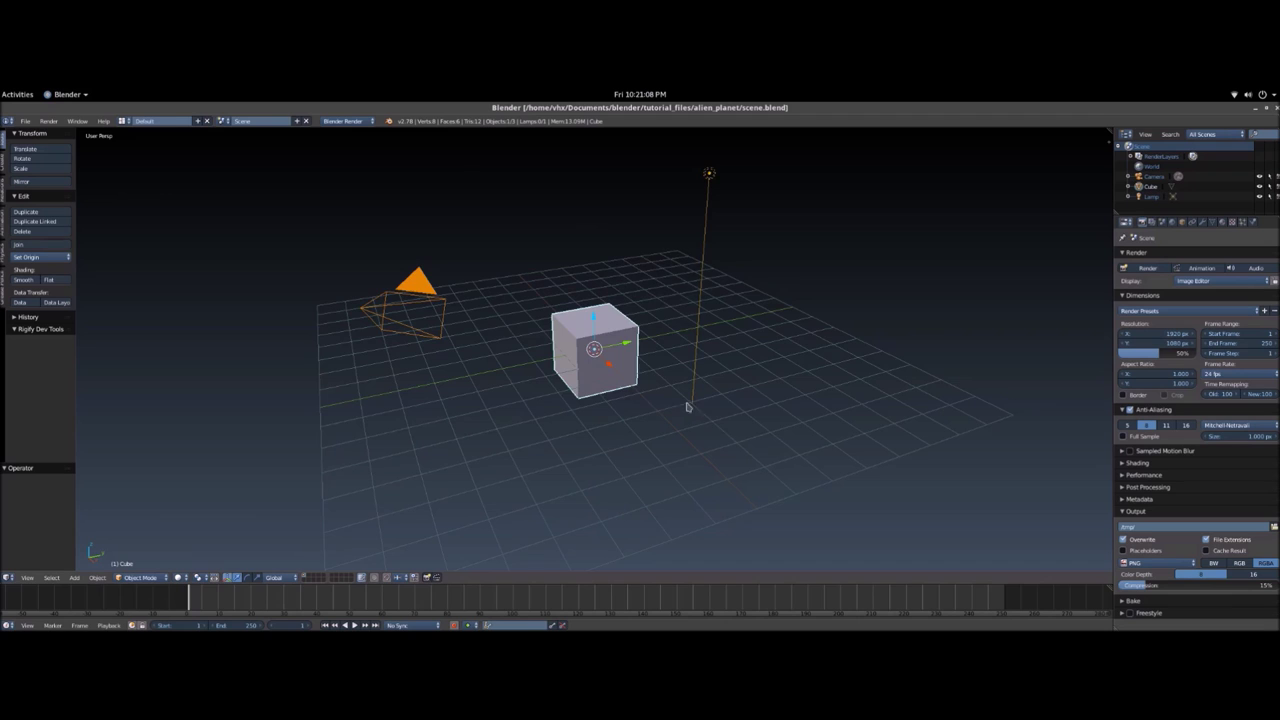
- Delete every default object from the scene, including the cube, camera and lamp
scroll(683, 431, down, 5)
scroll(729, 353, up, 5)
middle_drag(729, 353, 763, 368)
scroll(679, 343, down, 2)
key(a)
key(x)
click(672, 340)
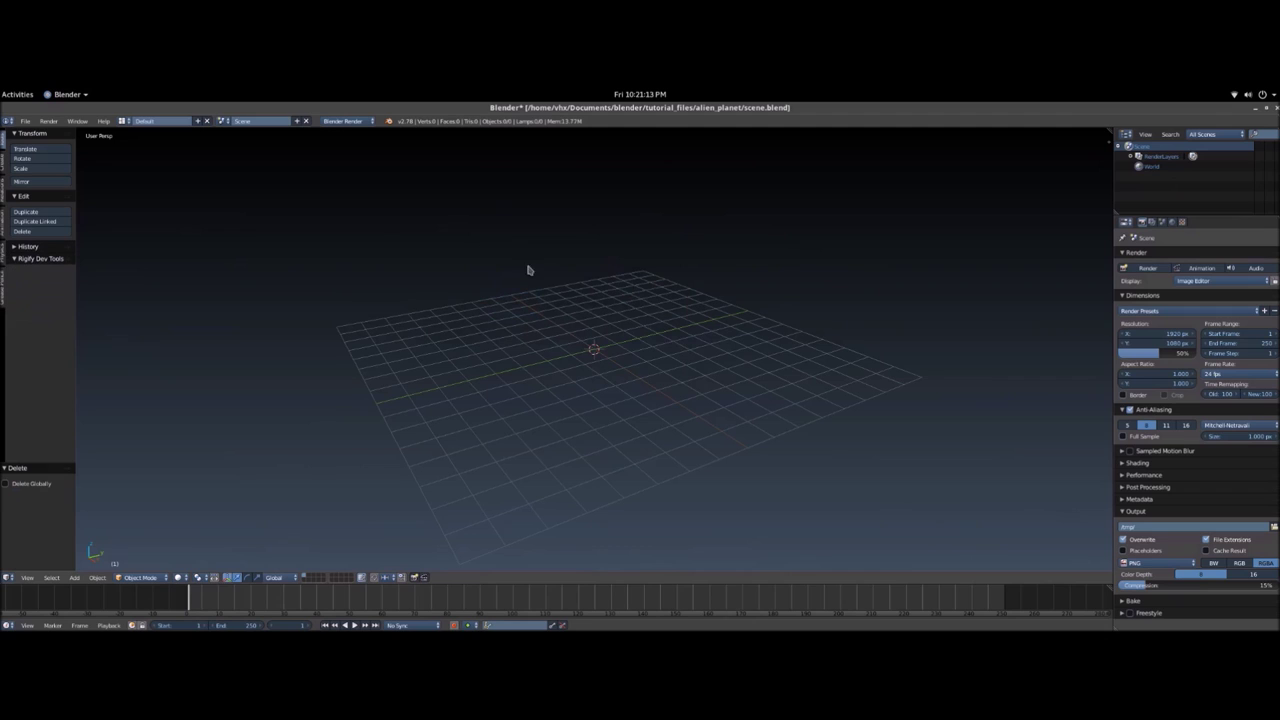
- Set the render engine to Cycles Render and save the file over the existing scene.blend
click(352, 121)
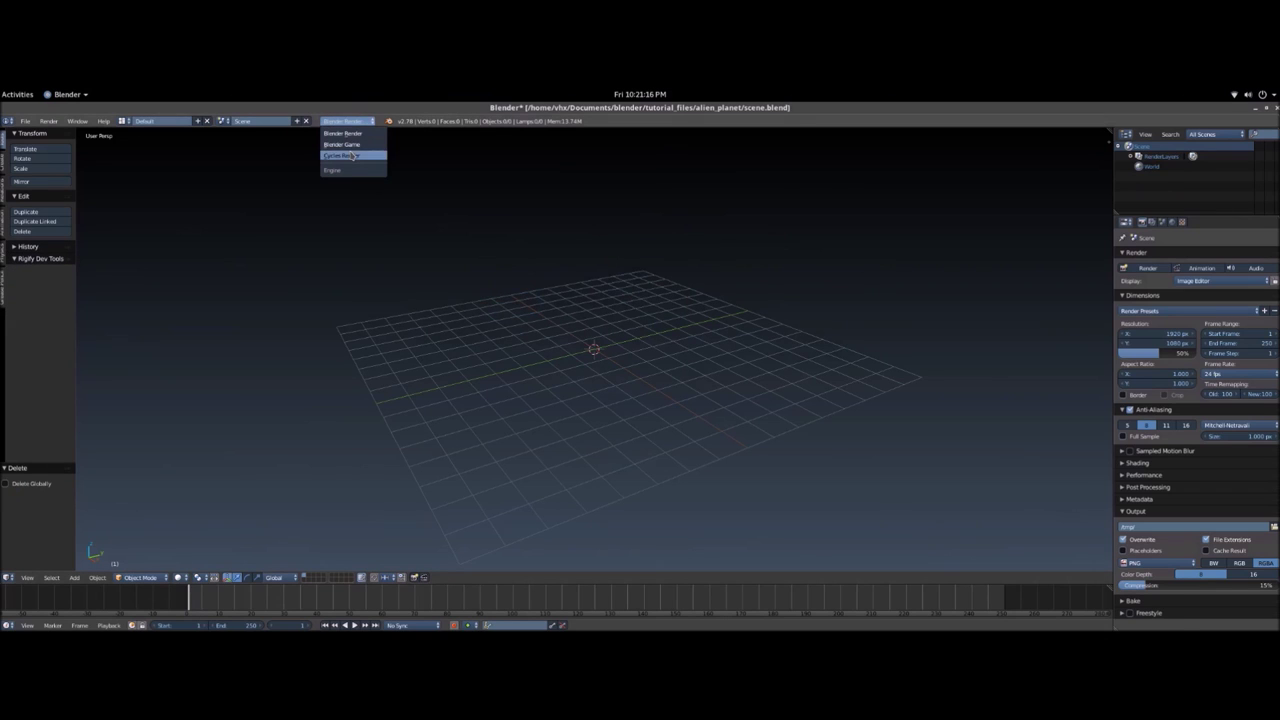
click(352, 156)
middle_drag(377, 166, 502, 288)
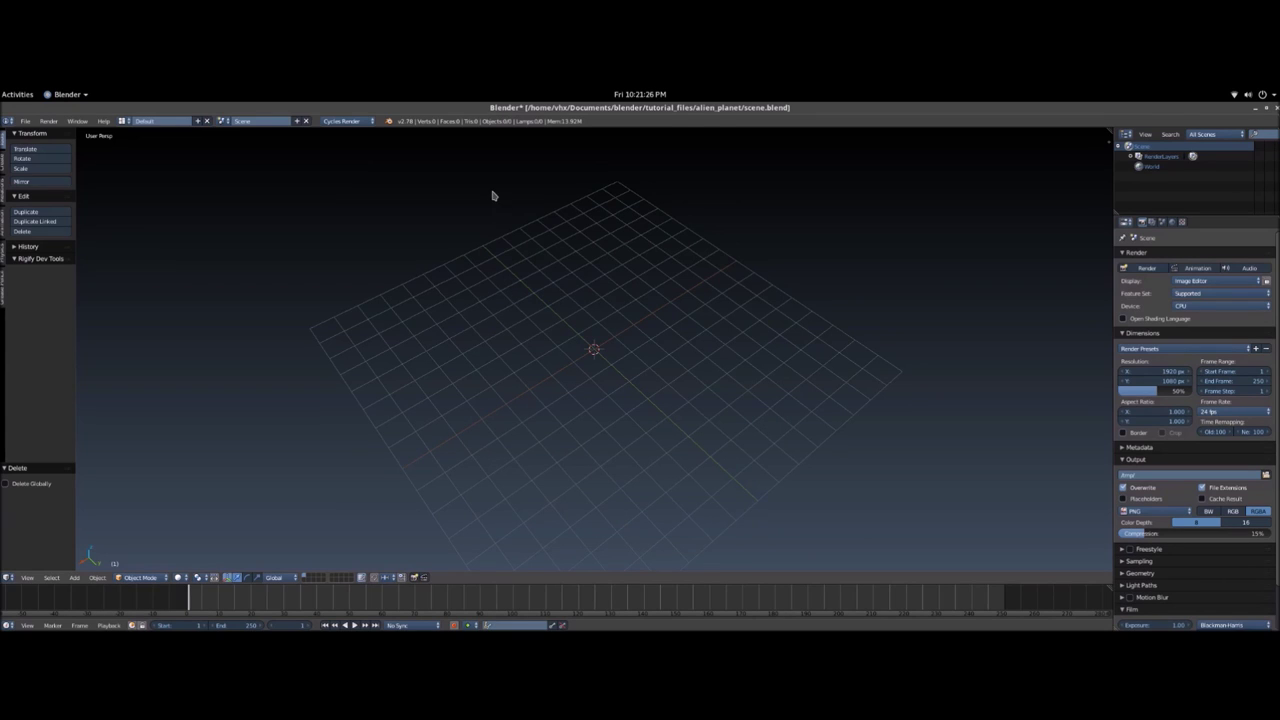
click(348, 121)
key(ctrl+s)
key(Return)
- Add a UV sphere at the scene origin in the front orthographic view
middle_drag(538, 338, 609, 334)
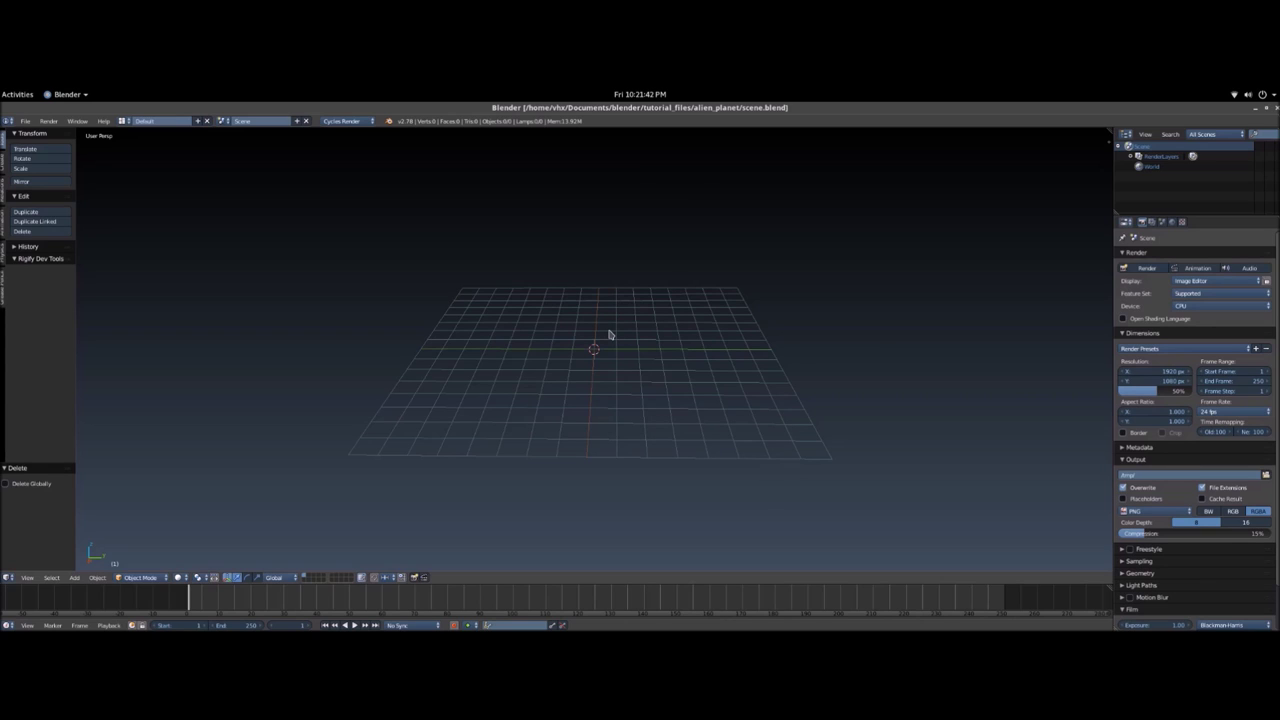
scroll(584, 343, up, 3)
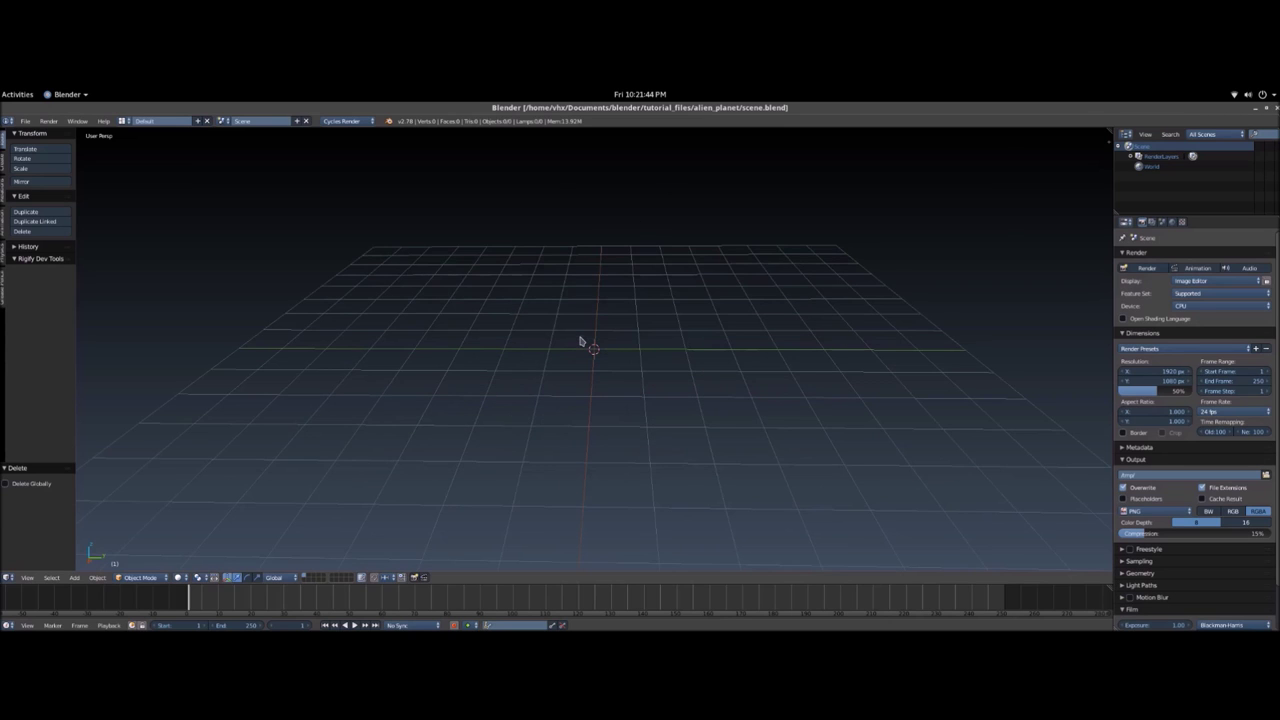
key(KP_1)
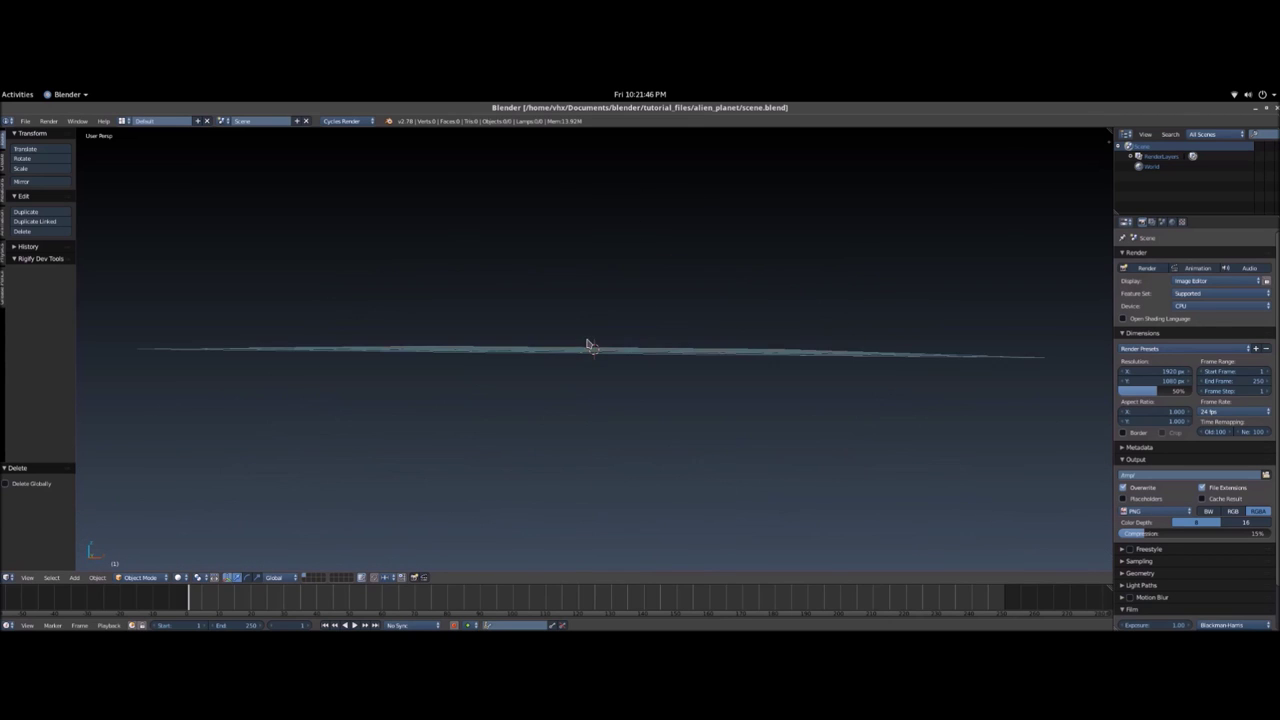
key(KP_5)
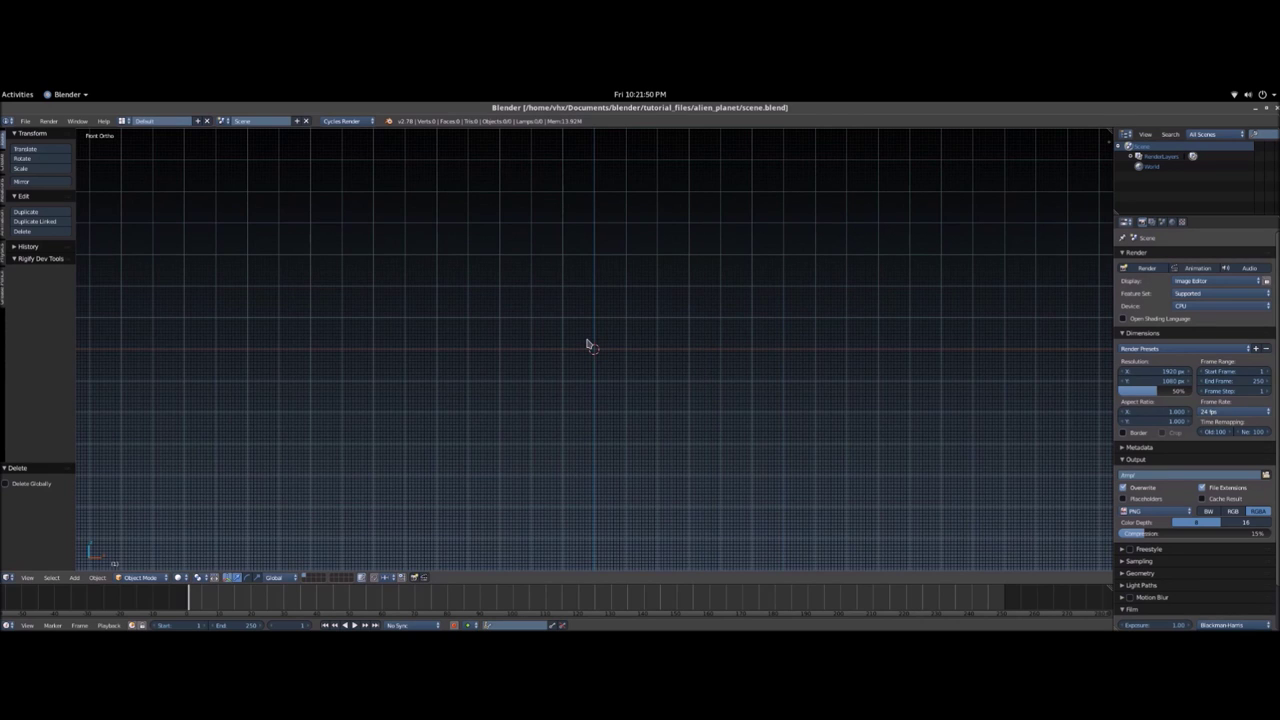
key(shift+a)
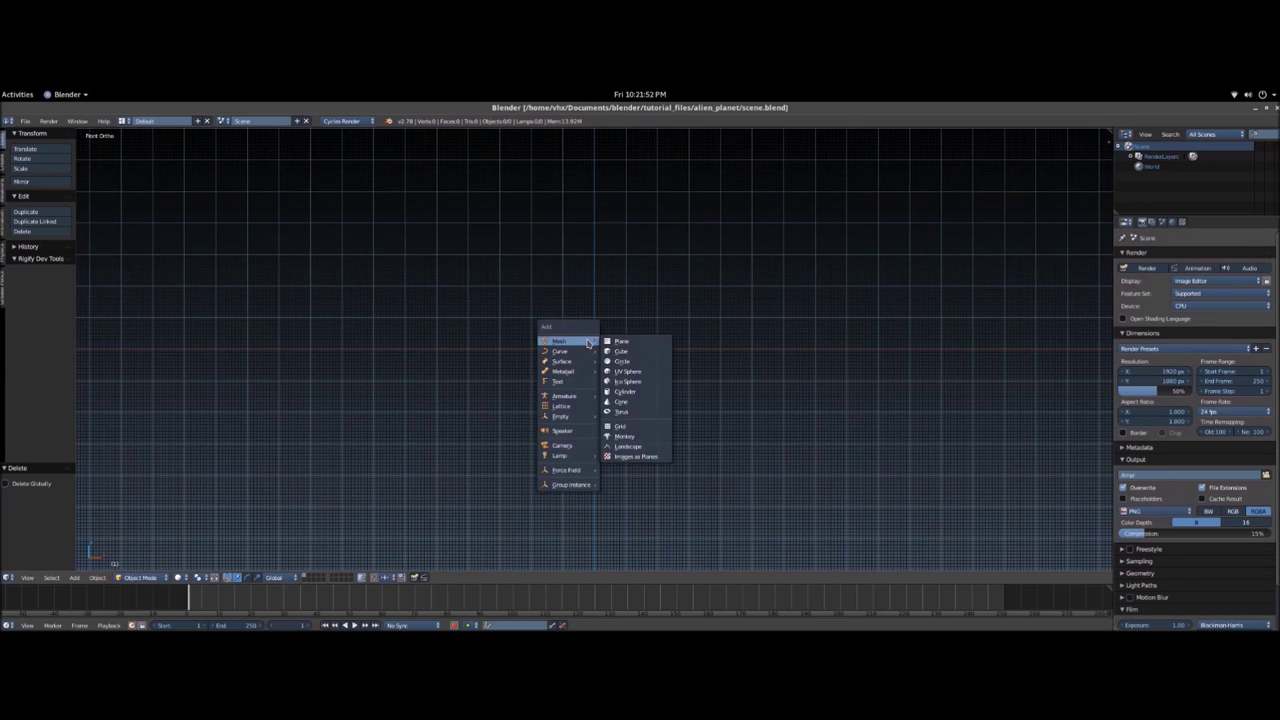
click(628, 372)
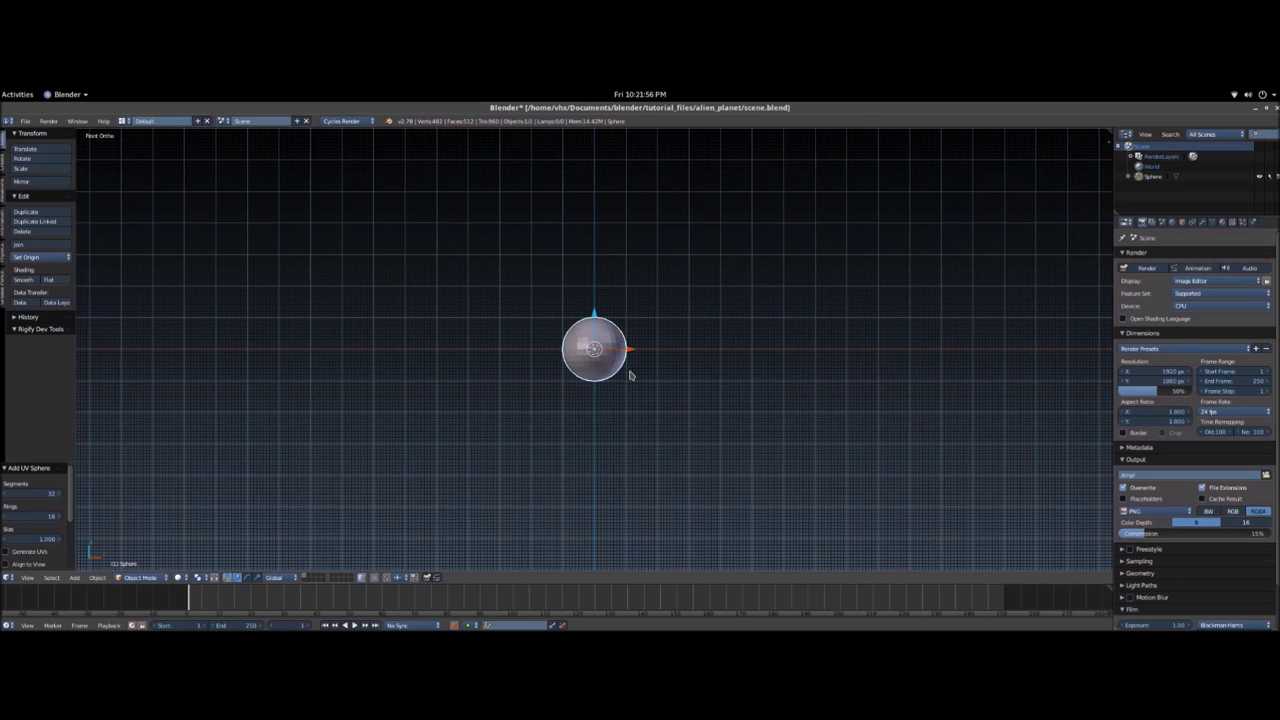
scroll(630, 375, up, 10)
- Set the new UV sphere to 64 segments and 32 rings
drag(37, 446, 101, 366)
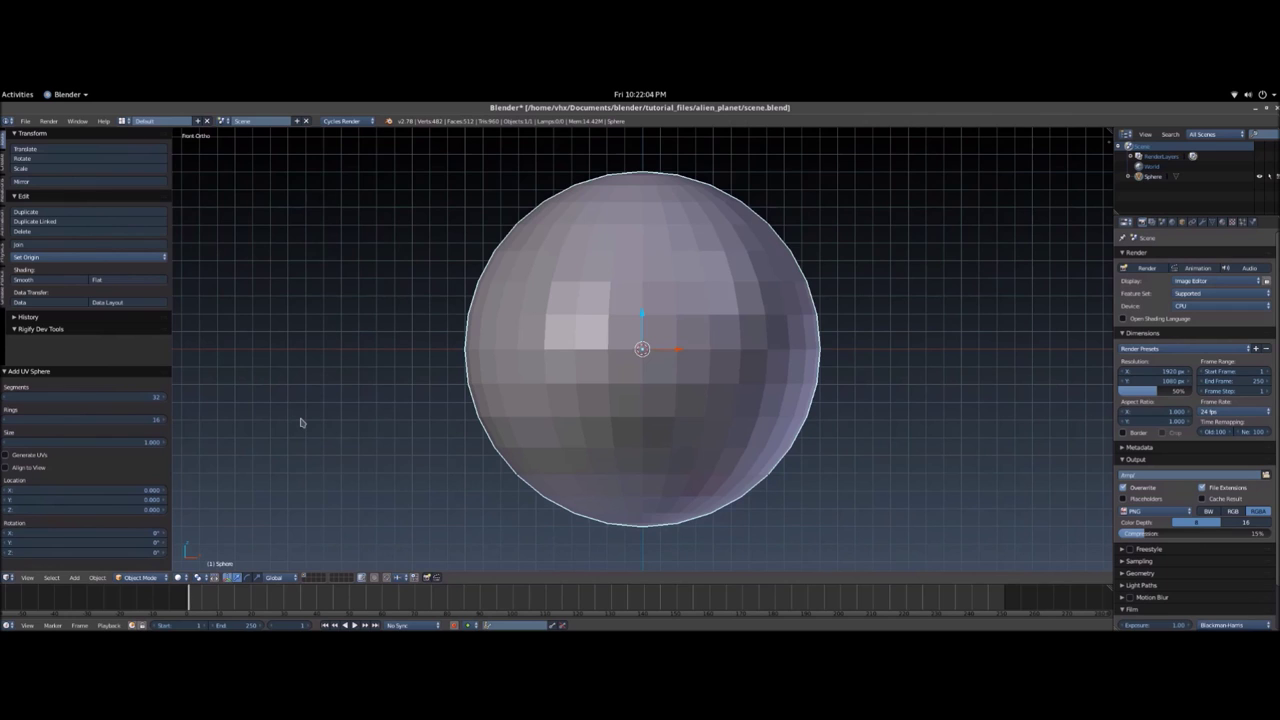
click(100, 397)
text(64)
key(Return)
click(90, 420)
text(32)
key(Return)
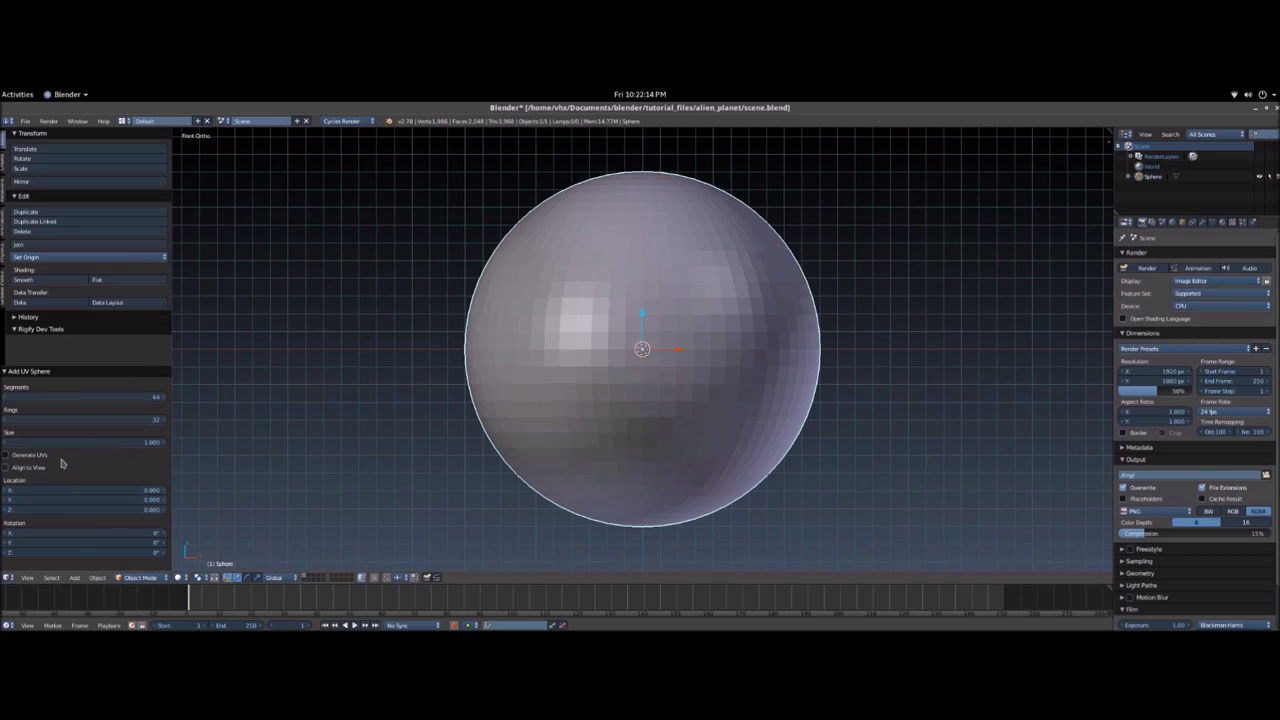
- Scale the sphere up uniformly by about 2.333 and save the file
key(s)
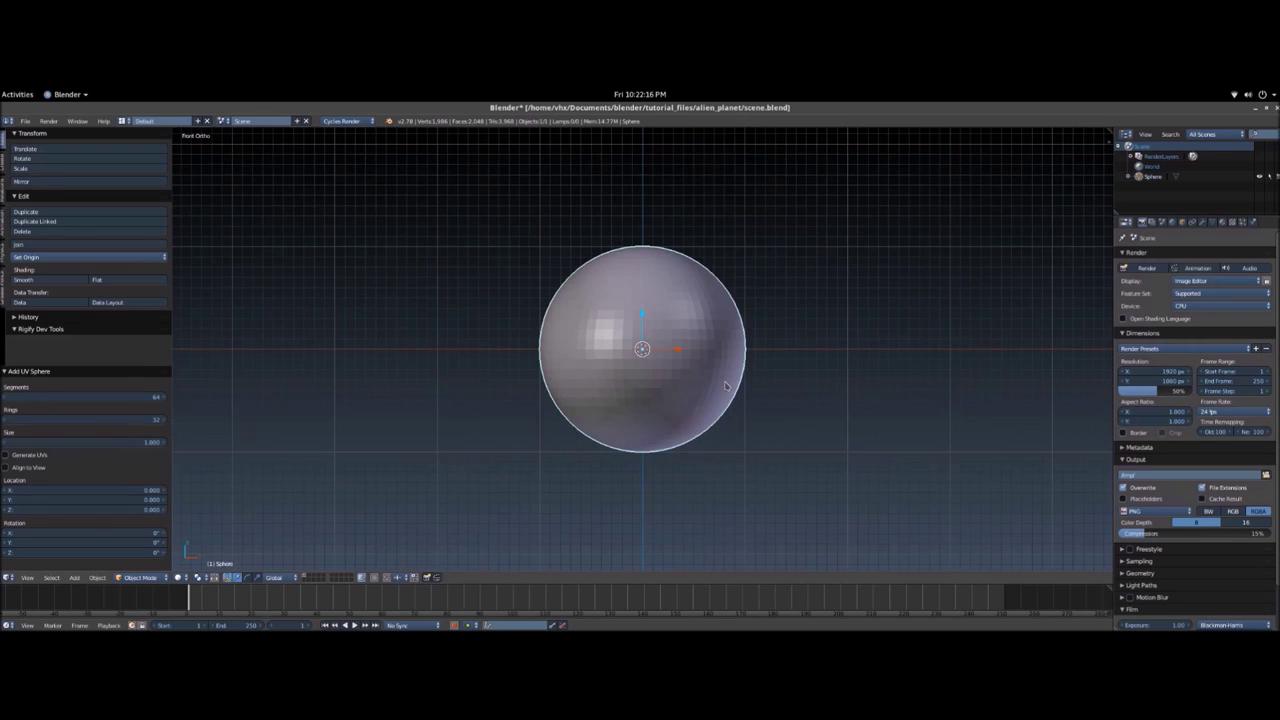
click(842, 404)
scroll(838, 405, down, 3)
key(ctrl+s)
click(839, 405)
scroll(766, 389, up, 3)
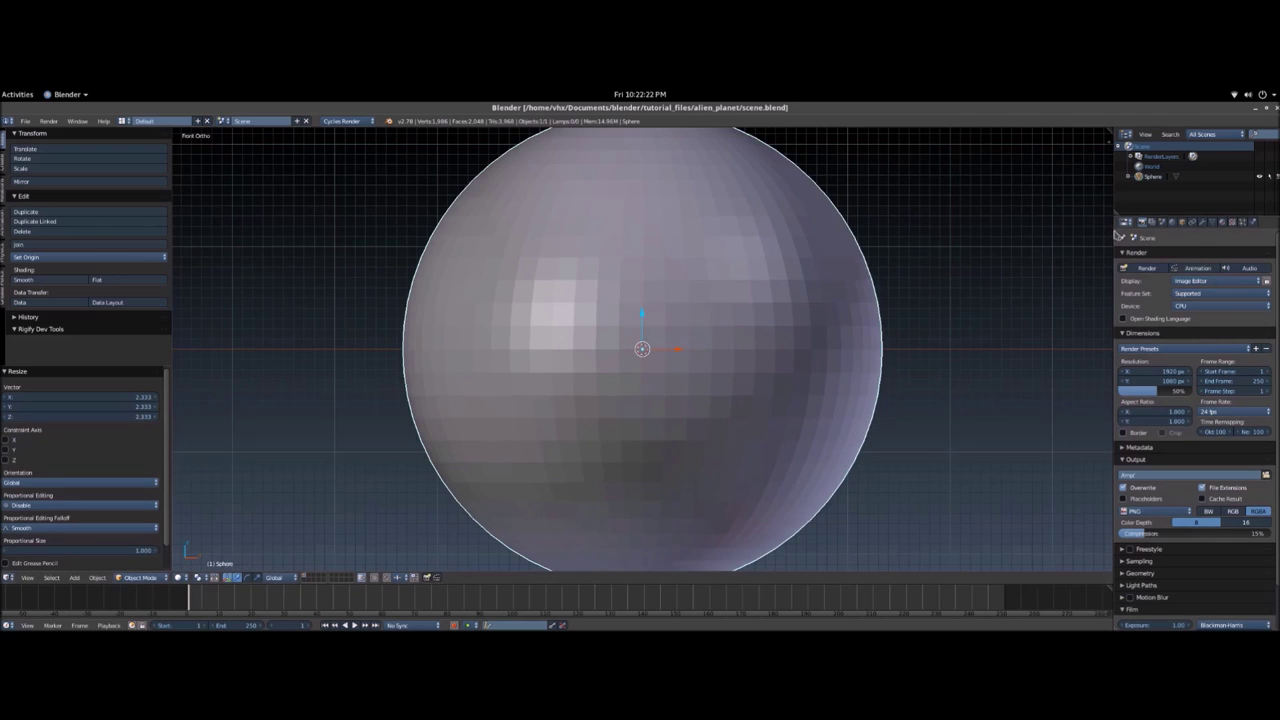
- Add a Subdivision Surface modifier to the sphere
drag(1113, 232, 1055, 233)
click(1162, 222)
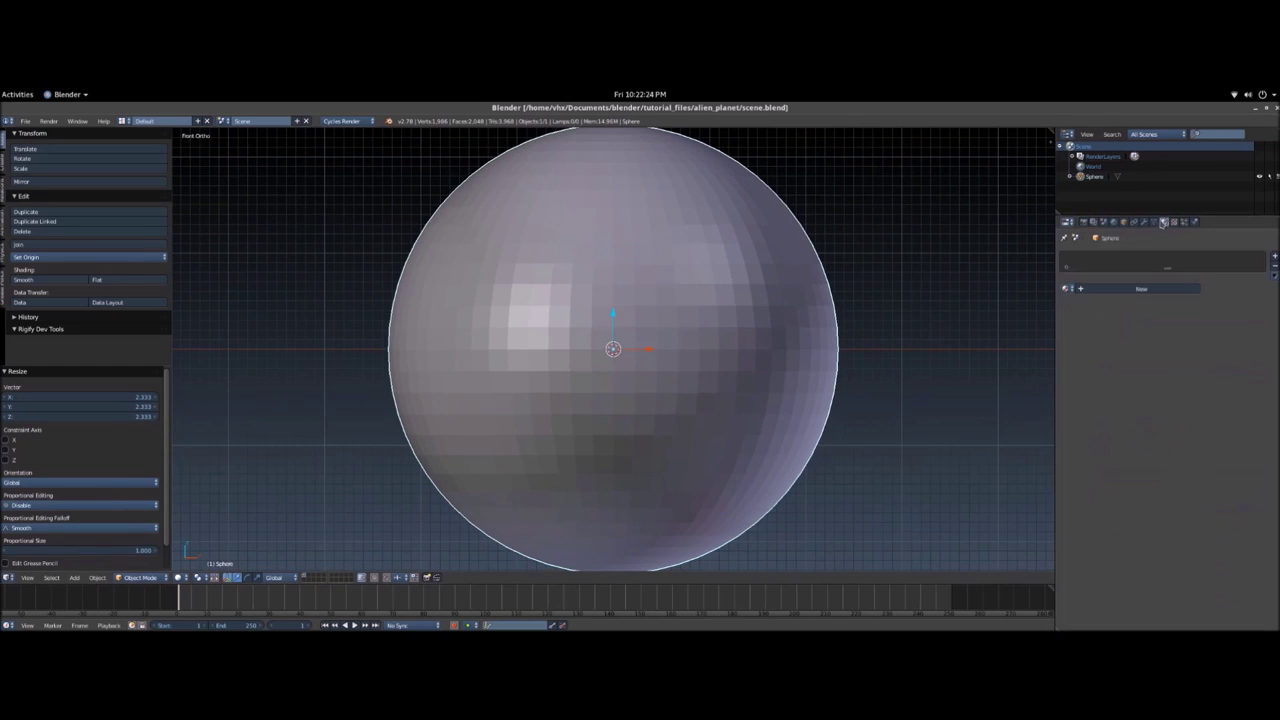
click(1113, 222)
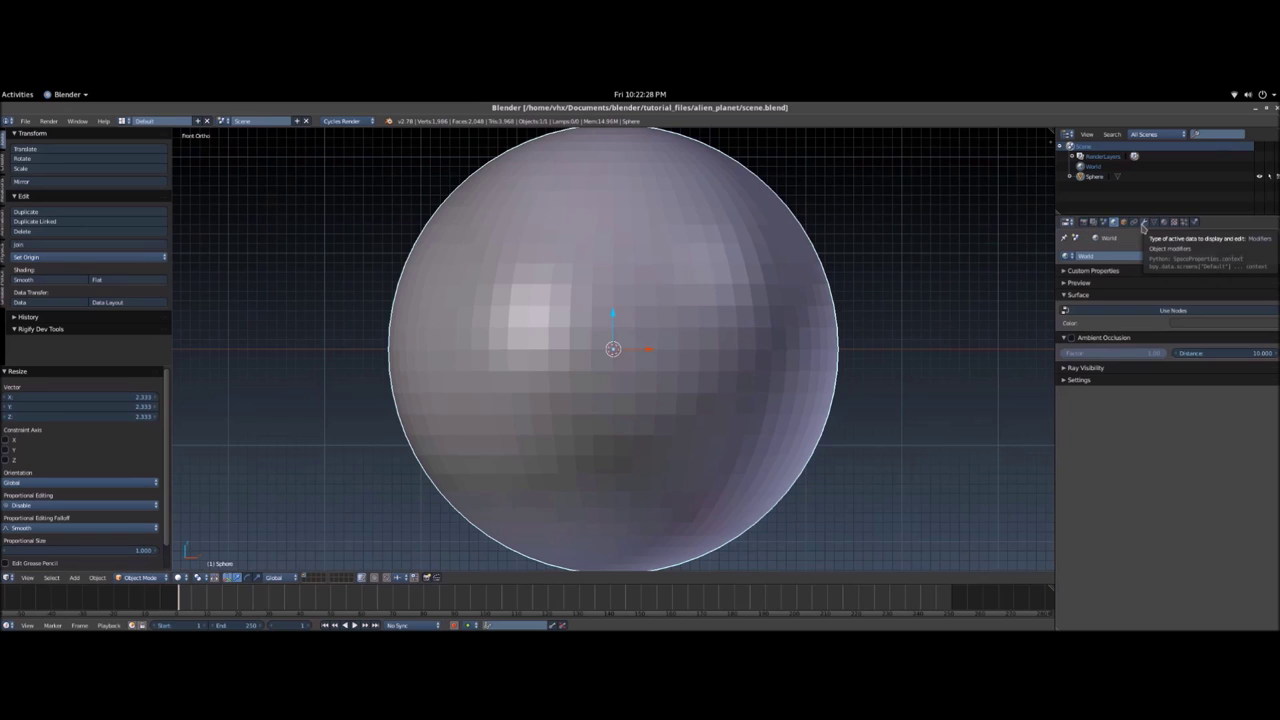
click(1143, 222)
click(1125, 257)
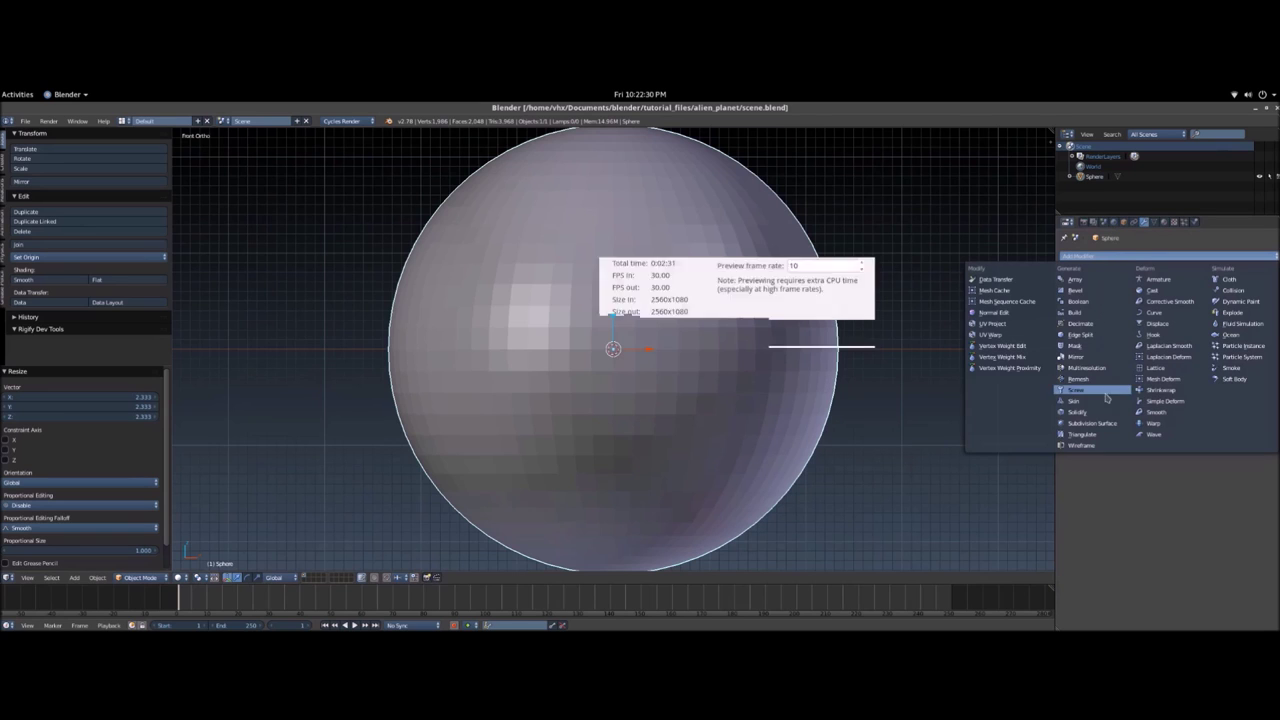
click(1107, 424)
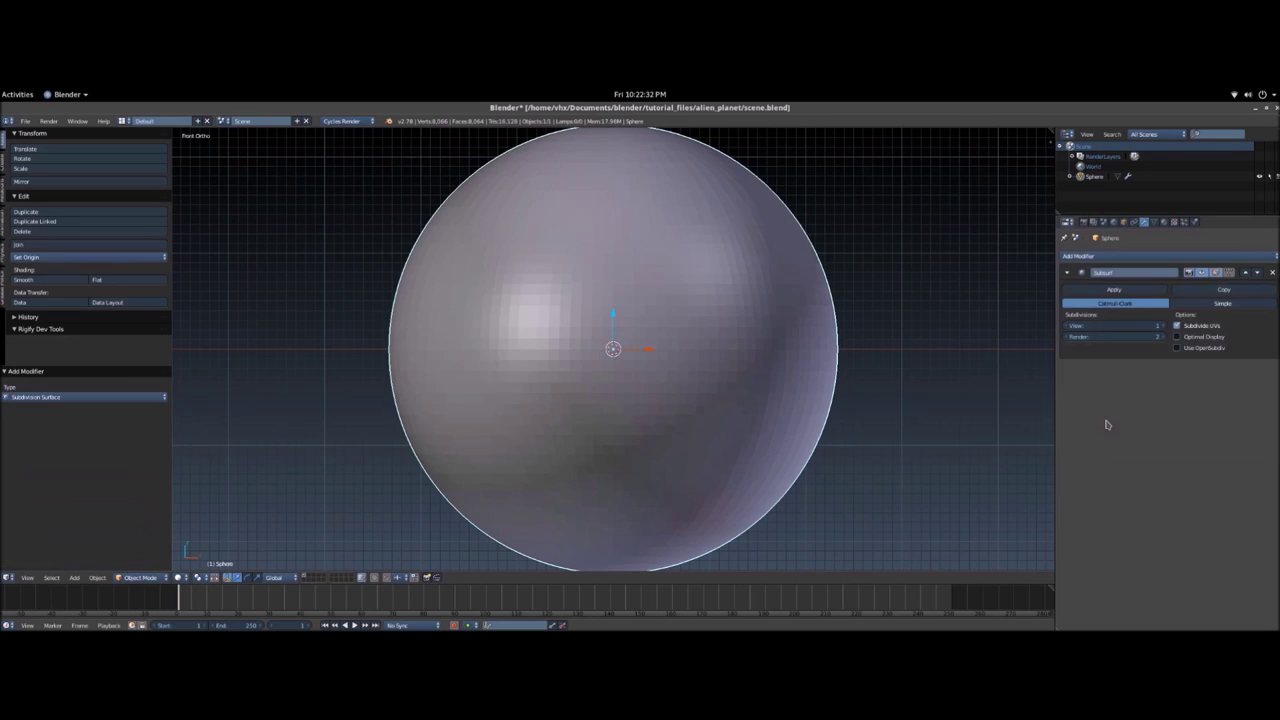
- Set the modifier's subdivisions to 2 for the view and 3 for the render
click(1136, 327)
text(2)
key(Return)
click(1122, 336)
text(3)
key(Return)
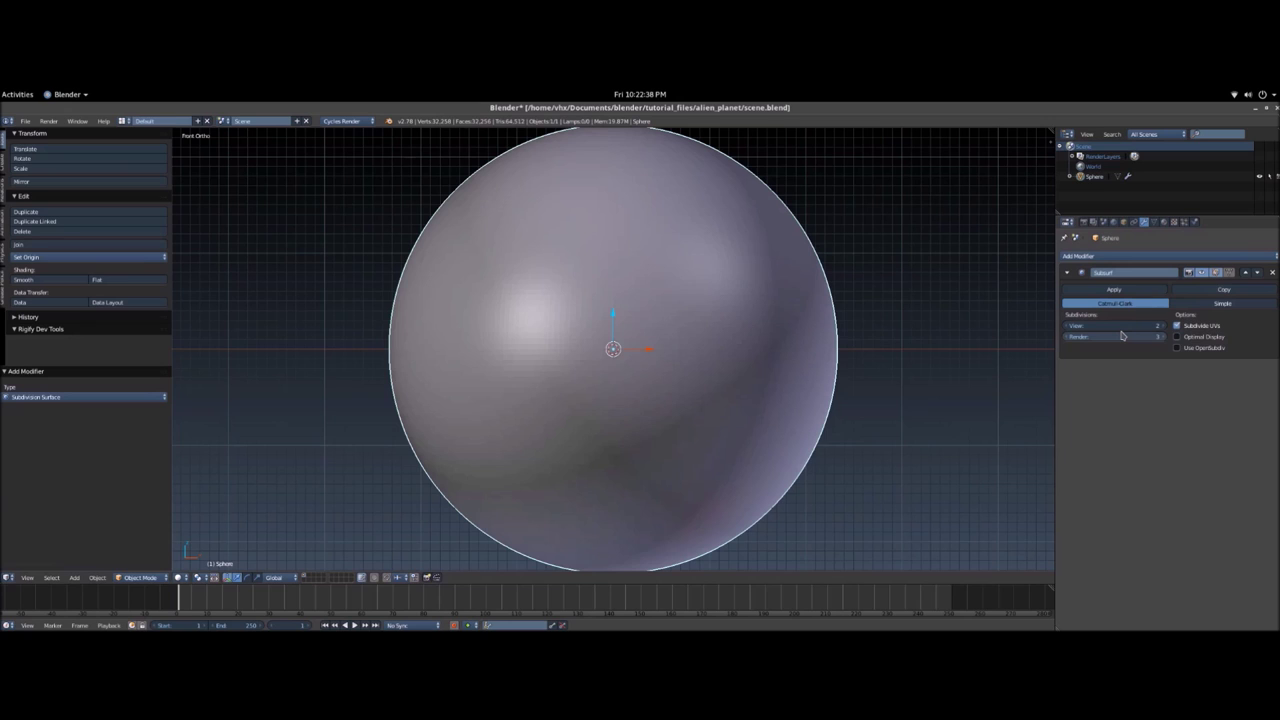
- Set the modifier's view subdivisions to 0 to compare the surface, and set them back to 2
click(1117, 326)
text(0)
key(Return)
click(1118, 328)
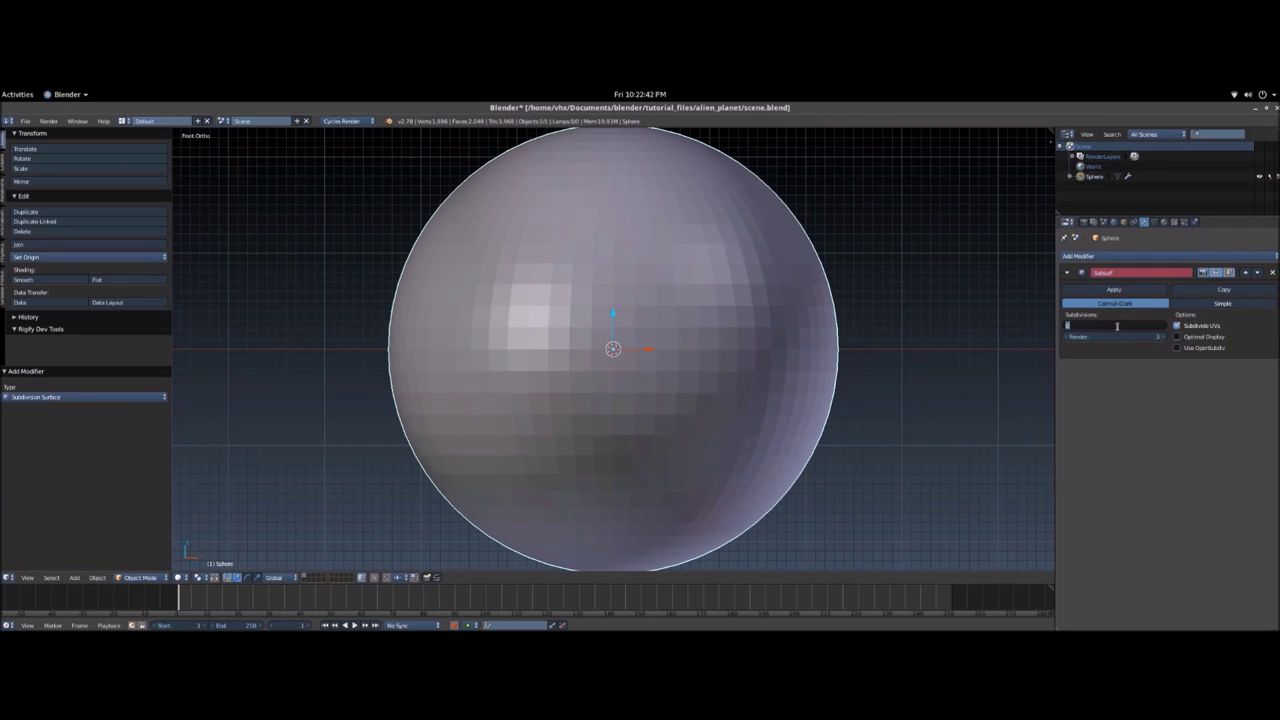
text(2)
key(Return)
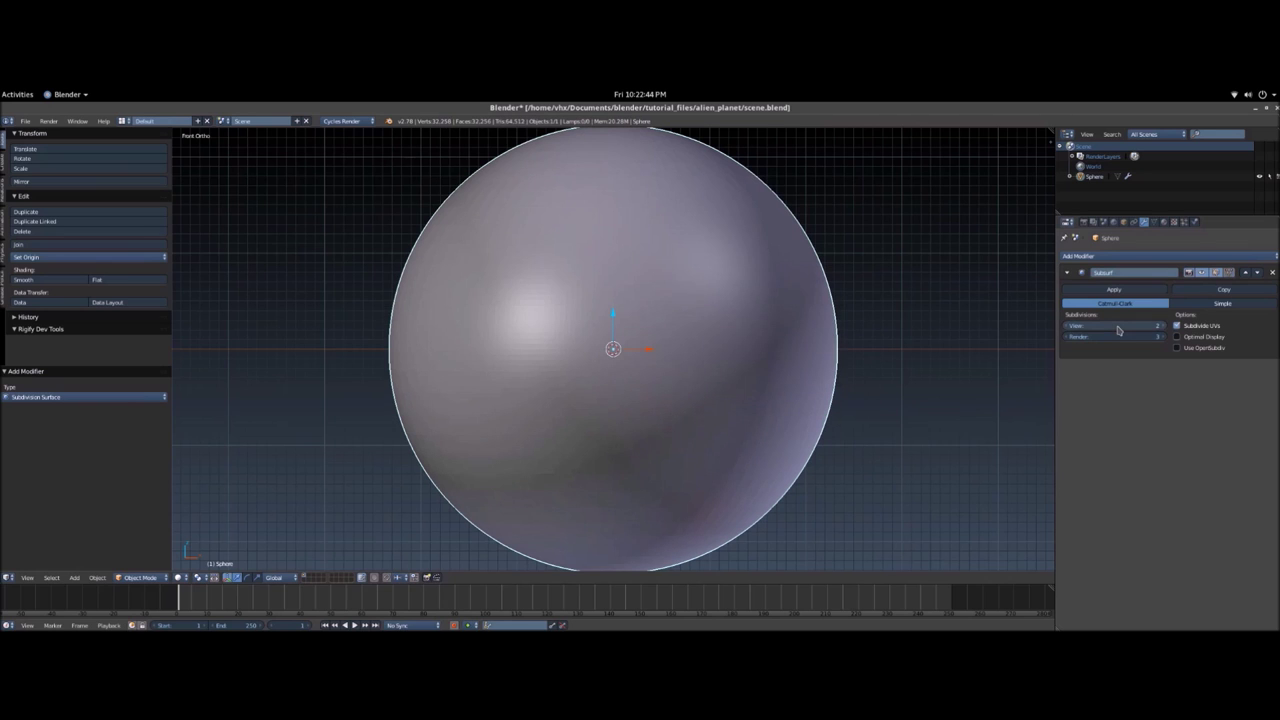
- Apply smooth shading to the sphere, check its surface and save the file from the front view
scroll(752, 328, down, 2)
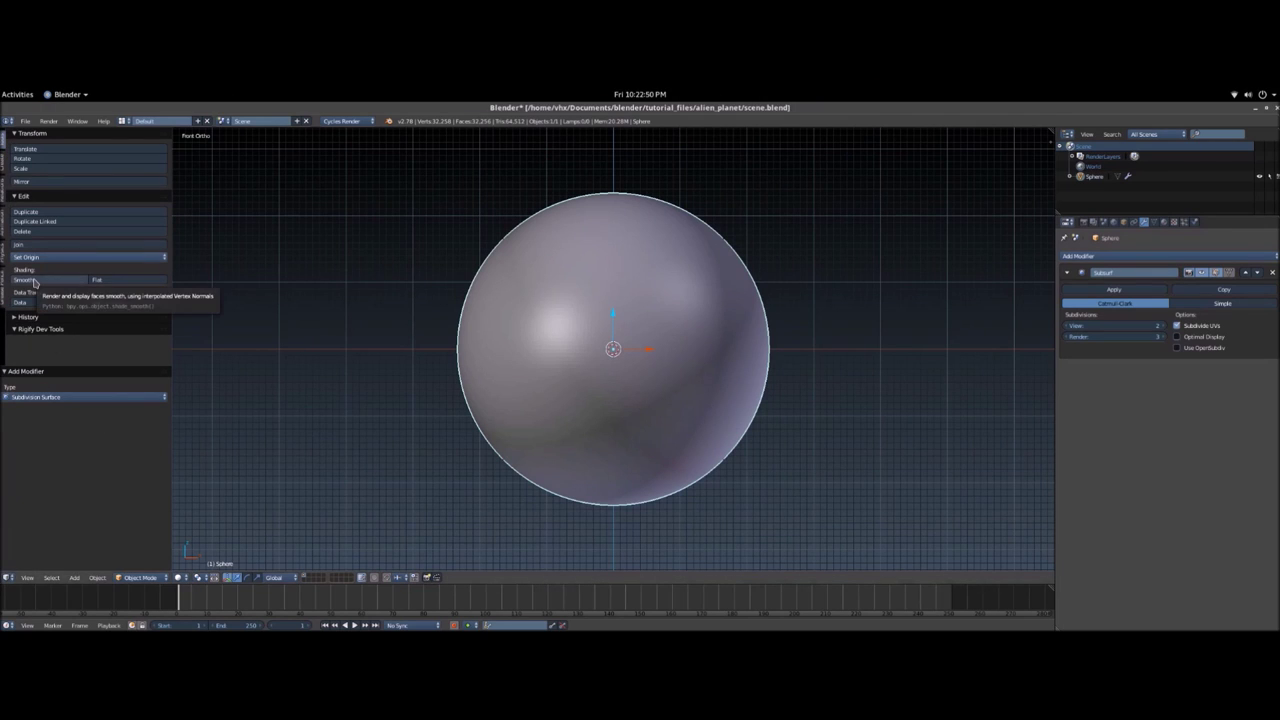
click(78, 281)
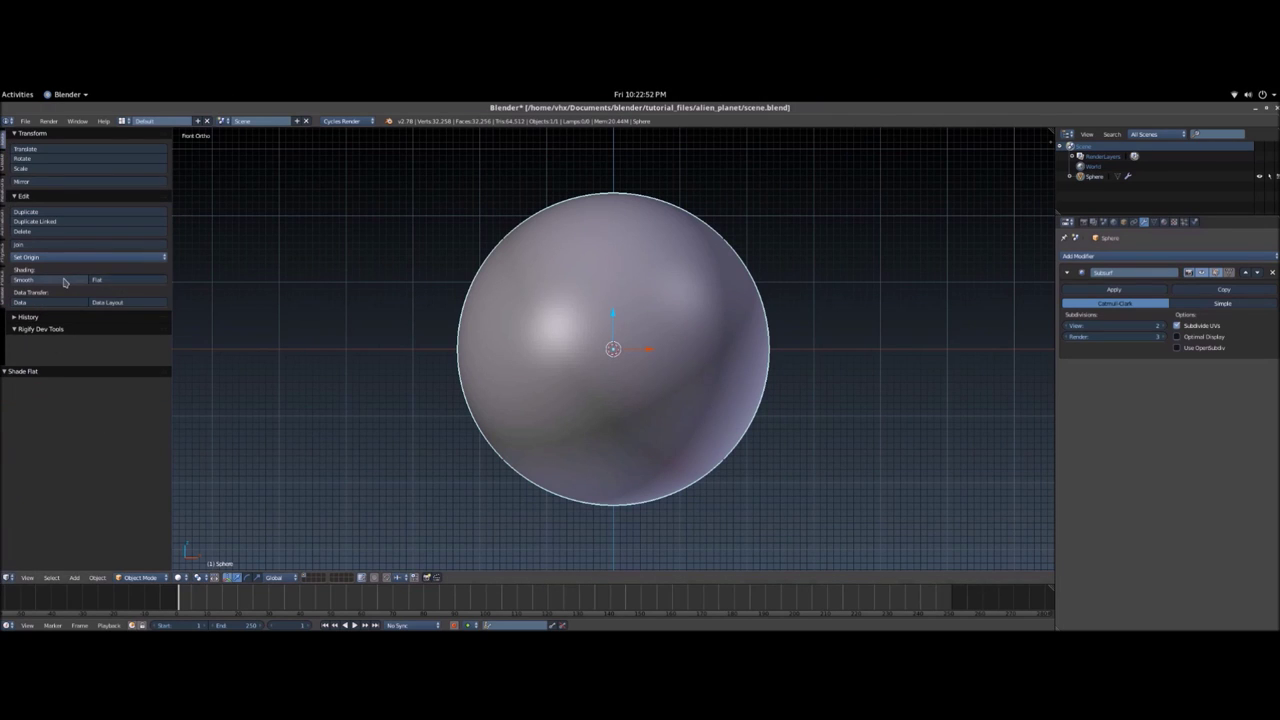
scroll(486, 371, up, 4)
middle_drag(486, 371, 581, 363)
scroll(620, 363, down, 3)
key(KP_1)
key(ctrl+s)
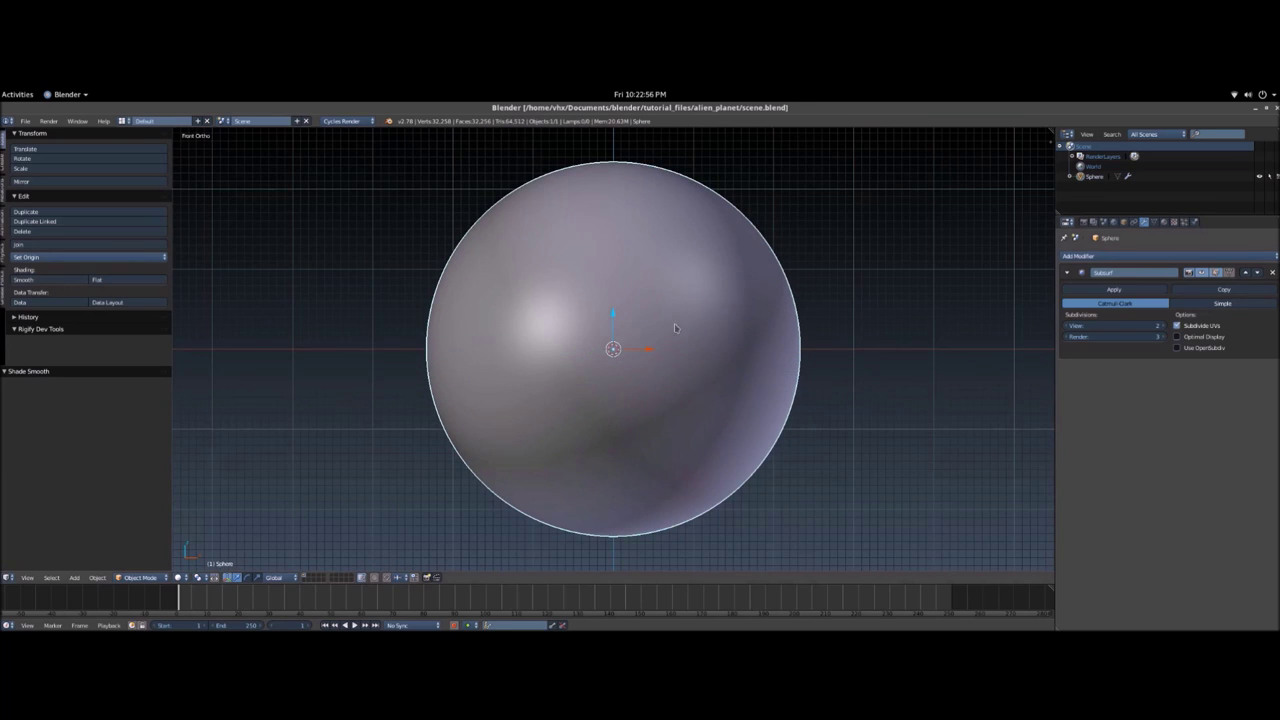
- Rename the sphere object as ground and save the file
double_click(1095, 177)
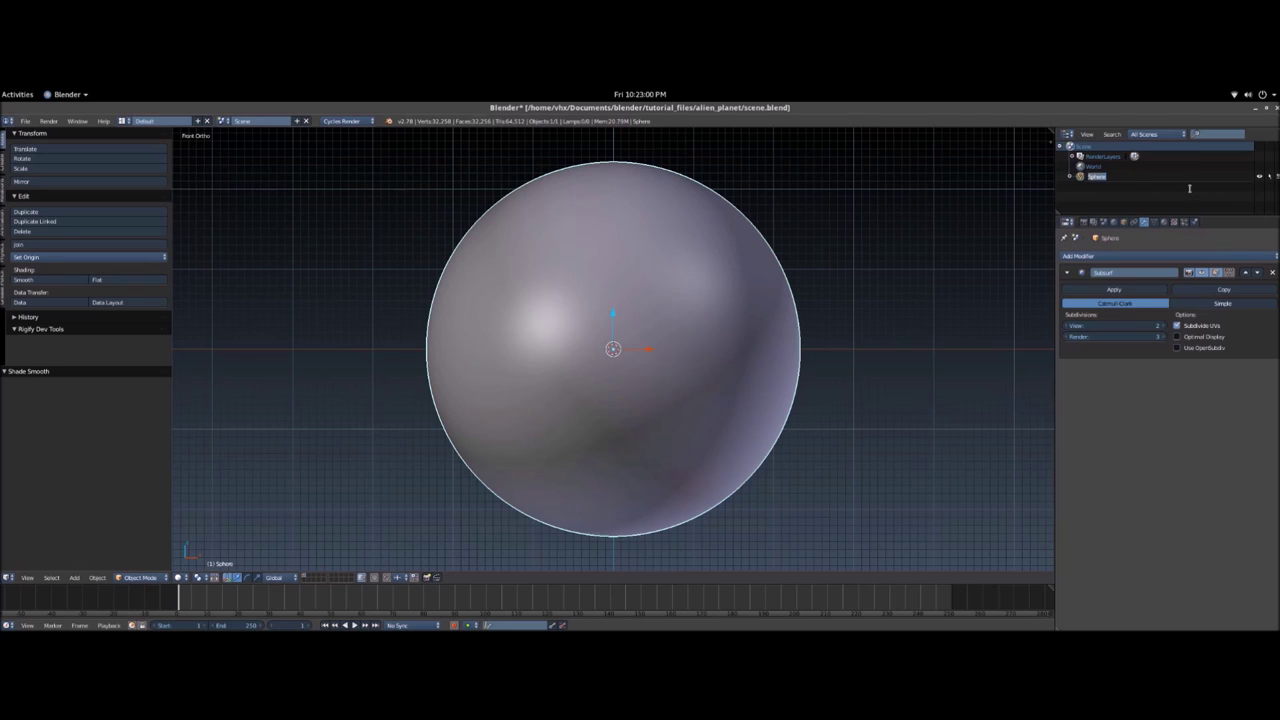
text(ground)
key(Return)
key(ctrl+s)
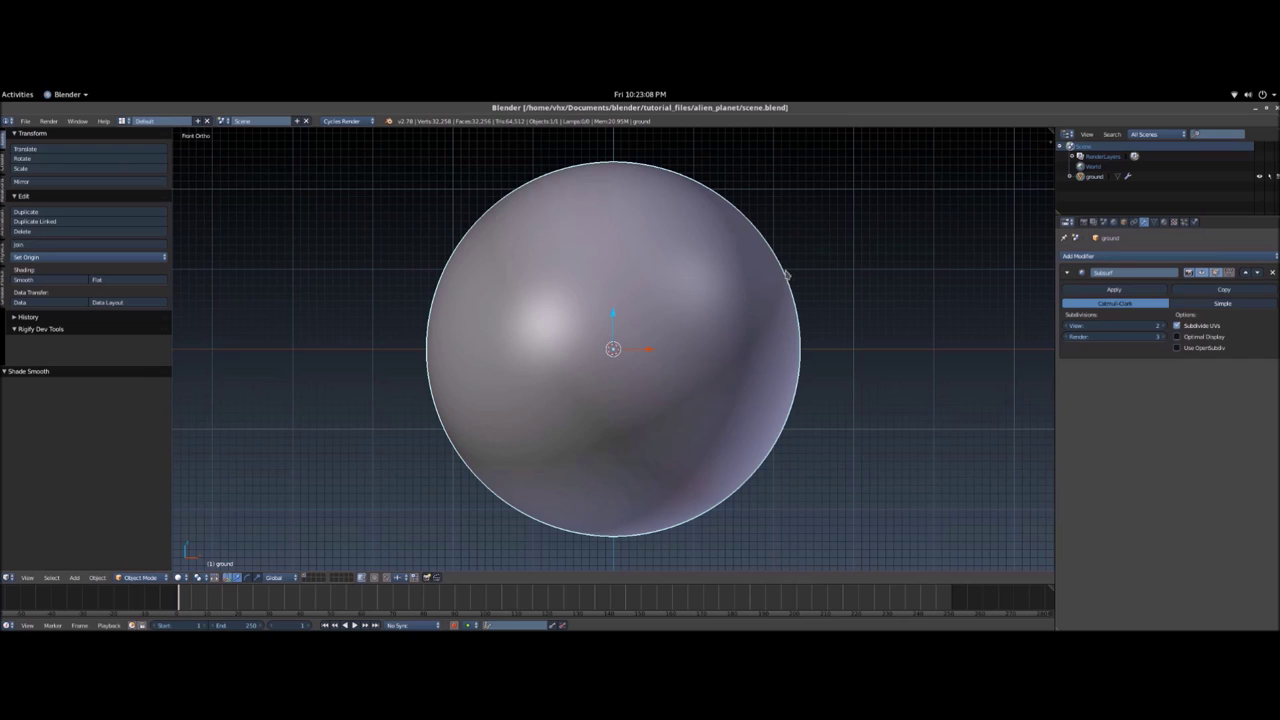
- Show the scene in wireframe and duplicate the ground sphere in place
scroll(750, 296, down, 1)
scroll(729, 299, up, 1)
key(z)
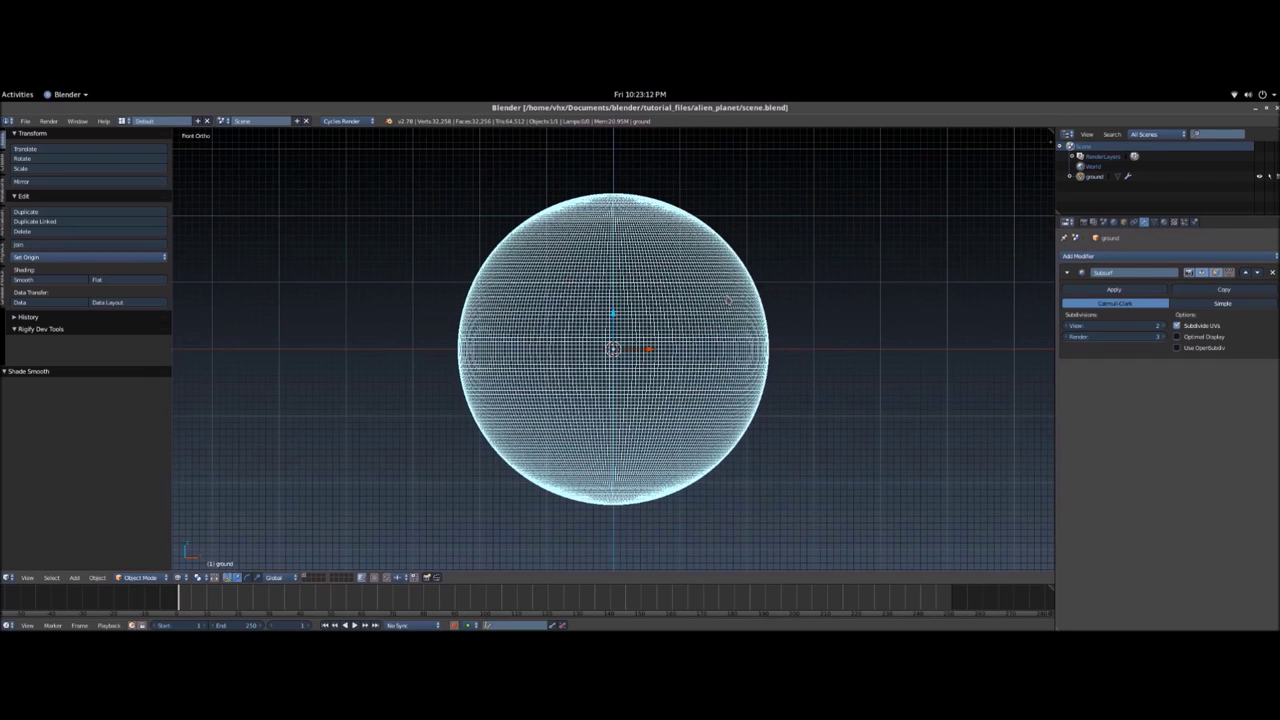
key(shift+d)
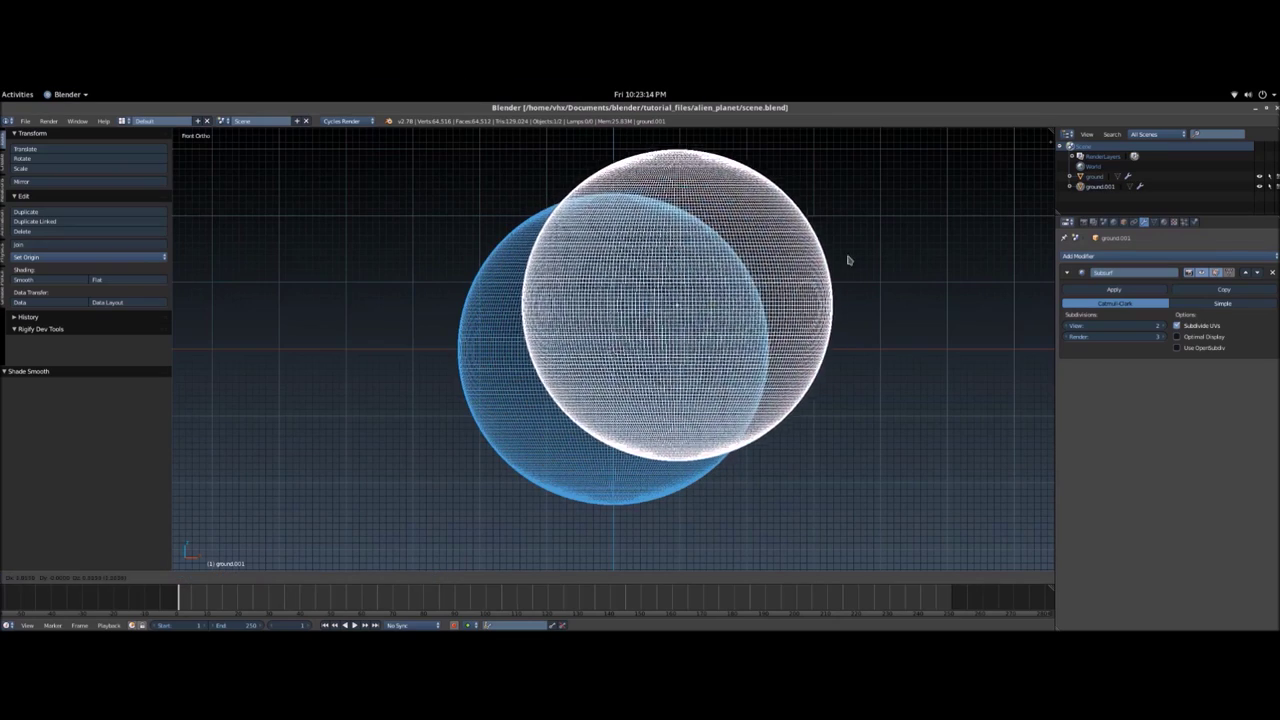
right_click(952, 270)
scroll(766, 310, up, 1)
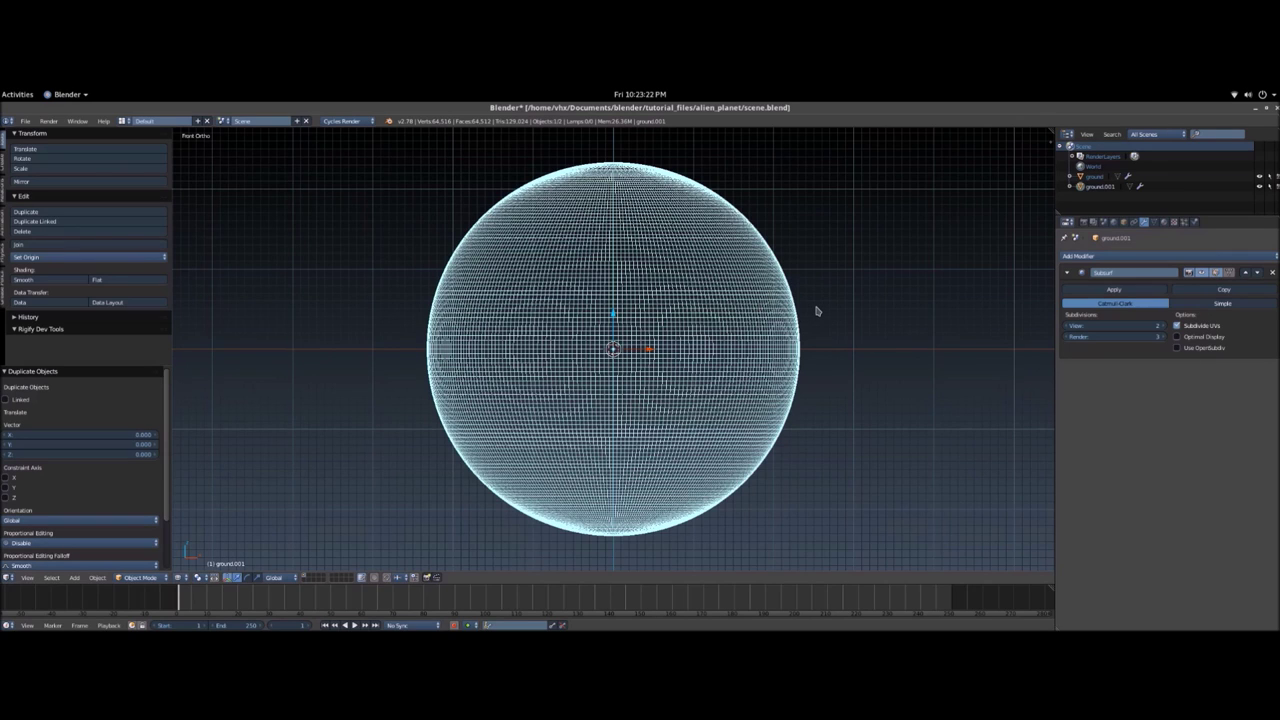
- Scale the duplicate slightly larger than the ground sphere in three small passes, the first by about 1.013, and save the file
key(s)
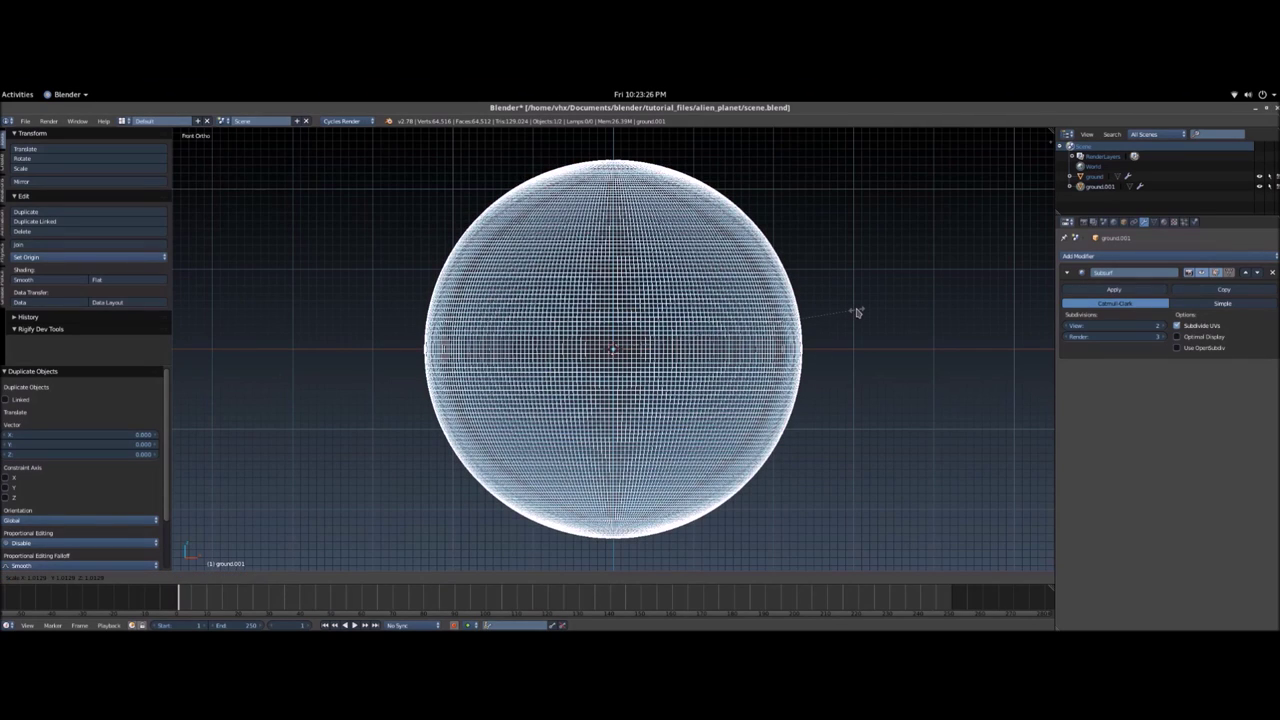
click(857, 312)
scroll(726, 323, up, 10)
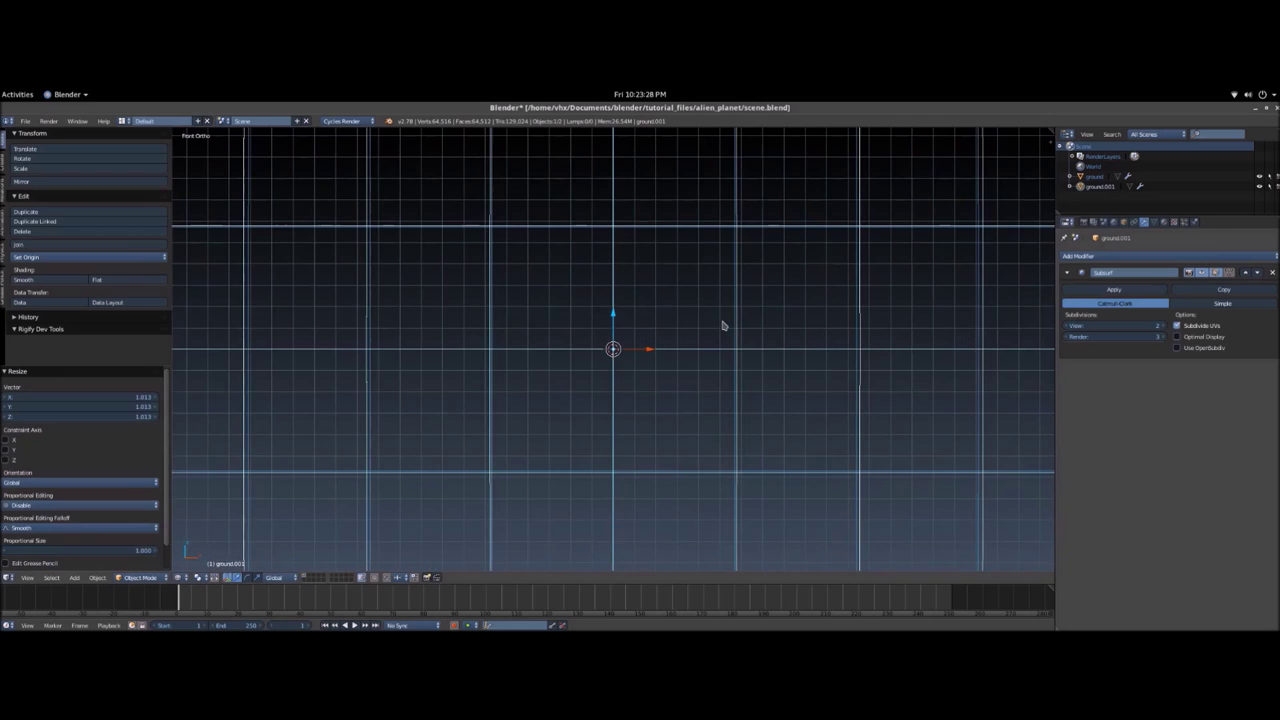
key(s)
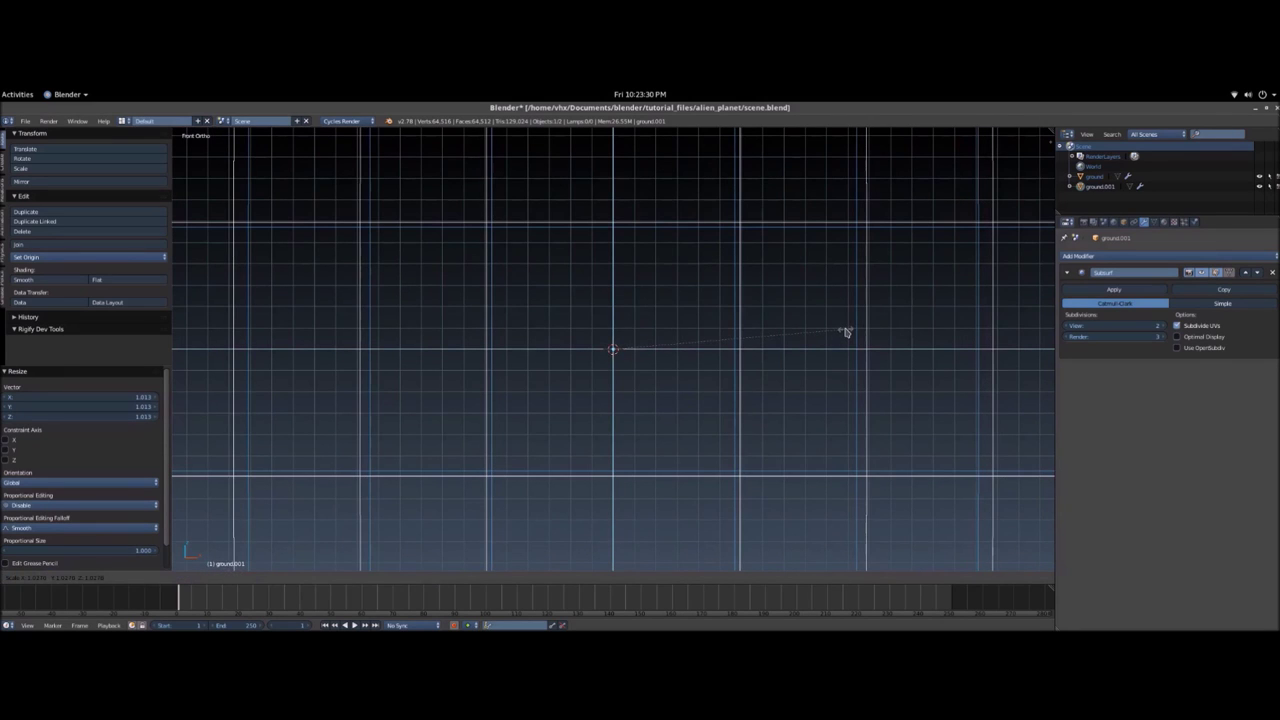
click(843, 331)
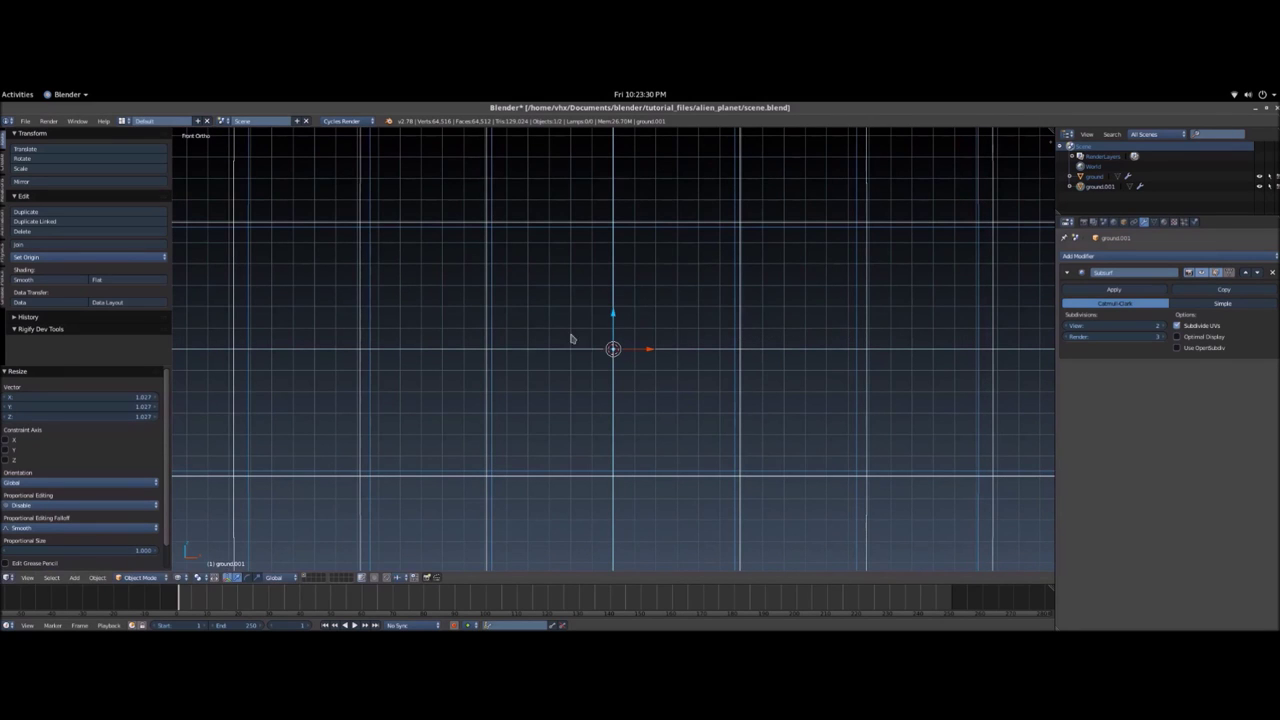
key(s)
click(679, 334)
key(ctrl+s)
- Duplicate the slightly larger outer sphere in place to make a third concentric sphere
scroll(678, 326, down, 5)
scroll(679, 326, down, 5)
key(shift+d)
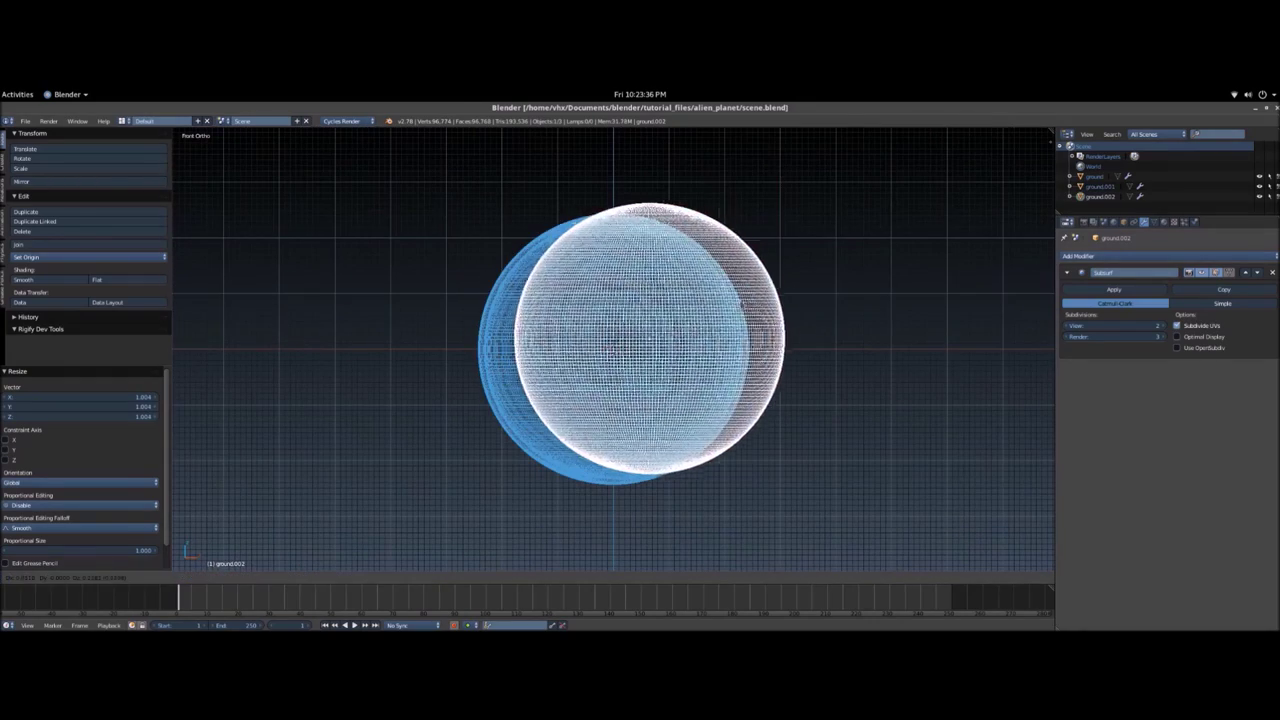
right_click(751, 229)
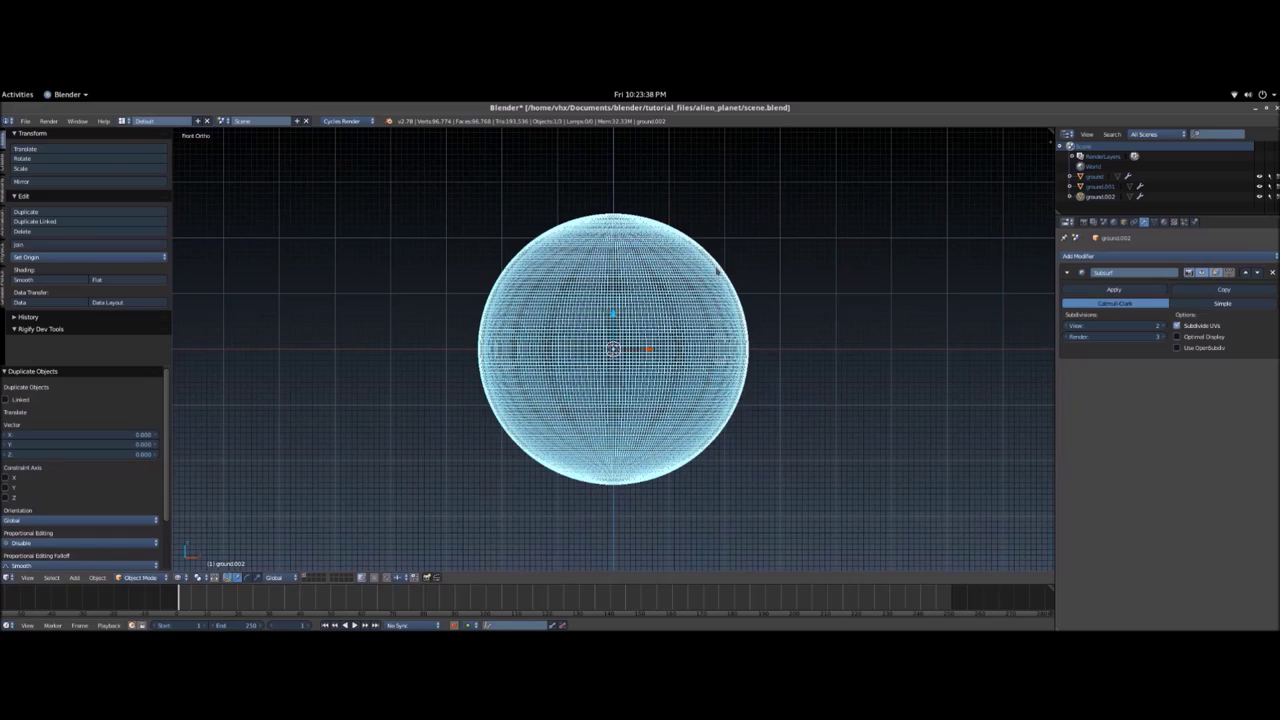
scroll(708, 286, up, 3)
scroll(790, 296, down, 1)
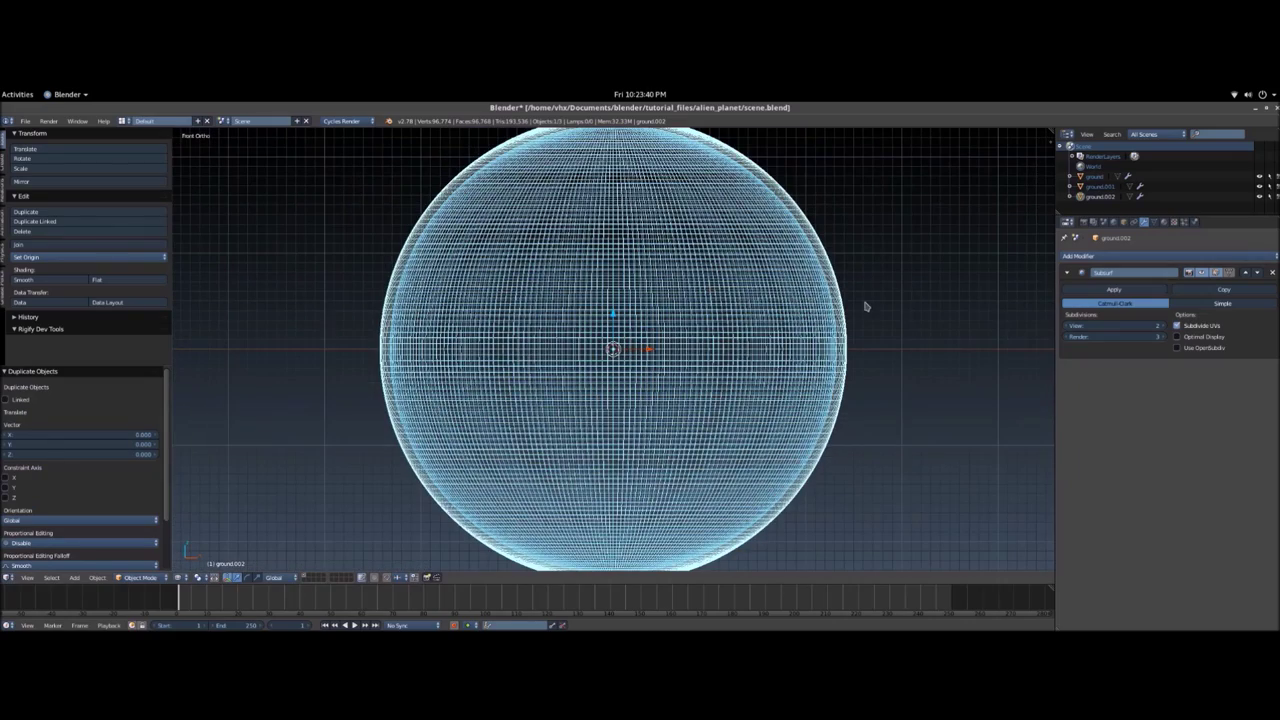
- Scale the third sphere larger in two passes, by about 1.018 and about 1.042, and save the file
key(s)
click(926, 315)
scroll(760, 323, up, 15)
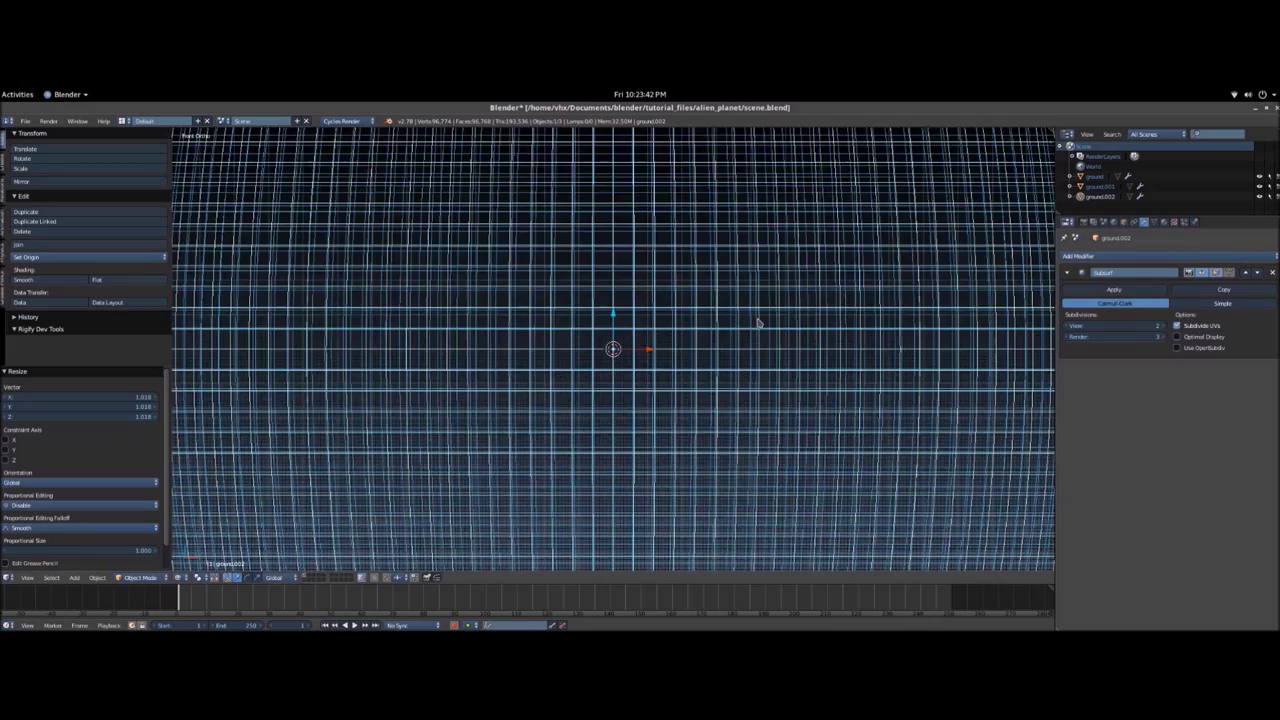
key(s)
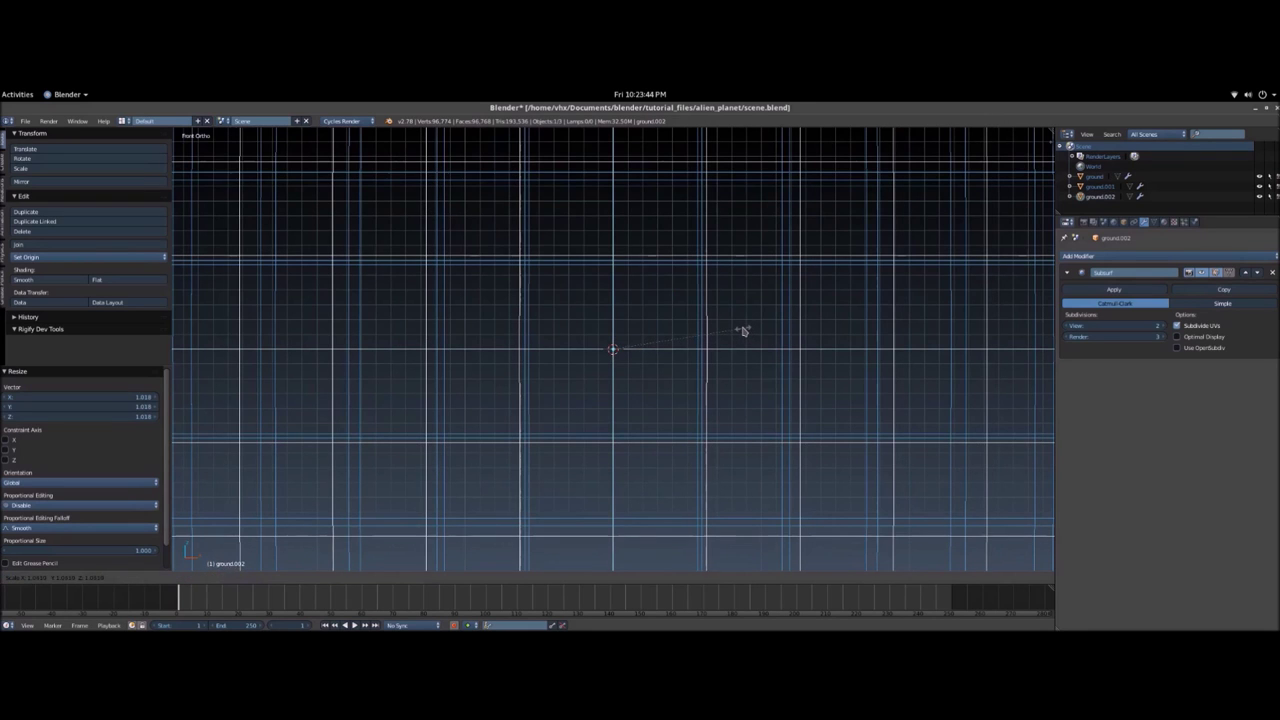
click(743, 332)
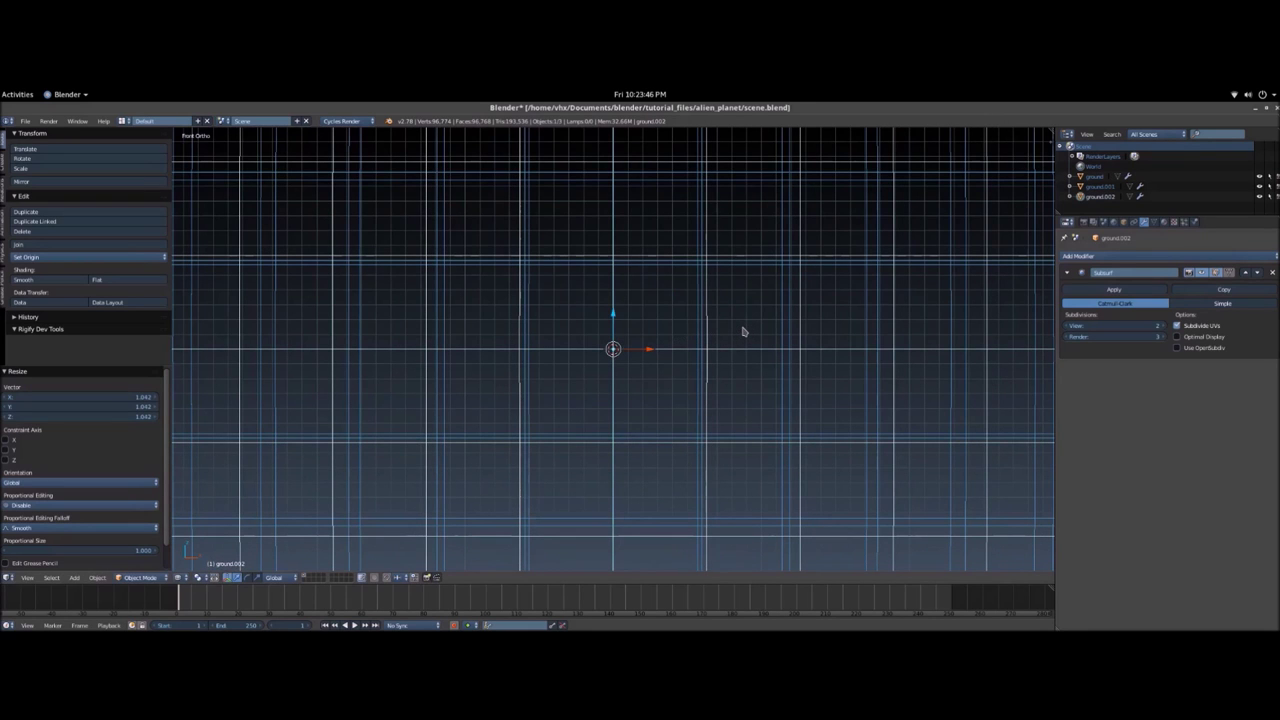
scroll(730, 334, down, 2)
scroll(727, 336, down, 6)
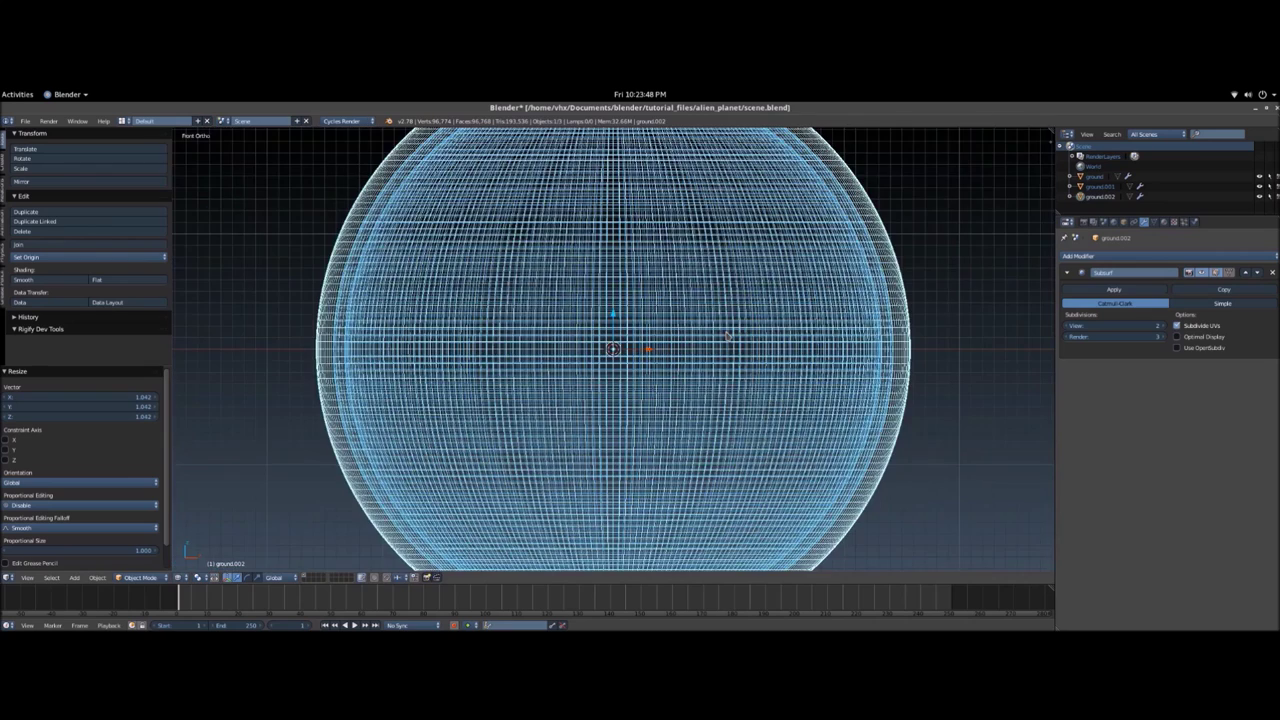
key(ctrl+s)
click(727, 336)
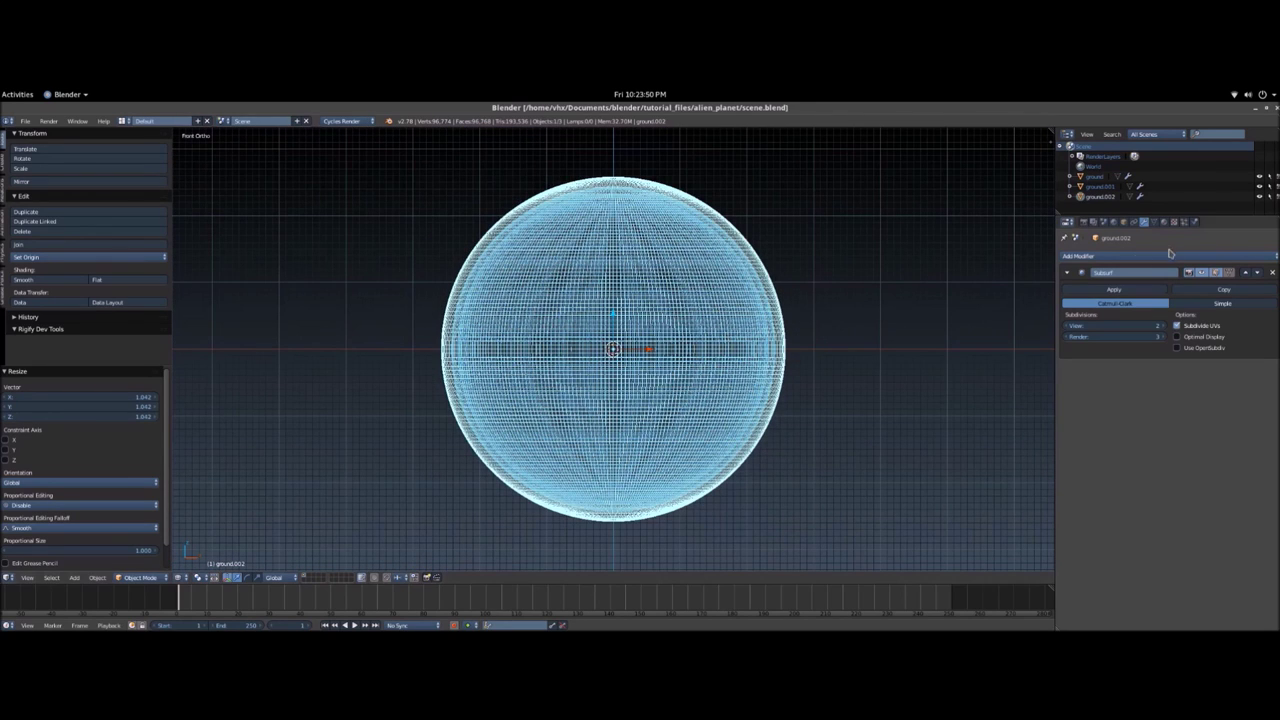
- Rename the outermost sphere, ground.002, as atmosphere
double_click(1102, 197)
text(a)
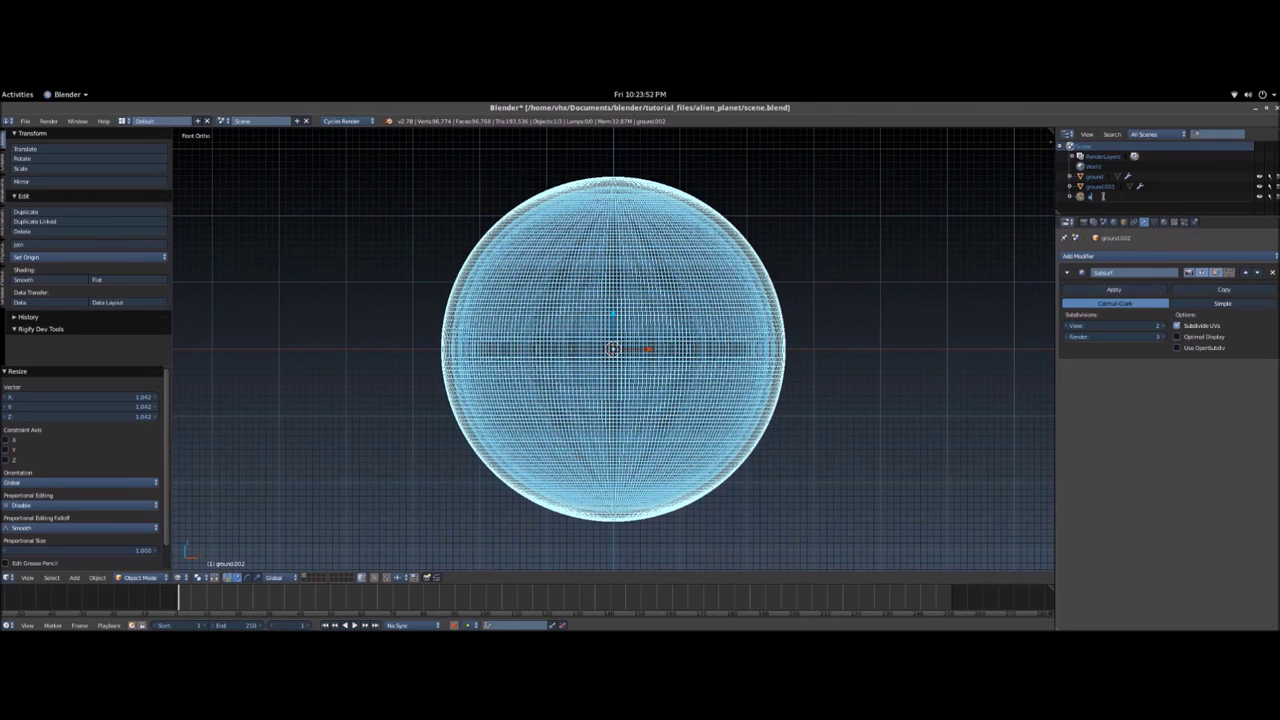
text(tmosphere)
key(Return)
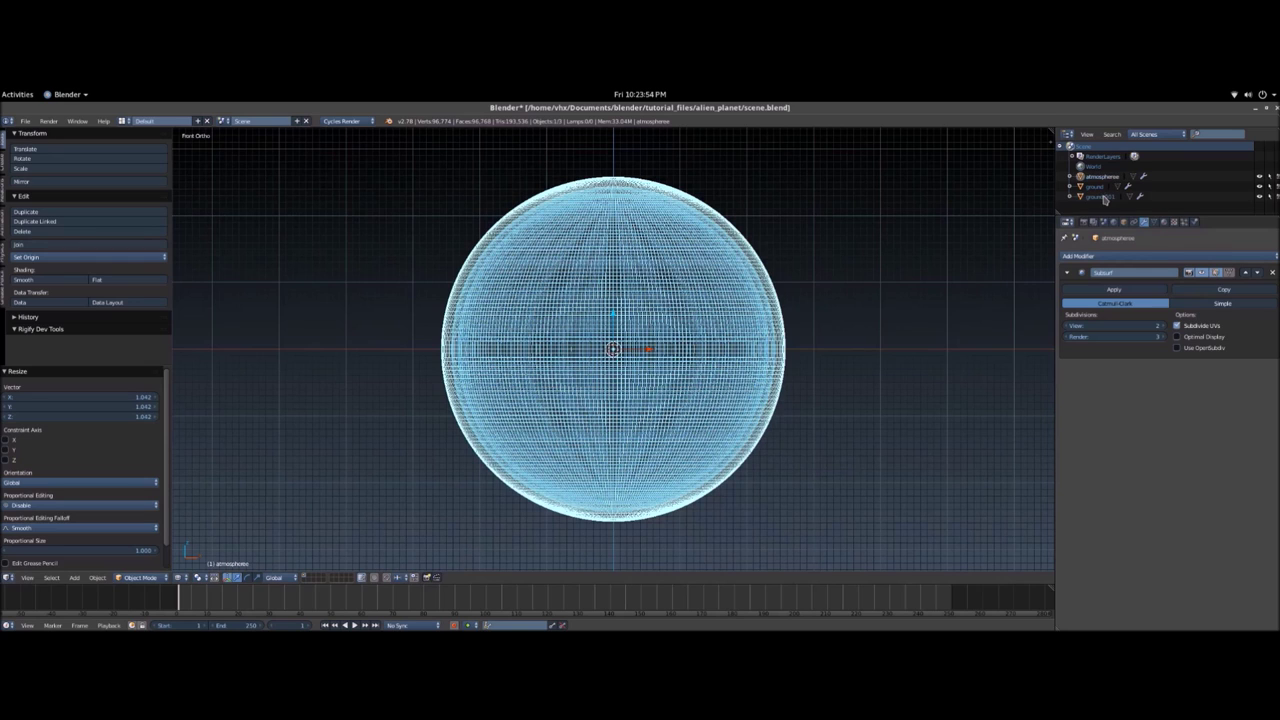
double_click(1117, 180)
key(BackSpace)
text(atmosphere)
- Rename the middle sphere, ground.001, as clouds
double_click(1108, 198)
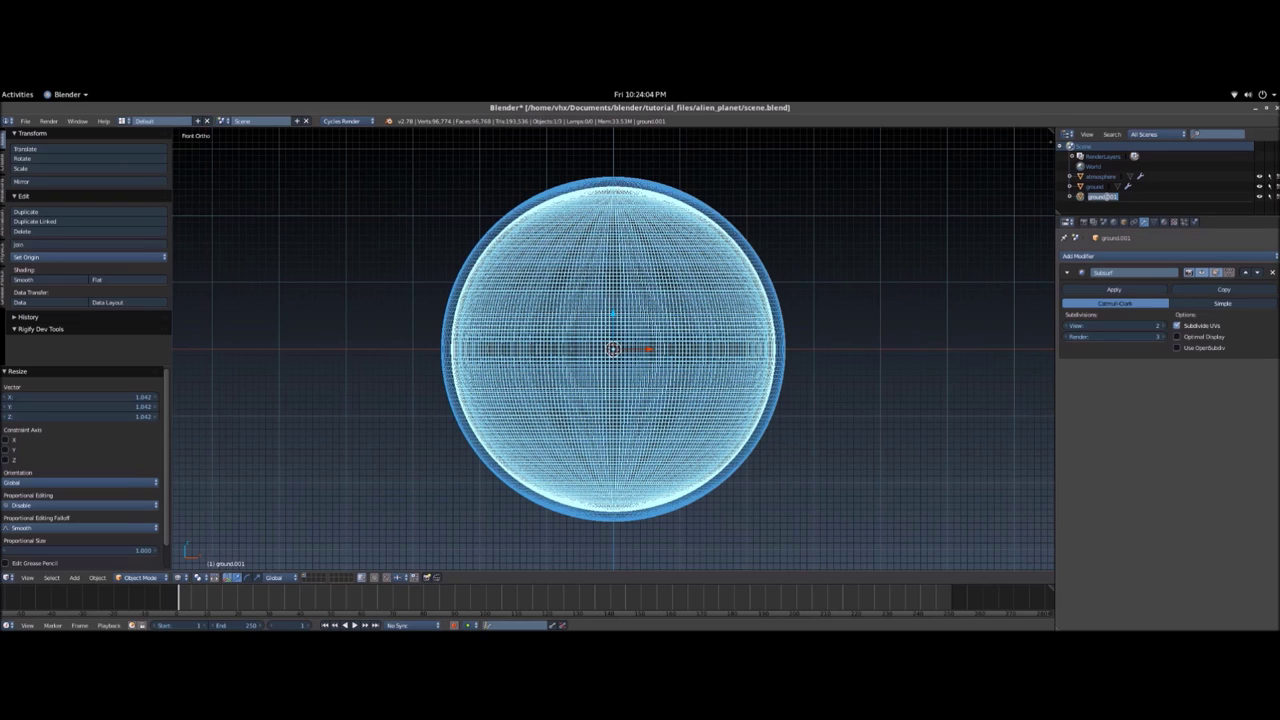
text(clouds)
key(Return)
- Scale the clouds sphere up by about 1.05 and enlarge the ground sphere to sit just inside it, narrowing the gaps between layers
scroll(771, 287, up, 1)
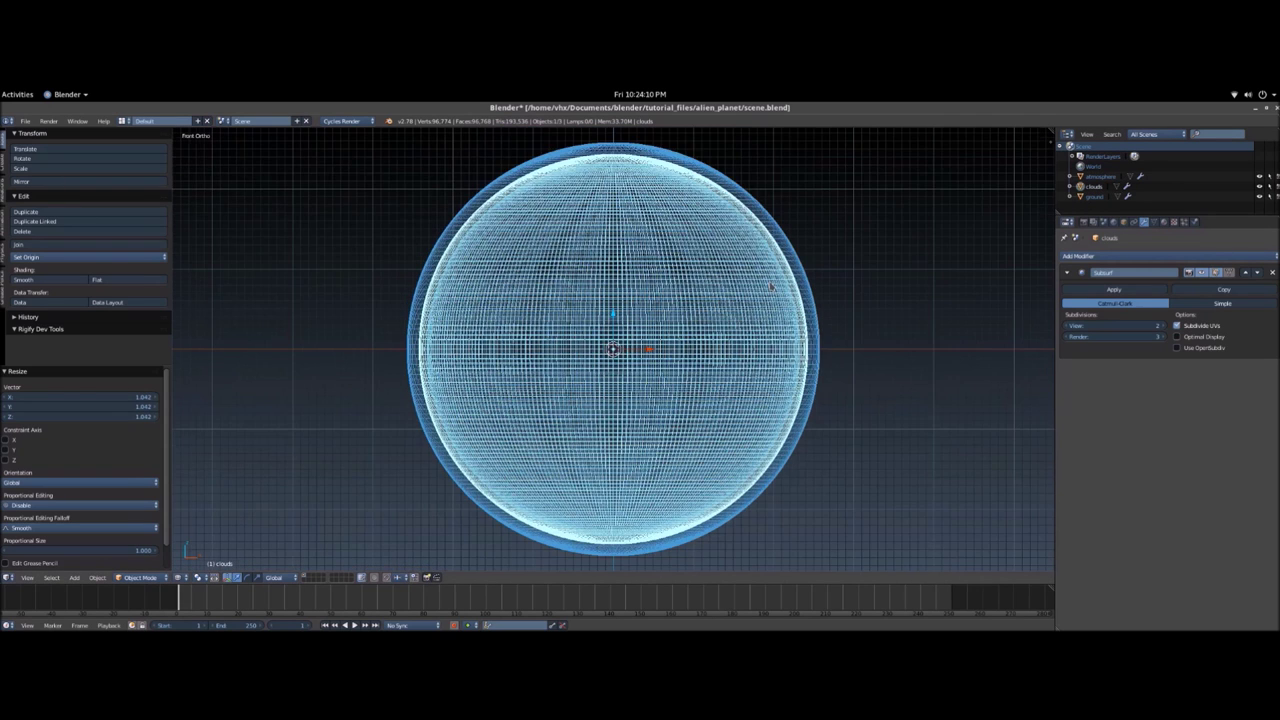
scroll(778, 282, down, 1)
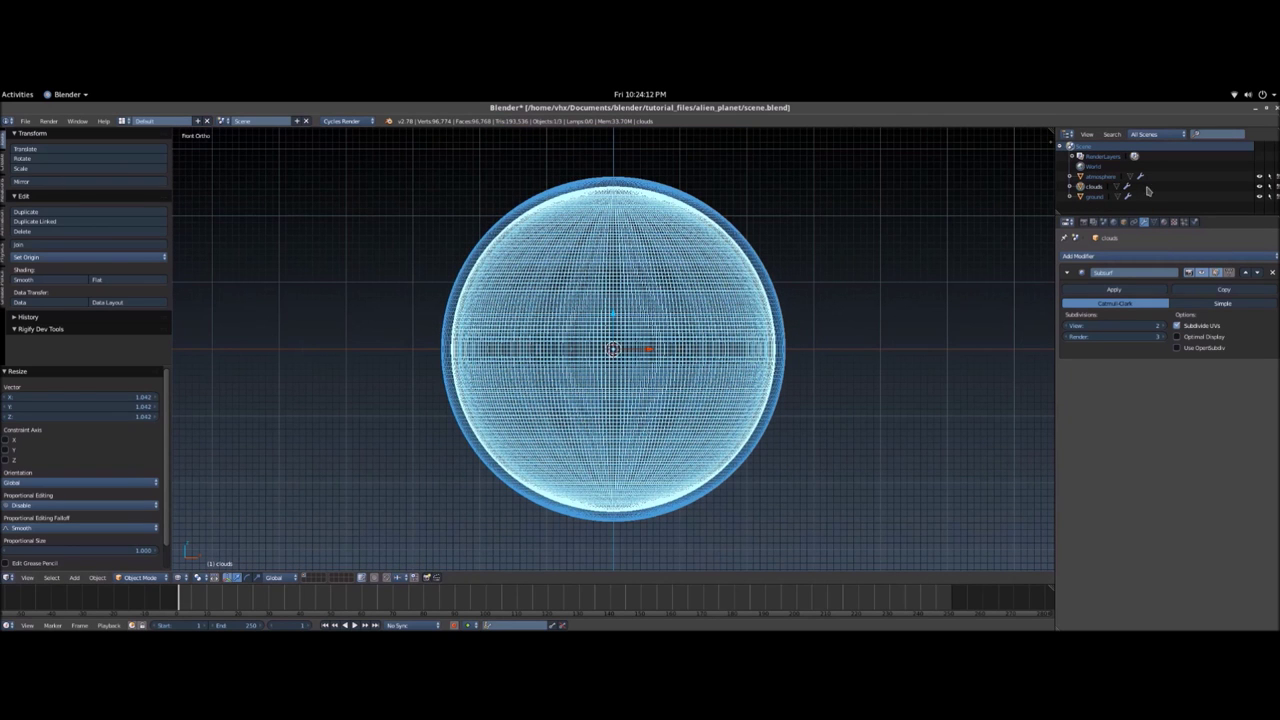
key(s)
click(875, 330)
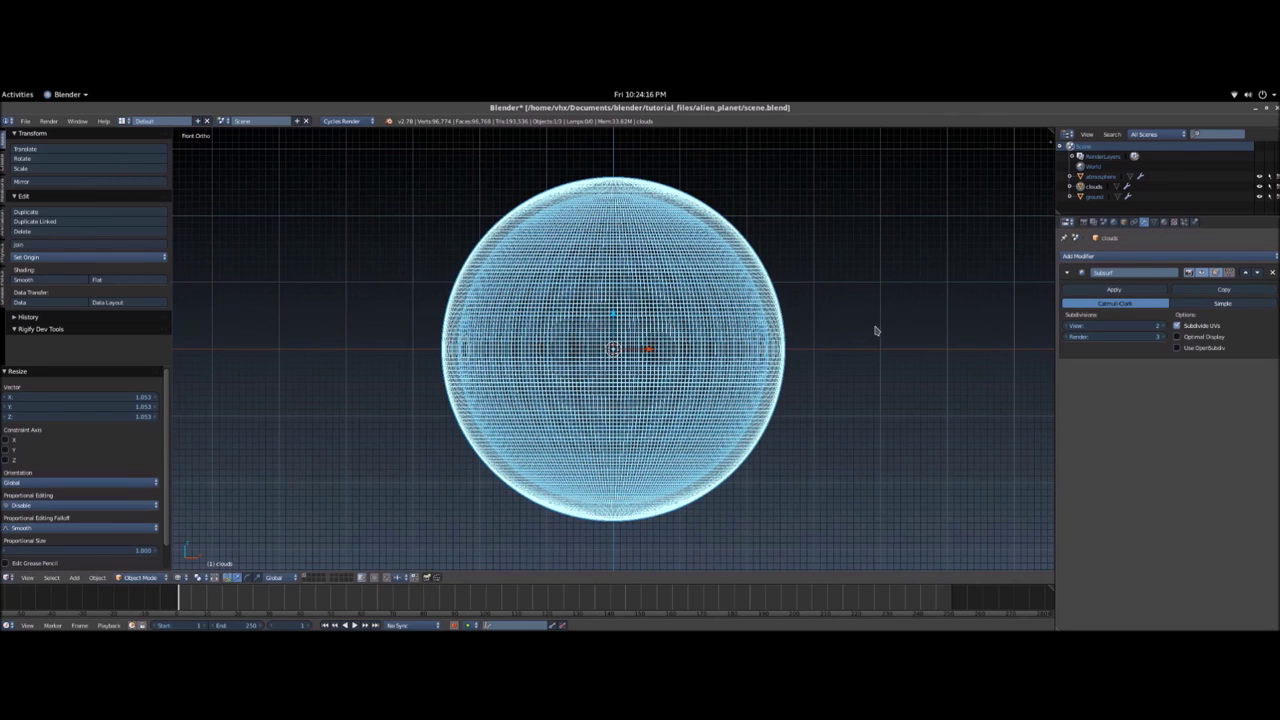
click(1093, 197)
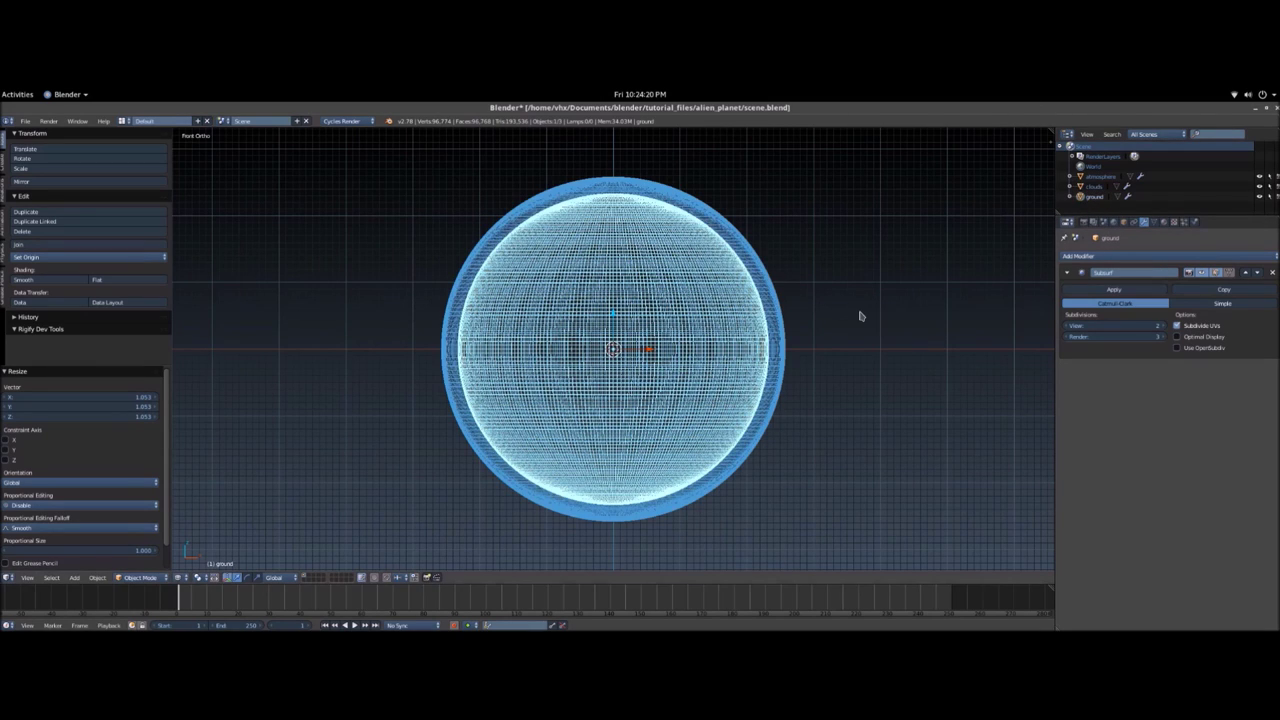
key(s)
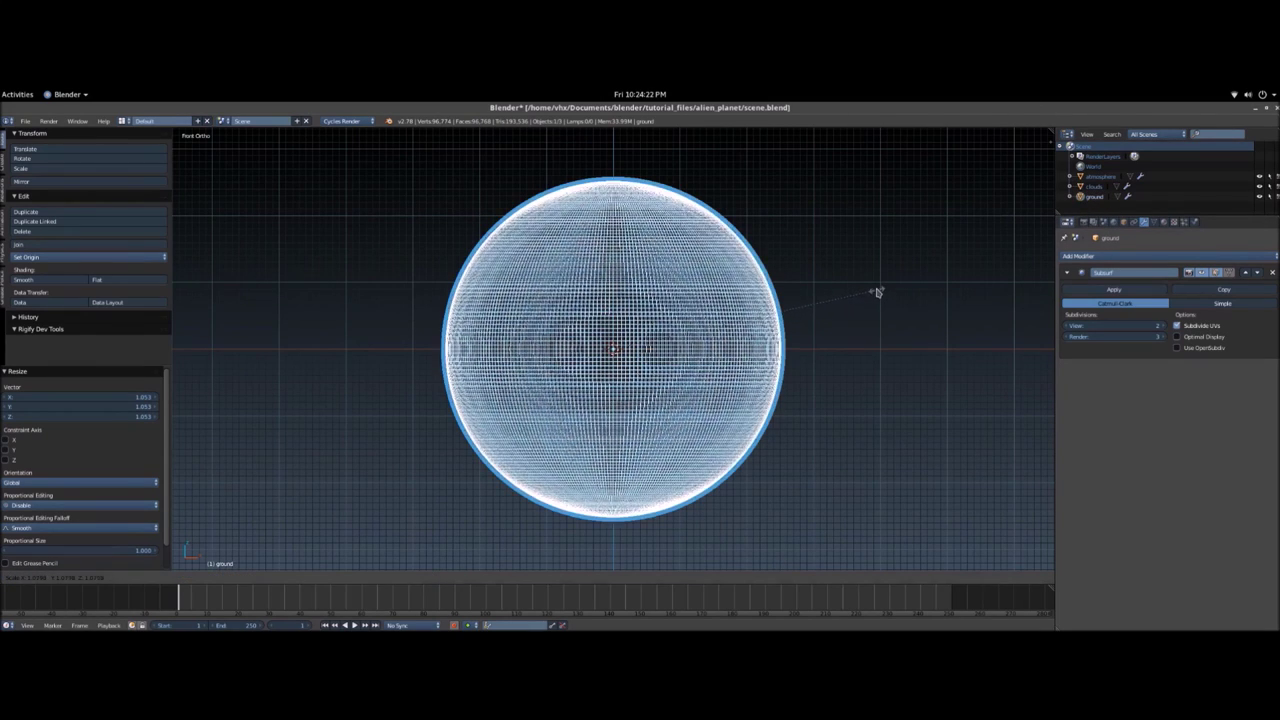
click(879, 290)
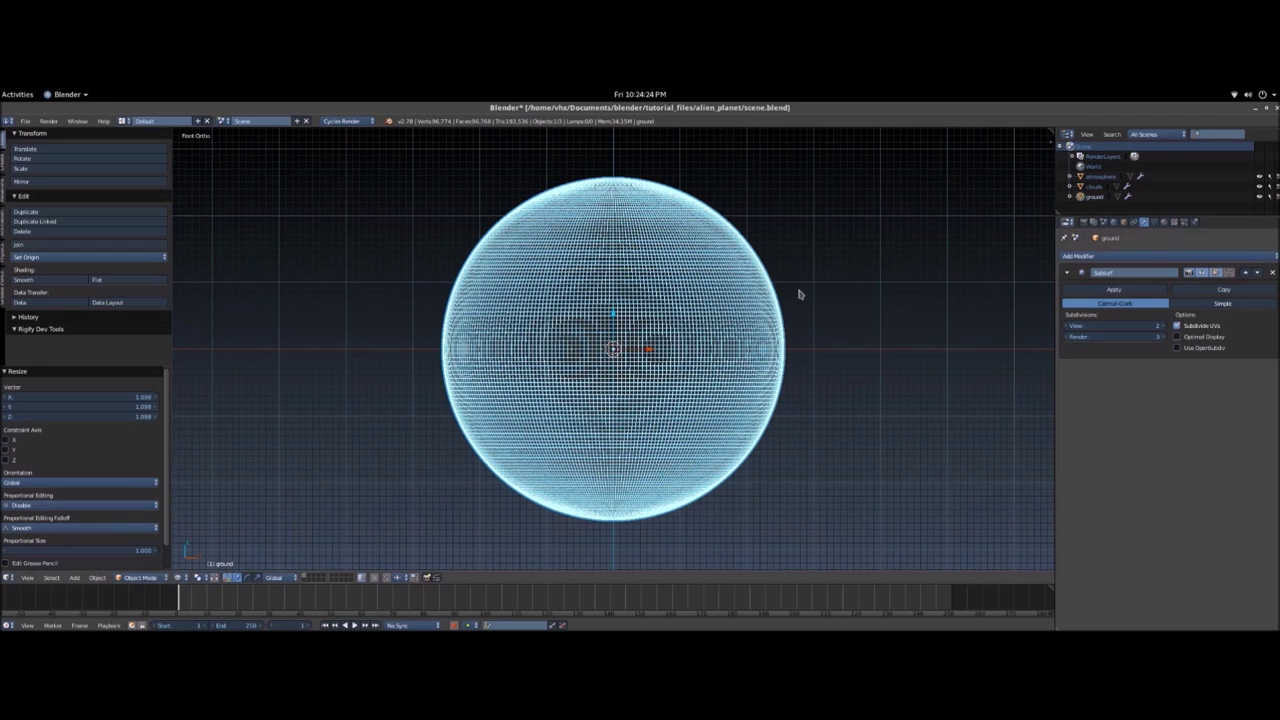
- Move the atmosphere and clouds spheres together to the second layer, select the ground sphere and save the file
key(z)
key(z)
middle_drag(711, 323, 741, 371)
scroll(737, 363, down, 2)
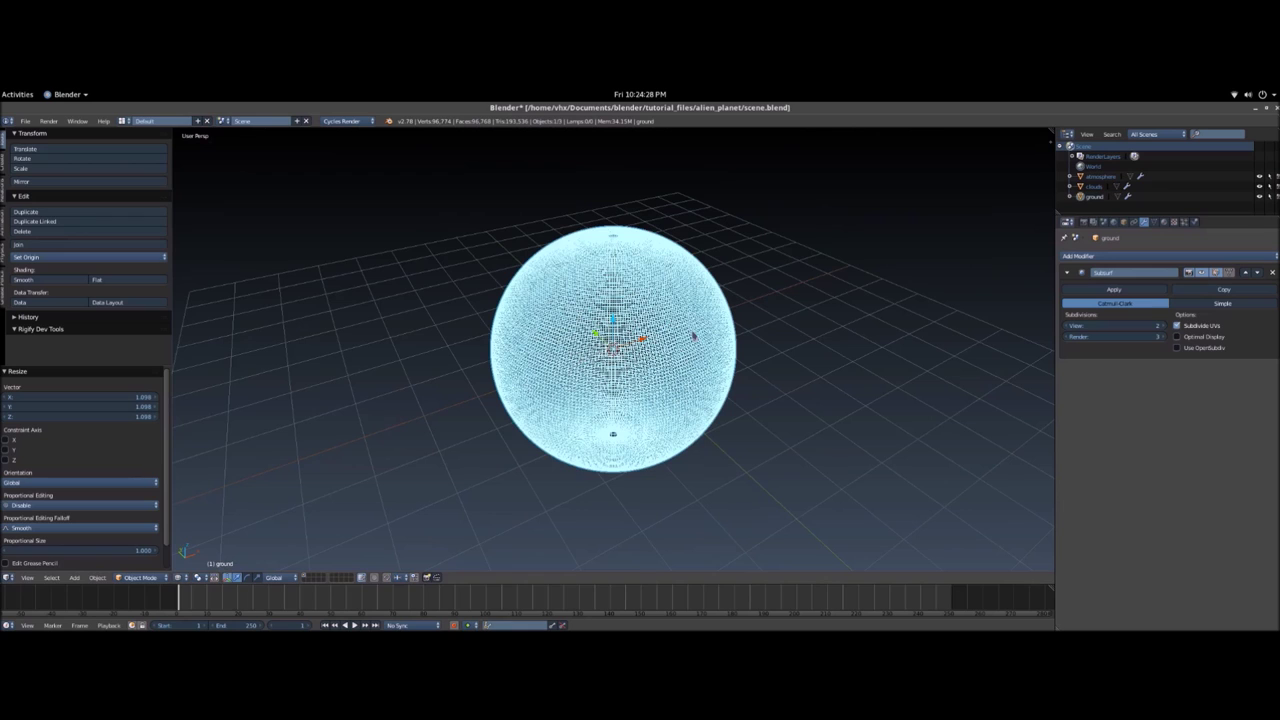
click(1098, 176)
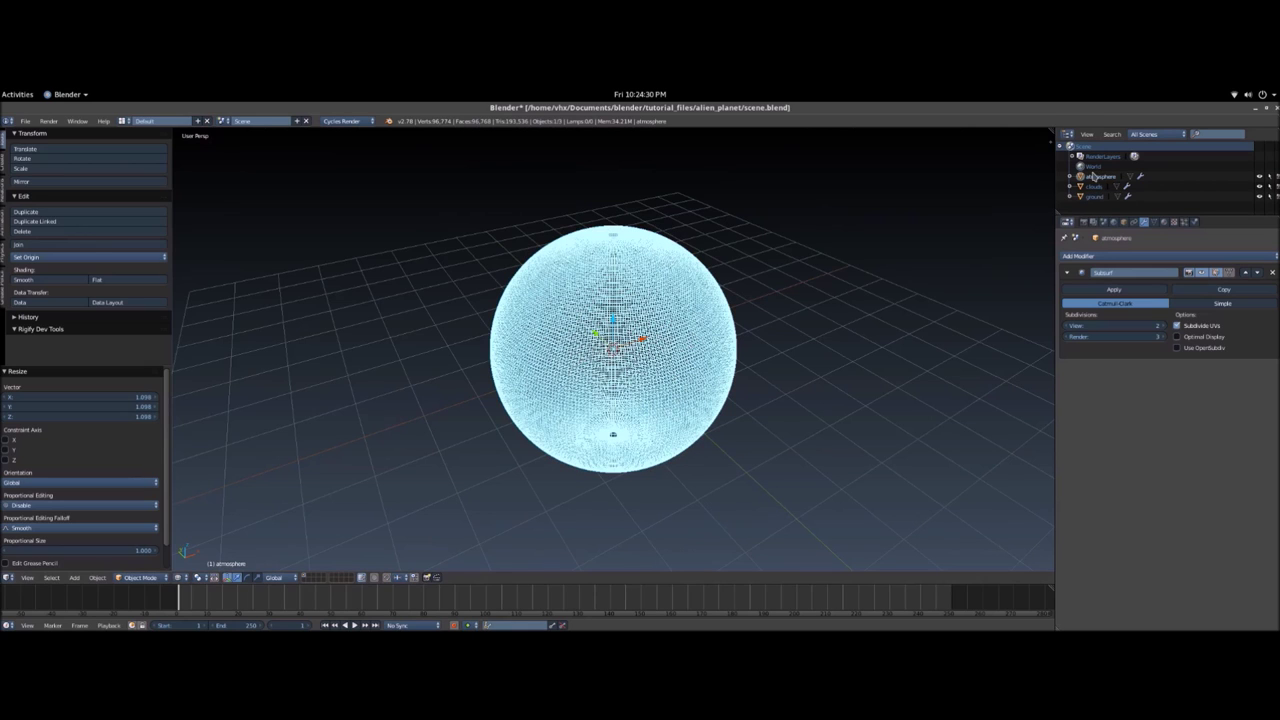
click(1093, 187)
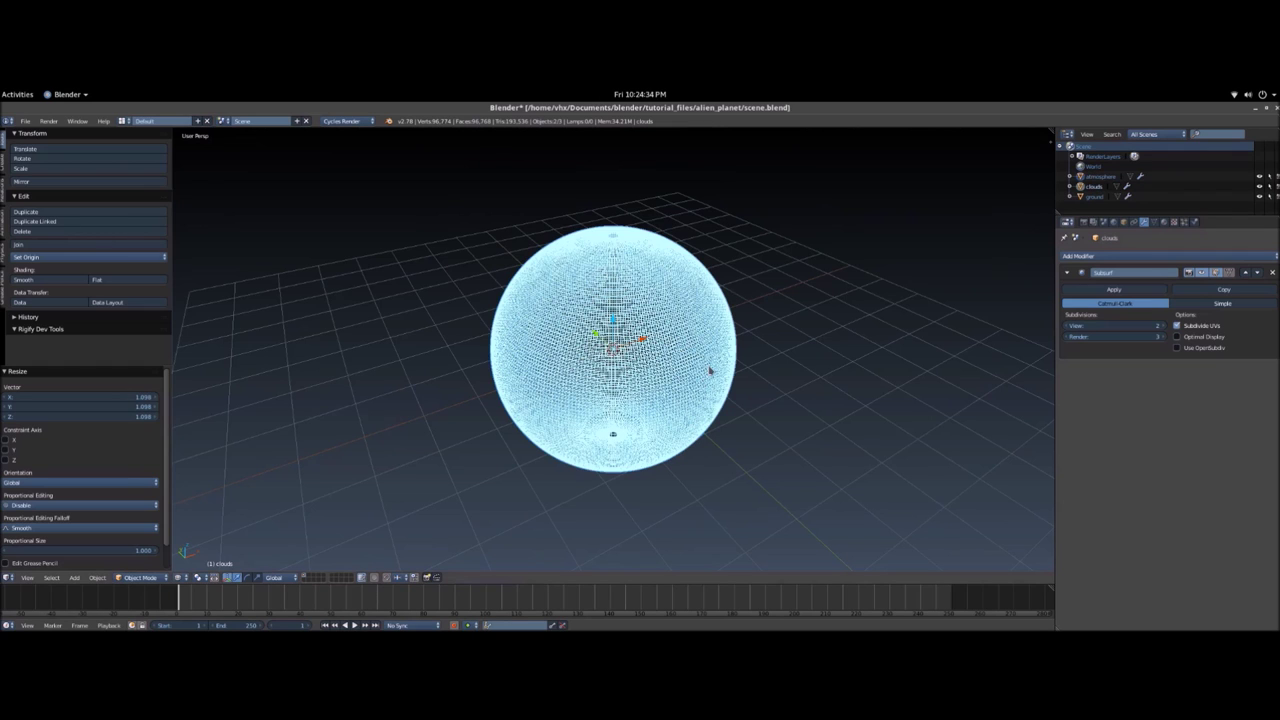
key(m)
click(797, 388)
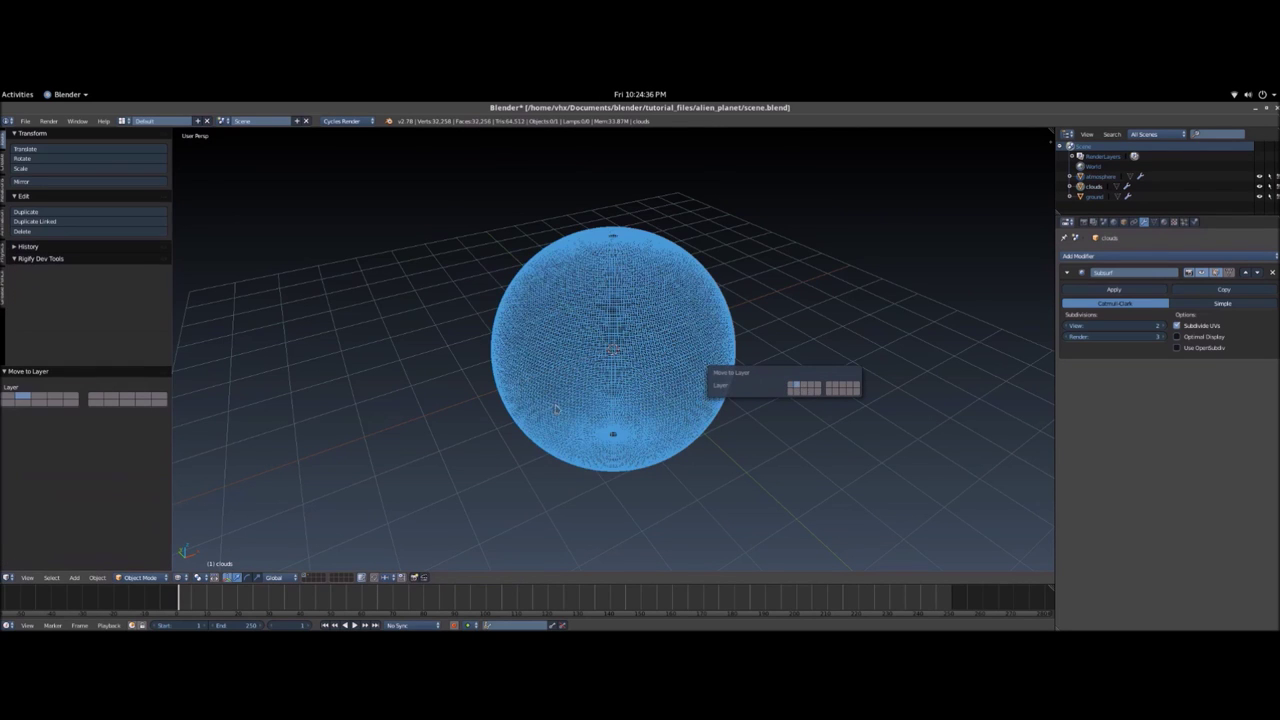
right_click(645, 372)
key(ctrl+s)
click(647, 374)
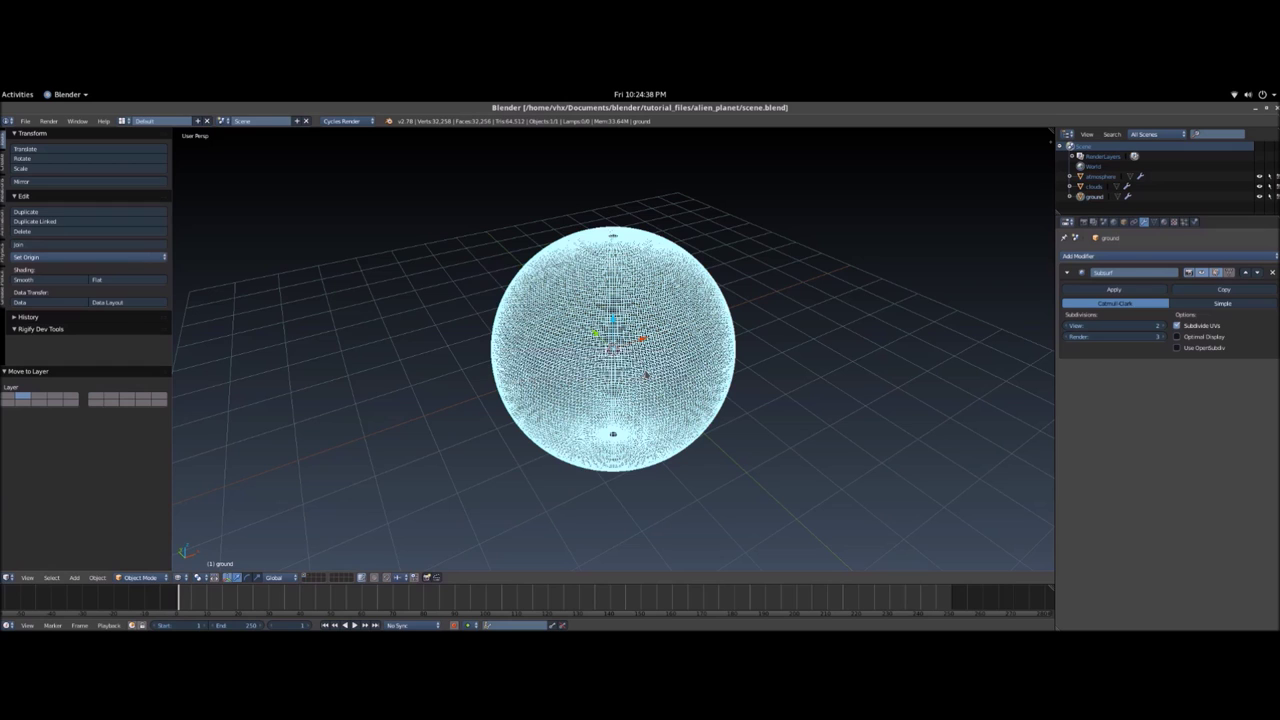
- Show the ground sphere in solid shading and view it from different angles
key(z)
middle_drag(636, 404, 683, 383)
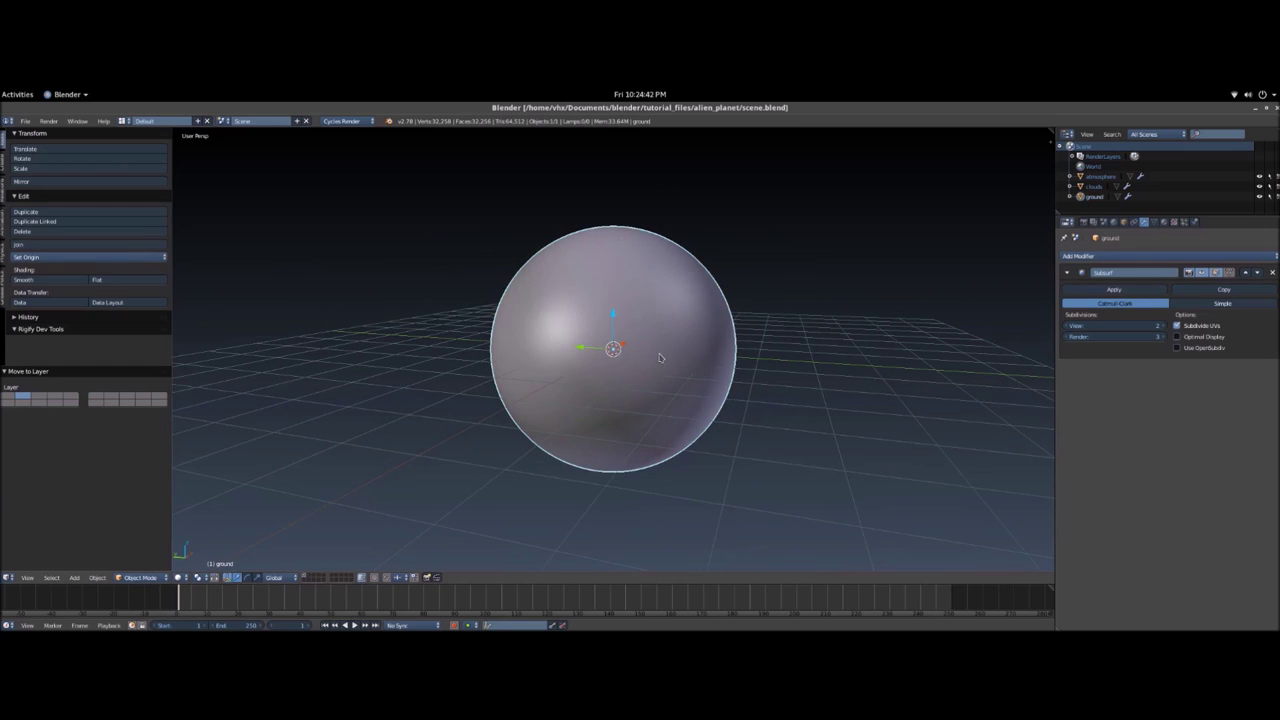
scroll(643, 373, down, 1)
middle_drag(673, 392, 617, 410)
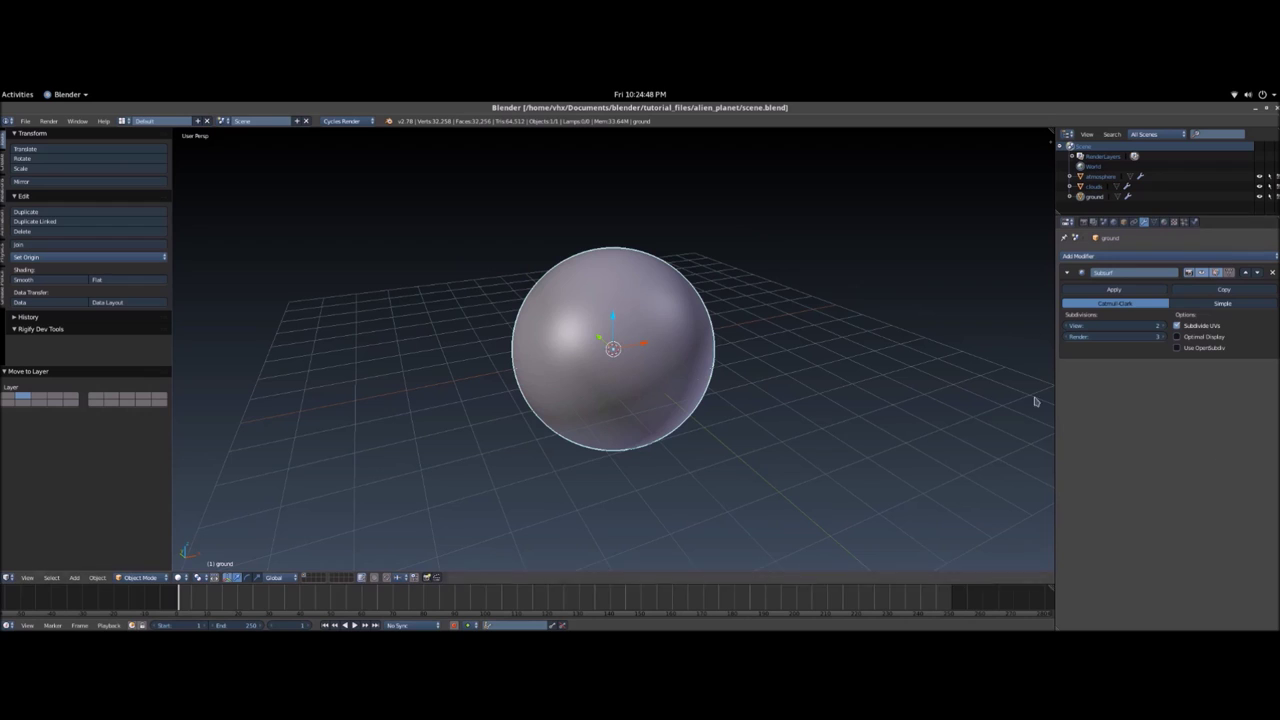
- Open the world settings and preview the scene in rendered shading
click(1116, 222)
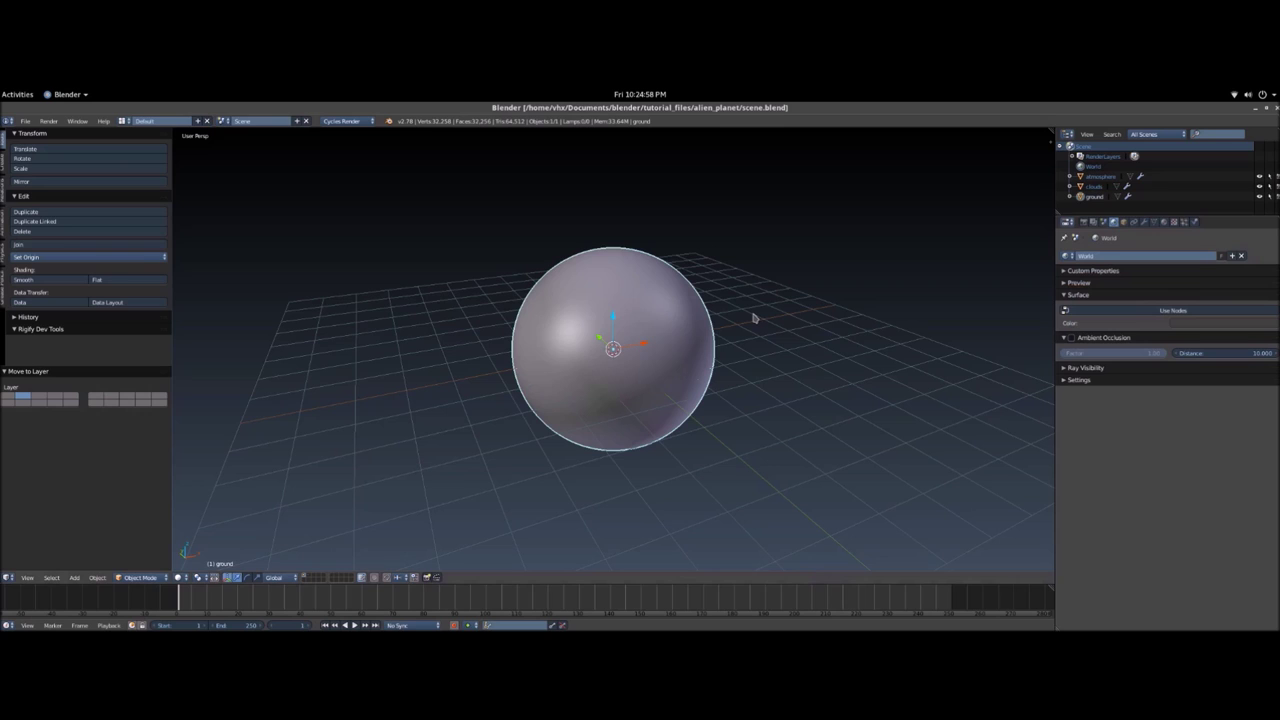
key(shift+z)
scroll(663, 341, up, 1)
middle_drag(751, 331, 697, 357)
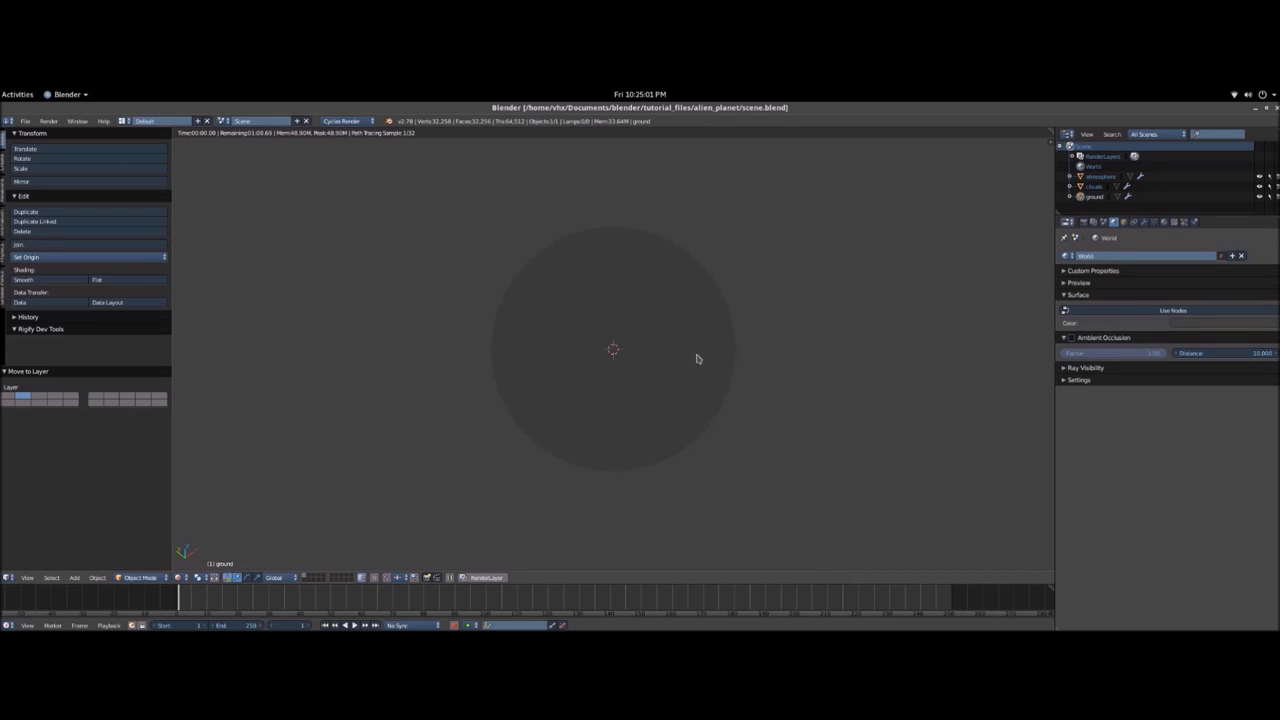
- Enable nodes for the world surface, set the background color to black and save the file
click(1129, 315)
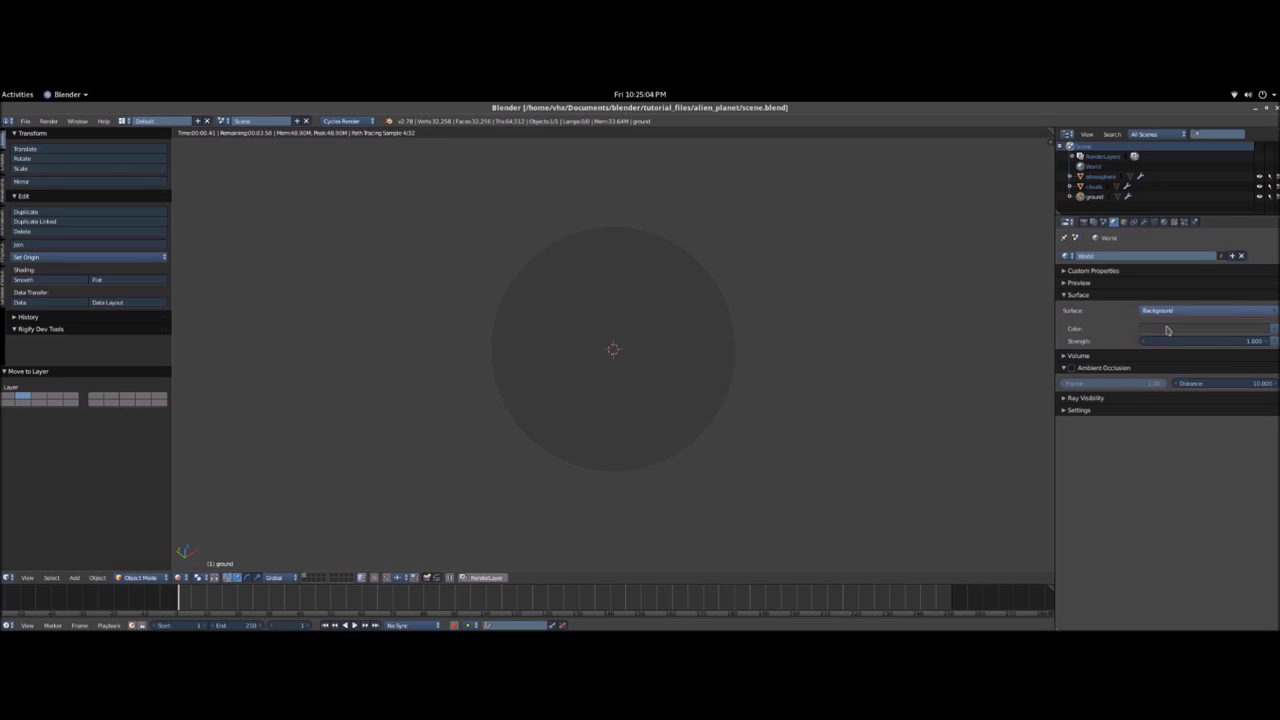
click(1166, 330)
click(1263, 242)
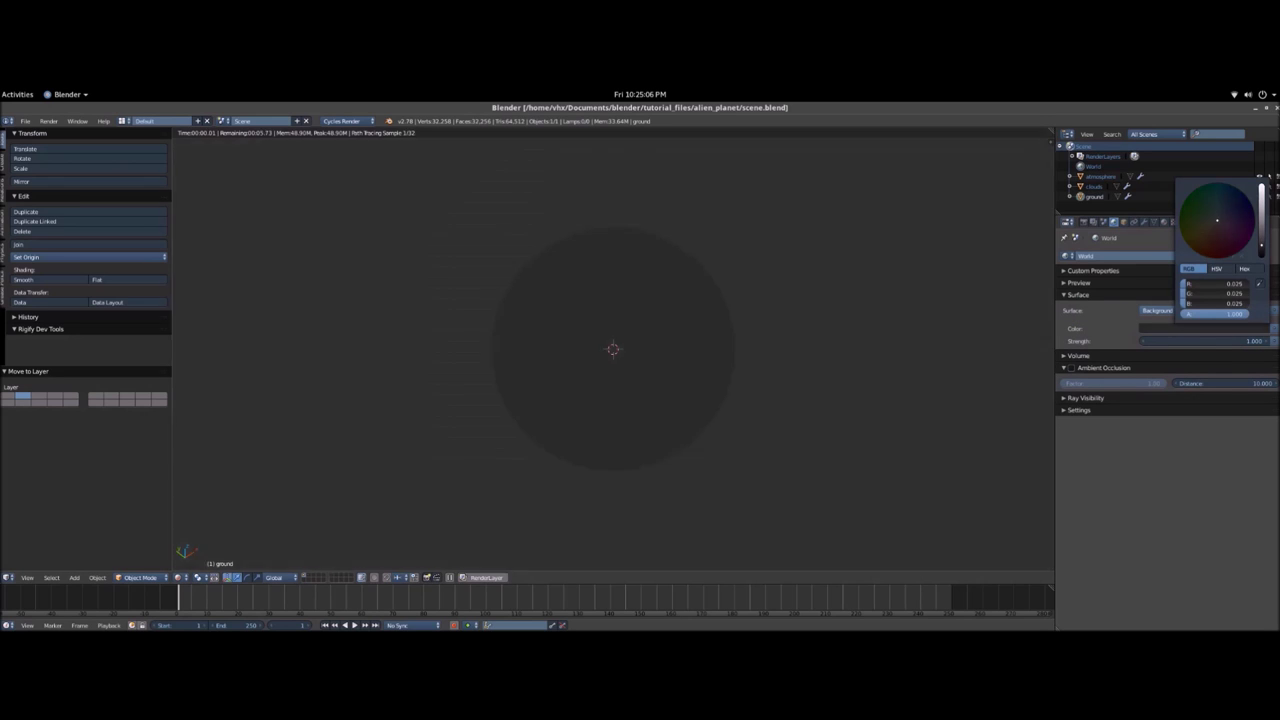
key(ctrl+s)
click(840, 334)
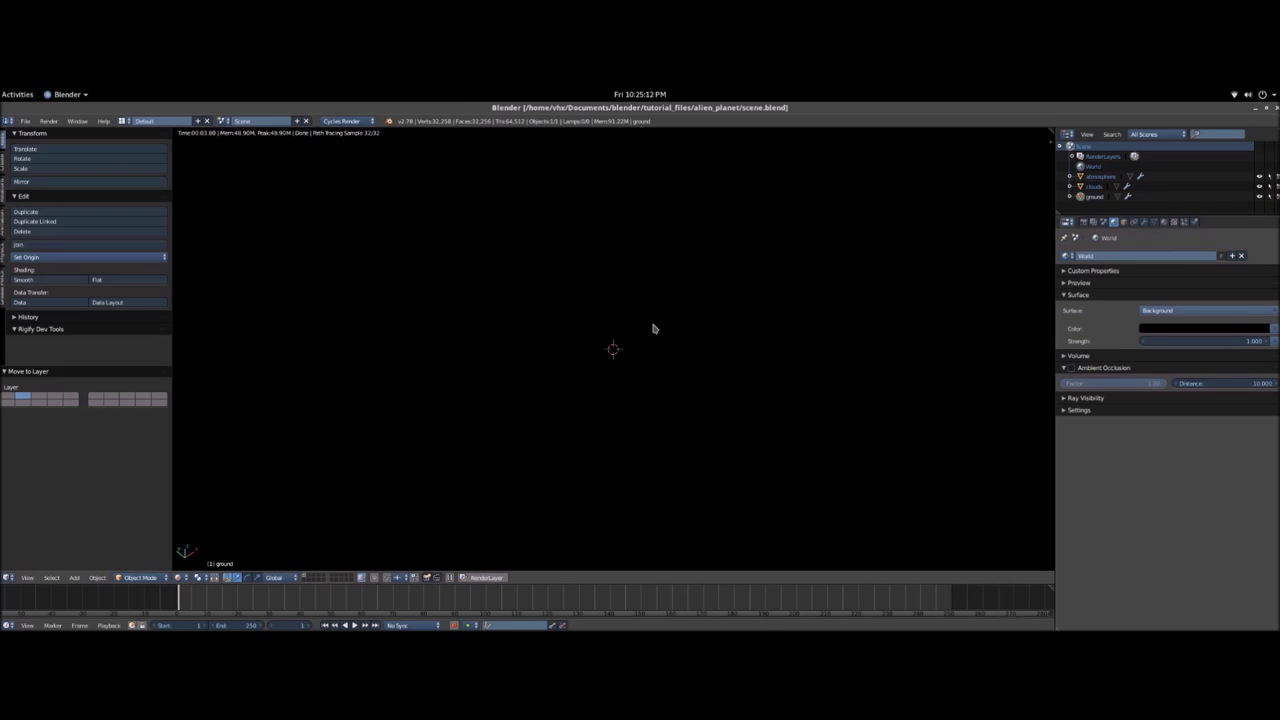
- Add a sun lamp at the scene centre and move it upward along the Z axis
key(shift+a)
mouse_move(632, 440)
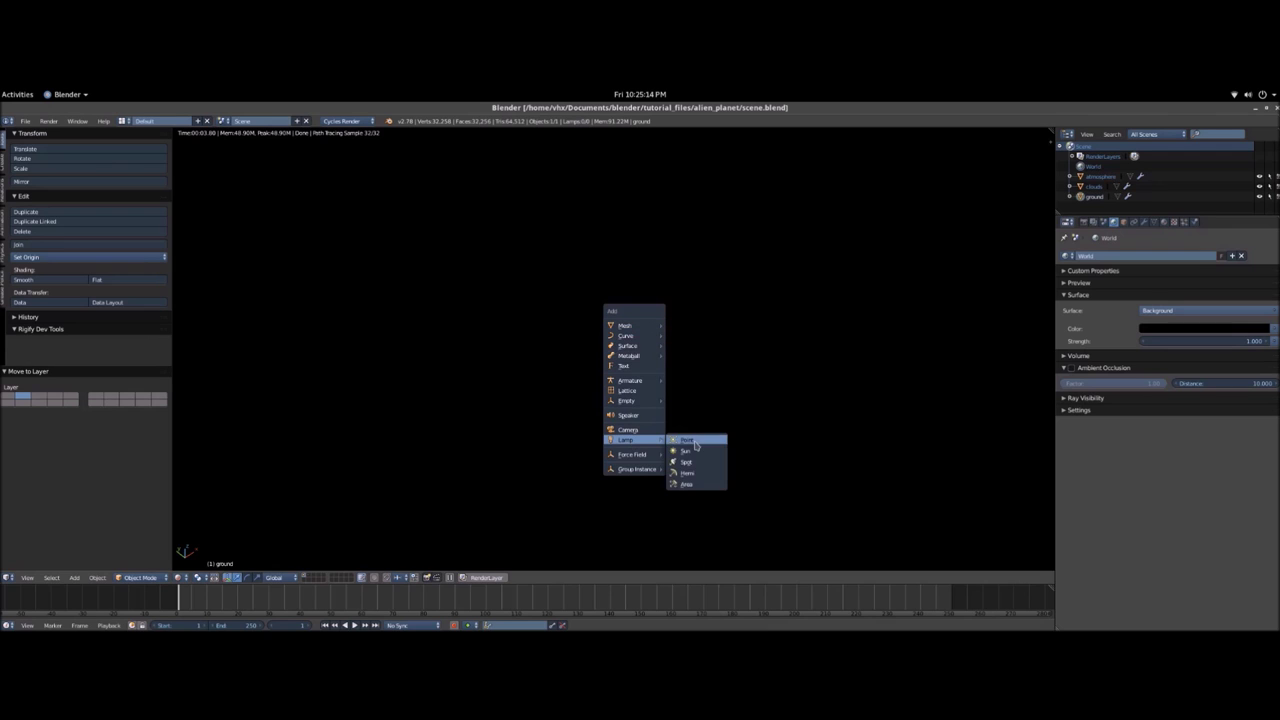
click(694, 451)
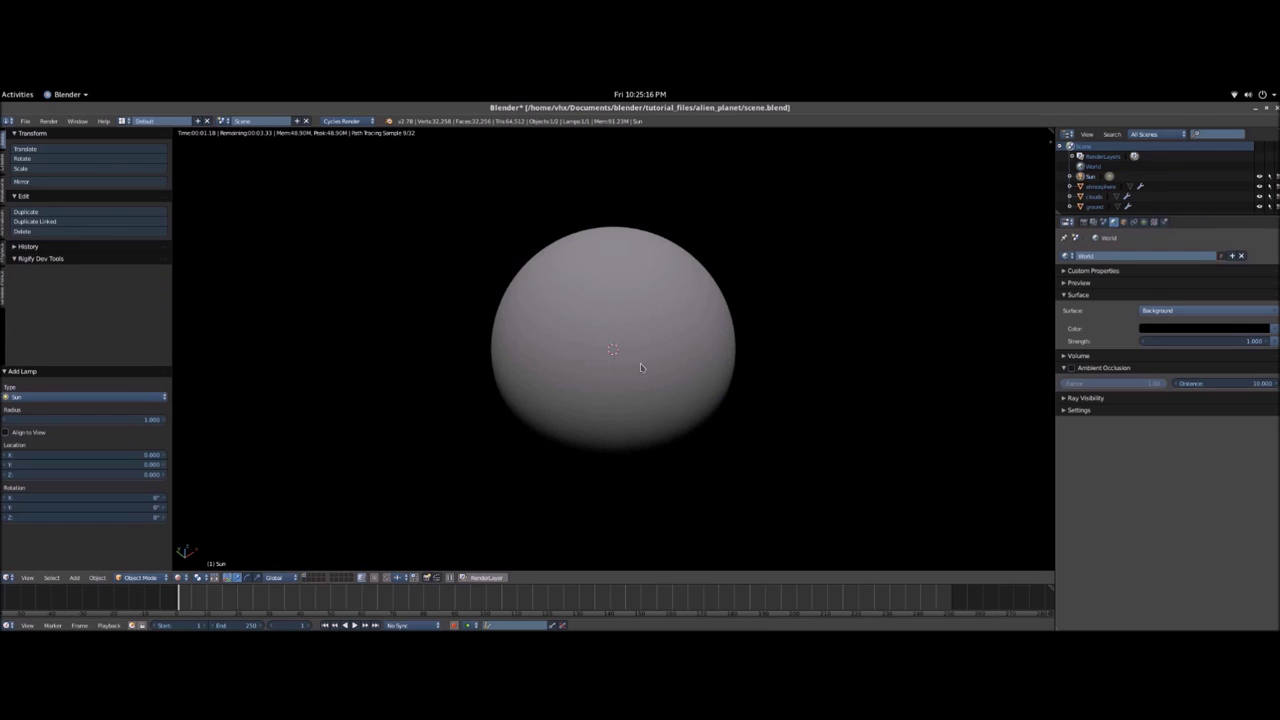
key(g)
key(z)
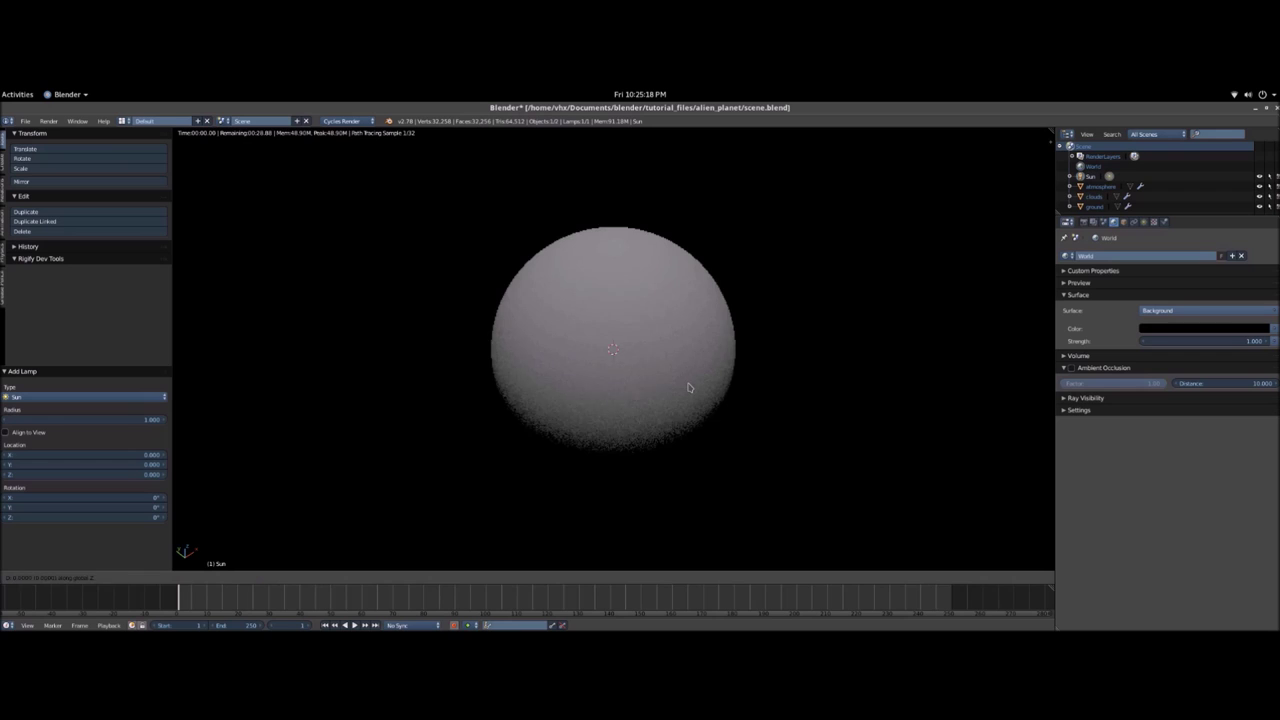
click(694, 328)
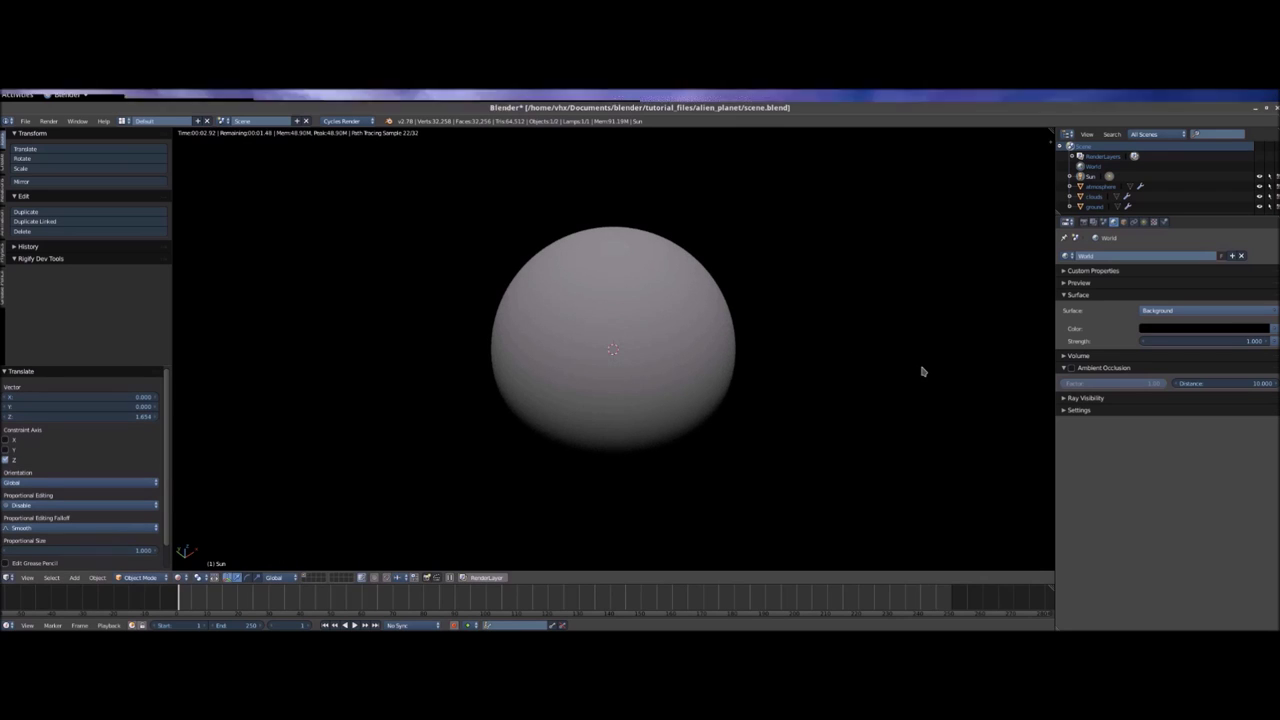
- Rotate the sun lamp freely by about 43° and then by about 21° around the Y axis to light the planet from one side
key(r)
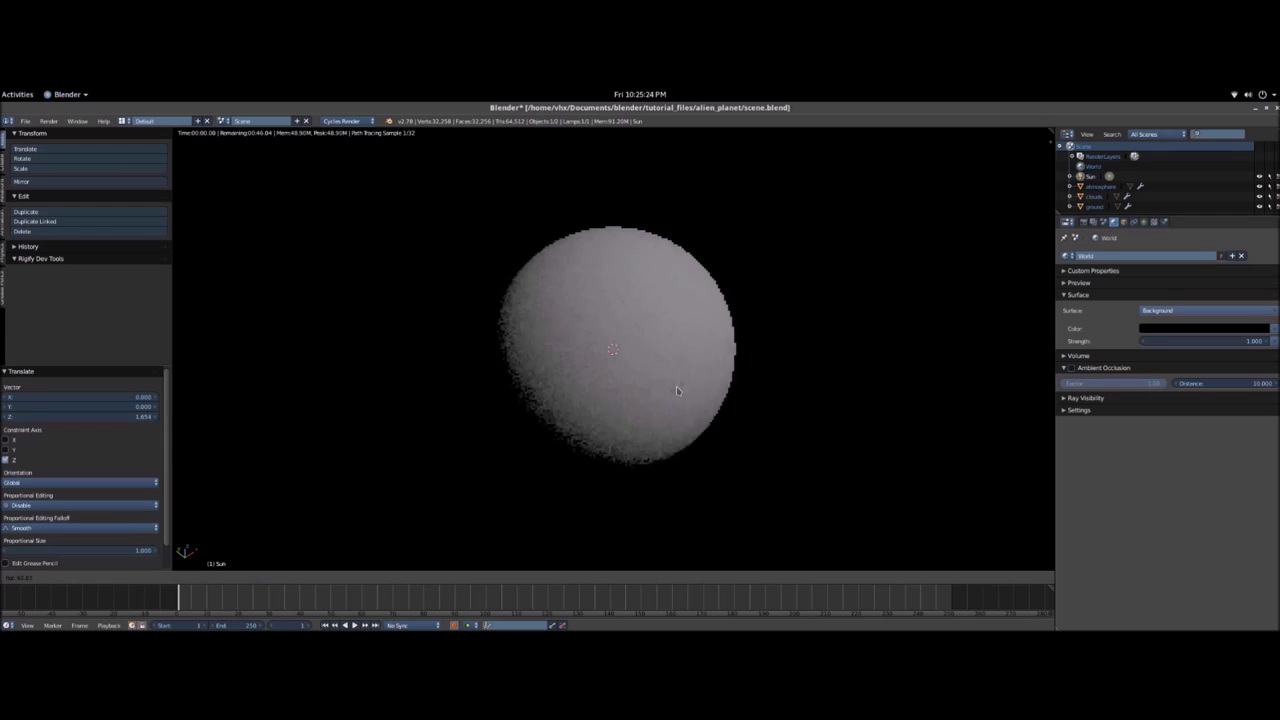
click(676, 386)
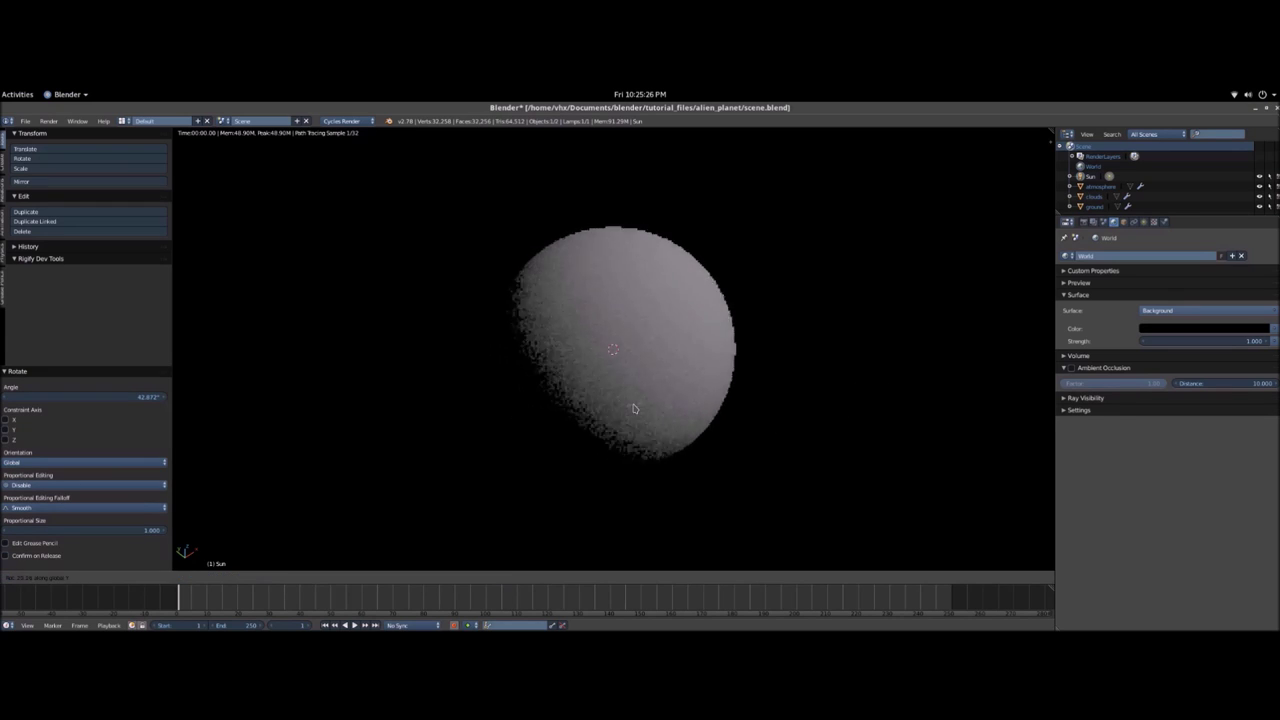
click(634, 405)
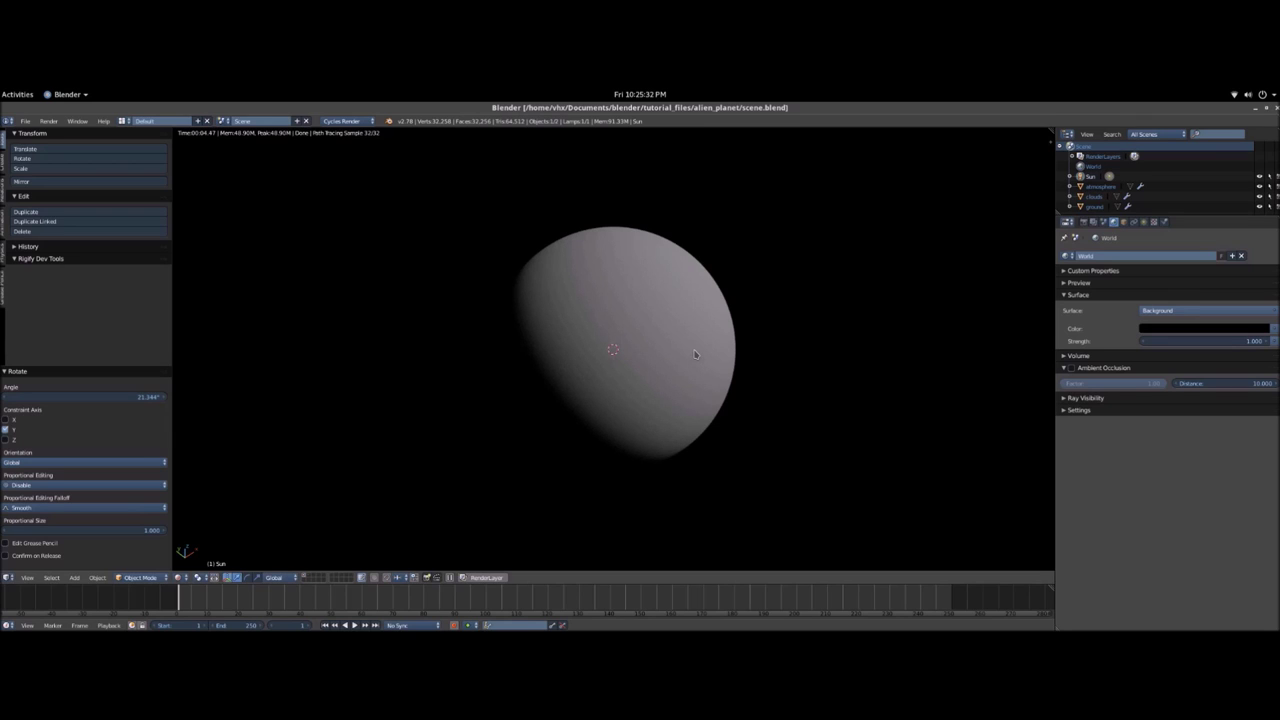
- Add a camera to the scene
key(shift+a)
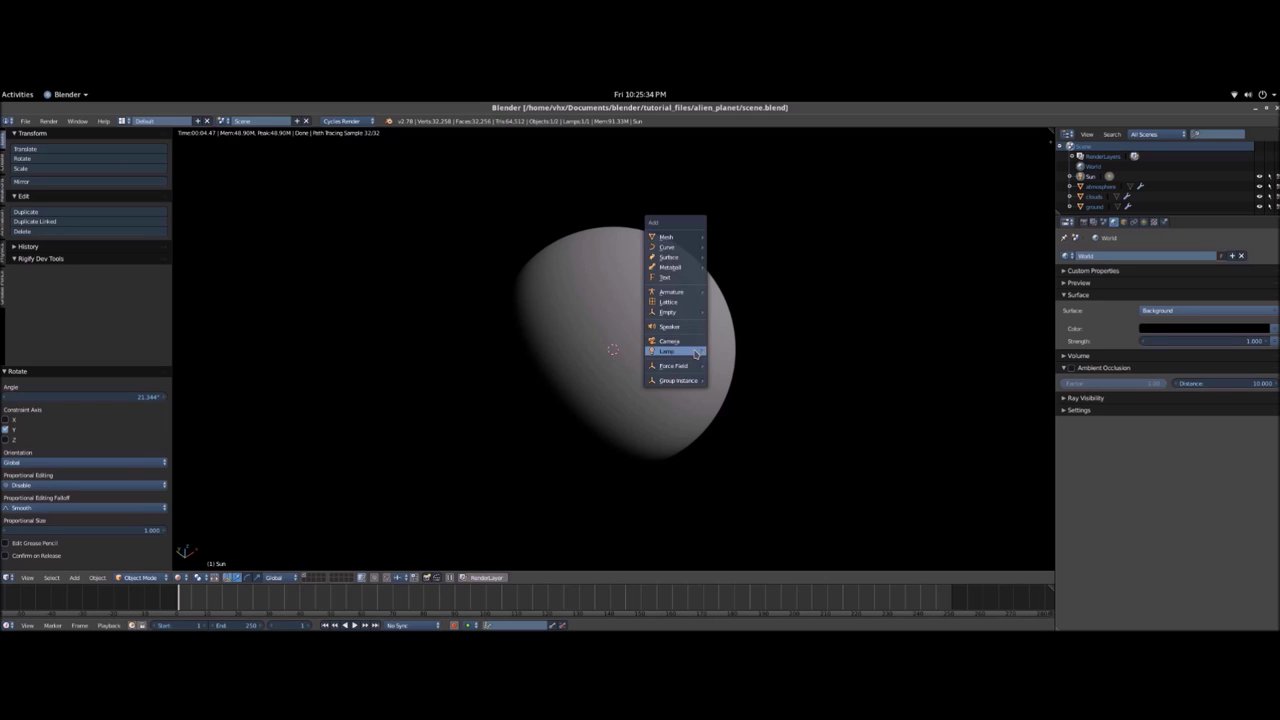
click(676, 343)
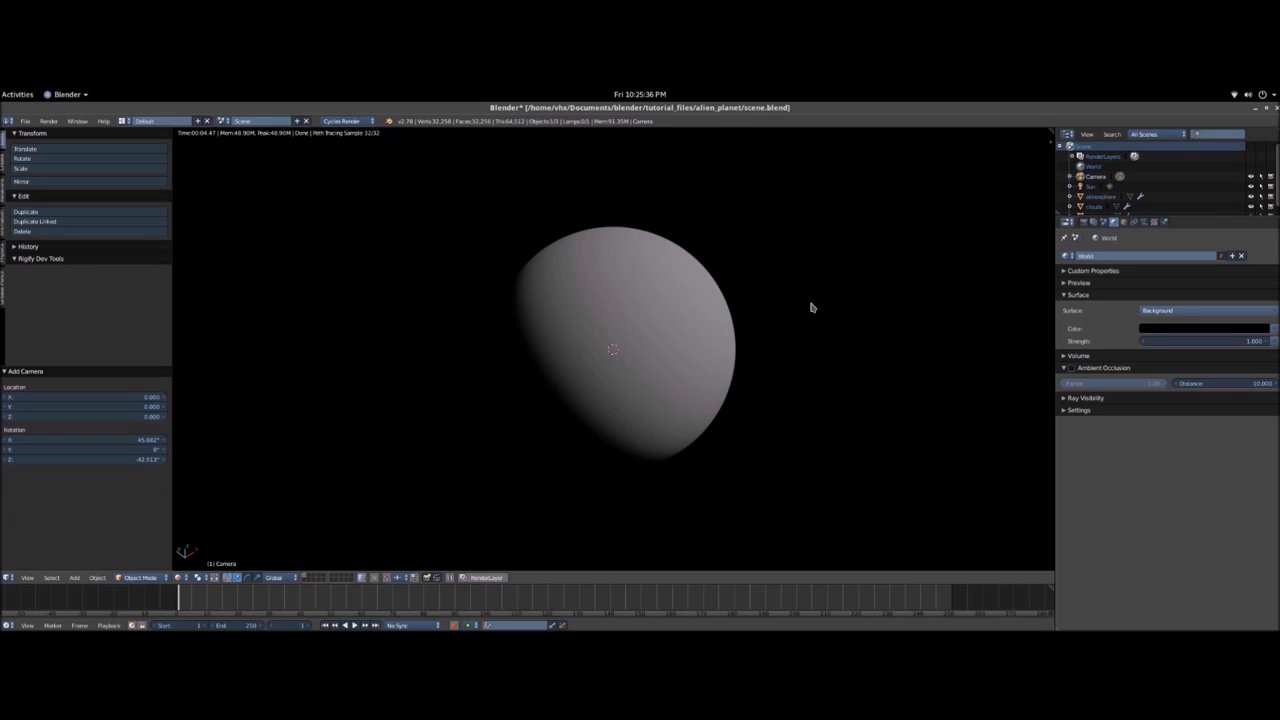
- Align the new camera to the current view of the planet
key(ctrl+alt+KP_0)
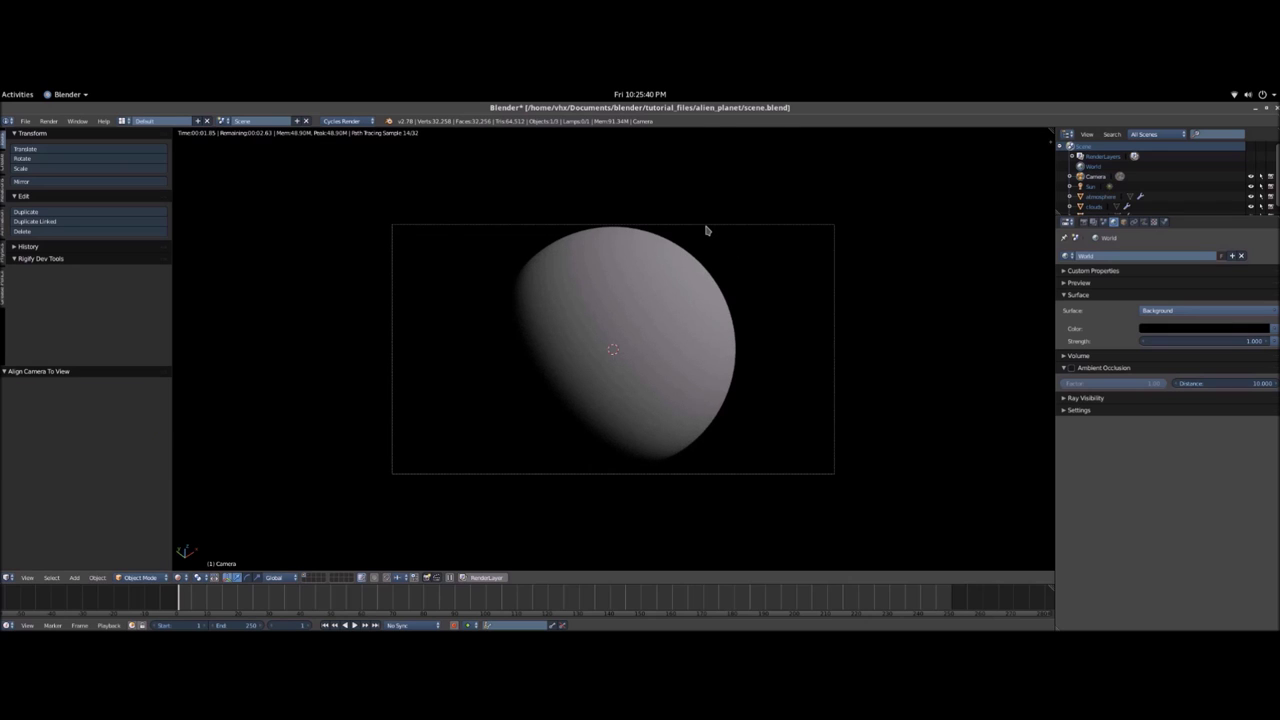
key(g)
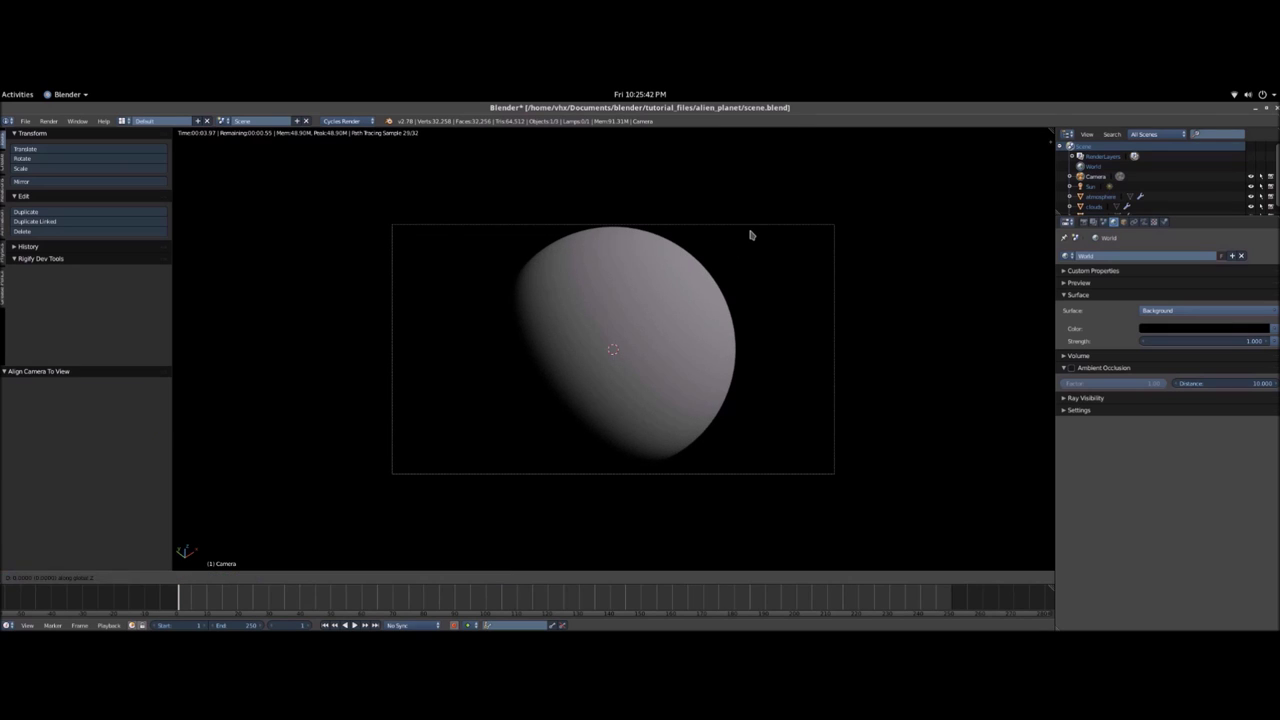
right_click(748, 209)
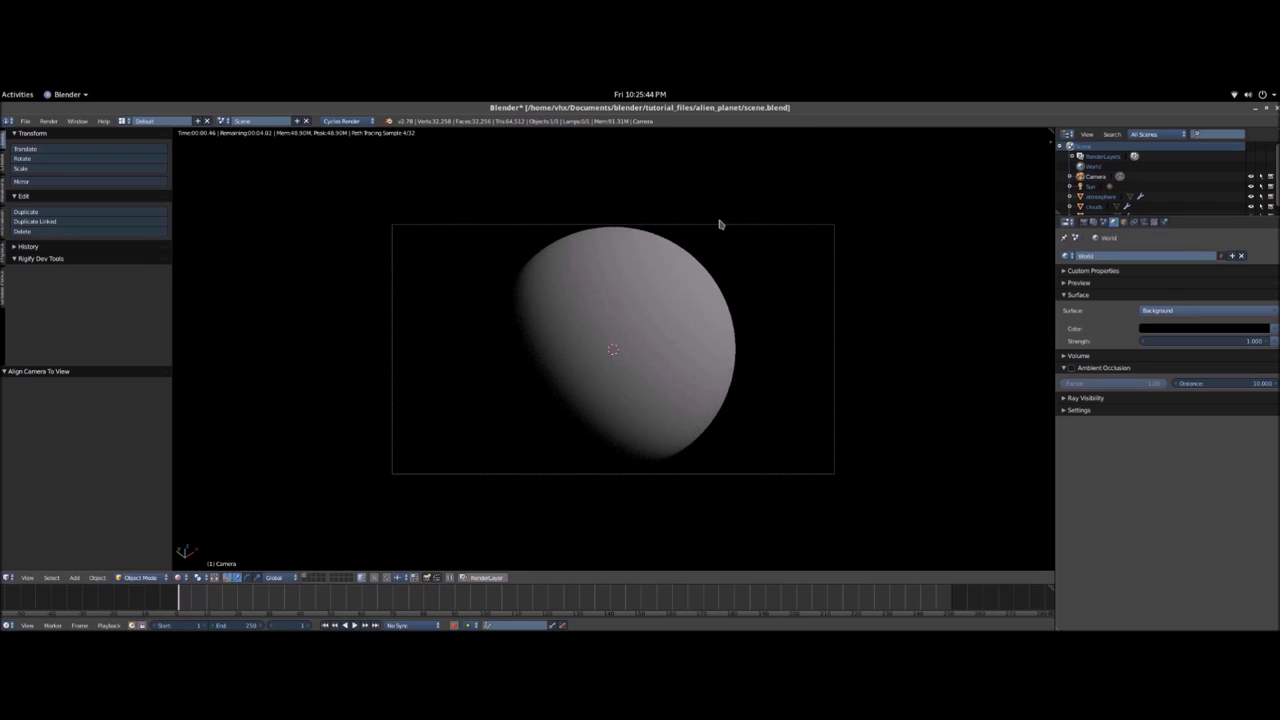
- Move the camera by about 0.043 along the Z axis and save the file
key(g)
key(z)
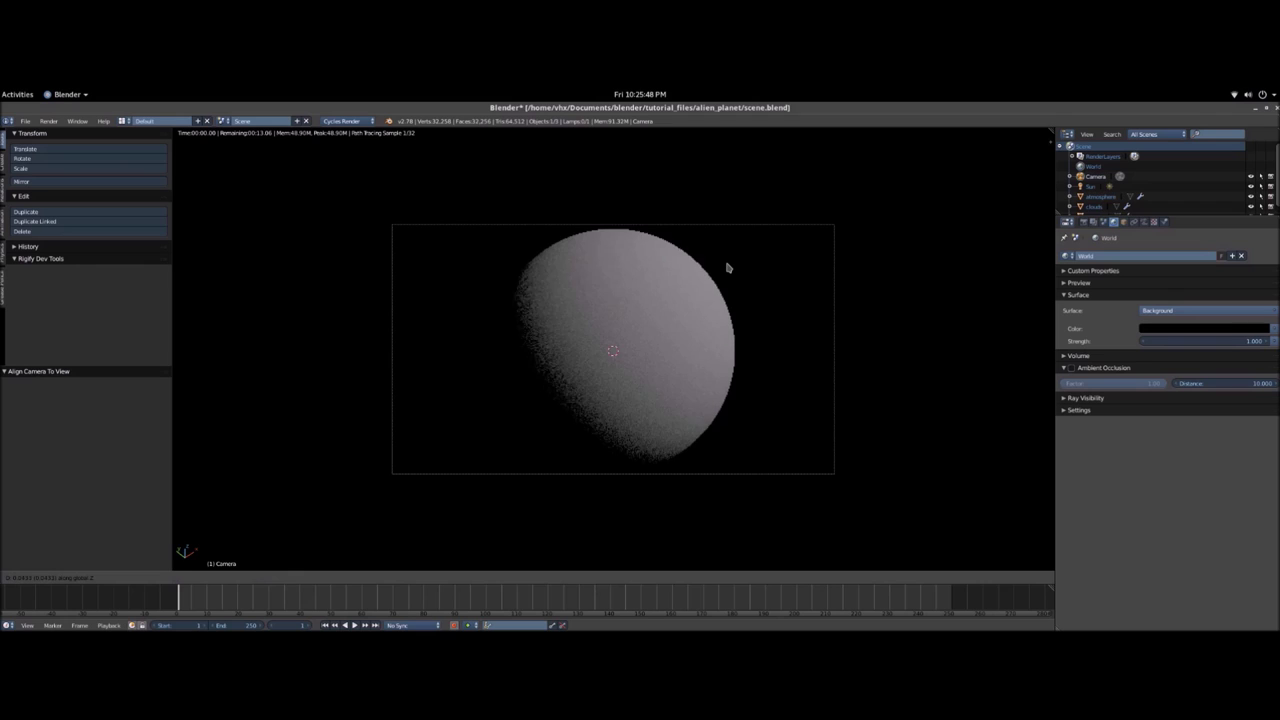
click(728, 268)
key(ctrl+s)
click(728, 268)
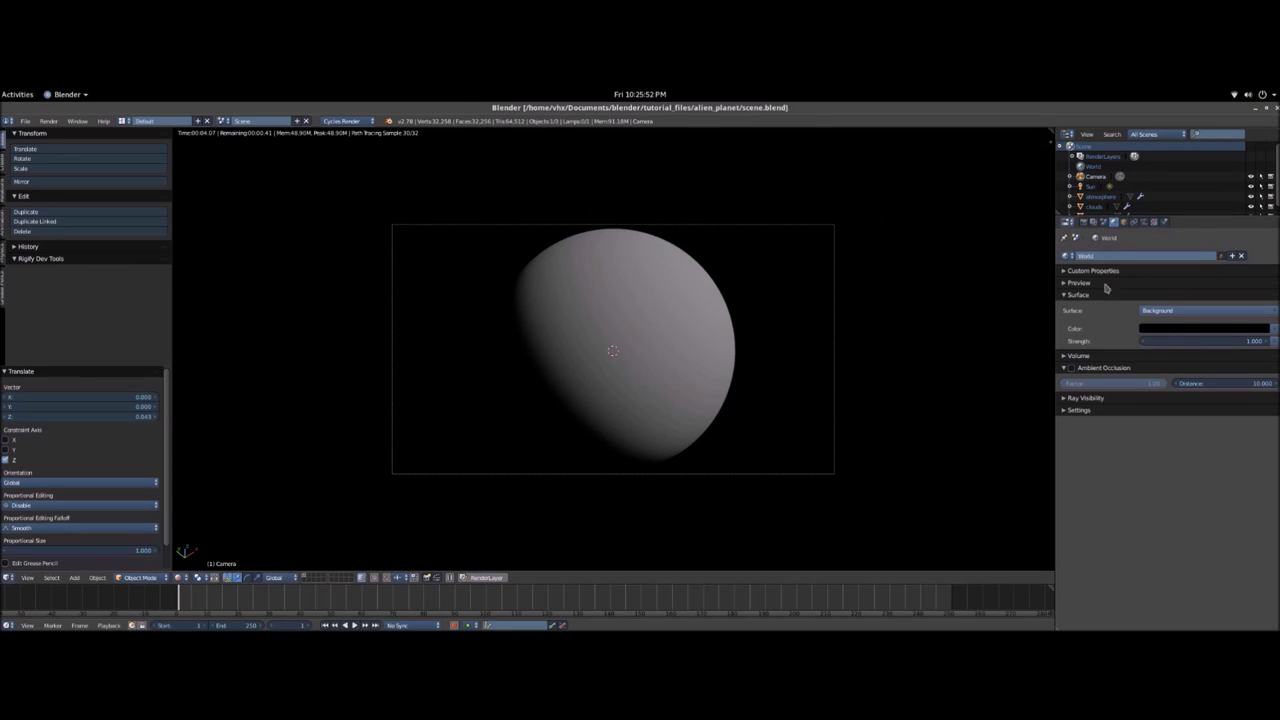
- Enable the Border option in the render dimensions to restrict rendering to the camera frame
click(1084, 223)
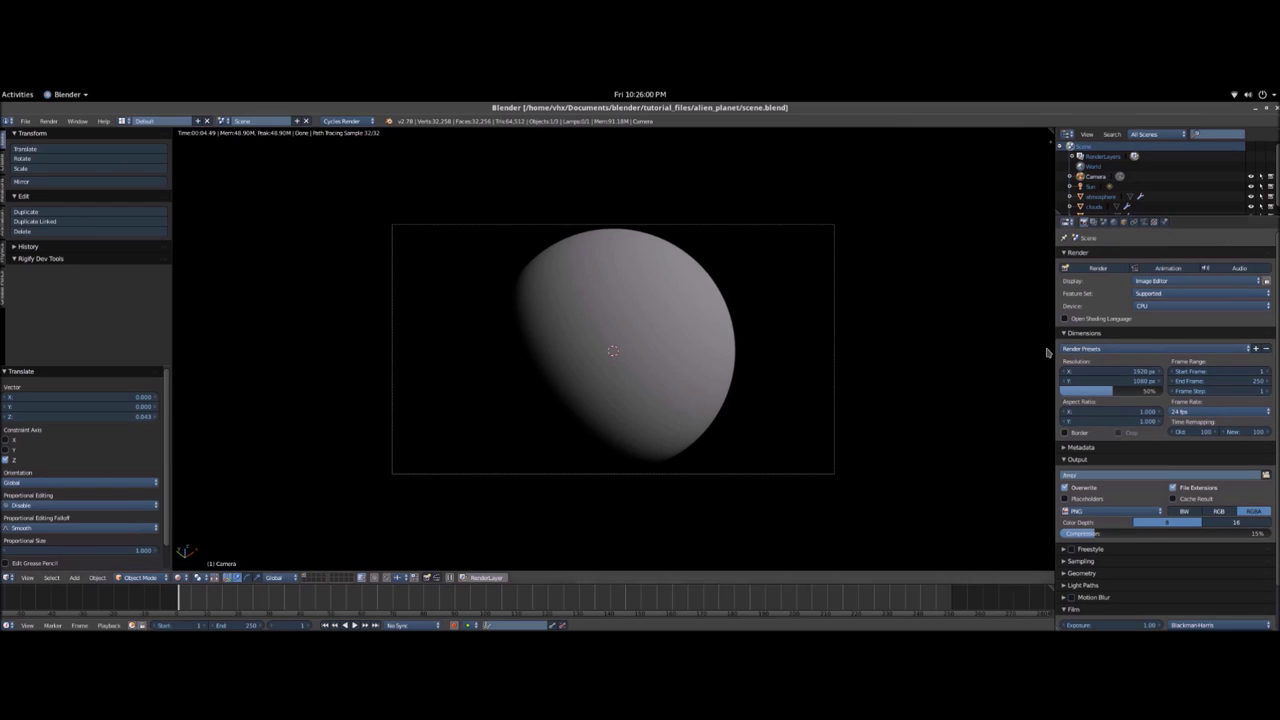
click(1073, 432)
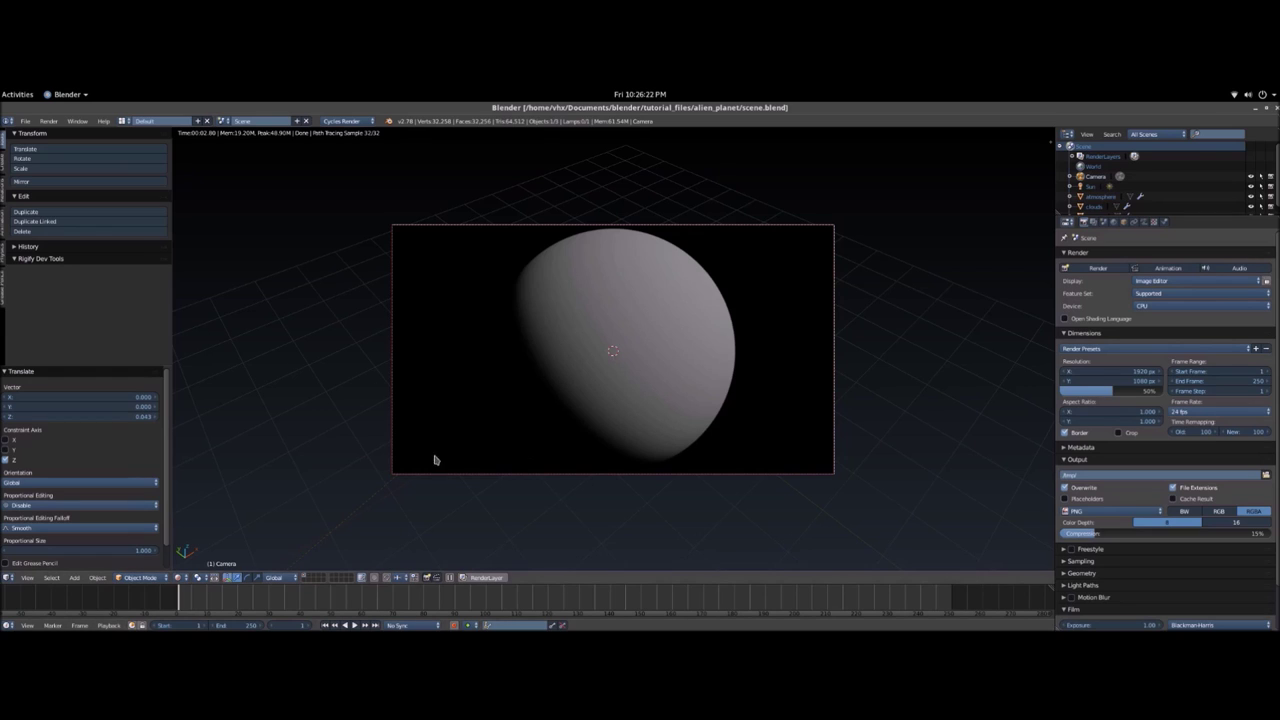
- Split the 3D view into two side-by-side areas and turn the new one into a Node Editor
mouse_move(12, 578)
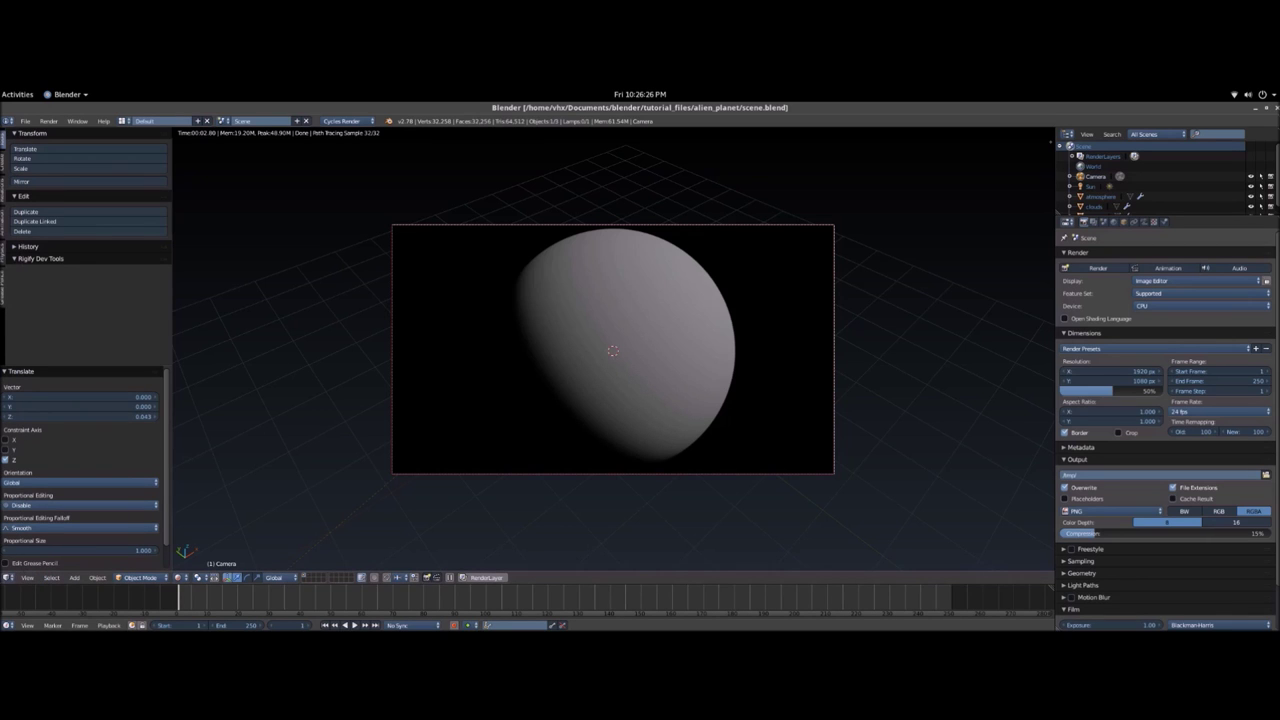
drag(5, 580, 541, 583)
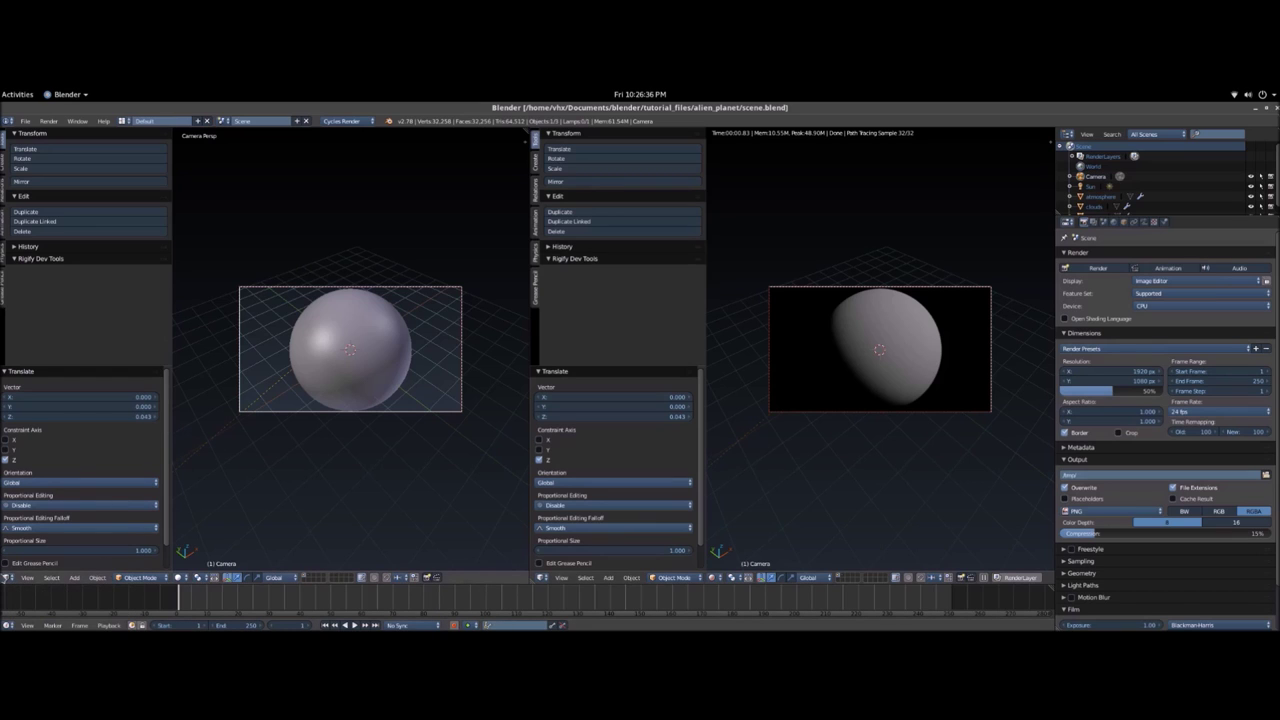
click(6, 577)
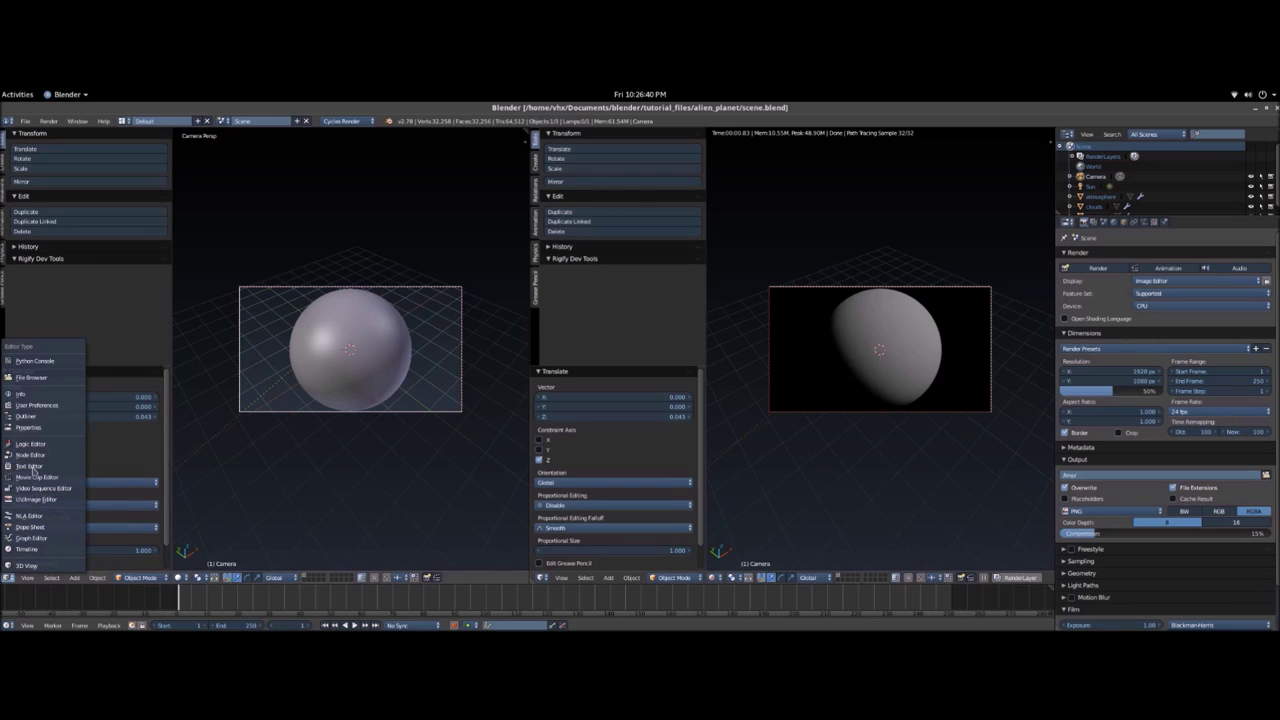
click(33, 455)
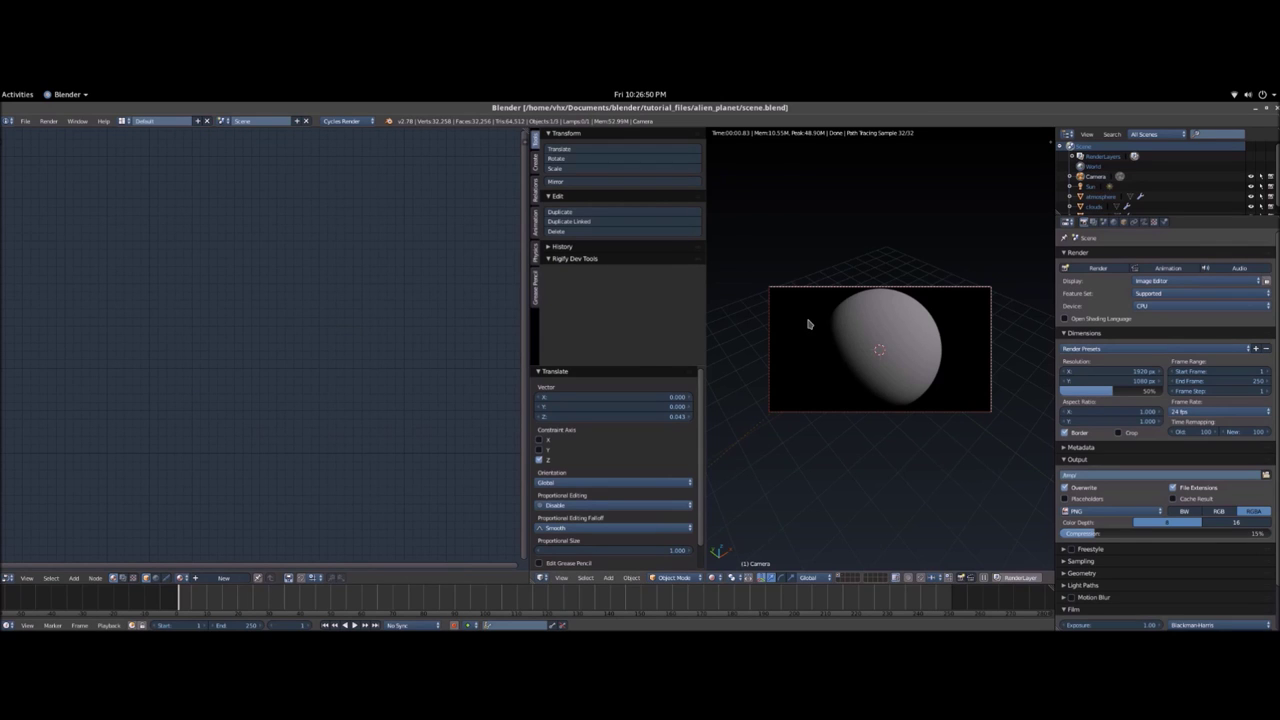
- Hide the tool shelf in the rendered 3D view and enlarge the planet within it
key(t)
scroll(757, 394, up, 5)
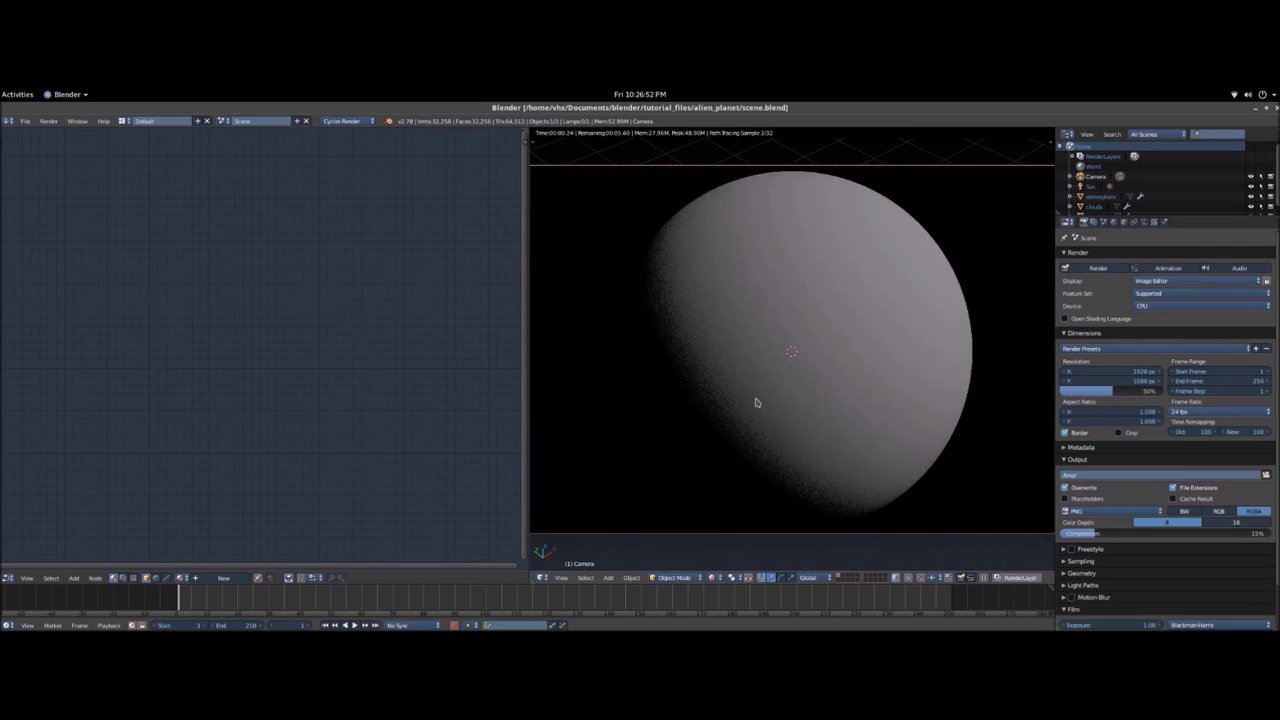
scroll(760, 395, down, 2)
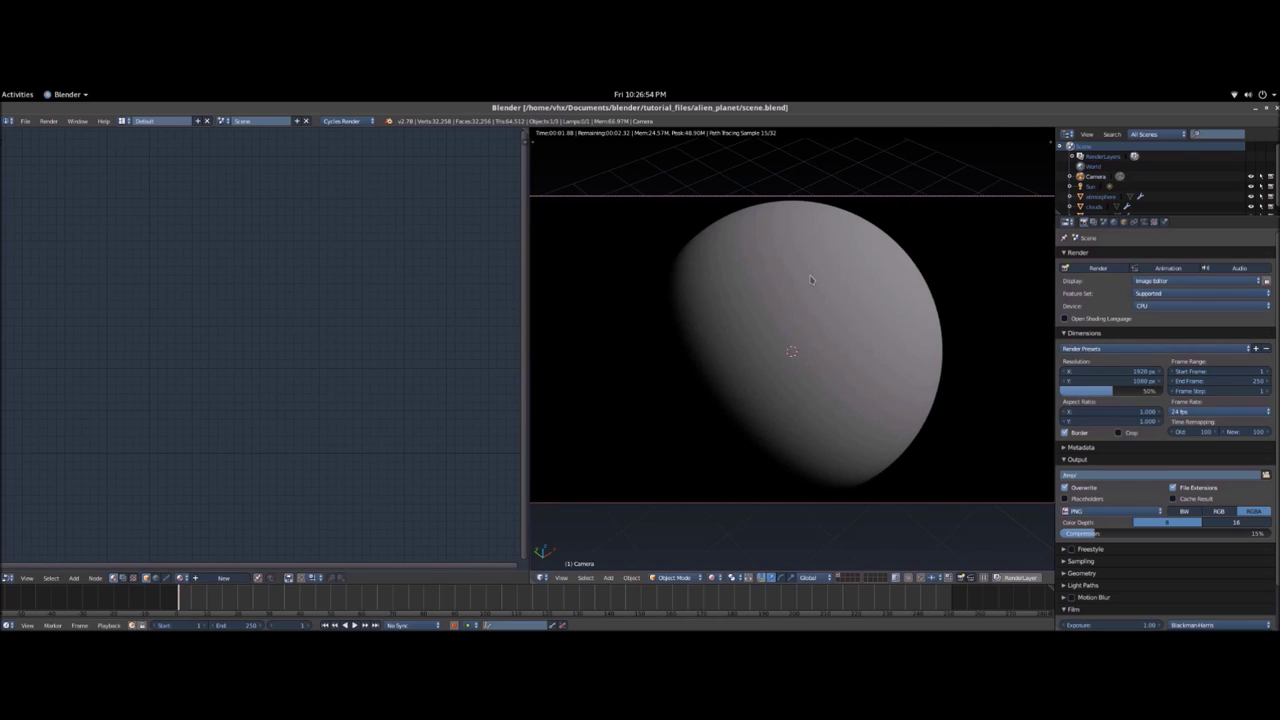
- Select the ground sphere and save the file
right_click(811, 280)
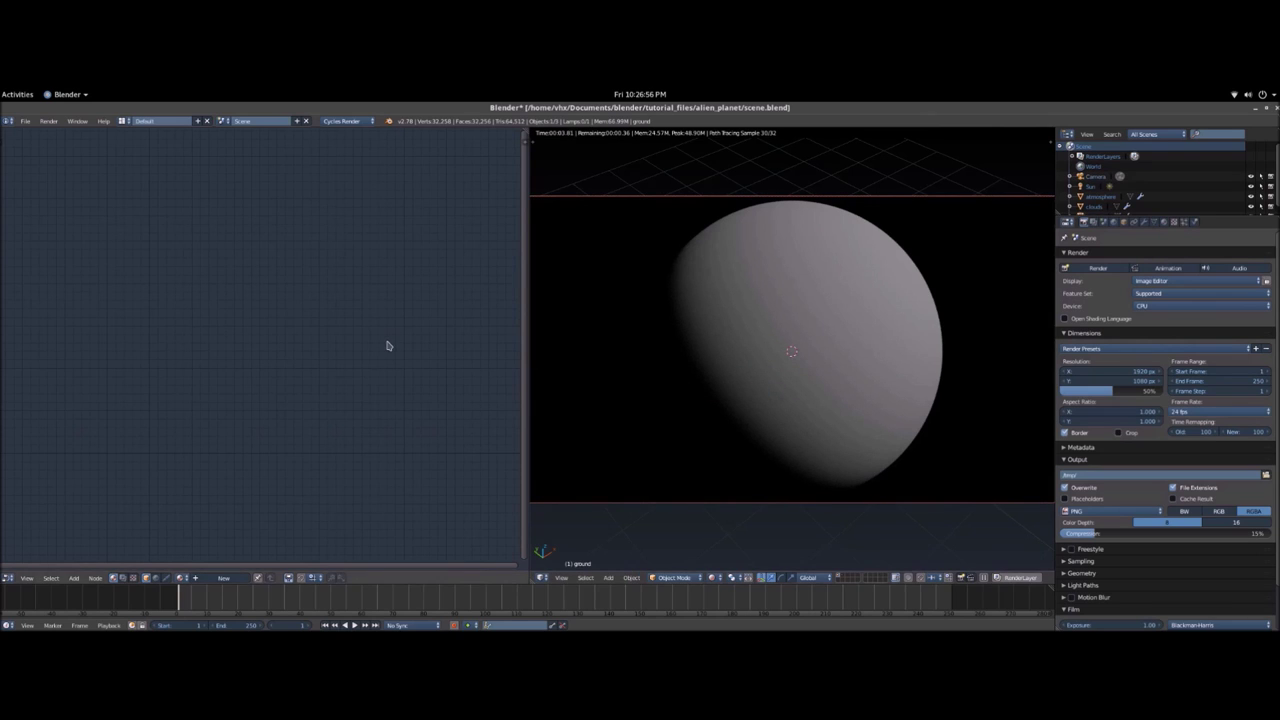
scroll(1100, 195, down, 1)
key(ctrl+s)
click(493, 309)
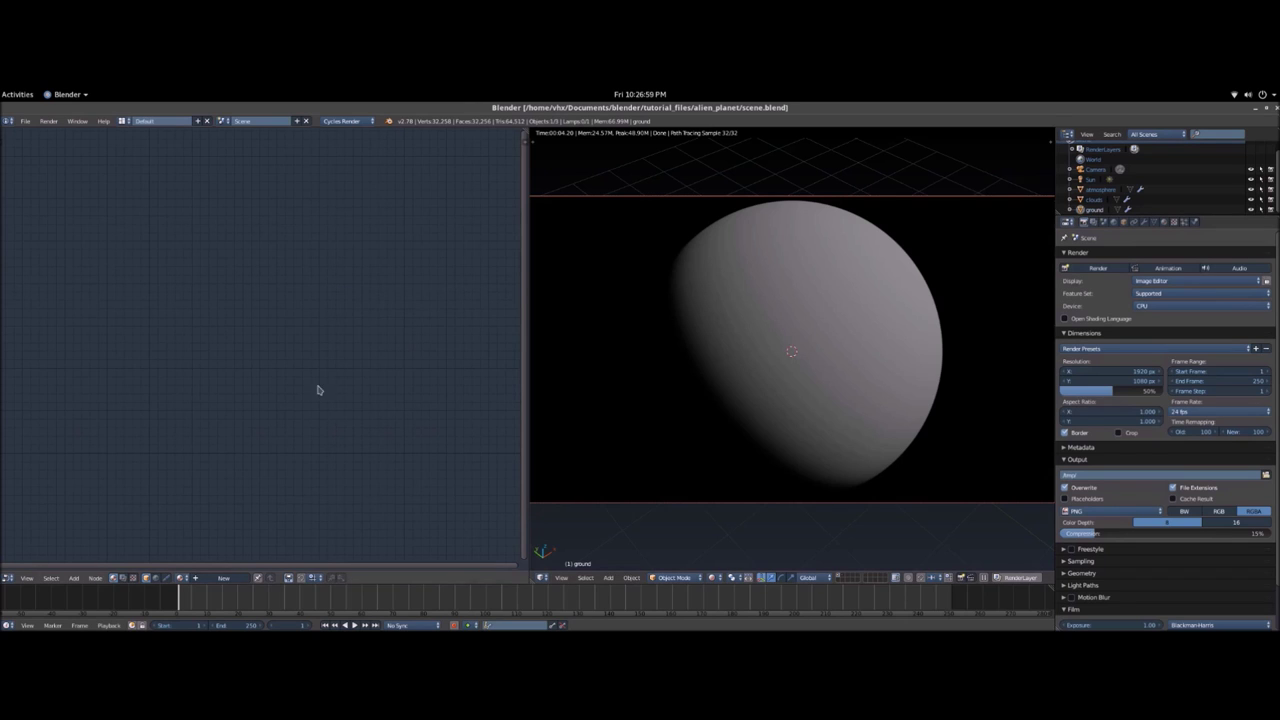
- Create a new node-based material for the ground sphere in the Node Editor
click(233, 578)
middle_drag(138, 414, 254, 434)
scroll(303, 376, up, 4)
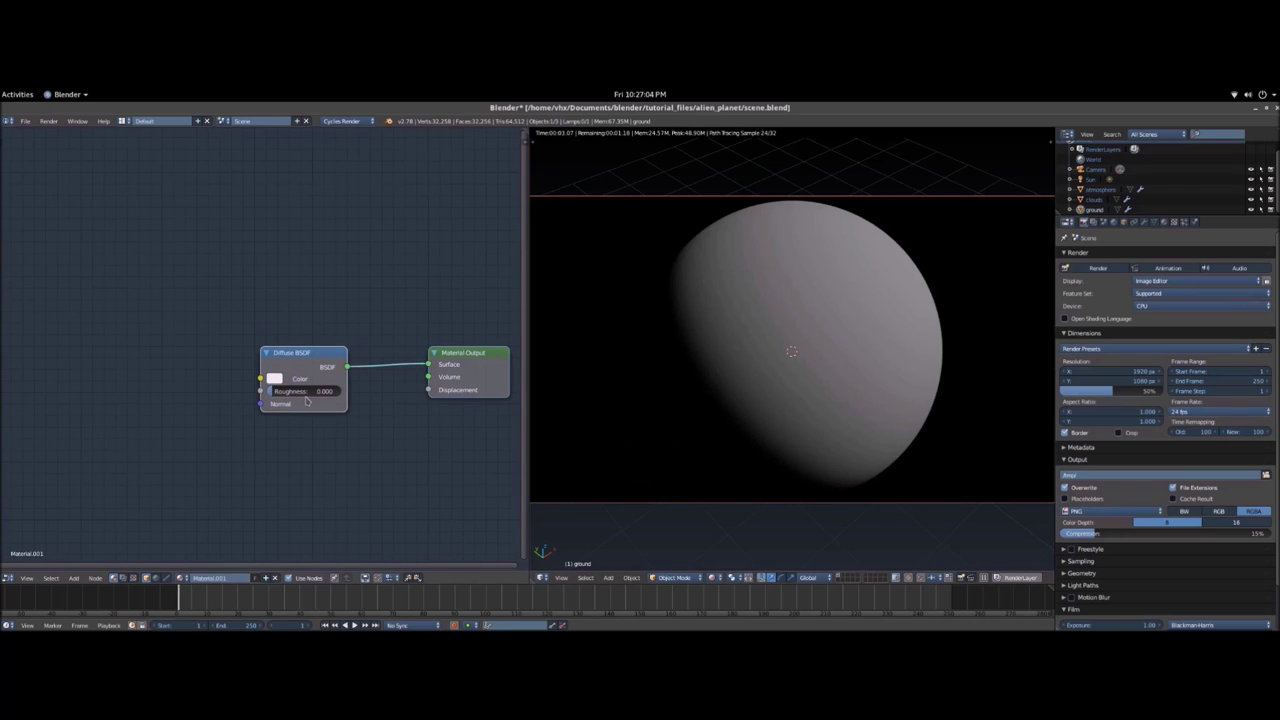
scroll(298, 401, up, 3)
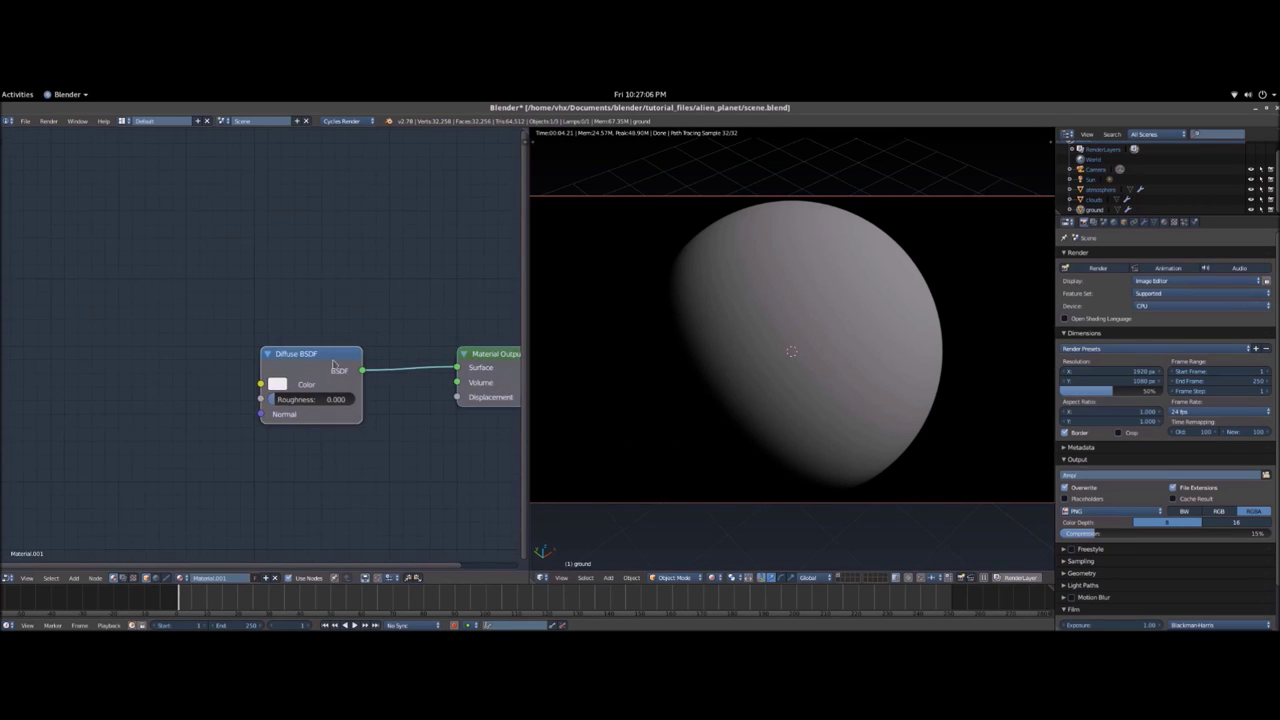
middle_drag(375, 421, 323, 349)
scroll(323, 349, up, 1)
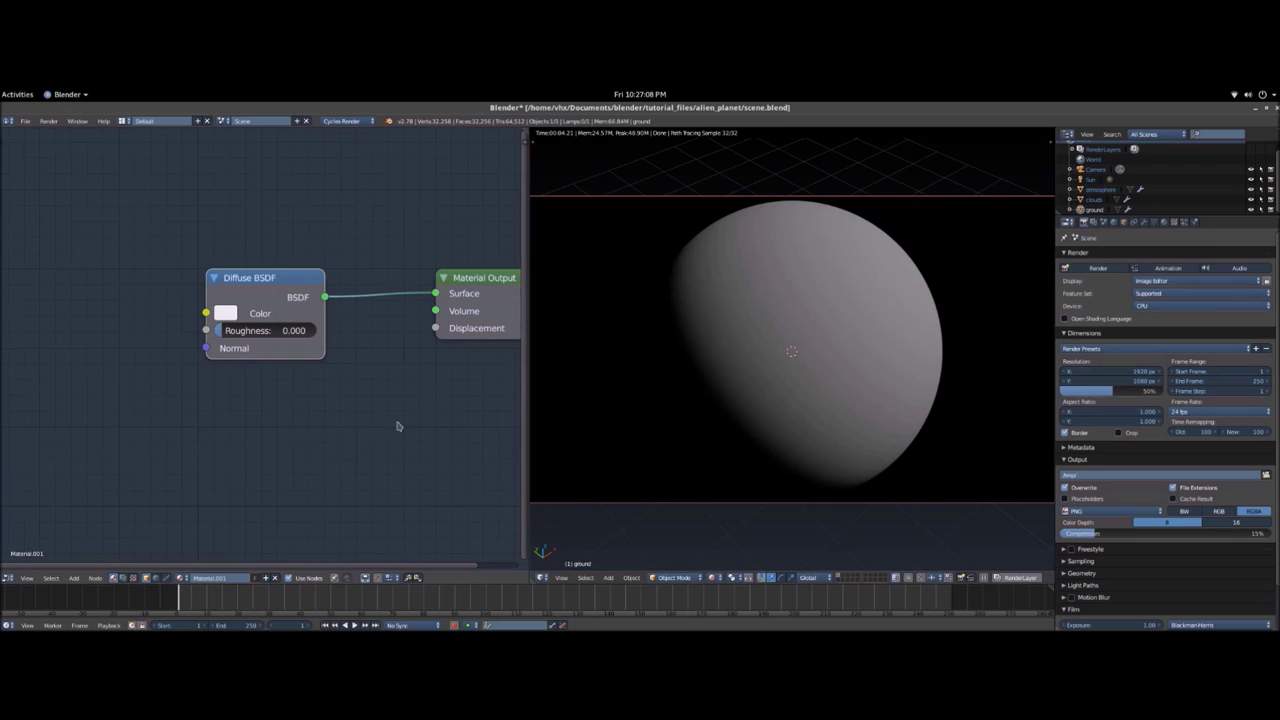
scroll(273, 367, up, 2)
scroll(271, 371, down, 2)
middle_drag(308, 415, 329, 429)
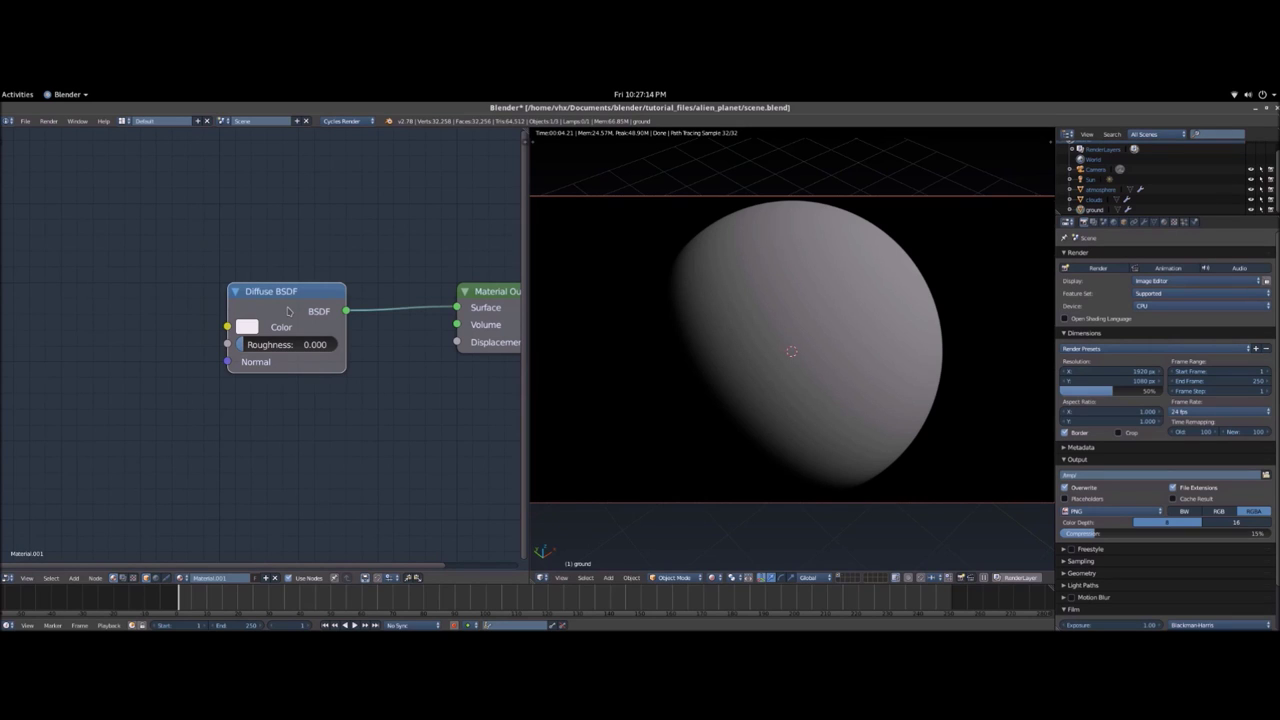
- Add a linked Texture Coordinate, Mapping and Image Texture setup to the Diffuse BSDF color with Node Wrangler
key(ctrl+s)
key(ctrl+t)
middle_drag(126, 369, 389, 354)
scroll(380, 403, down, 1)
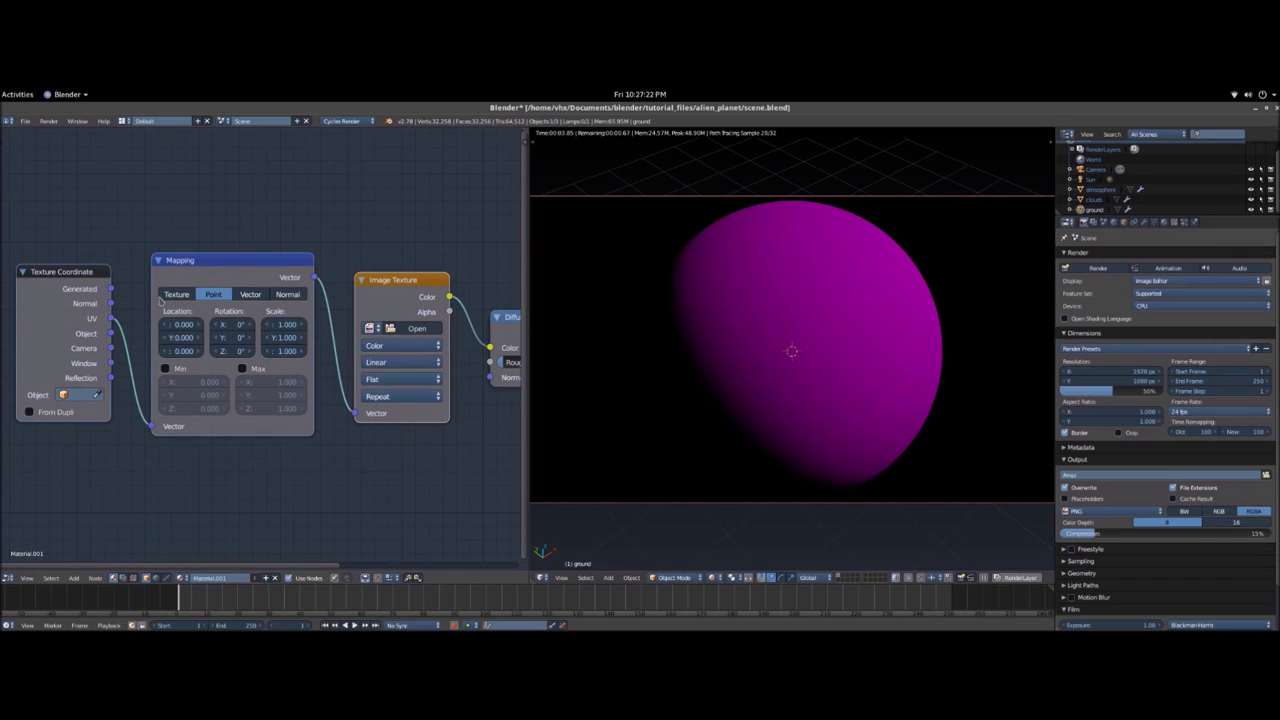
- Connect the Generated texture coordinates to the Mapping vector and set the Image Texture projection to Sphere
mouse_move(48, 279)
mouse_down()
mouse_move(51, 222)
mouse_move(36, 264)
mouse_up()
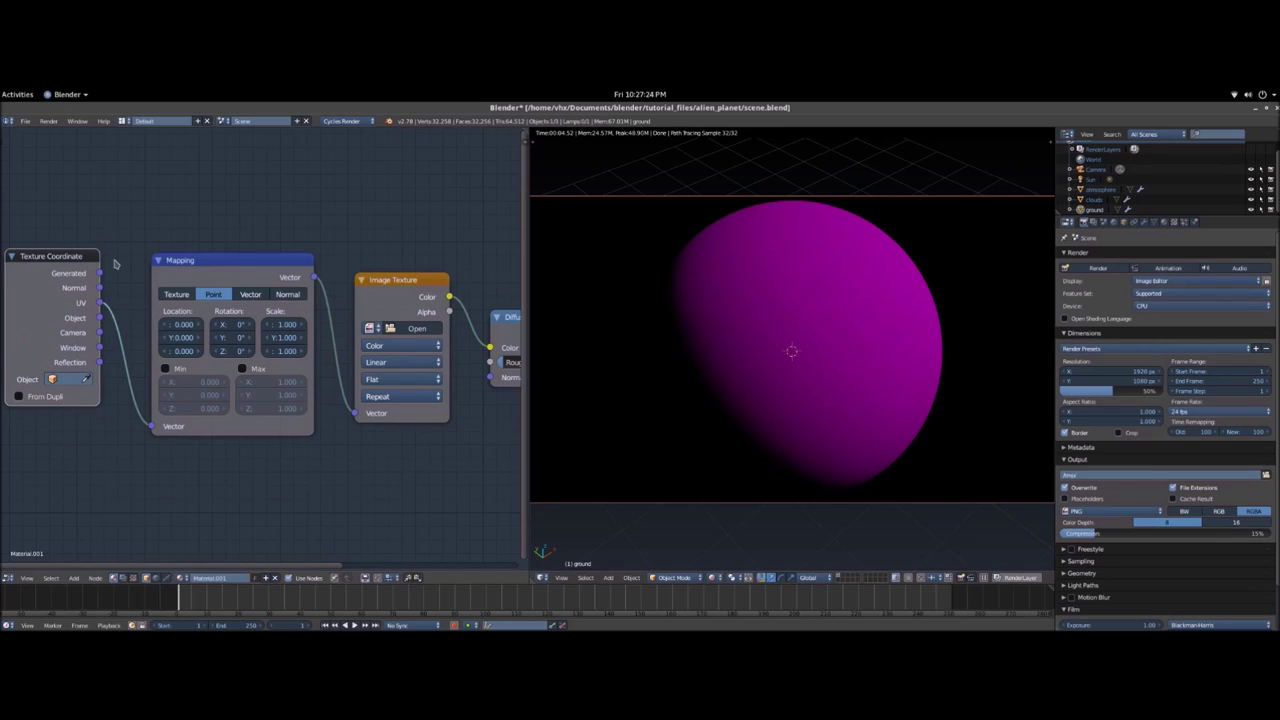
drag(100, 272, 153, 427)
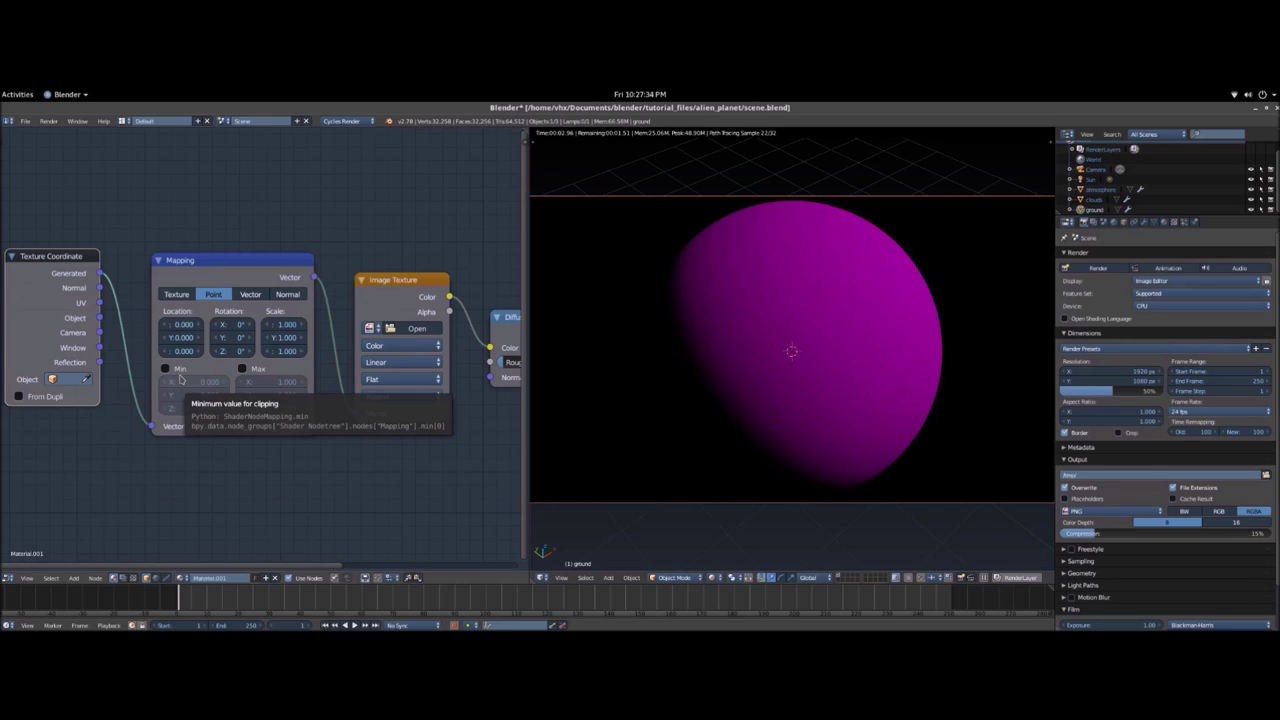
click(407, 384)
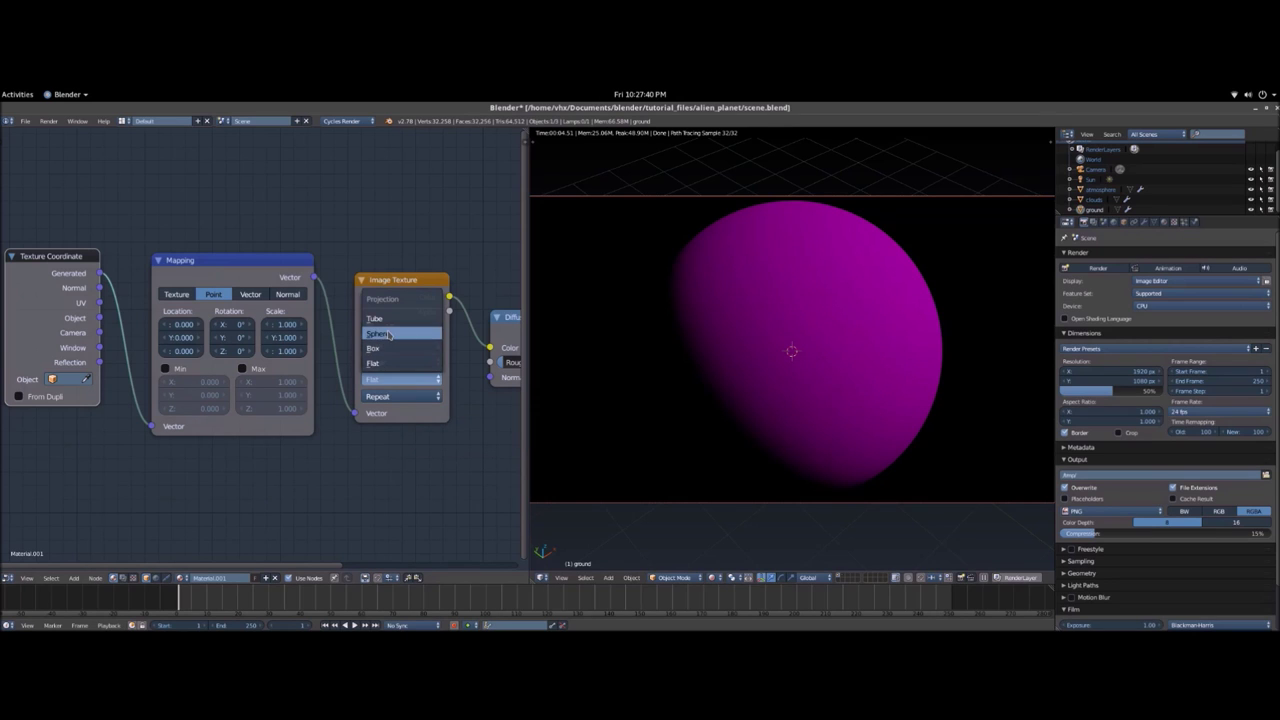
click(390, 334)
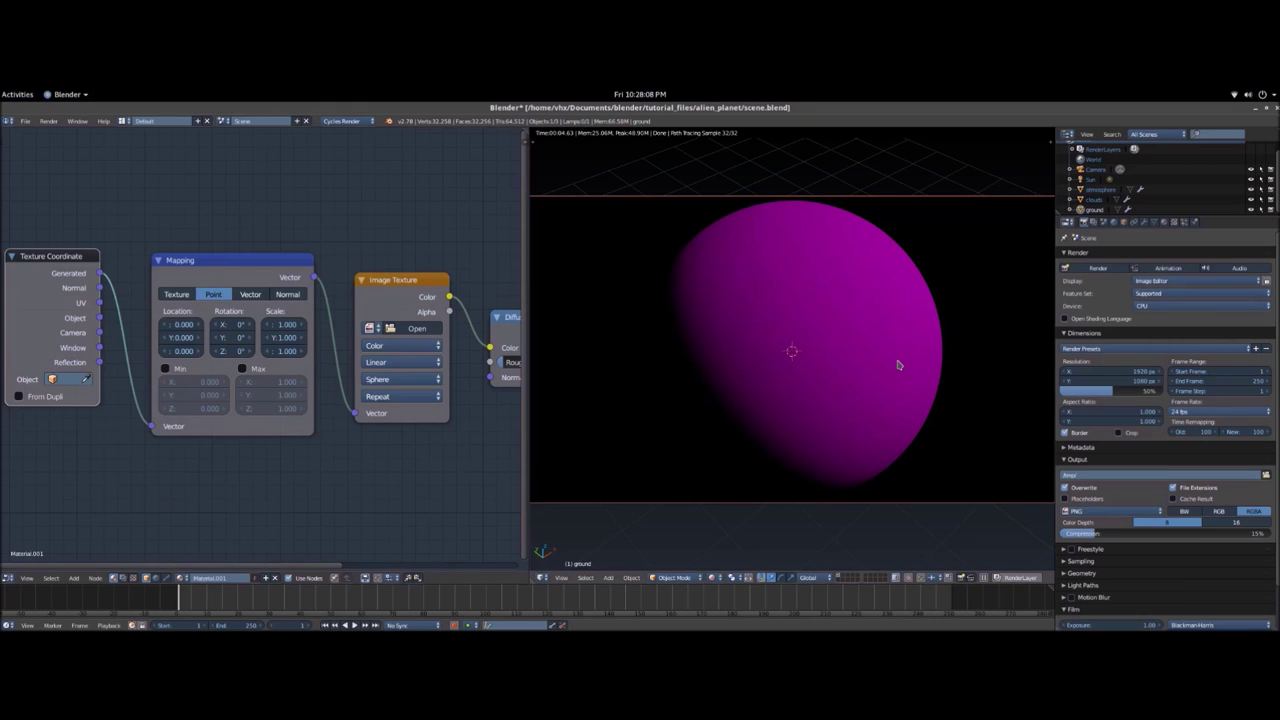
middle_drag(466, 418, 407, 407)
scroll(206, 271, down, 4)
scroll(290, 360, up, 4)
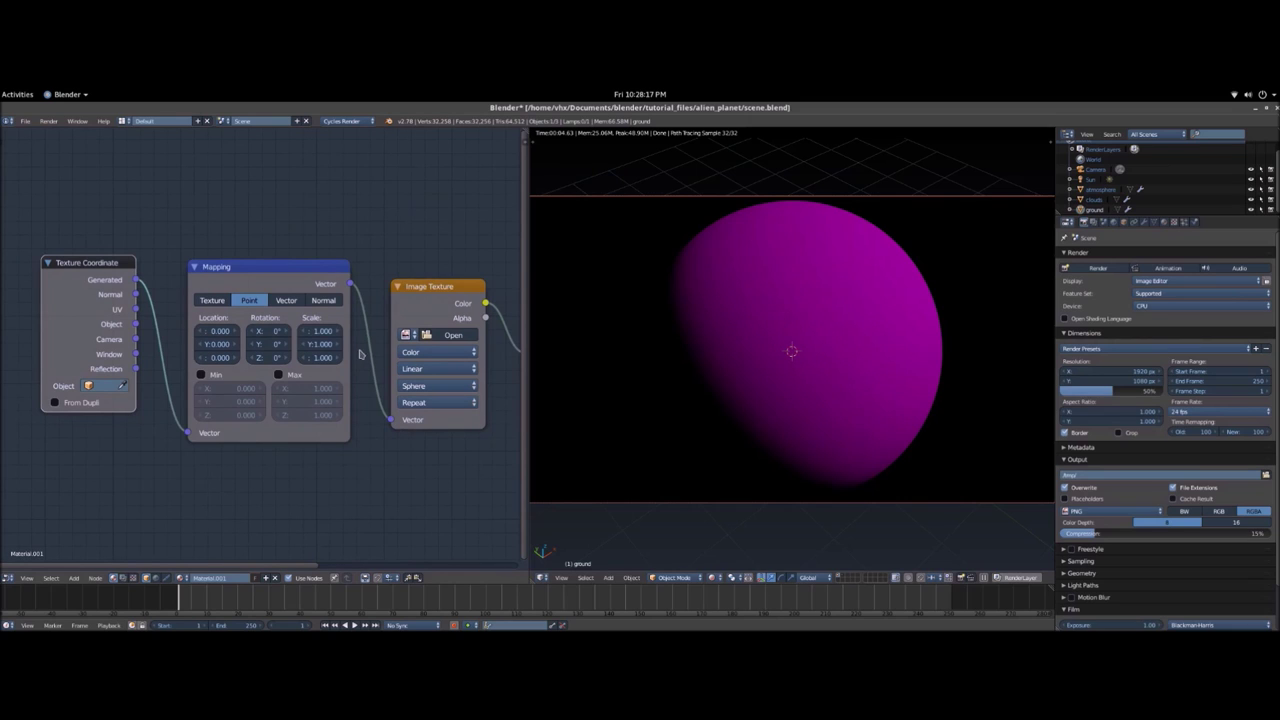
key(shift+a)
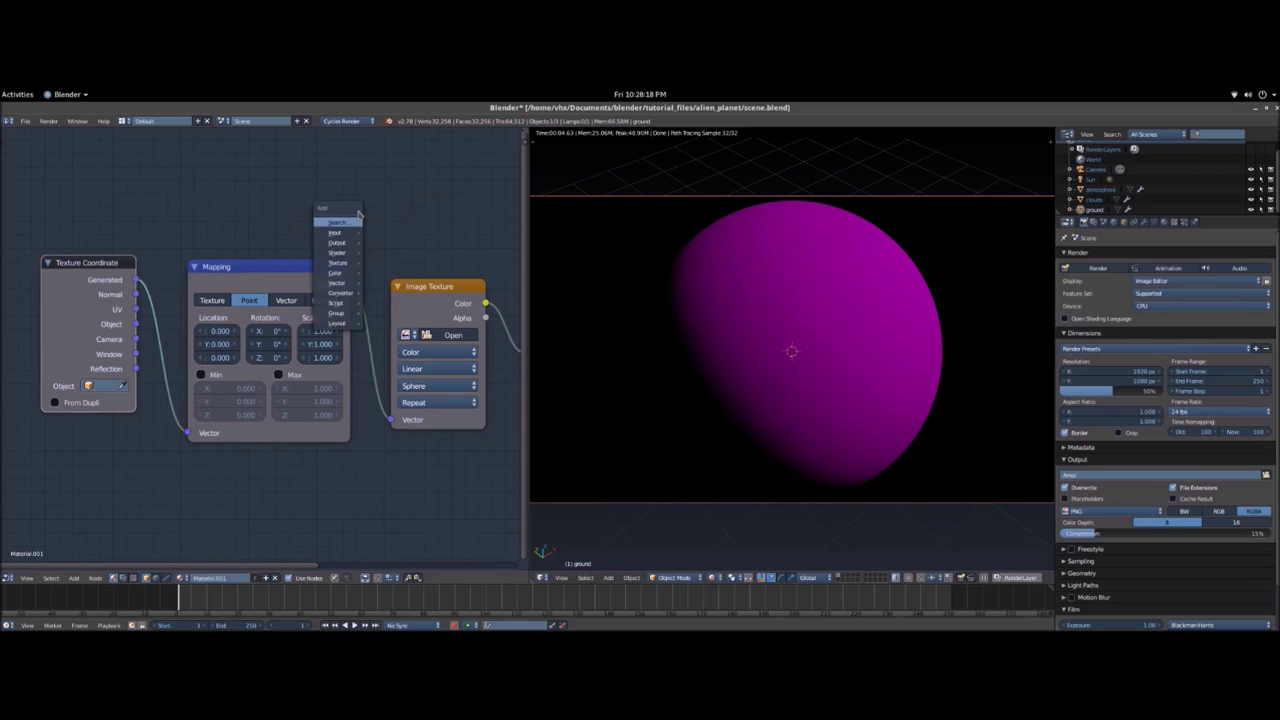
click(338, 222)
text(Transform)
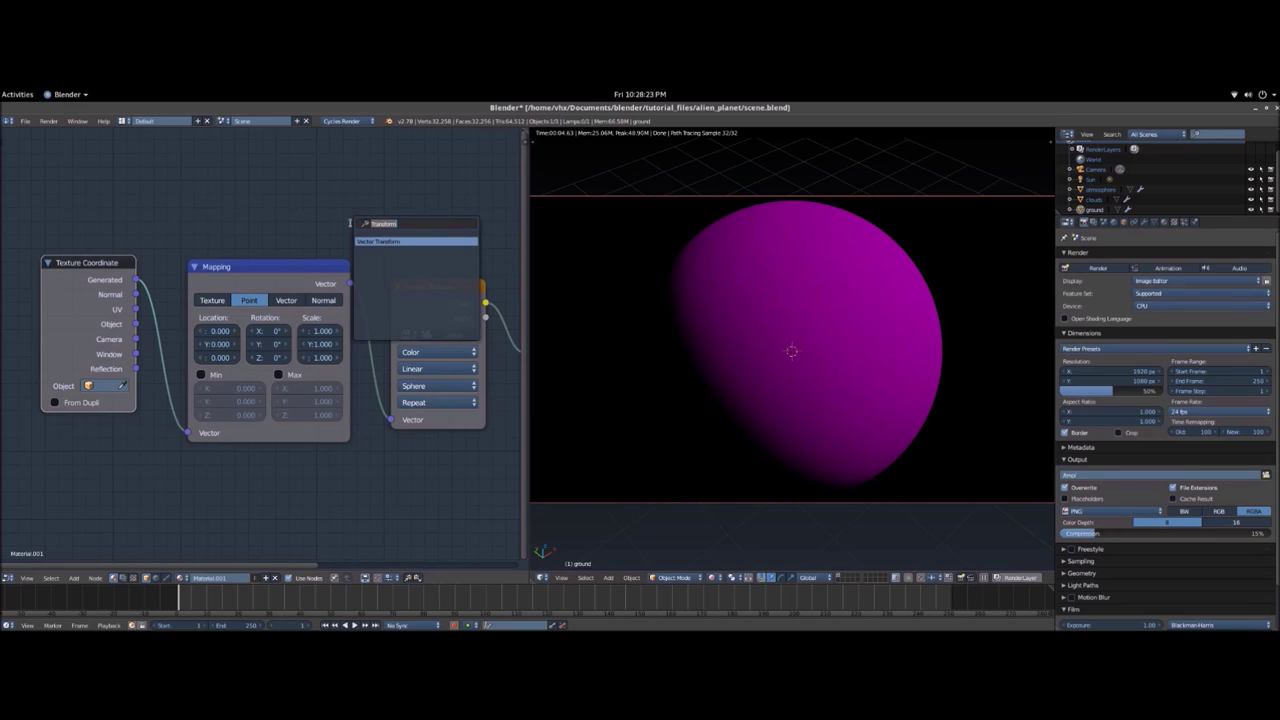
text(textur)
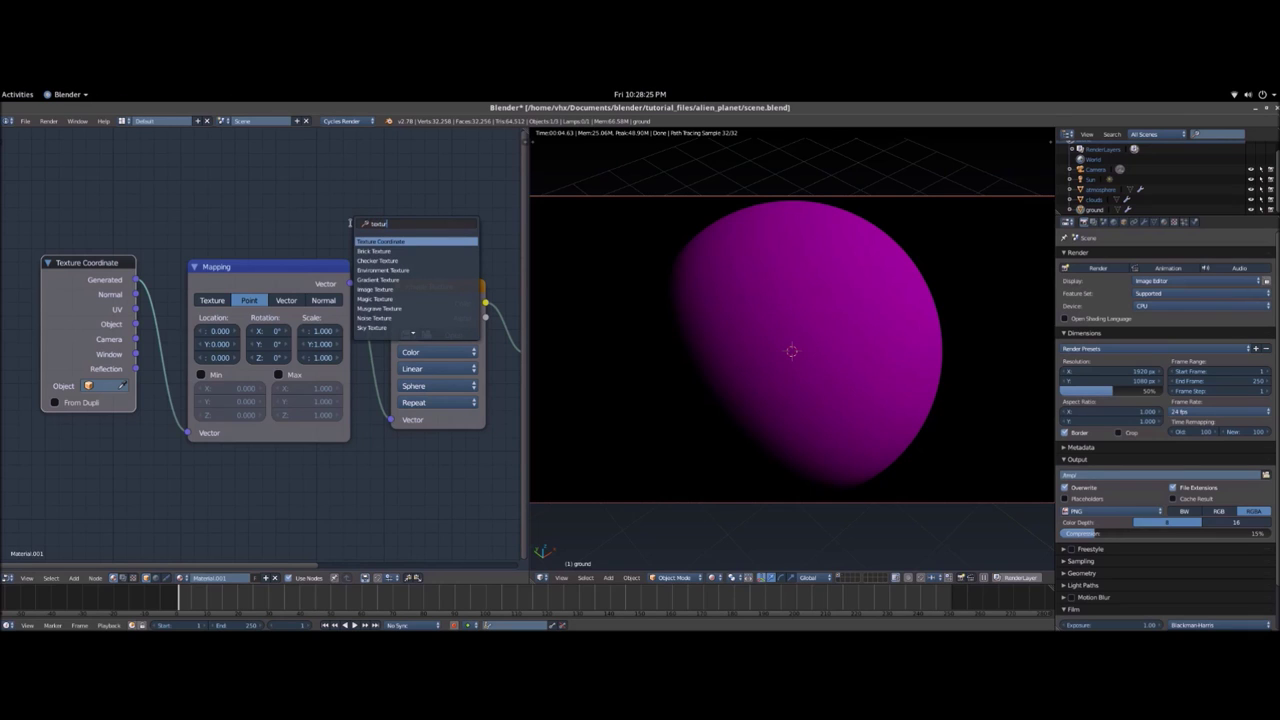
key(BackSpace)
key(BackSpace)
key(BackSpace)
key(BackSpace)
key(BackSpace)
key(BackSpace)
text(mapping)
key(BackSpace)
key(BackSpace)
key(BackSpace)
key(BackSpace)
key(BackSpace)
key(BackSpace)
key(BackSpace)
text(image)
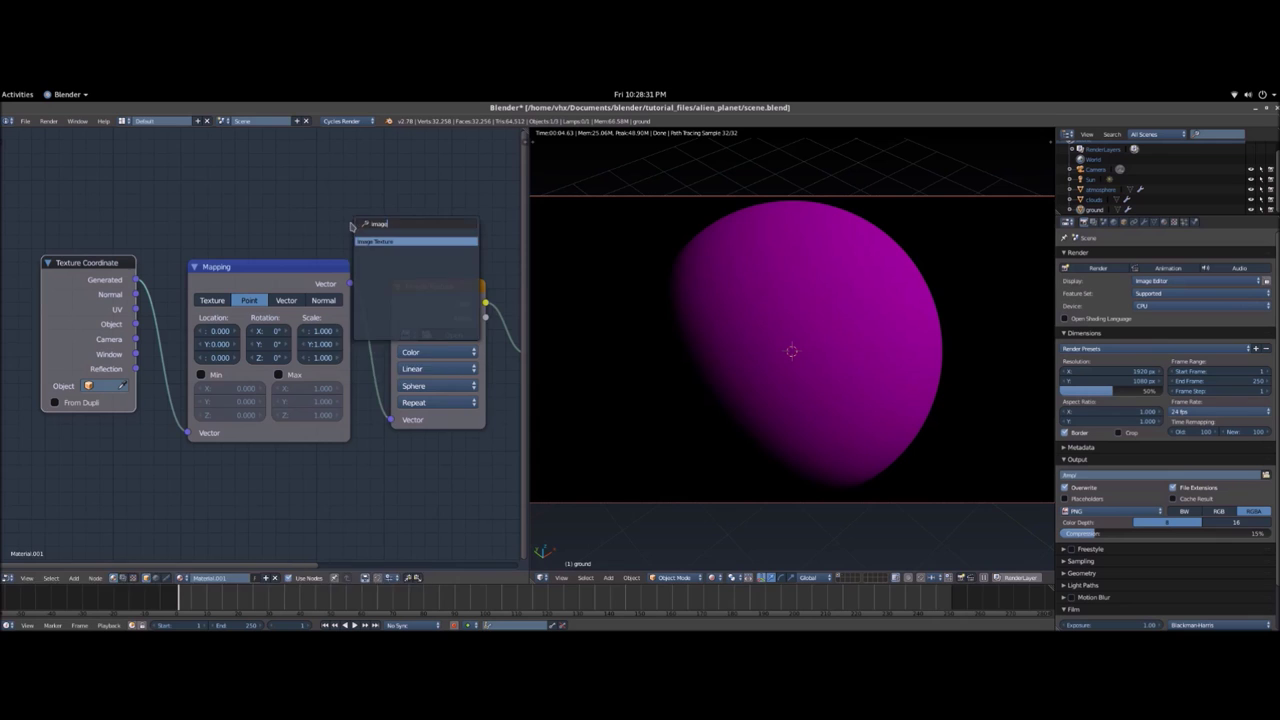
key(Return)
click(380, 234)
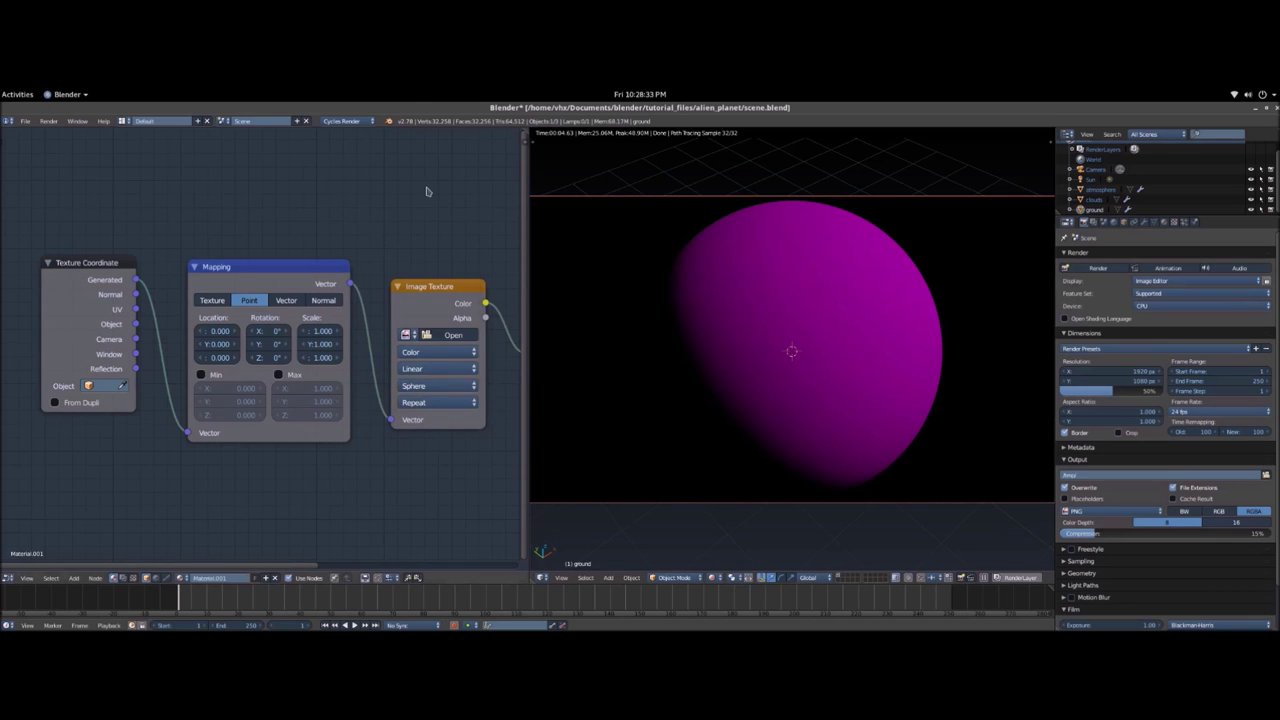
- Load Planet_Wight_2671.png from the recent alien_planet textures folder into the ground's Image Texture node
key(Home)
scroll(369, 250, up, 3)
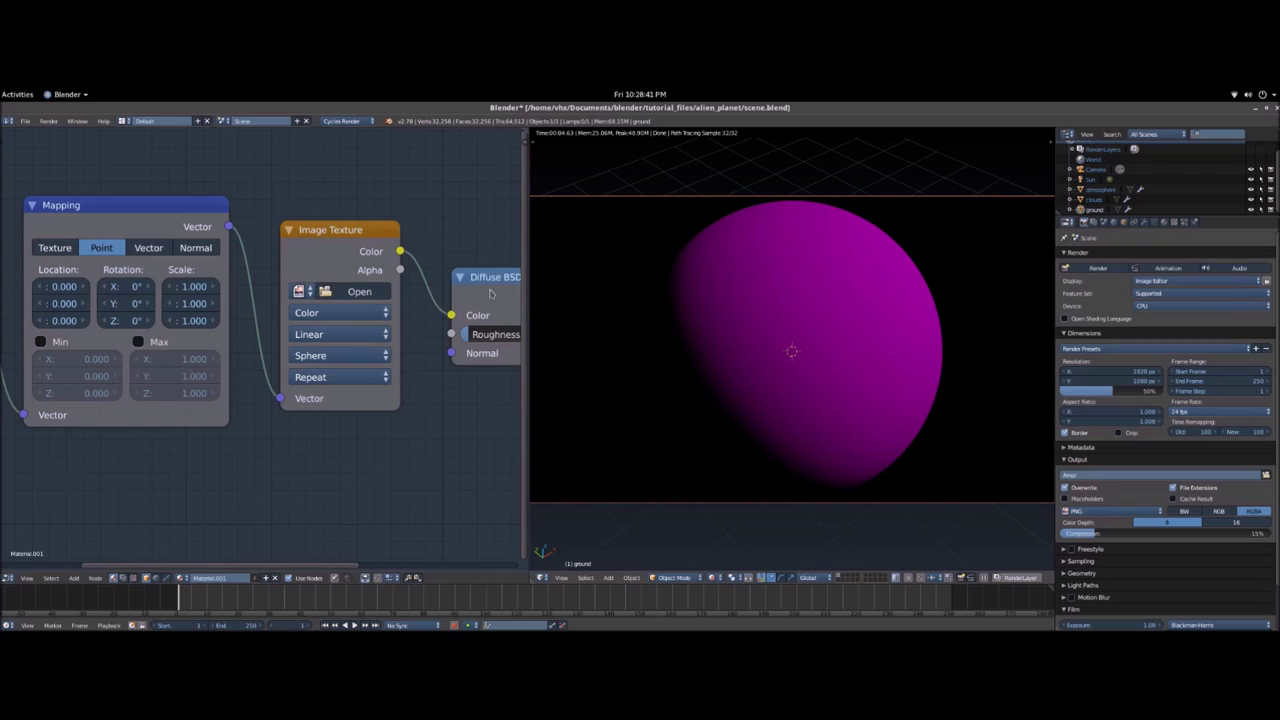
click(359, 291)
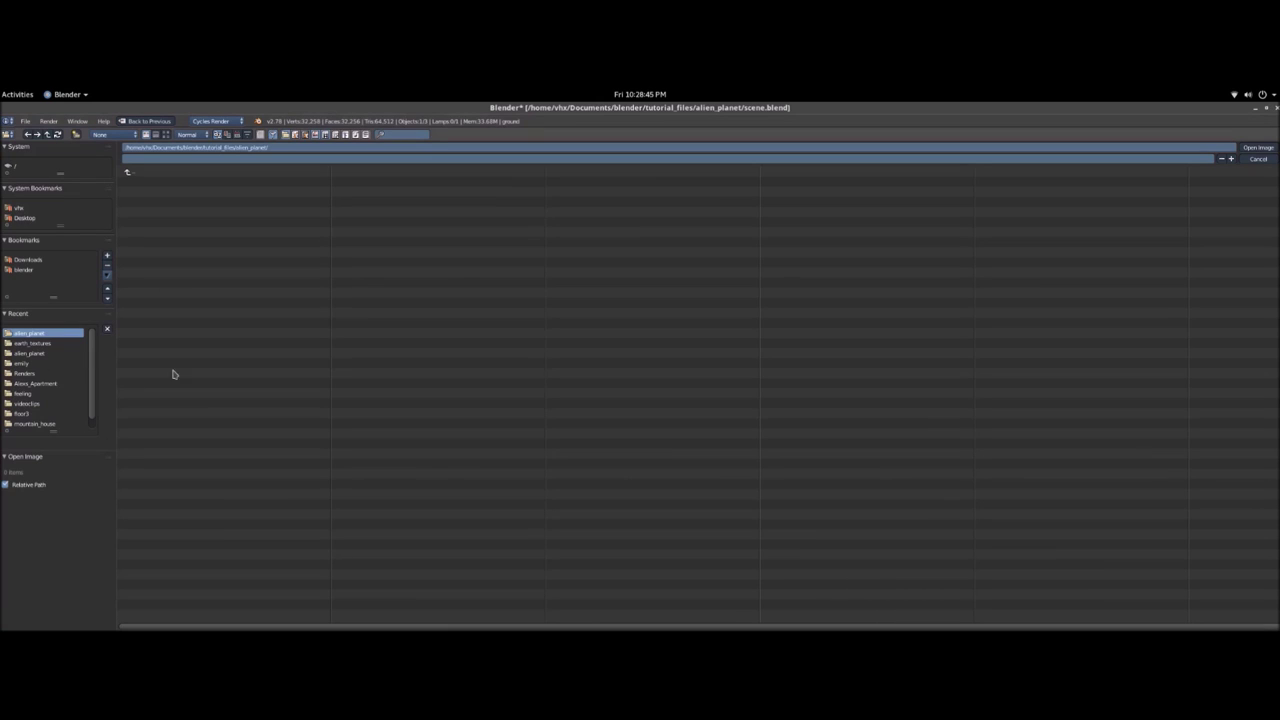
click(27, 353)
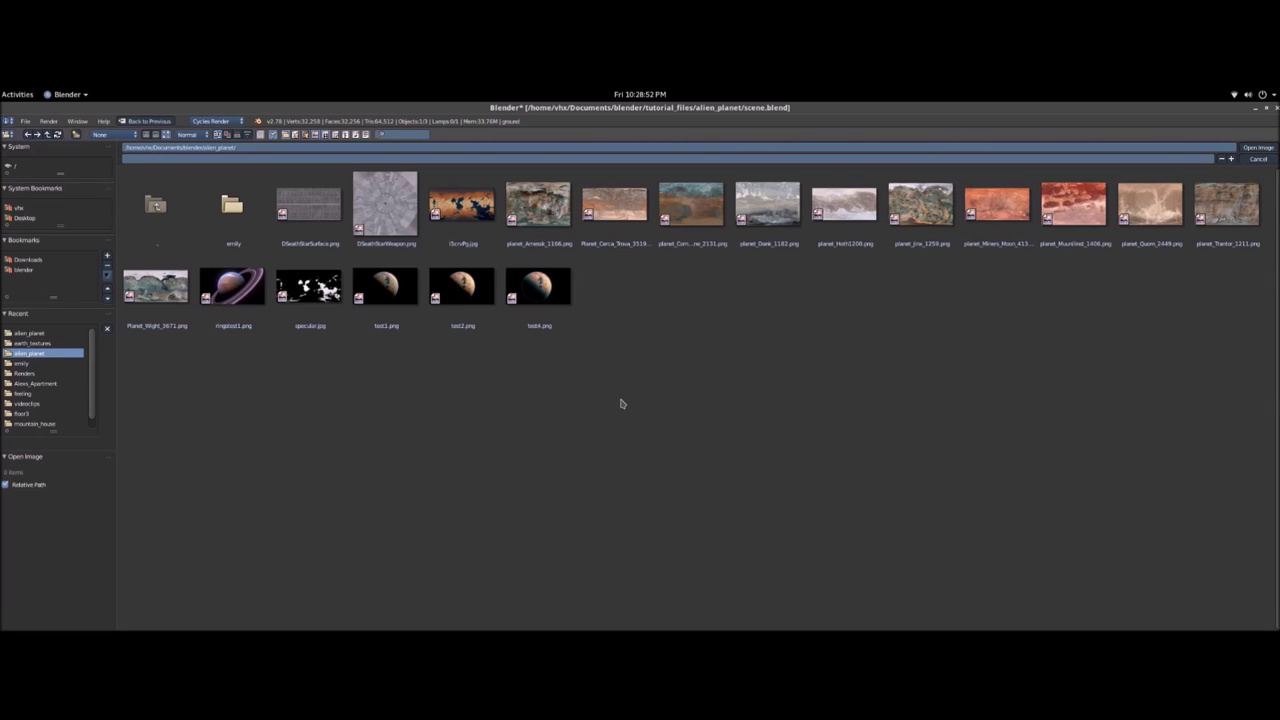
double_click(150, 326)
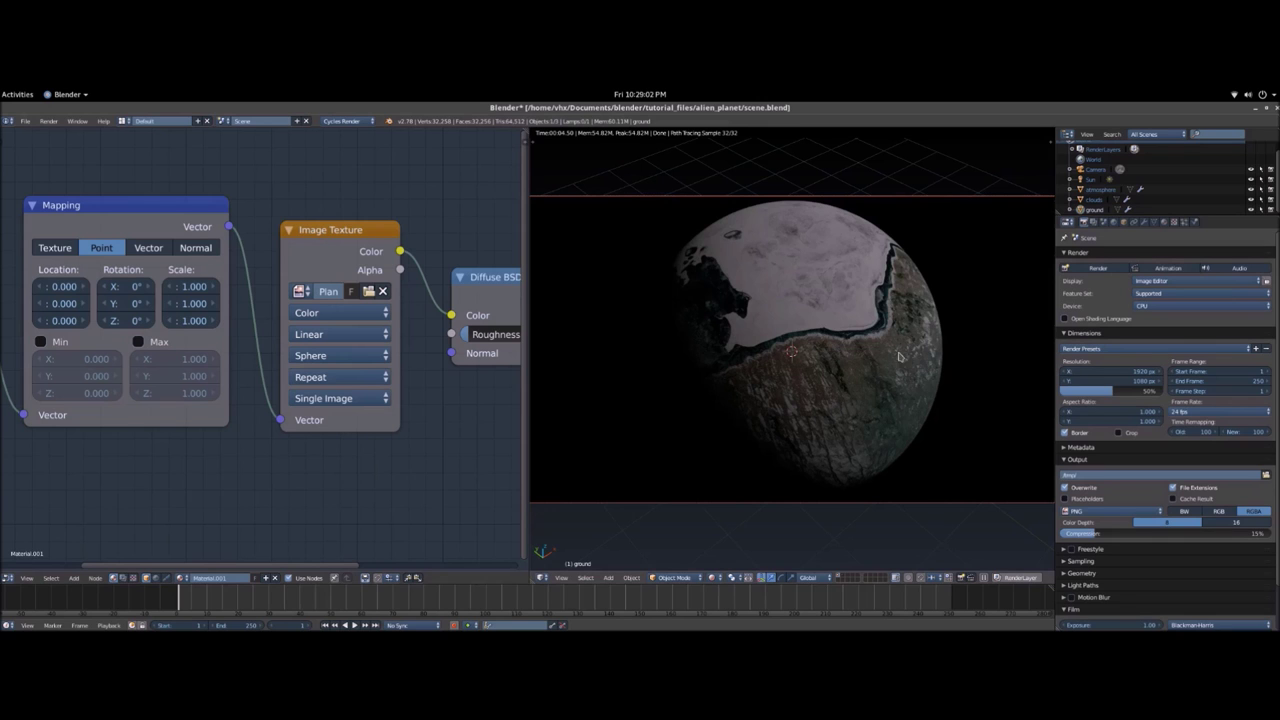
- Leave the camera view and display the textured planet in rendered shading
key(z)
key(z)
key(KP_0)
key(shift+z)
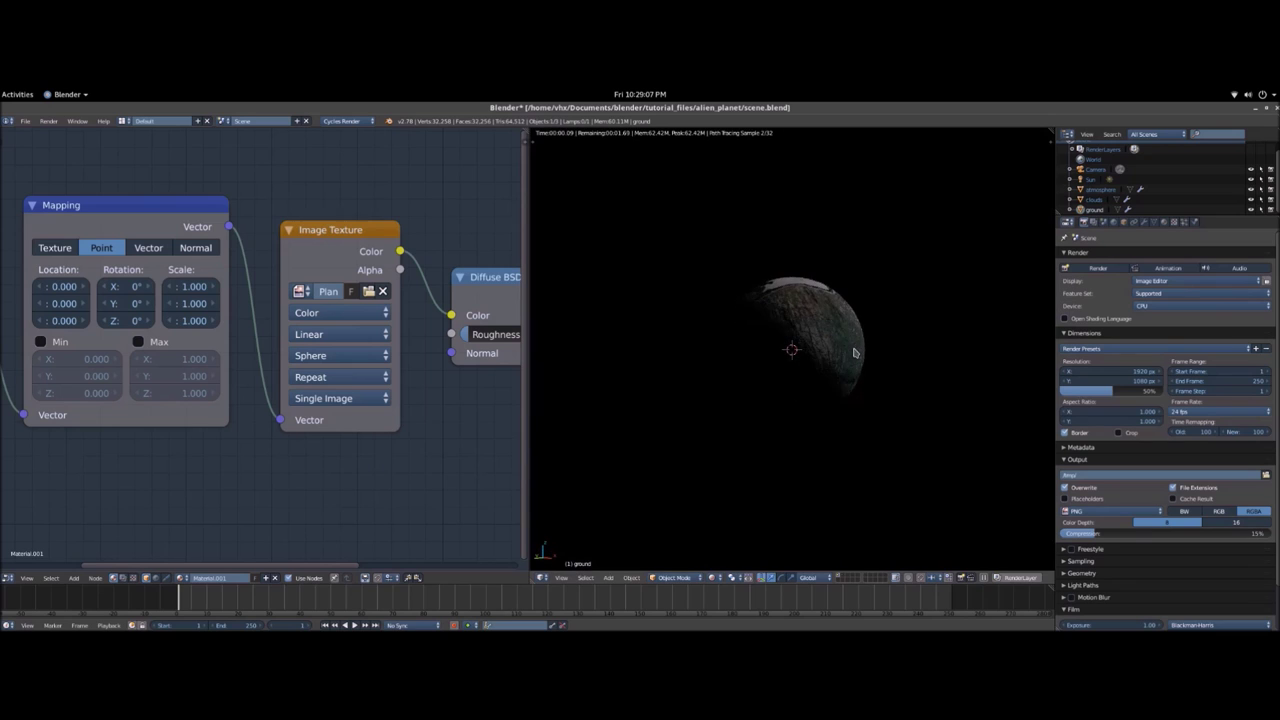
- Align the camera to the current view so it frames the whole planet, and save the scene file
key(KP_0)
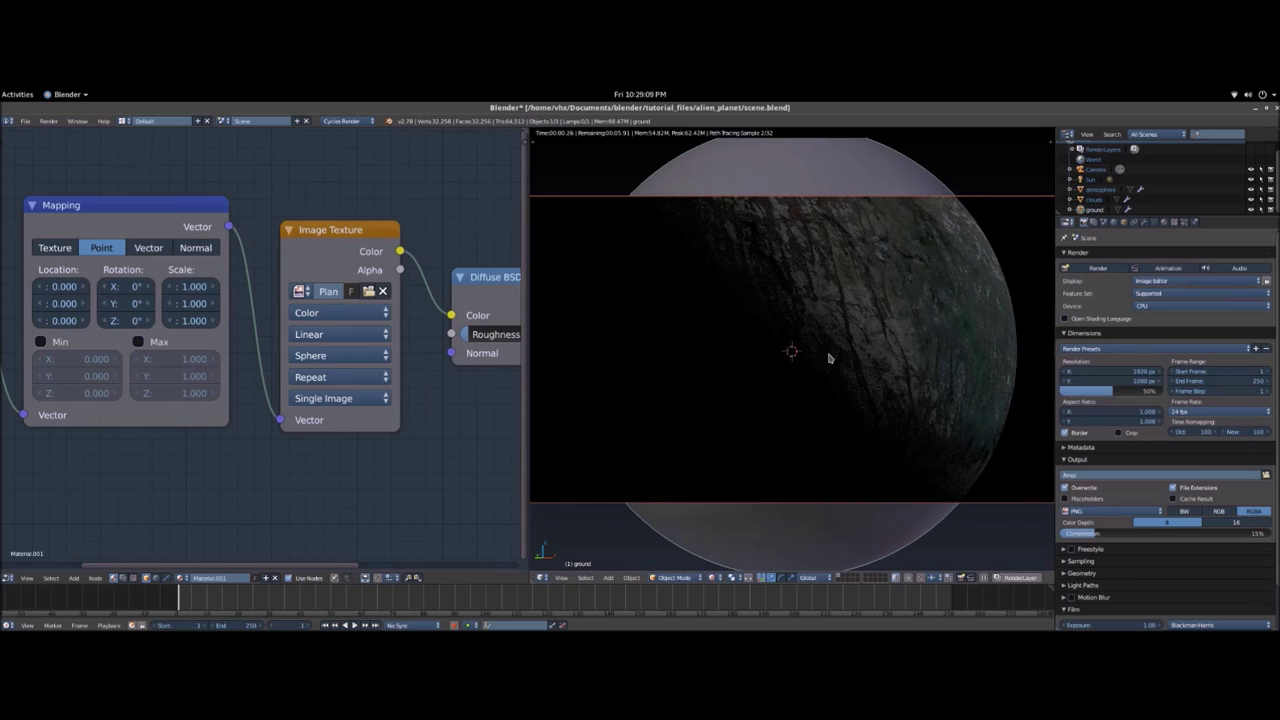
key(KP_0)
key(ctrl+alt+KP_0)
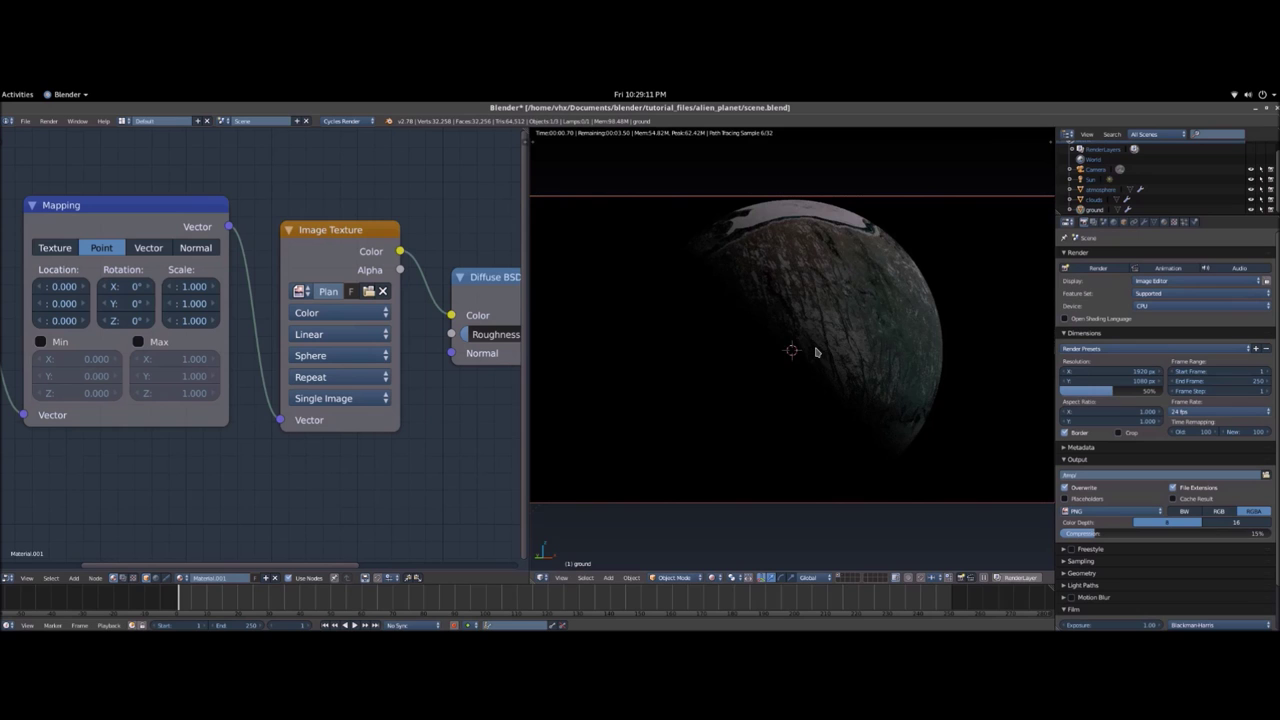
key(ctrl+s)
click(816, 352)
- Rotate the ground sphere around the global Z axis to bring a different part of its texture to the front
right_click(798, 300)
key(r)
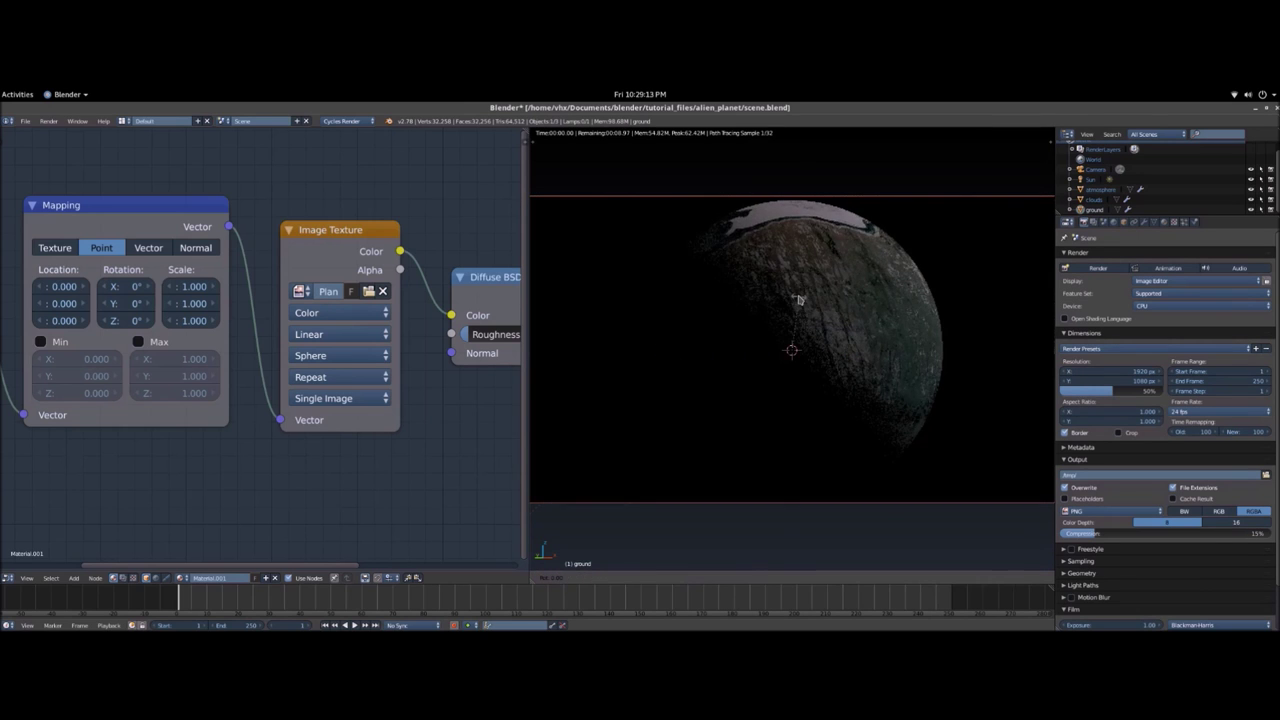
key(z)
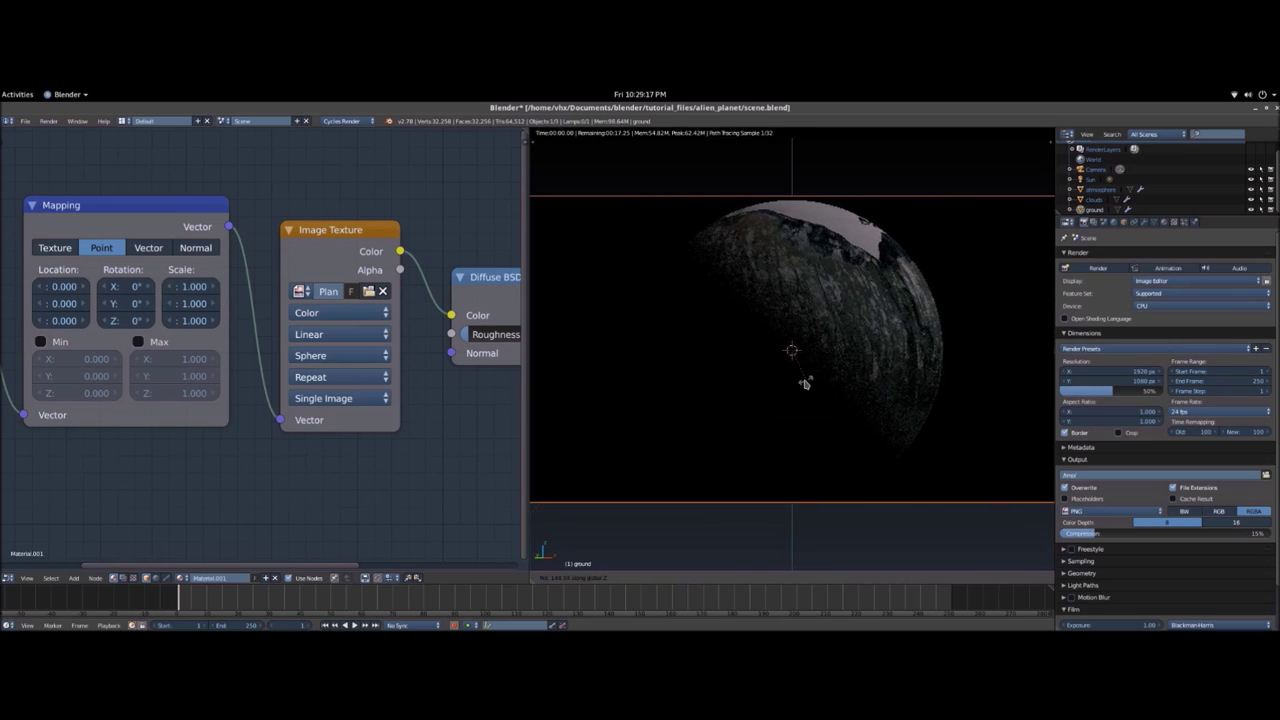
click(804, 381)
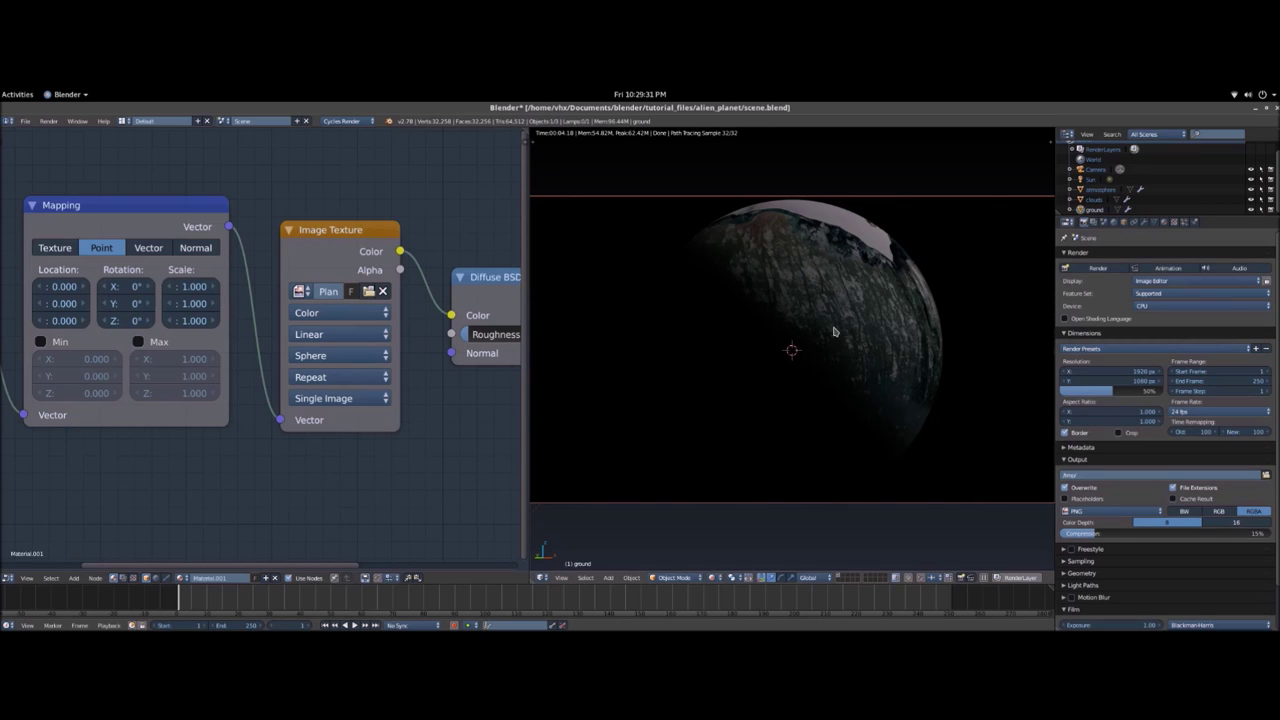
- Select the Sun lamp and rotate it in rendered shading so that light covers more of the planet's visible side
key(shift+z)
scroll(874, 286, down, 4)
right_click(704, 407)
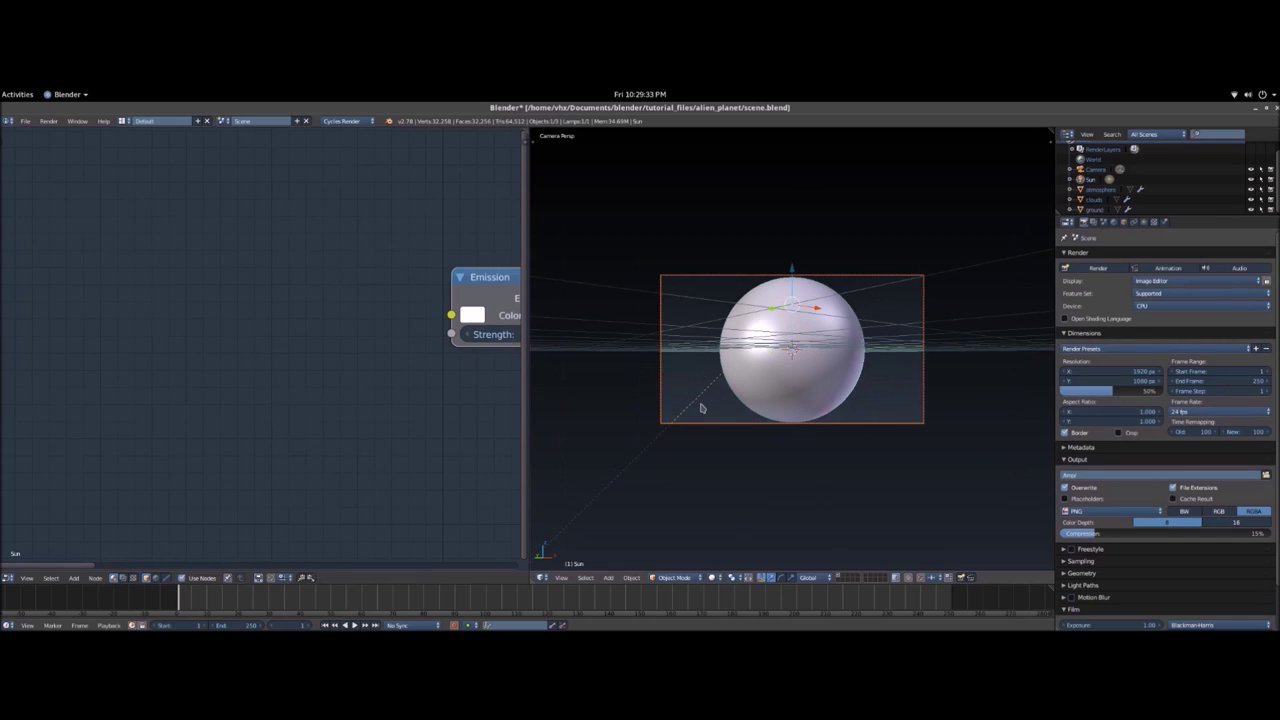
scroll(836, 378, up, 3)
key(shift+z)
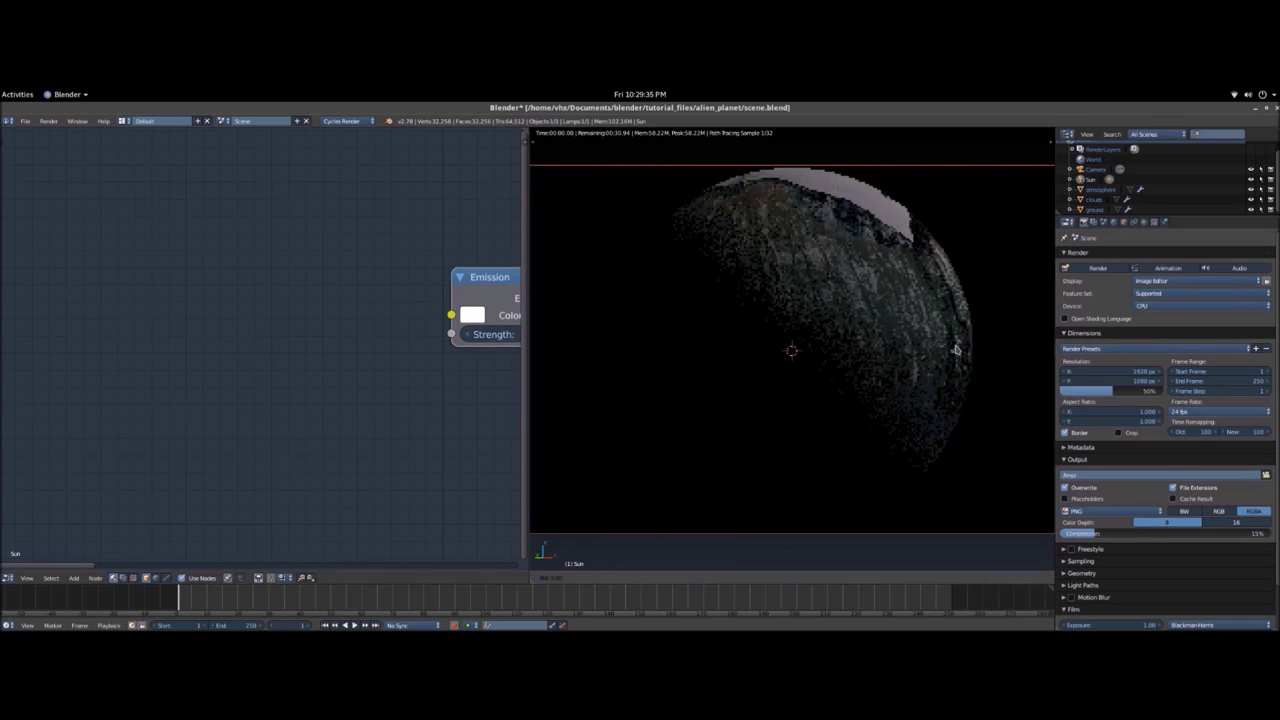
key(y)
click(555, 165)
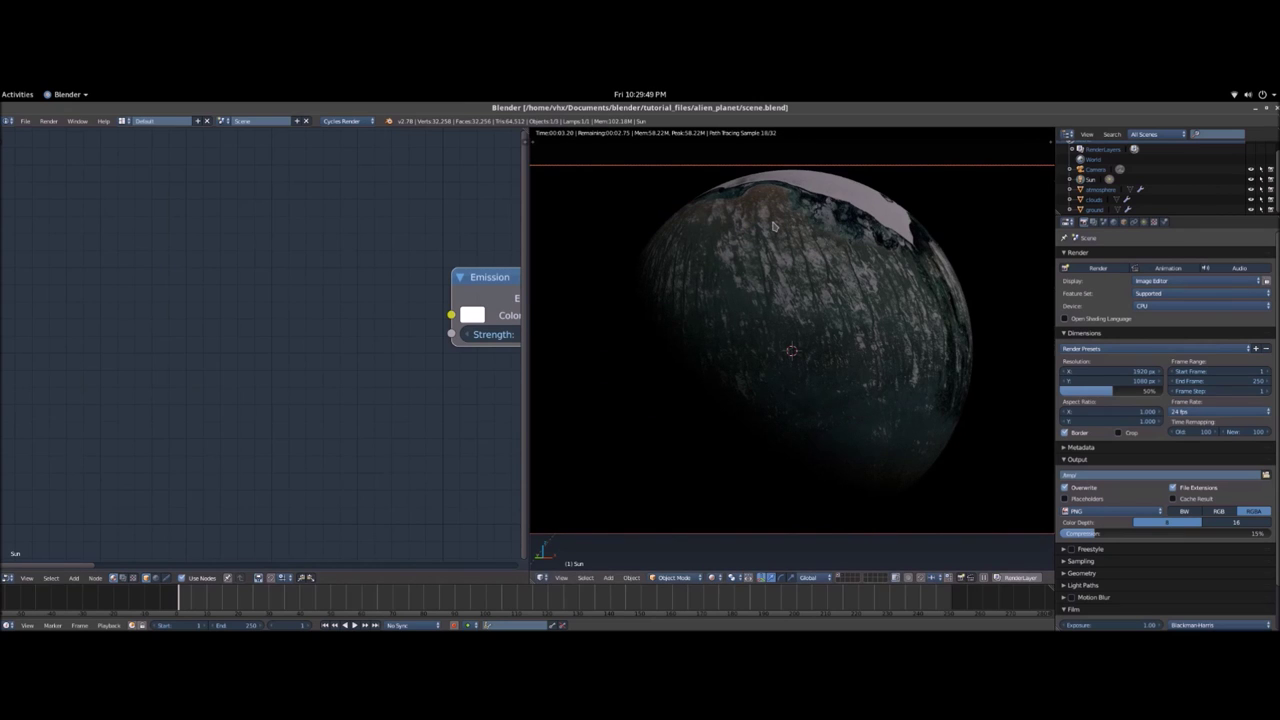
- Set the Sun lamp's Emission strength to 5 and save the scene file
right_click(773, 226)
middle_drag(412, 304, 214, 311)
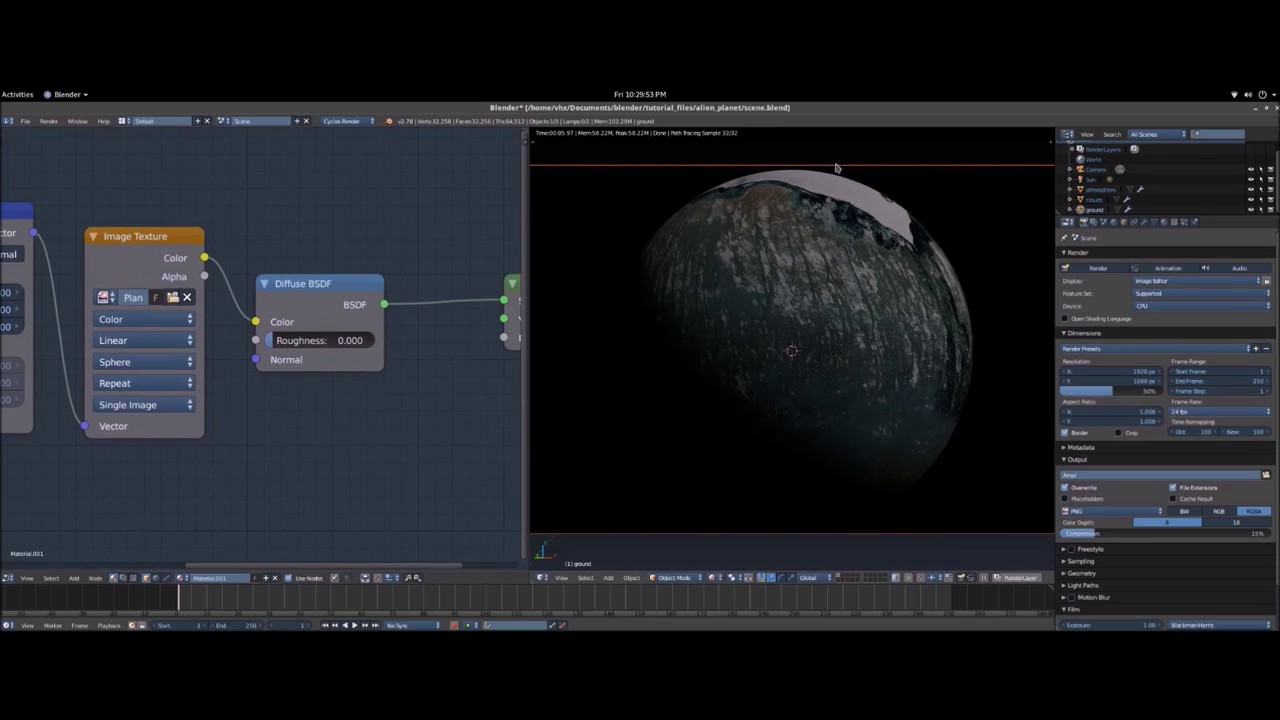
click(1095, 181)
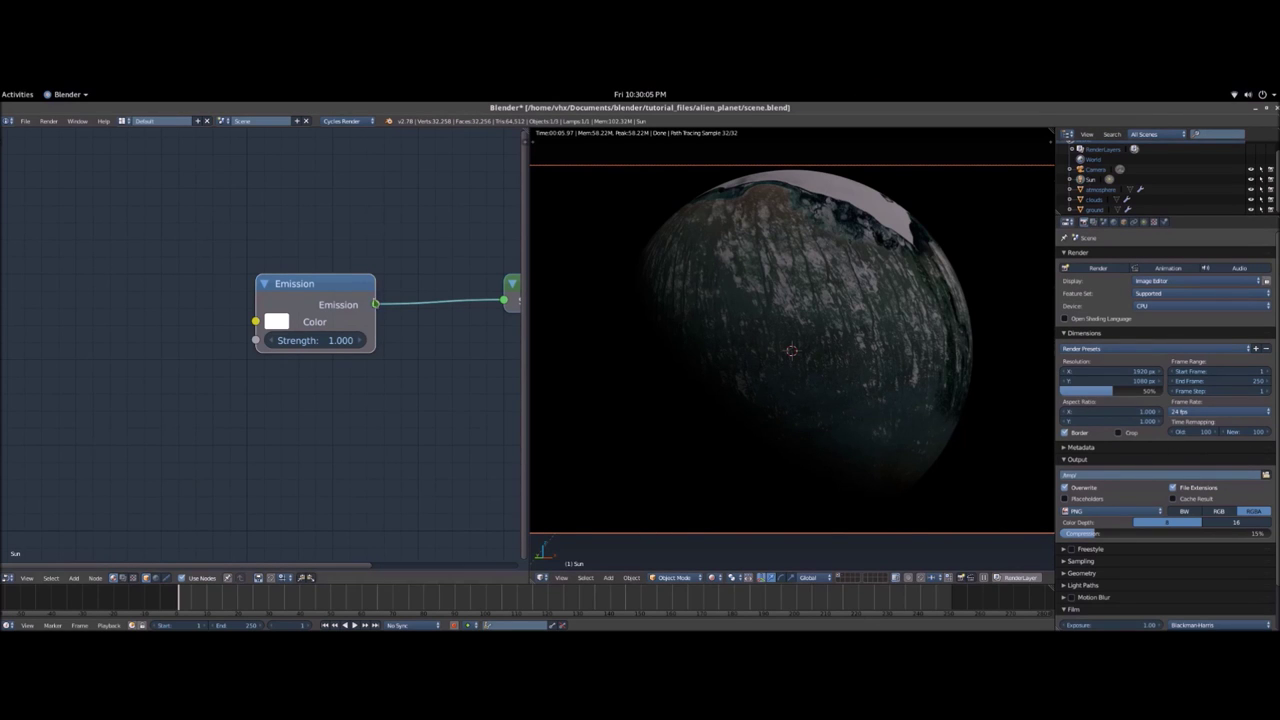
key(Home)
scroll(320, 337, up, 2)
click(222, 343)
text(5)
key(Return)
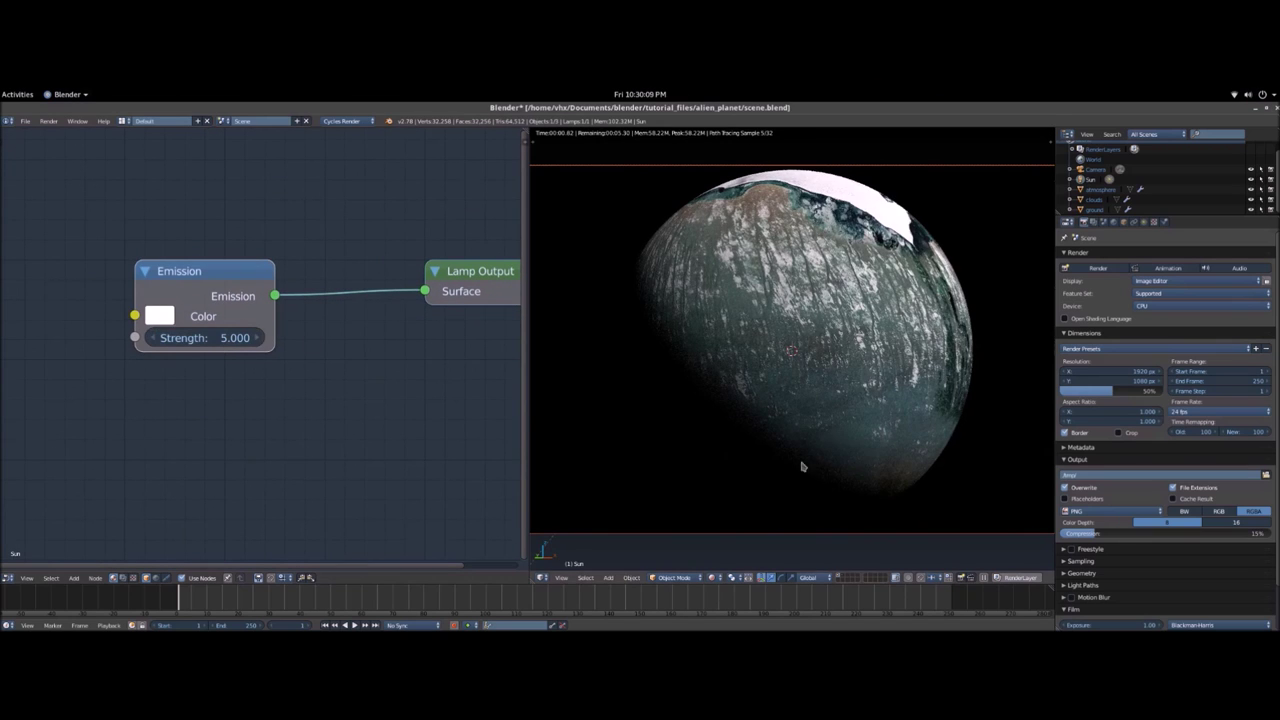
scroll(871, 449, down, 6)
scroll(871, 436, up, 8)
scroll(869, 425, down, 3)
scroll(867, 412, up, 2)
key(ctrl+s)
click(862, 396)
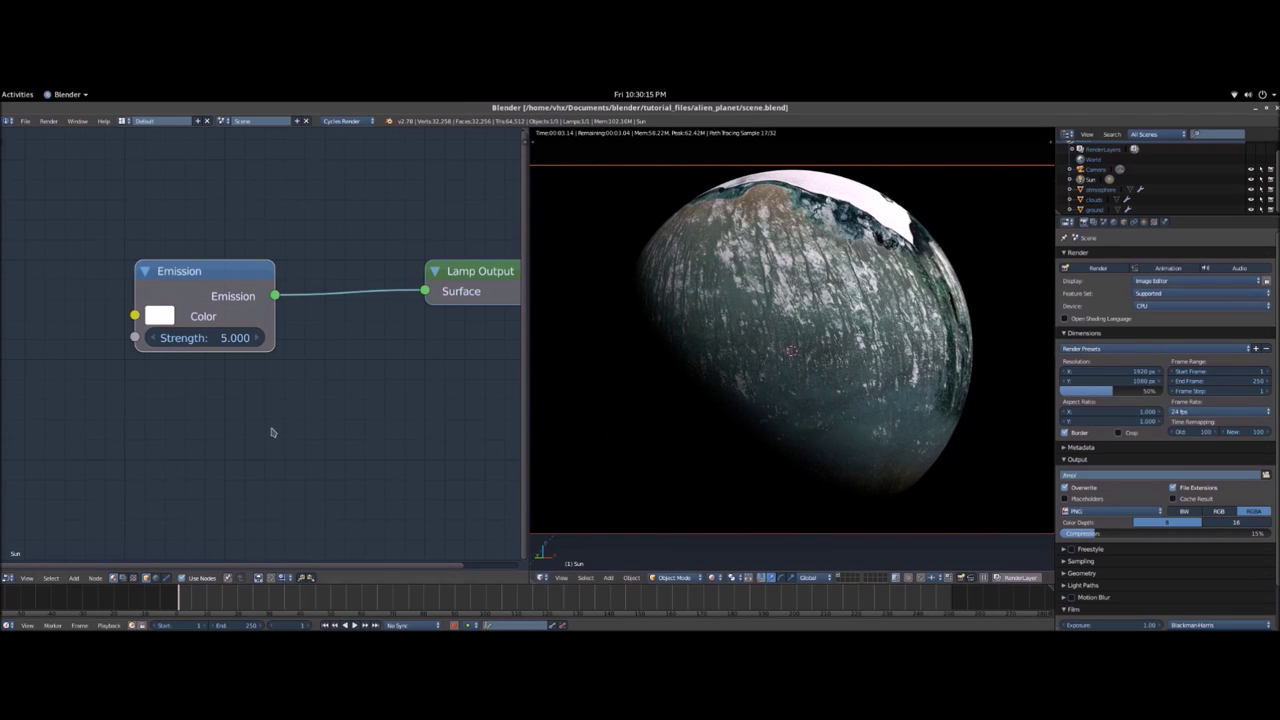
- Set the Sun lamp's Emission strength to 3 and save the scene file
click(230, 338)
text(3)
key(Return)
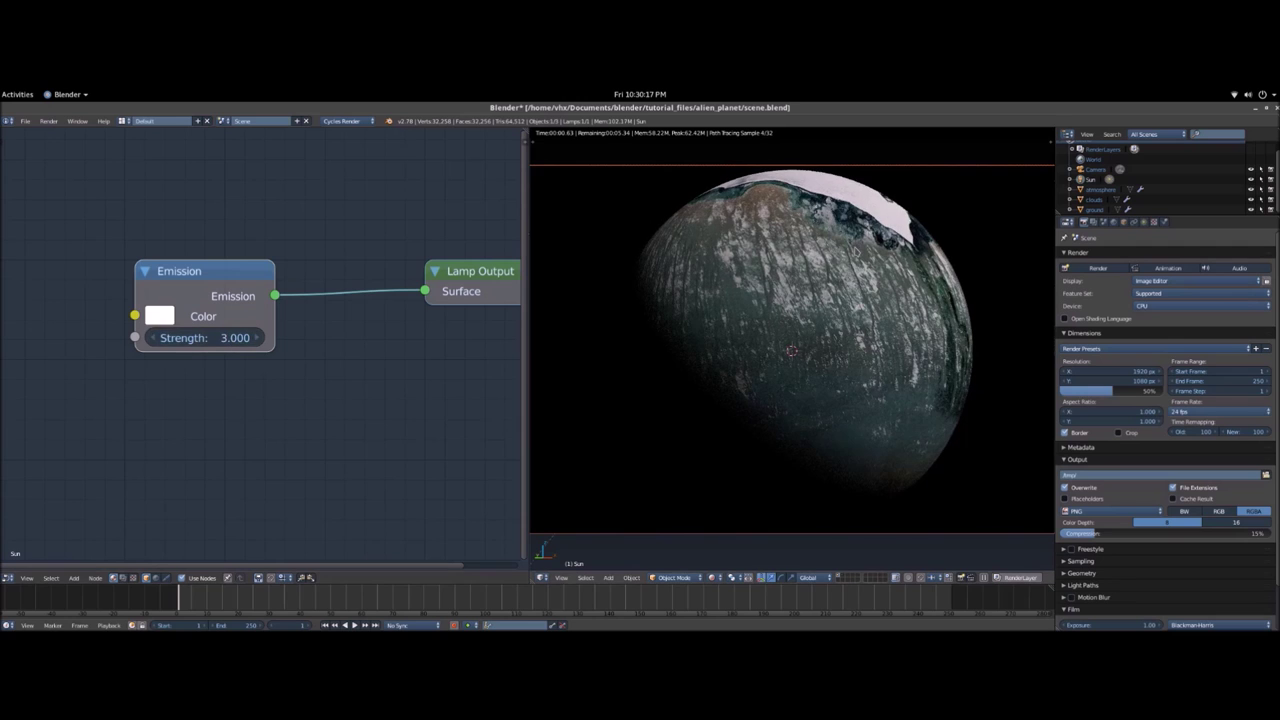
key(ctrl+s)
click(858, 248)
middle_drag(381, 374, 304, 371)
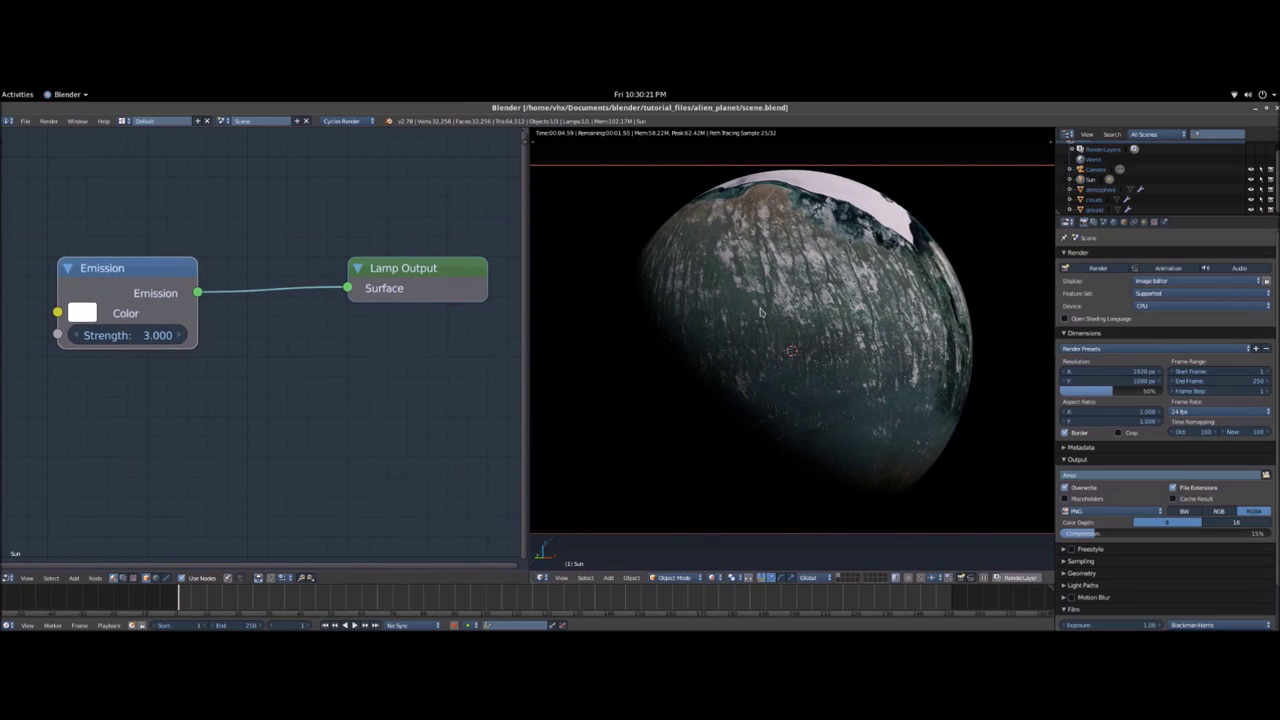
- Select the ground and spread its Diffuse BSDF and Material Output nodes away from the Image Texture node to make room
right_click(811, 276)
scroll(372, 380, down, 3)
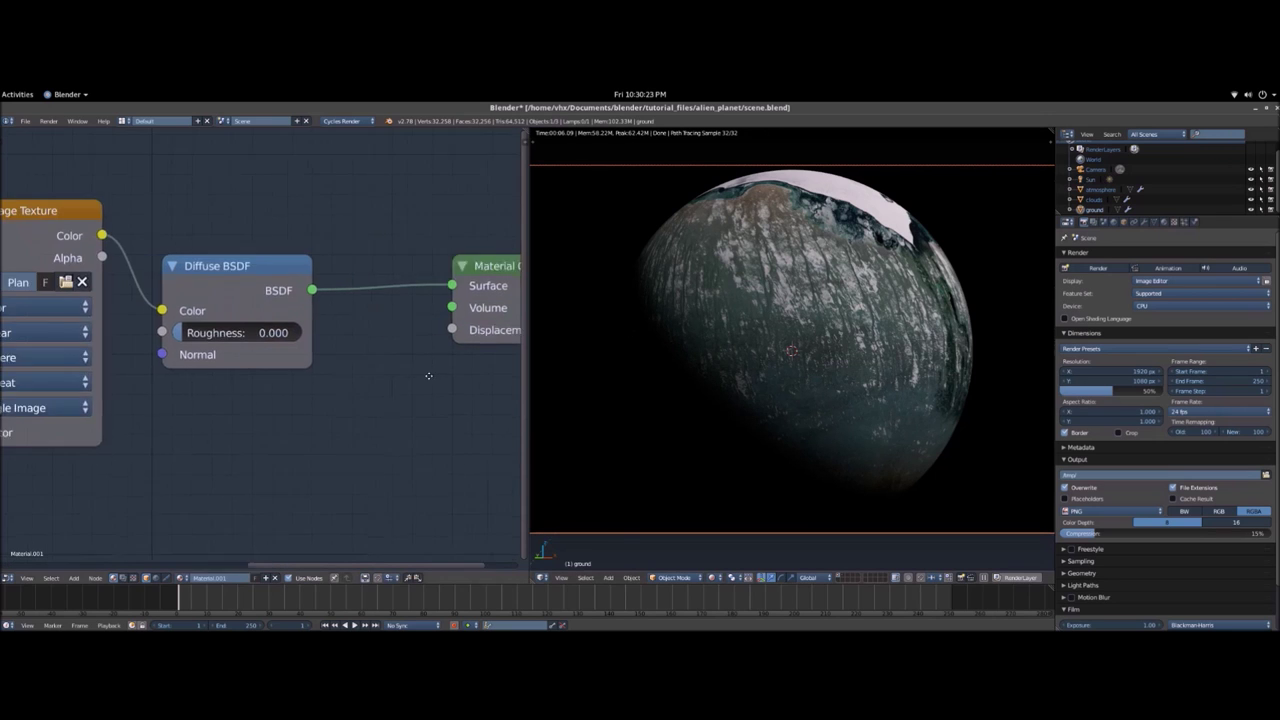
scroll(300, 395, down, 1)
scroll(295, 399, up, 2)
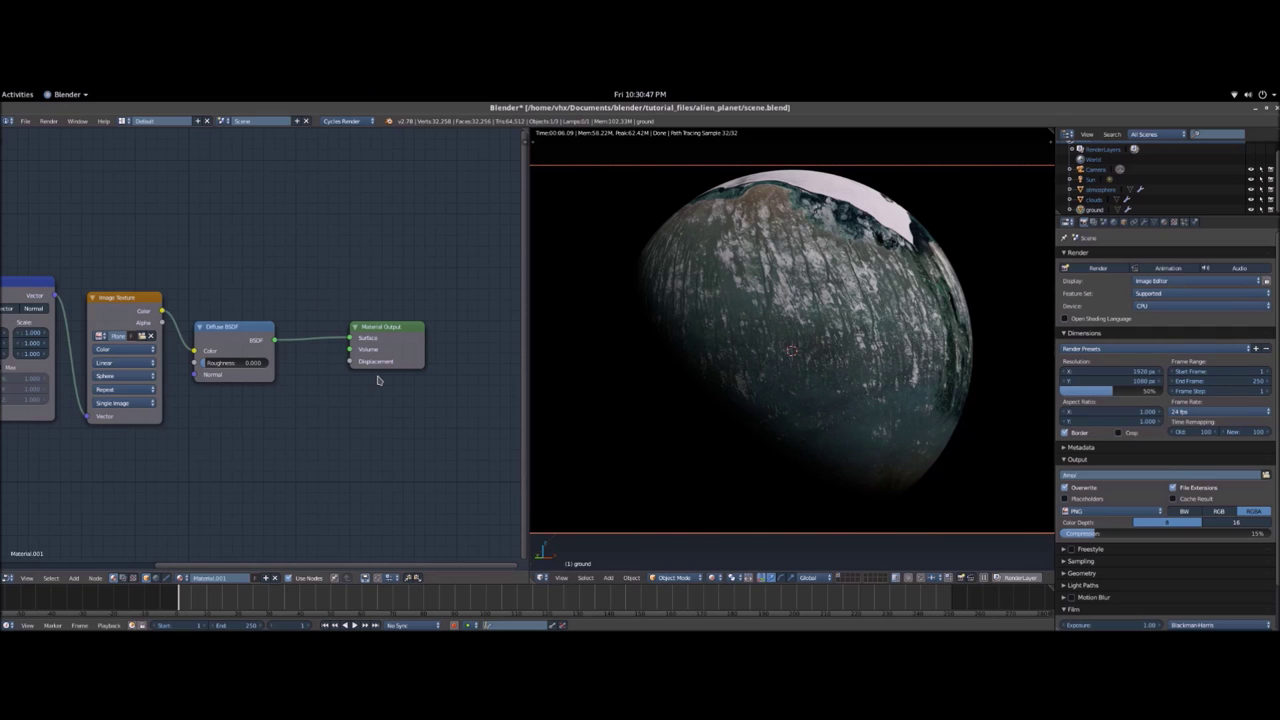
scroll(290, 362, down, 3)
drag(241, 394, 324, 310)
drag(476, 378, 477, 376)
scroll(324, 350, down, 4)
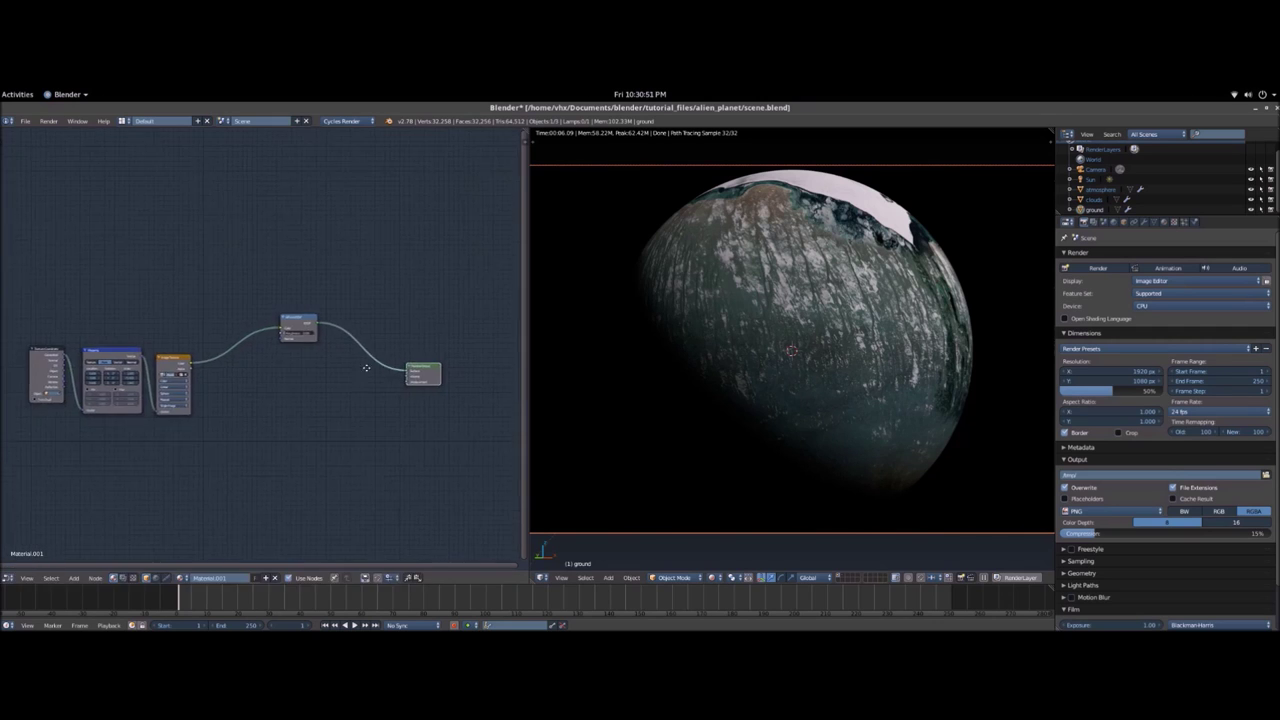
middle_drag(324, 350, 312, 362)
scroll(312, 362, up, 4)
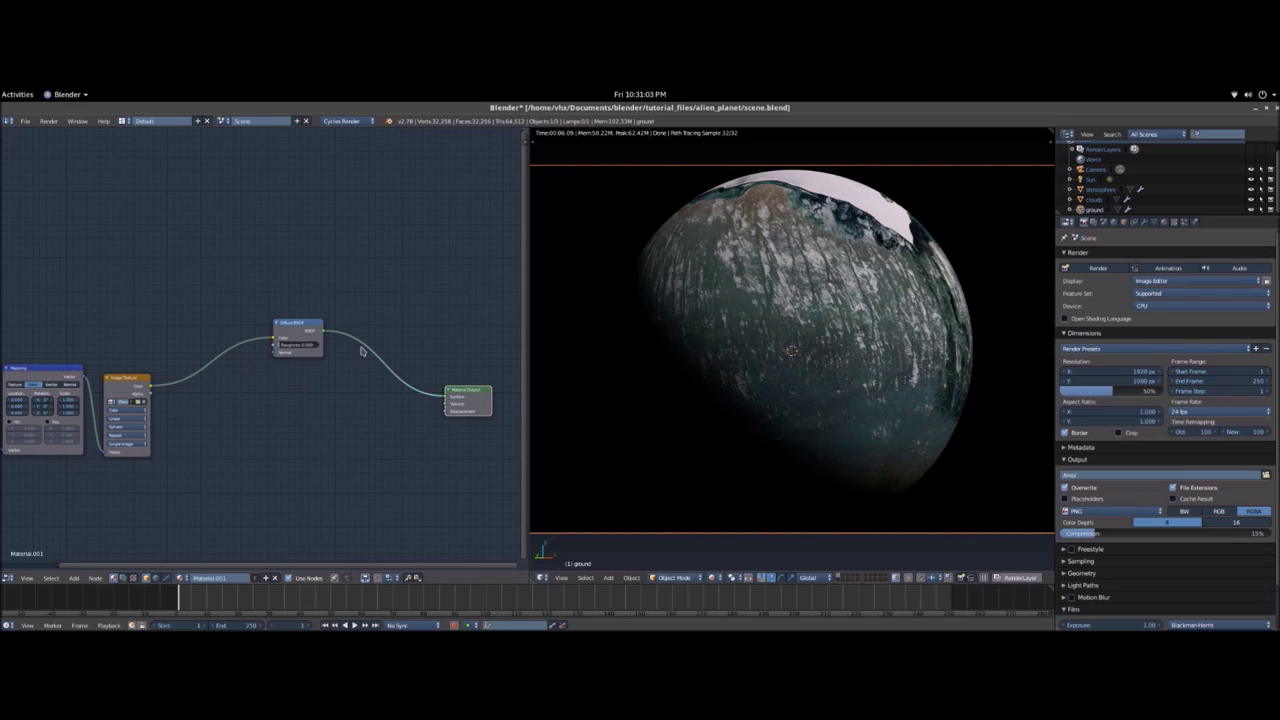
- Insert a MixRGB node between the Image Texture and Diffuse BSDF, and move the texture's color link from Color1 to Color2
key(shift+a)
click(306, 333)
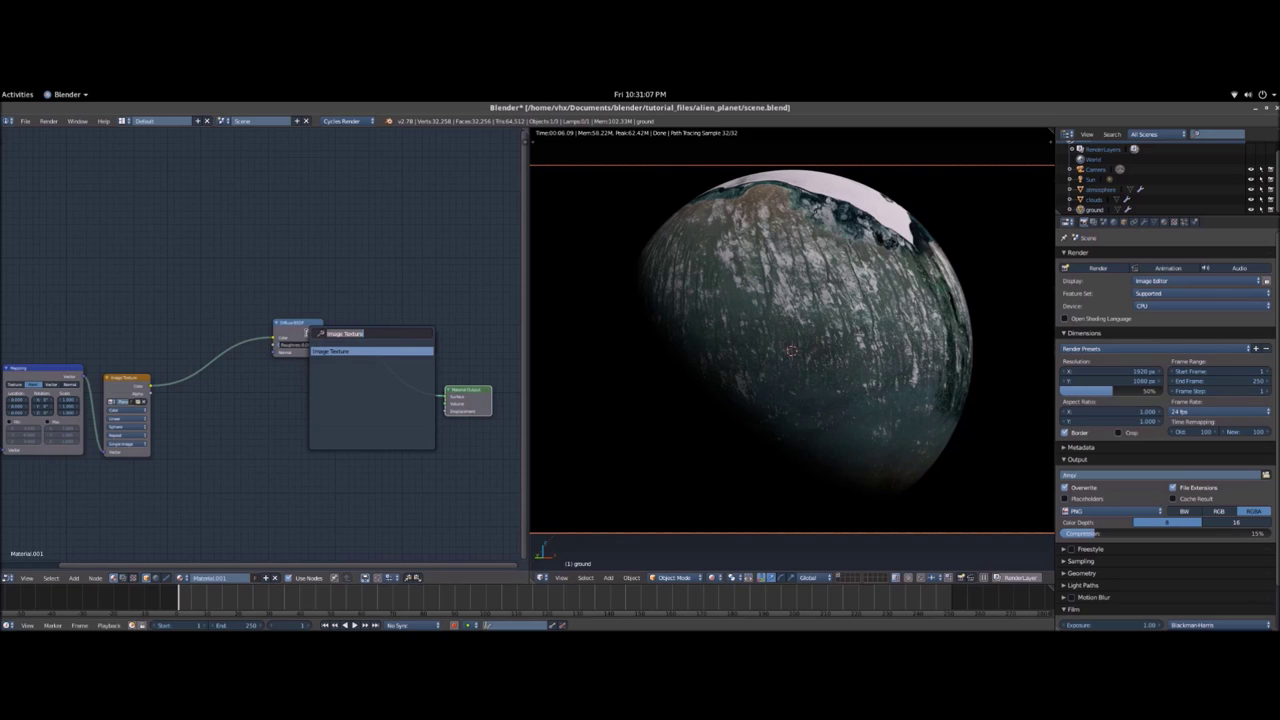
text(mix)
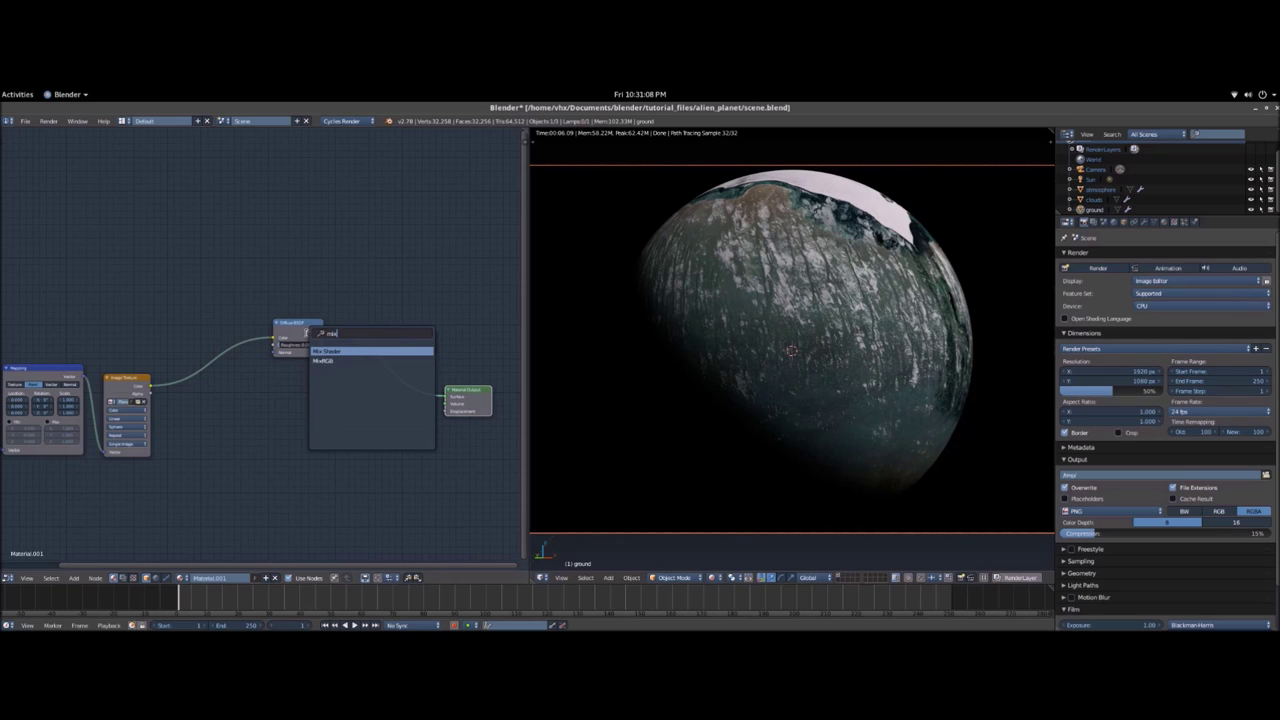
click(370, 360)
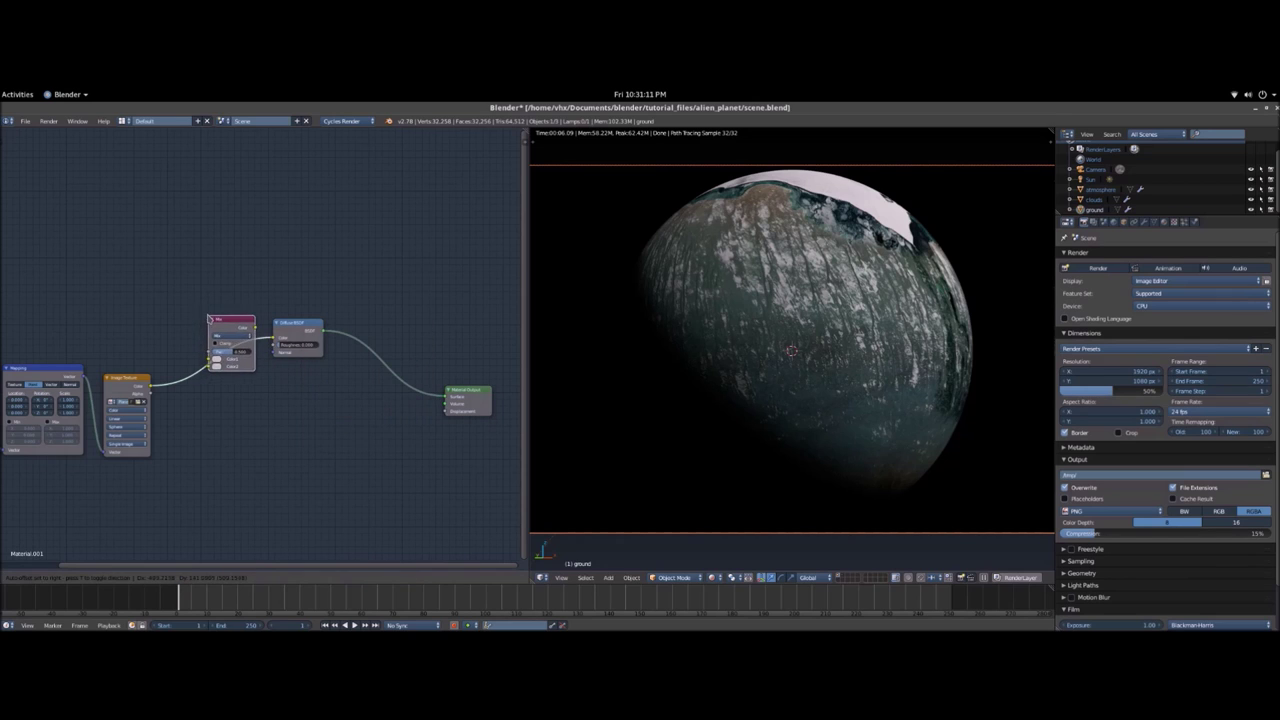
click(201, 316)
middle_drag(260, 367, 371, 341)
scroll(359, 398, up, 3)
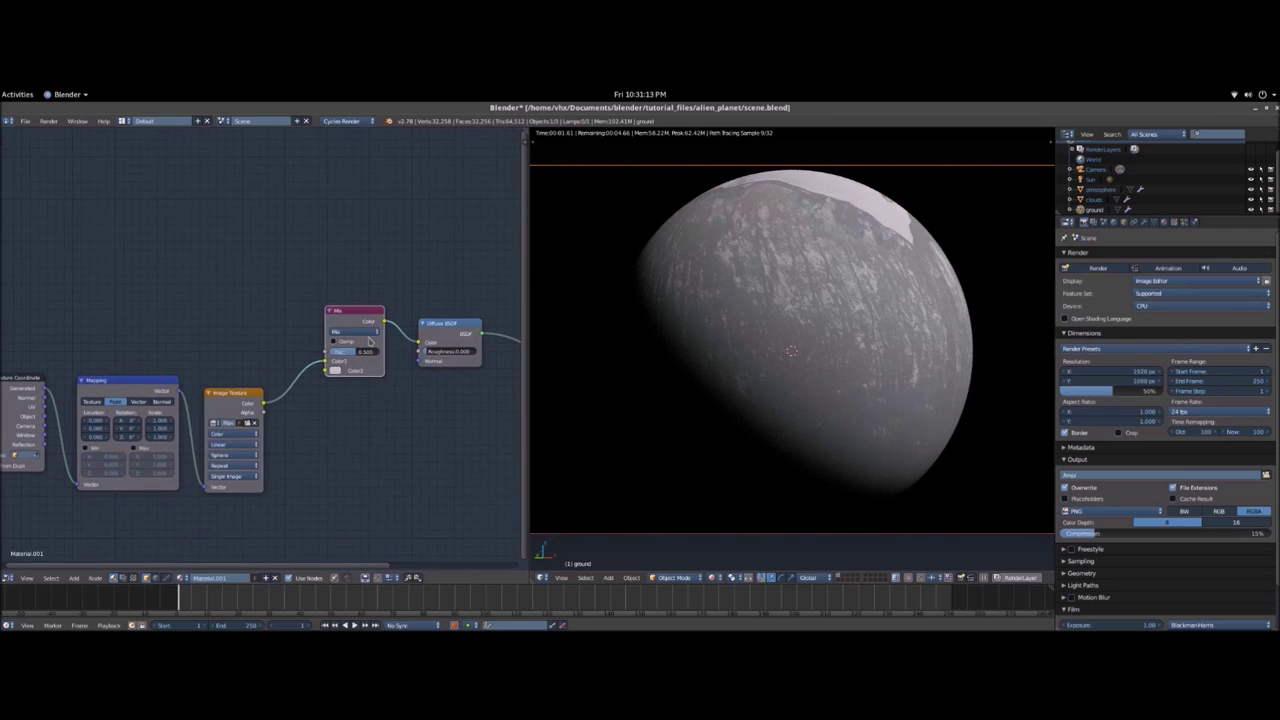
drag(324, 361, 357, 386)
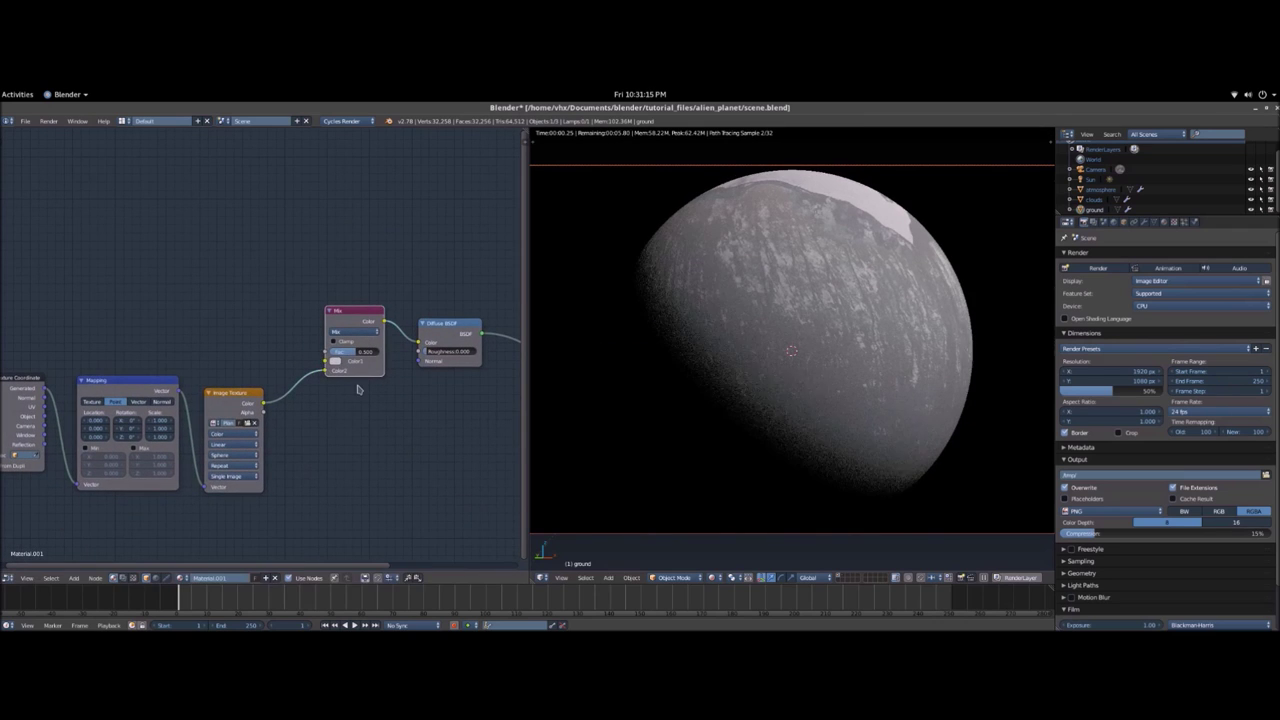
- Add an RGB Curves node above the Image Texture node in the ground material
key(shift+a)
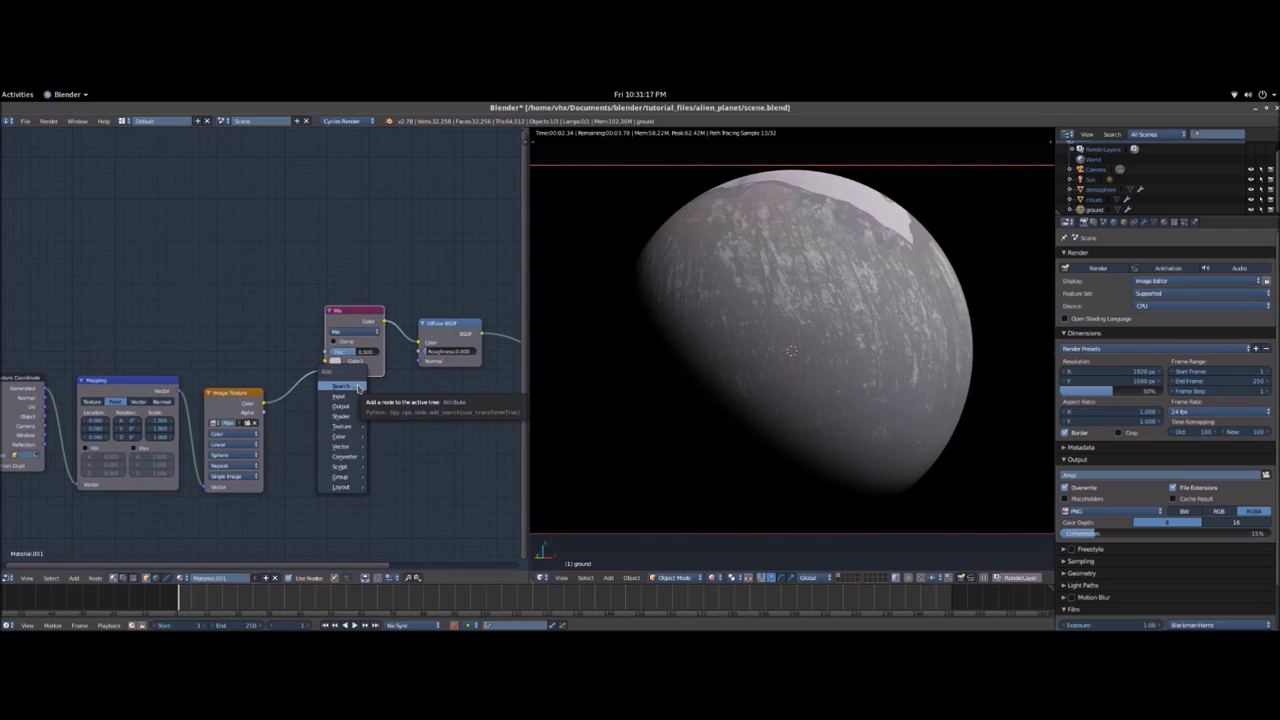
click(359, 386)
text(rgb)
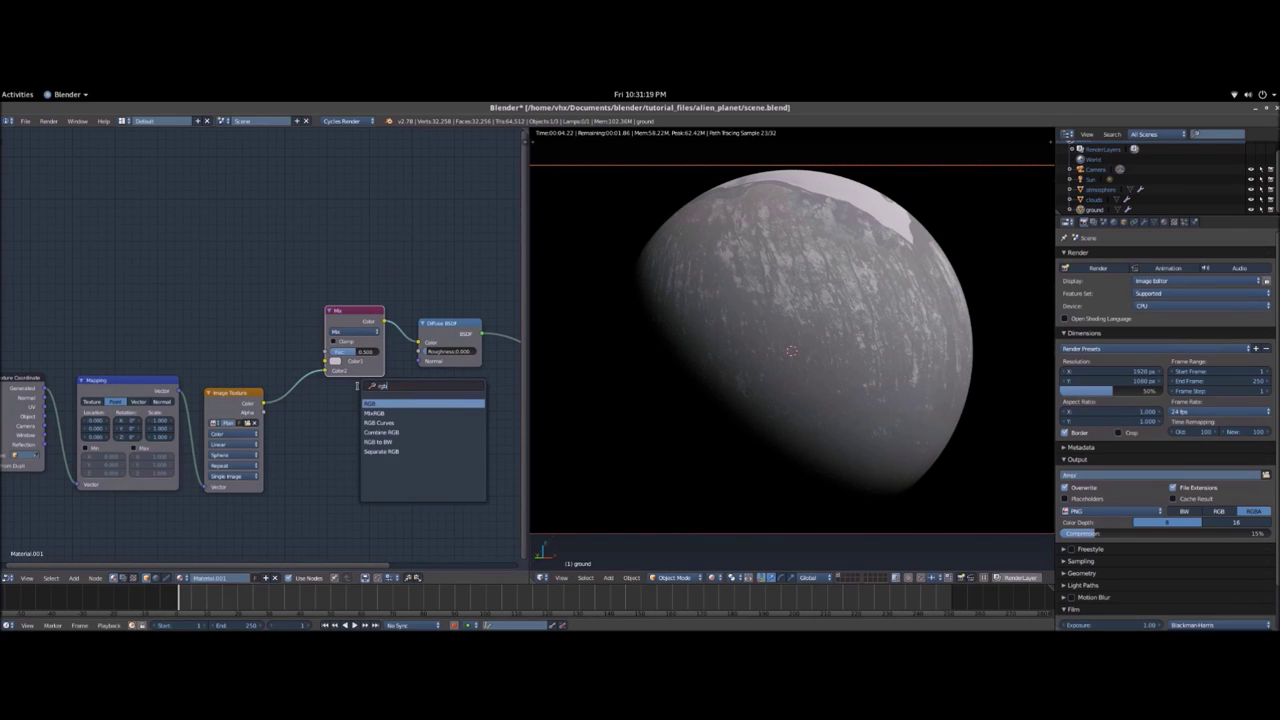
key(Down)
key(Down)
key(Down)
key(Up)
key(Return)
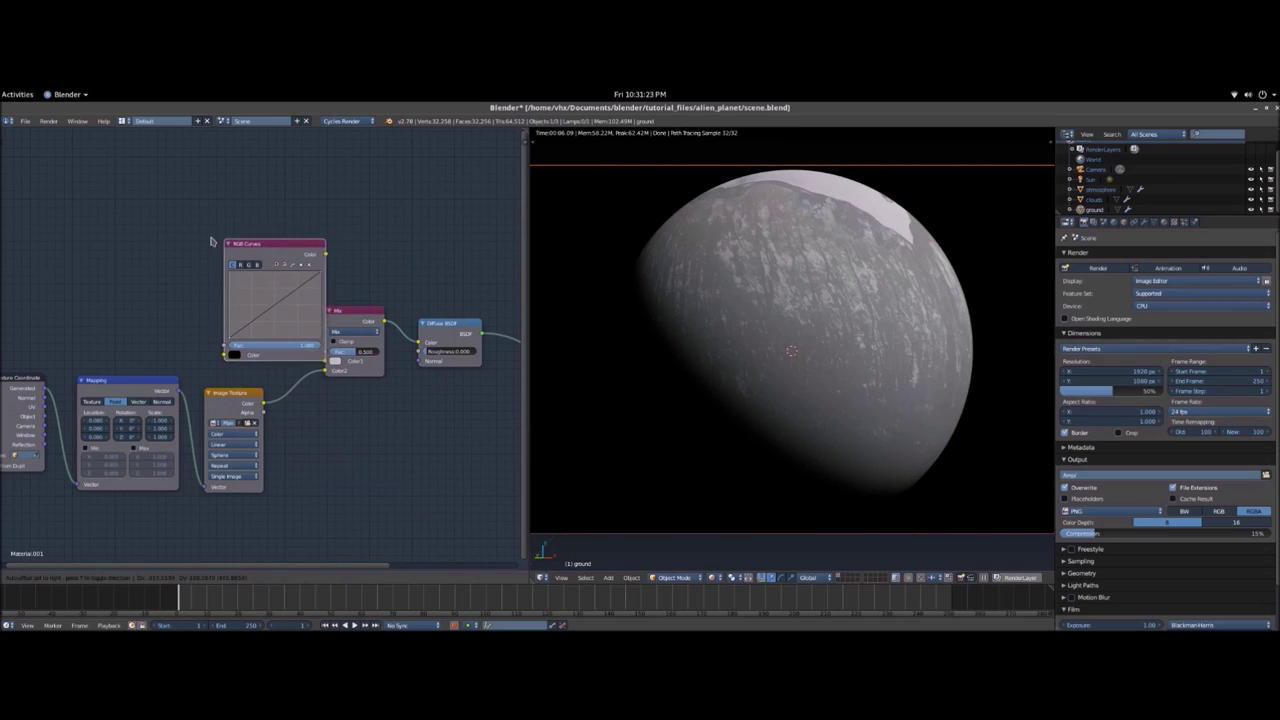
click(212, 238)
- Move the Mix, Diffuse BSDF and Material Output nodes away from the texture, and reposition RGB Curves in the gap before Mix
scroll(256, 297, down, 2)
middle_drag(256, 297, 168, 292)
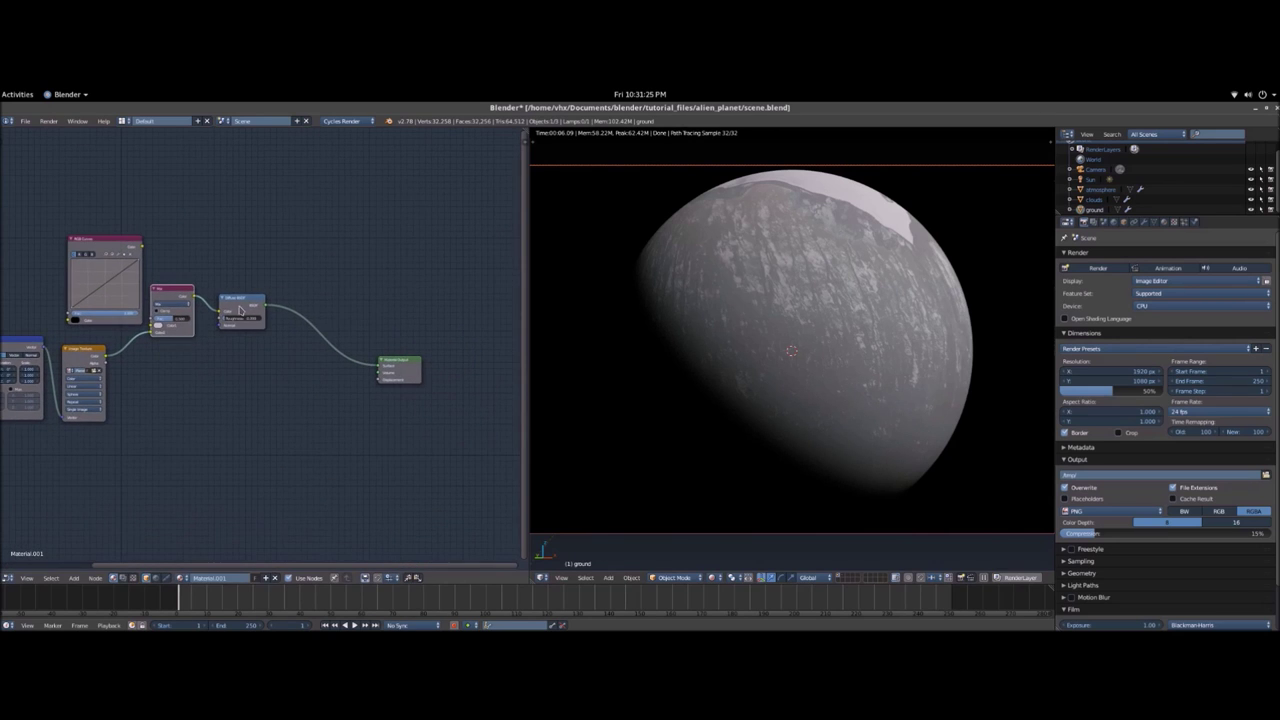
key(g)
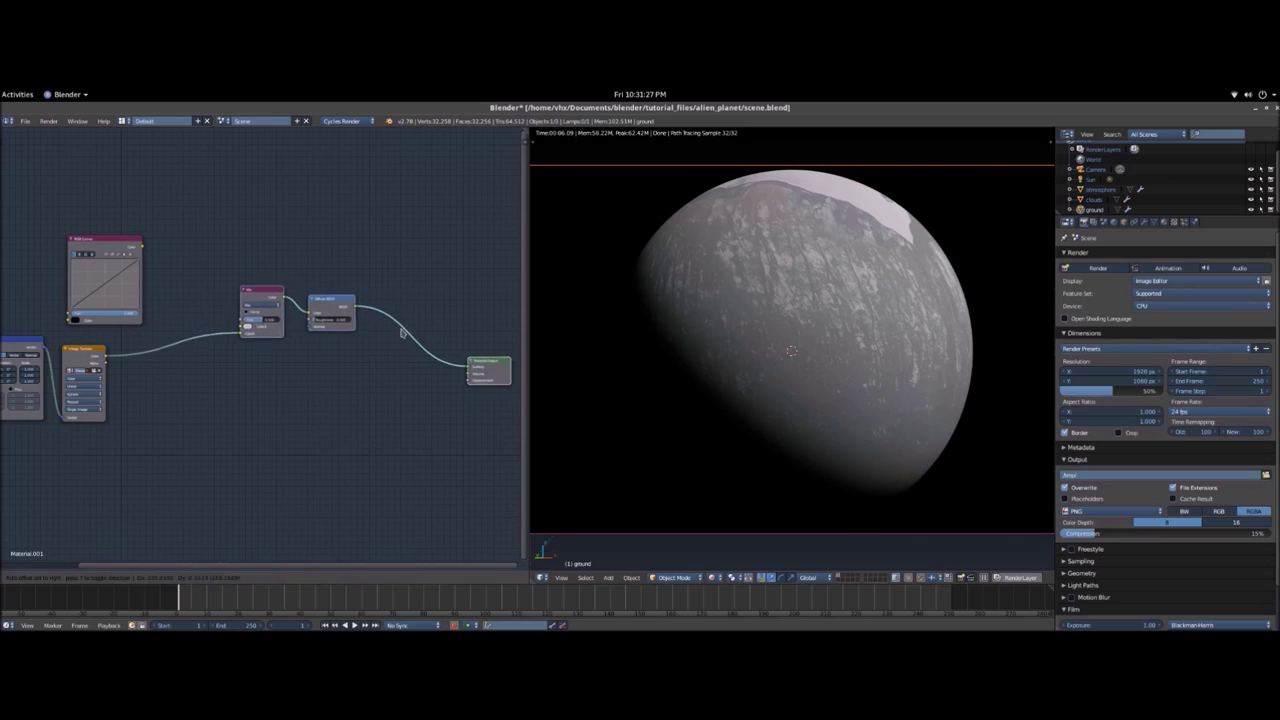
click(375, 334)
scroll(357, 371, up, 3)
middle_drag(357, 371, 387, 349)
drag(84, 220, 117, 217)
key(g)
click(198, 196)
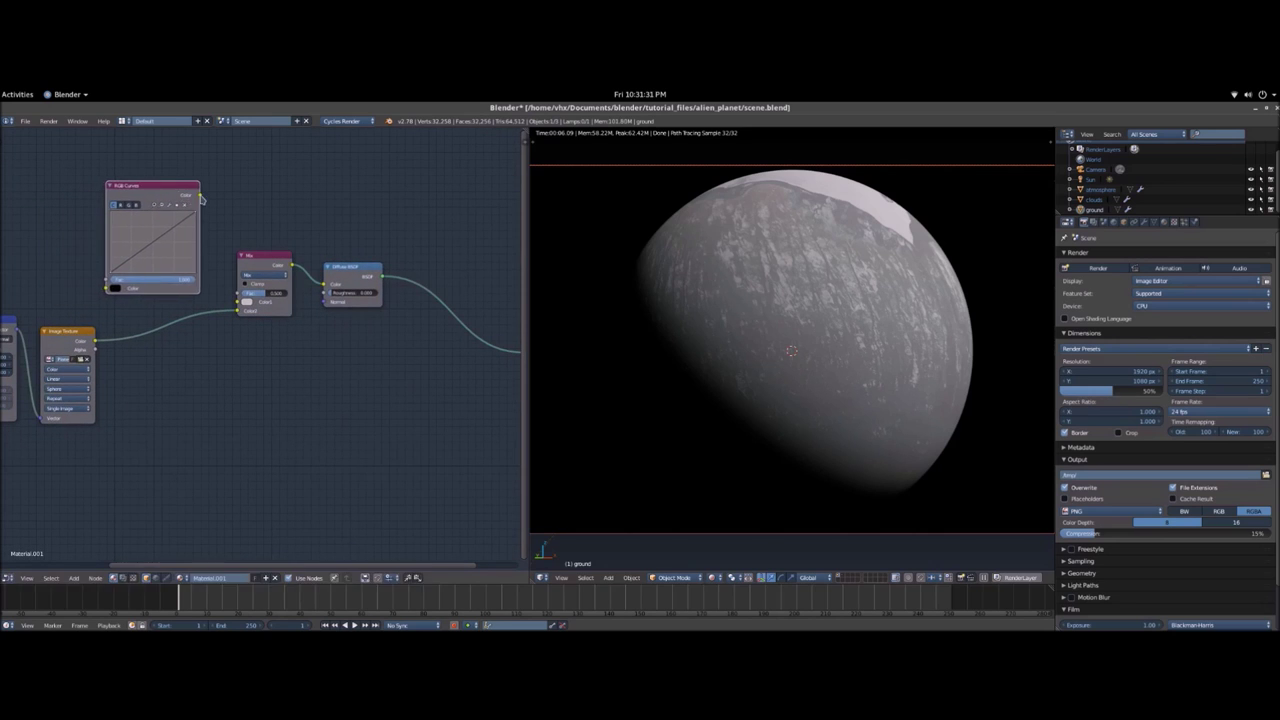
key(g)
click(214, 187)
- Connect the RGB Curves output to the Mix node's Color1 and the Image Texture color to the RGB Curves Color input
drag(213, 190, 241, 305)
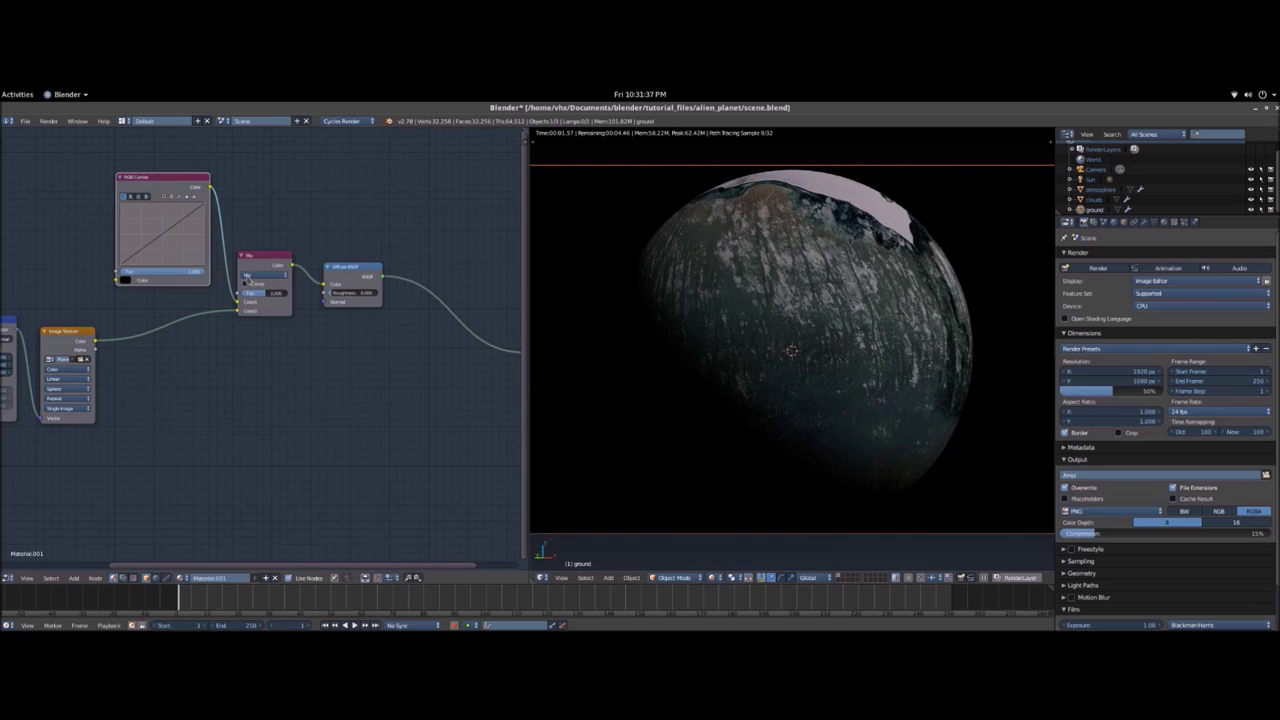
drag(267, 258, 269, 253)
drag(95, 341, 118, 281)
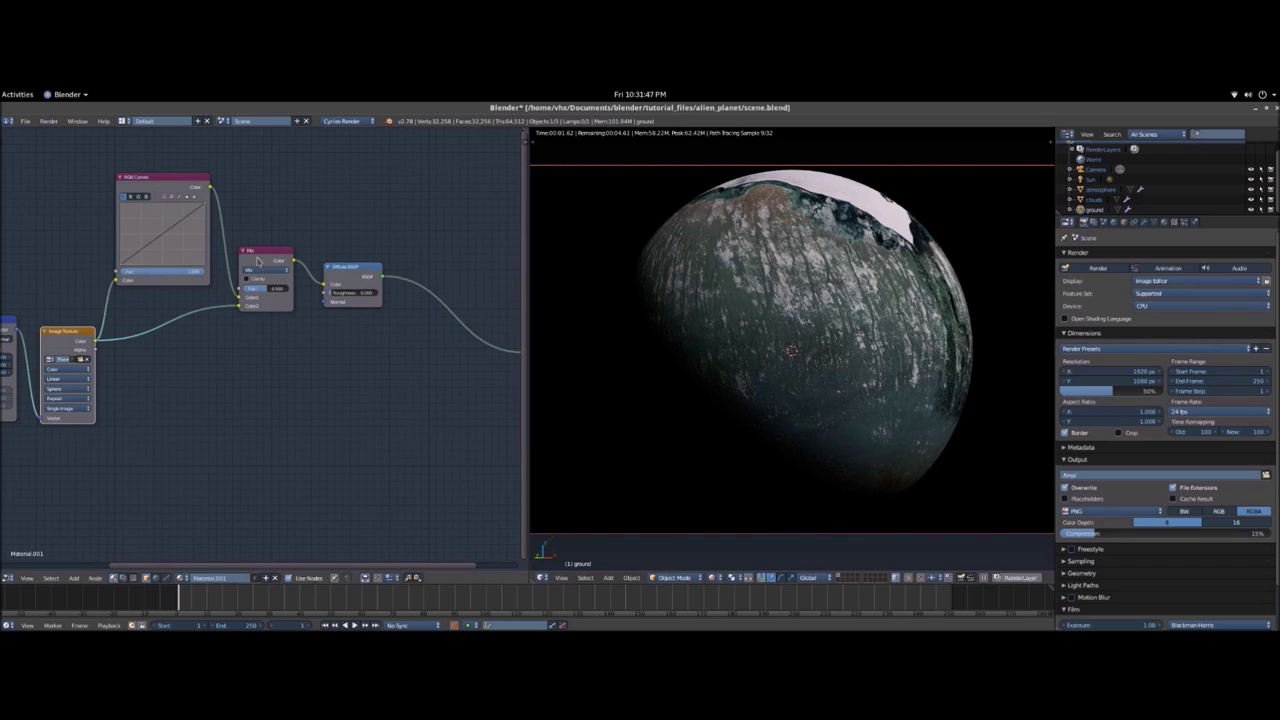
mouse_move(264, 289)
mouse_down()
mouse_move(291, 289)
mouse_move(265, 290)
mouse_up()
- Add a Layer Weight node above RGB Curves and connect its Facing output to the Mix node's Fac
key(shift+a)
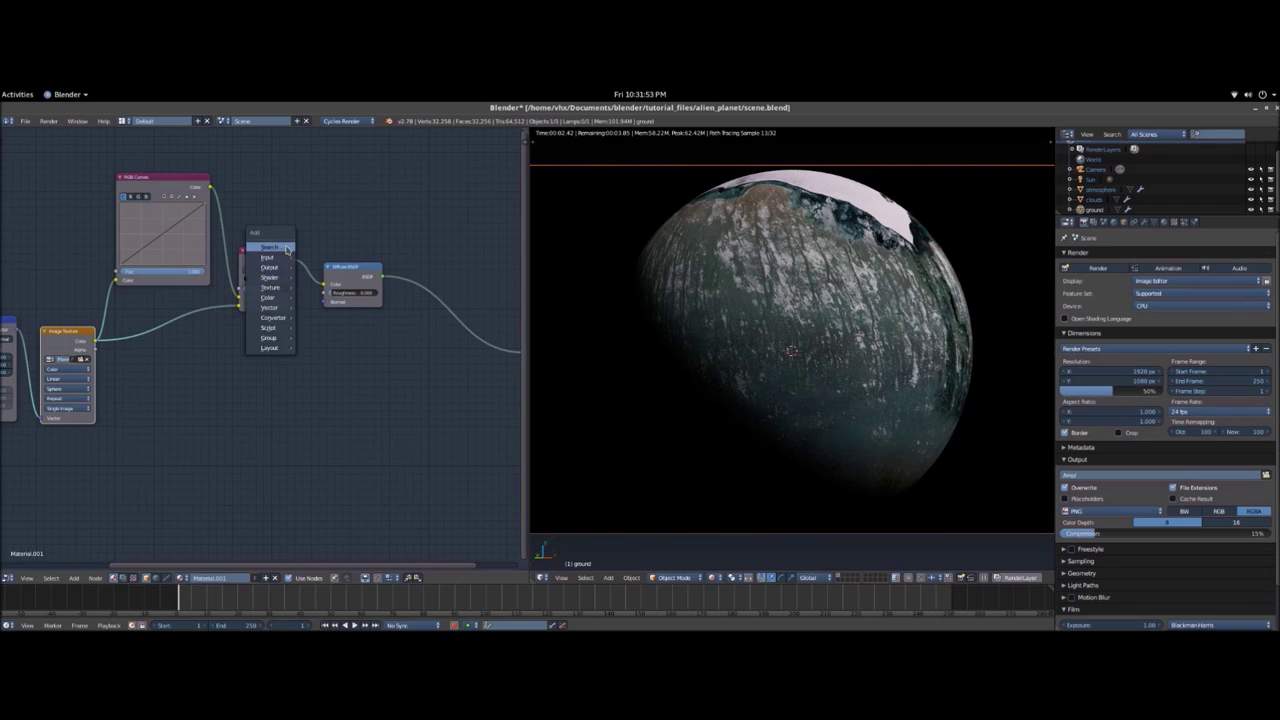
click(287, 247)
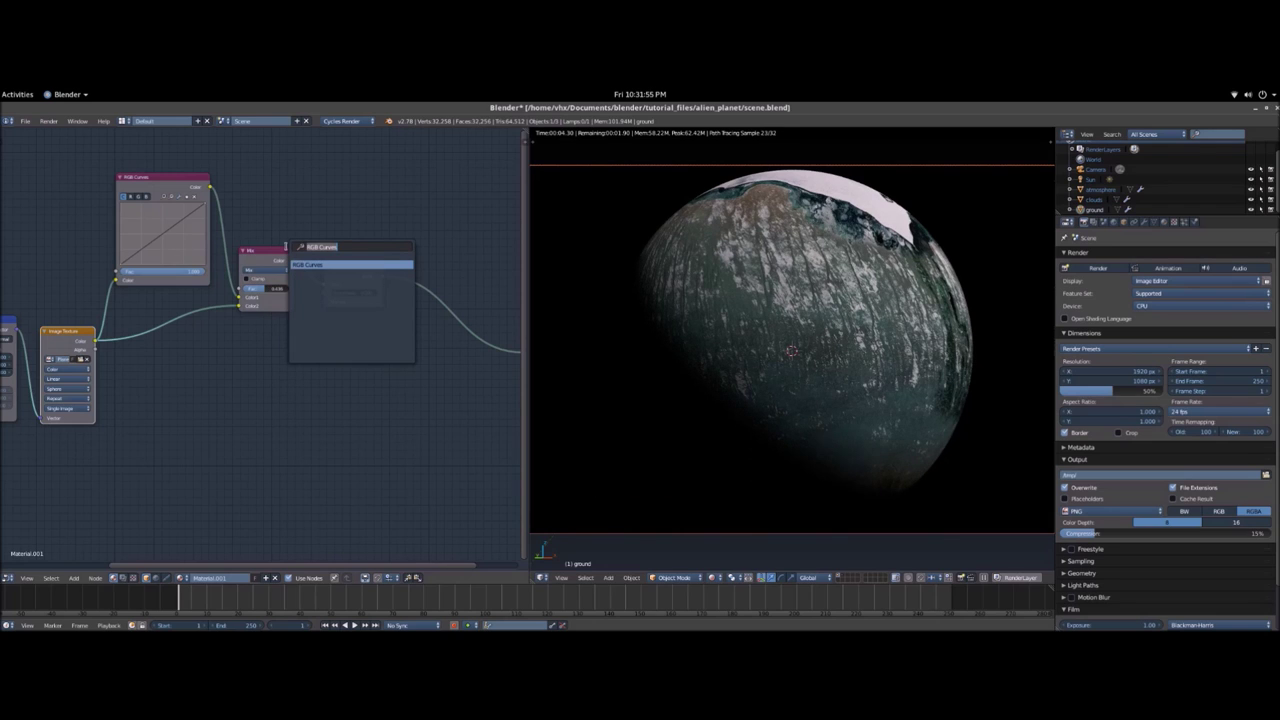
text(diff)
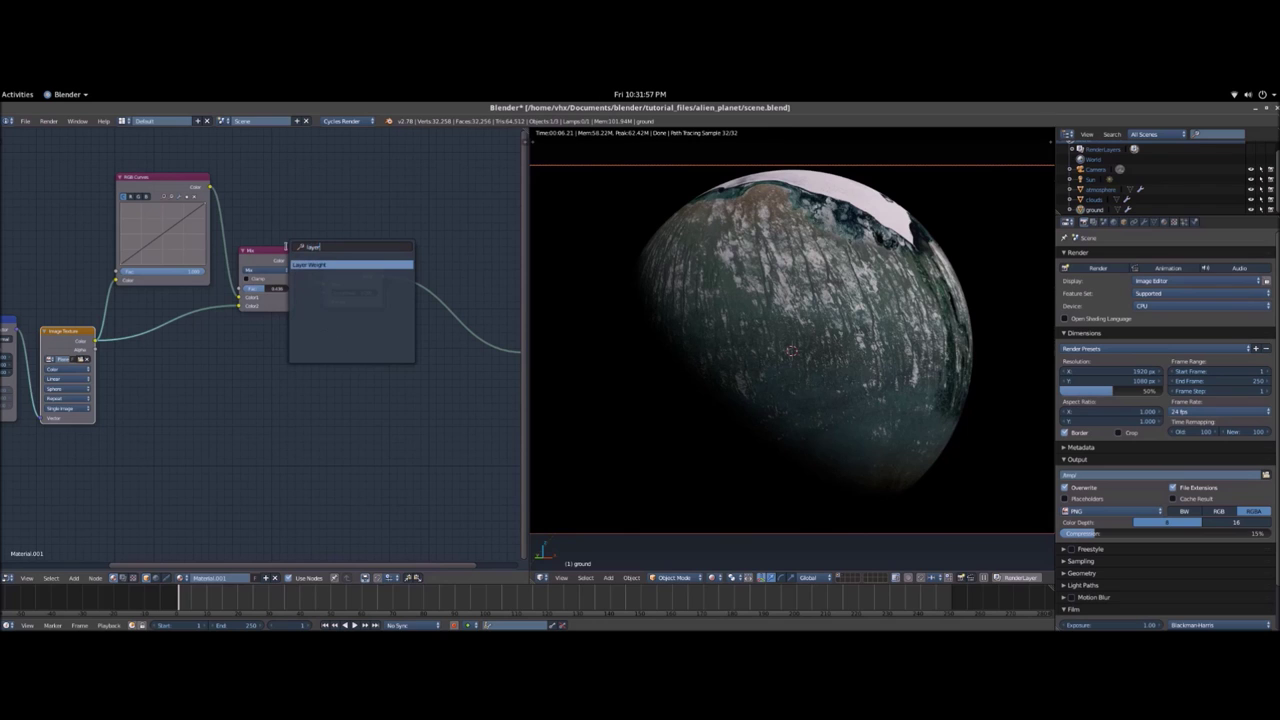
key(Return)
click(149, 557)
middle_drag(192, 443, 184, 492)
drag(194, 194, 232, 338)
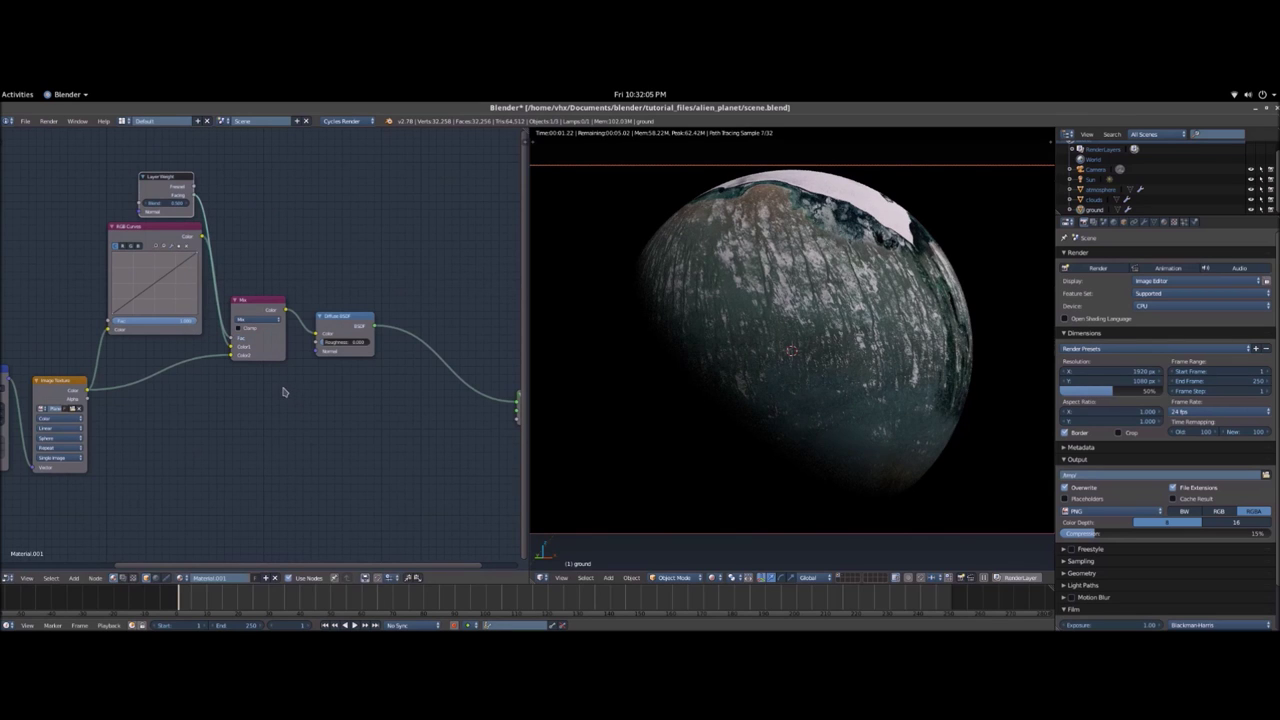
- Bend the RGB Curves node's curve slightly below the diagonal with a point at X 0.55455, Y 0.43125
scroll(197, 371, up, 2)
middle_drag(197, 371, 229, 424)
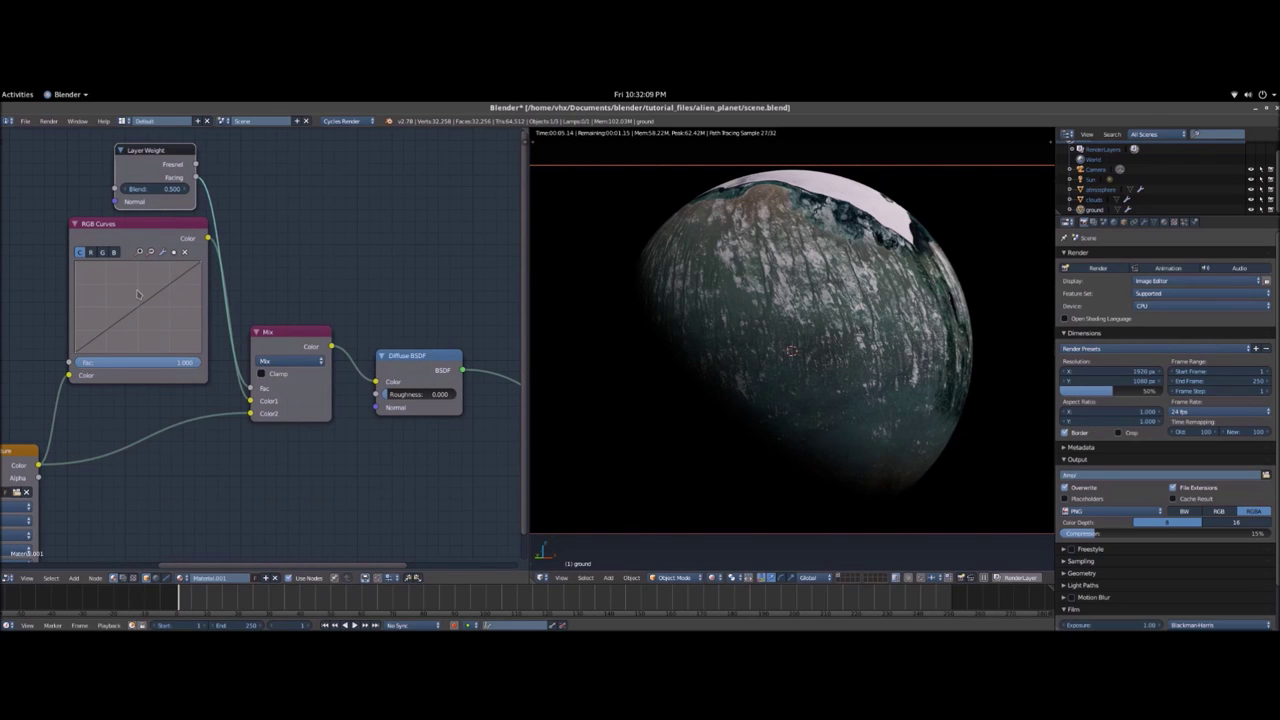
drag(140, 309, 144, 317)
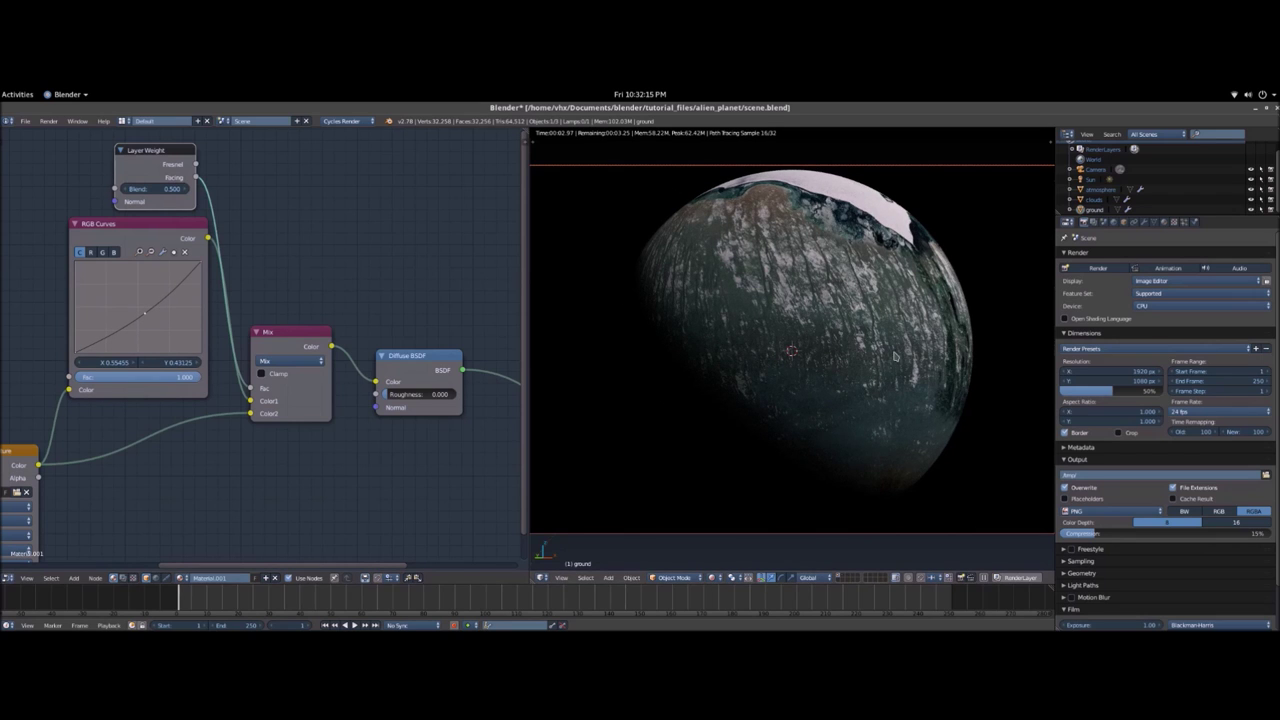
- Add a Mix Shader node on the link between Diffuse BSDF and Material Output in the ground material
scroll(405, 405, down, 2)
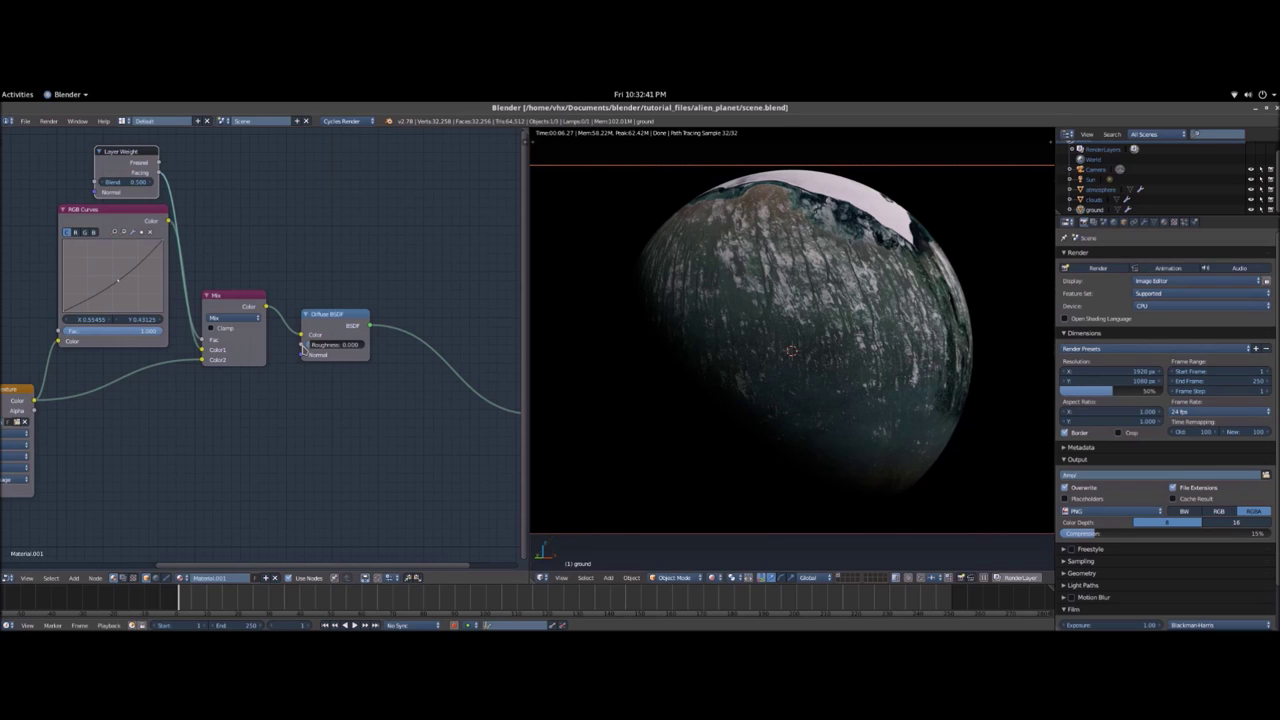
middle_drag(439, 414, 376, 436)
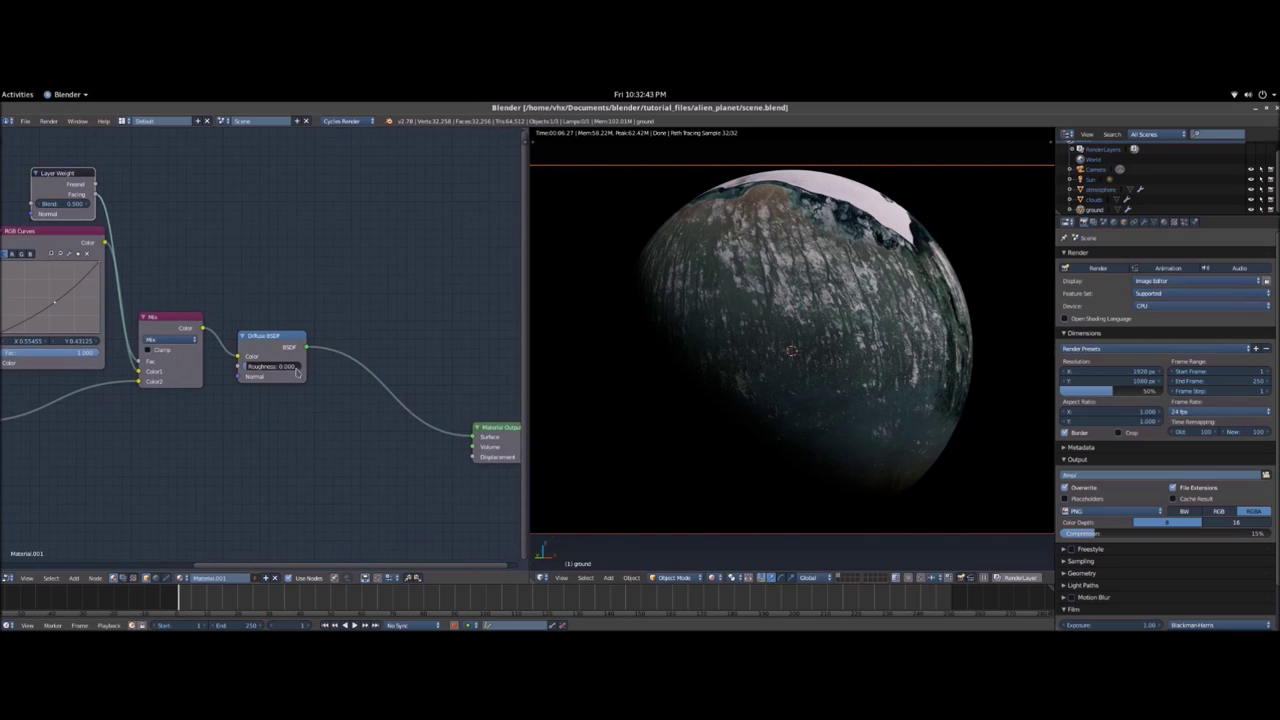
middle_drag(271, 417, 284, 340)
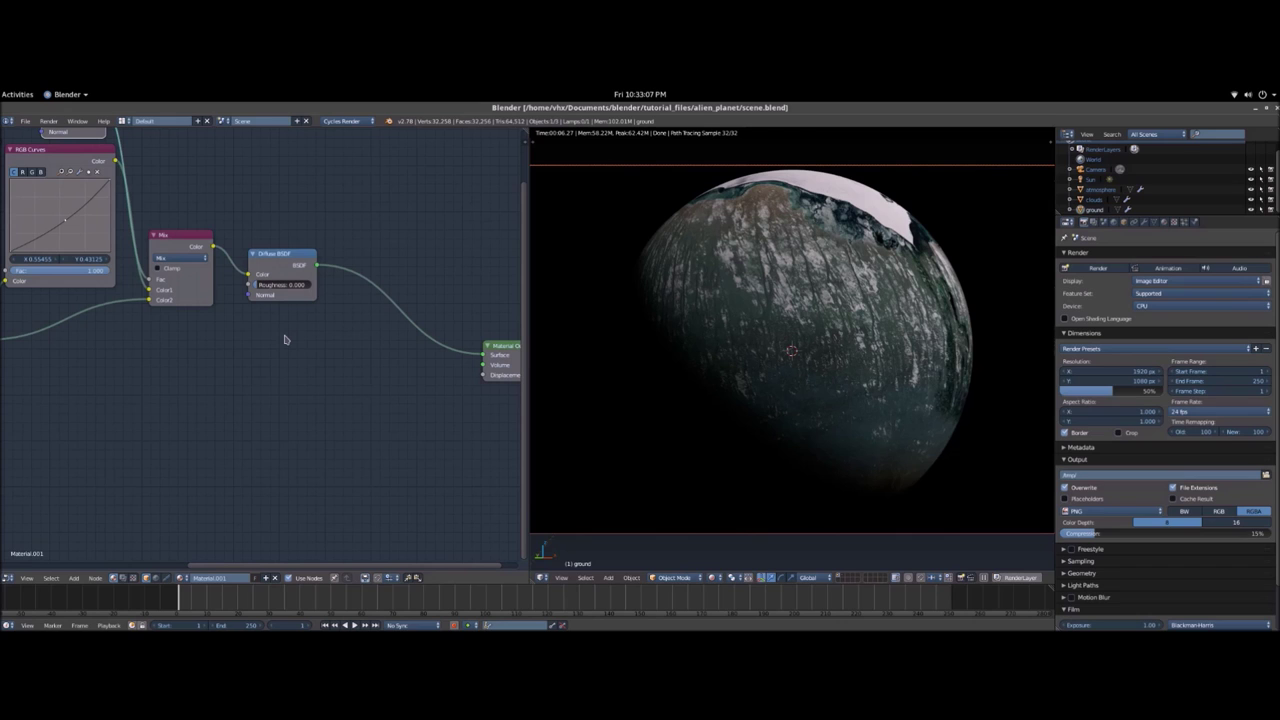
middle_drag(249, 349, 312, 414)
scroll(314, 416, down, 3)
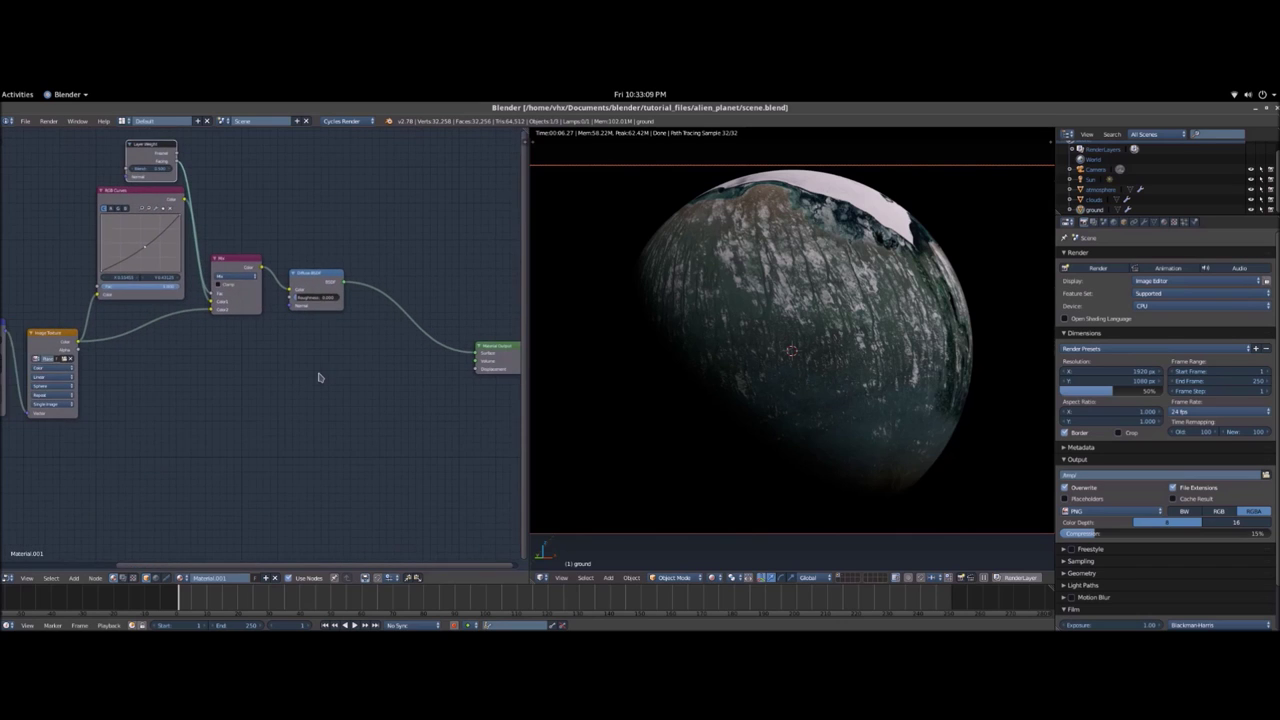
key(shift+a)
click(320, 376)
text(mix)
key(Return)
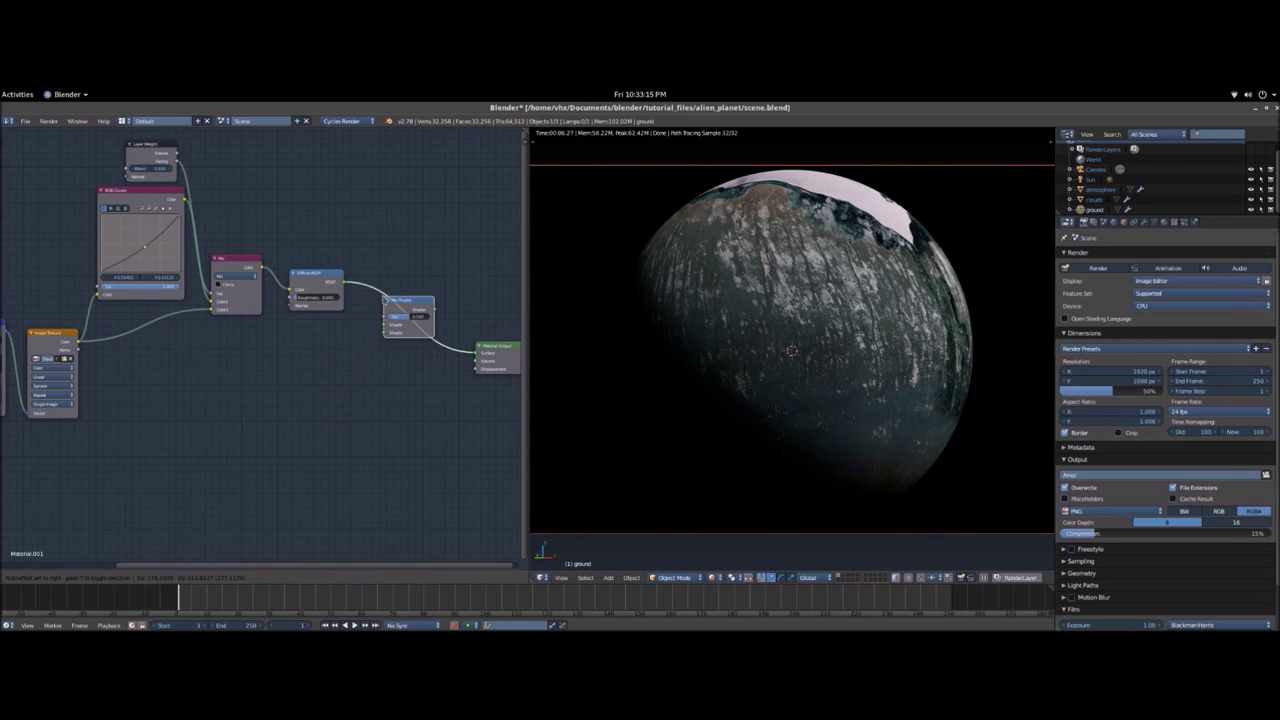
click(374, 336)
- Add a Glossy BSDF node below Diffuse BSDF and connect its BSDF output to the Mix Shader's second Shader input
key(shift+a)
click(350, 382)
text(gloss)
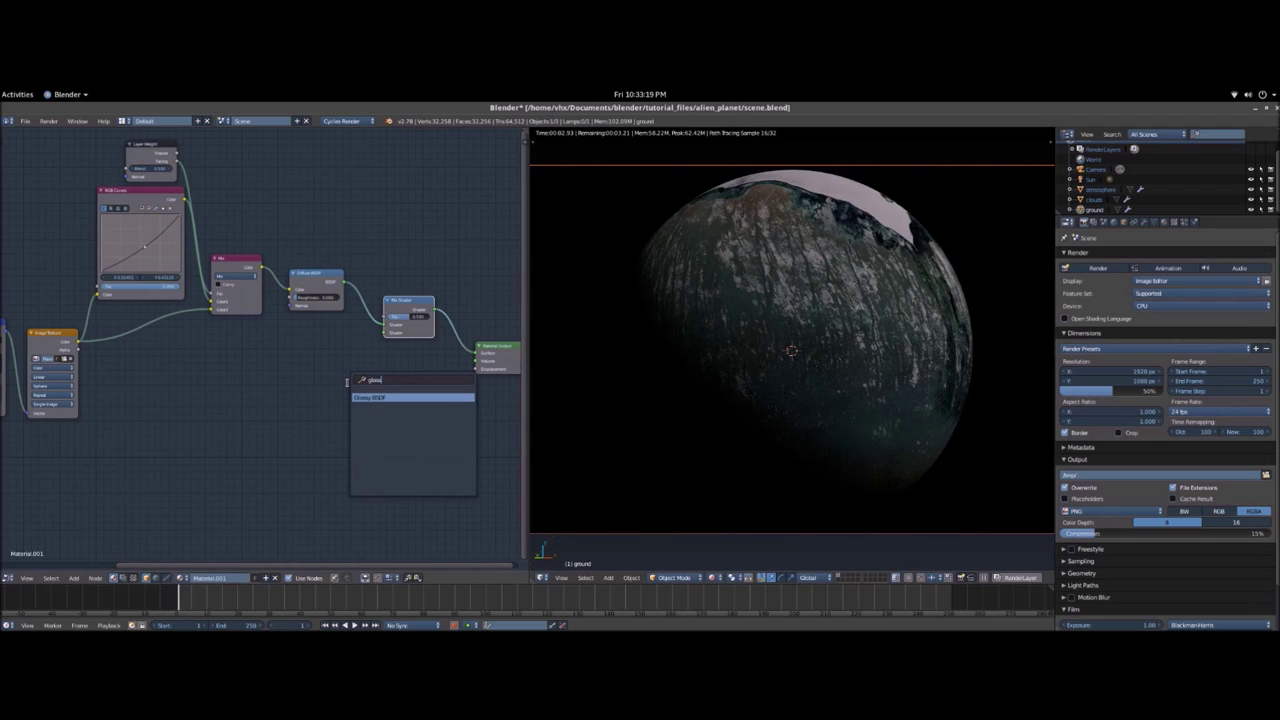
key(Return)
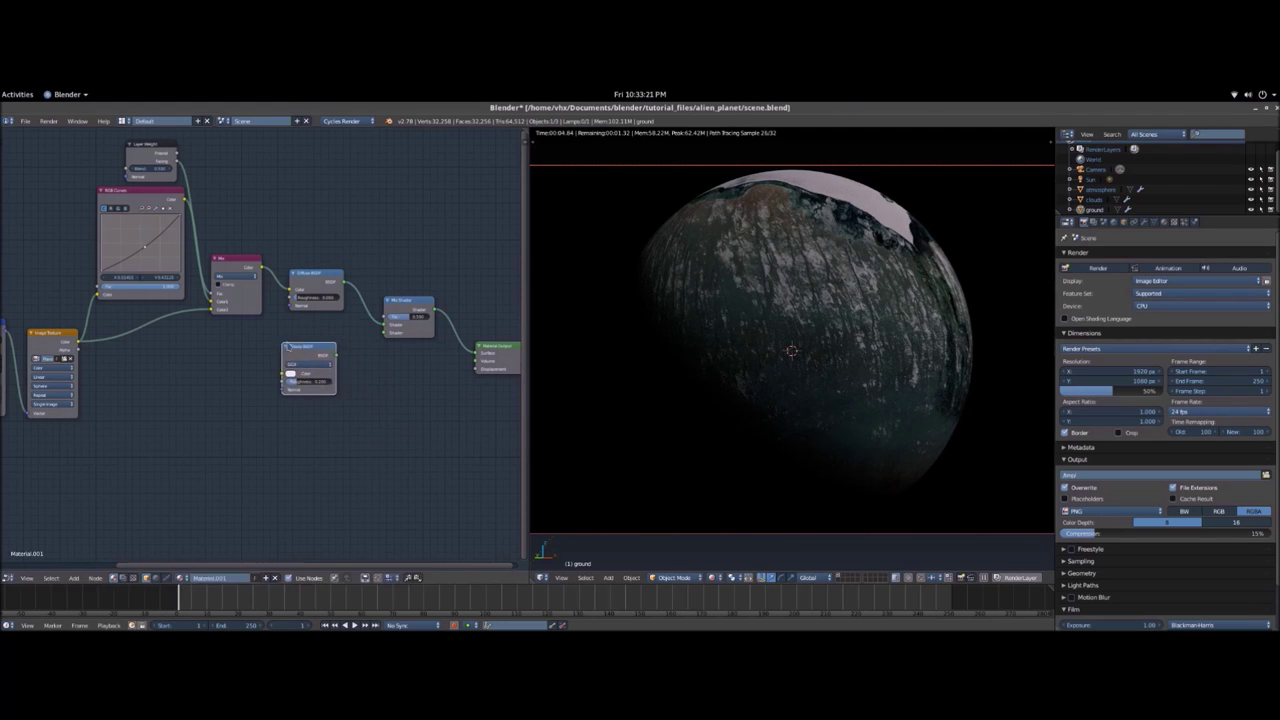
click(340, 356)
drag(336, 355, 386, 331)
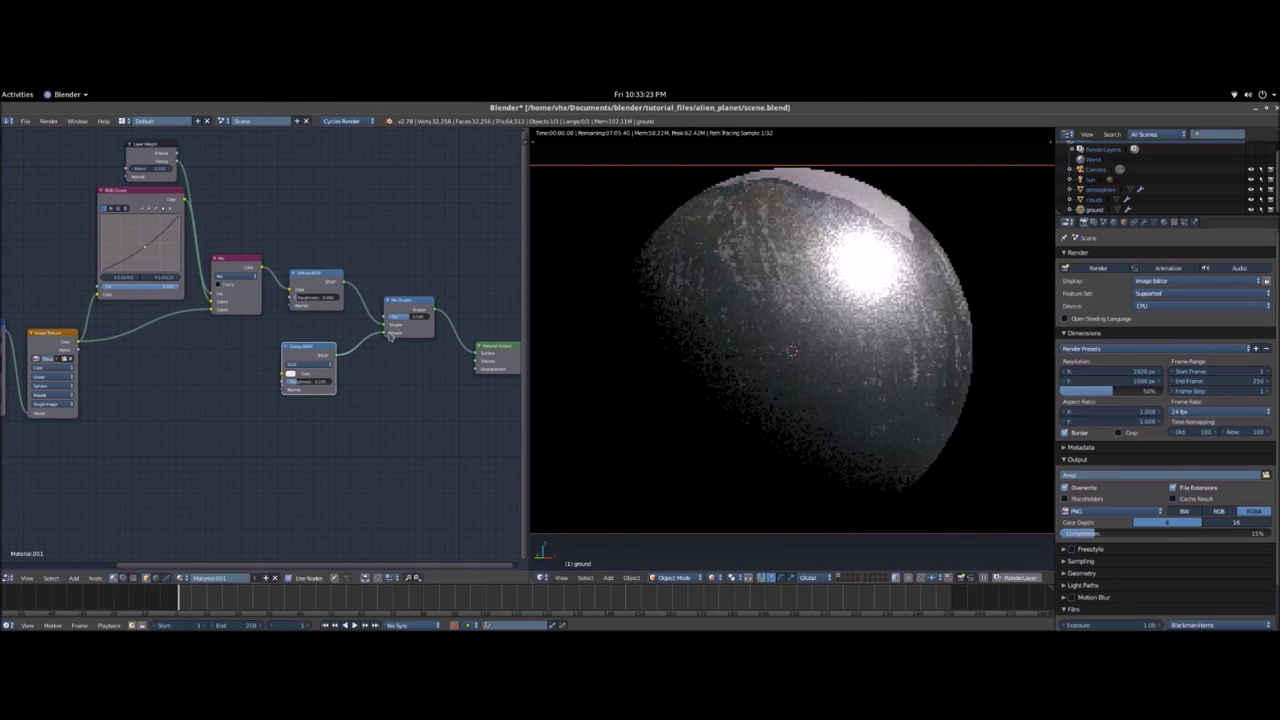
- Return to the camera view and save the scene file
middle_drag(844, 399, 872, 400)
scroll(809, 420, up, 6)
key(KP_0)
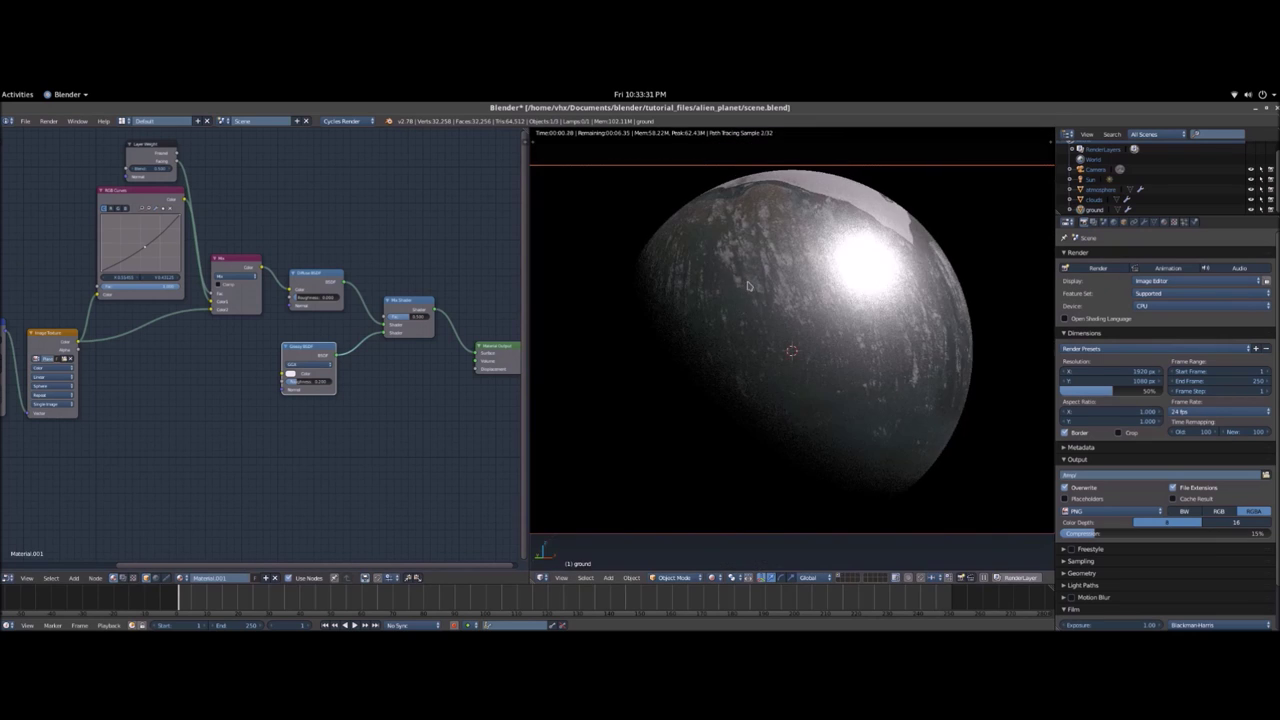
key(ctrl+s)
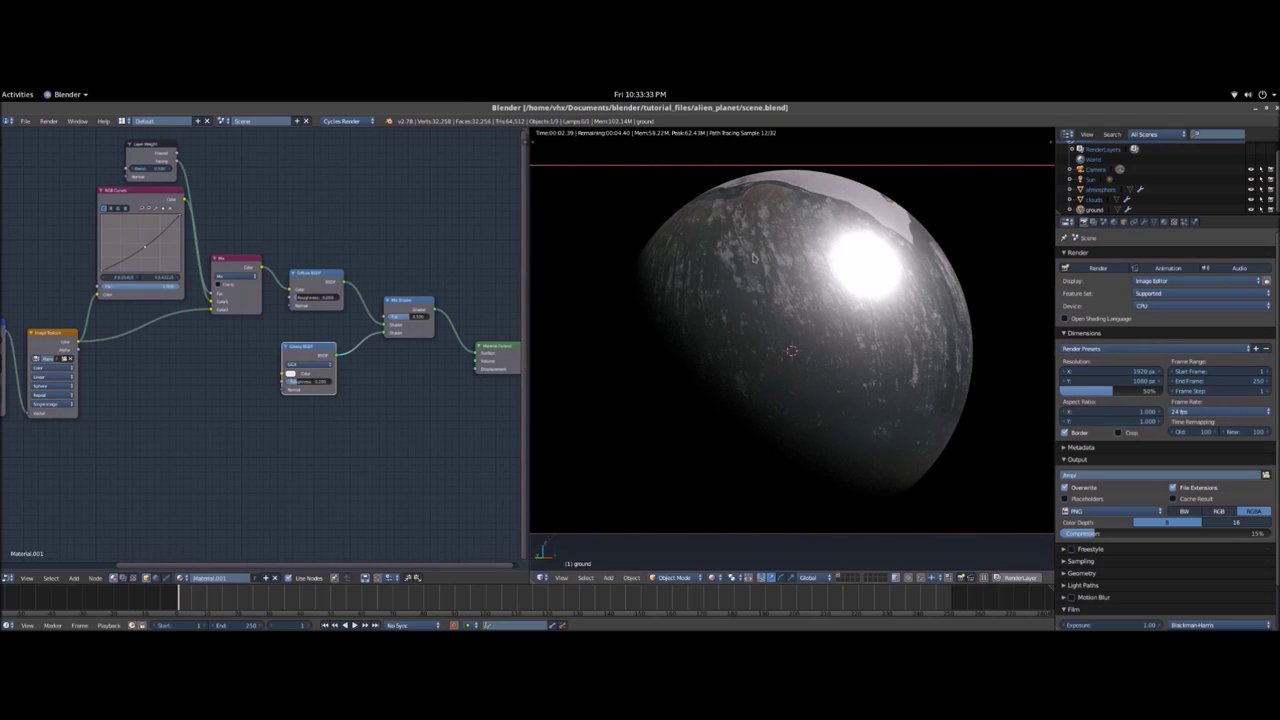
- Add an RGB to BW node next to Image Texture and connect the texture's Color output to its Color input
scroll(357, 394, down, 2)
scroll(360, 395, up, 4)
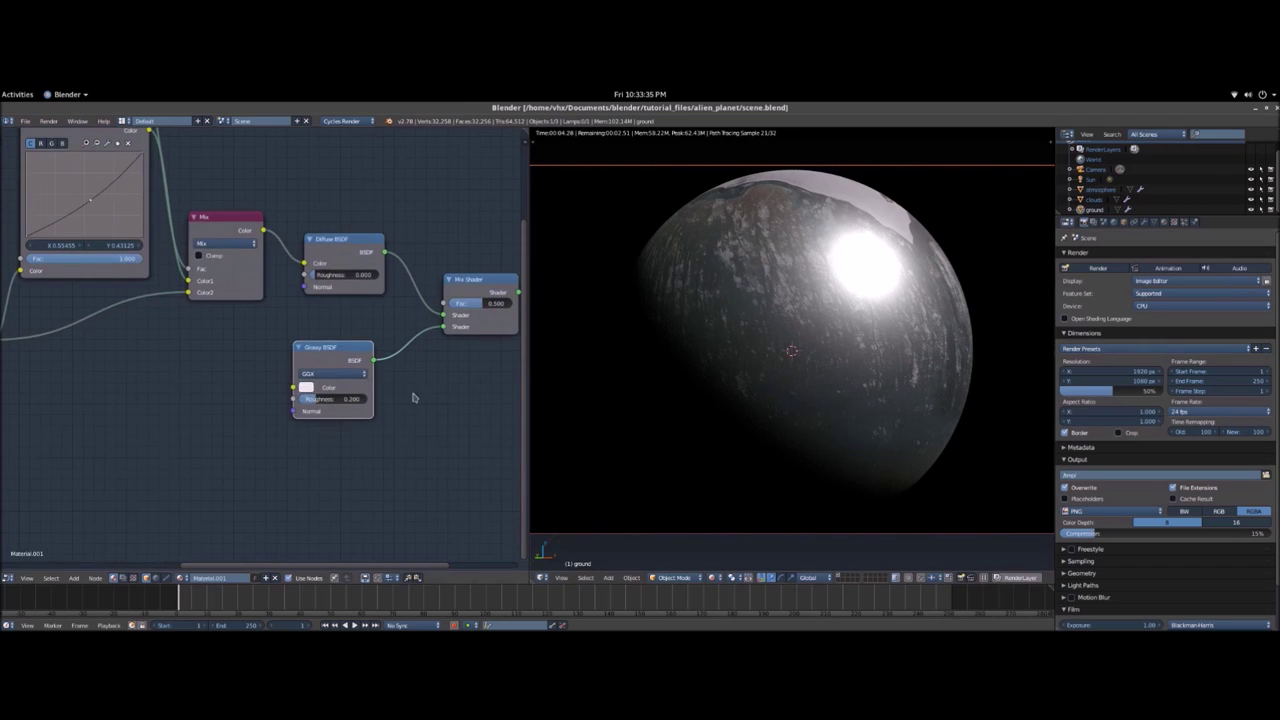
middle_drag(452, 305, 374, 352)
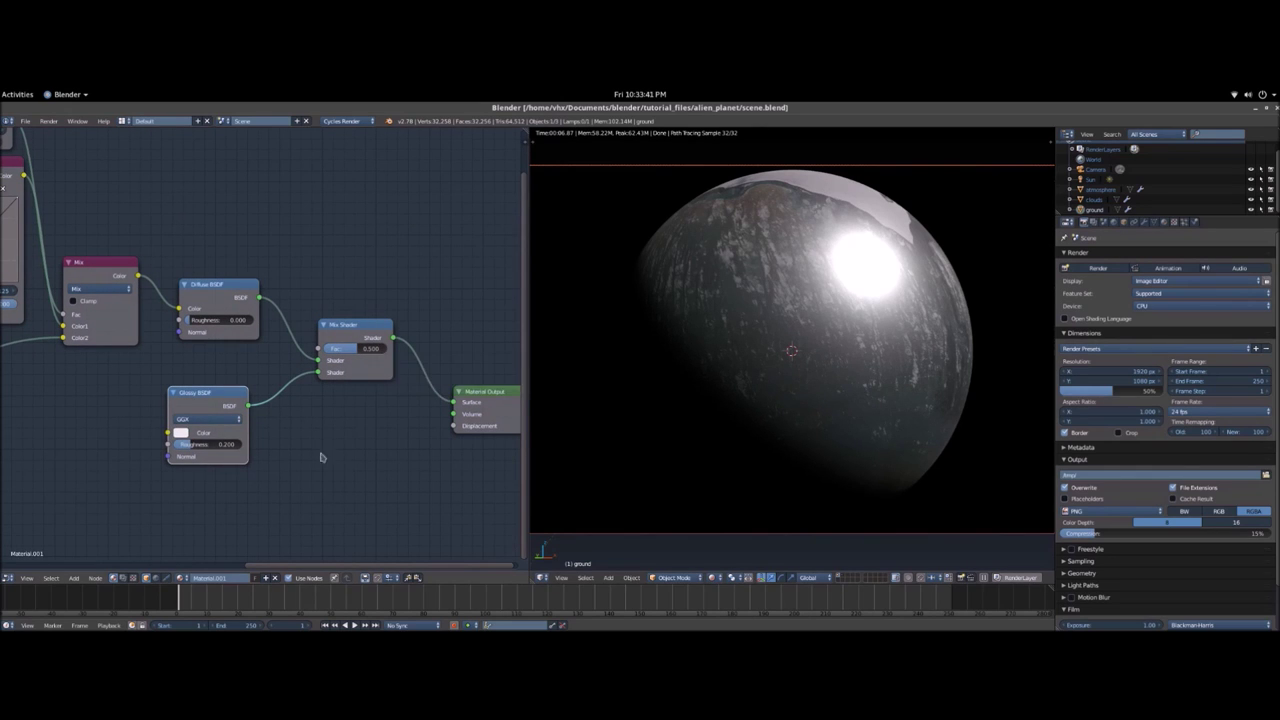
middle_drag(305, 463, 421, 387)
middle_drag(167, 346, 170, 345)
ctrl+scroll(170, 345, left, 3)
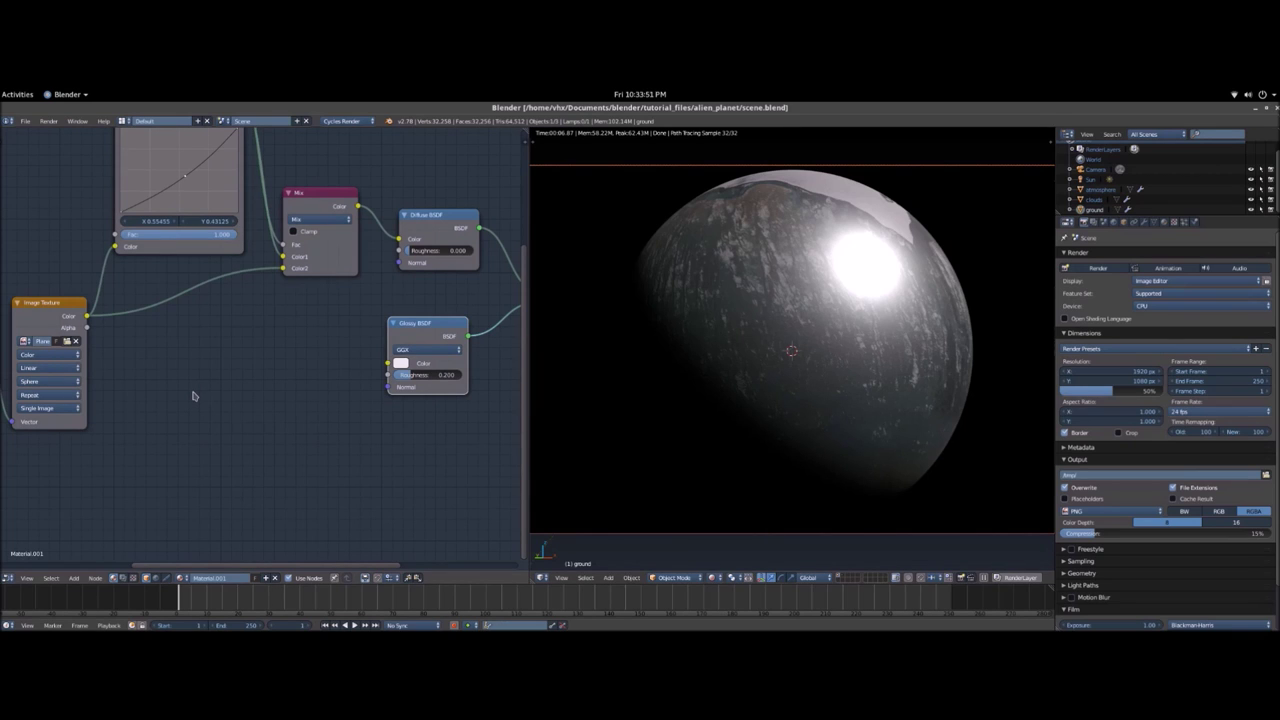
key(shift+a)
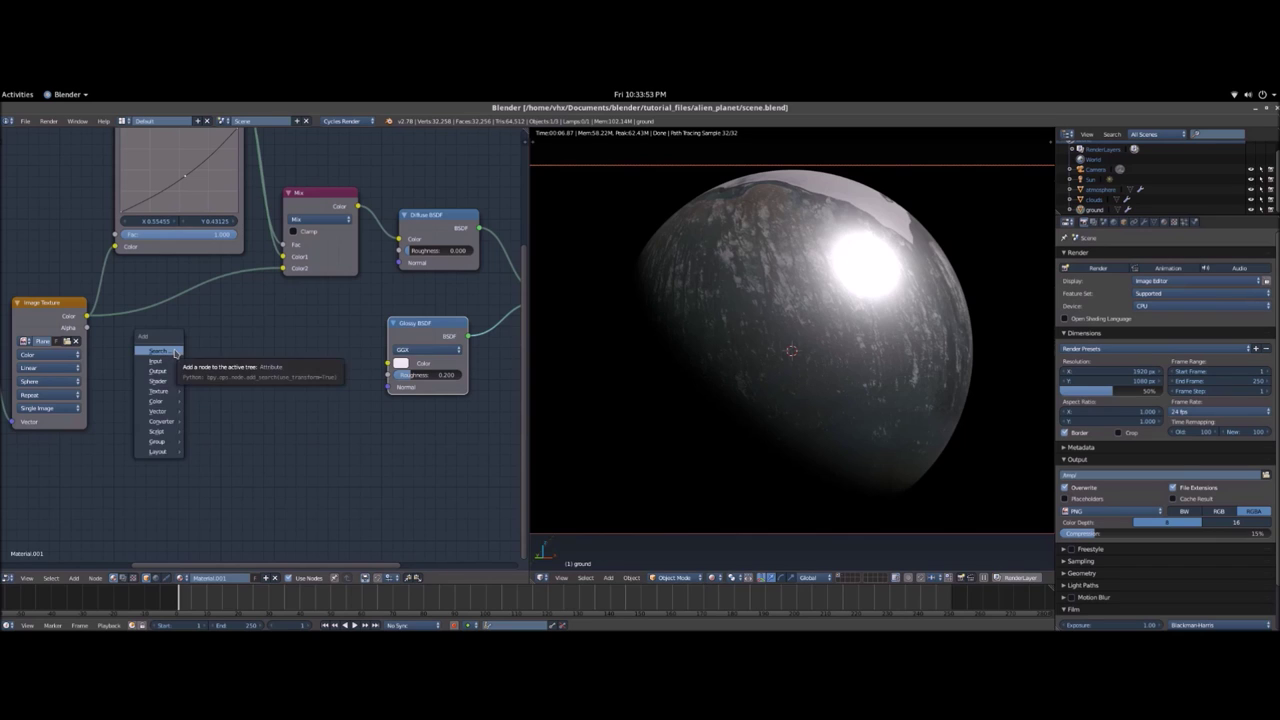
click(175, 352)
text(rg)
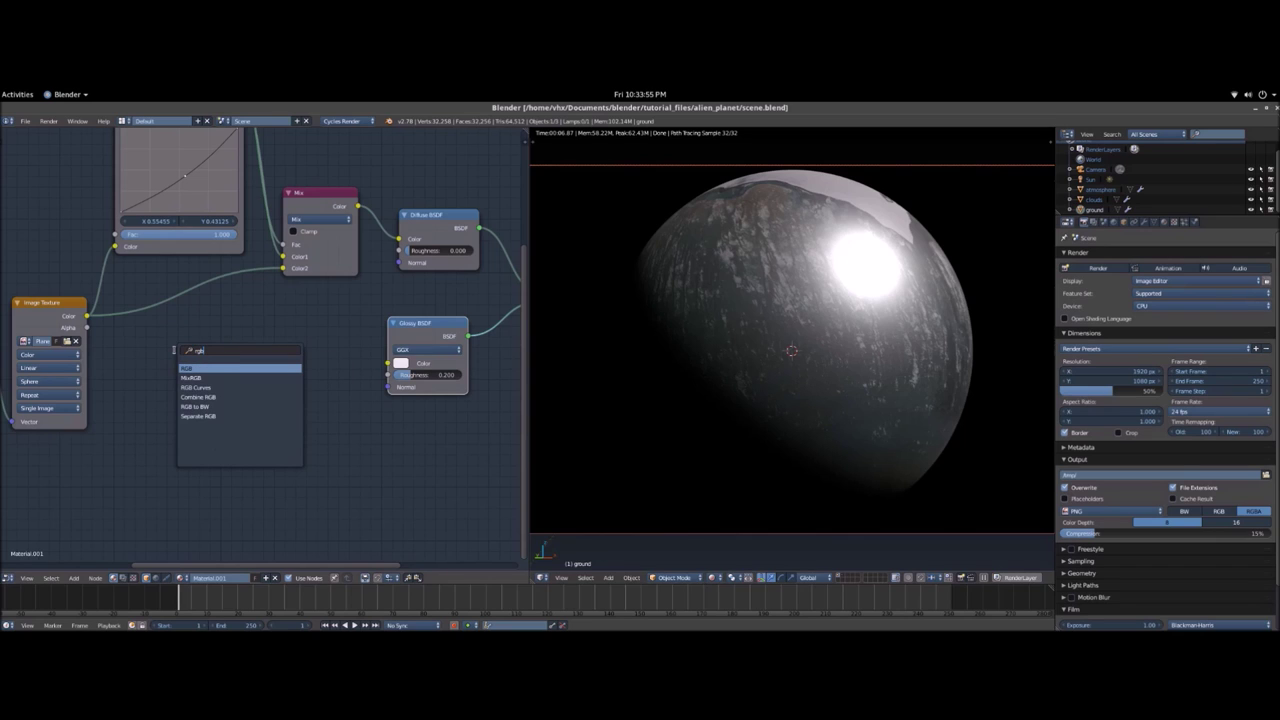
text(b)
key(Down)
key(Down)
key(Down)
key(Down)
key(Return)
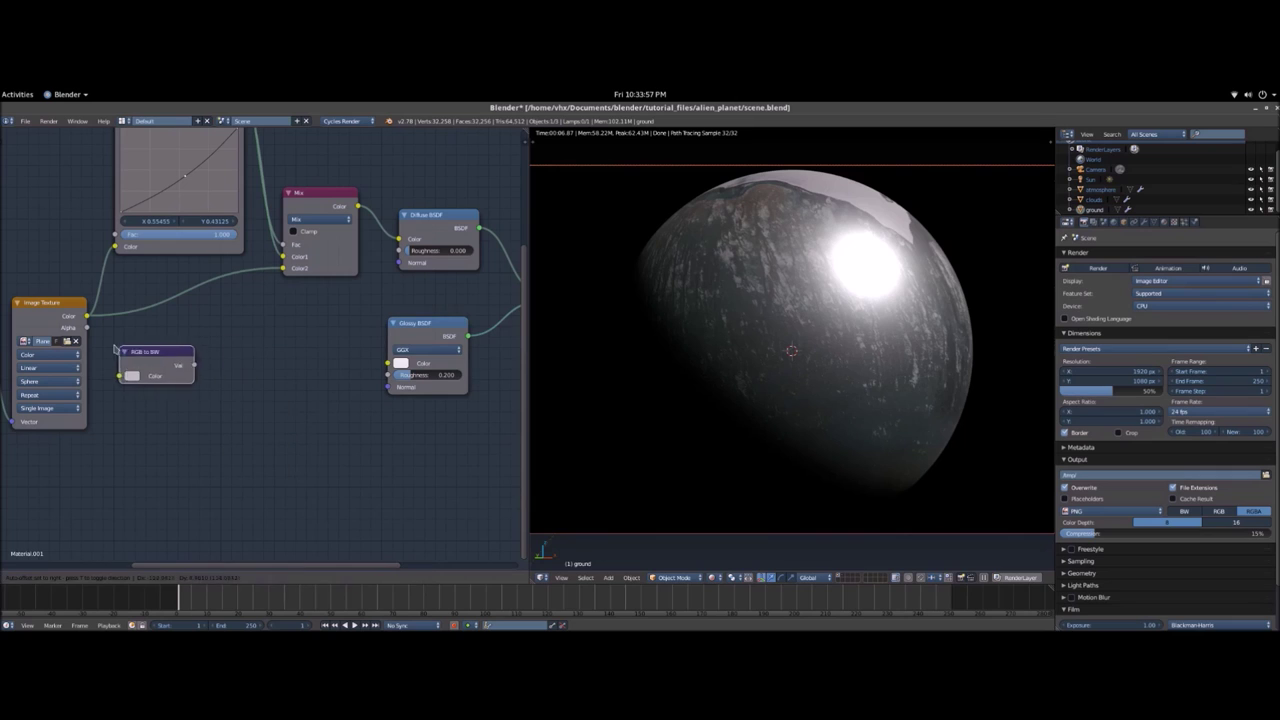
click(190, 381)
drag(89, 316, 192, 408)
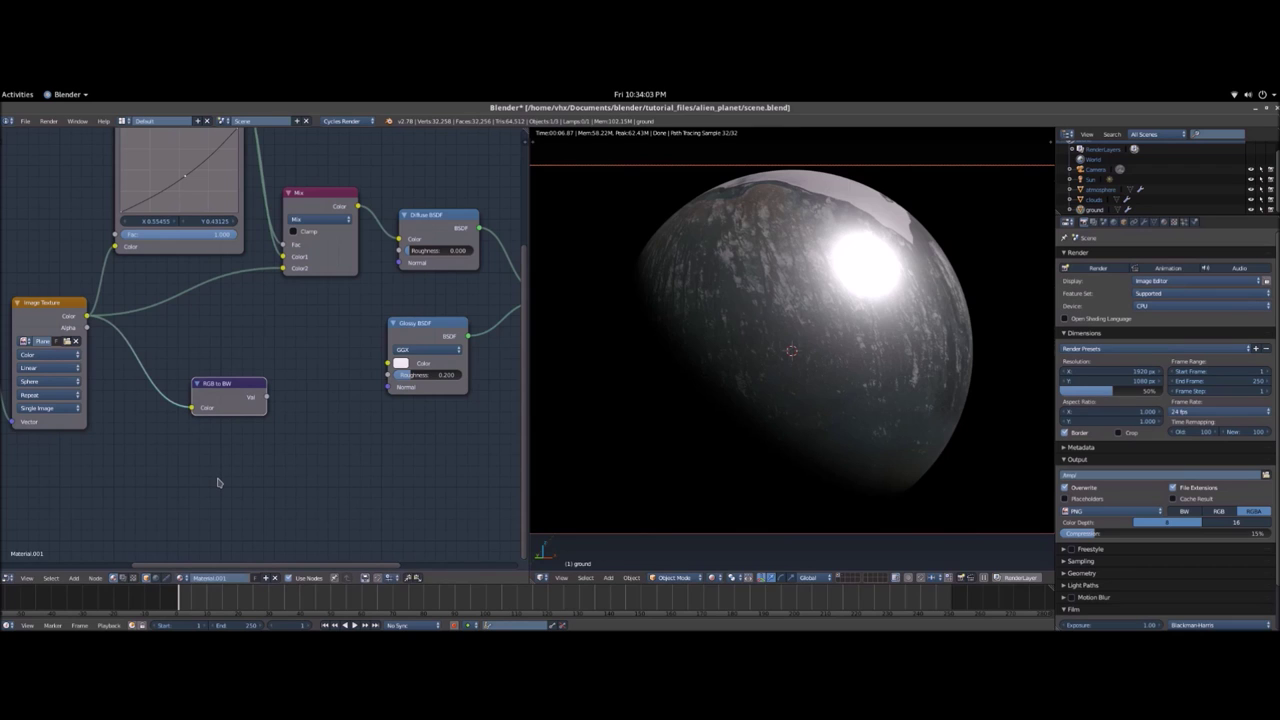
- Shift RGB to BW closer to the texture, add a ColorRamp node after it, and connect Val to the ramp's Fac
drag(242, 390, 191, 376)
key(shift+a)
click(191, 376)
text(ramp)
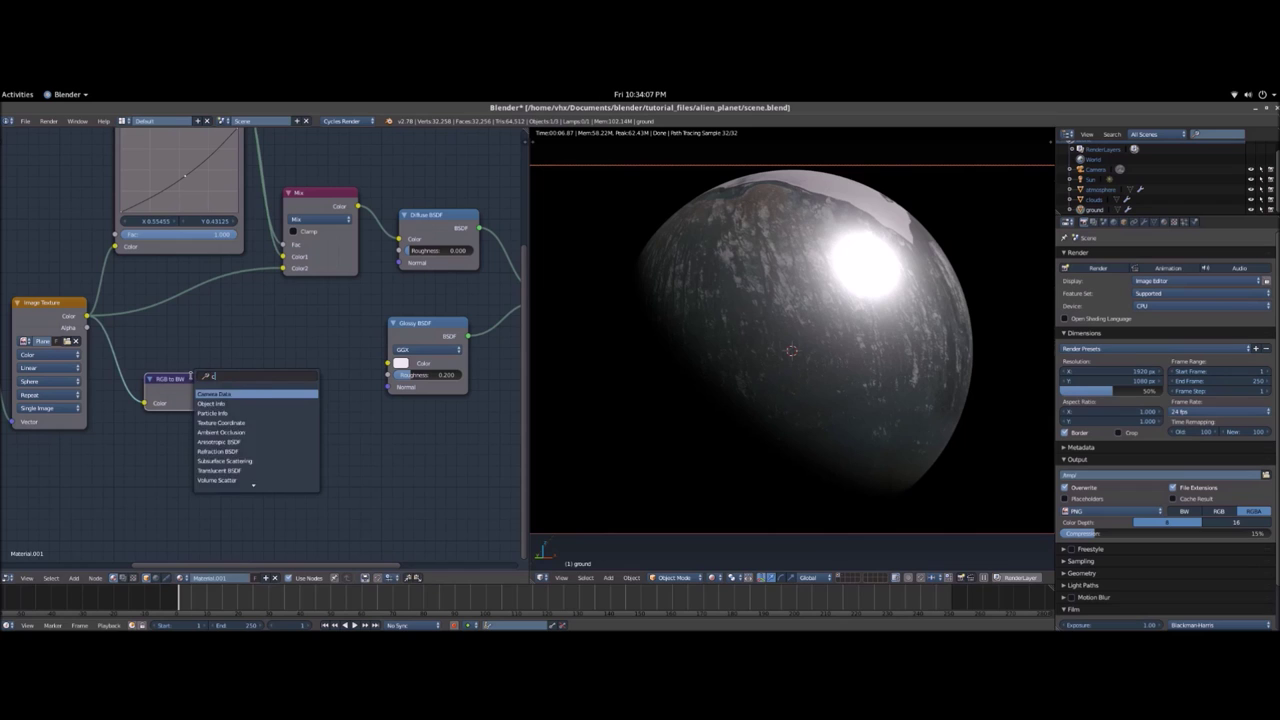
key(Return)
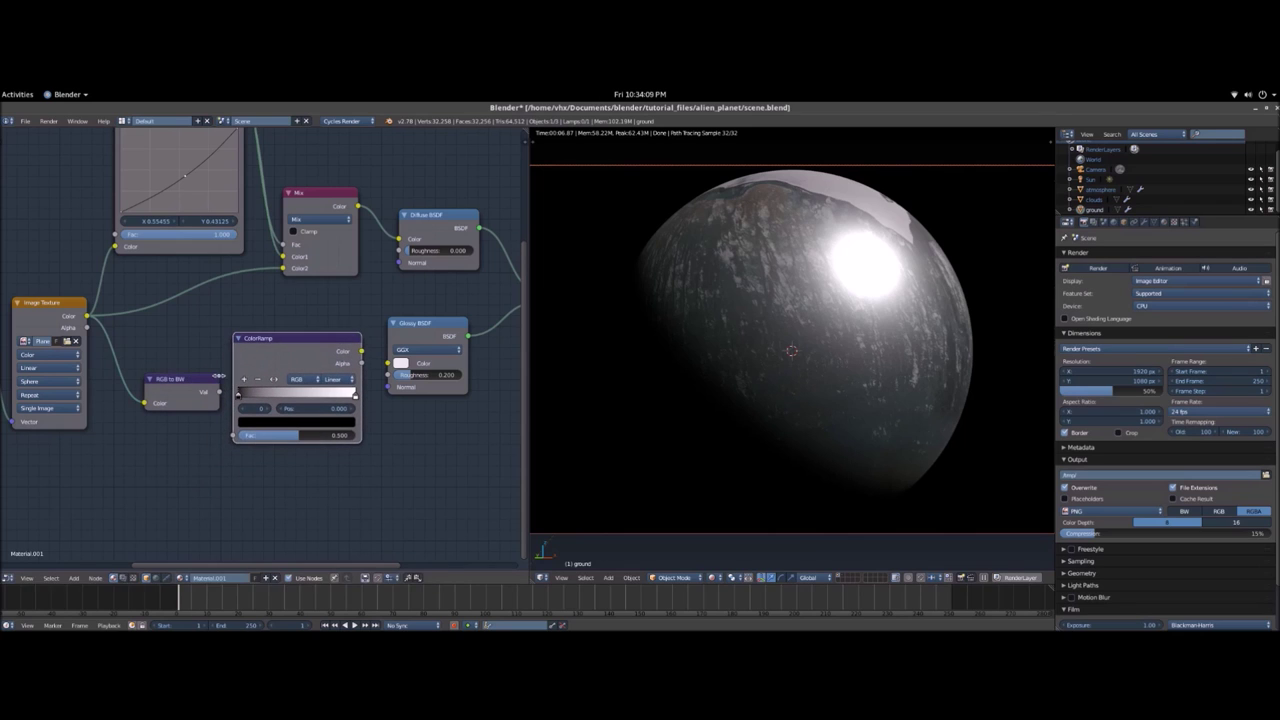
drag(221, 393, 238, 438)
- Connect the ColorRamp's Color output to the Mix Shader's Fac and save the scene file
middle_drag(438, 458, 339, 485)
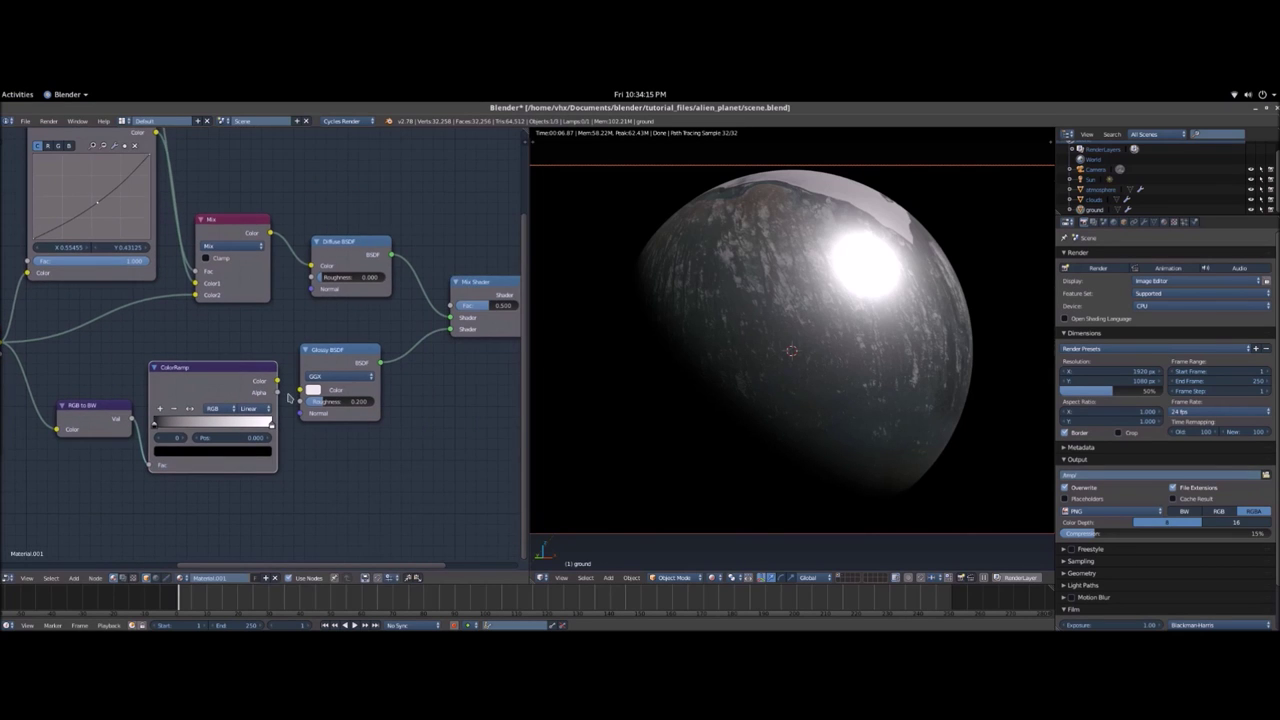
drag(278, 384, 450, 305)
middle_drag(904, 371, 895, 397)
scroll(894, 386, up, 4)
key(ctrl+s)
click(895, 397)
- Preview the ColorRamp output directly on the planet and try shifting its black and white stops
middle_drag(370, 444, 341, 403)
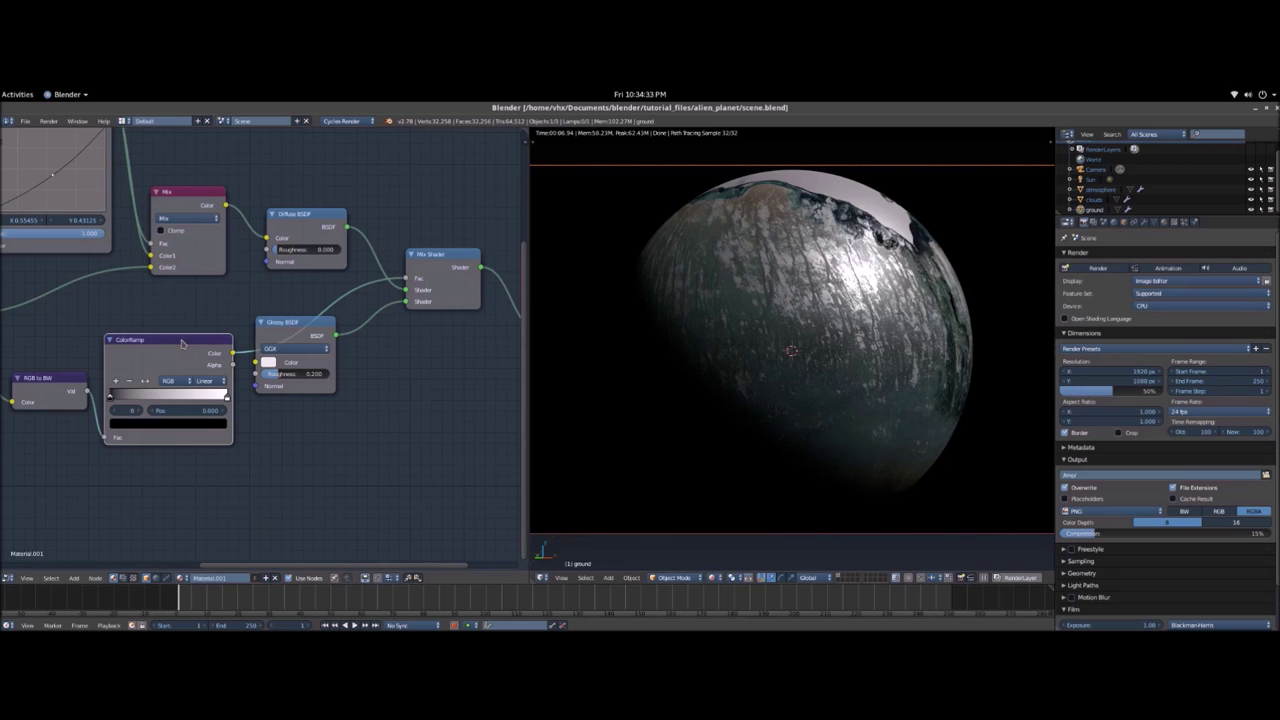
ctrl+shift+click(182, 344)
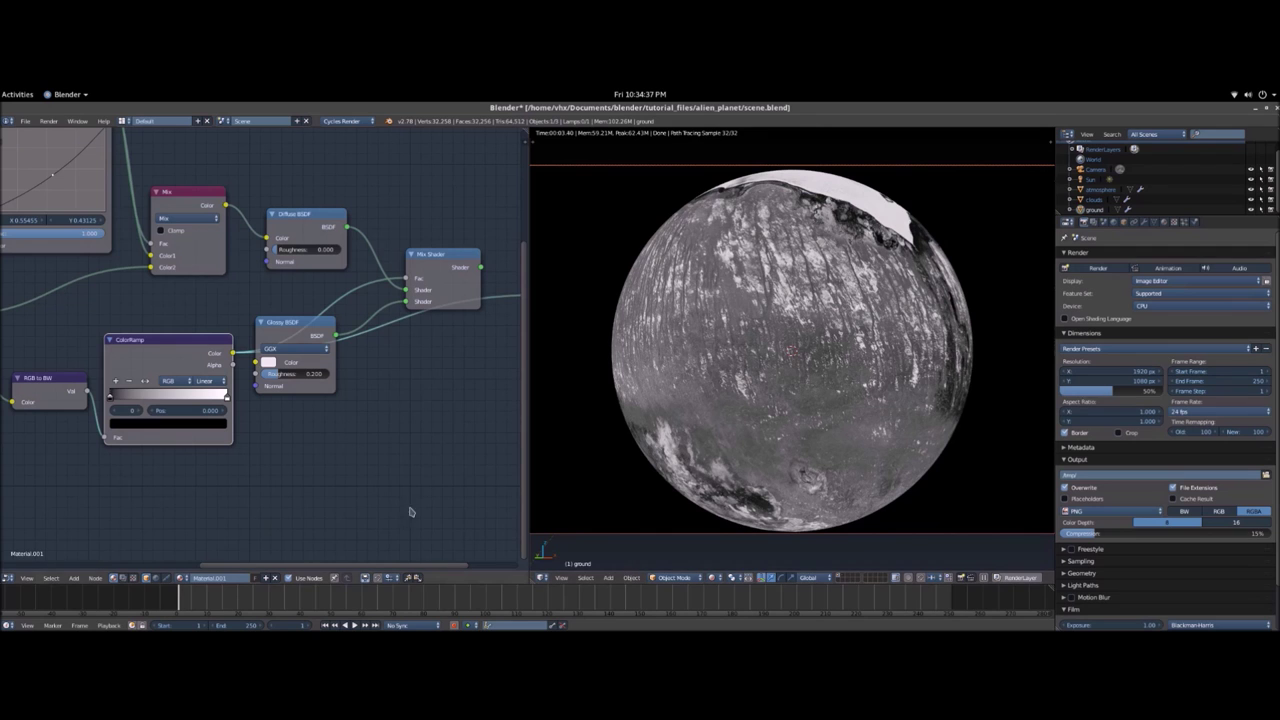
mouse_move(112, 395)
mouse_down()
mouse_move(148, 400)
mouse_move(110, 398)
mouse_up()
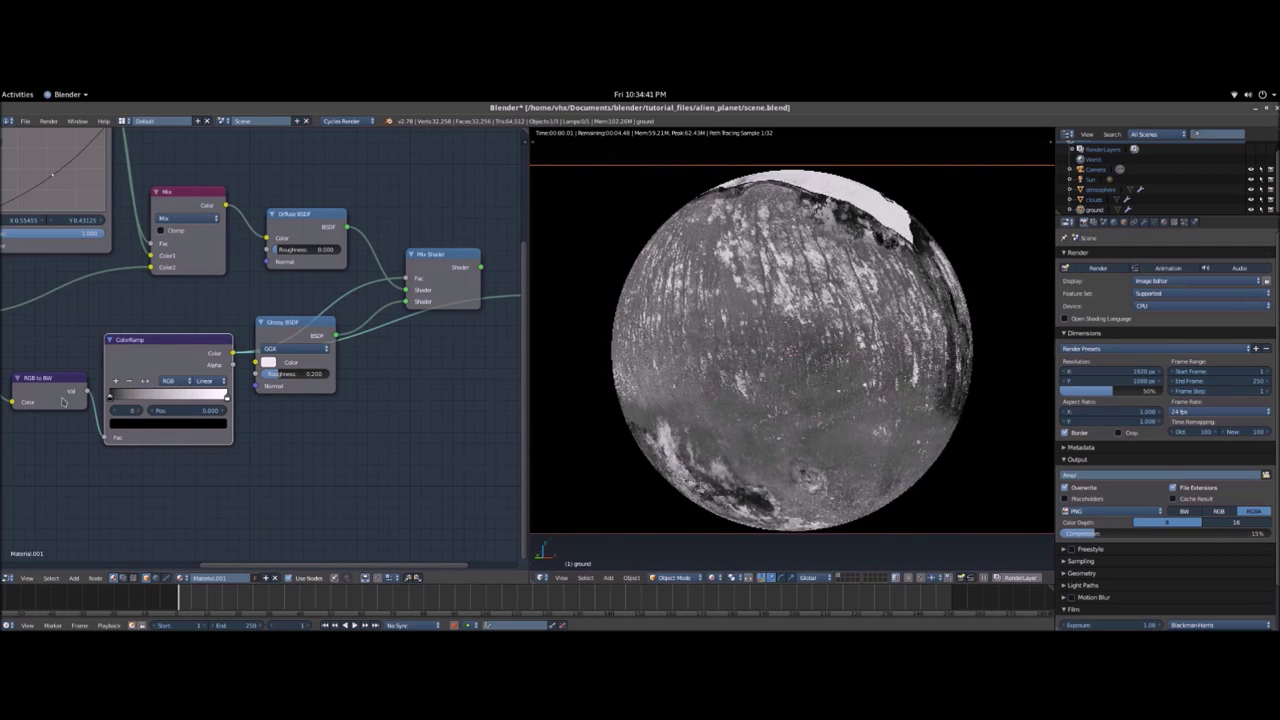
click(222, 396)
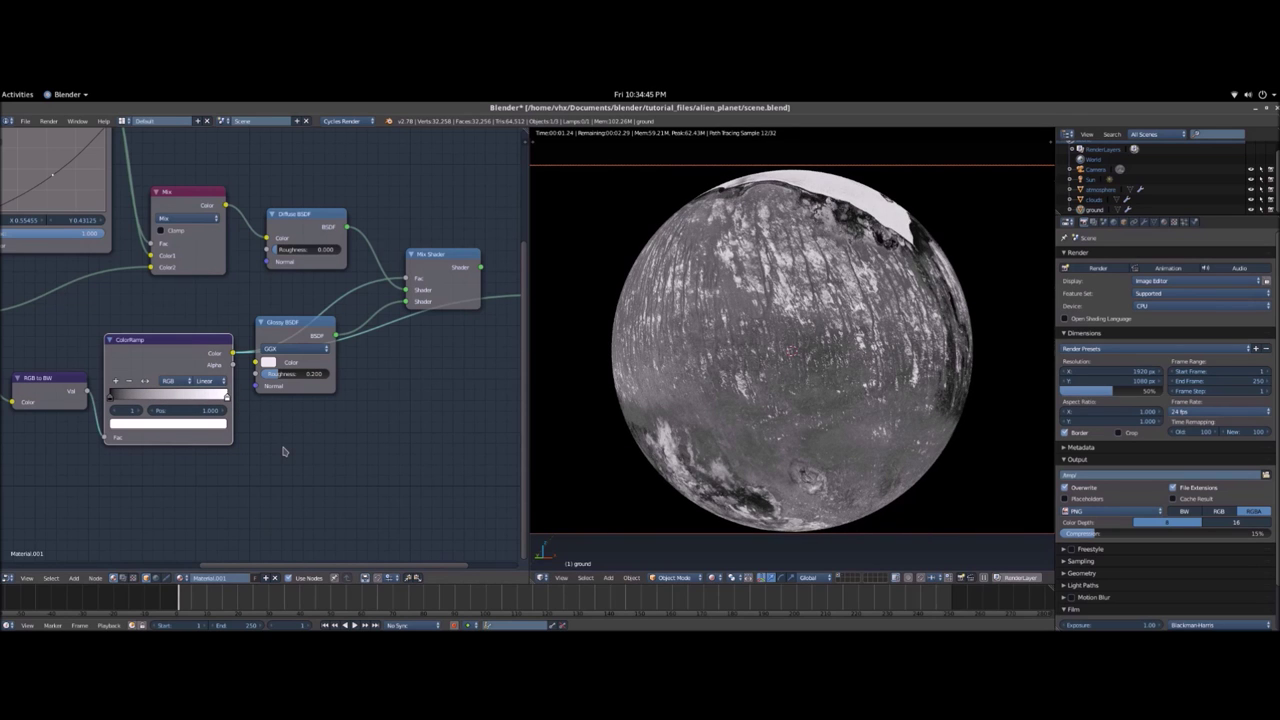
mouse_move(224, 396)
mouse_down()
mouse_move(191, 396)
mouse_move(228, 397)
mouse_up()
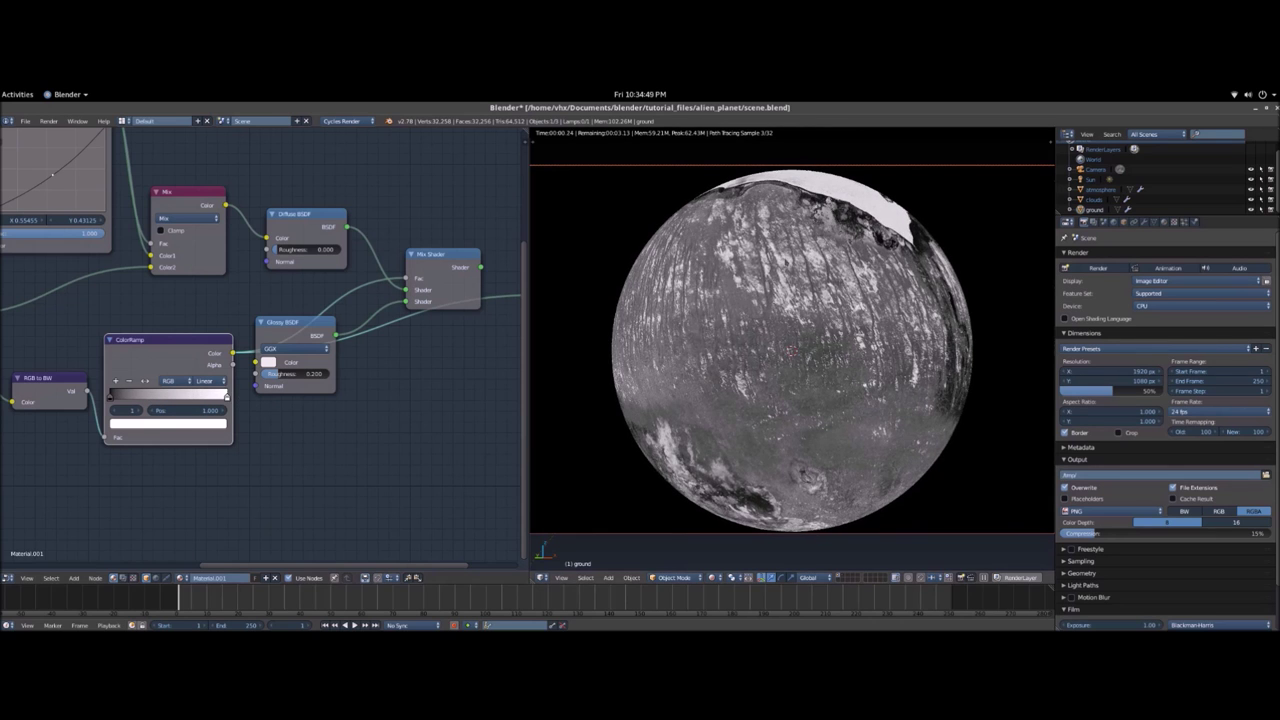
middle_drag(903, 250, 877, 307)
scroll(794, 279, up, 5)
middle_drag(794, 279, 818, 342)
scroll(818, 342, down, 4)
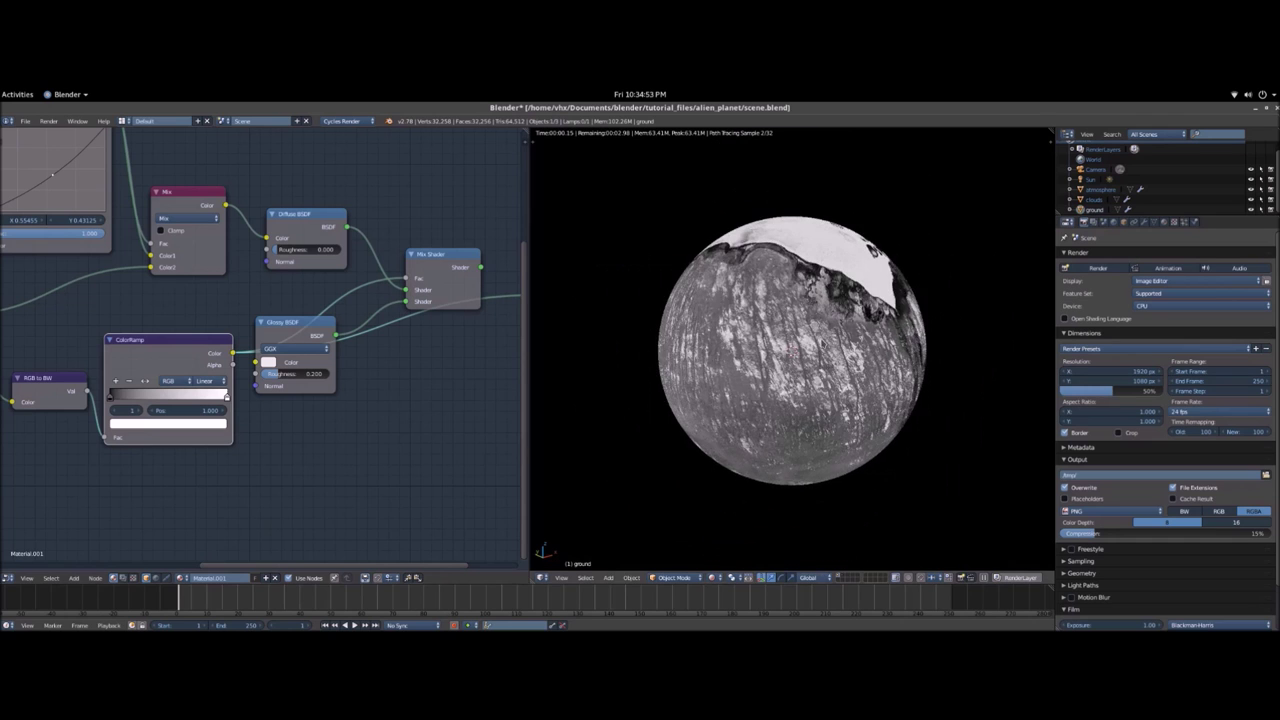
key(KP_0)
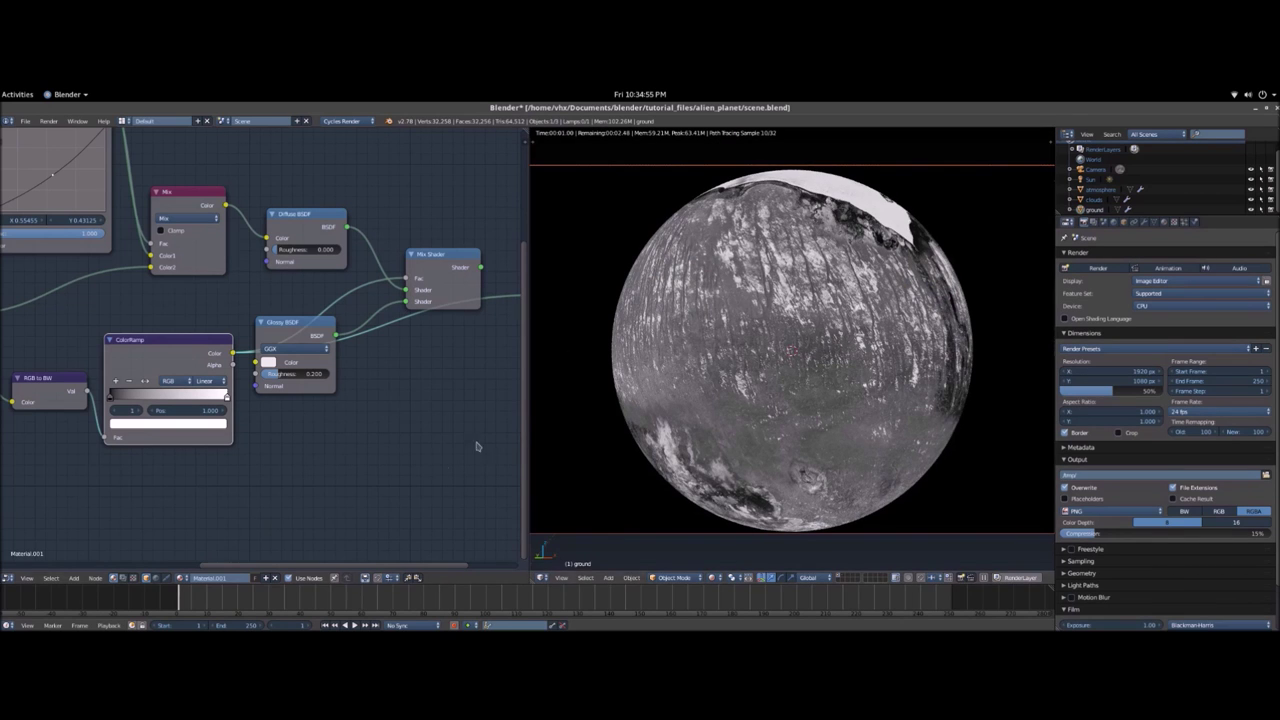
- Set the ColorRamp's interpolation to Ease
scroll(320, 442, up, 4)
middle_drag(306, 440, 400, 421)
scroll(414, 408, down, 3)
click(273, 371)
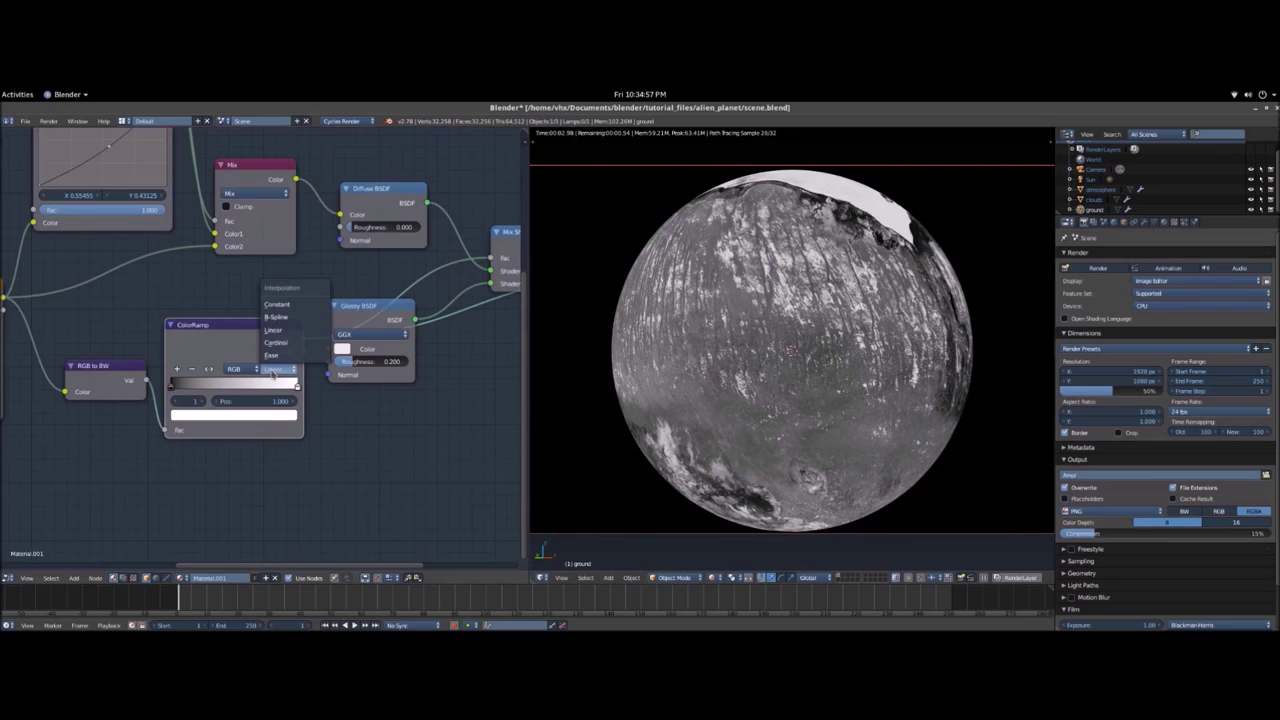
click(271, 355)
- Try raising the mask contrast by moving the ColorRamp's white stop to about 0.69
mouse_move(296, 386)
mouse_down()
mouse_move(224, 390)
mouse_move(289, 385)
mouse_up()
click(293, 373)
click(293, 372)
drag(290, 385, 351, 397)
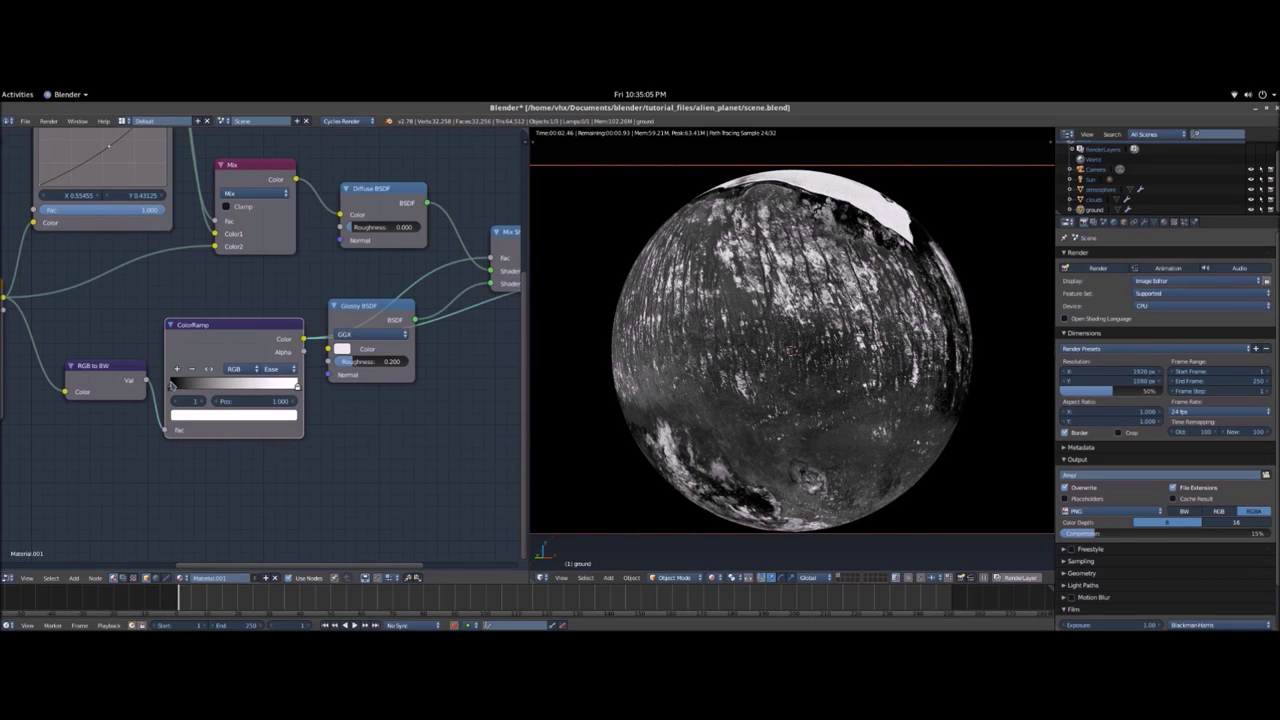
drag(292, 386, 258, 386)
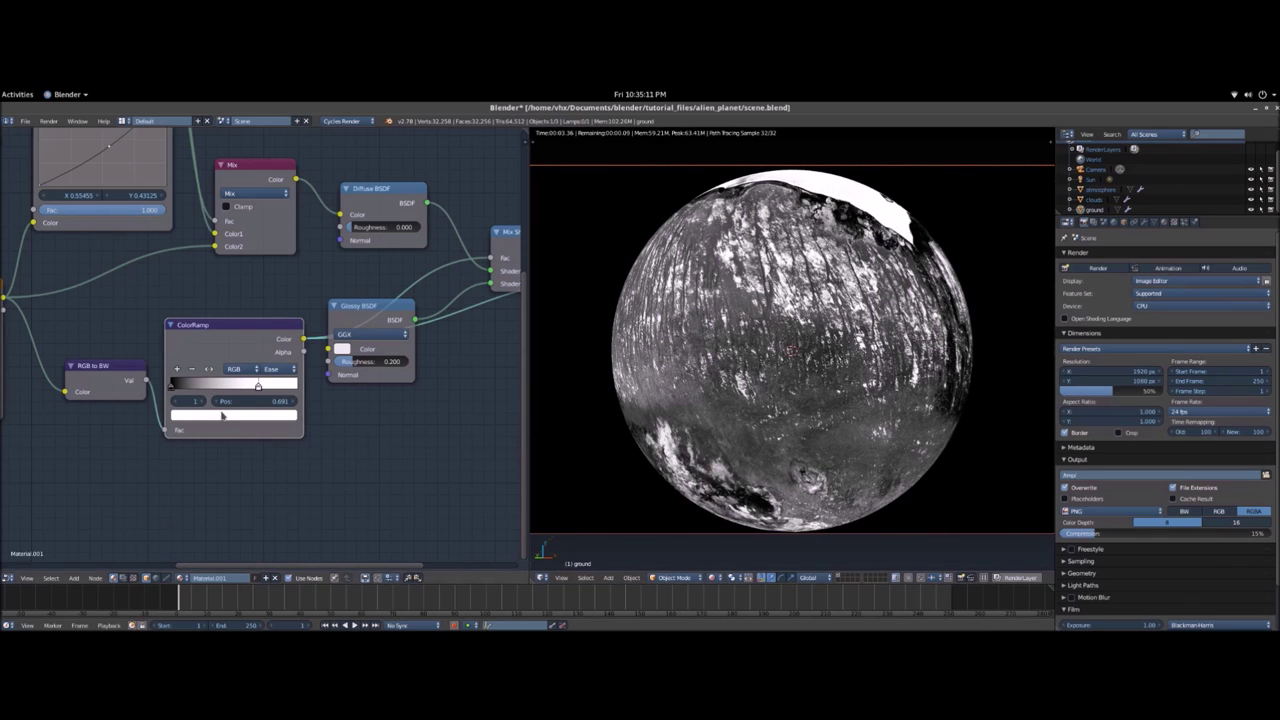
- Flip the ColorRamp to run from white to black and set the black stop's position to 0.041
drag(260, 393, 174, 383)
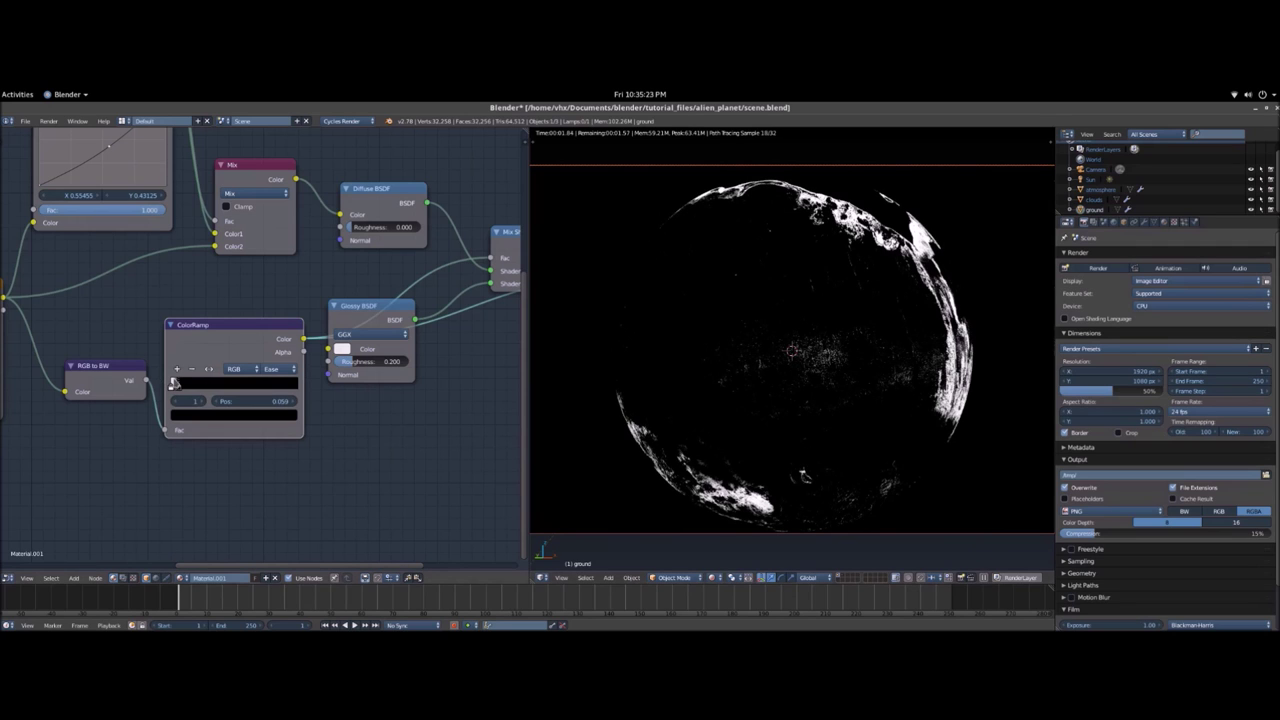
drag(172, 384, 171, 384)
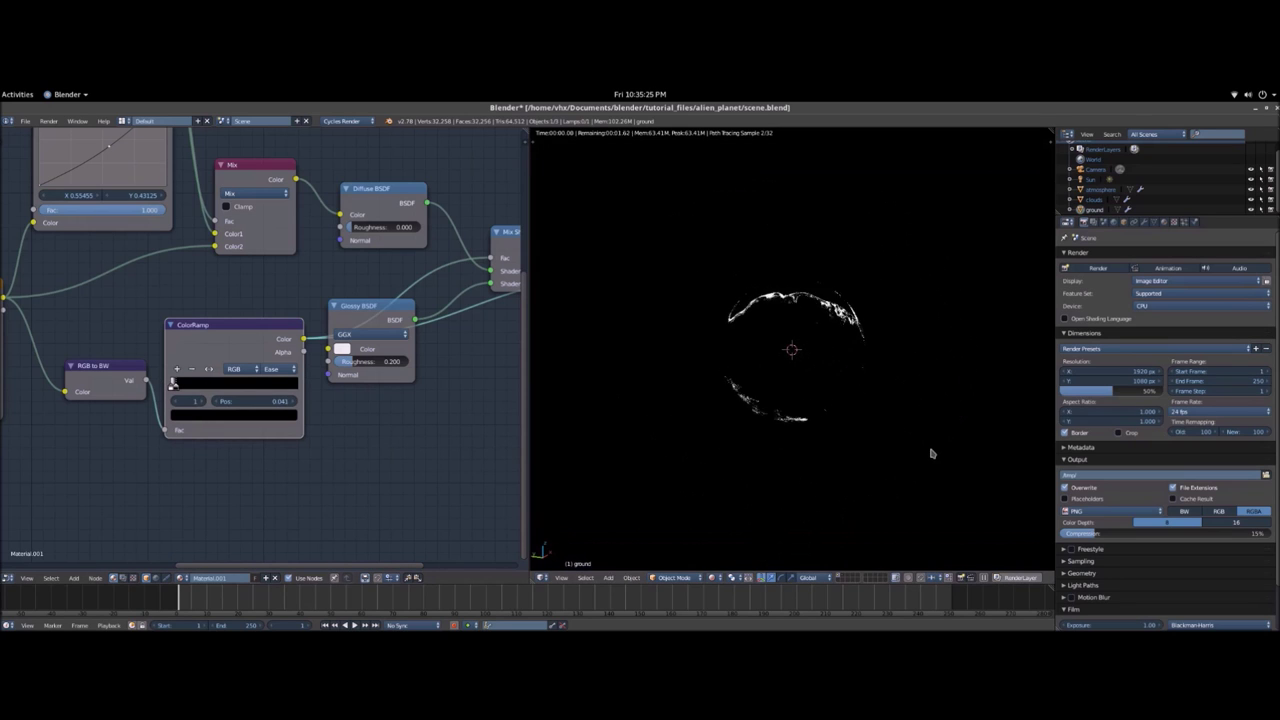
- Examine the black-and-white mask on the planet from several angles and distances
middle_drag(876, 468, 997, 477)
scroll(846, 437, up, 2)
middle_drag(823, 446, 866, 466)
scroll(846, 437, up, 2)
middle_drag(765, 510, 878, 396)
scroll(948, 386, down, 5)
scroll(775, 460, up, 3)
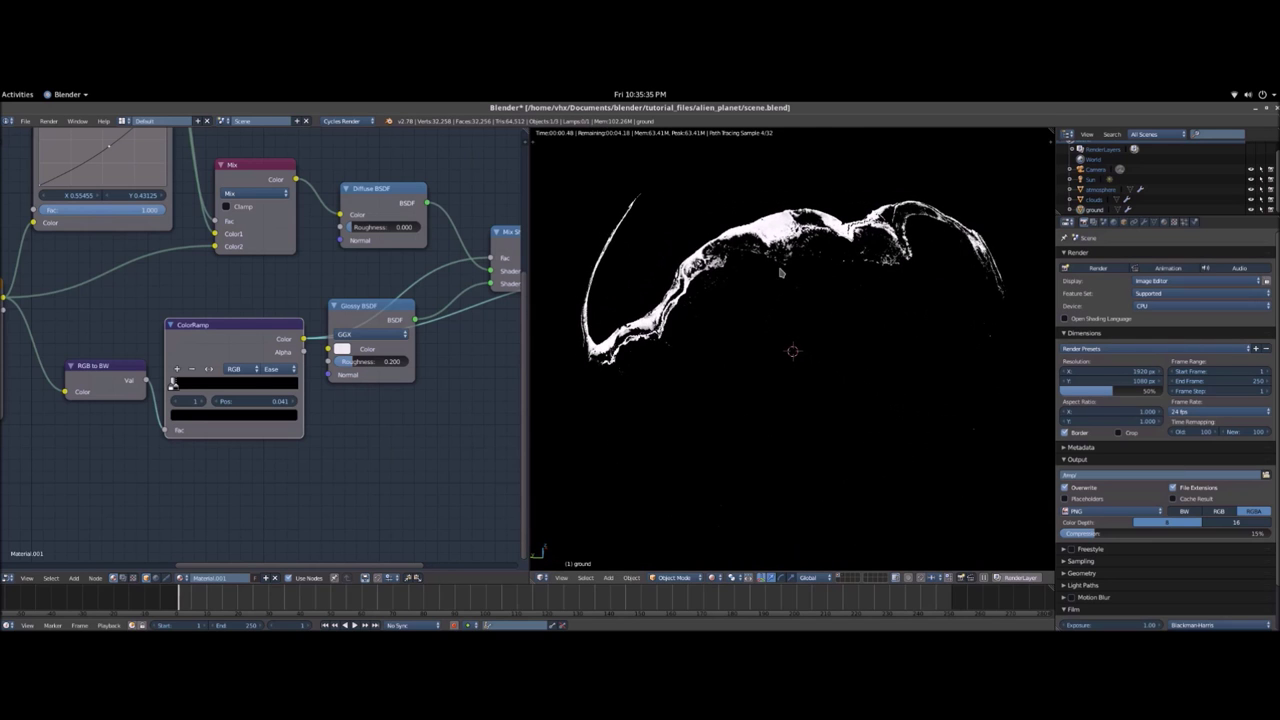
- Delete the Viewer node and connect the Mix Shader output to the Material Output's Surface input
scroll(760, 299, up, 2)
mouse_move(760, 300)
middle_down()
mouse_move(760, 329)
mouse_move(741, 289)
middle_up()
scroll(760, 328, down, 4)
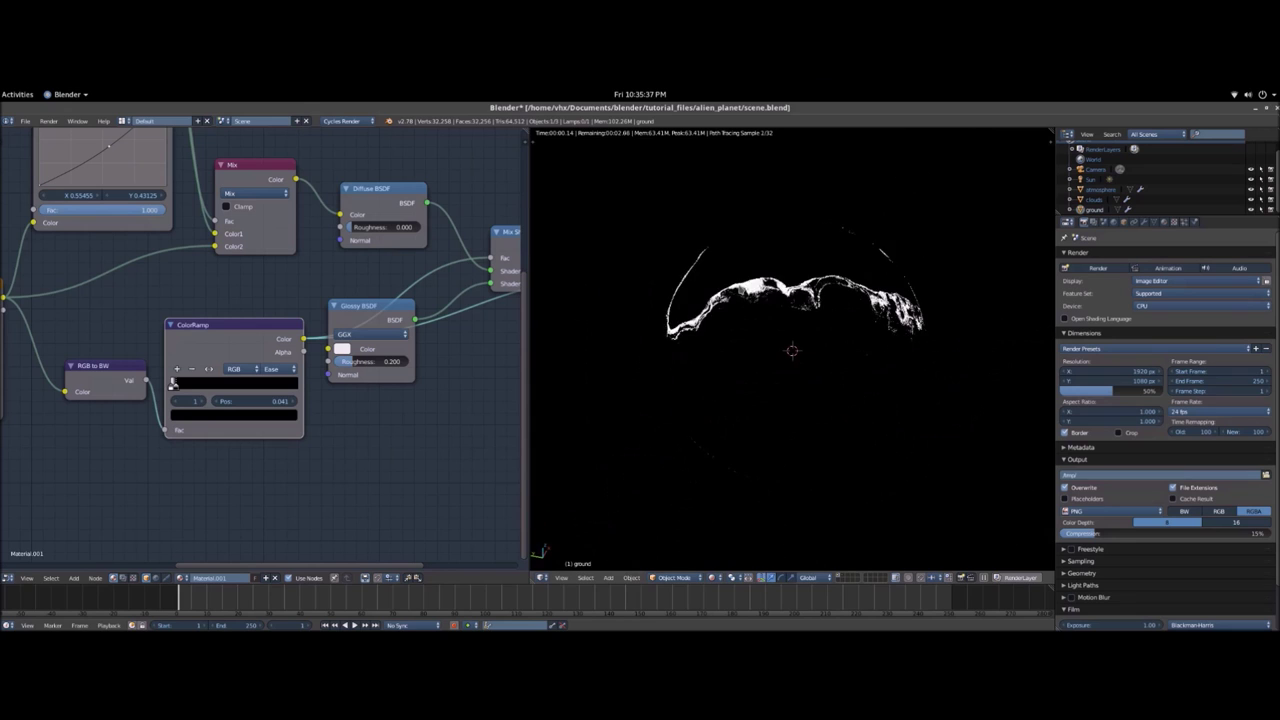
key(KP_0)
middle_drag(515, 245, 309, 265)
click(402, 300)
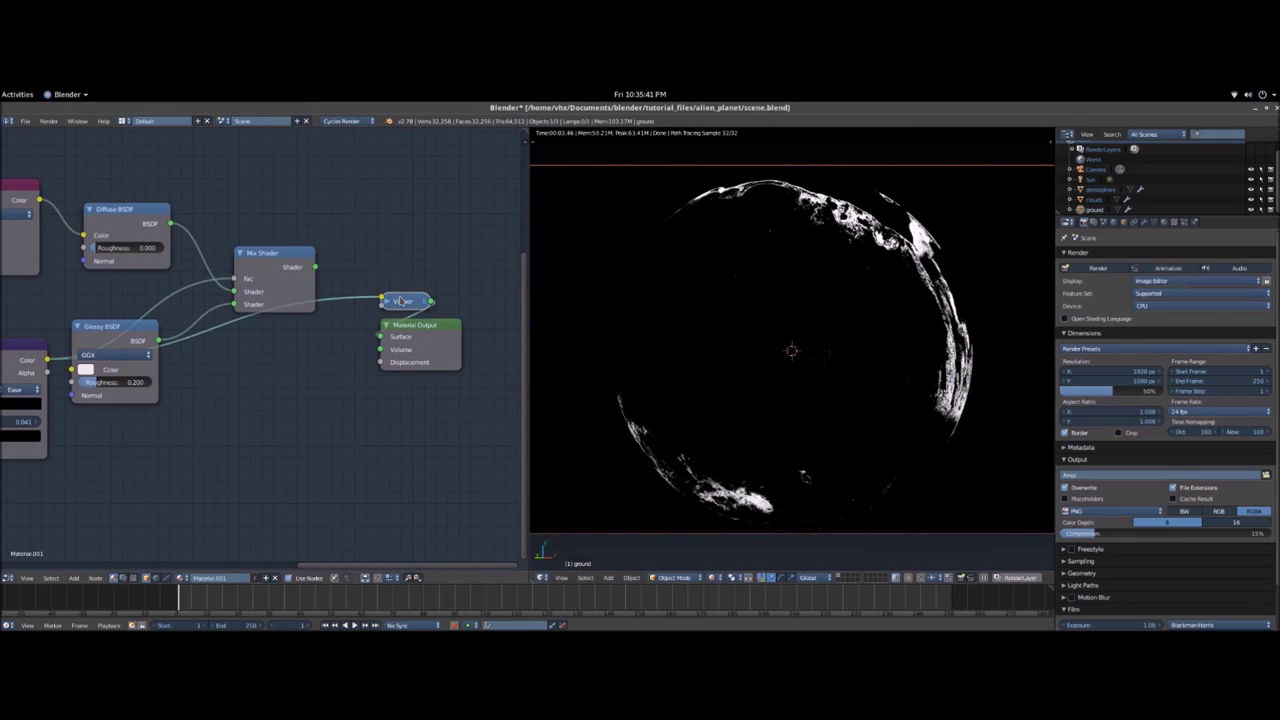
key(x)
drag(316, 266, 382, 340)
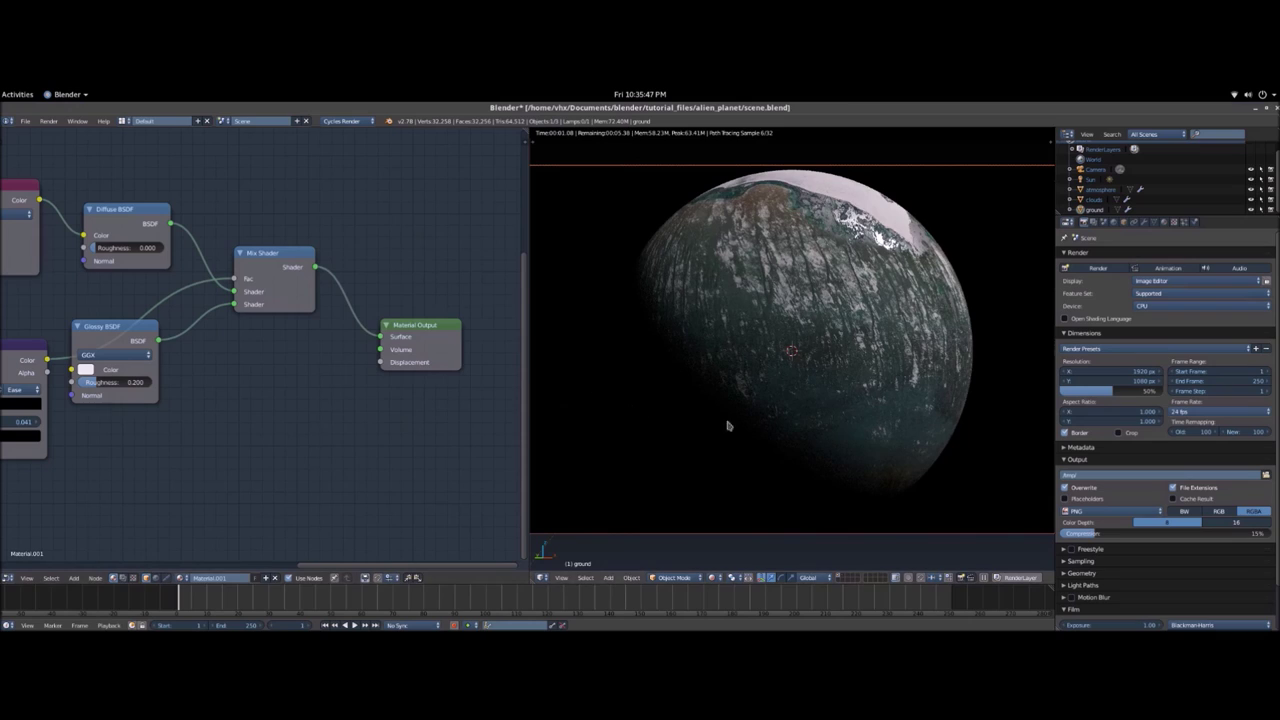
- Move the Glossy BSDF node down, clear of the link between the ColorRamp and the Mix Shader
middle_drag(845, 433, 803, 446)
middle_drag(817, 400, 838, 470)
scroll(800, 446, up, 4)
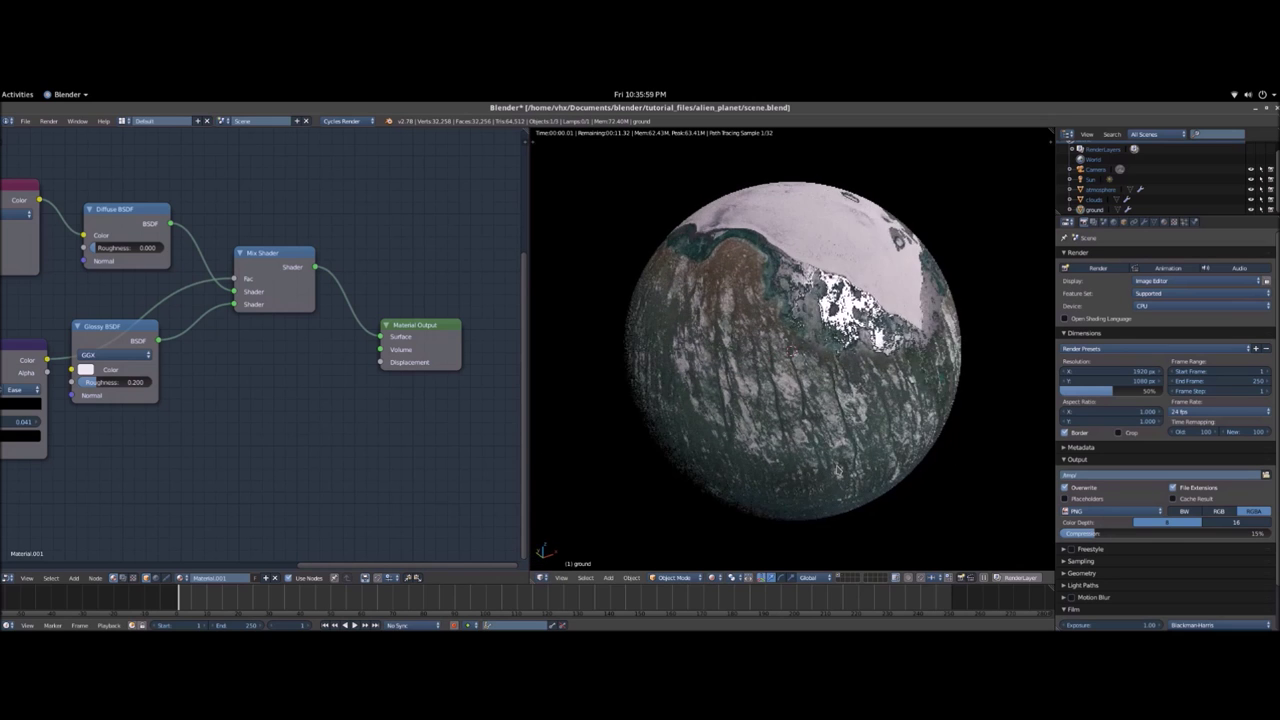
key(KP_0)
middle_drag(178, 429, 320, 437)
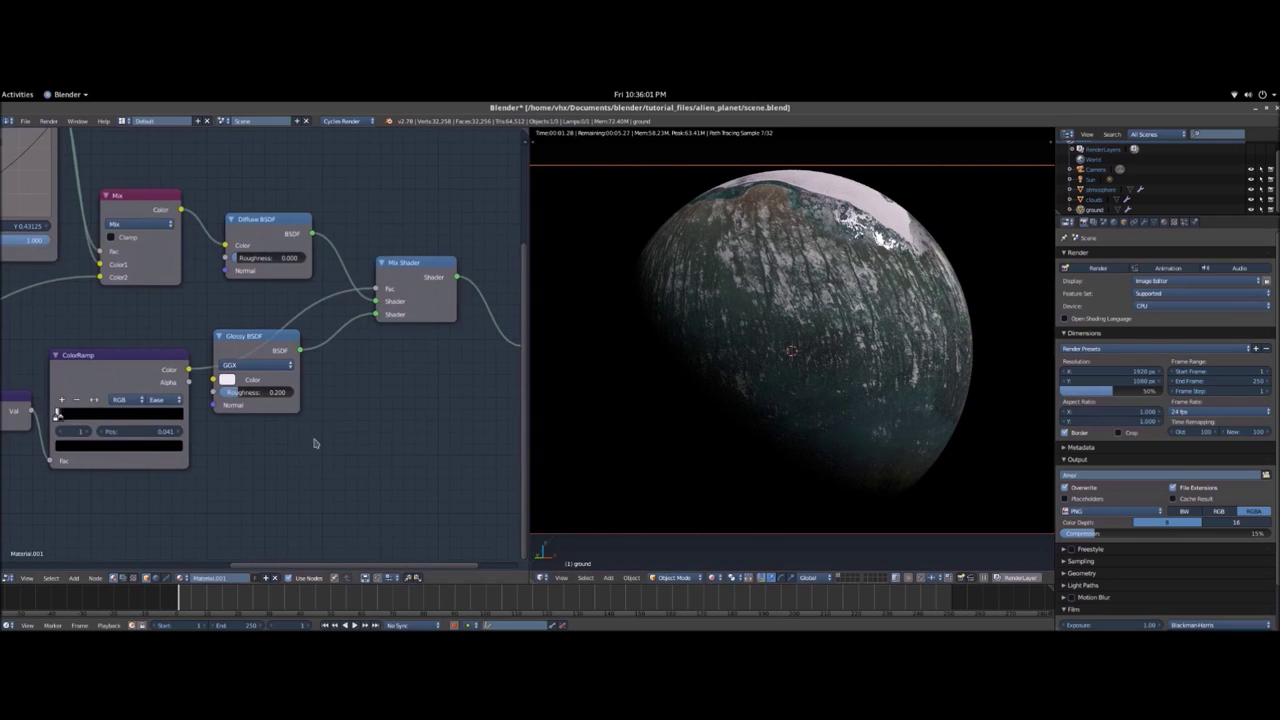
scroll(320, 434, up, 4)
drag(297, 364, 318, 424)
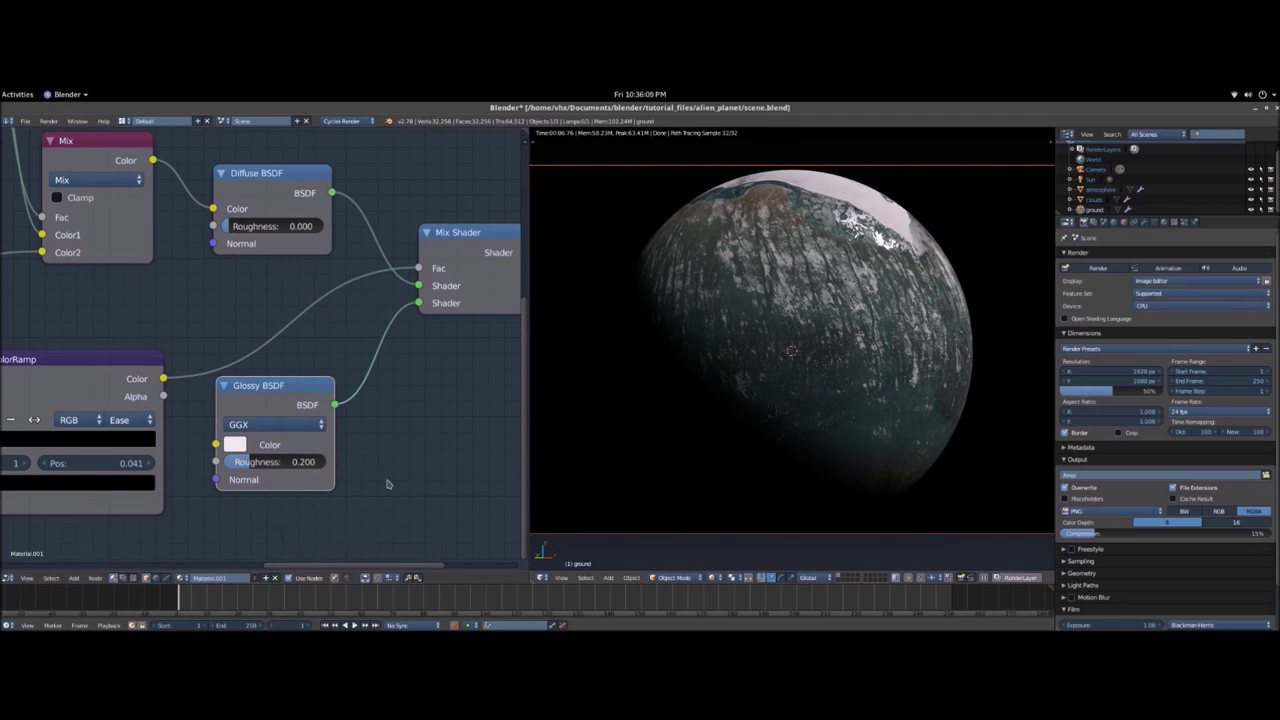
- Try the extreme roughness values 1.000 and 0.000 on the Glossy BSDF and compare the highlights on the planet
drag(247, 462, 289, 462)
middle_drag(768, 414, 806, 434)
scroll(806, 434, up, 5)
drag(289, 462, 326, 462)
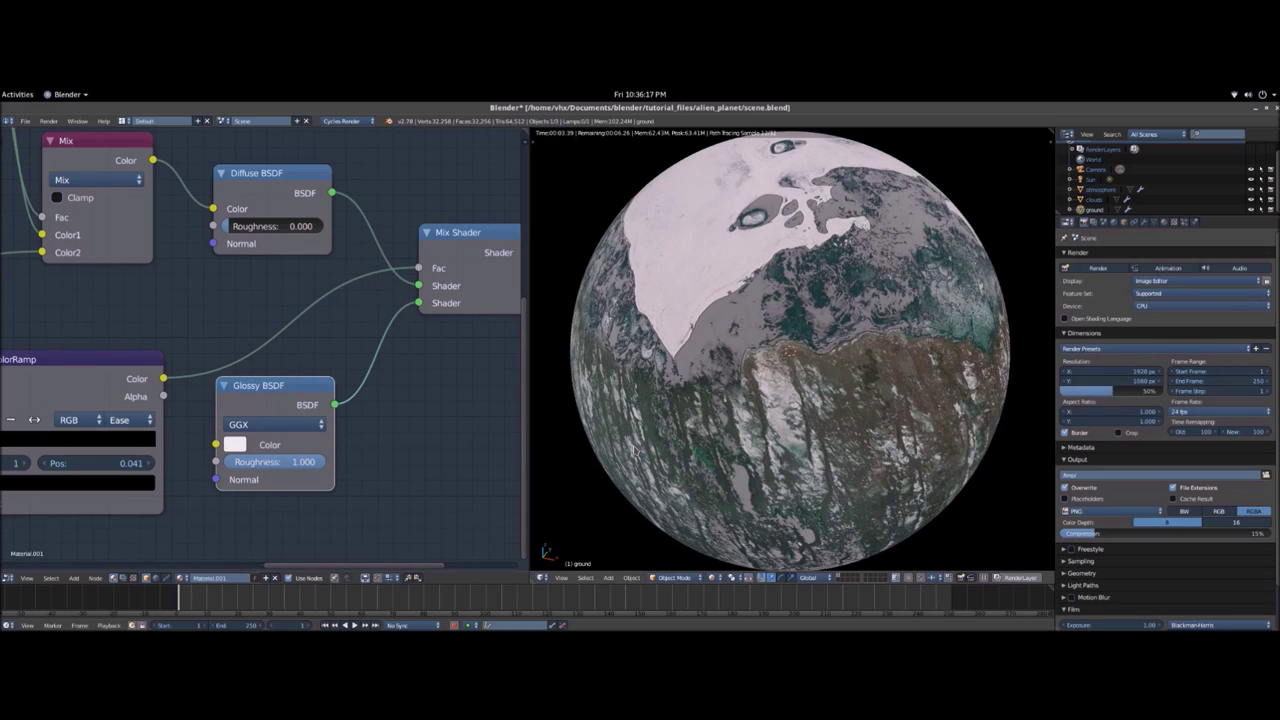
drag(321, 463, 226, 463)
scroll(752, 406, up, 8)
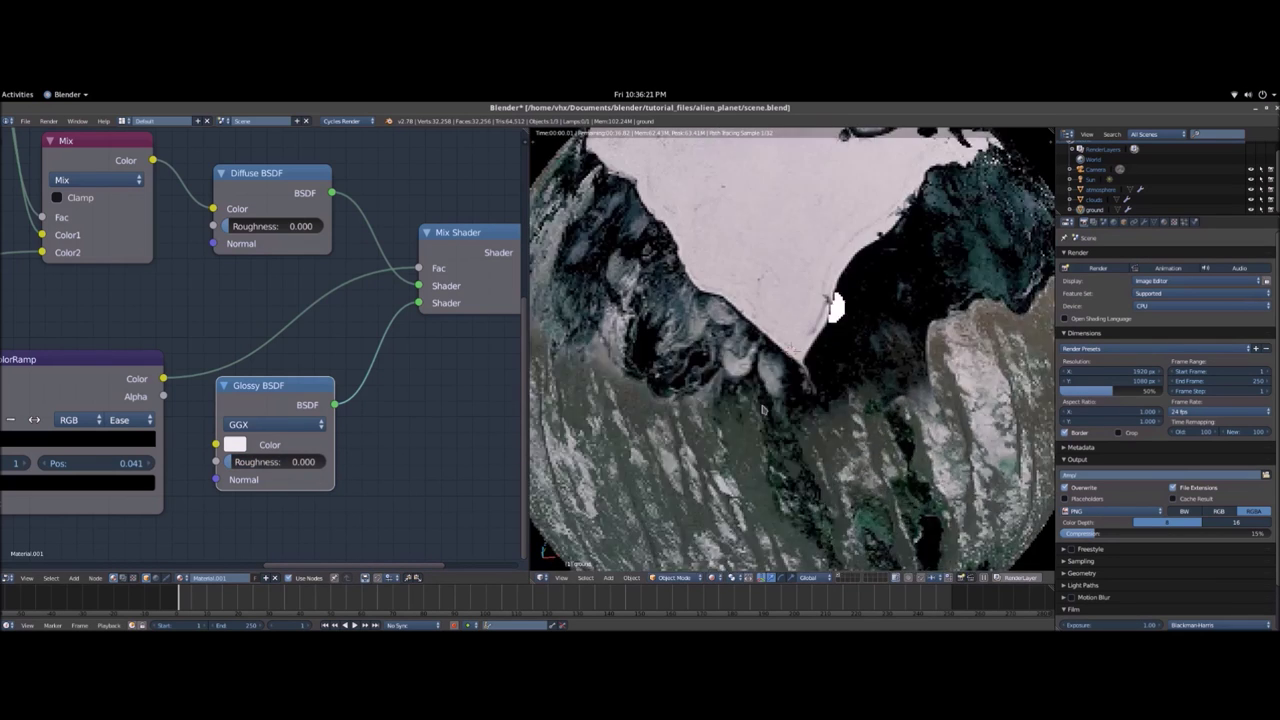
scroll(752, 406, down, 8)
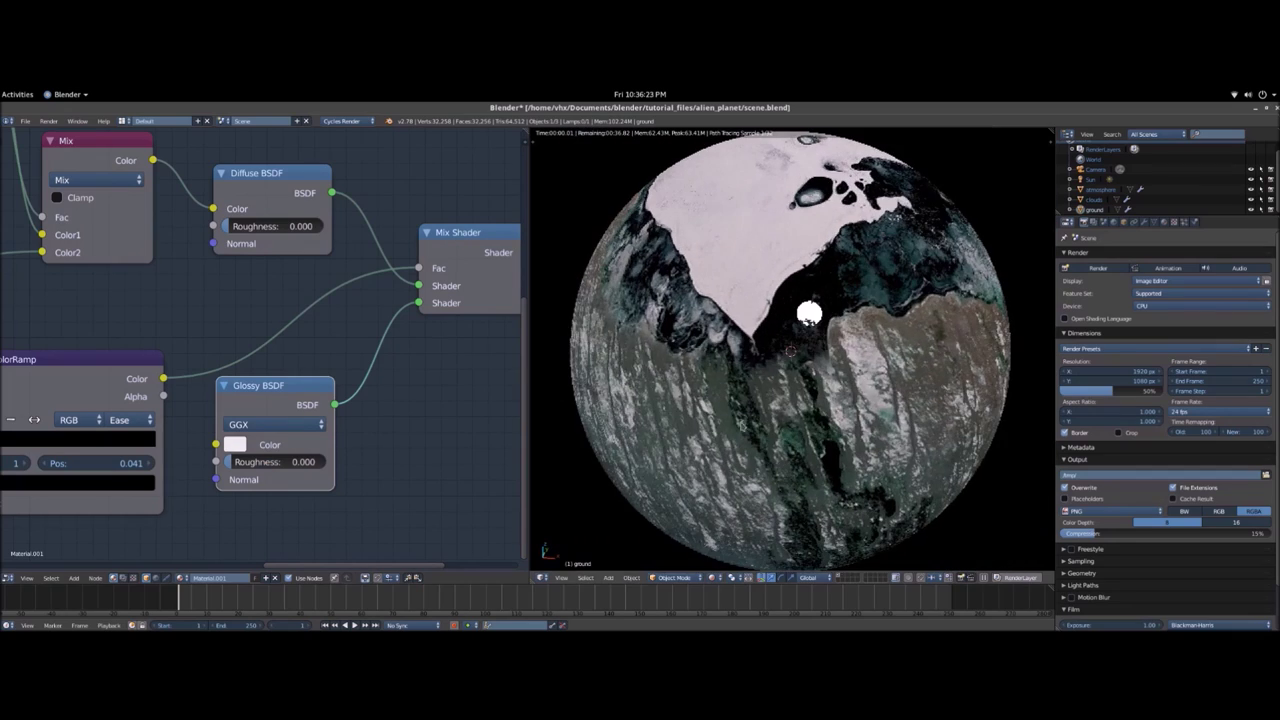
- Set the Glossy BSDF's roughness to 0.375 and check the planet from the camera
click(259, 470)
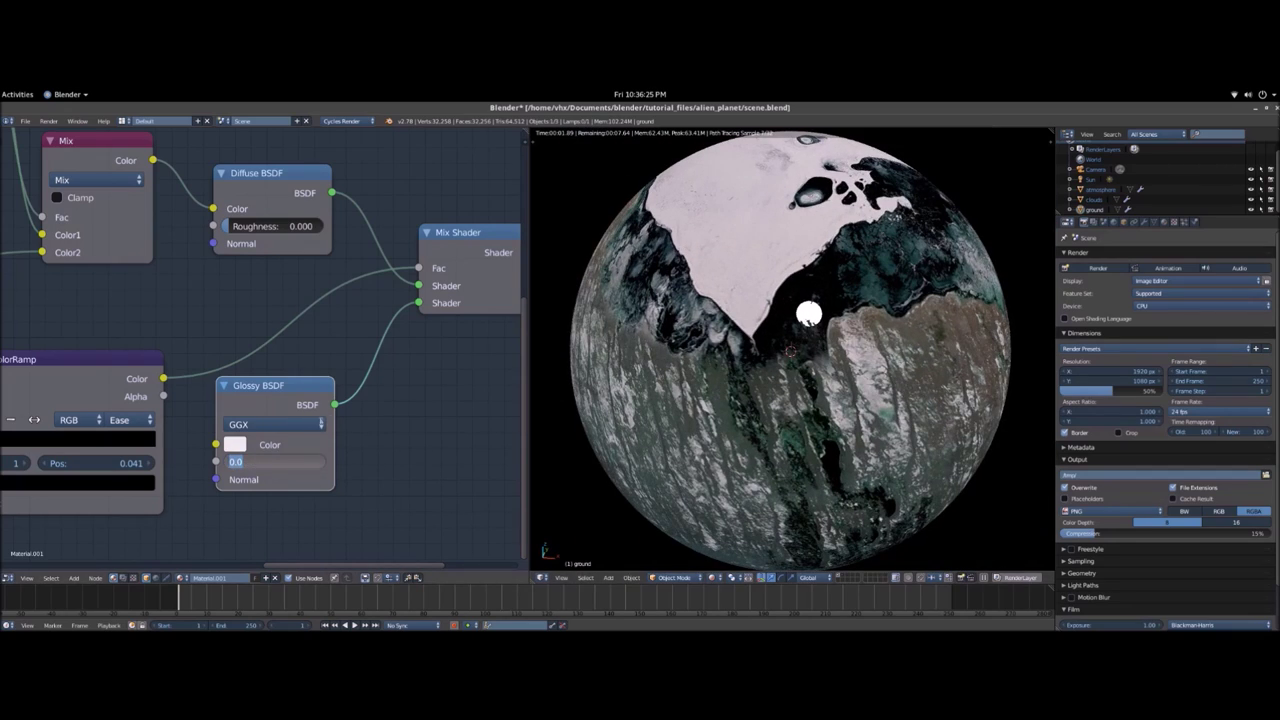
text(0.358)
key(Return)
drag(262, 462, 263, 462)
middle_drag(806, 440, 868, 439)
key(KP_0)
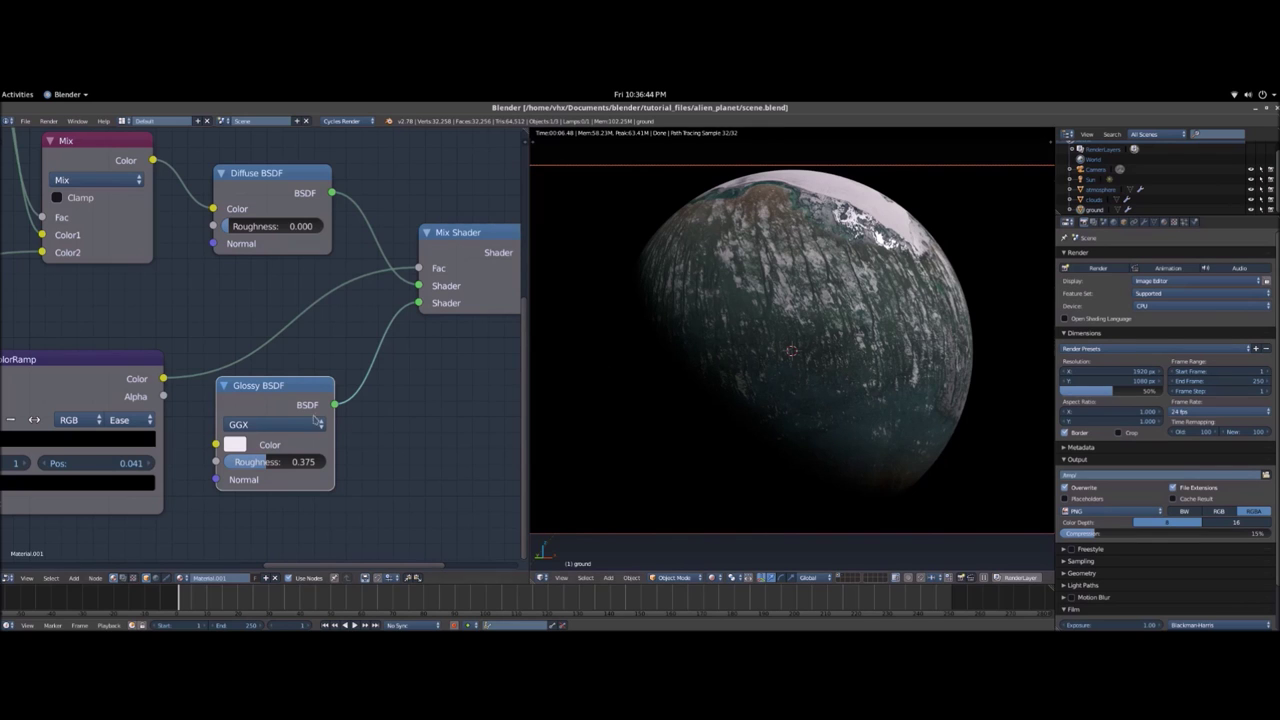
- Tint the Glossy BSDF's colour a pale orange with R 0.800, G 0.633 and B 0.472
click(236, 444)
drag(291, 278, 306, 261)
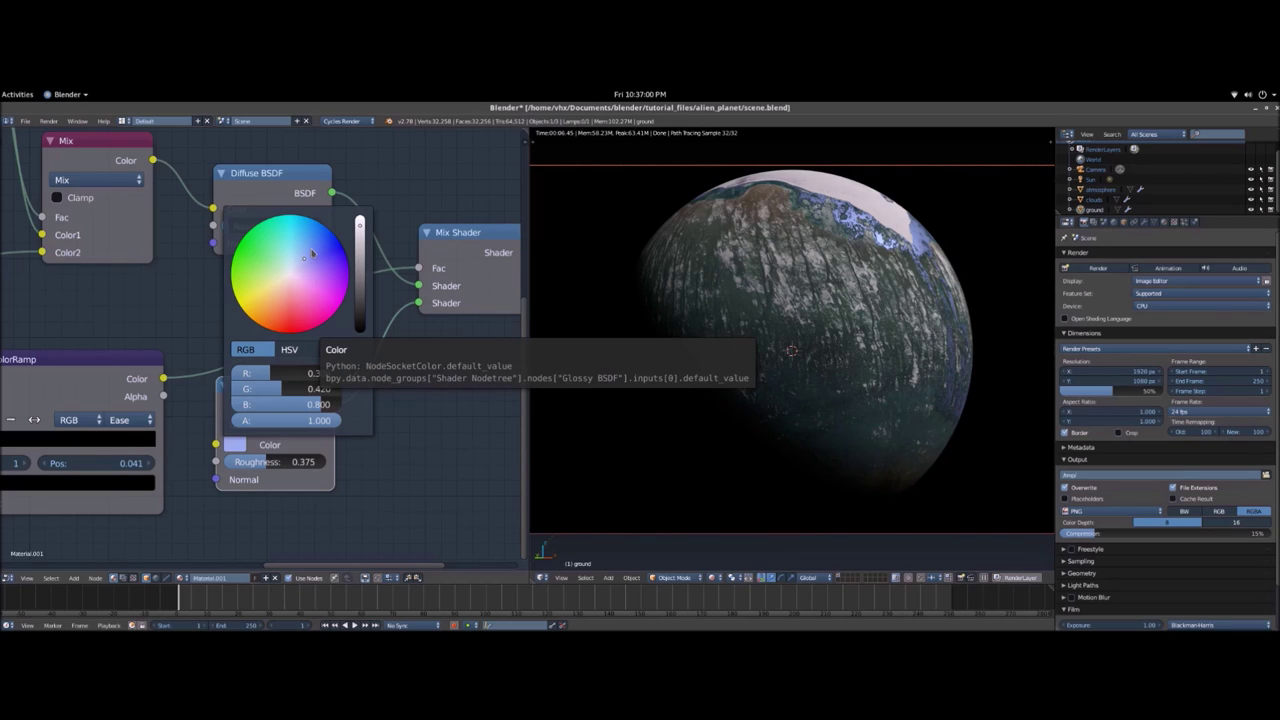
drag(305, 263, 285, 284)
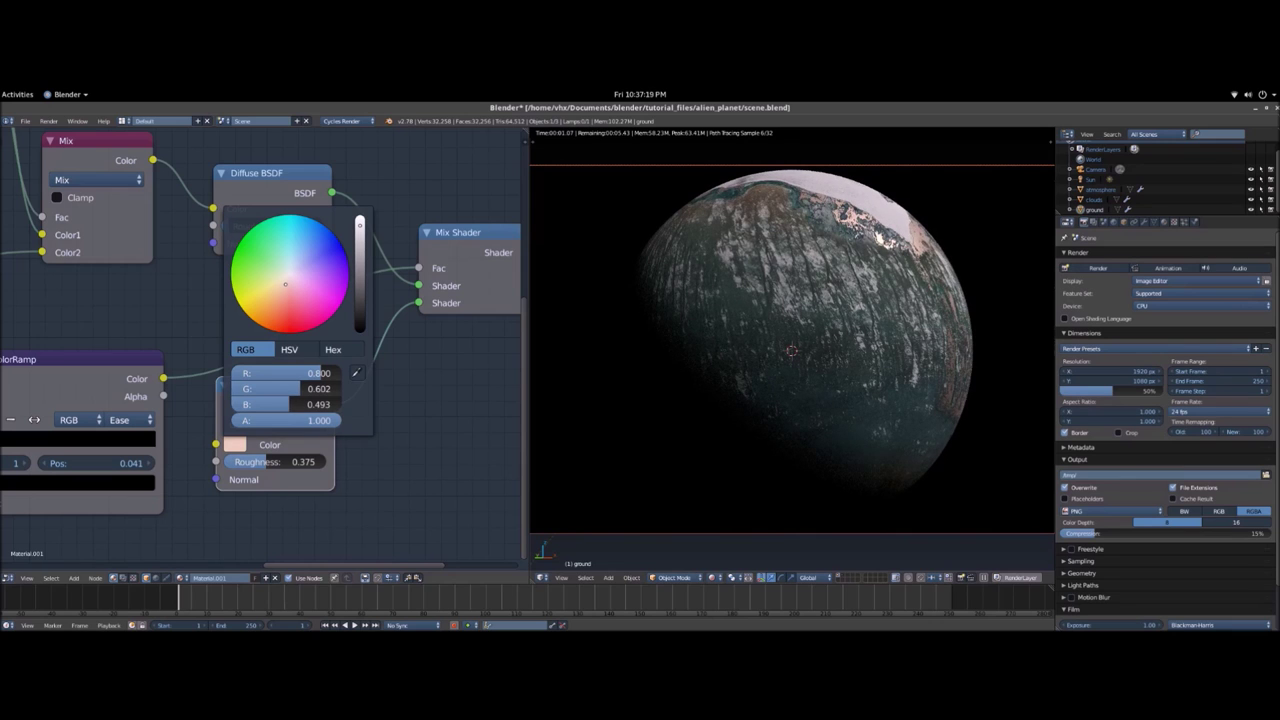
drag(285, 284, 282, 286)
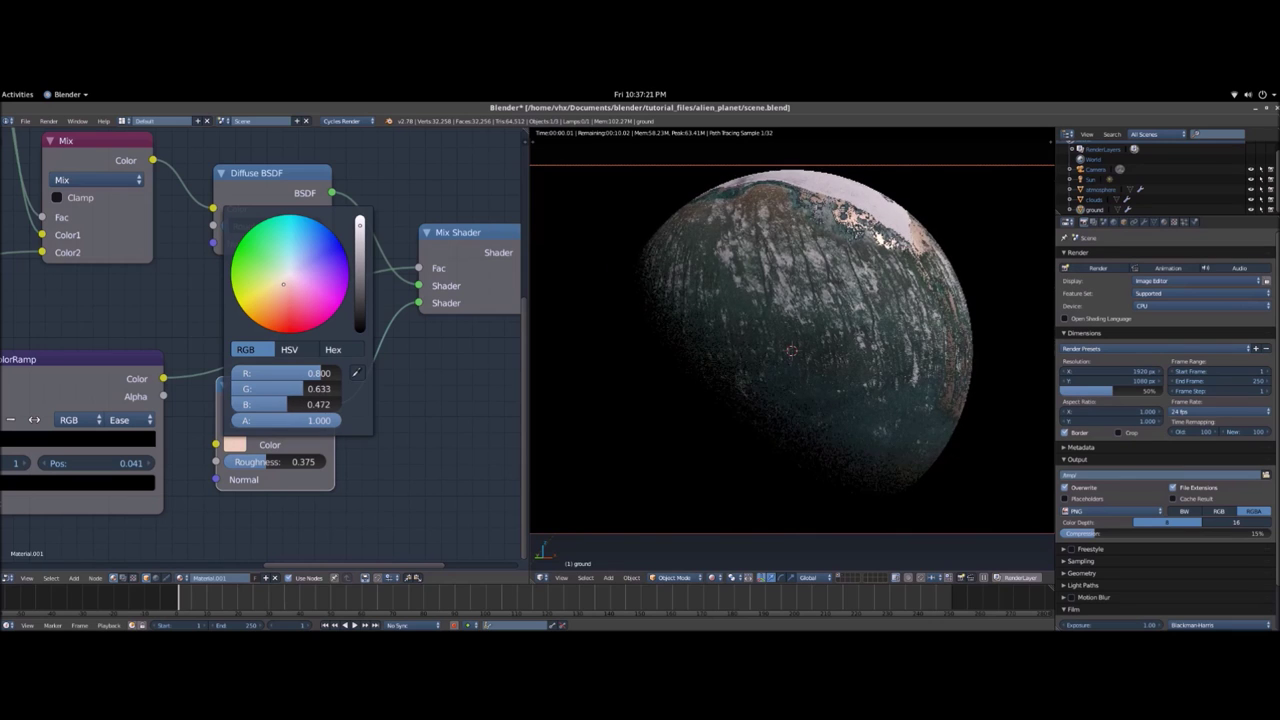
- Examine the tinted glossy highlights on the planet from several angles and distances, ending in the camera view
middle_drag(839, 393, 845, 429)
scroll(883, 406, up, 6)
scroll(865, 418, down, 3)
scroll(873, 410, down, 4)
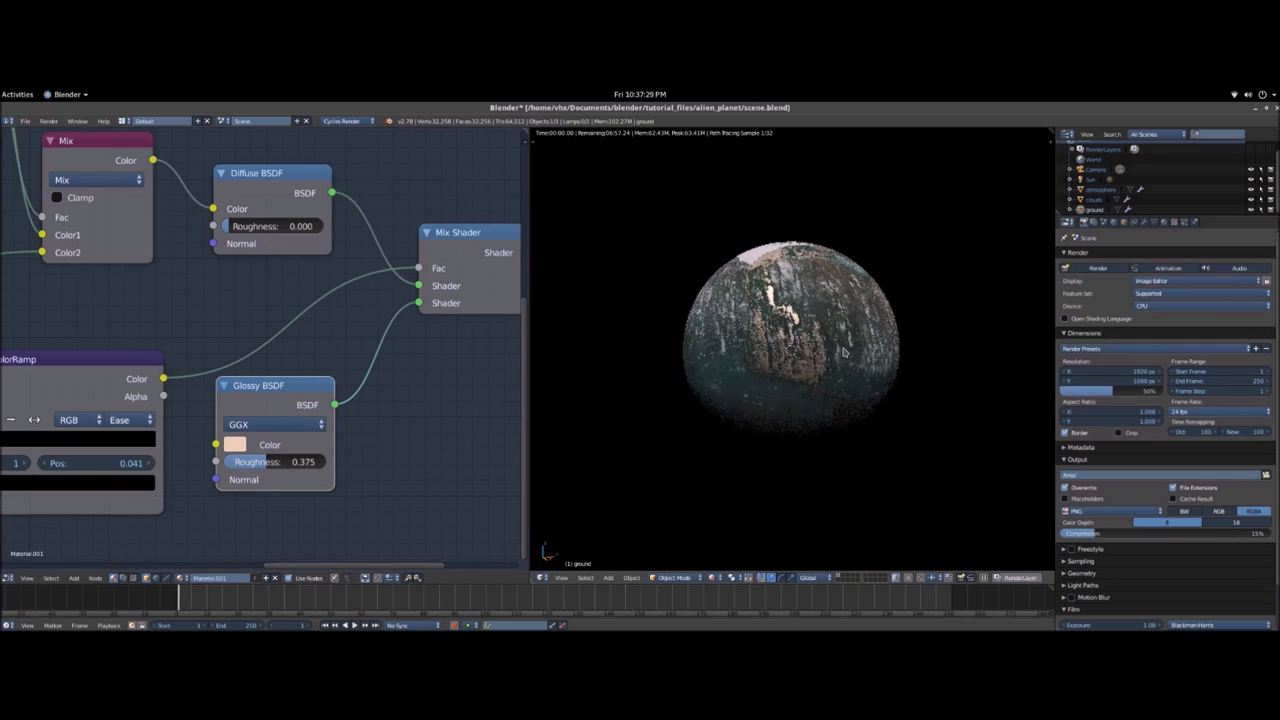
key(KP_0)
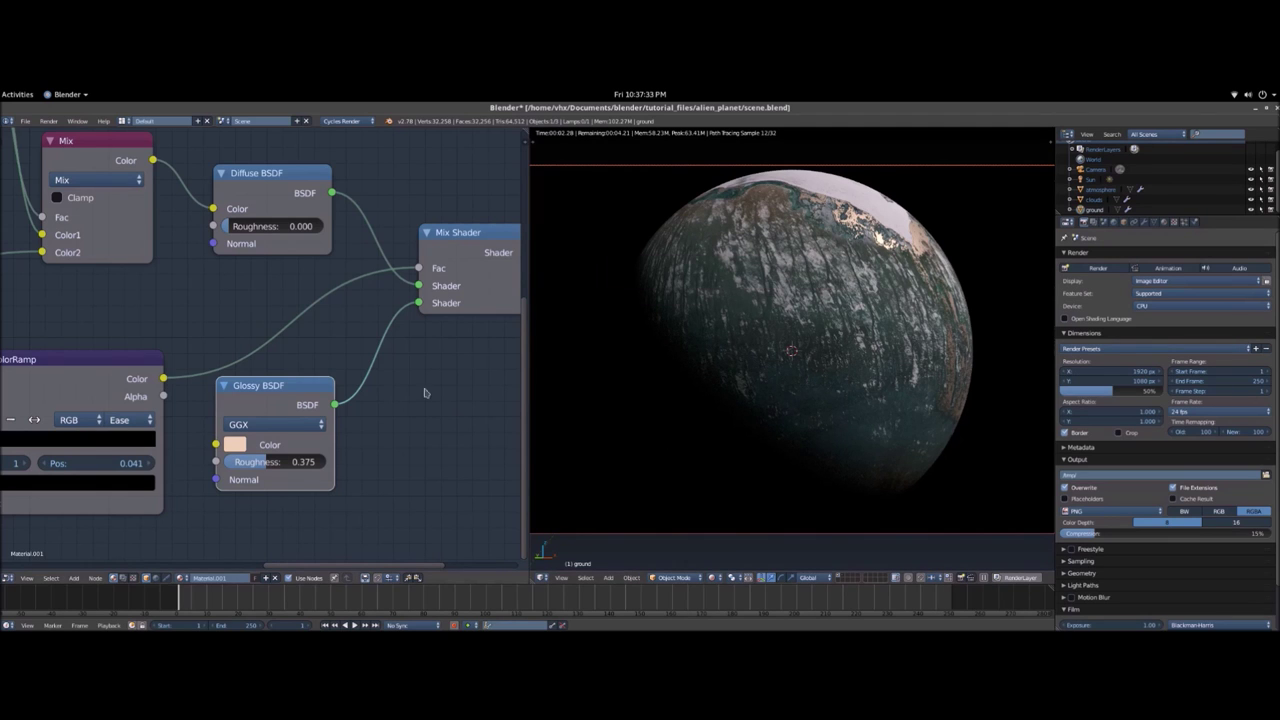
scroll(372, 400, down, 2)
scroll(391, 371, down, 3)
scroll(391, 365, up, 1)
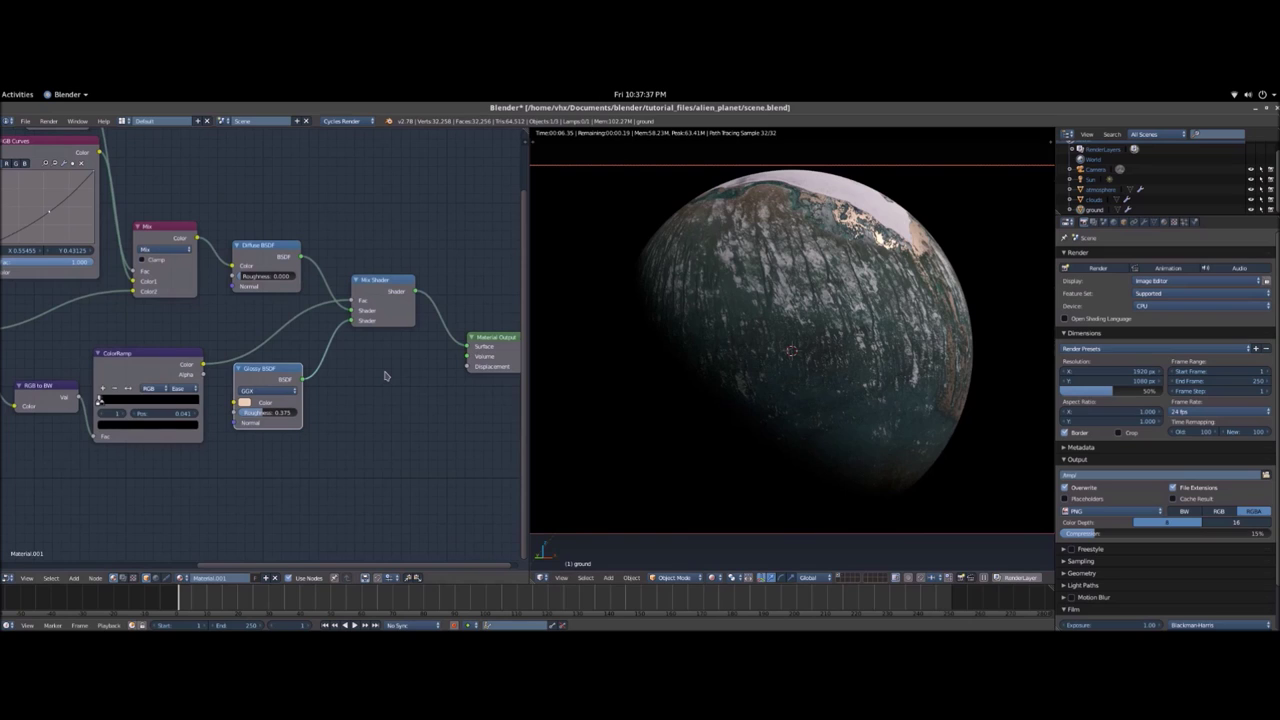
middle_drag(551, 357, 823, 503)
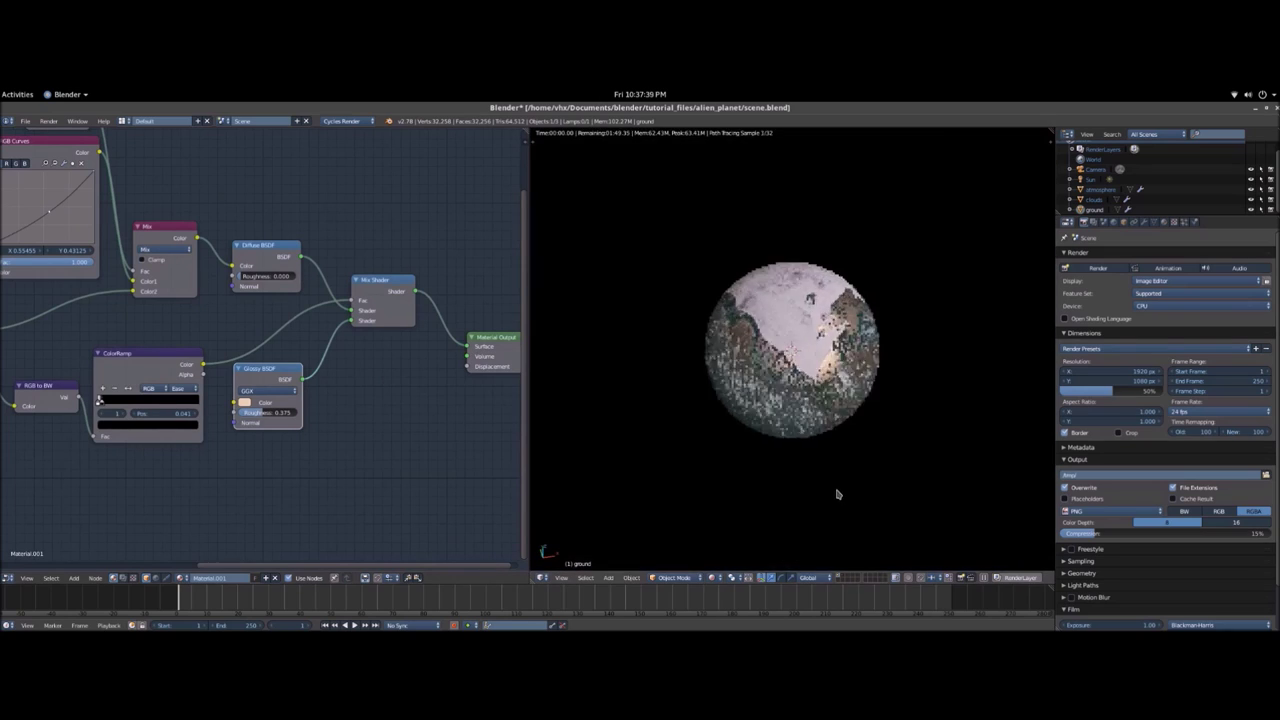
scroll(838, 494, up, 10)
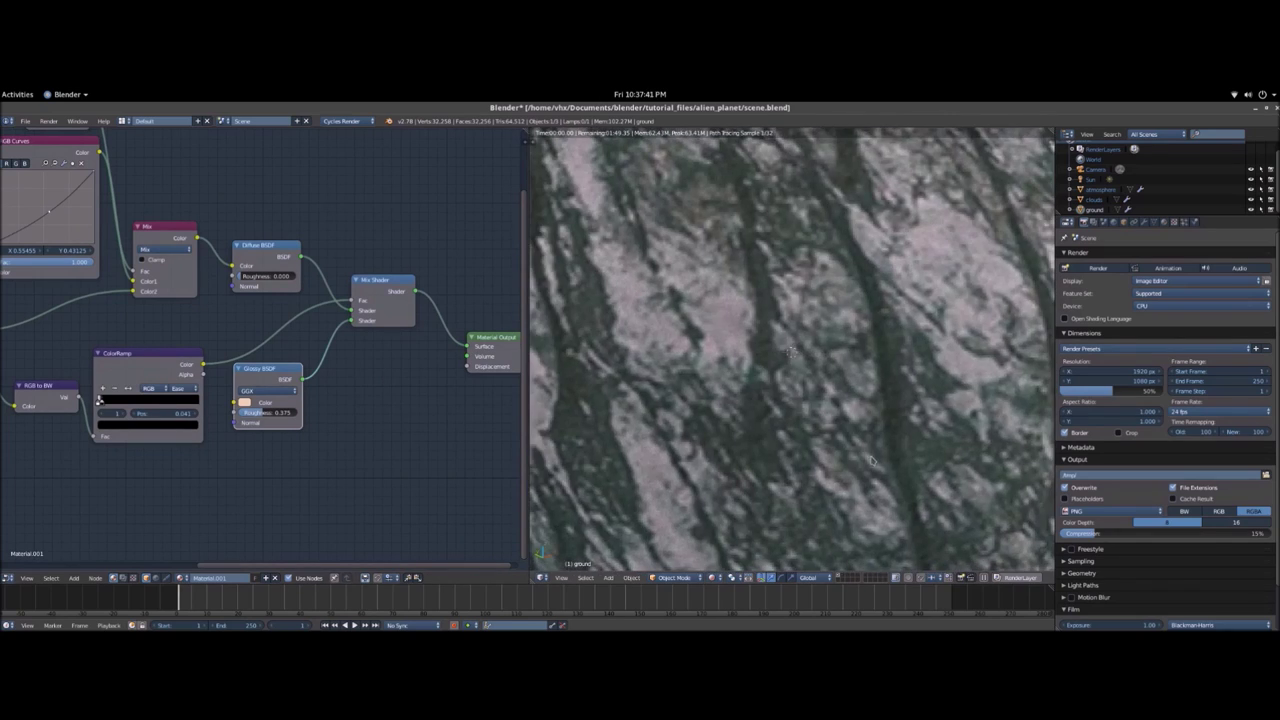
middle_drag(871, 389, 883, 417)
scroll(880, 416, down, 2)
scroll(865, 418, down, 7)
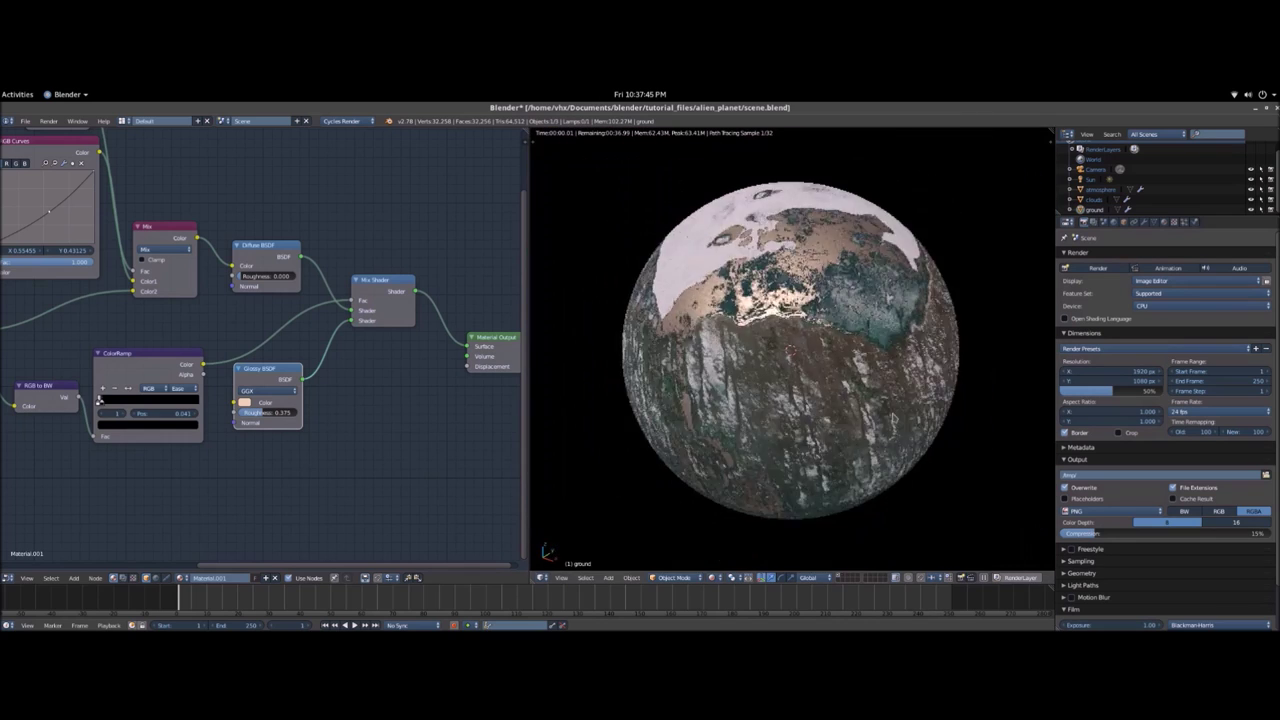
key(KP_0)
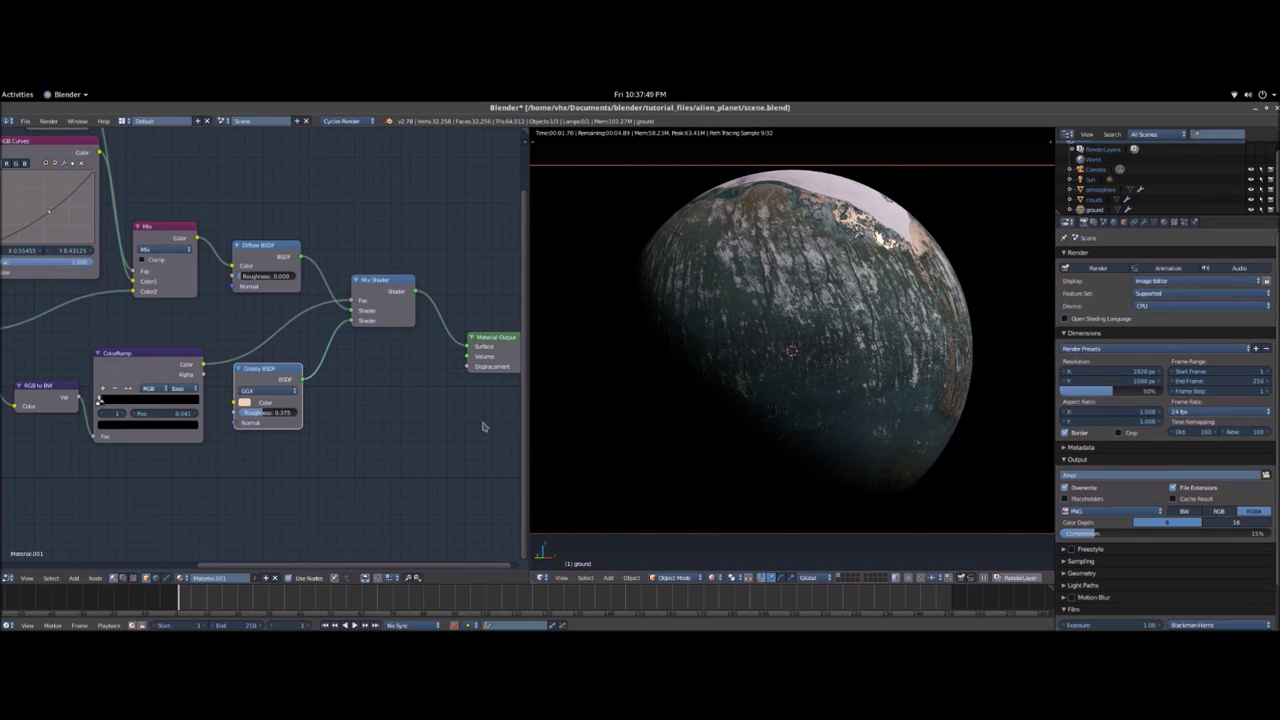
- Move the RGB to BW node slightly away from the ColorRamp, closer to the Image Texture node
middle_drag(279, 409, 384, 376)
drag(170, 361, 148, 366)
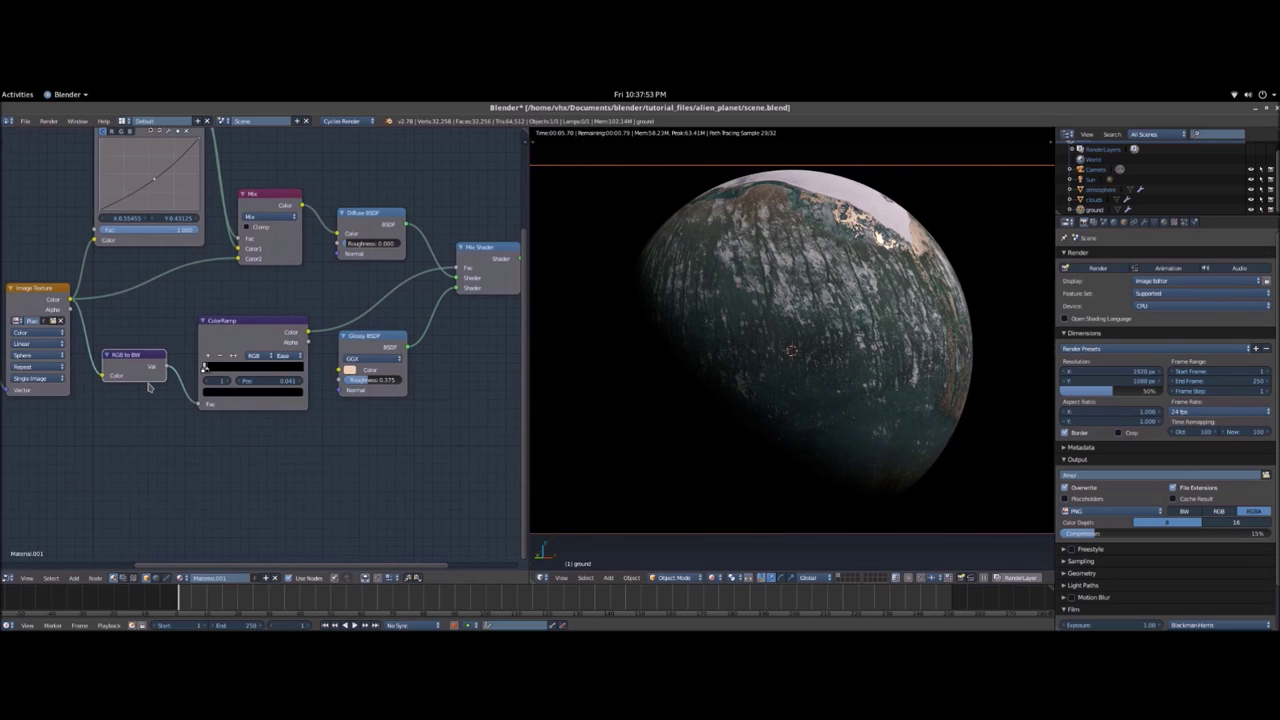
drag(340, 391, 330, 412)
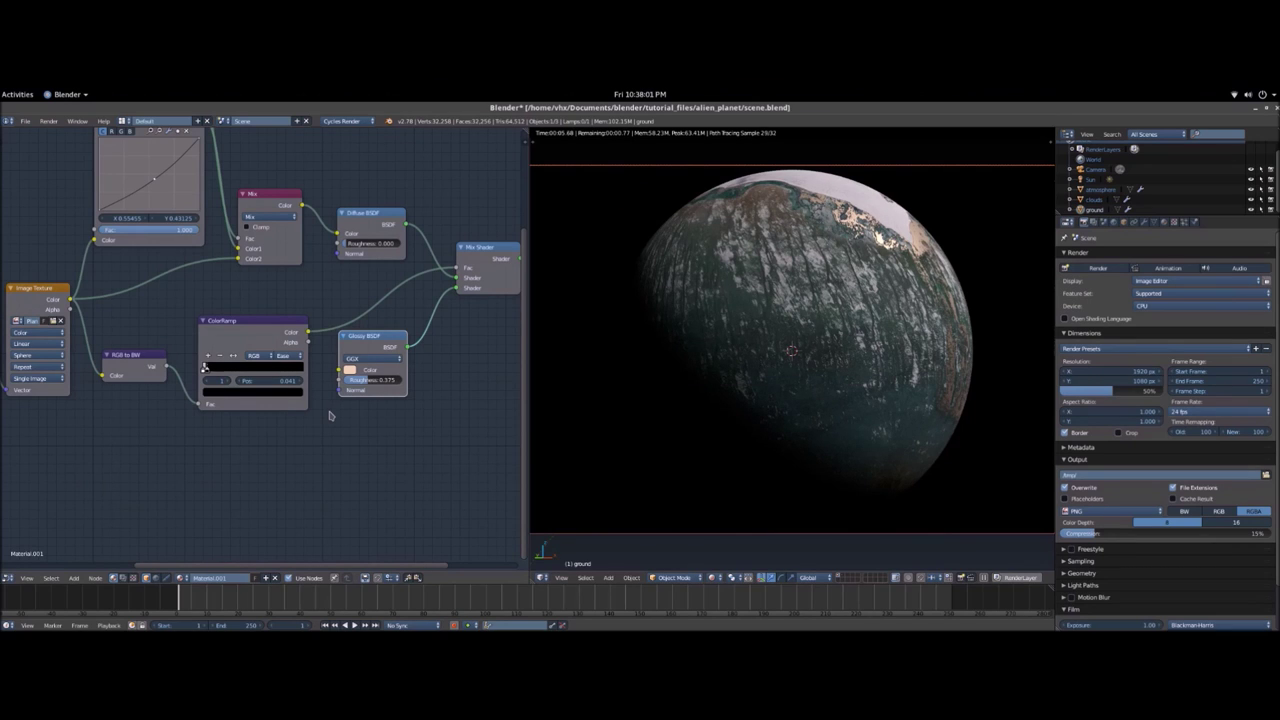
middle_drag(302, 419, 324, 390)
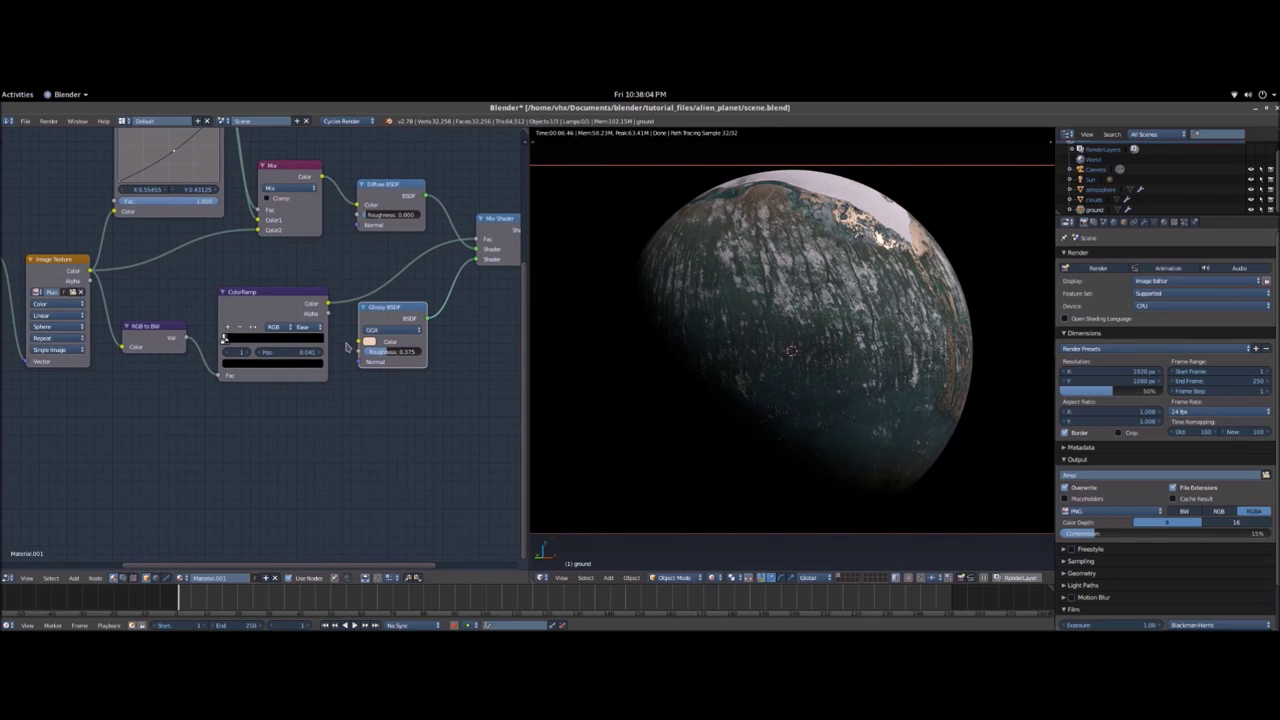
key(shift+a)
click(345, 343)
text(bump)
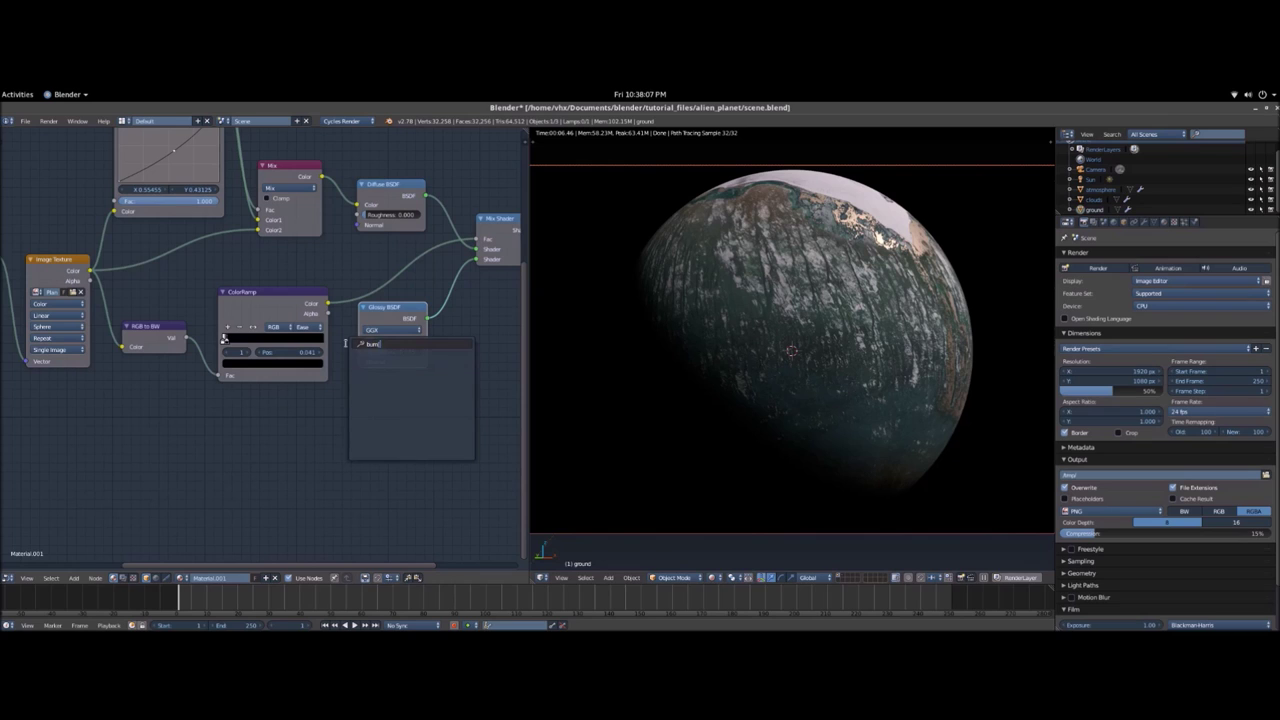
key(Escape)
key(shift+a)
click(346, 344)
text(bump)
key(Escape)
- Add a Bump node and place it below the ColorRamp
key(shift+a)
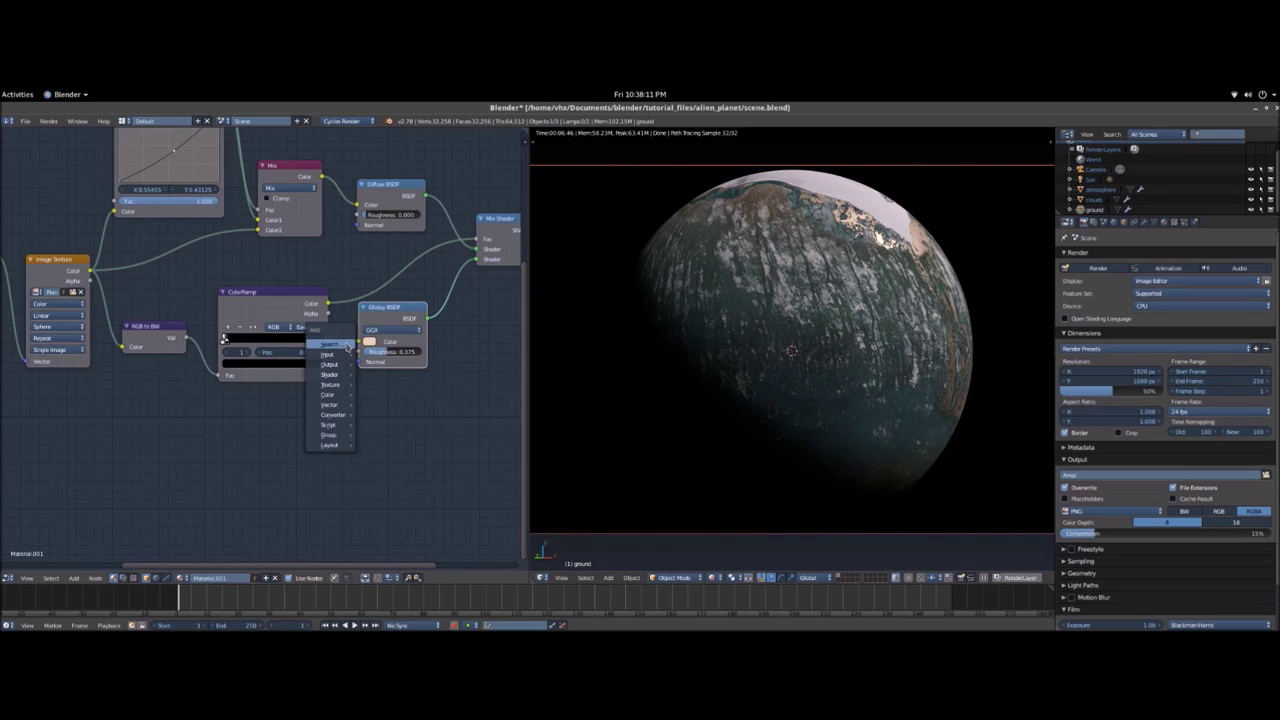
mouse_move(350, 350)
click(336, 343)
text(bump)
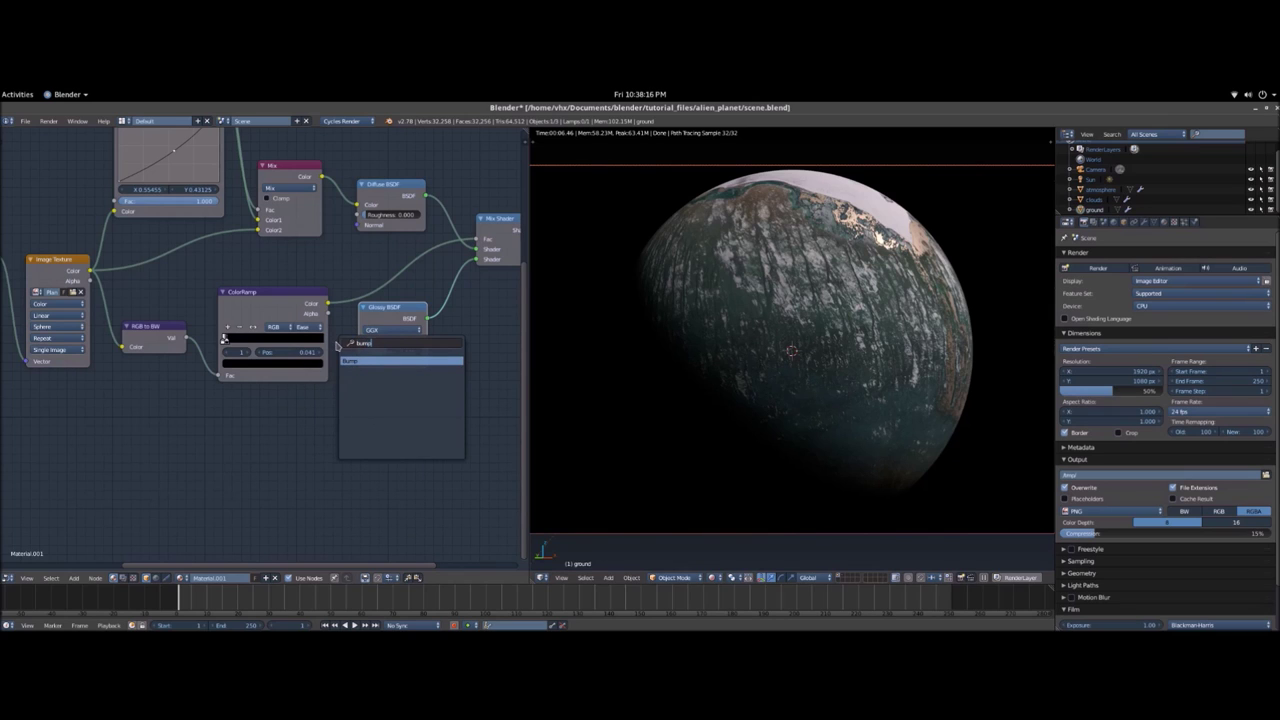
key(Return)
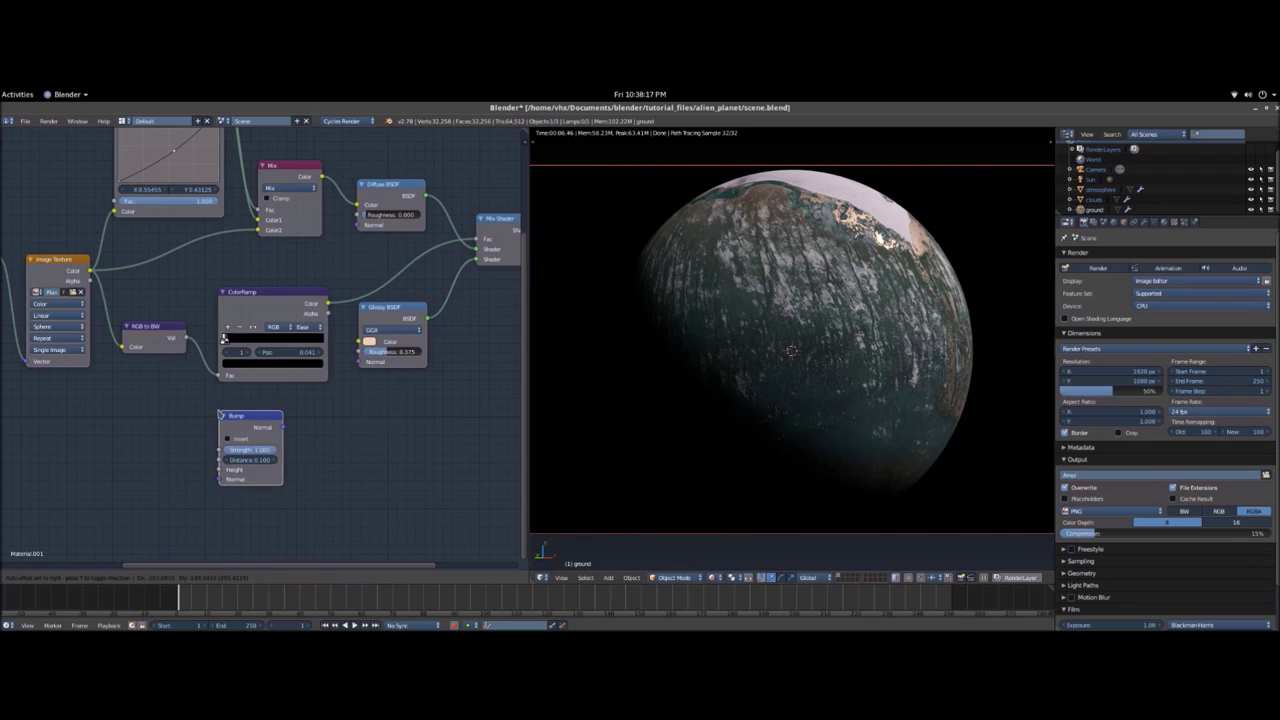
click(198, 392)
- Connect the RGB to BW value to the Bump's Height, and the Bump's Normal output to the Glossy and Diffuse BSDF Normal inputs
drag(186, 339, 234, 451)
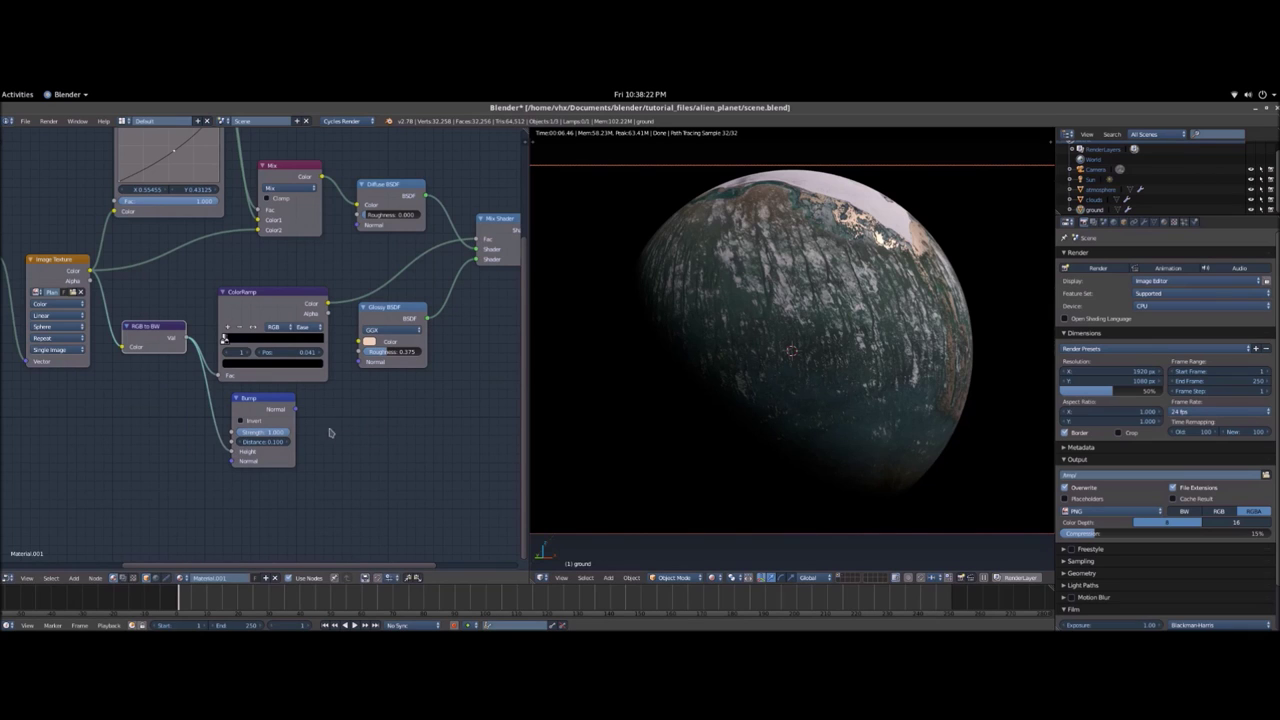
drag(296, 408, 360, 362)
drag(357, 256, 359, 225)
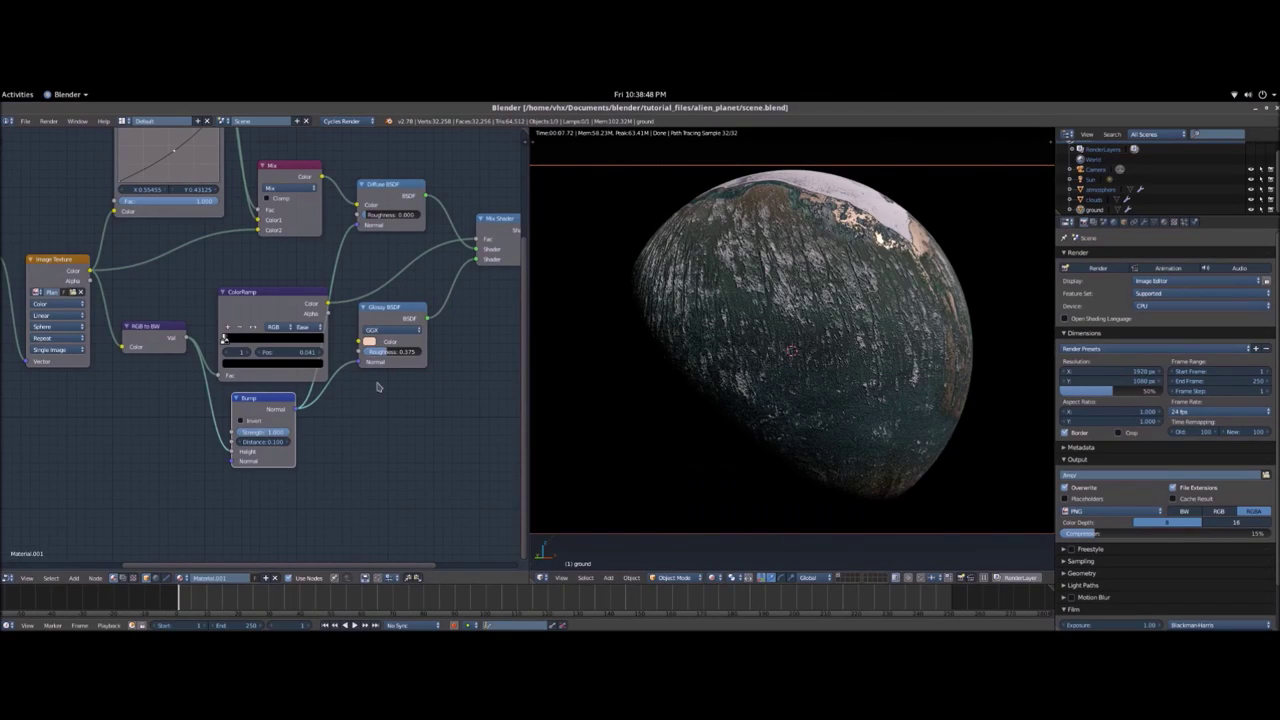
- Examine the bump relief on the planet close up and from the camera view
scroll(458, 408, up, 2)
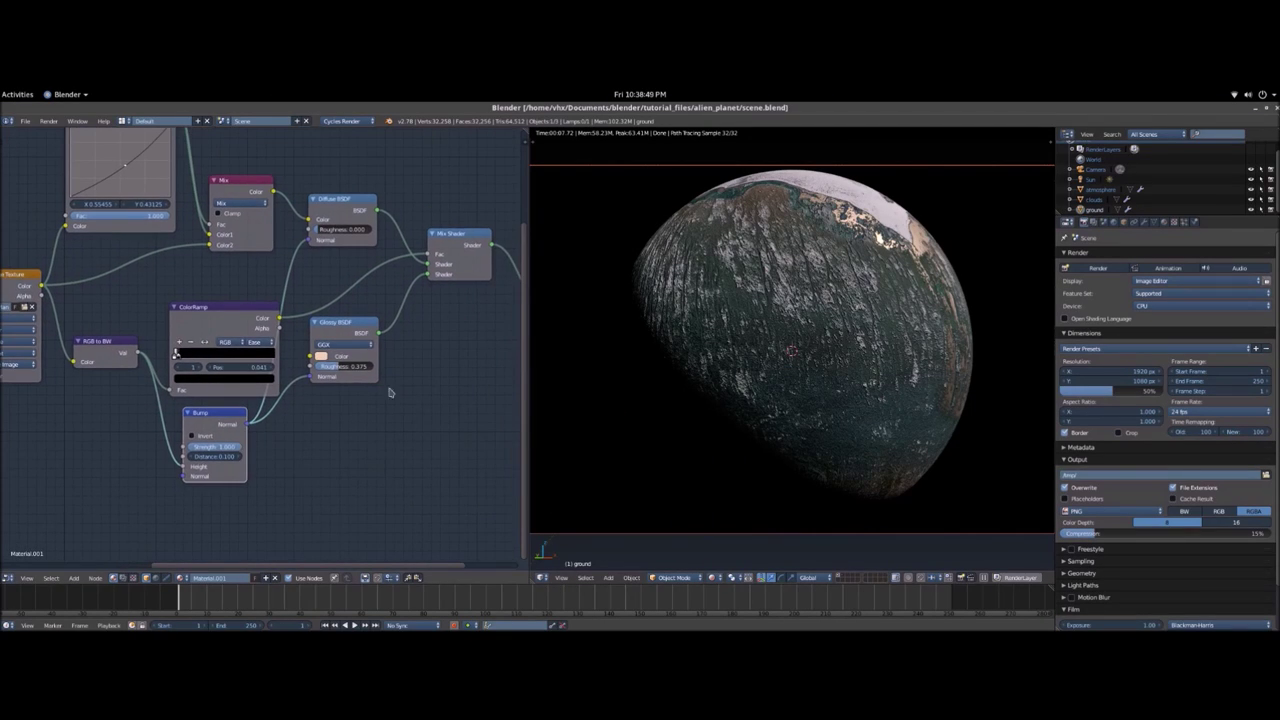
scroll(458, 408, down, 2)
key(KP_Decimal)
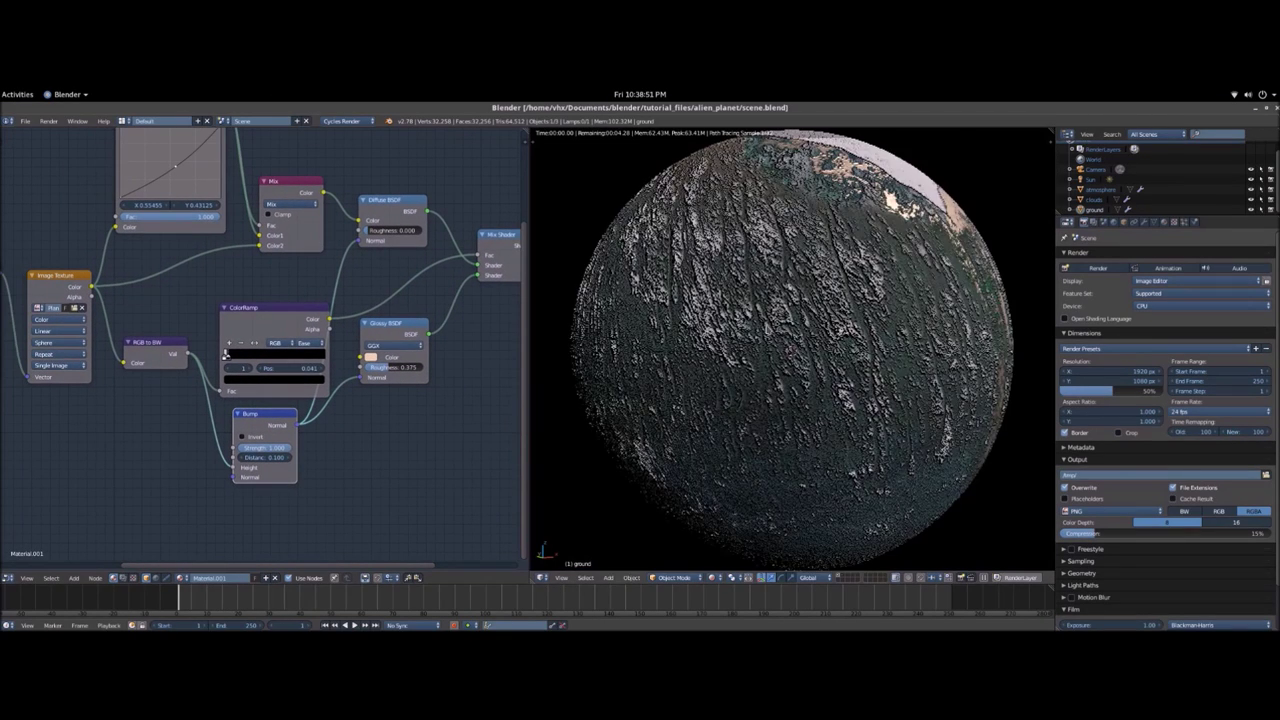
key(KP_0)
middle_drag(900, 357, 573, 396)
scroll(901, 391, up, 8)
scroll(901, 391, up, 2)
scroll(928, 403, down, 4)
scroll(928, 403, up, 1)
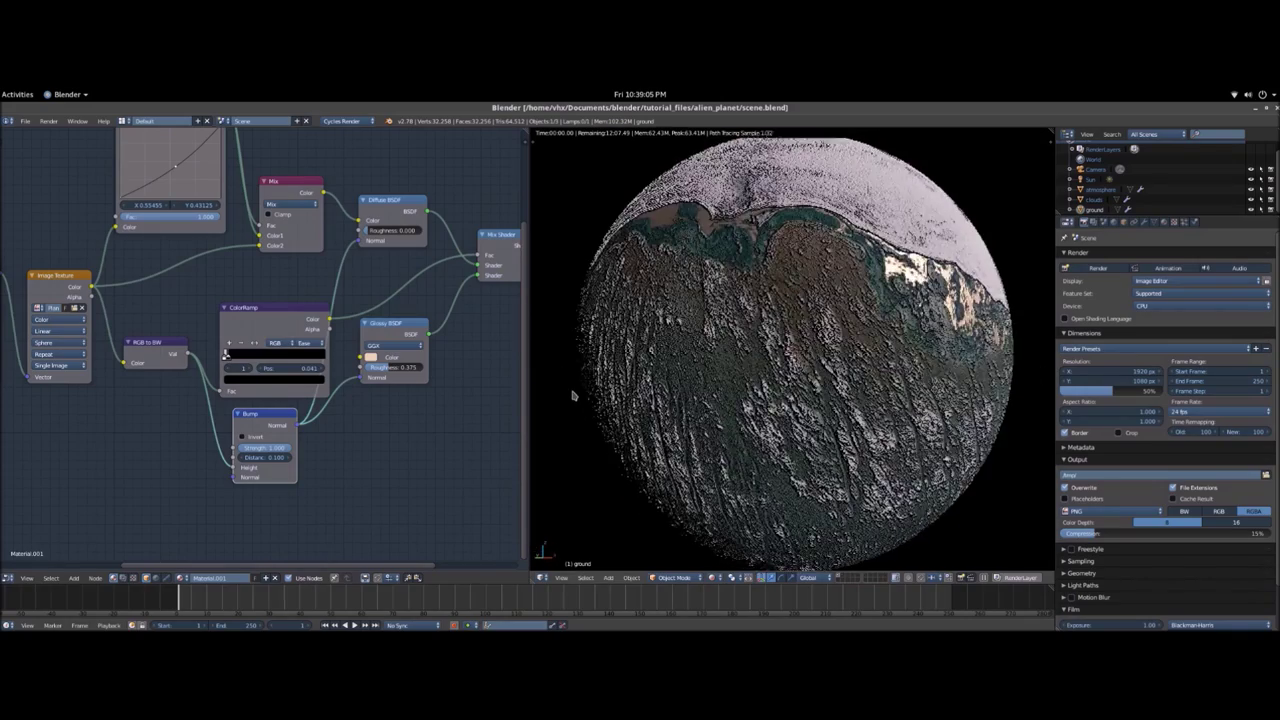
key(KP_0)
scroll(650, 400, down, 4)
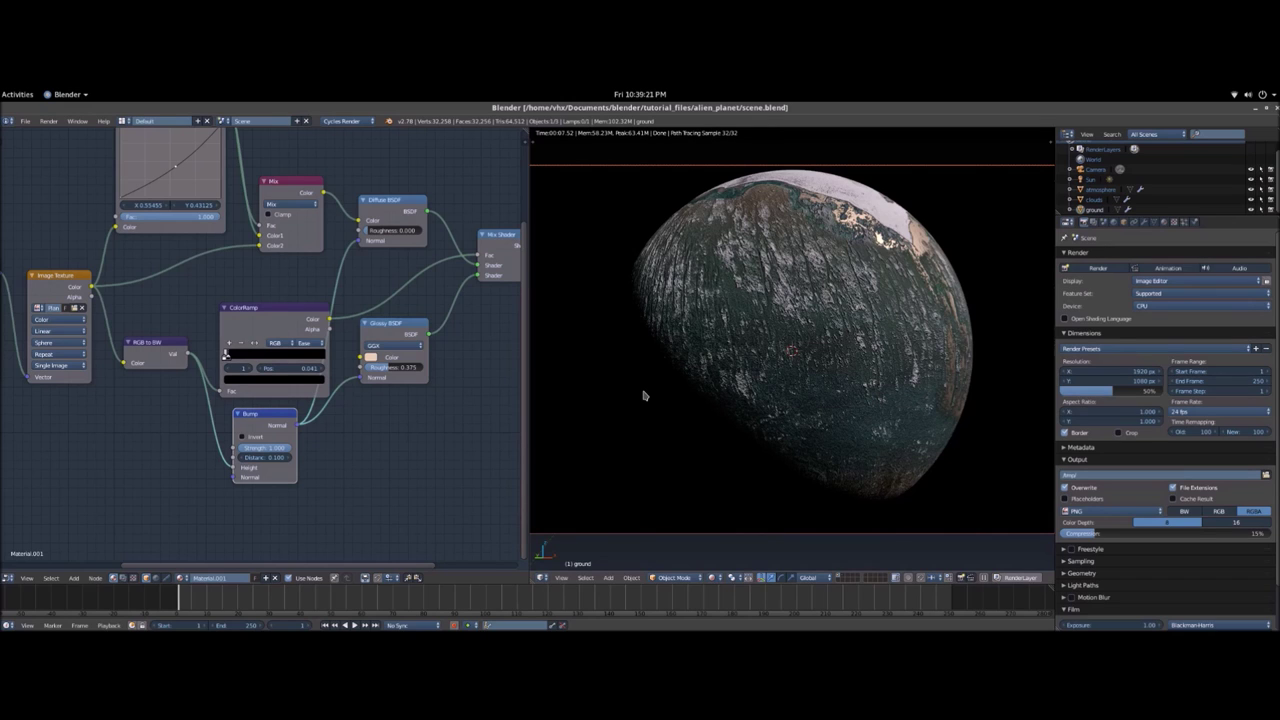
scroll(350, 440, down, 4)
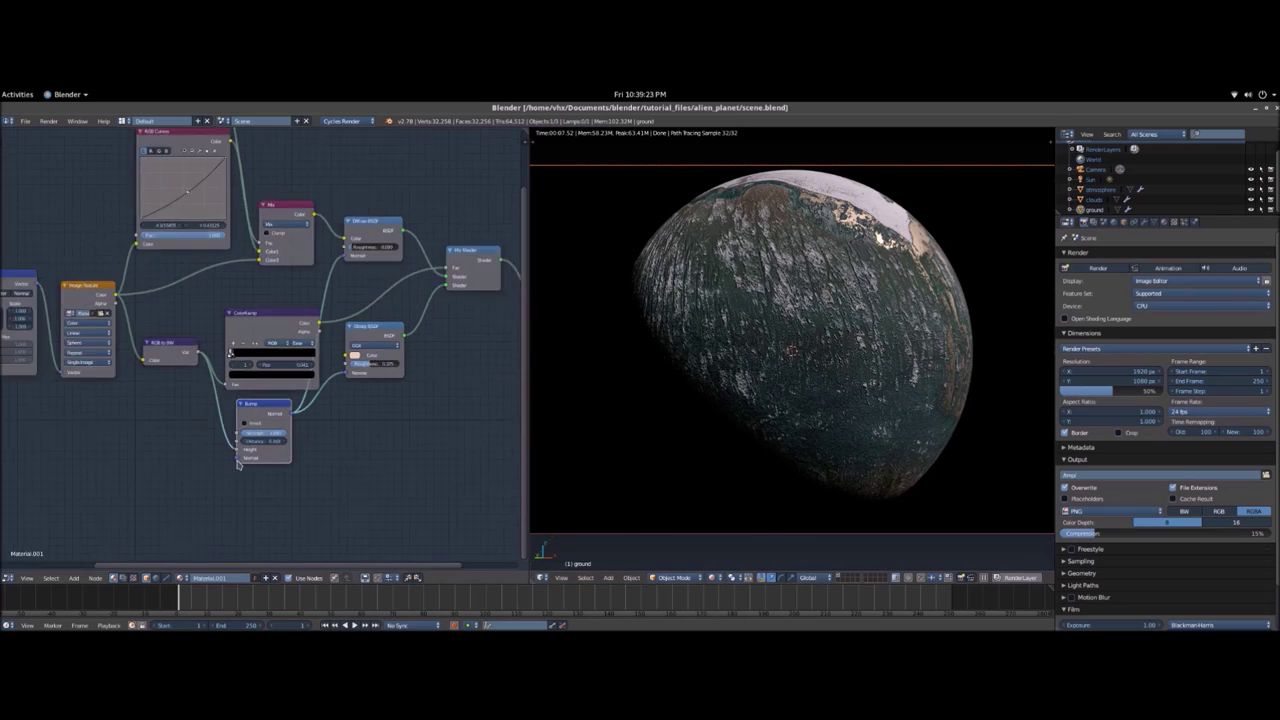
- Save the scene over the existing scene.blend and switch the 3D view from rendered preview to solid shading
scroll(260, 455, up, 1)
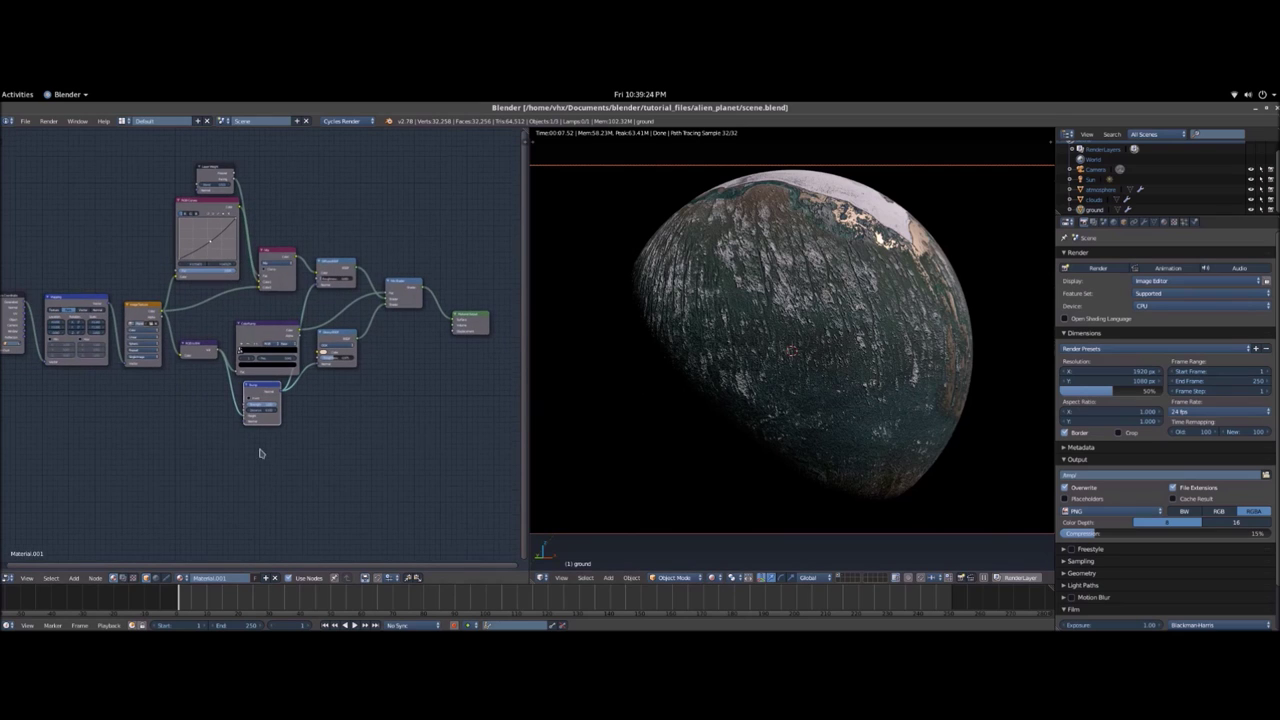
key(ctrl+s)
click(804, 473)
key(shift+z)
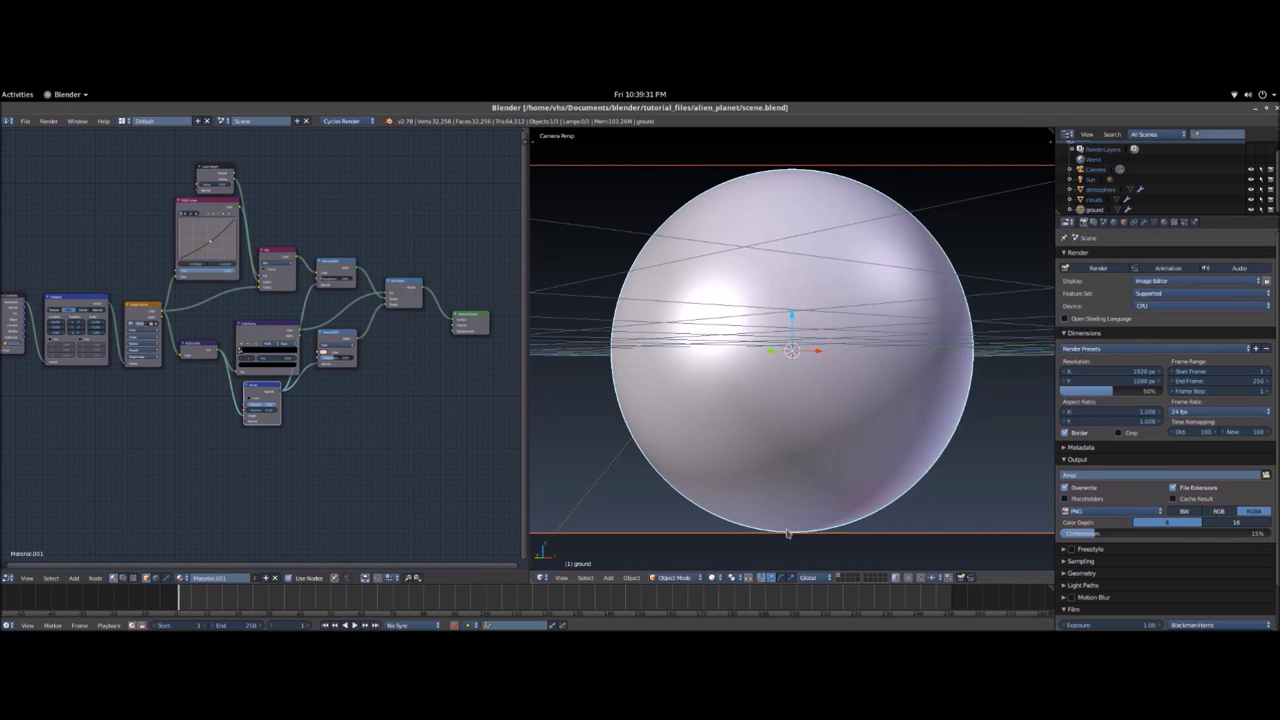
- On the layer holding the other two spheres, select the clouds sphere and move it to a different layer
key(a)
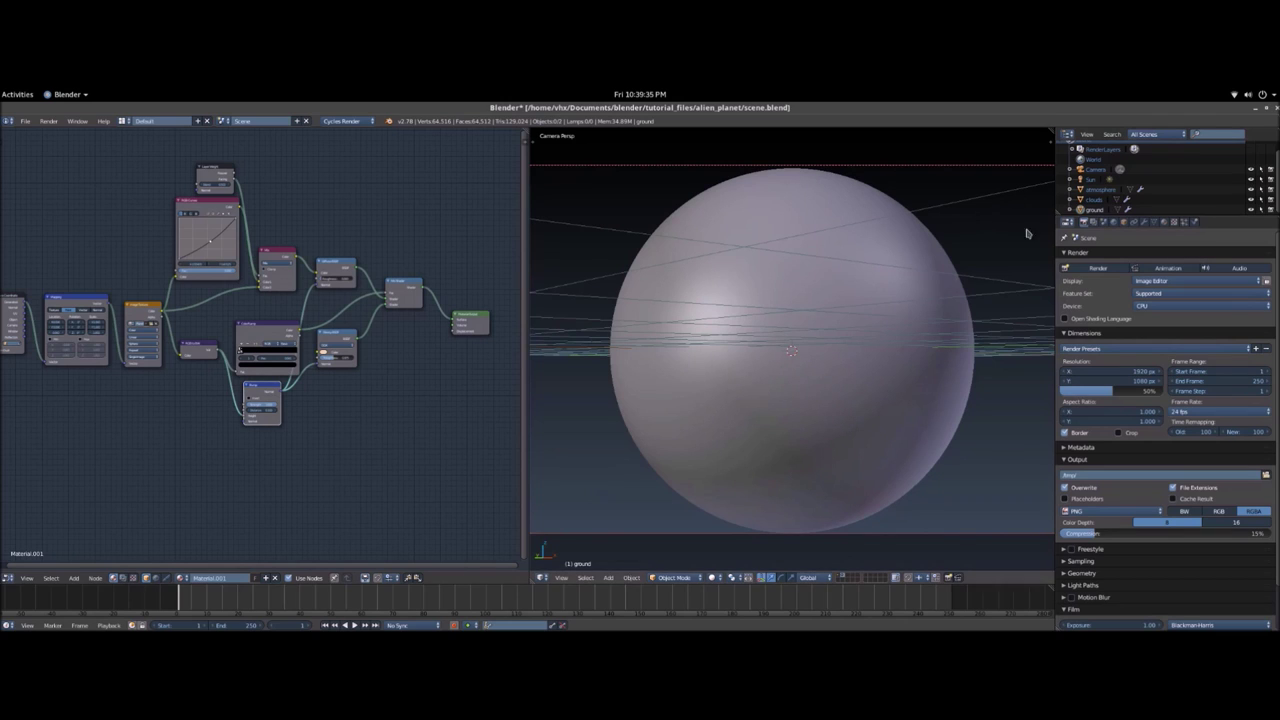
click(1095, 200)
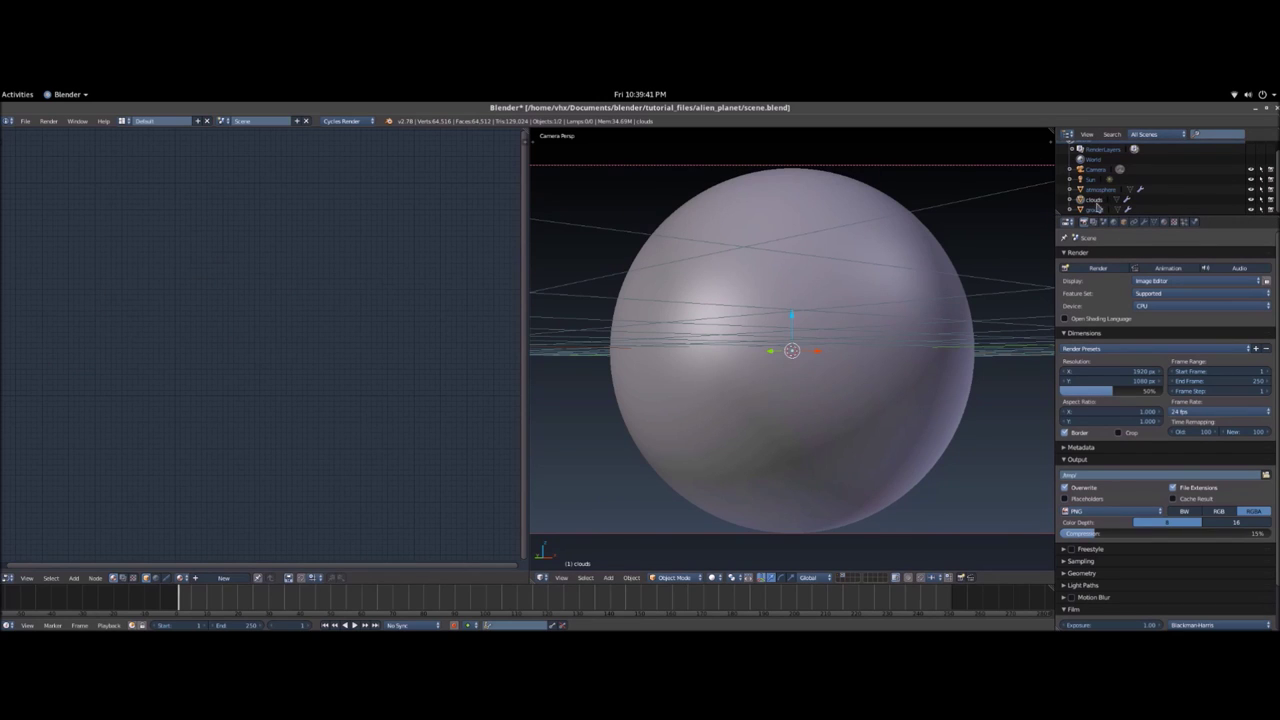
scroll(767, 410, down, 1)
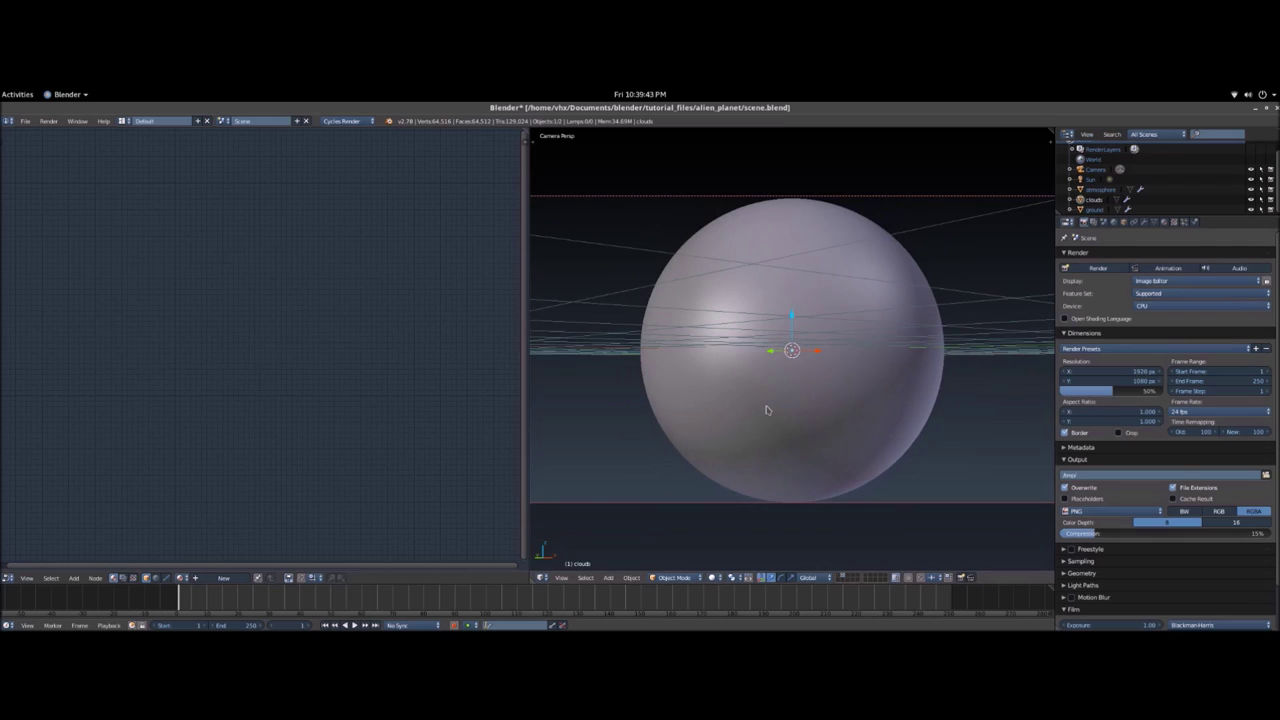
key(x)
click(858, 432)
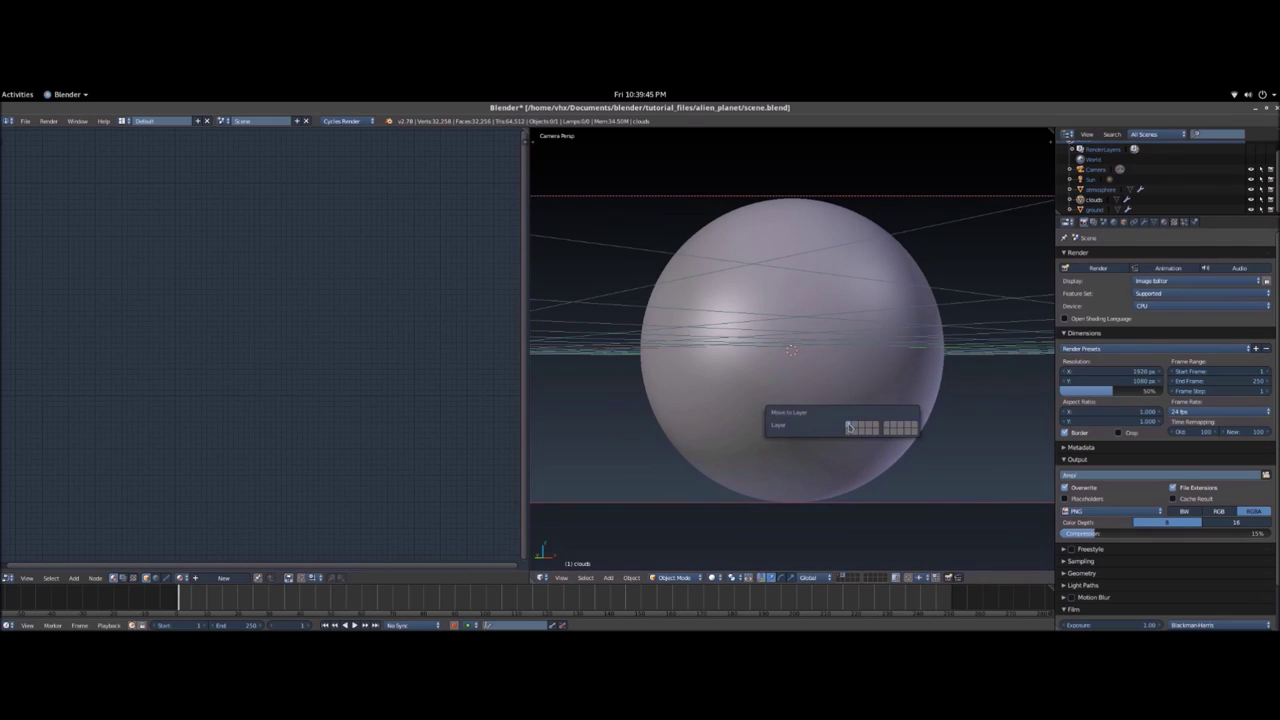
- Undo the last move-to-layer change and preview the planet in rendered viewport shading
key(ctrl+z)
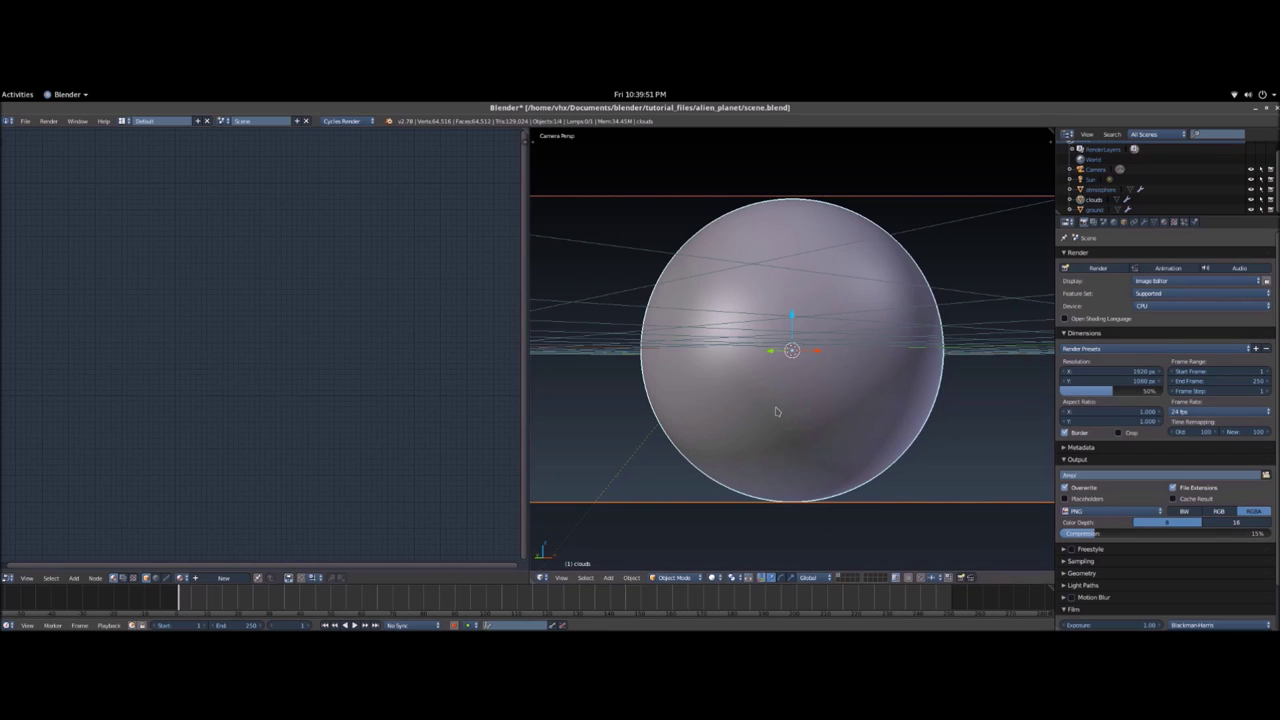
key(shift+z)
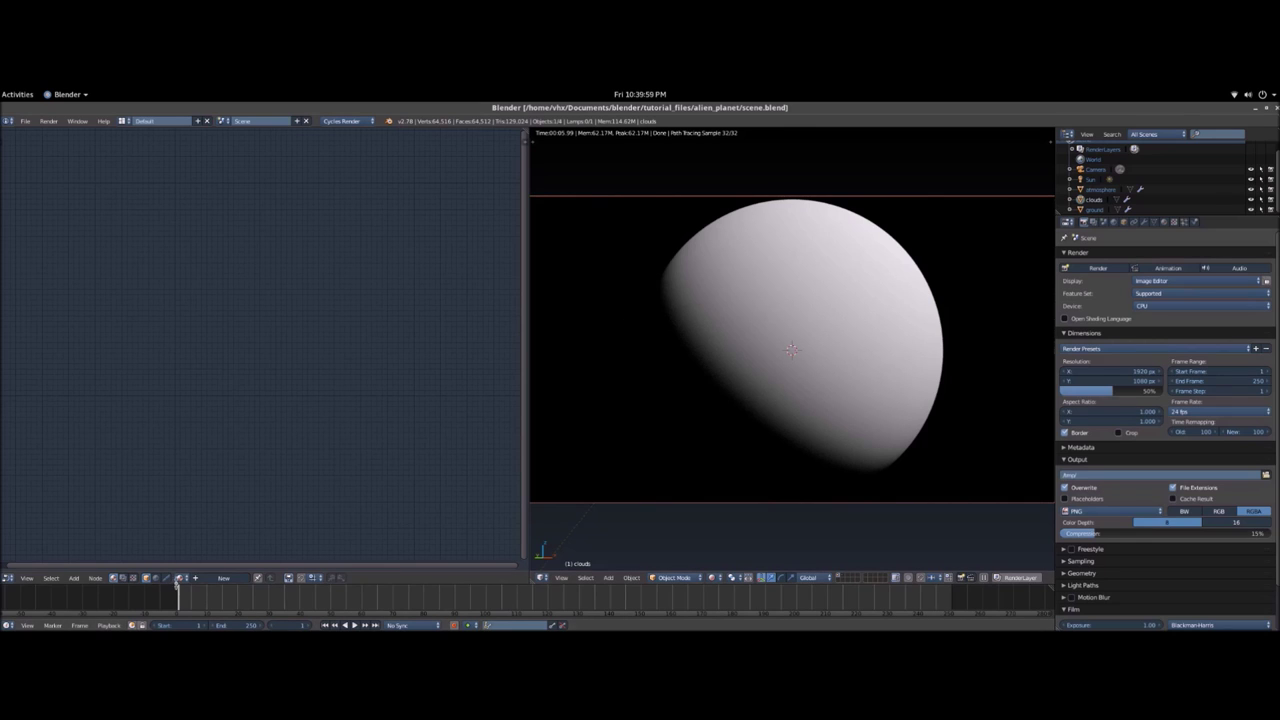
- Create a new material on the clouds object and name it clouds
click(224, 580)
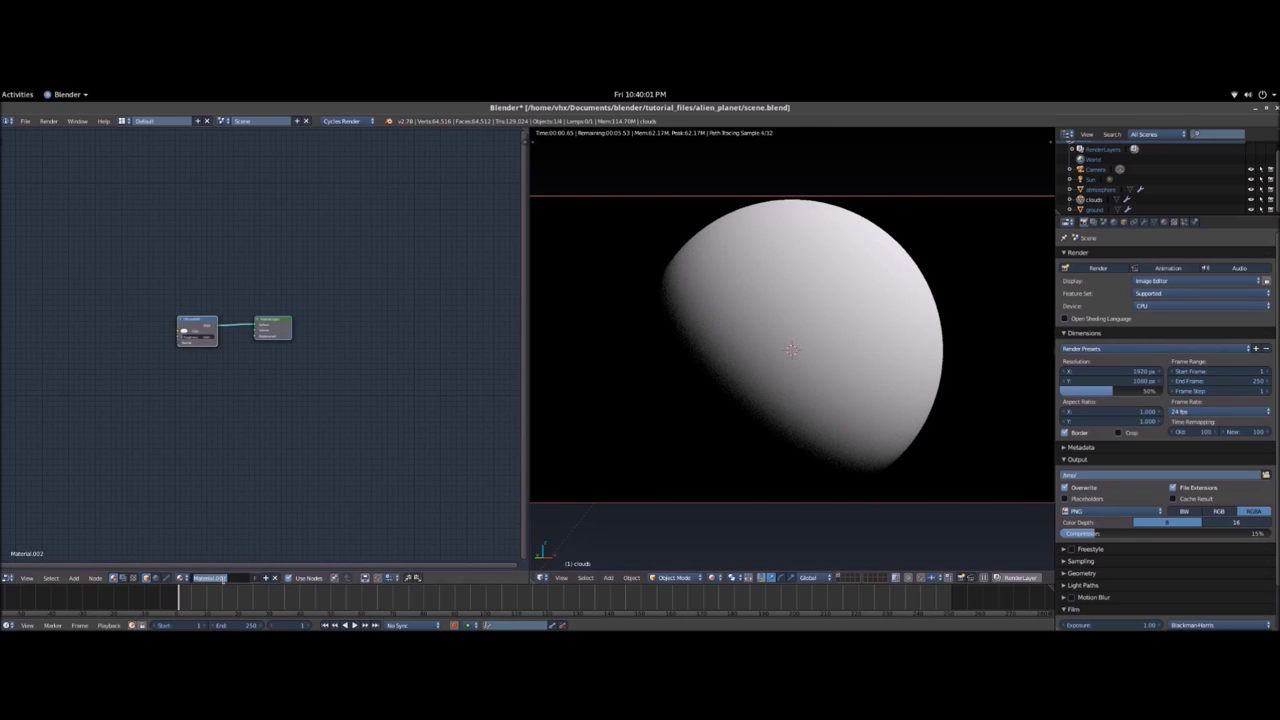
text(clouds)
key(Return)
- Add a Texture Coordinate, Mapping and Image Texture setup feeding the colour of the Diffuse BSDF node
scroll(186, 406, up, 5)
middle_drag(312, 440, 264, 443)
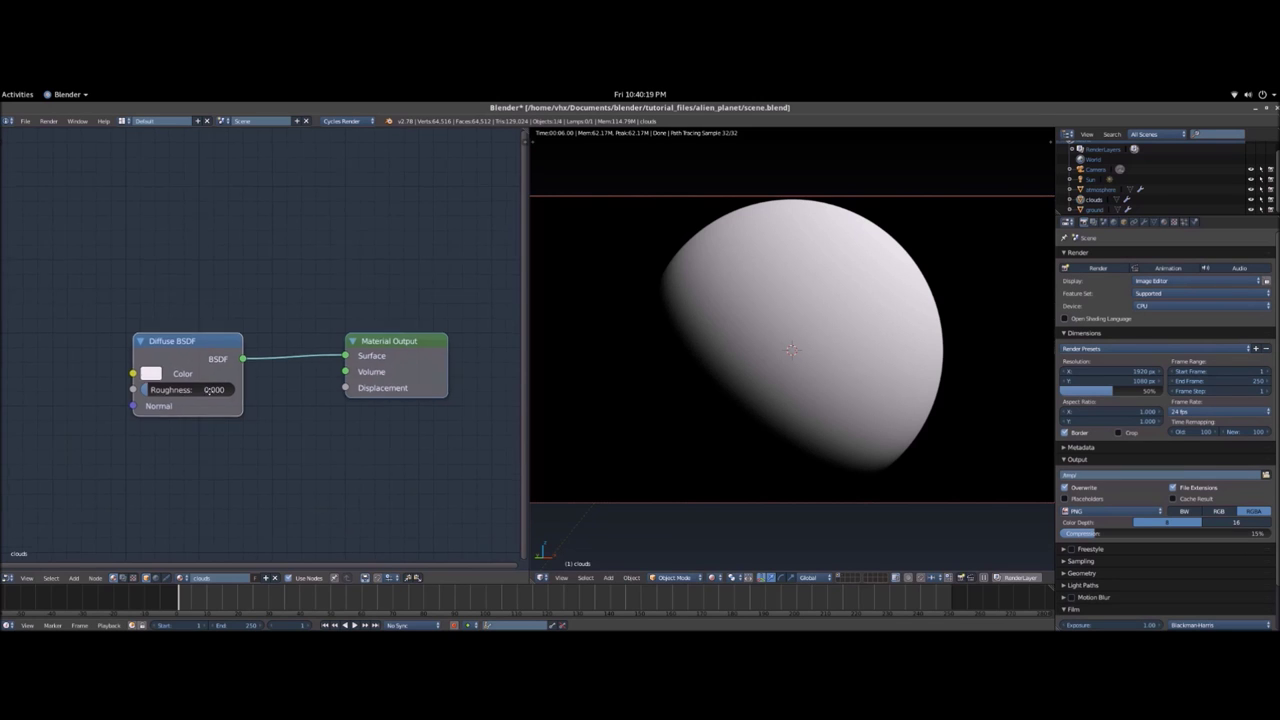
middle_drag(182, 368, 292, 356)
scroll(292, 356, down, 3)
click(295, 349)
key(ctrl+t)
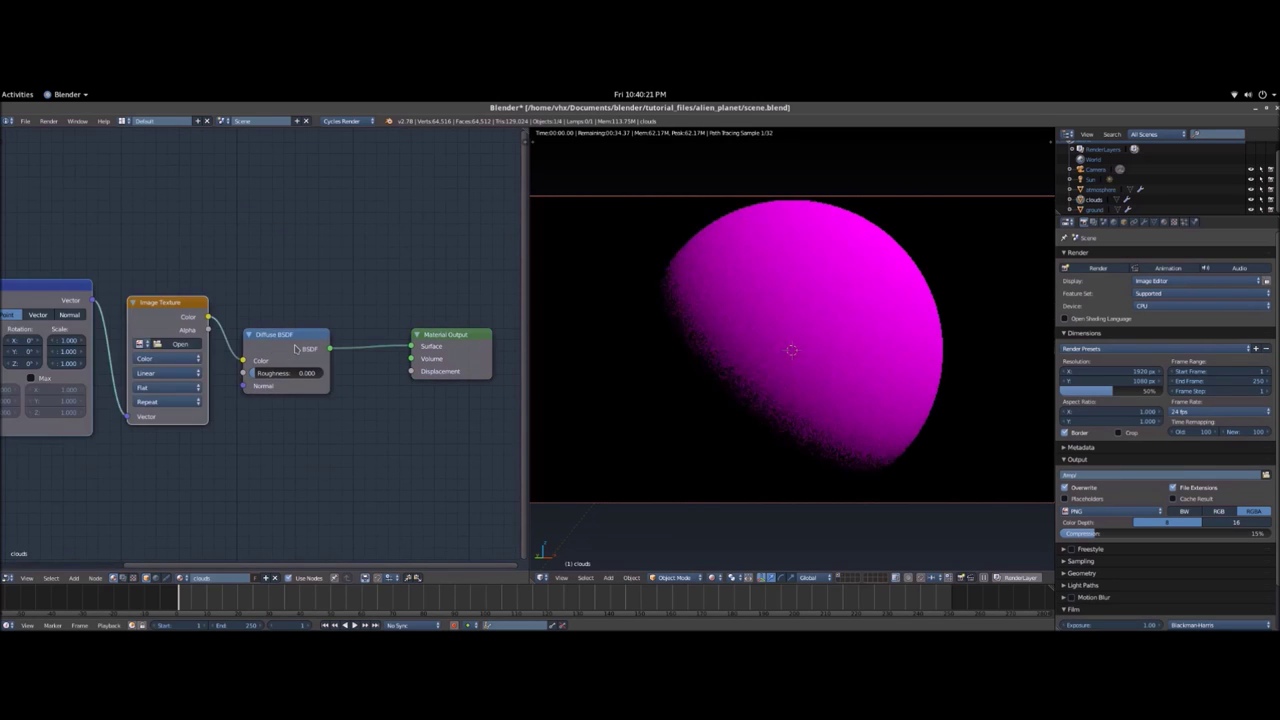
middle_drag(112, 358, 324, 340)
key(shift+a)
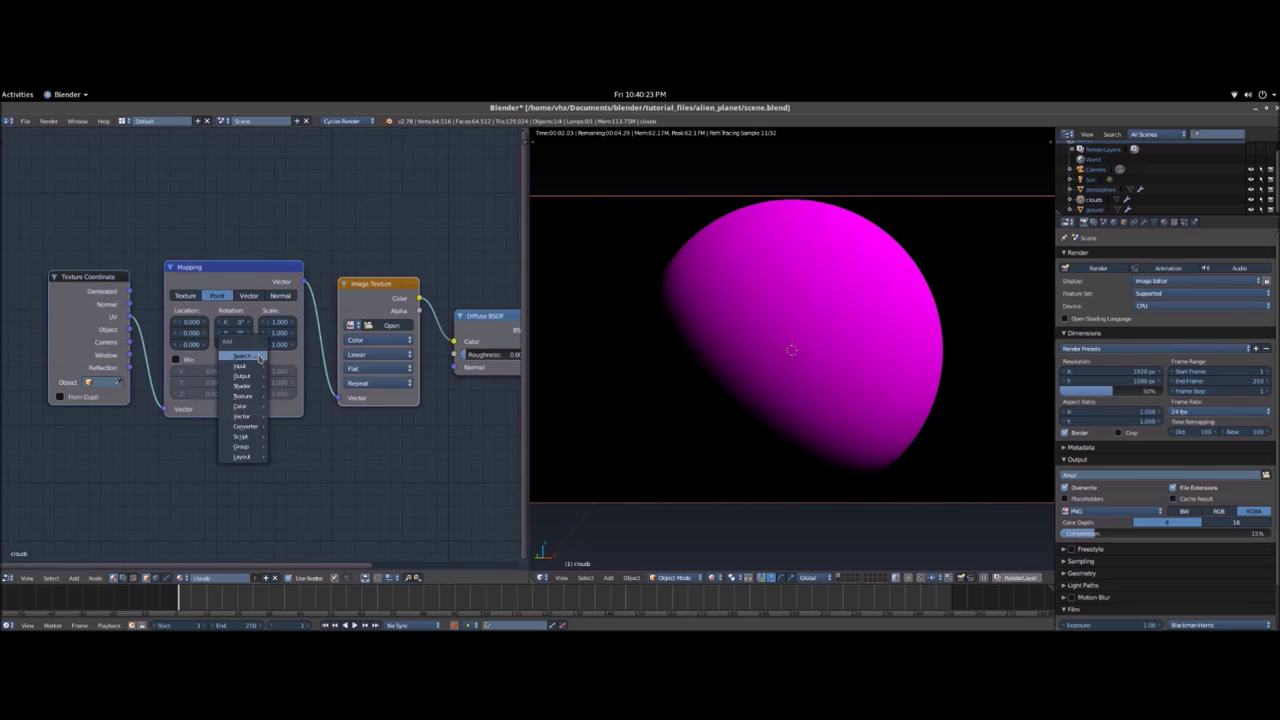
click(257, 359)
text(Bump)
key(BackSpace)
key(BackSpace)
key(BackSpace)
key(BackSpace)
text(texture)
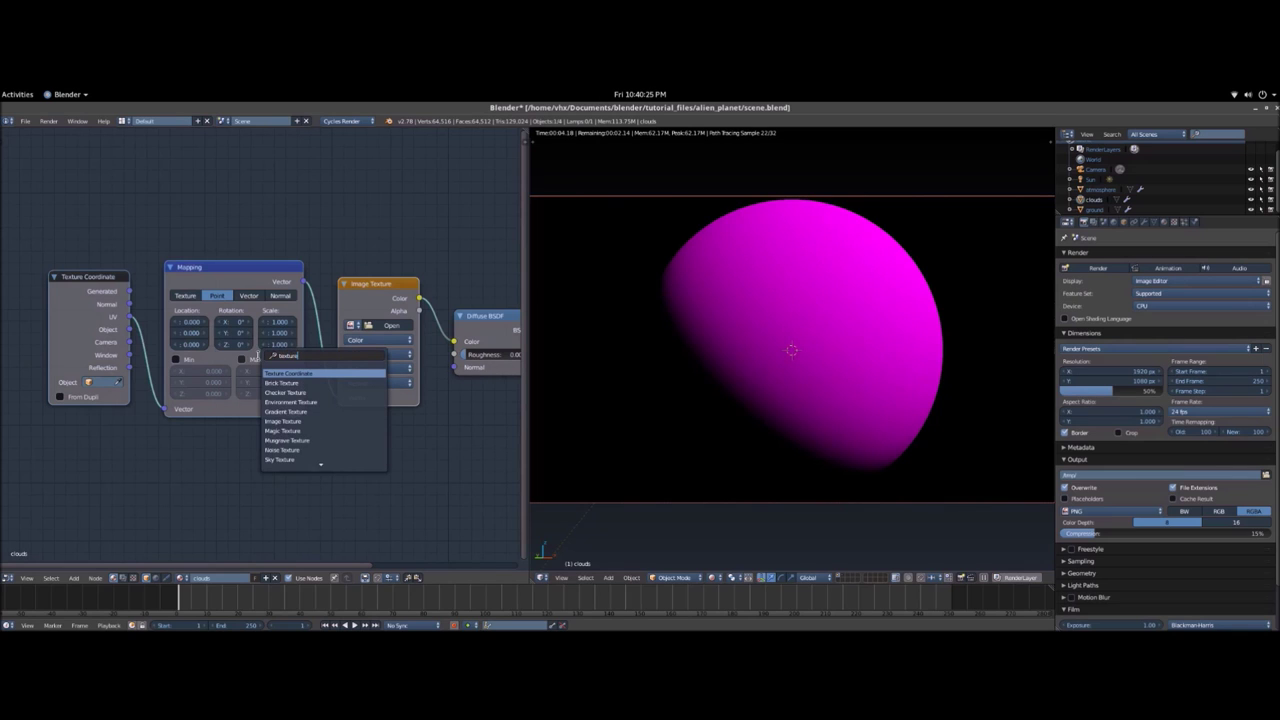
key(Escape)
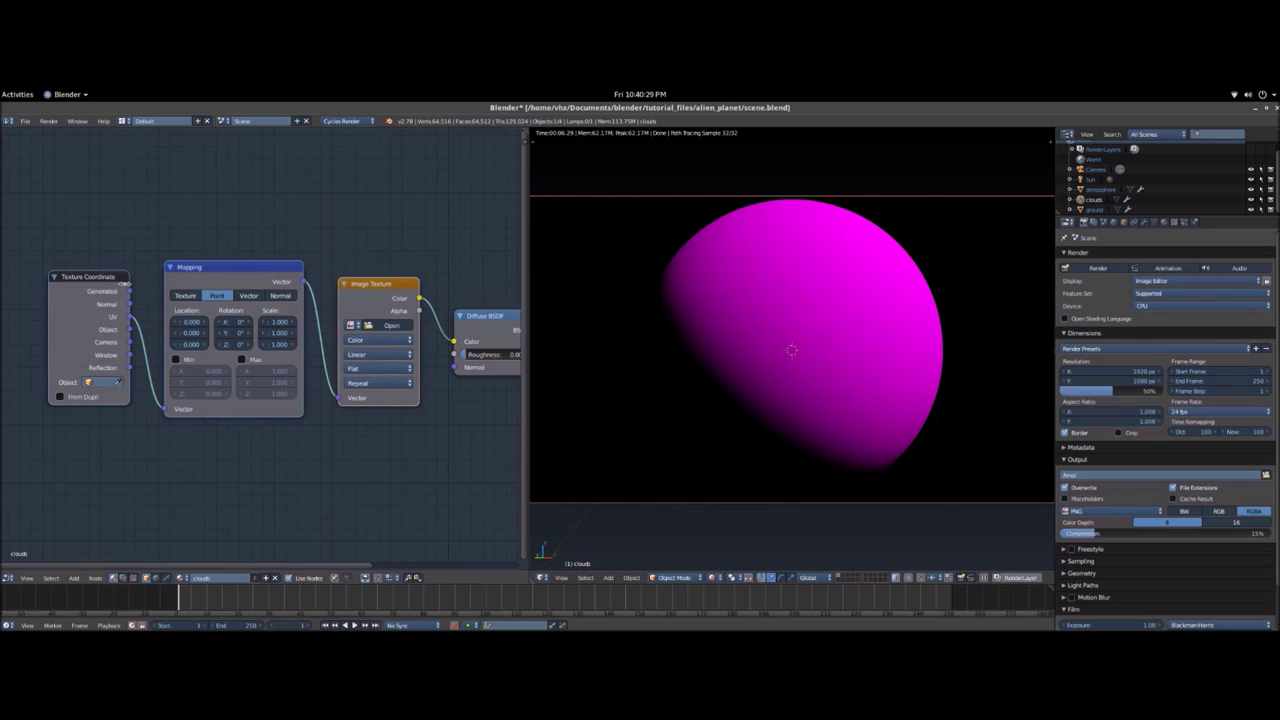
- Map the texture with the Generated coordinates and set the Image Texture's projection to Sphere
drag(129, 291, 166, 408)
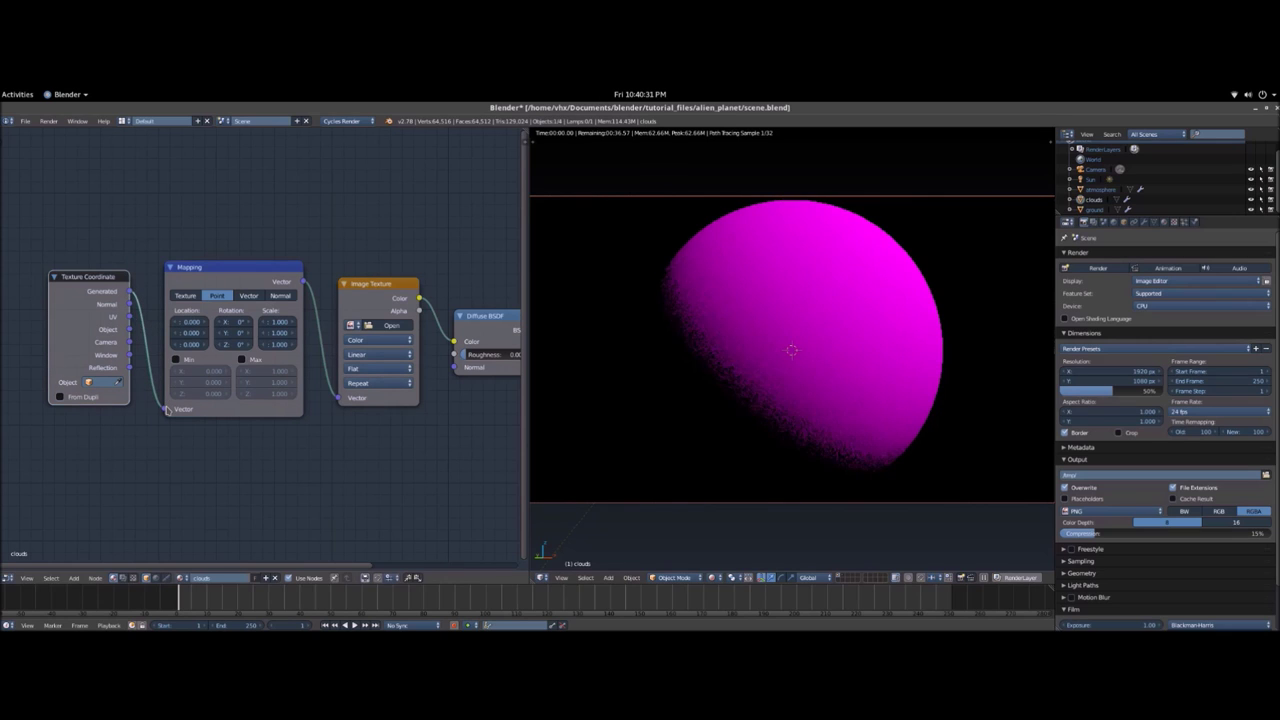
click(372, 368)
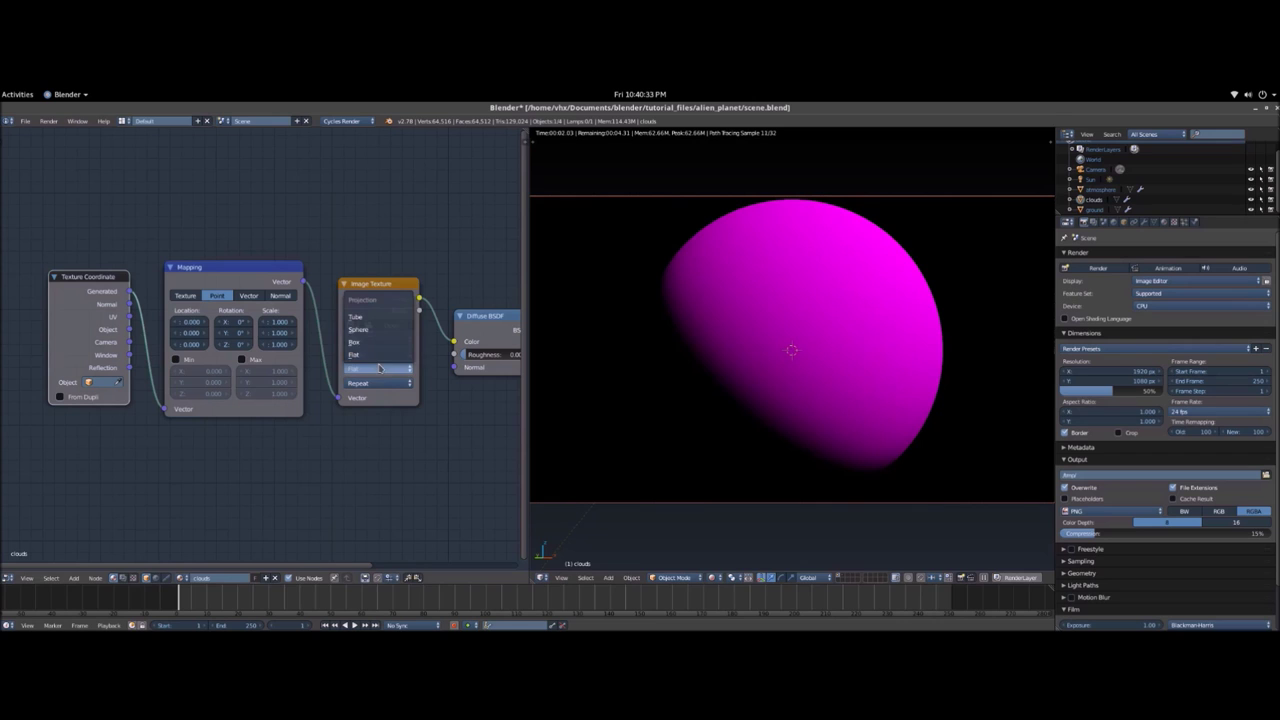
click(362, 330)
- Load Clouds.png from the earth_textures folder into the Image Texture node
middle_drag(474, 383, 379, 362)
click(345, 329)
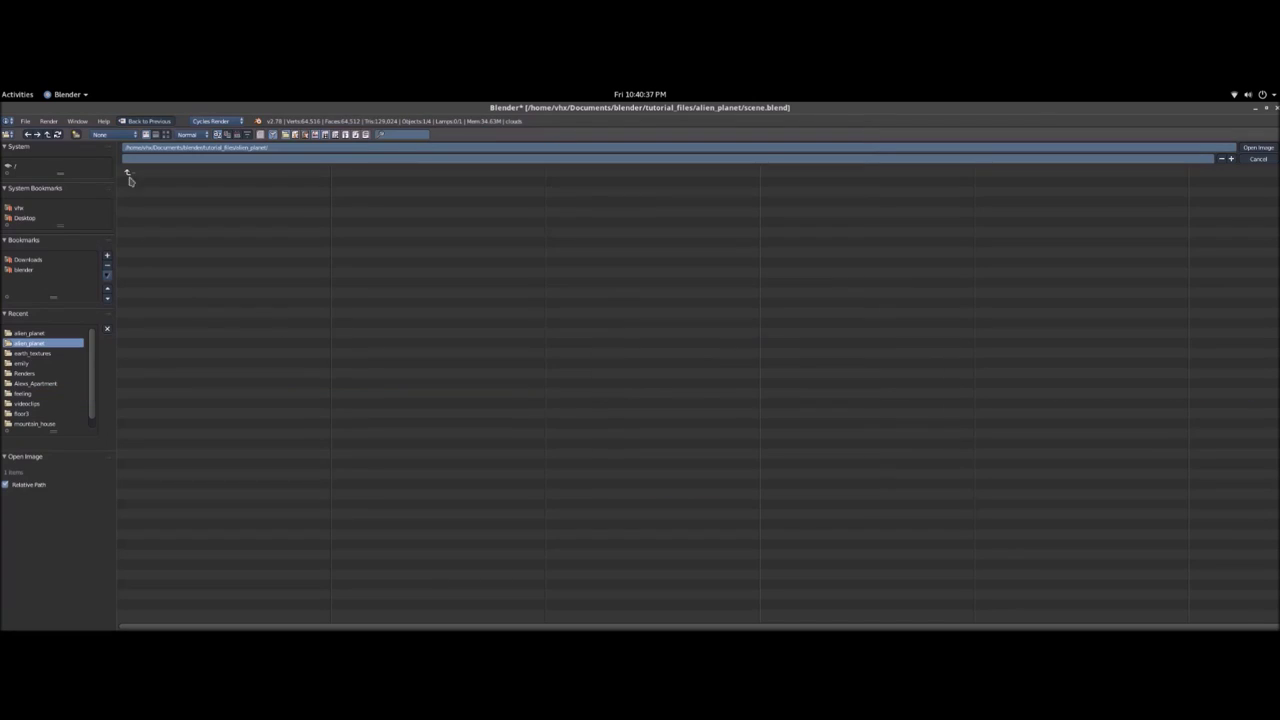
click(40, 354)
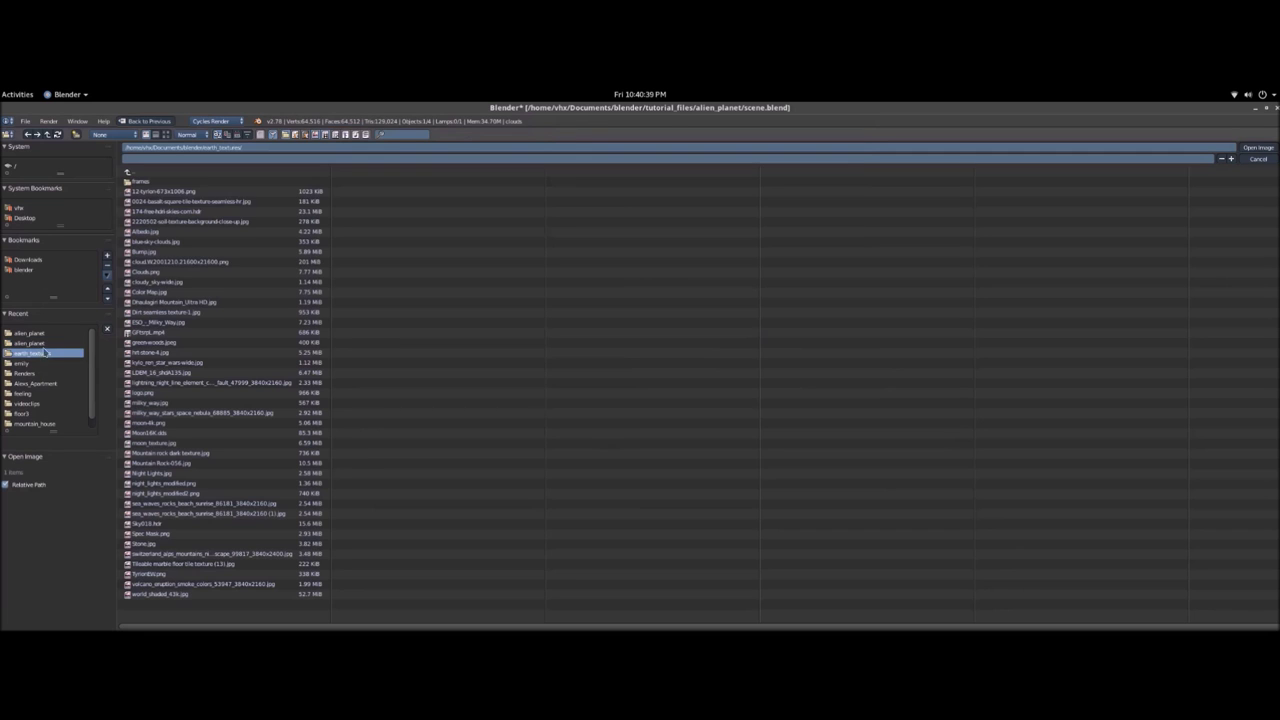
click(165, 134)
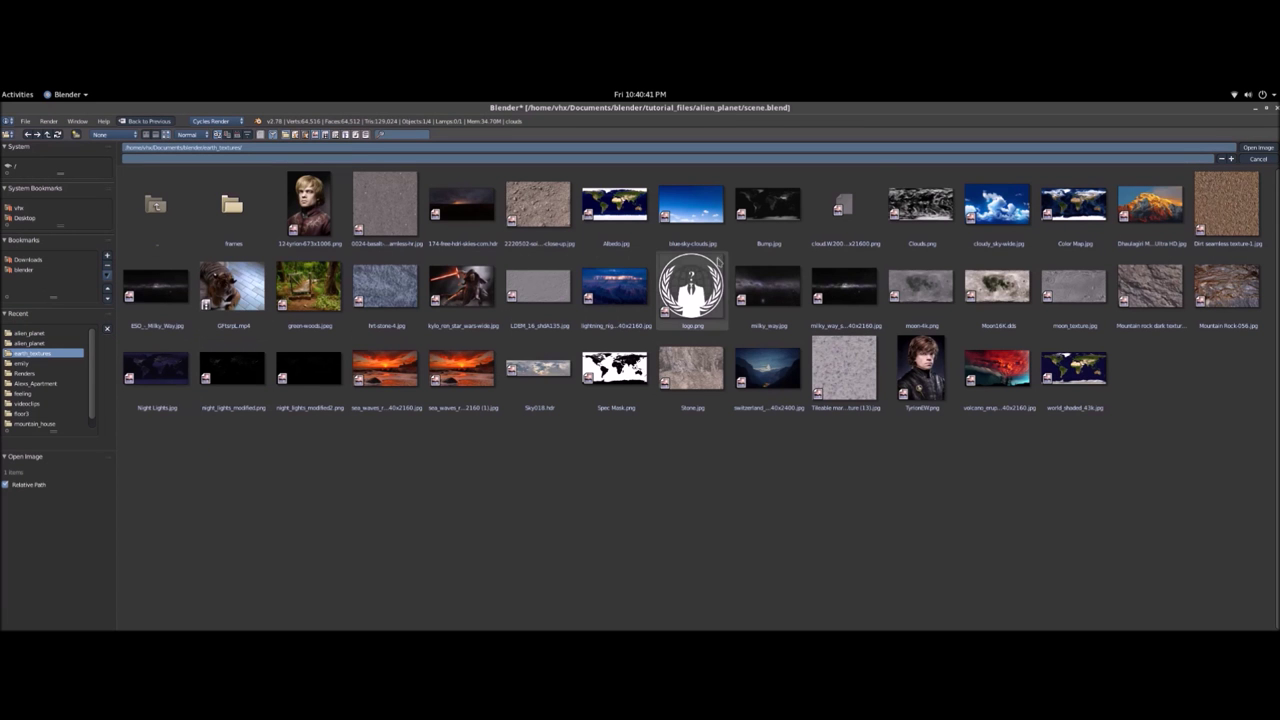
double_click(920, 205)
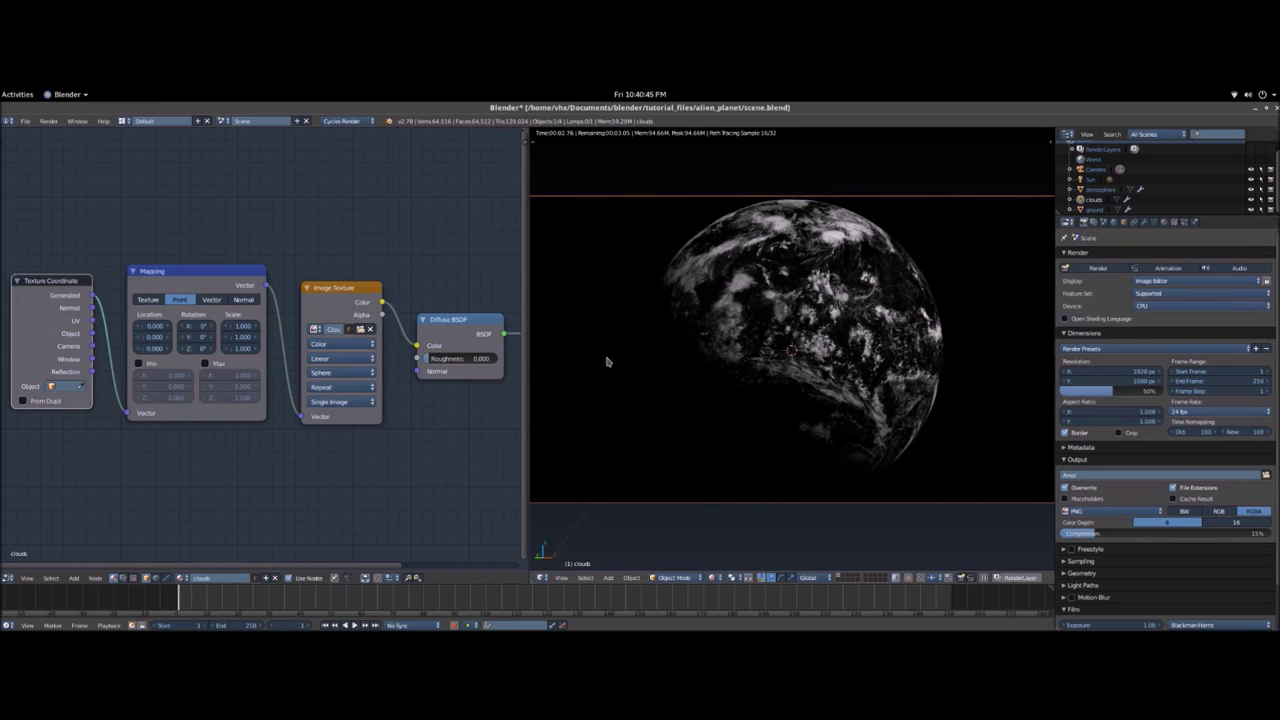
- Move the Material Output node farther away from the Diffuse BSDF to make room for more nodes
middle_drag(370, 378, 292, 378)
scroll(263, 390, down, 3)
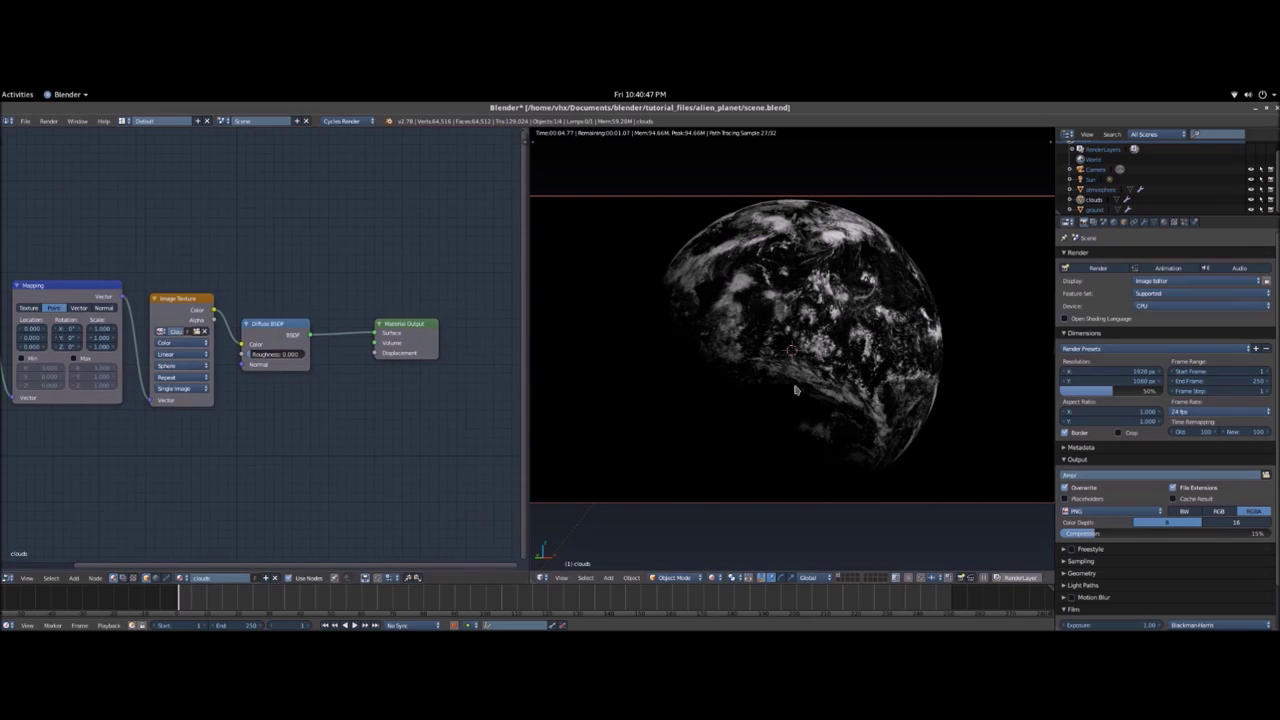
middle_drag(350, 390, 472, 355)
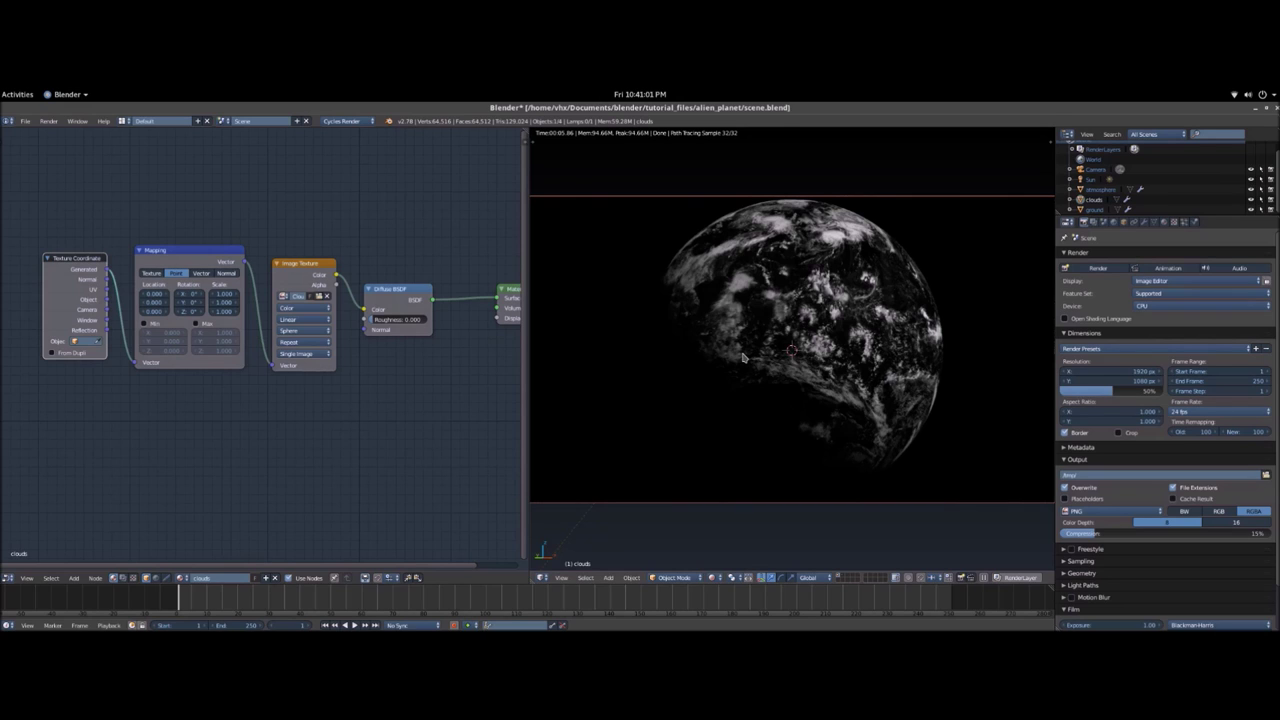
middle_drag(510, 390, 330, 355)
scroll(226, 349, down, 4)
middle_drag(226, 349, 210, 406)
scroll(304, 364, up, 3)
middle_drag(304, 364, 340, 346)
drag(341, 326, 450, 326)
middle_drag(349, 337, 261, 360)
scroll(262, 352, down, 2)
middle_drag(262, 352, 187, 321)
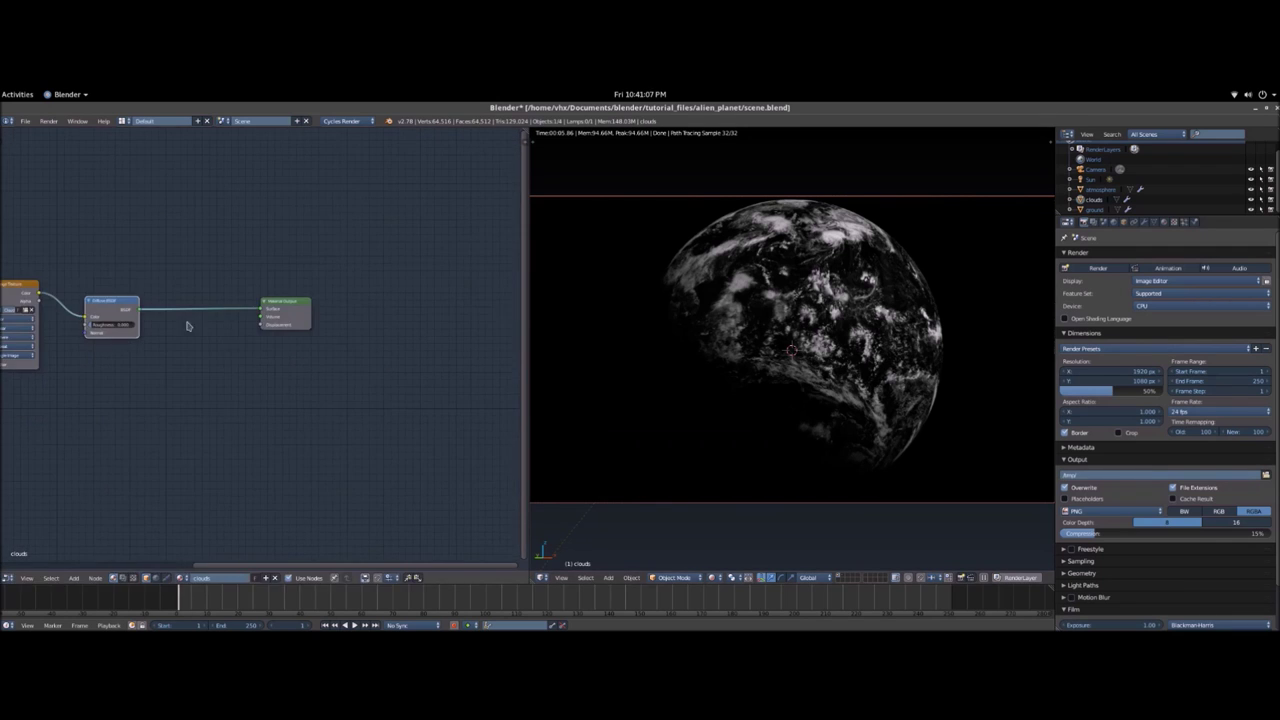
drag(279, 305, 337, 293)
middle_drag(230, 331, 283, 346)
- Add a Transparent BSDF node below the Diffuse BSDF
key(space)
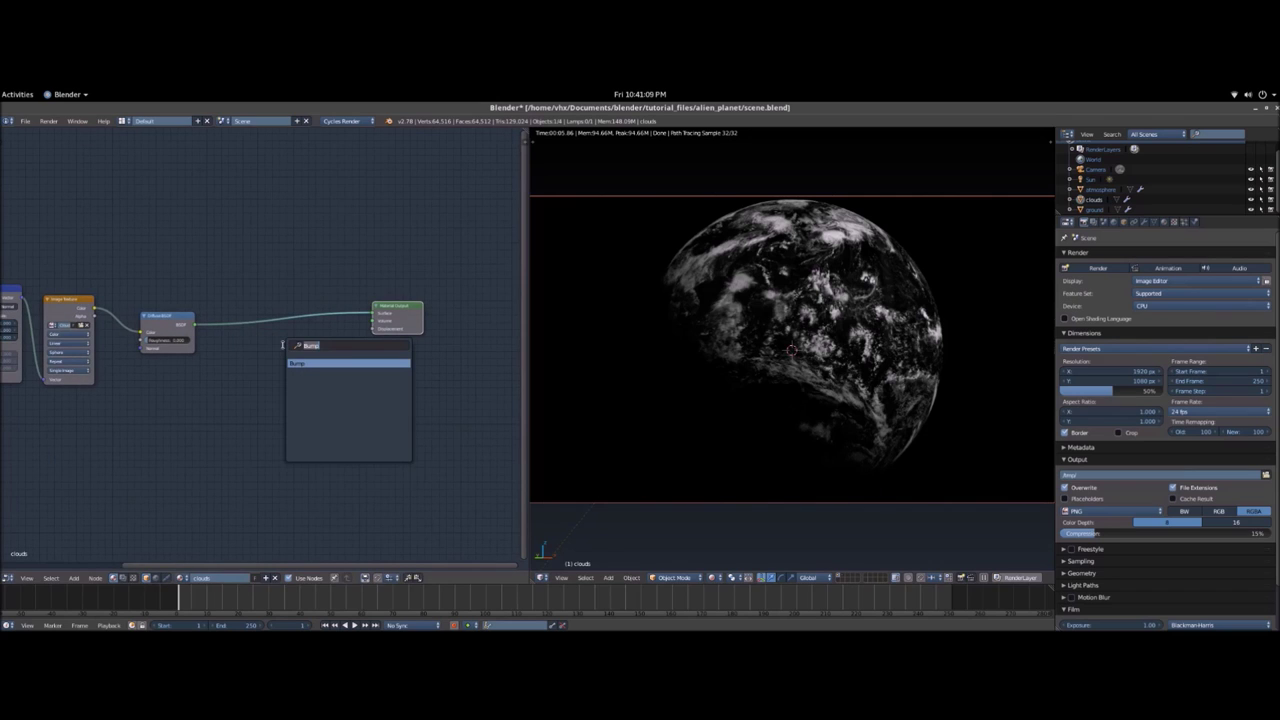
text(tran)
key(Down)
key(Return)
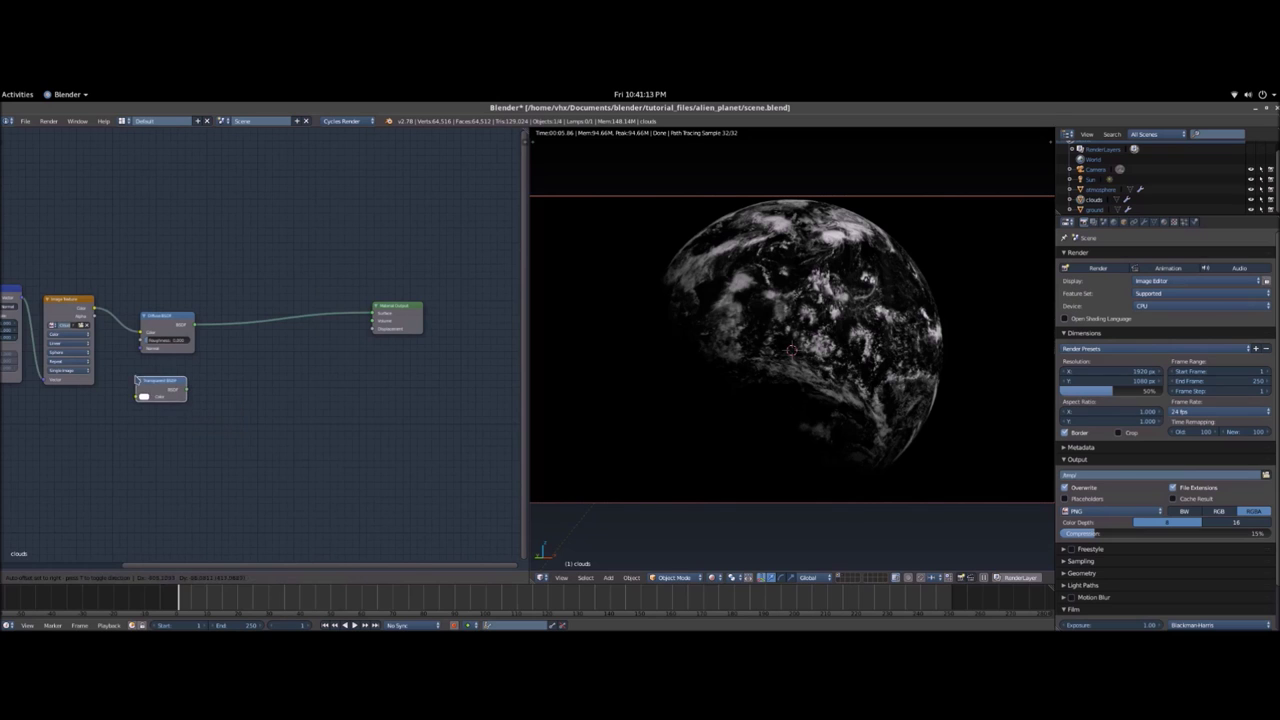
click(125, 359)
- Insert a Mix Shader between the Diffuse BSDF and Material Output, and connect the Transparent BSDF to its second shader input
key(shift+a)
click(134, 360)
text(mix)
key(Return)
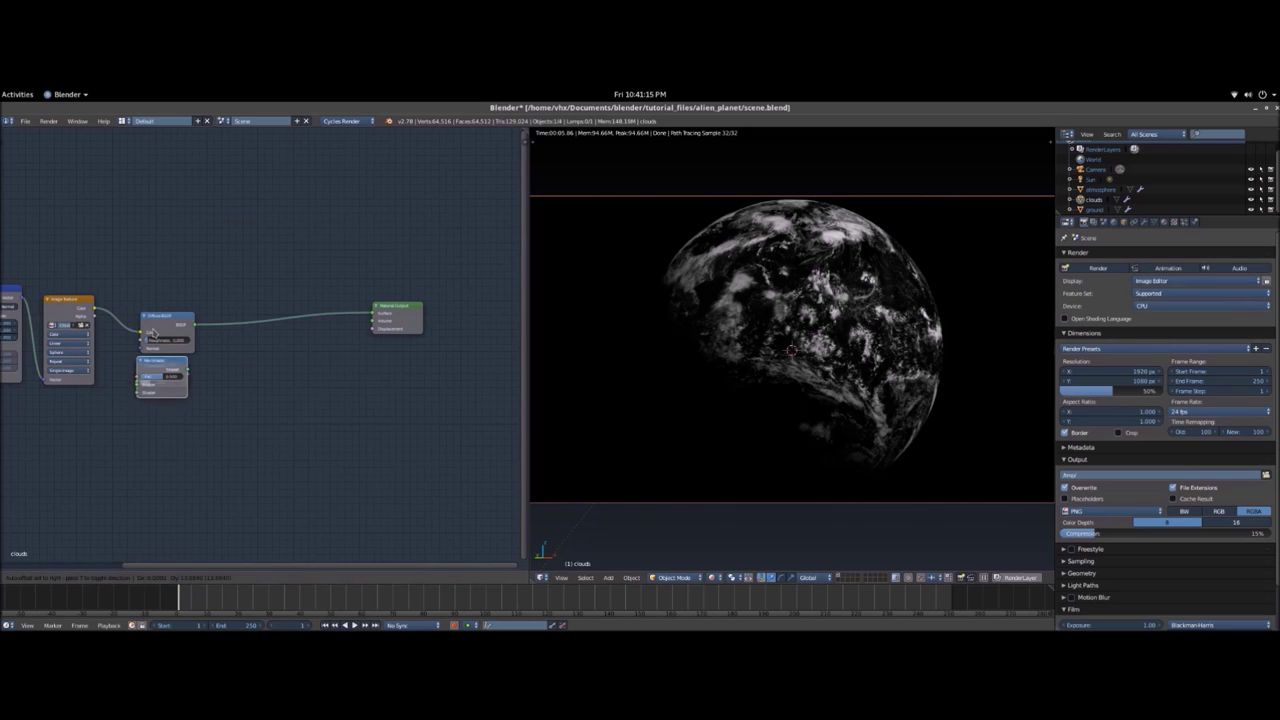
click(245, 335)
drag(186, 372, 243, 357)
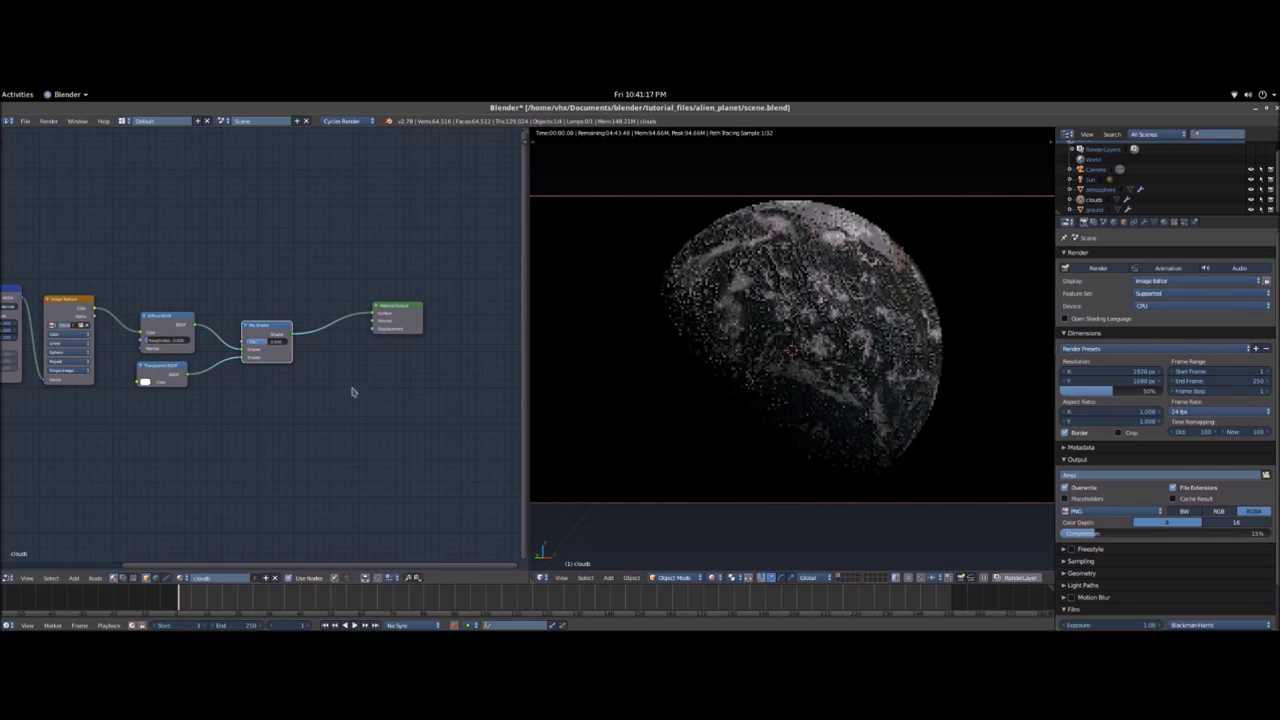
scroll(830, 352, up, 6)
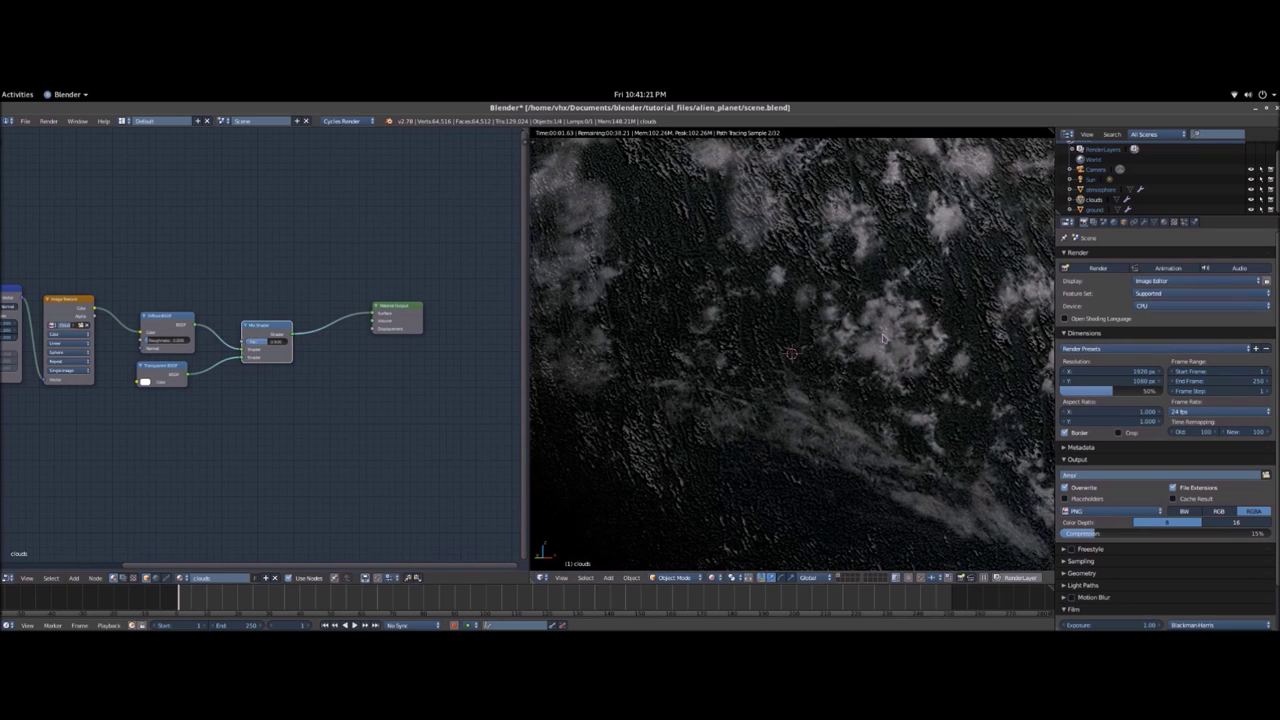
scroll(717, 319, down, 6)
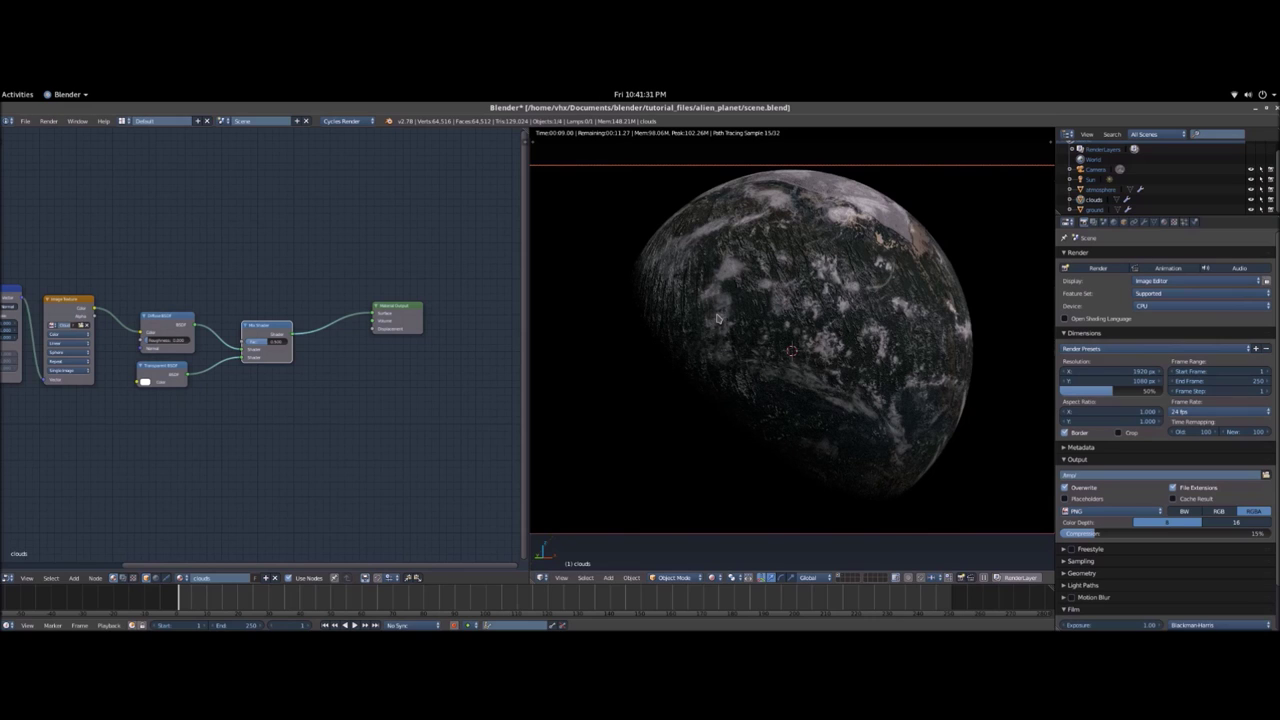
scroll(440, 338, up, 1)
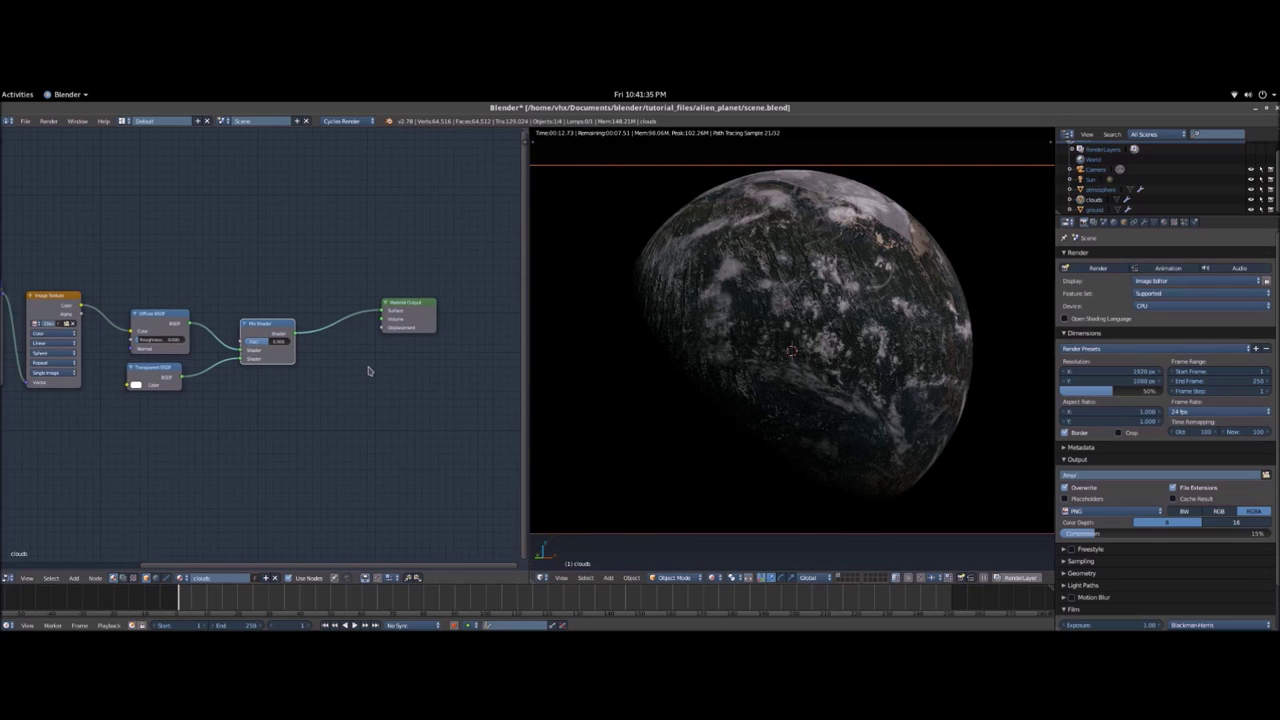
scroll(265, 373, up, 1)
key(shift+a)
click(268, 381)
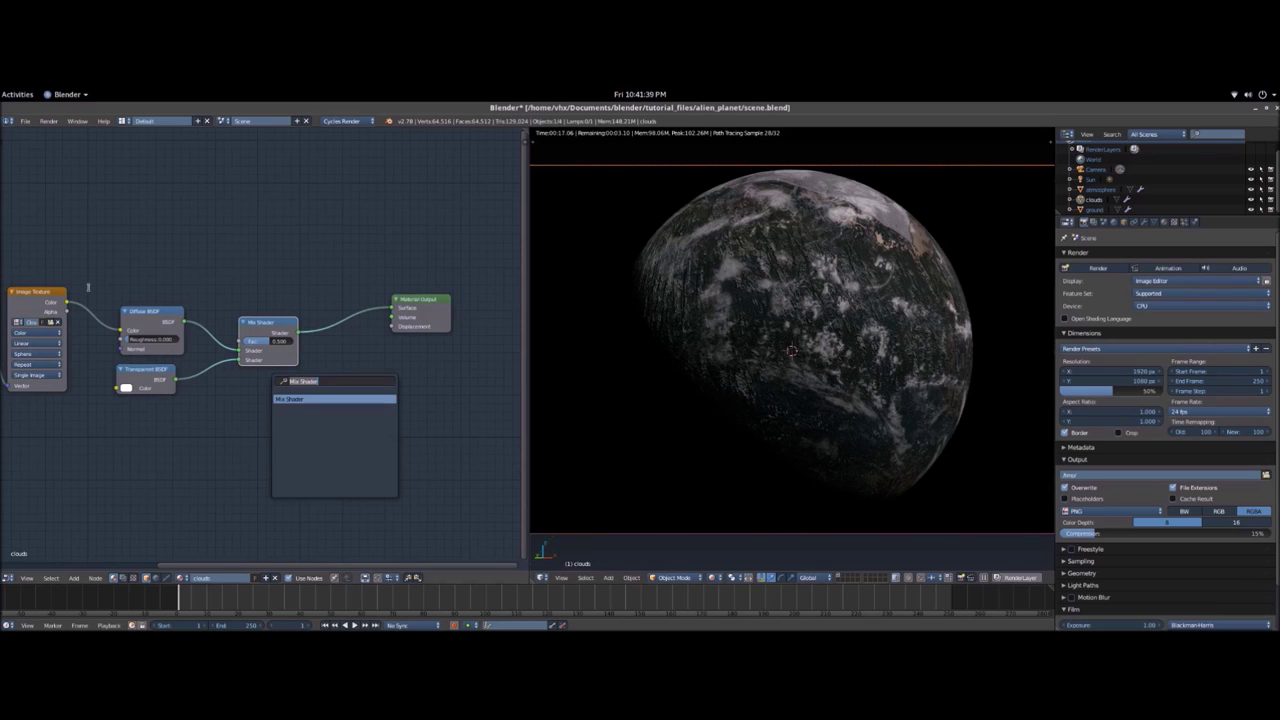
key(Escape)
- Connect the Image Texture's Color to the Mix Shader's Fac and swap its two shader inputs
drag(67, 303, 250, 345)
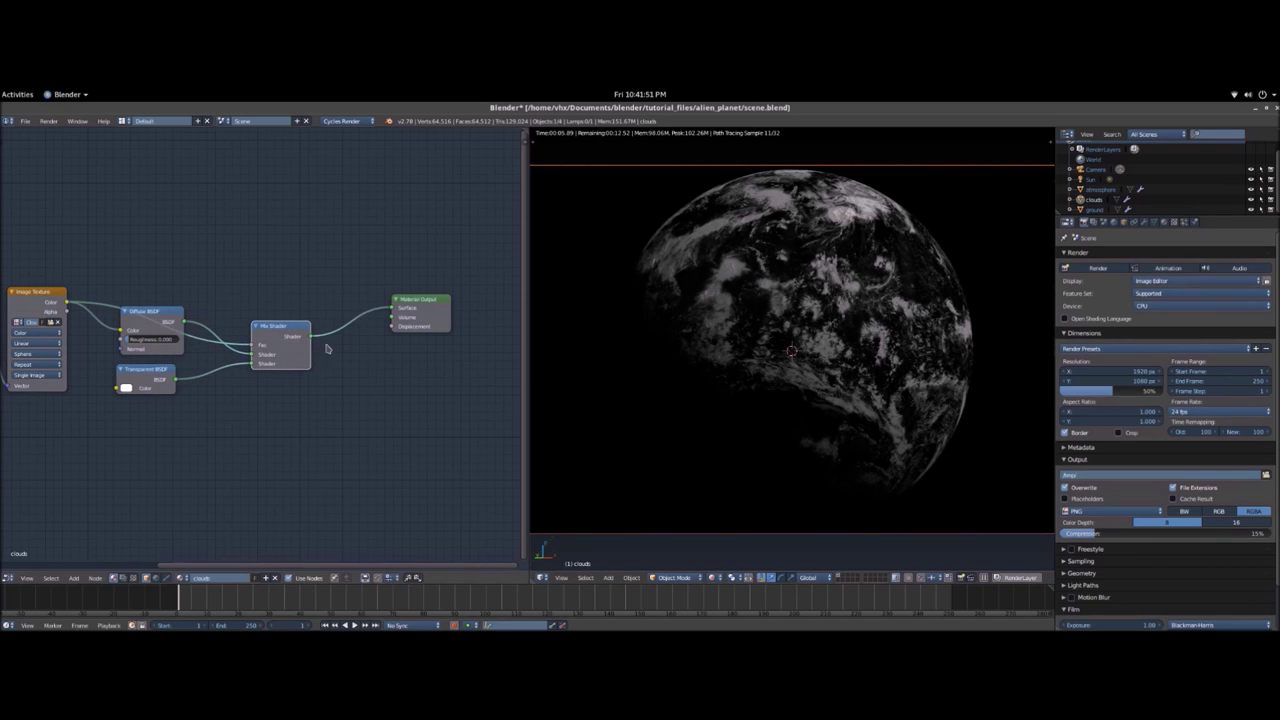
scroll(316, 376, up, 1)
scroll(258, 368, up, 1)
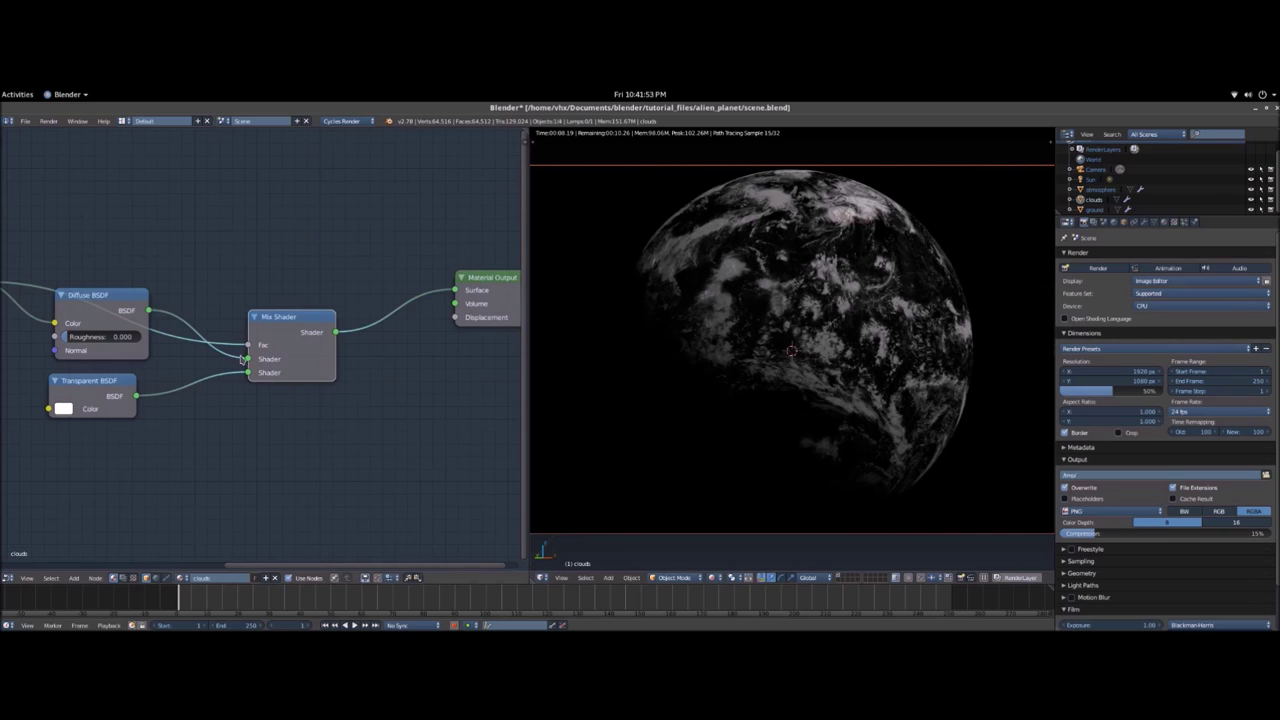
drag(250, 340, 258, 375)
- Insert a second Mix Shader between the first Mix Shader and the Material Output
scroll(752, 362, up, 5)
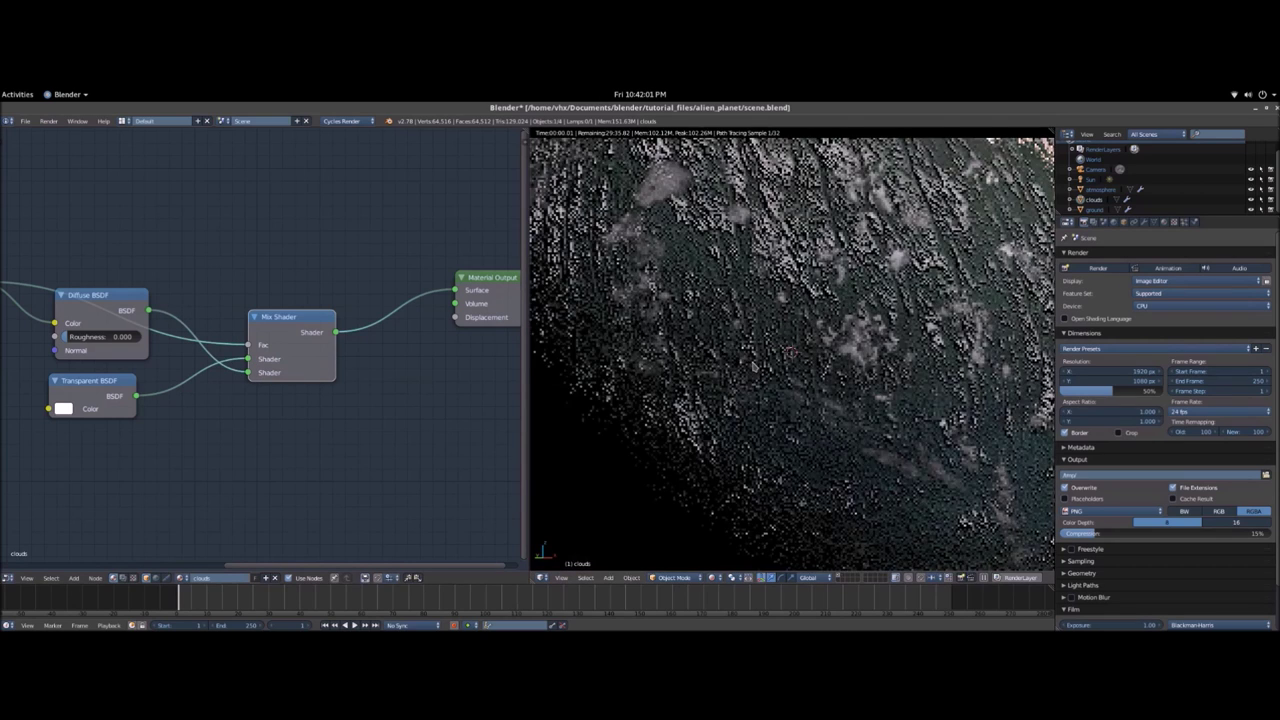
scroll(753, 366, down, 5)
scroll(753, 366, up, 3)
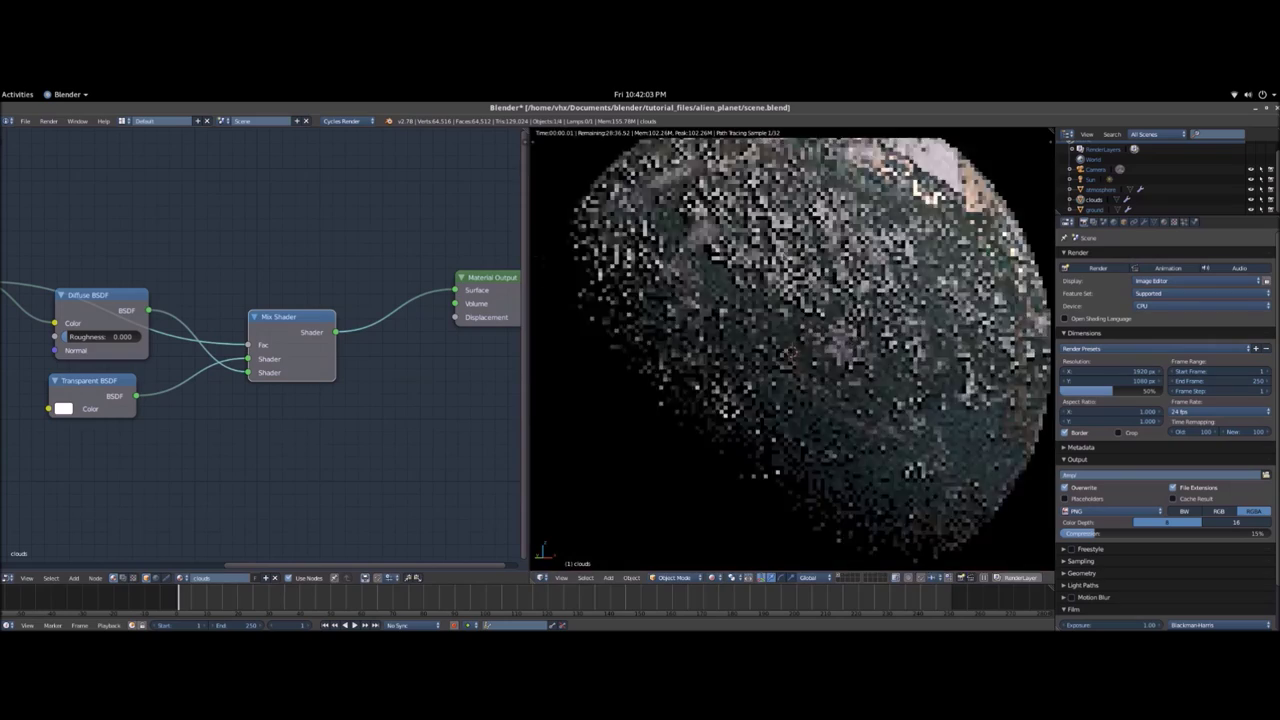
scroll(791, 353, up, 4)
scroll(843, 343, down, 4)
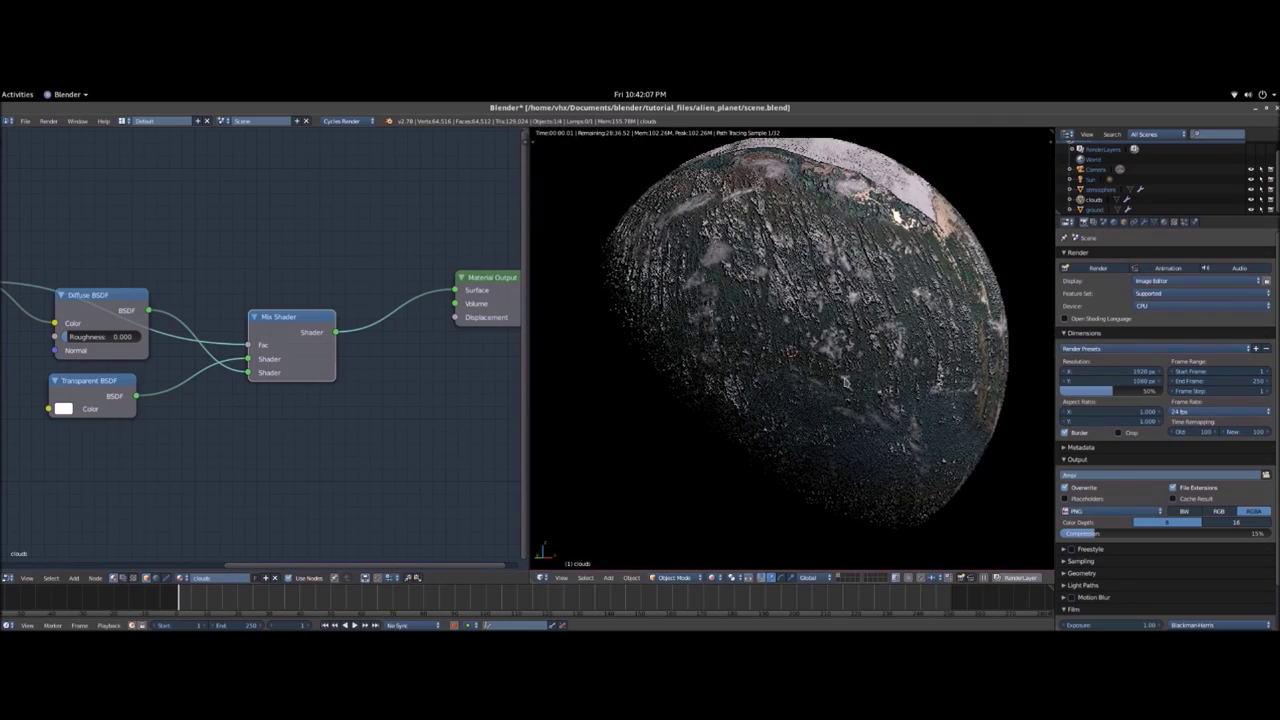
scroll(347, 343, down, 1)
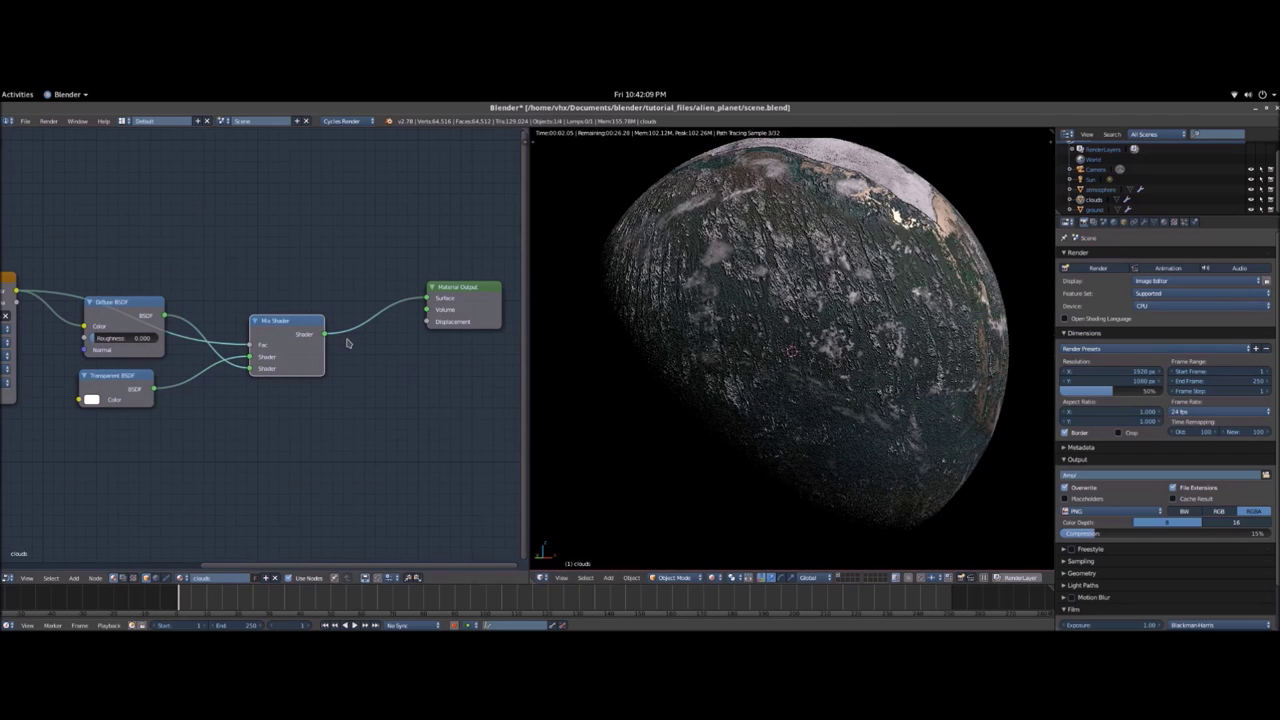
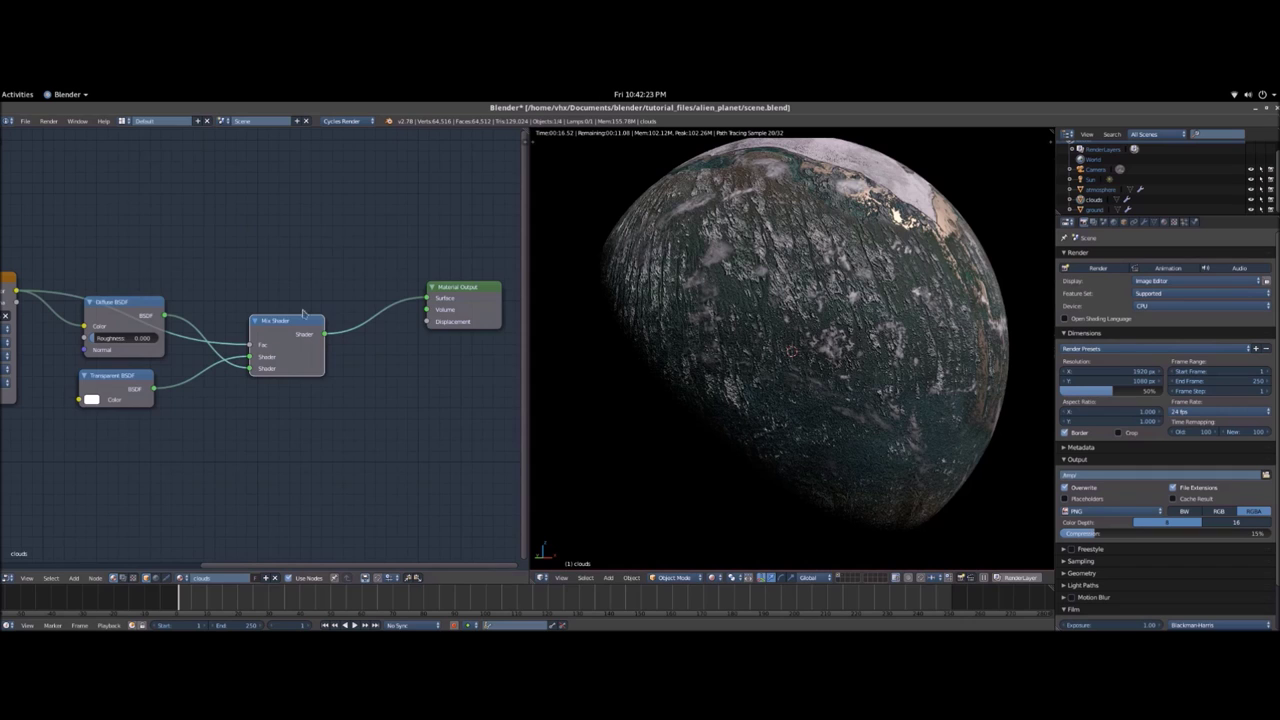
scroll(320, 325, down, 2)
key(shift+a)
click(236, 343)
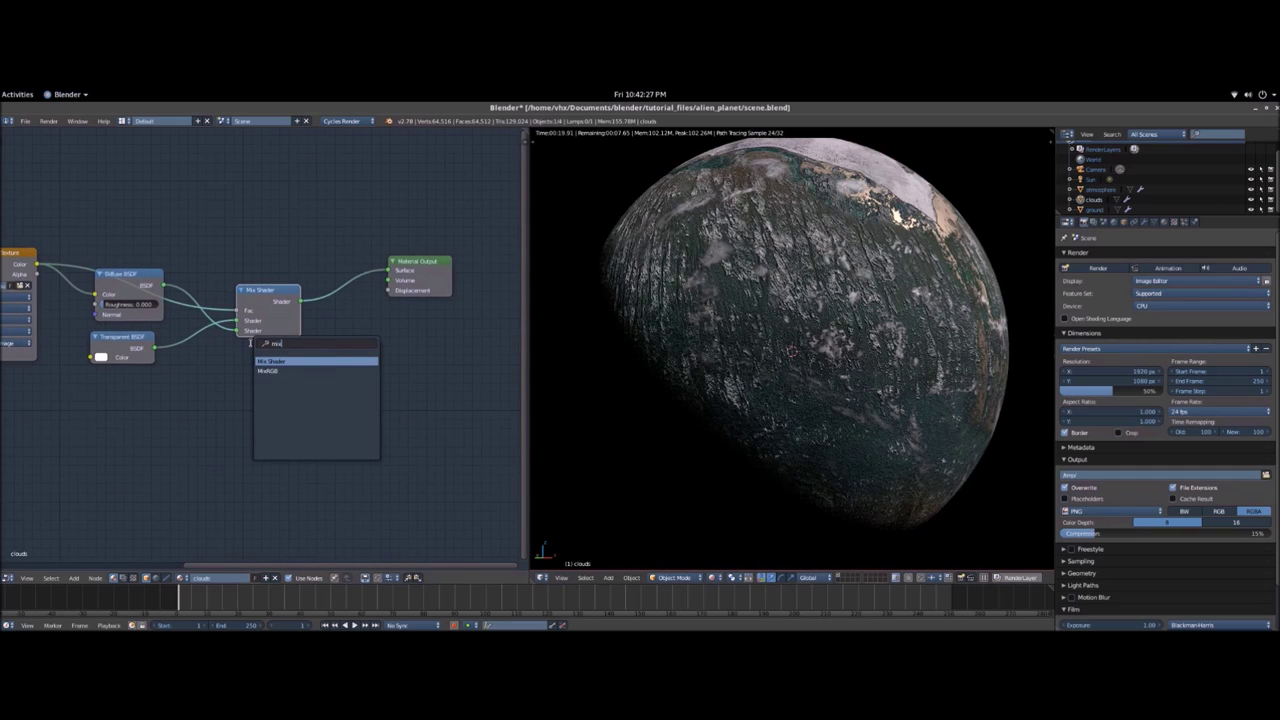
key(Return)
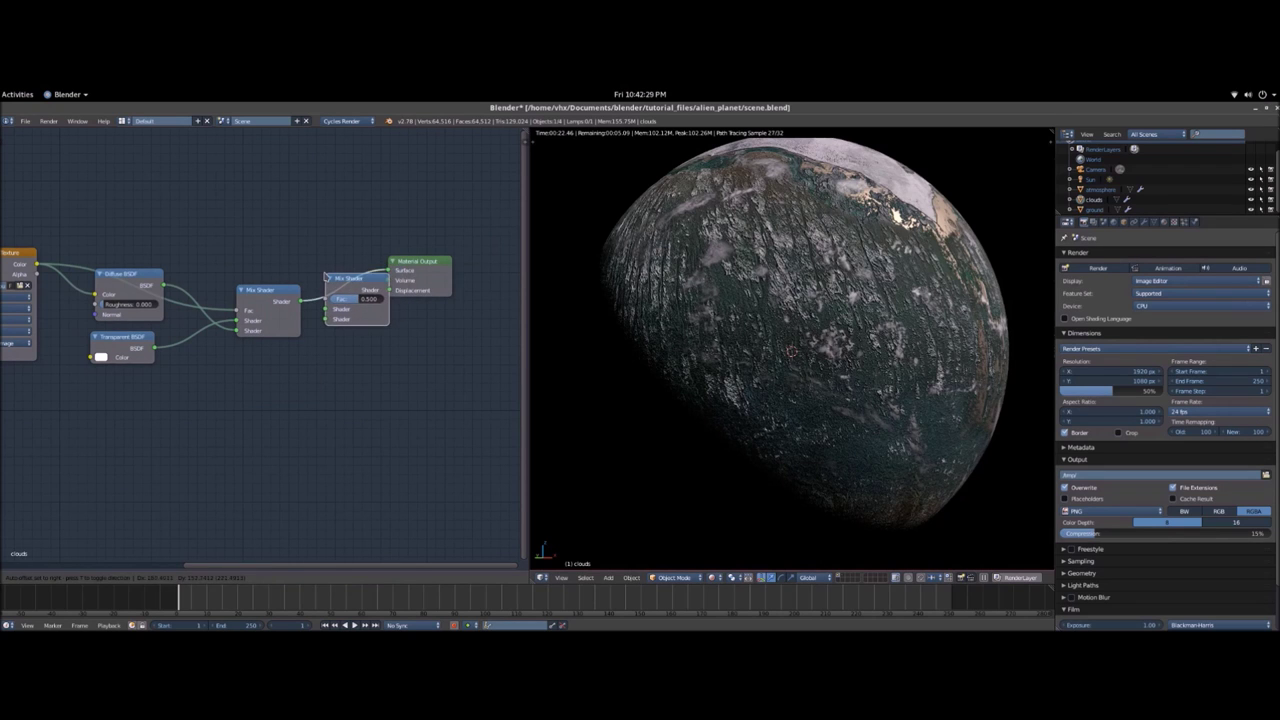
click(341, 277)
- Add a Glossy BSDF below the first Mix Shader and connect it to the second Mix Shader's lower shader input
key(shift+a)
click(345, 328)
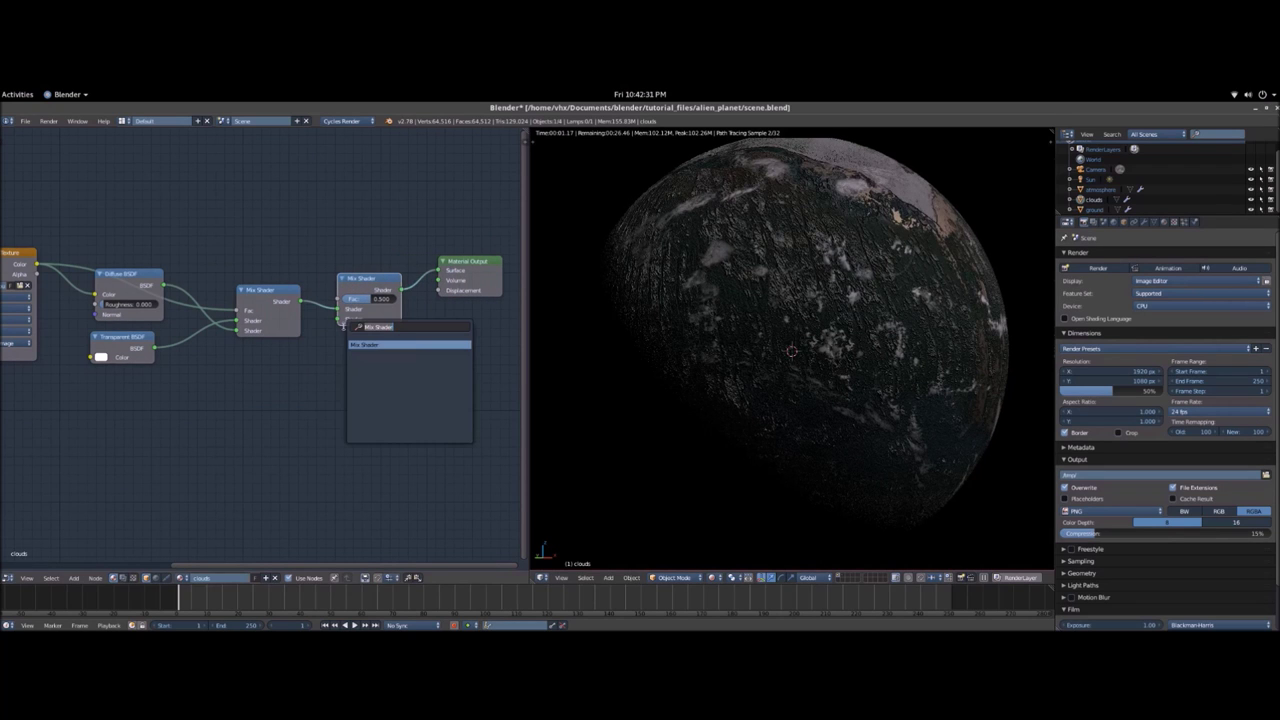
text(glossy)
key(Return)
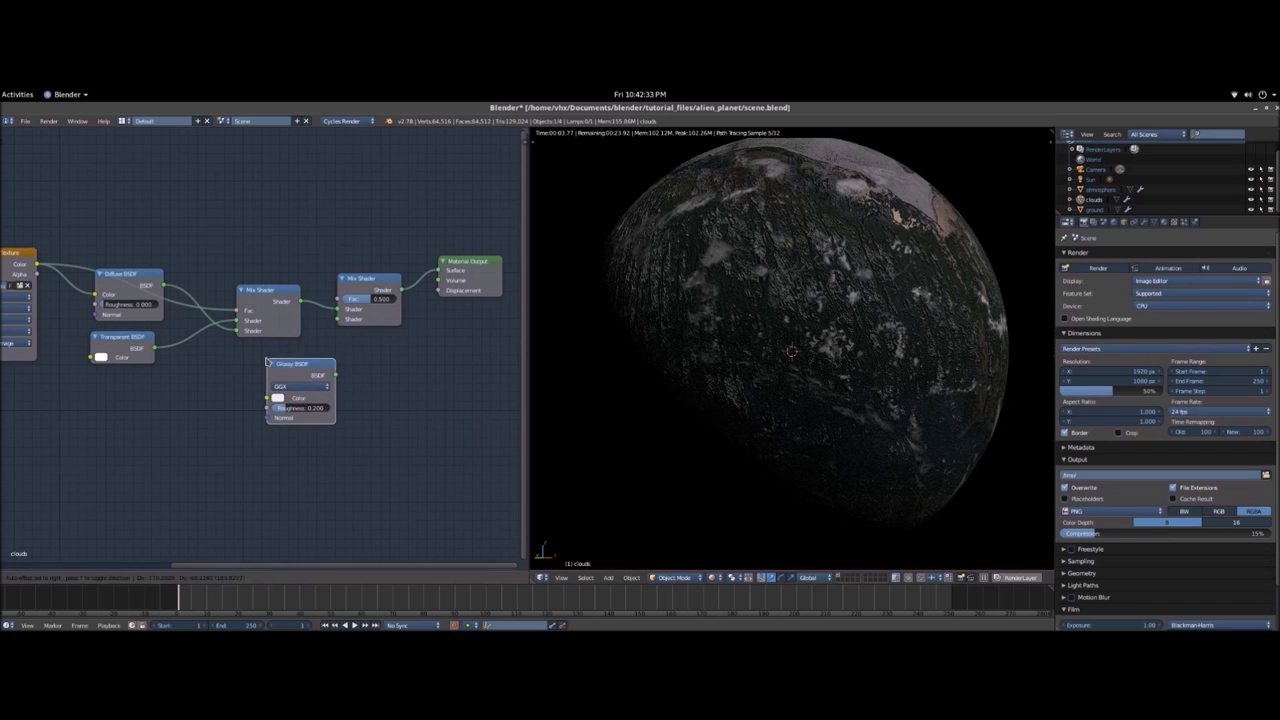
click(332, 386)
drag(318, 367, 263, 352)
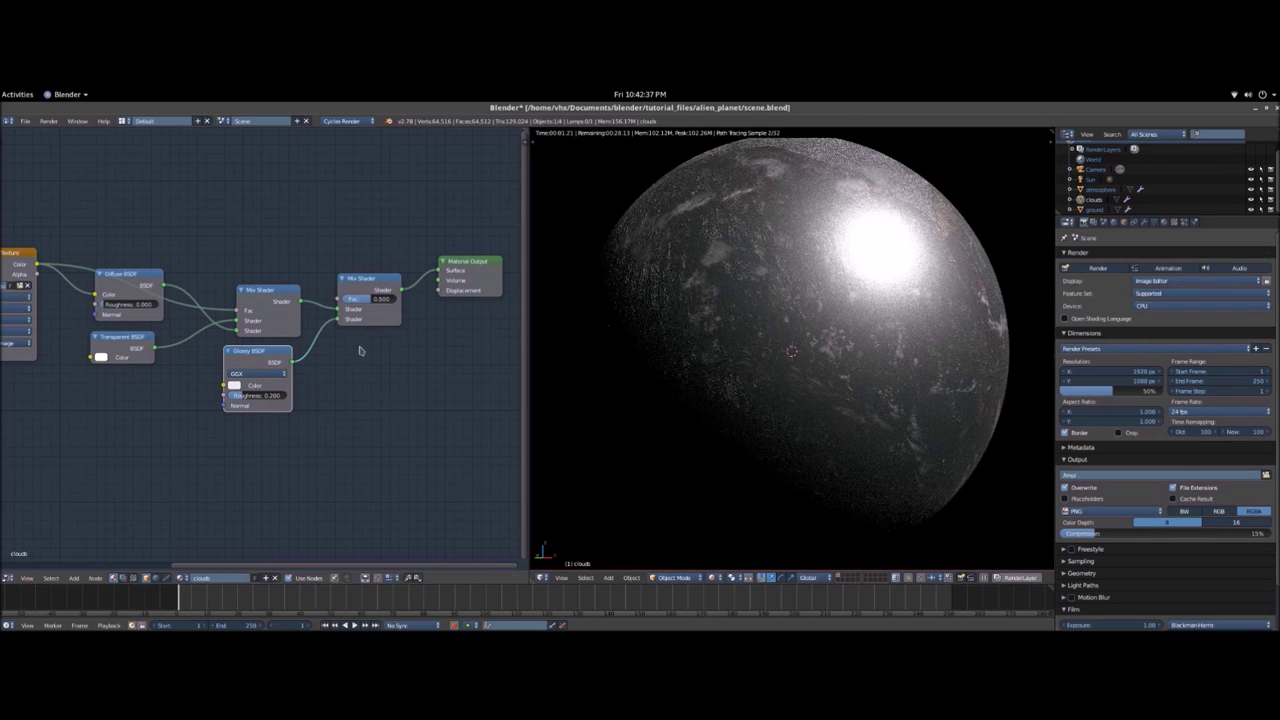
drag(243, 360, 258, 366)
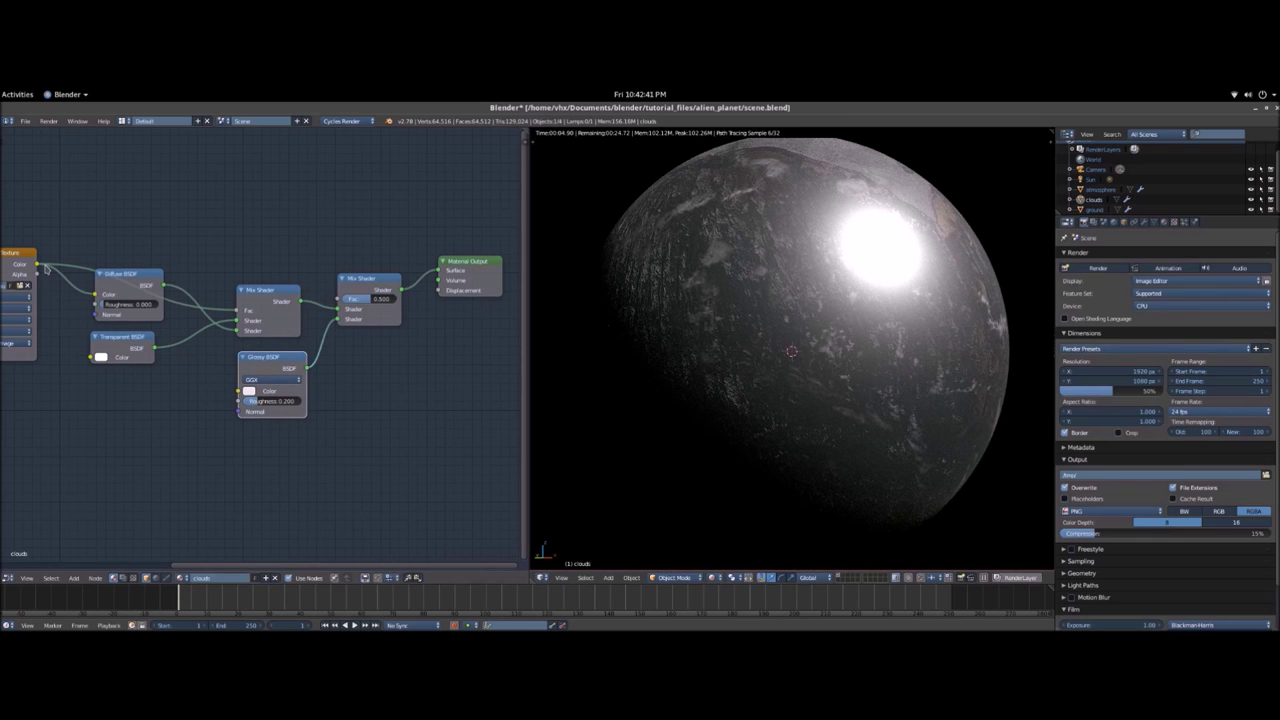
- Connect the Image Texture's Color to the Glossy BSDF's Color
middle_drag(54, 268, 126, 262)
drag(109, 258, 311, 386)
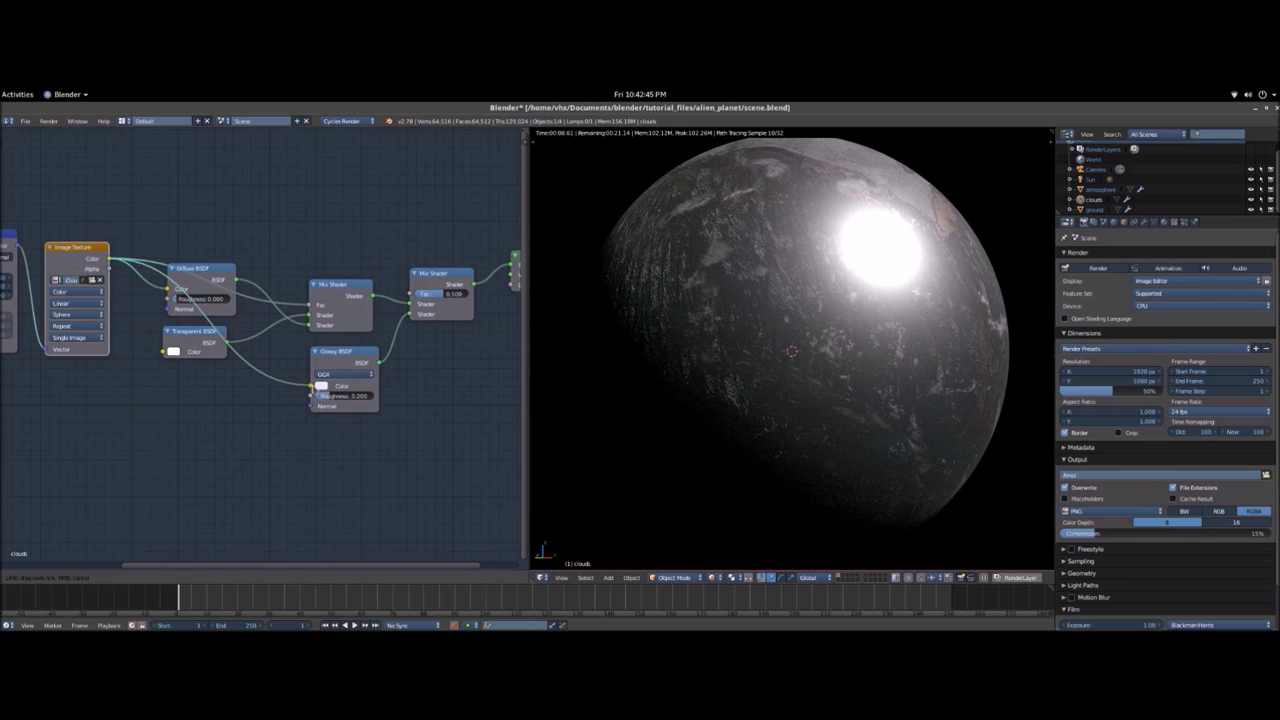
mouse_move(313, 390)
mouse_down()
mouse_move(109, 214)
mouse_move(183, 172)
mouse_move(311, 386)
mouse_up()
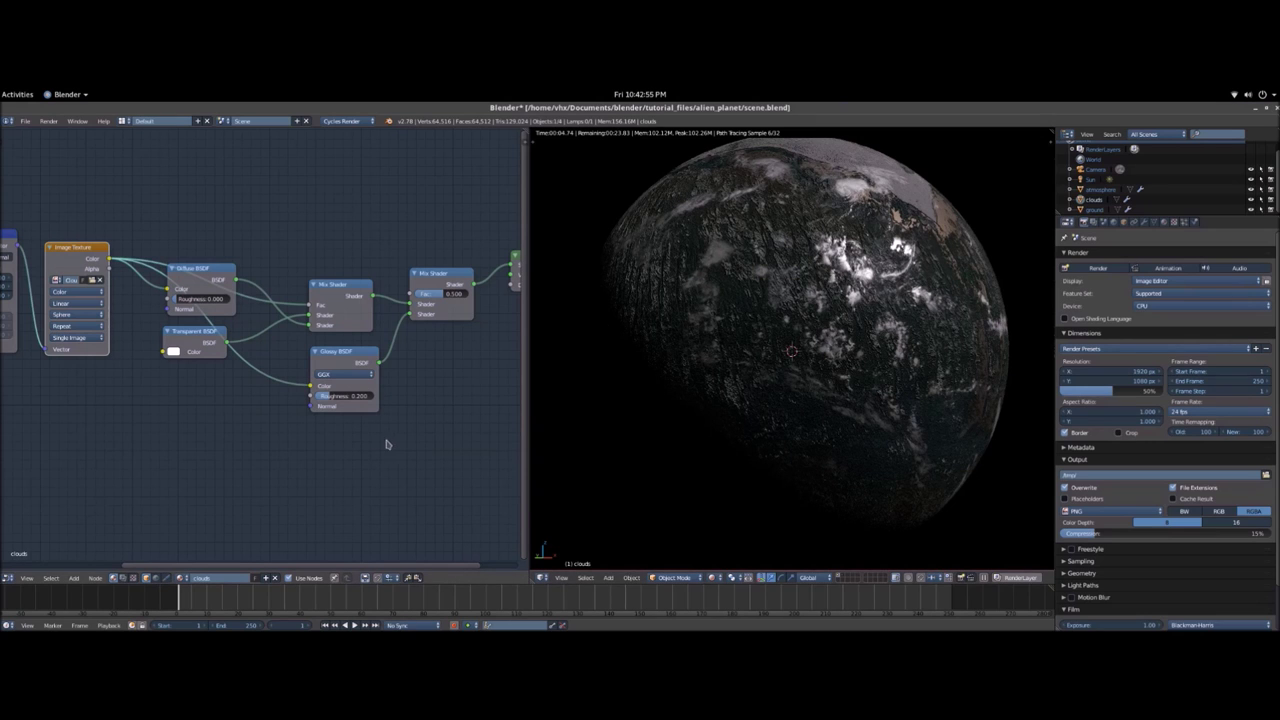
- Add an RGB to BW node below the Transparent BSDF and route the Image Texture's Color through it to the second Mix Shader's Fac
middle_drag(388, 444, 315, 466)
click(370, 305)
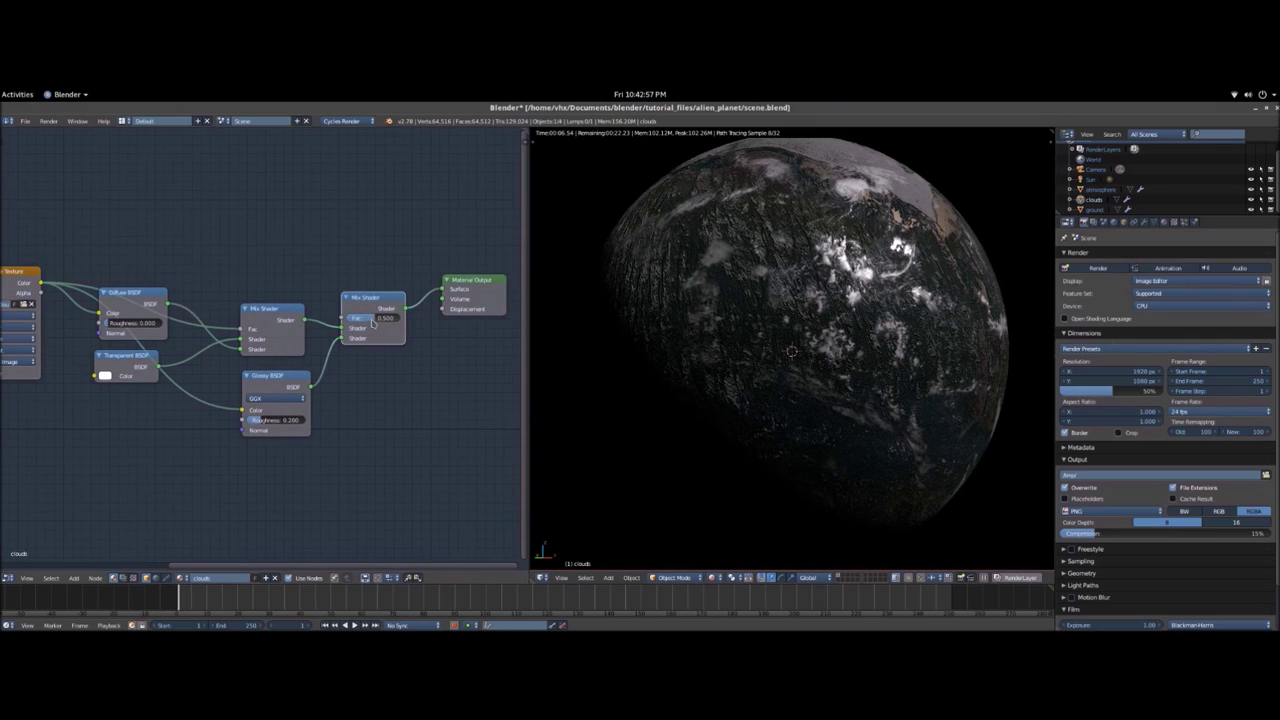
key(shift+a)
click(342, 432)
text(rgb)
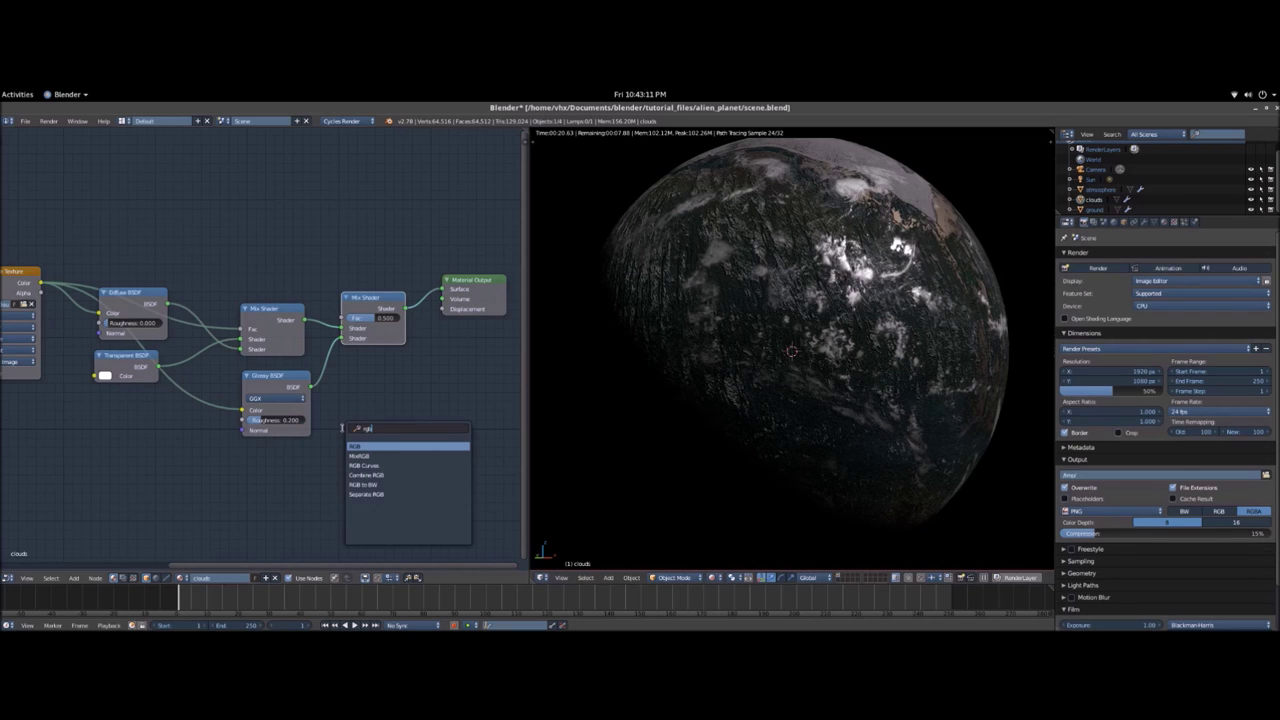
key(Down)
key(Down)
key(Down)
key(Down)
key(Down)
key(Up)
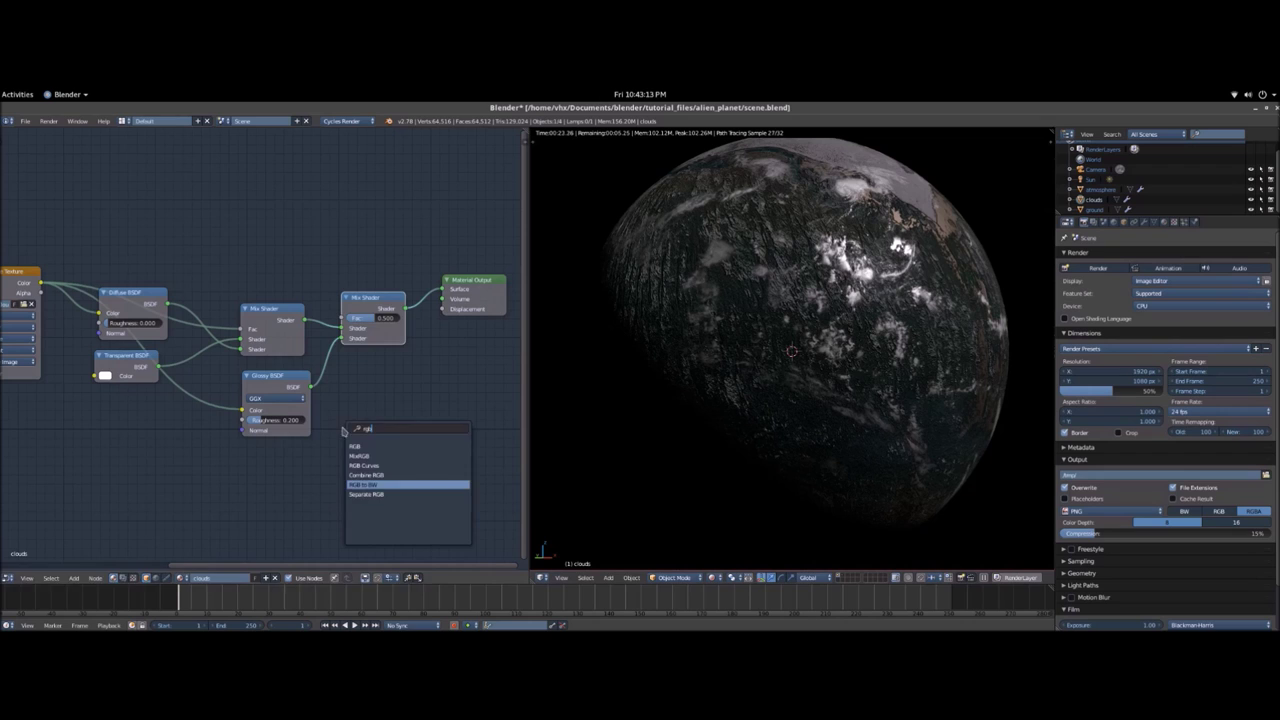
key(Return)
click(86, 400)
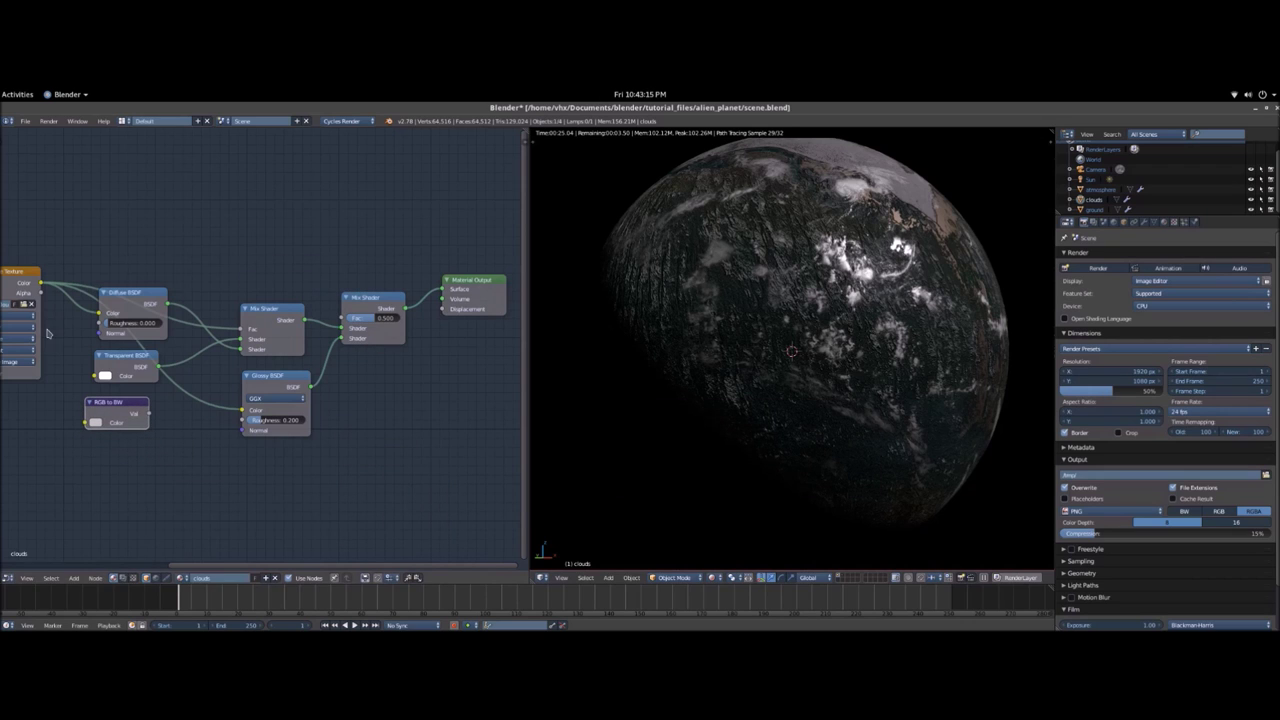
drag(37, 284, 346, 318)
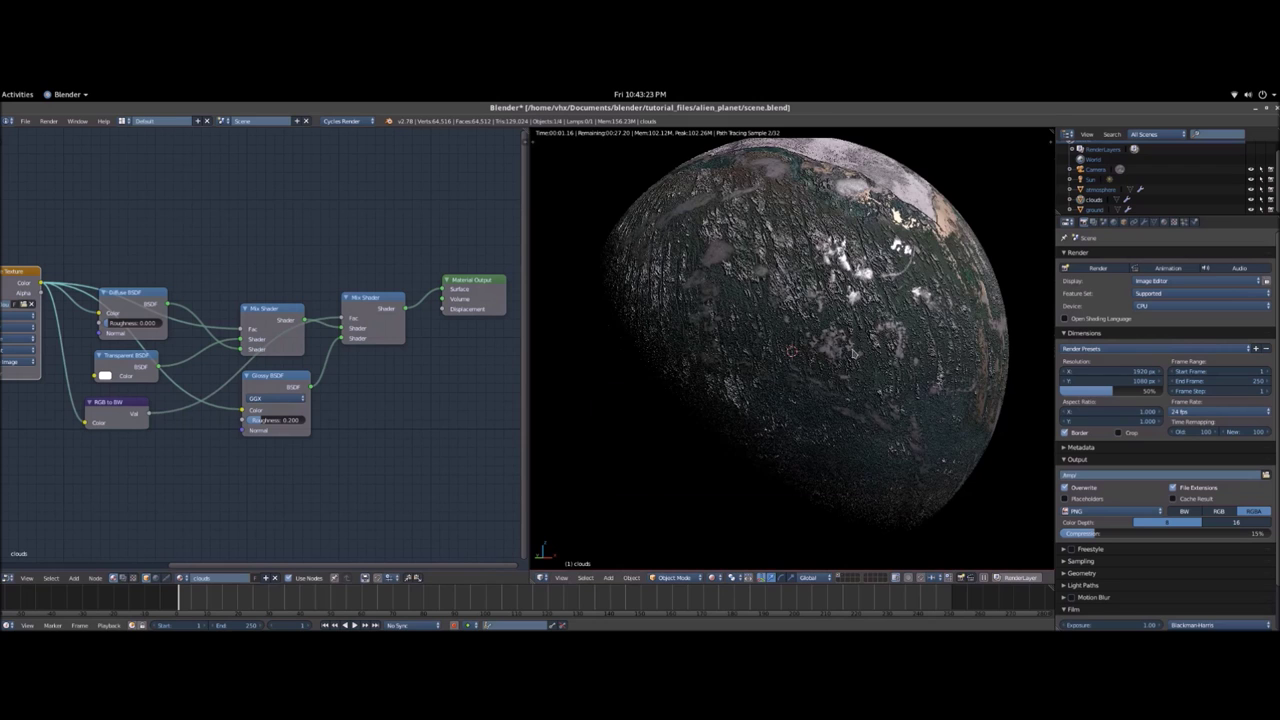
- Raise the Glossy BSDF's Roughness to 0.467 and save the file over the existing one
scroll(841, 319, up, 1)
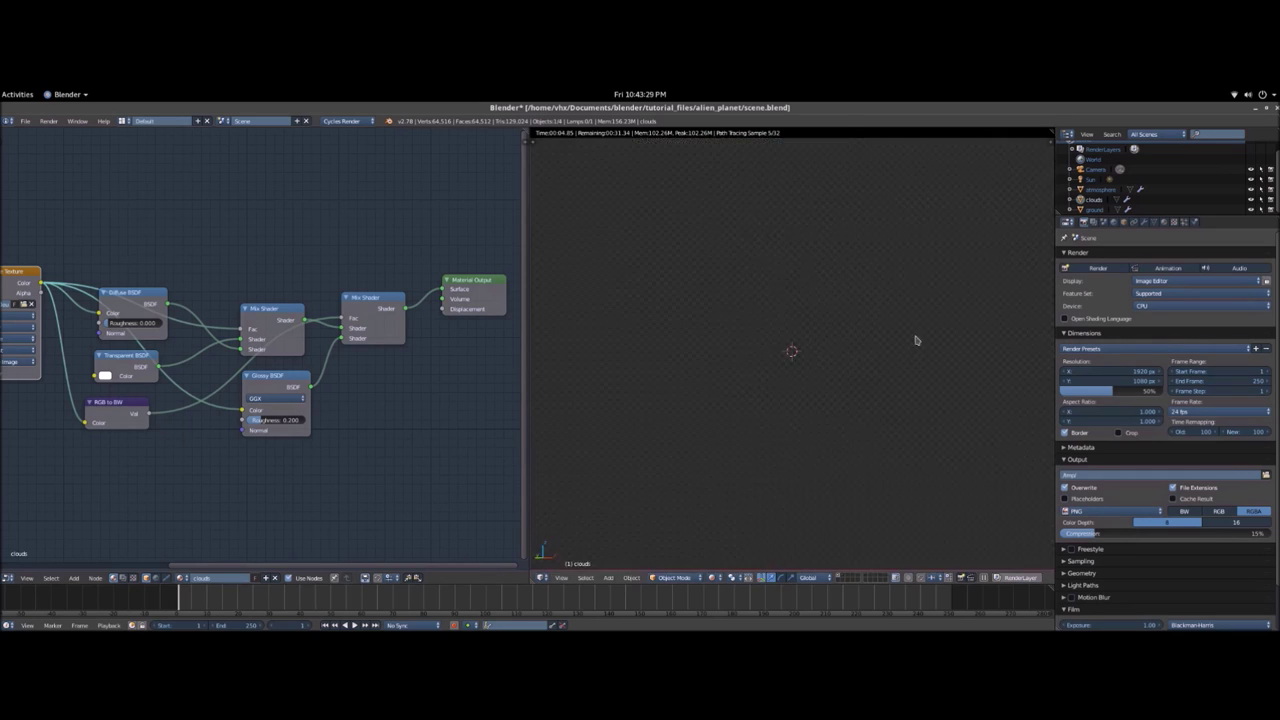
scroll(357, 317, up, 4)
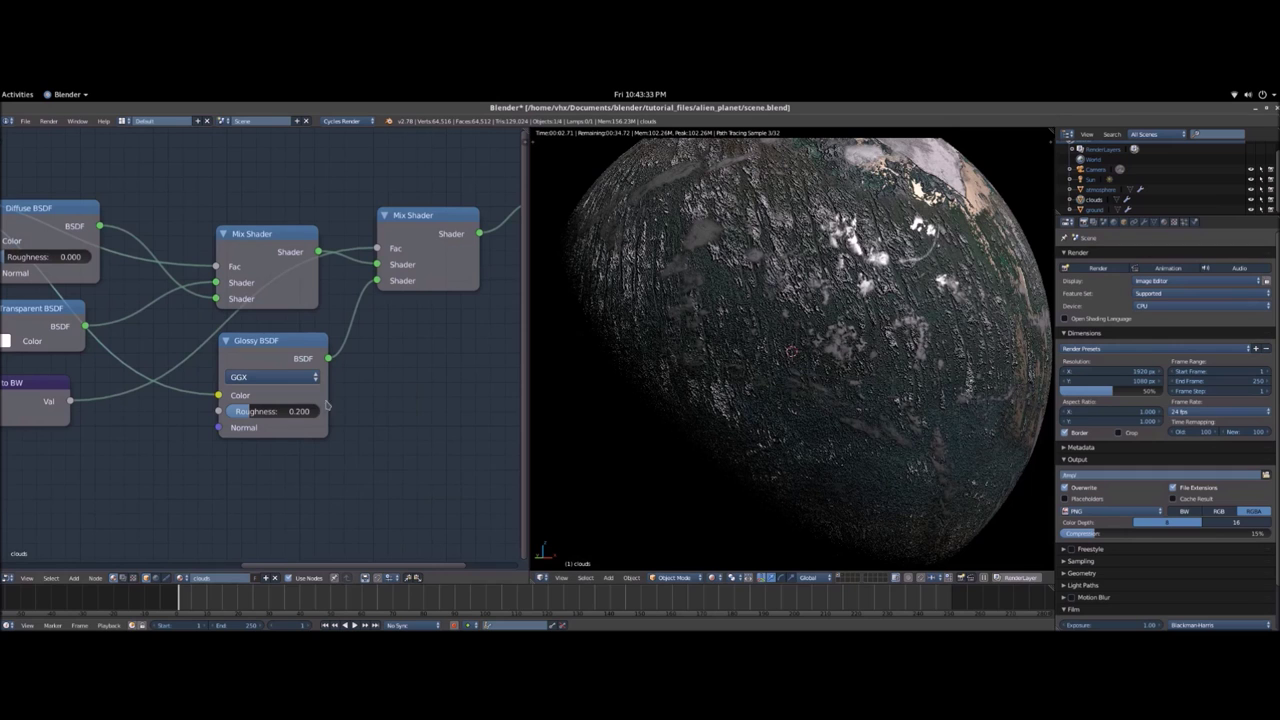
drag(275, 411, 338, 411)
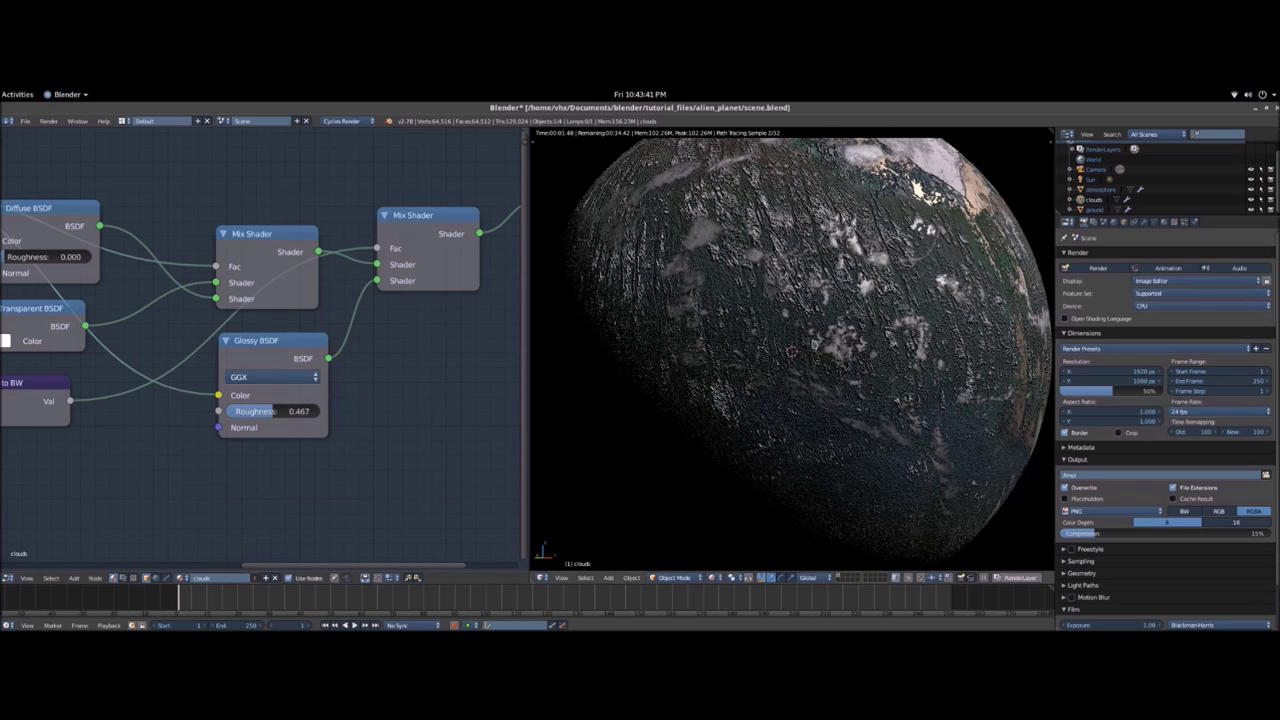
key(ctrl+s)
click(813, 340)
- Examine the rendered cloud surface up close and from different angles, ending in the camera view
scroll(814, 343, up, 2)
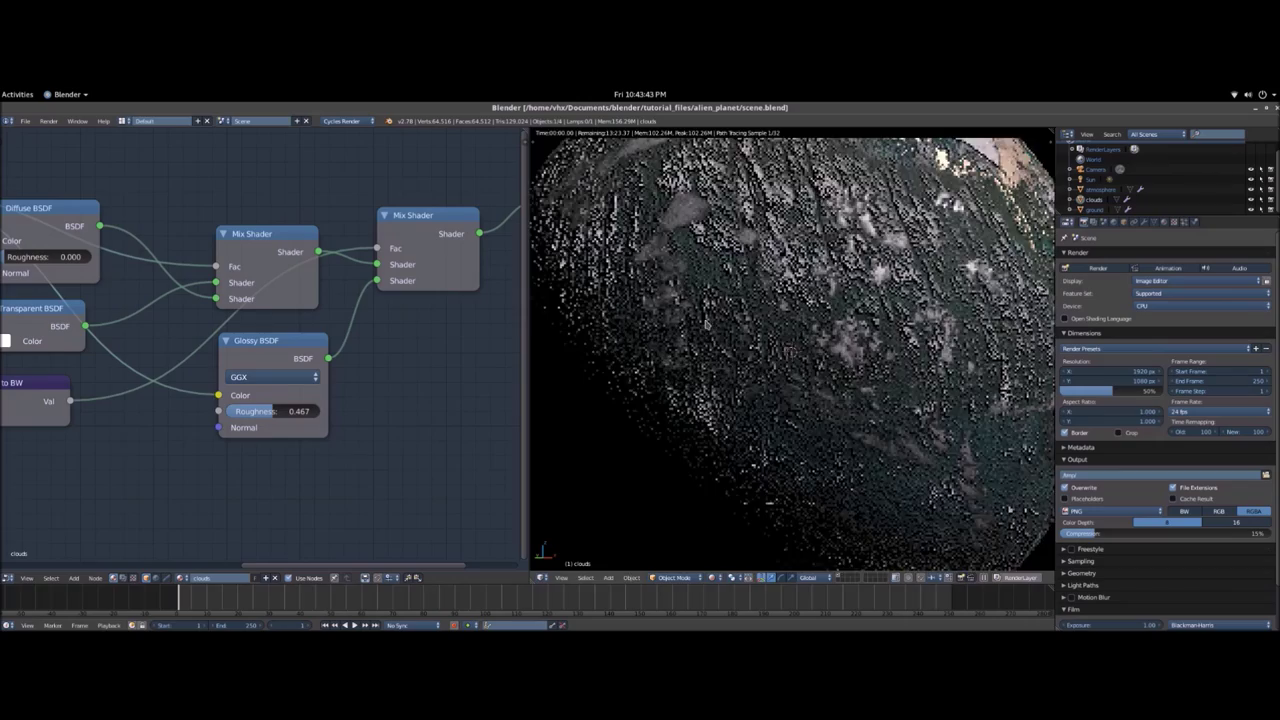
scroll(814, 343, down, 8)
middle_drag(814, 343, 806, 356)
scroll(852, 354, up, 5)
scroll(846, 380, up, 5)
middle_drag(909, 366, 882, 316)
scroll(812, 384, down, 6)
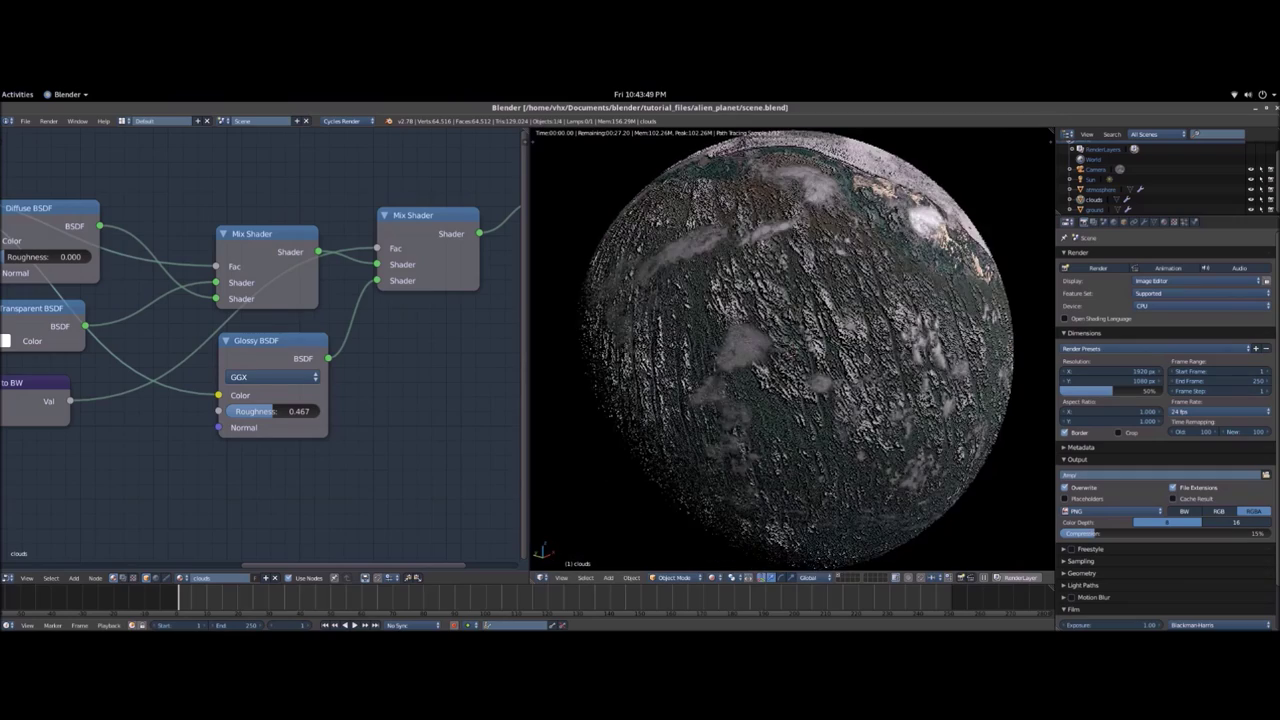
scroll(882, 316, up, 5)
key(KP_0)
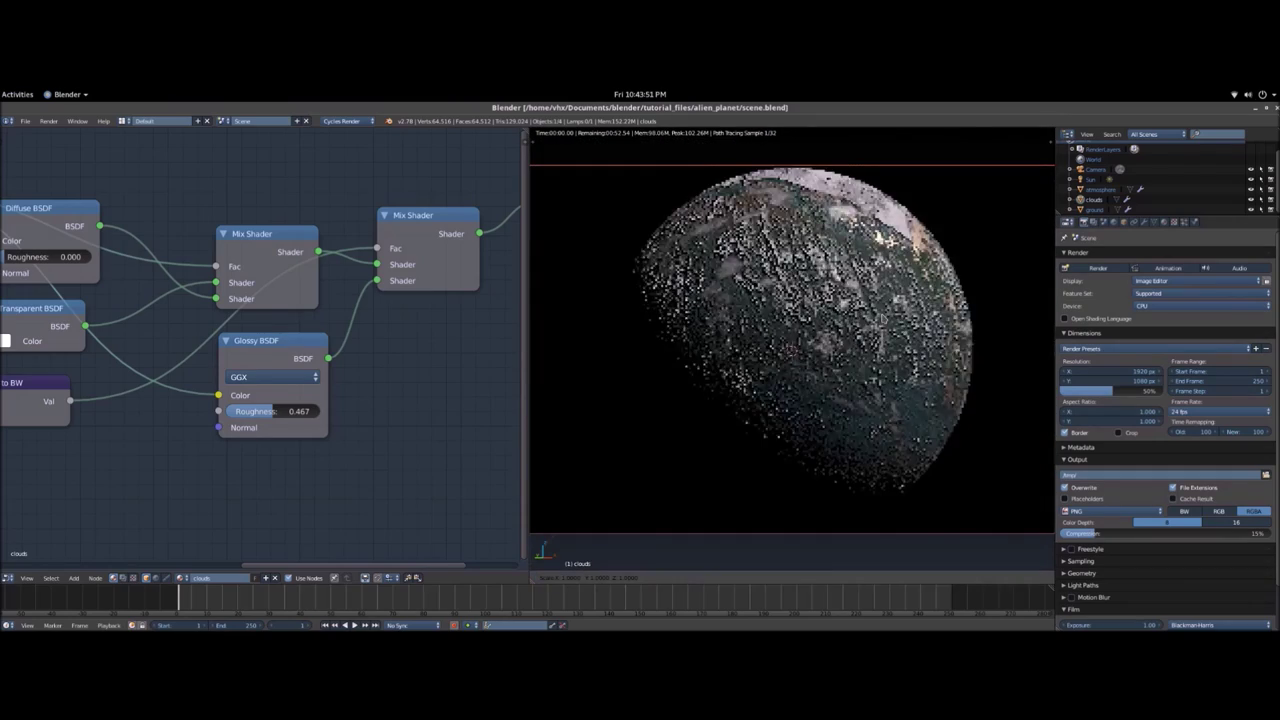
- Add a Bump node below the RGB to BW and Glossy BSDF nodes
scroll(374, 417, down, 4)
scroll(372, 419, up, 3)
scroll(369, 420, down, 1)
middle_drag(369, 420, 479, 398)
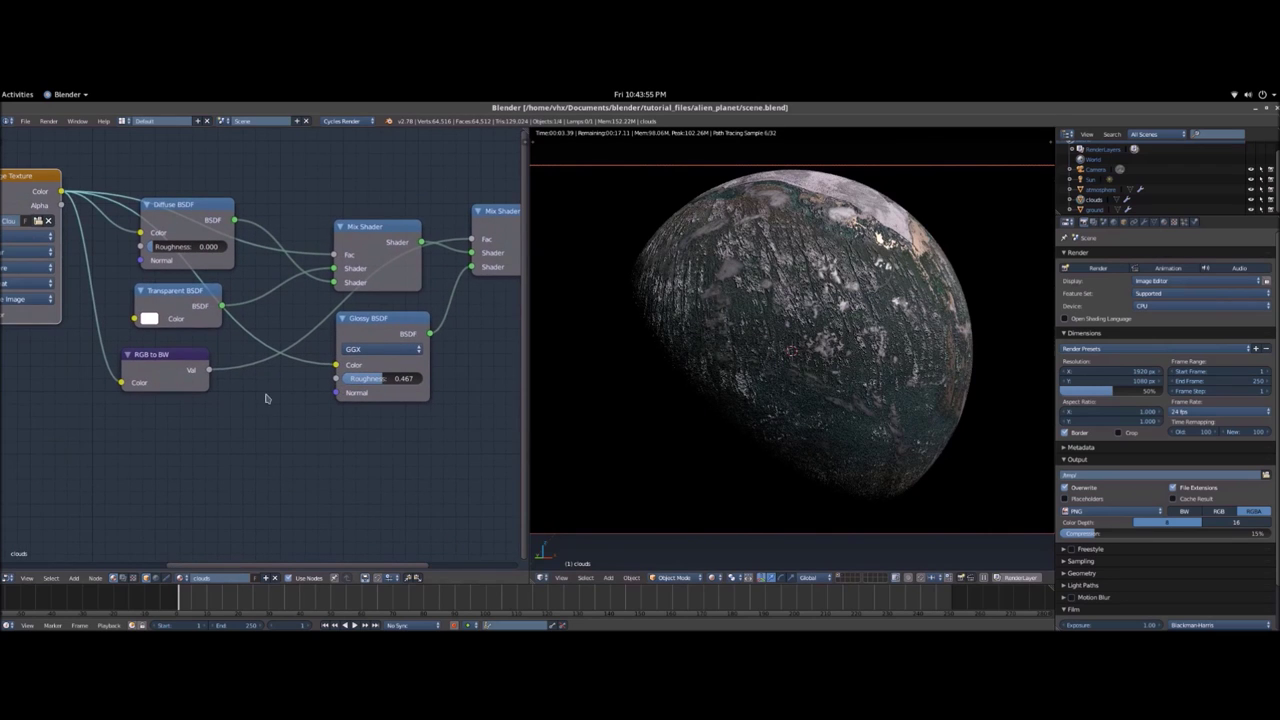
middle_drag(261, 400, 280, 364)
key(shift+a)
click(296, 350)
text(RGB to BWbum)
key(Return)
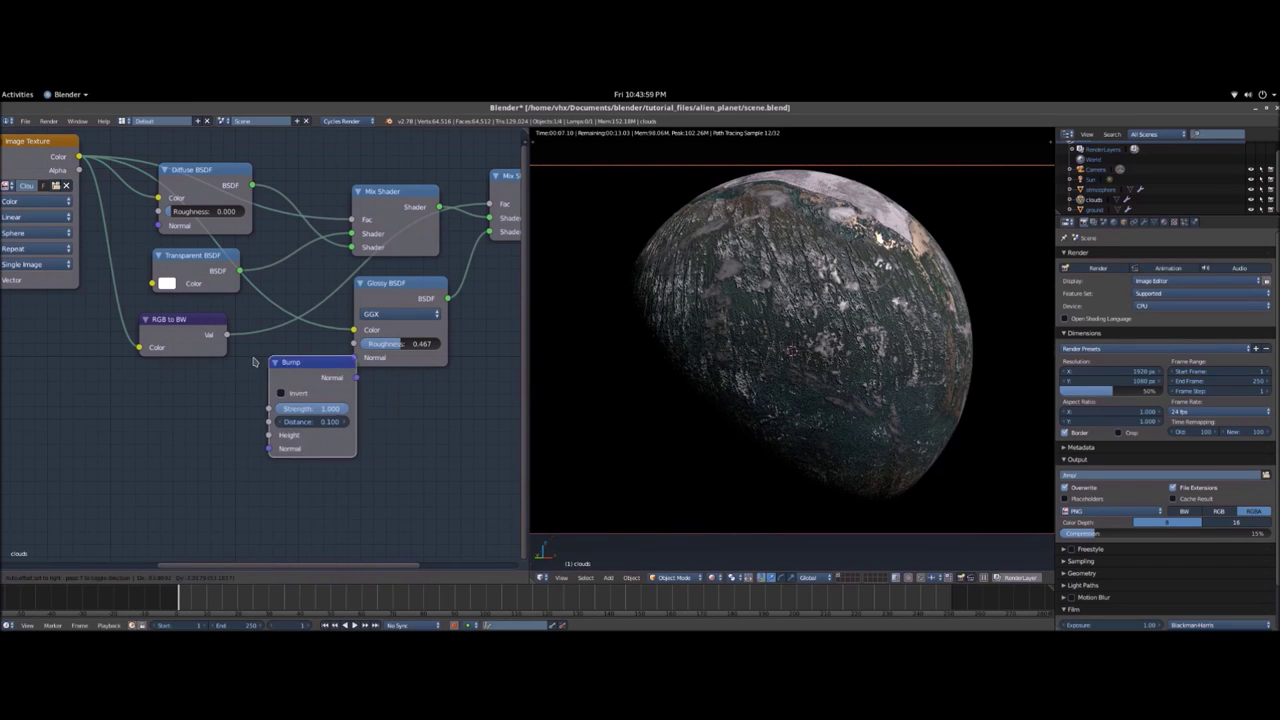
click(197, 384)
- Connect the RGB to BW's Val to the Bump's Height, and the Bump's Normal to the Glossy and Diffuse BSDF Normal inputs
drag(228, 335, 241, 455)
middle_drag(382, 451, 348, 465)
drag(294, 410, 123, 240)
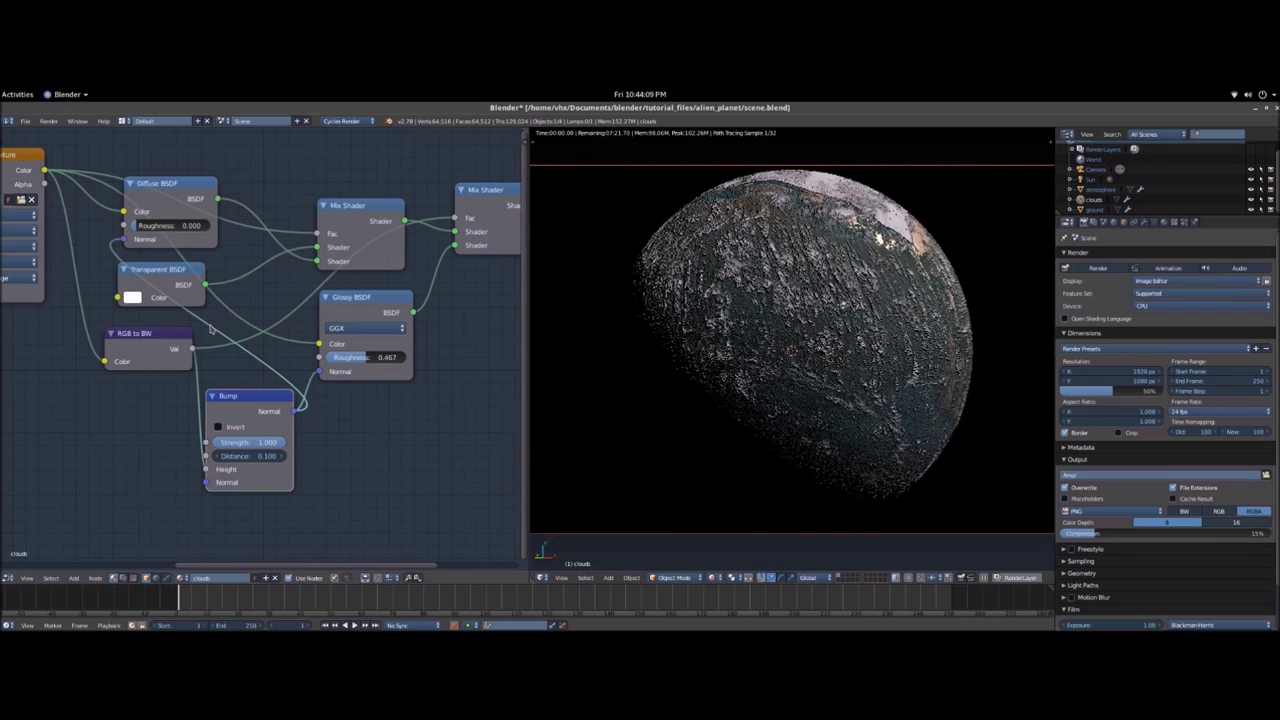
- Set the Bump node's Strength to 0.2 and save the file over the existing one
scroll(734, 429, up, 5)
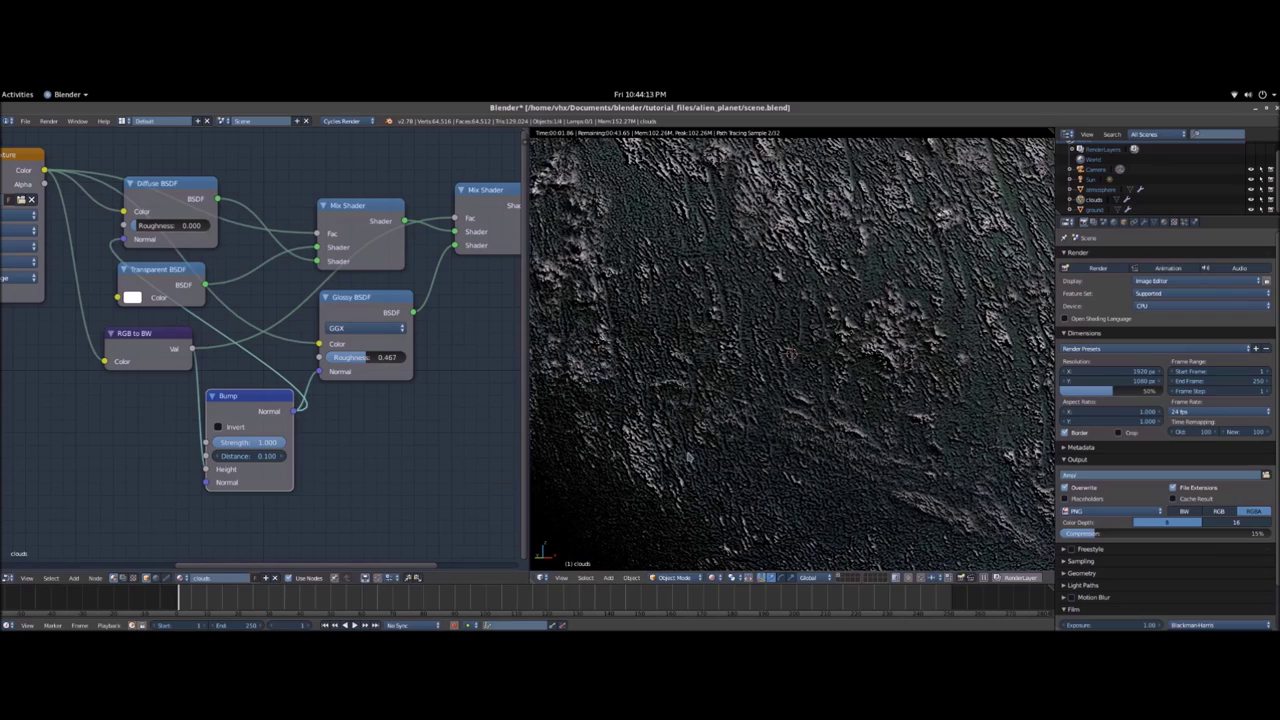
click(276, 443)
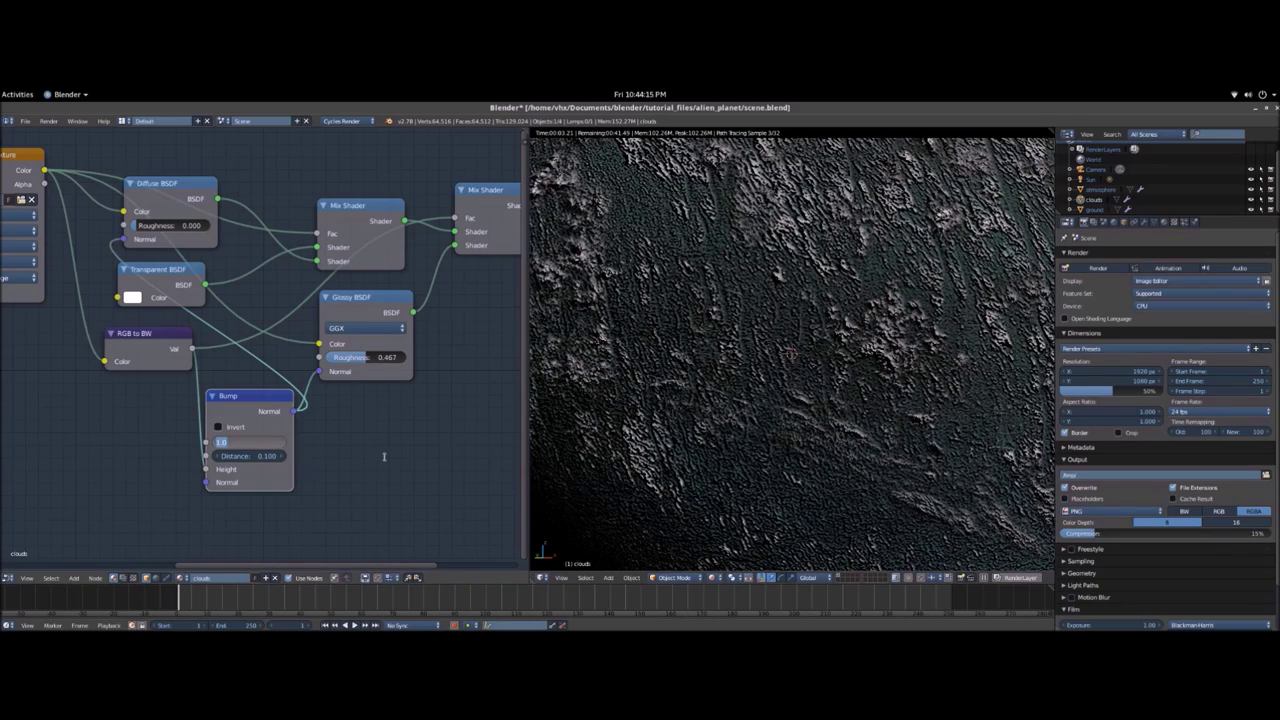
text(0.2)
key(Return)
scroll(735, 450, down, 5)
scroll(735, 450, up, 5)
key(KP_0)
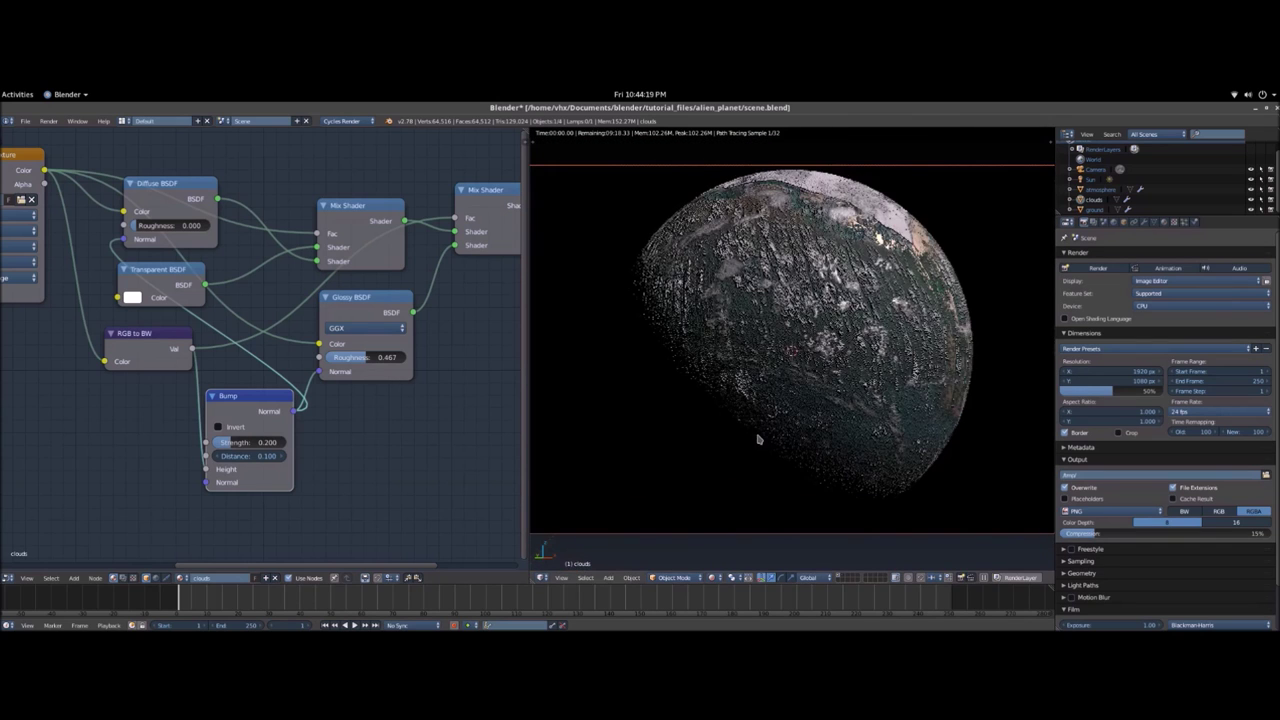
scroll(758, 439, down, 1)
key(ctrl+s)
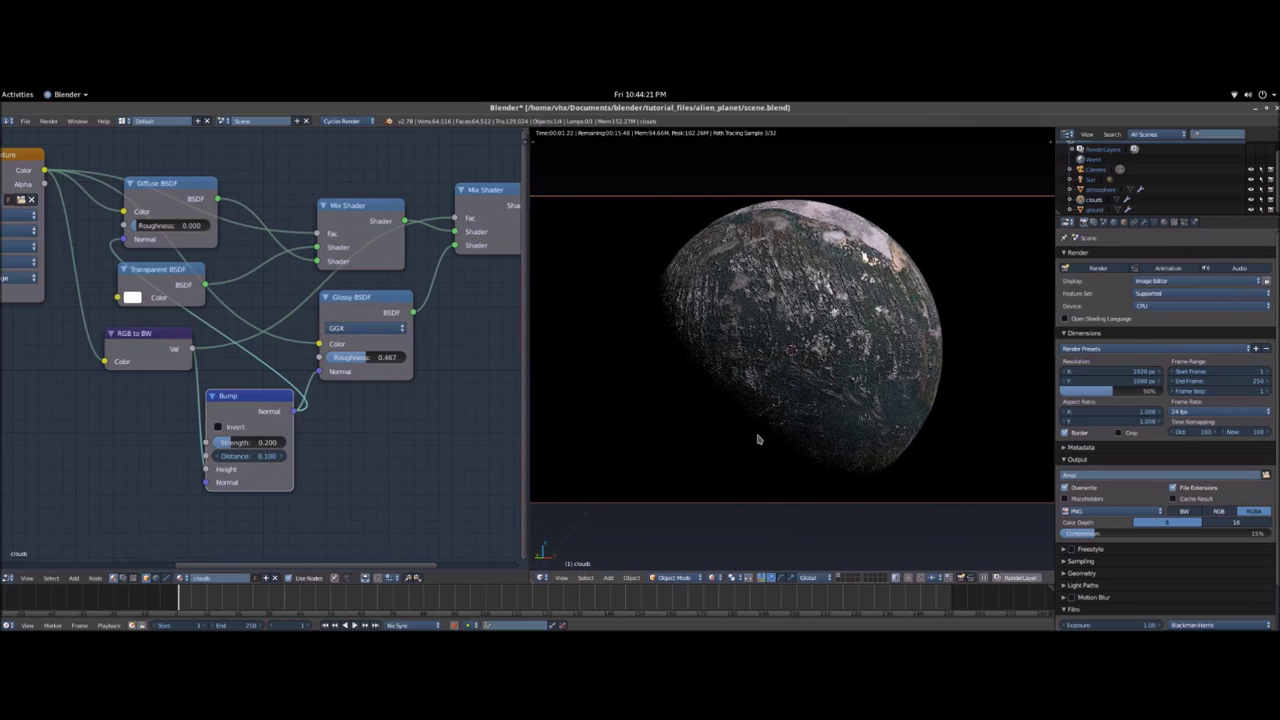
click(758, 436)
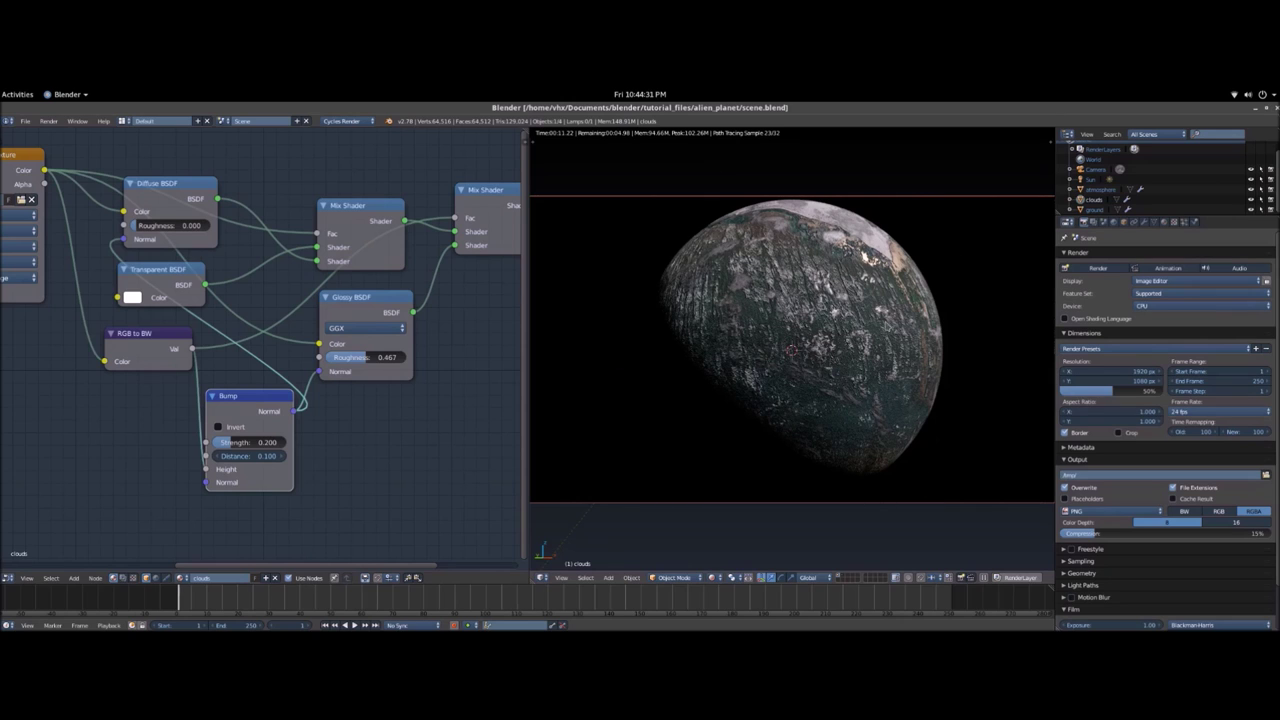
- Show the atmosphere sphere's layer, give that sphere a new material named "atmosphere", and save the file
shift+click(844, 577)
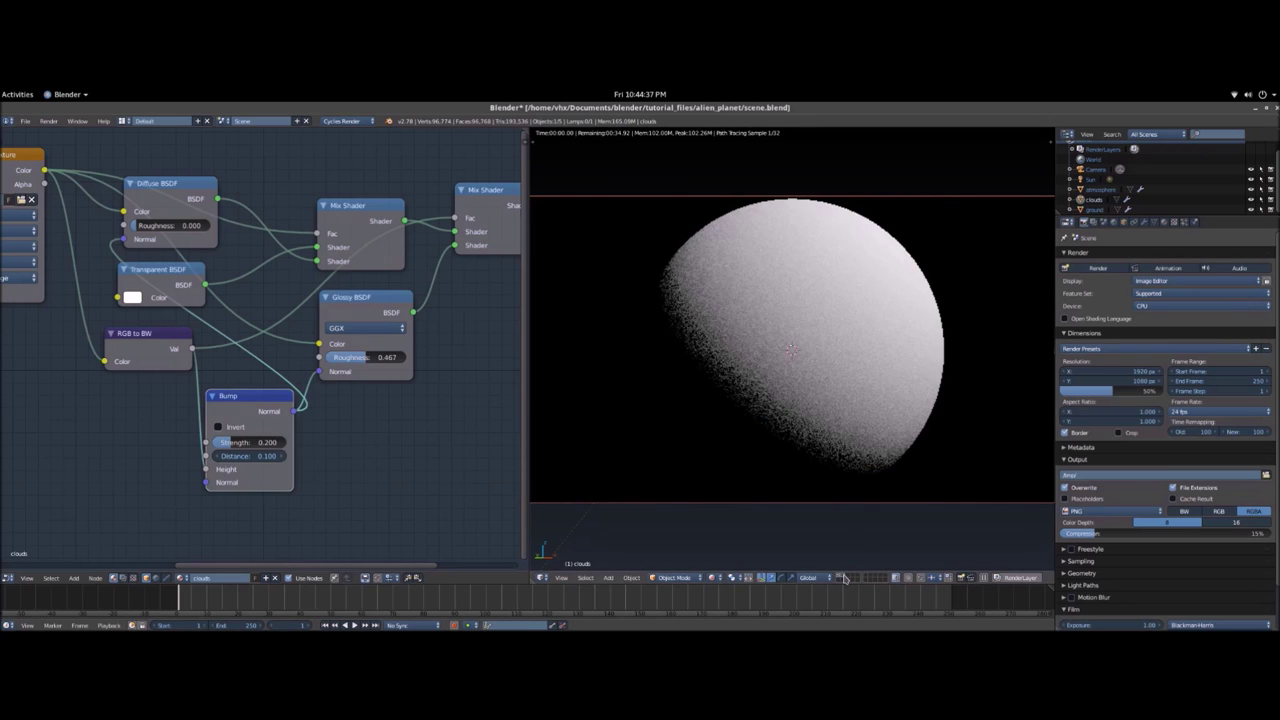
right_click(895, 353)
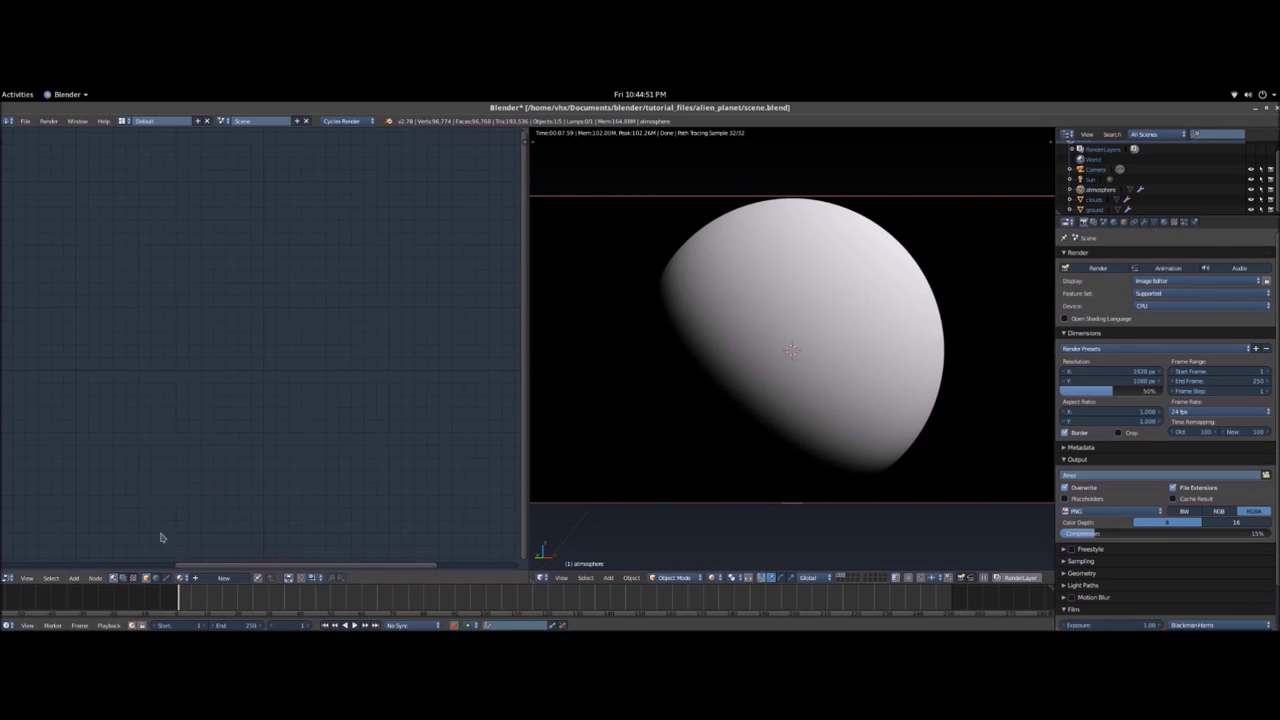
click(228, 580)
text(atmosphere)
key(Return)
key(ctrl+s)
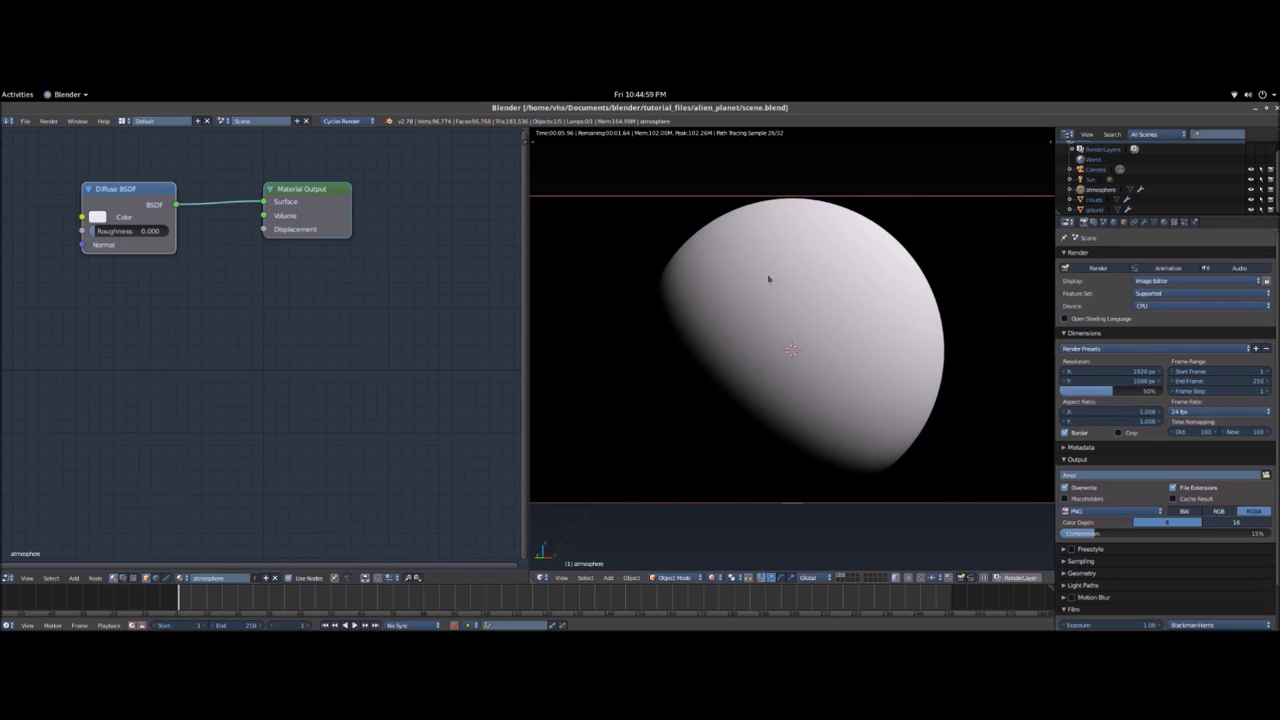
- Insert a Mix Shader between the atmosphere material's Diffuse BSDF and Material Output
middle_drag(222, 290, 331, 429)
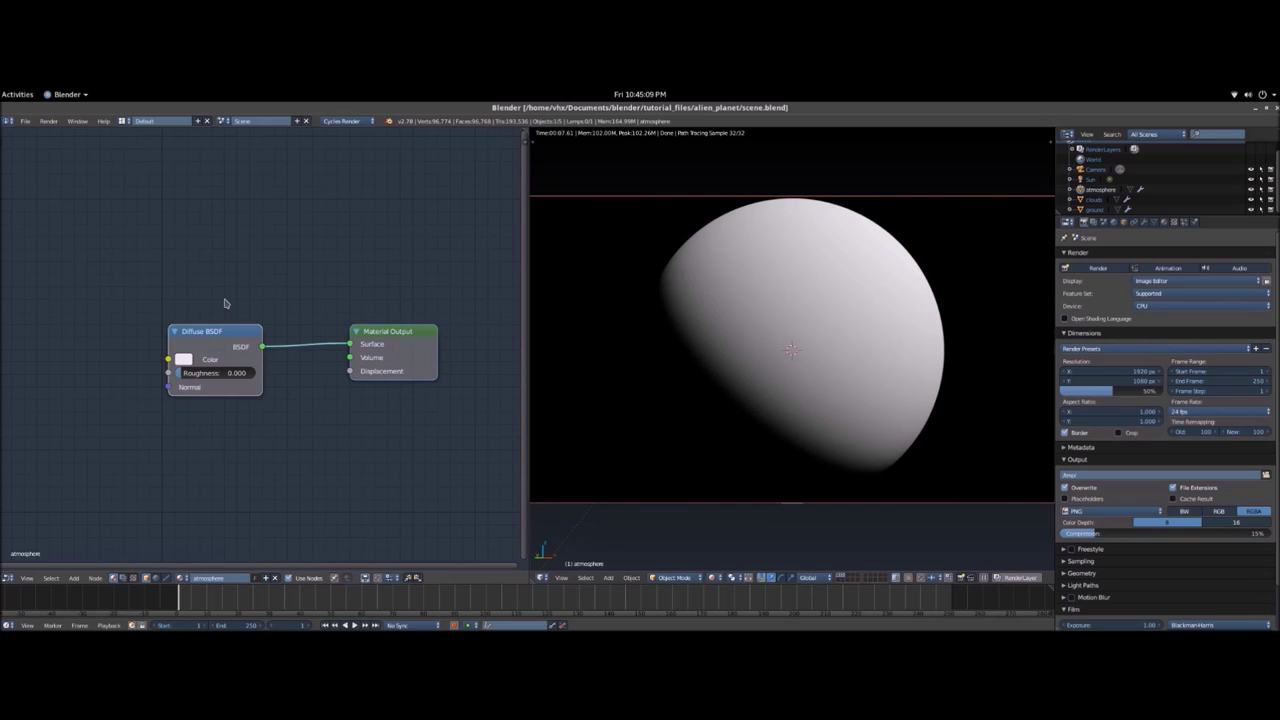
scroll(340, 374, down, 1)
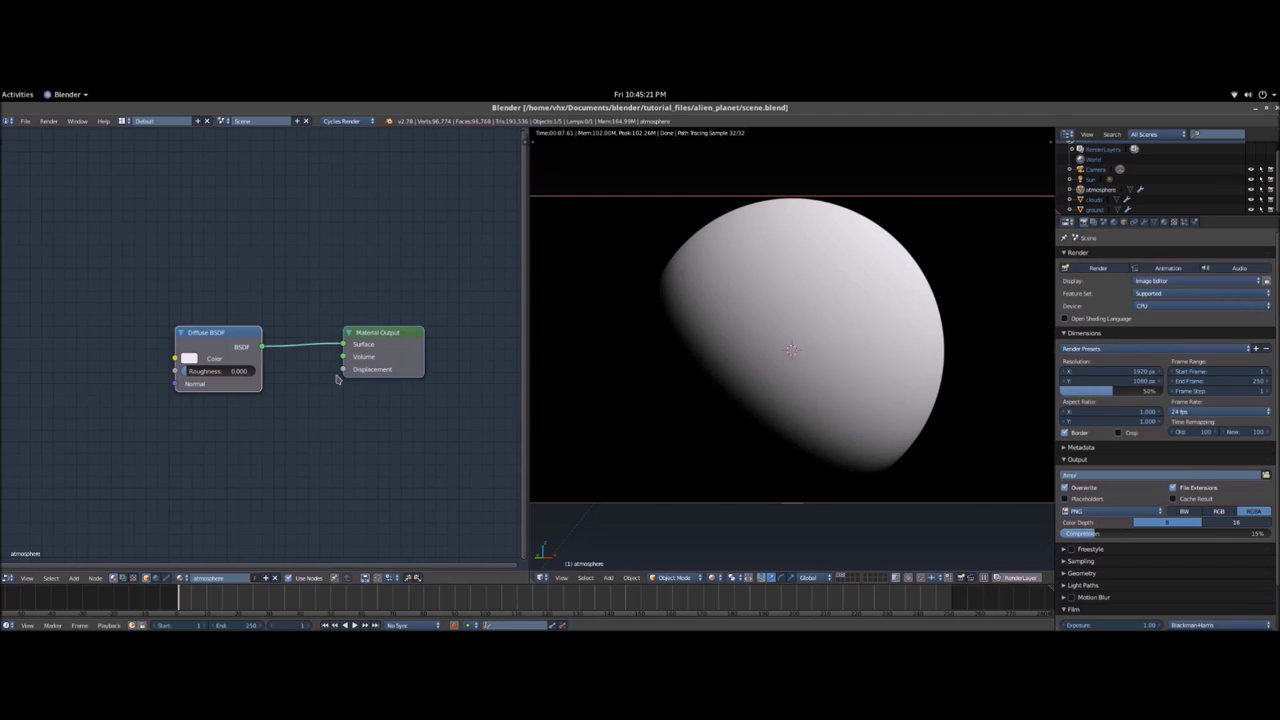
middle_drag(429, 373, 406, 386)
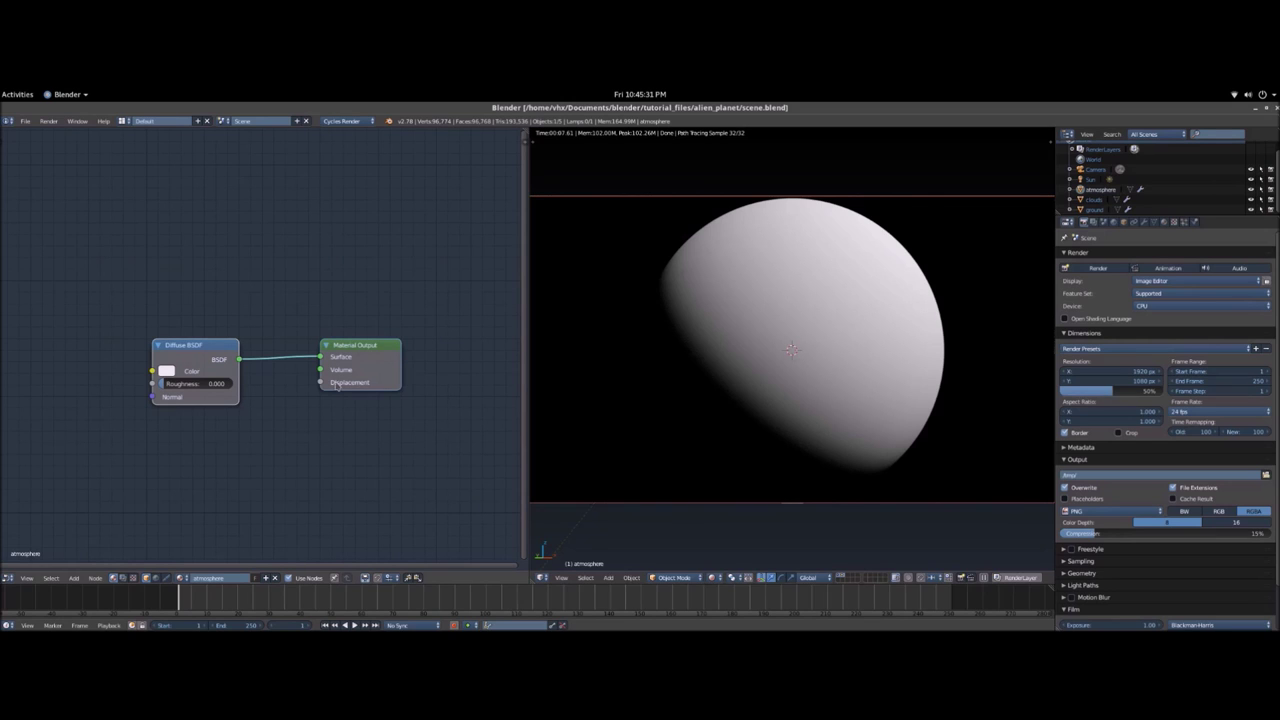
key(shift+a)
click(304, 407)
text(mix)
key(Return)
click(265, 310)
- Add a Transparent BSDF and connect it to the Mix Shader's first shader input, with the Diffuse BSDF on the second, and save the file
key(shift+a)
click(281, 336)
text(transp)
key(Return)
click(257, 432)
drag(199, 430, 288, 367)
key(ctrl+s)
click(284, 355)
key(shift+a)
click(329, 430)
key(Escape)
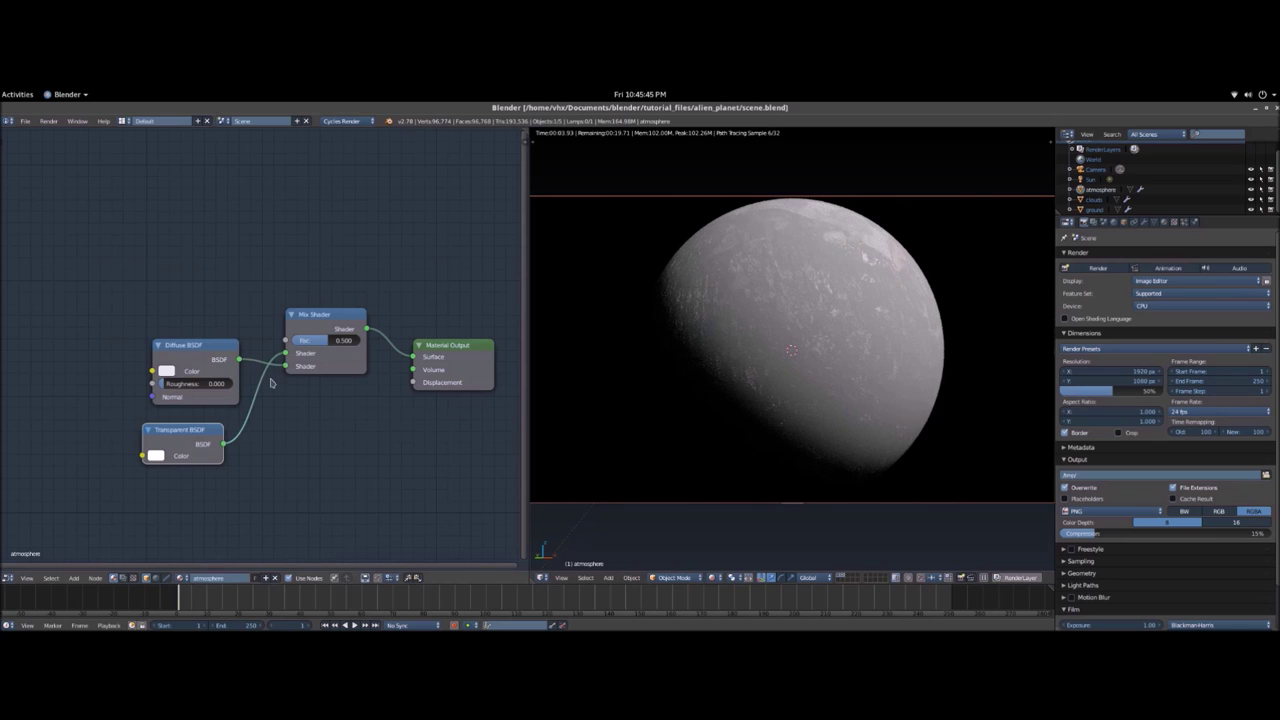
- Add a Layer Weight node to the atmosphere material and connect its Facing output to the Mix Shader's Fac input
key(shift+a)
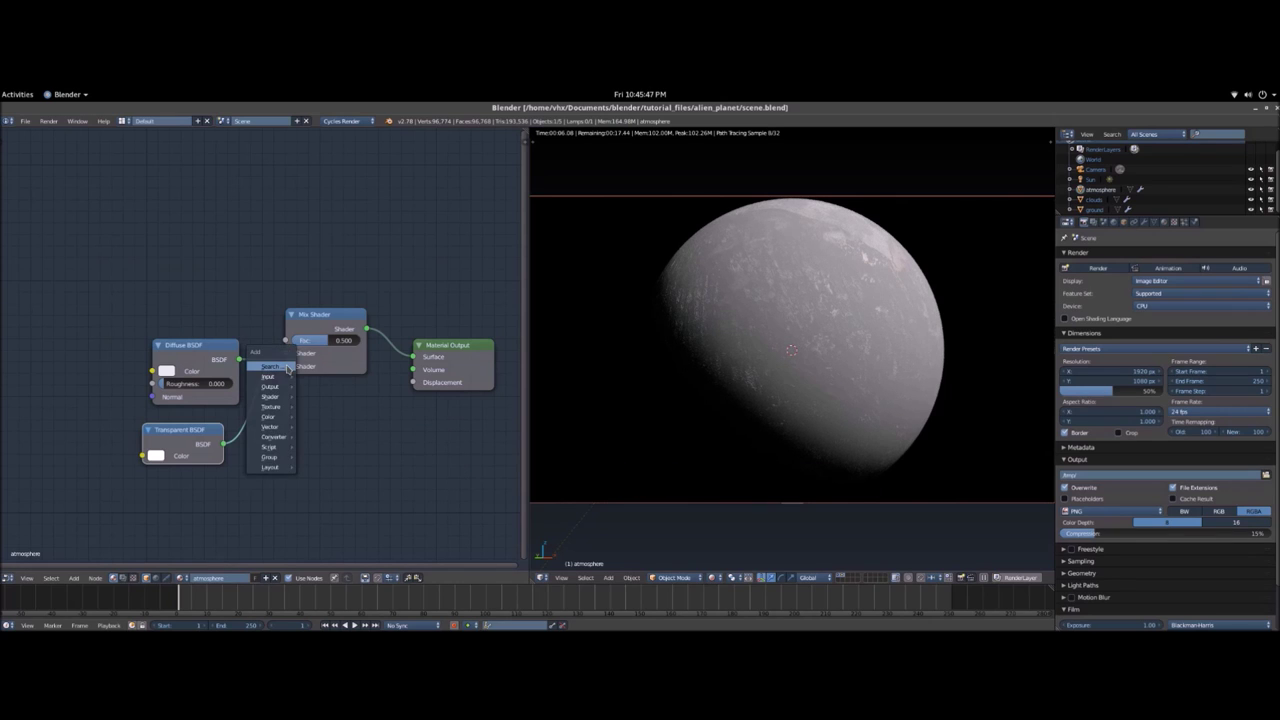
click(286, 367)
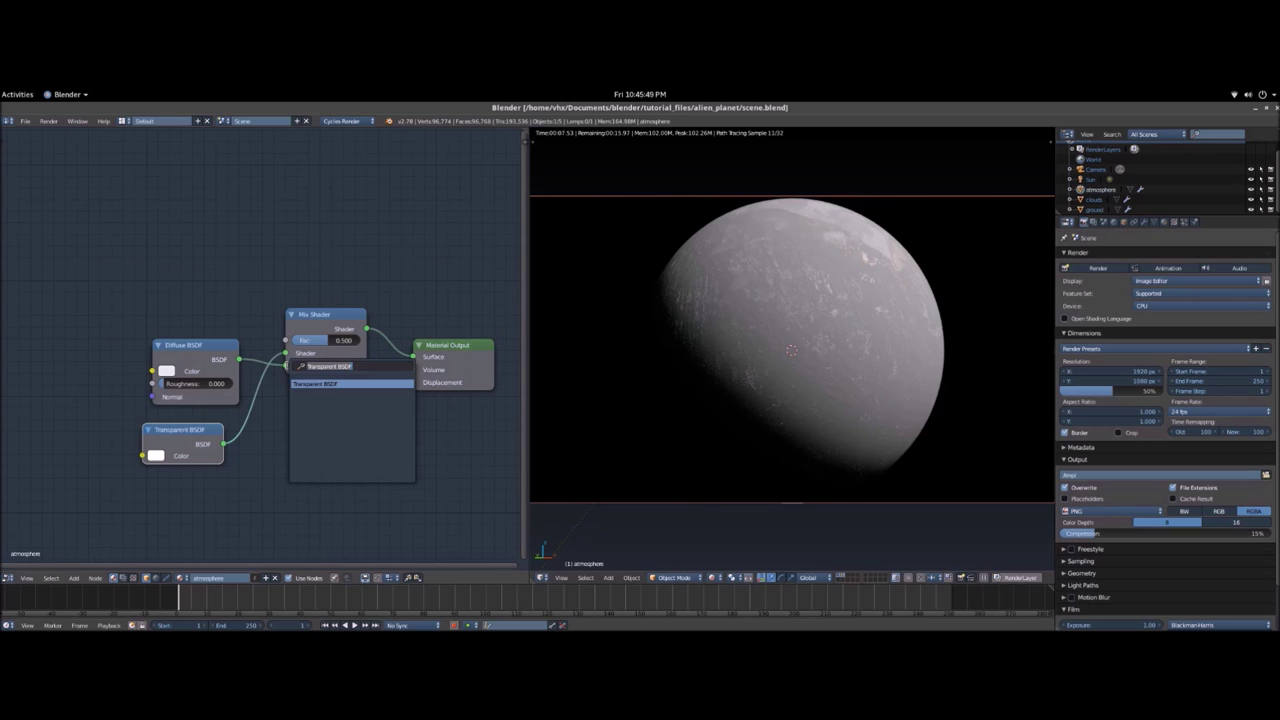
text(layer)
key(Return)
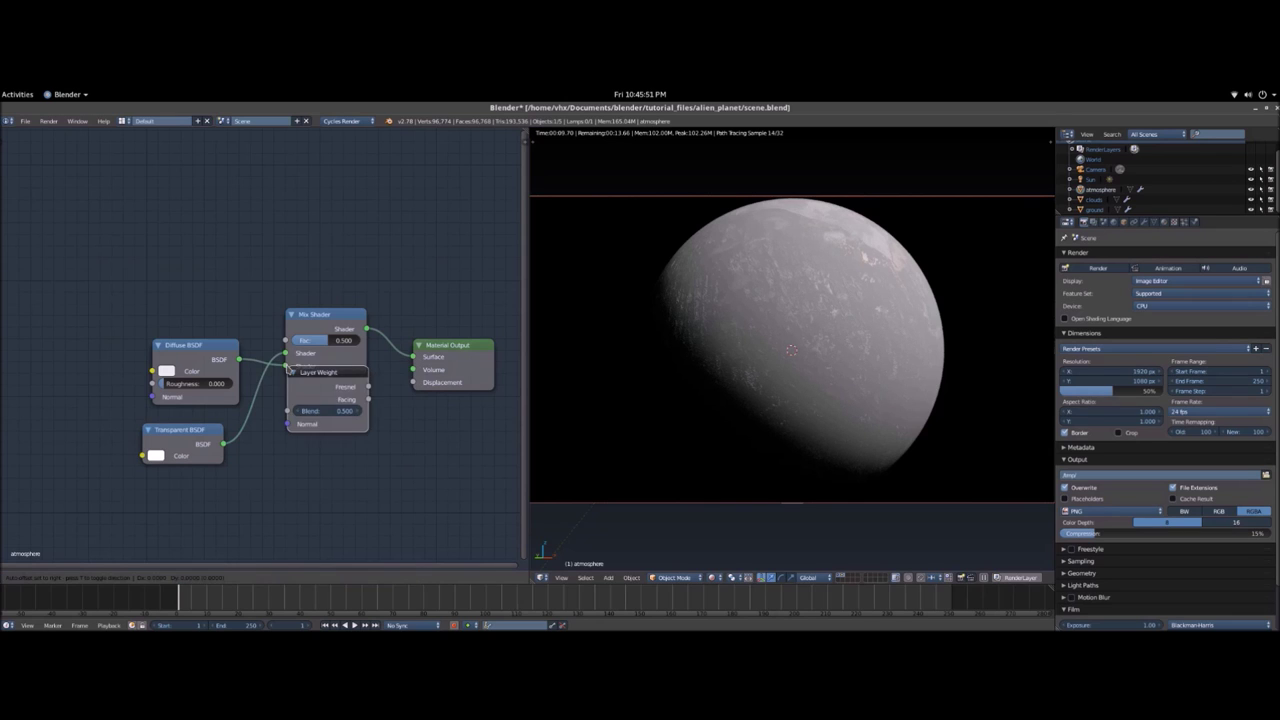
click(190, 256)
drag(228, 263, 293, 340)
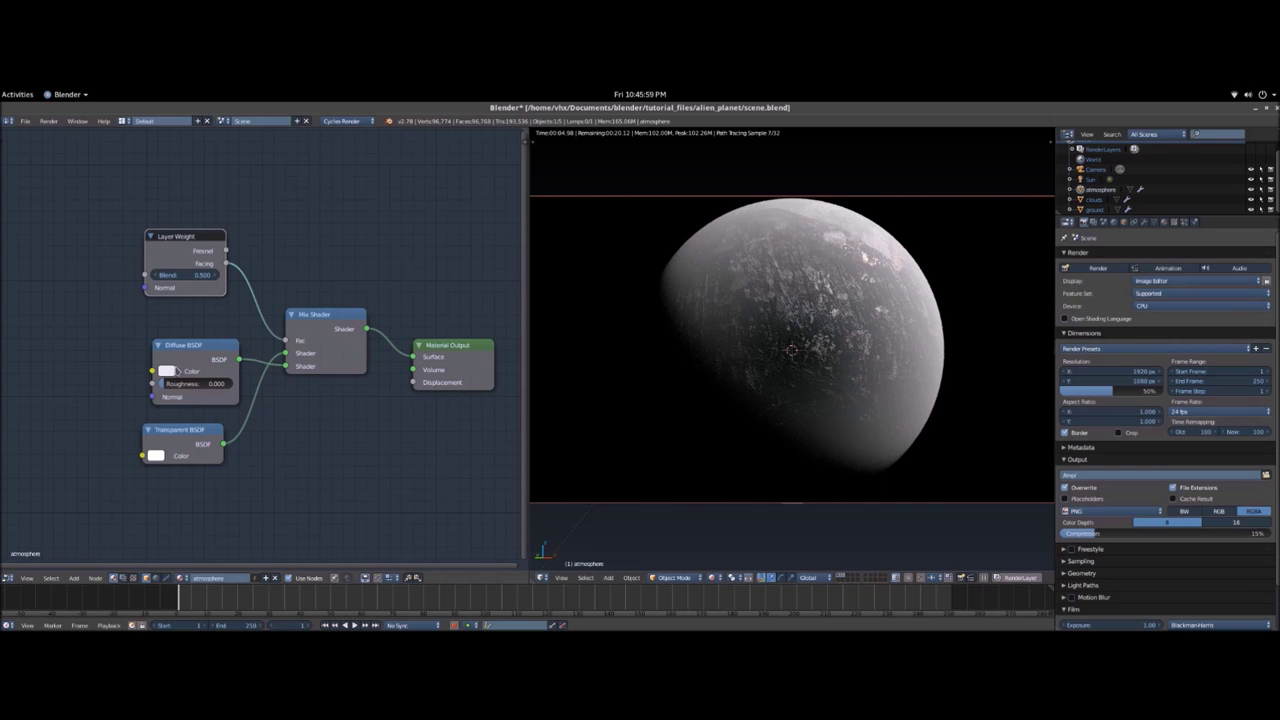
- Set the atmosphere's Diffuse BSDF color to a blue of R 0.031, G 0.200, B 0.800 and save the file
click(167, 371)
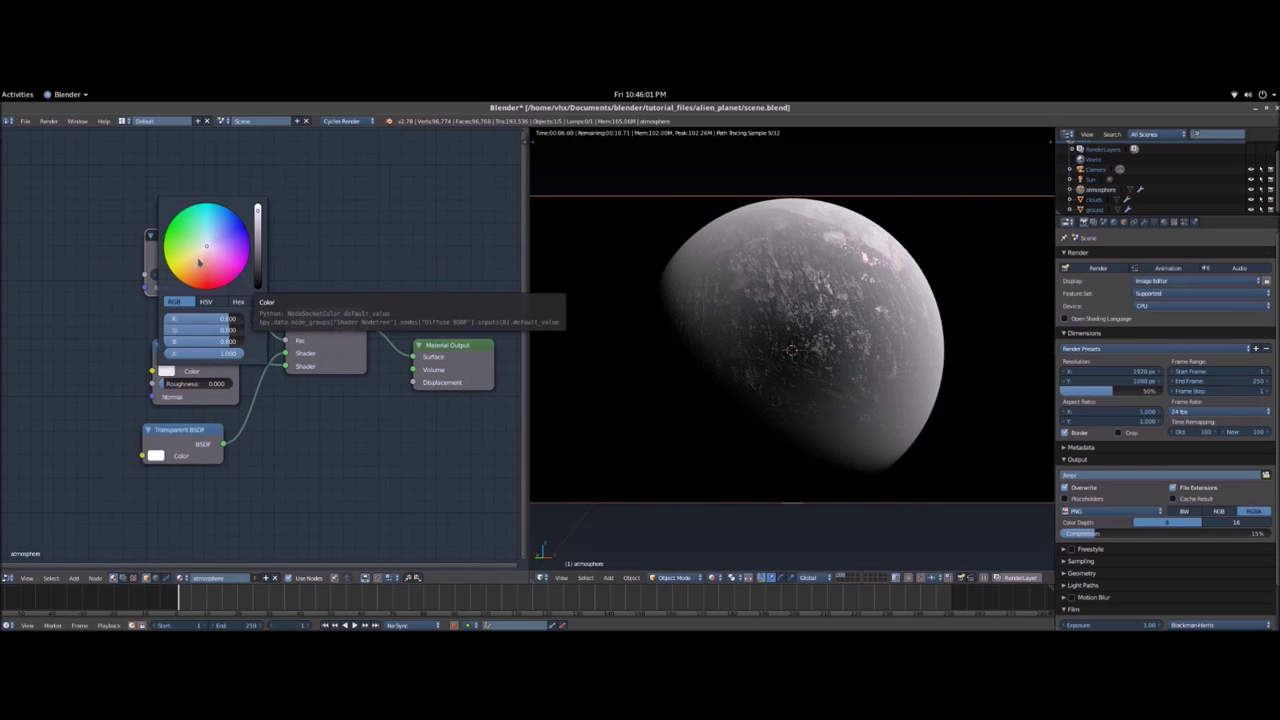
click(187, 213)
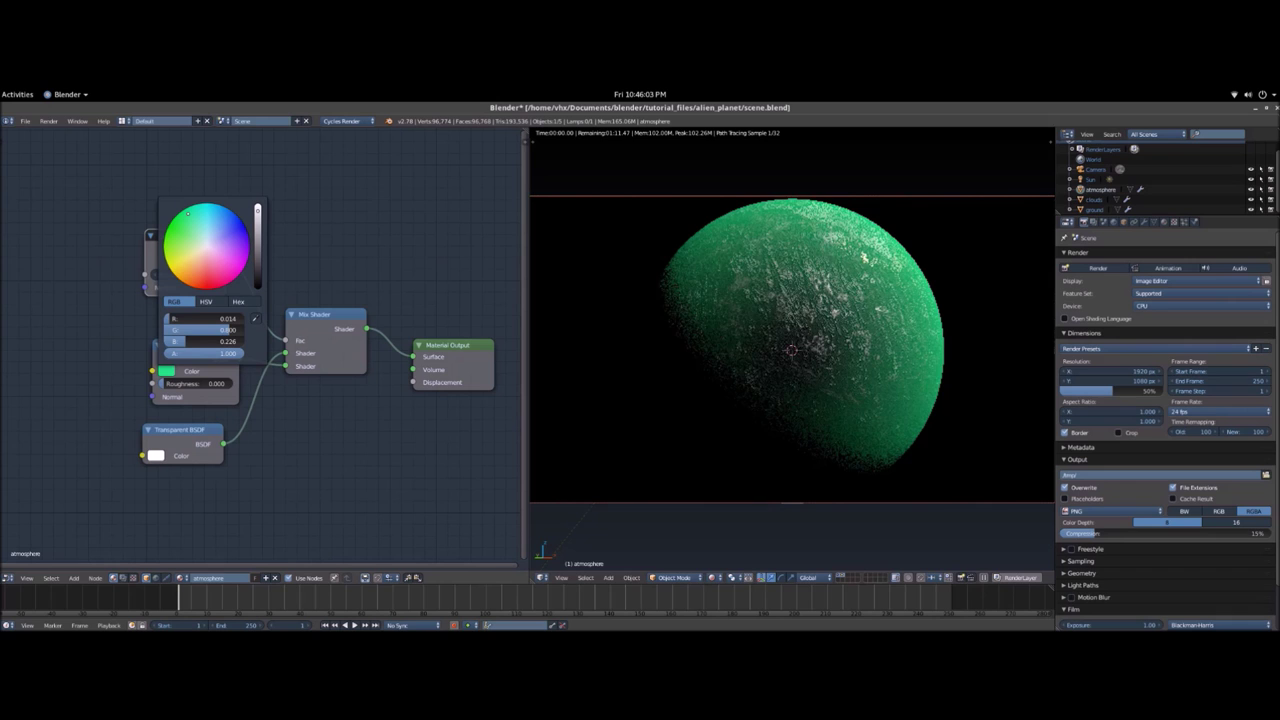
drag(187, 213, 226, 218)
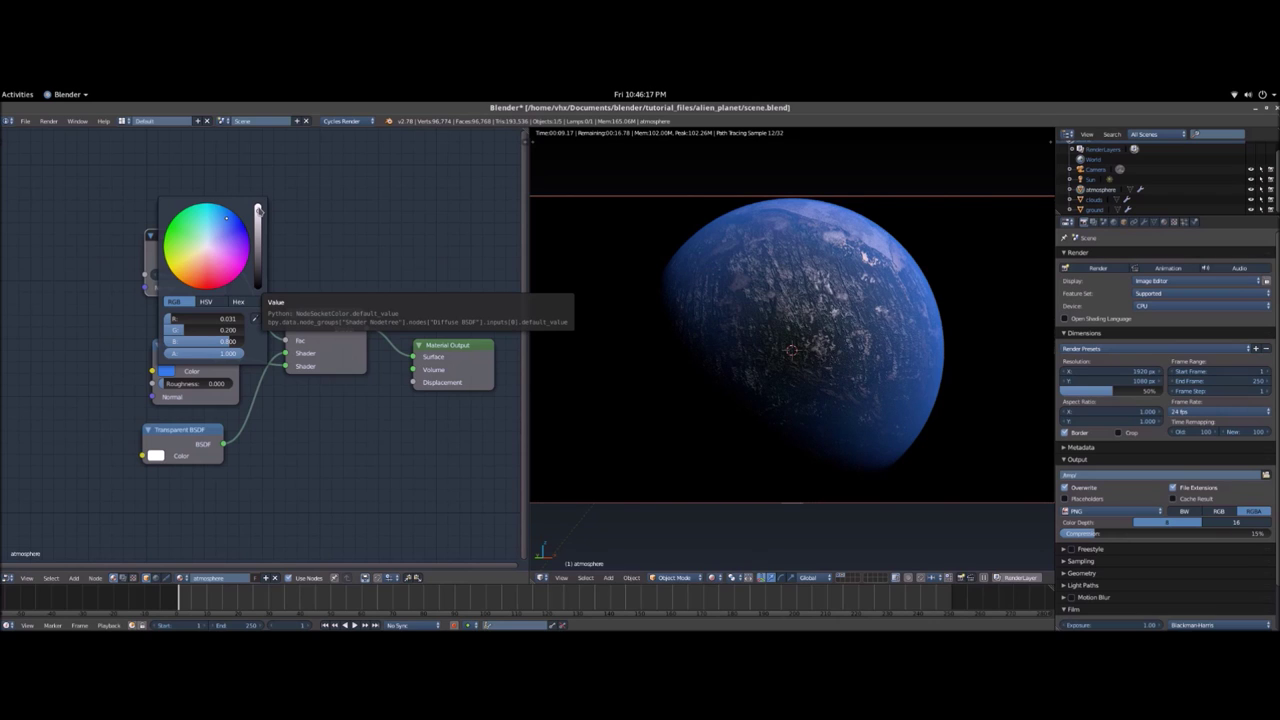
scroll(287, 301, up, 1)
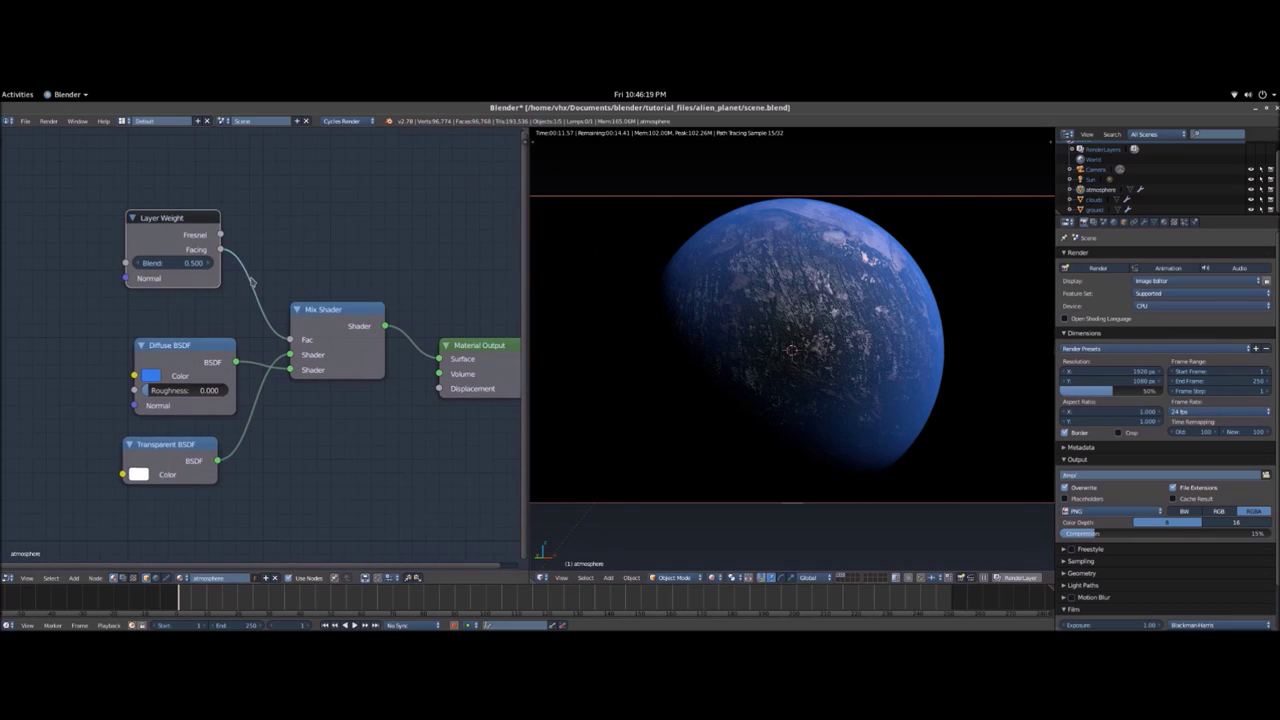
key(ctrl+s)
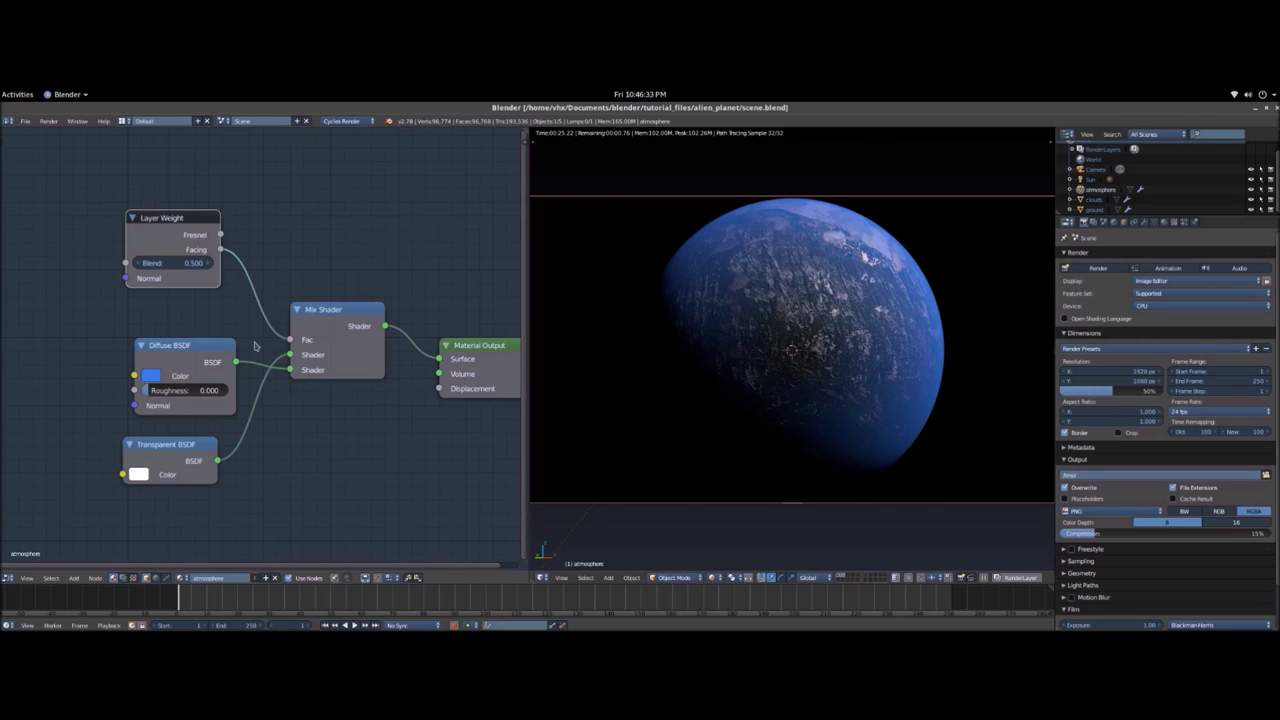
- Lighten the Diffuse BSDF's blue to R 0.062, G 0.266, B 0.800
scroll(258, 346, up, 1)
click(141, 377)
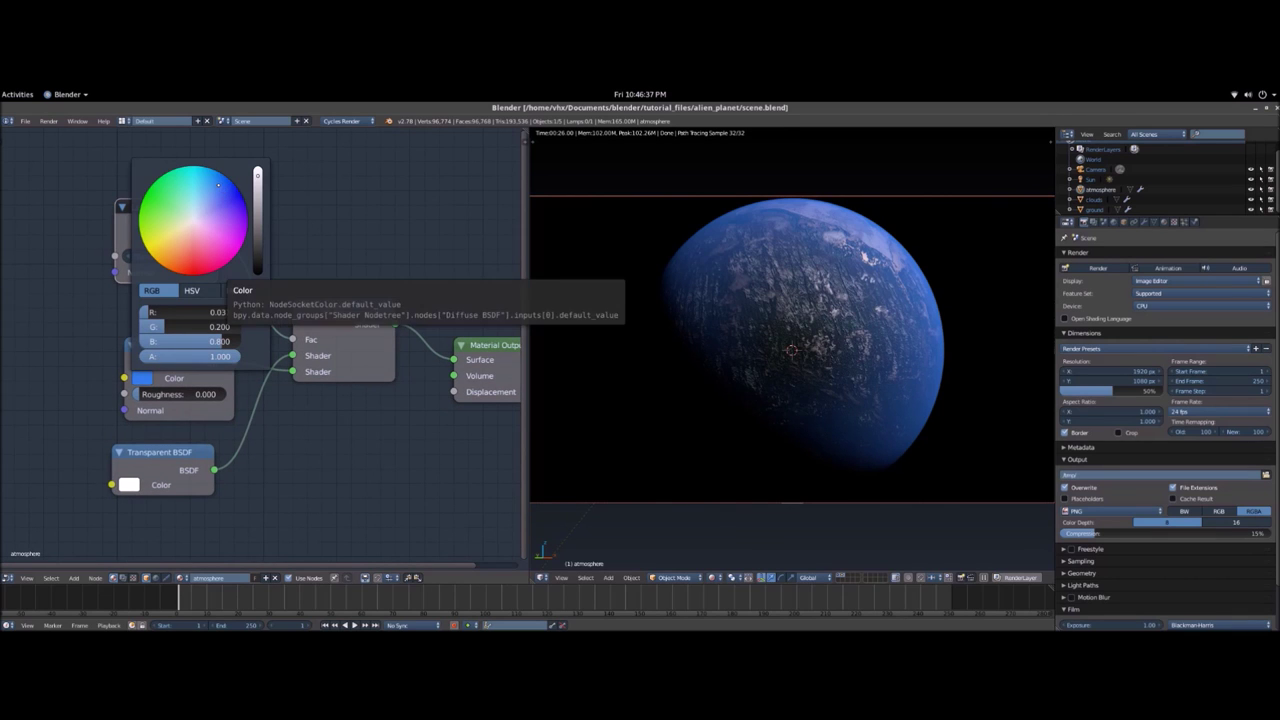
drag(218, 185, 213, 188)
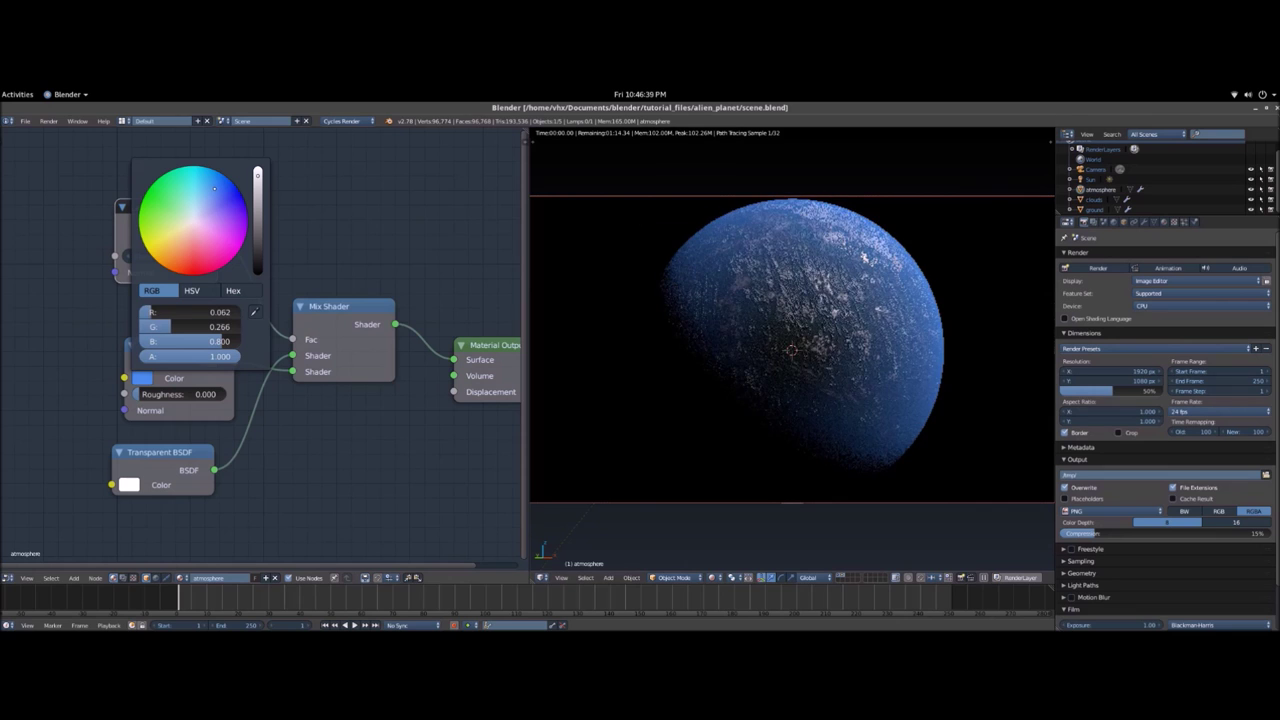
scroll(197, 283, up, 1)
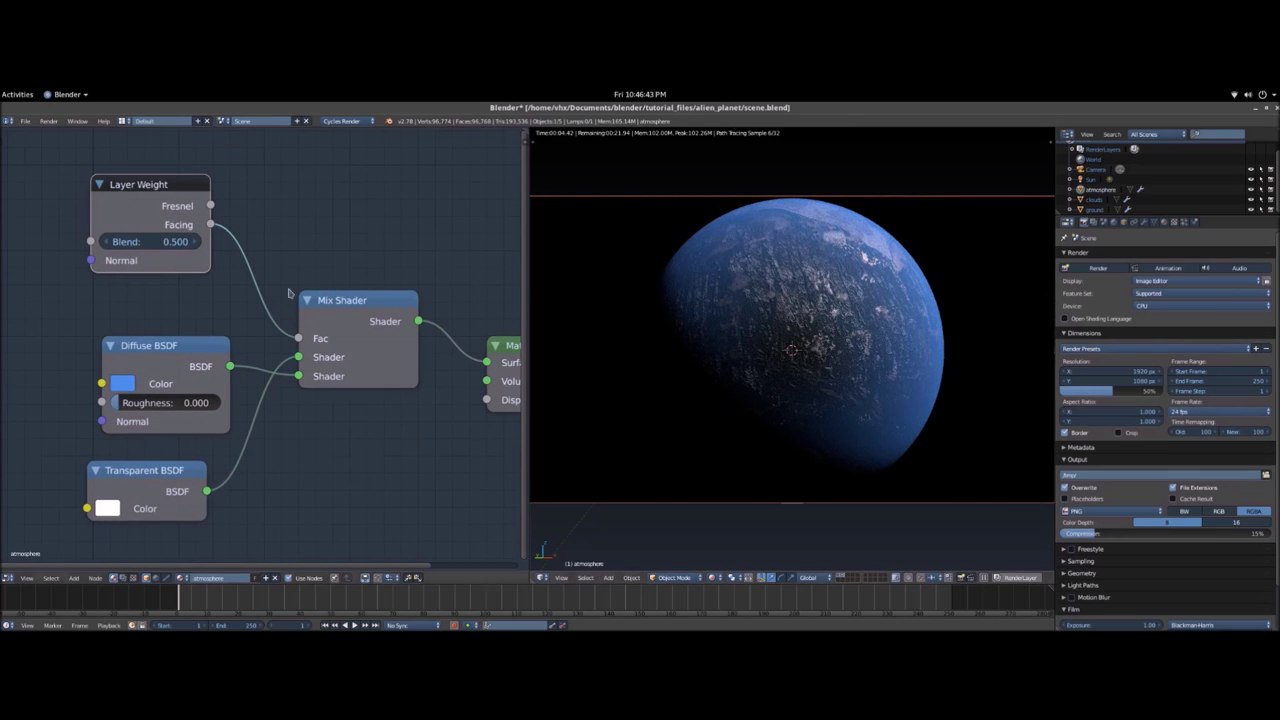
- Set the Layer Weight node's Blend to 0.4
scroll(210, 293, up, 4)
middle_drag(210, 293, 397, 356)
middle_drag(329, 282, 295, 334)
click(275, 332)
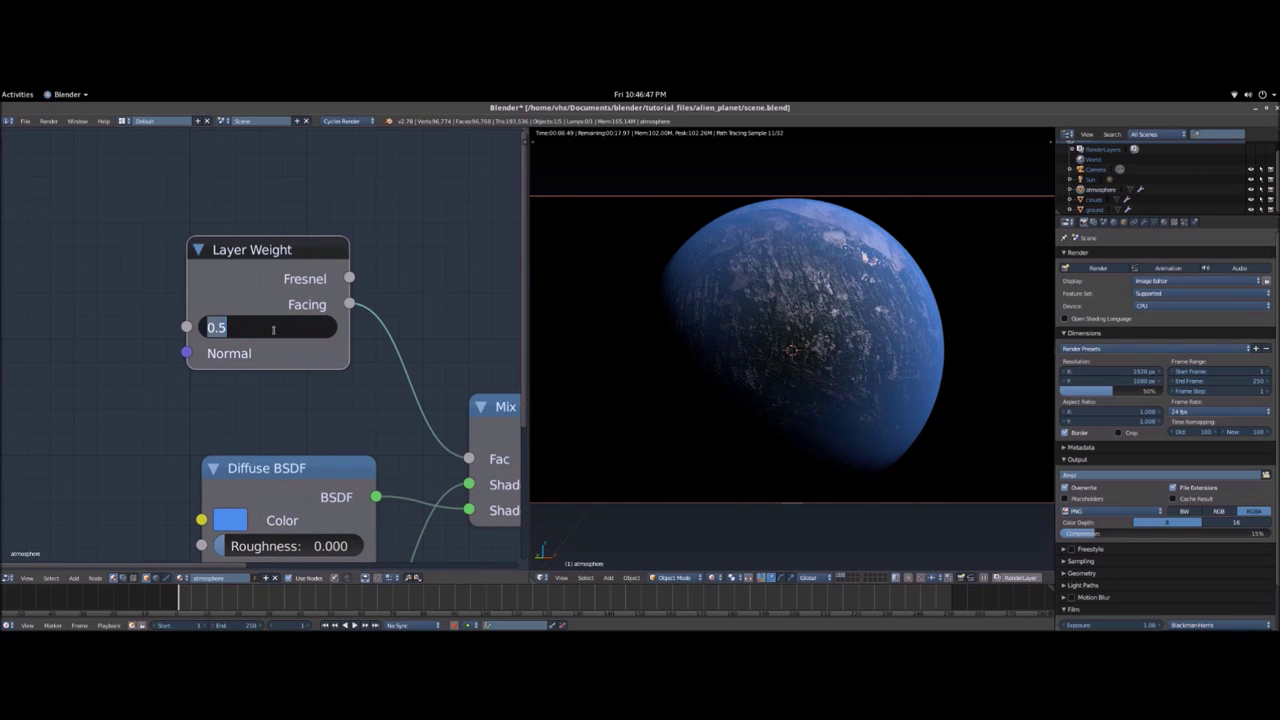
text(0.4)
key(Return)
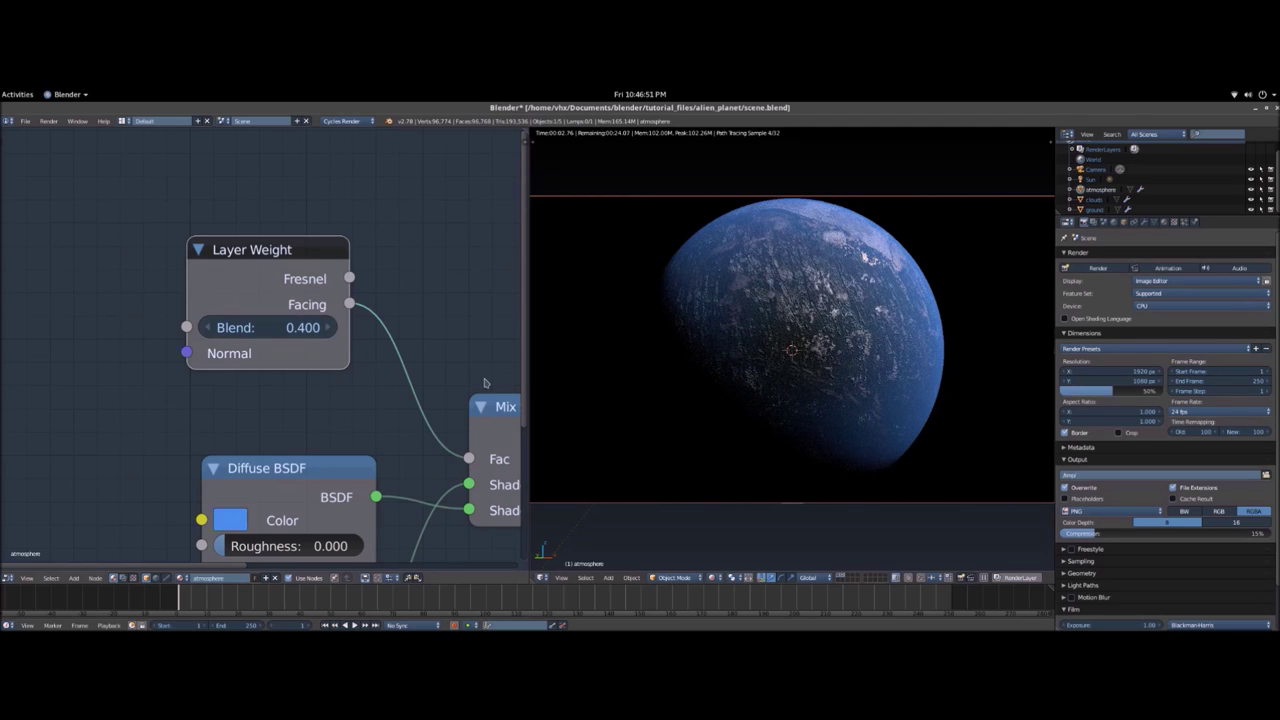
- Try the Layer Weight node's Blend at 1 and at 0.1 to compare the atmosphere's strength
click(252, 332)
text(1)
key(Return)
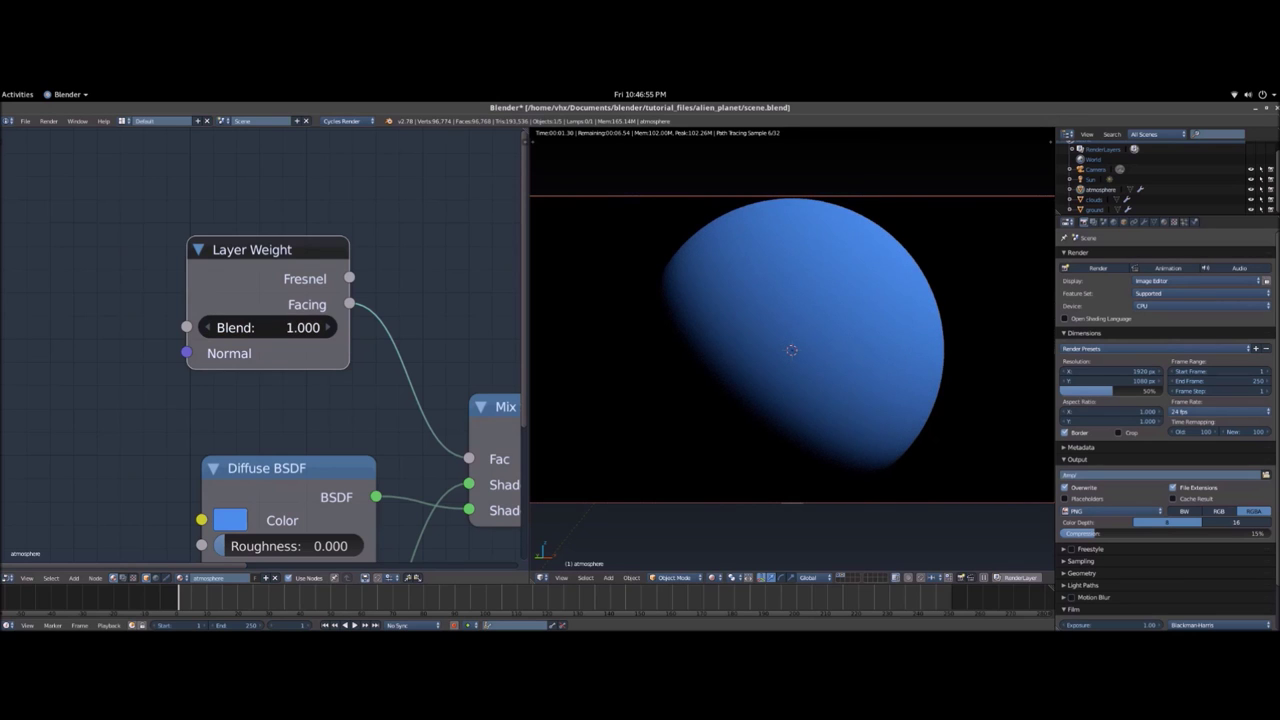
drag(319, 330, 200, 330)
click(323, 328)
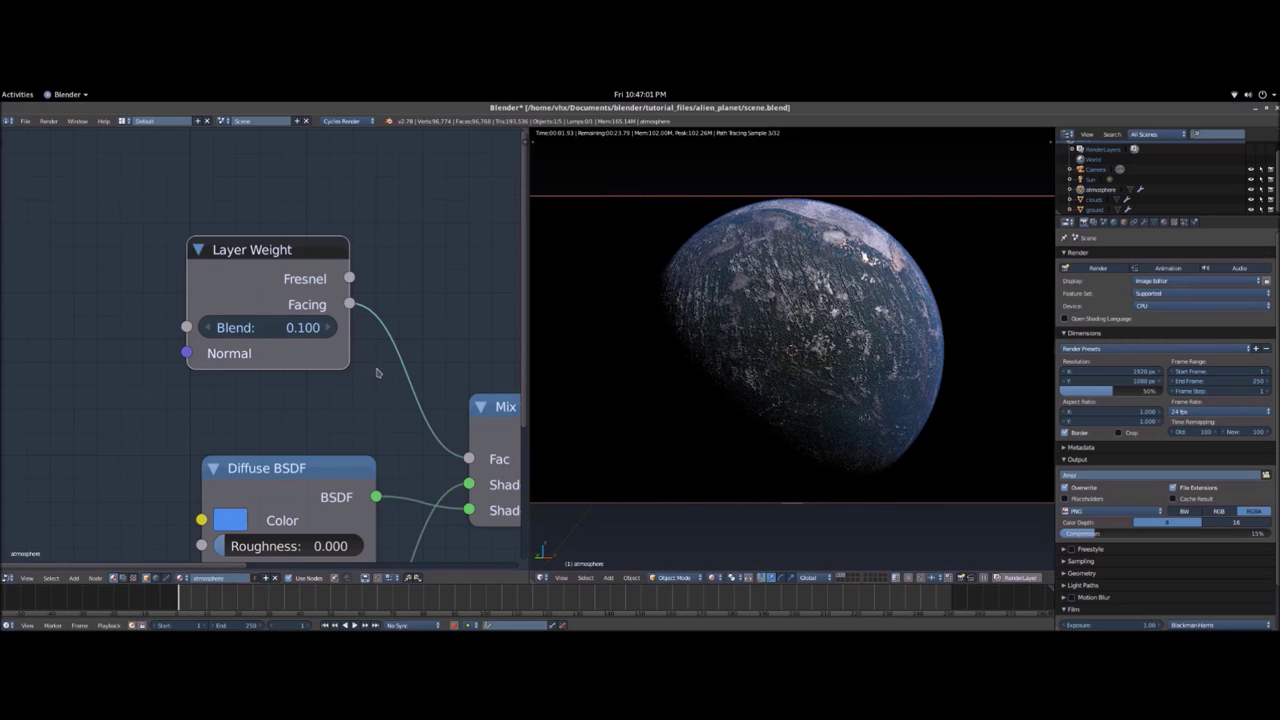
- Return the Layer Weight's Blend to 0.4 and save the file
click(306, 324)
text(.35)
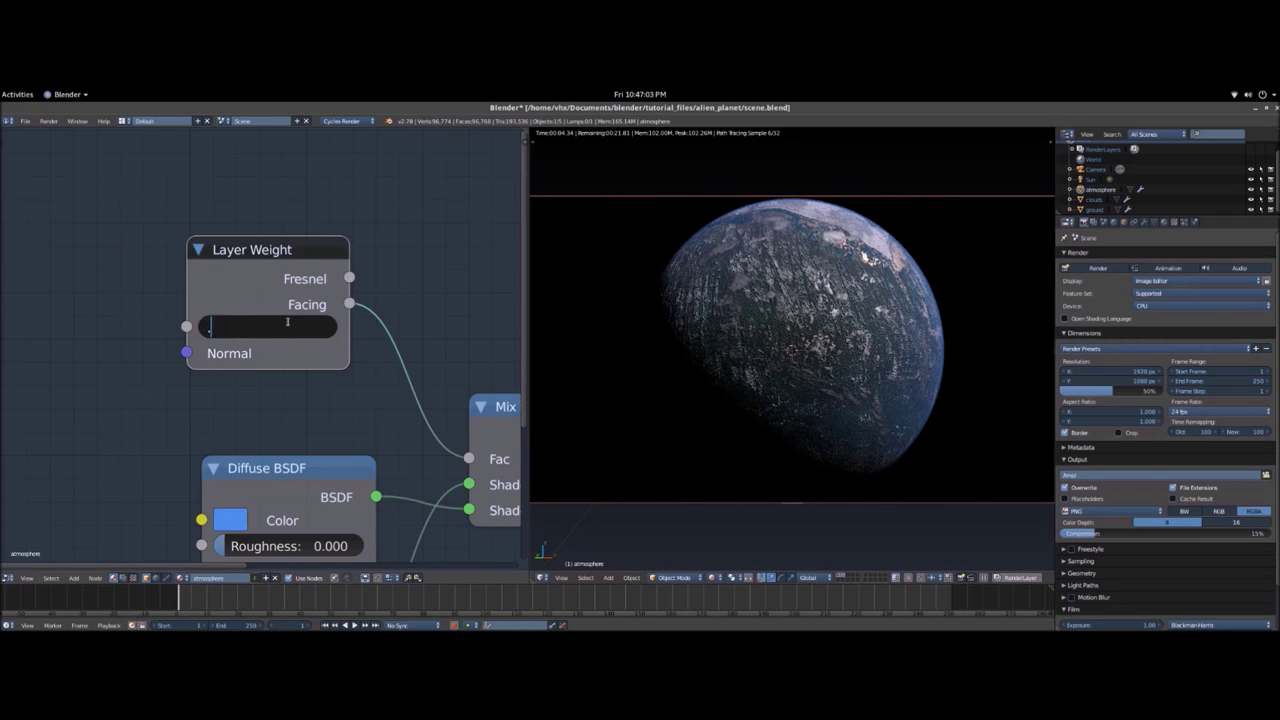
key(BackSpace)
key(BackSpace)
text(4)
key(Return)
key(ctrl+s)
click(815, 326)
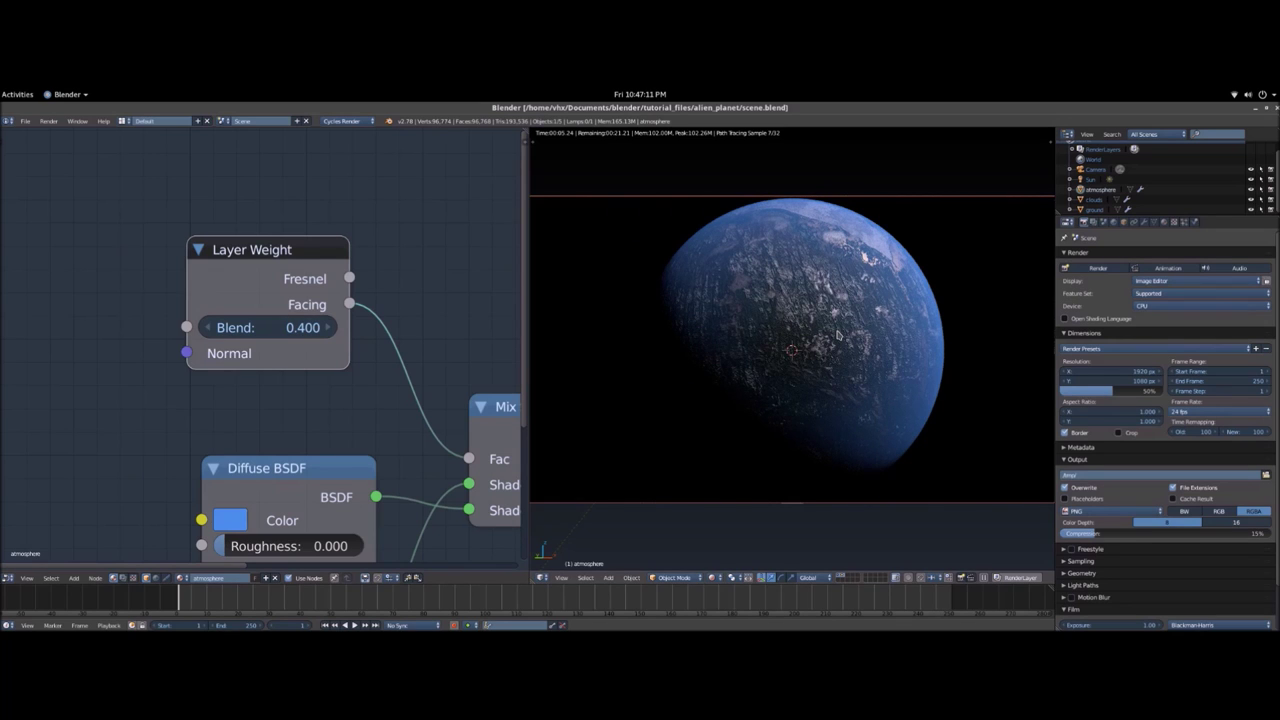
middle_drag(391, 360, 175, 275)
scroll(264, 330, down, 1)
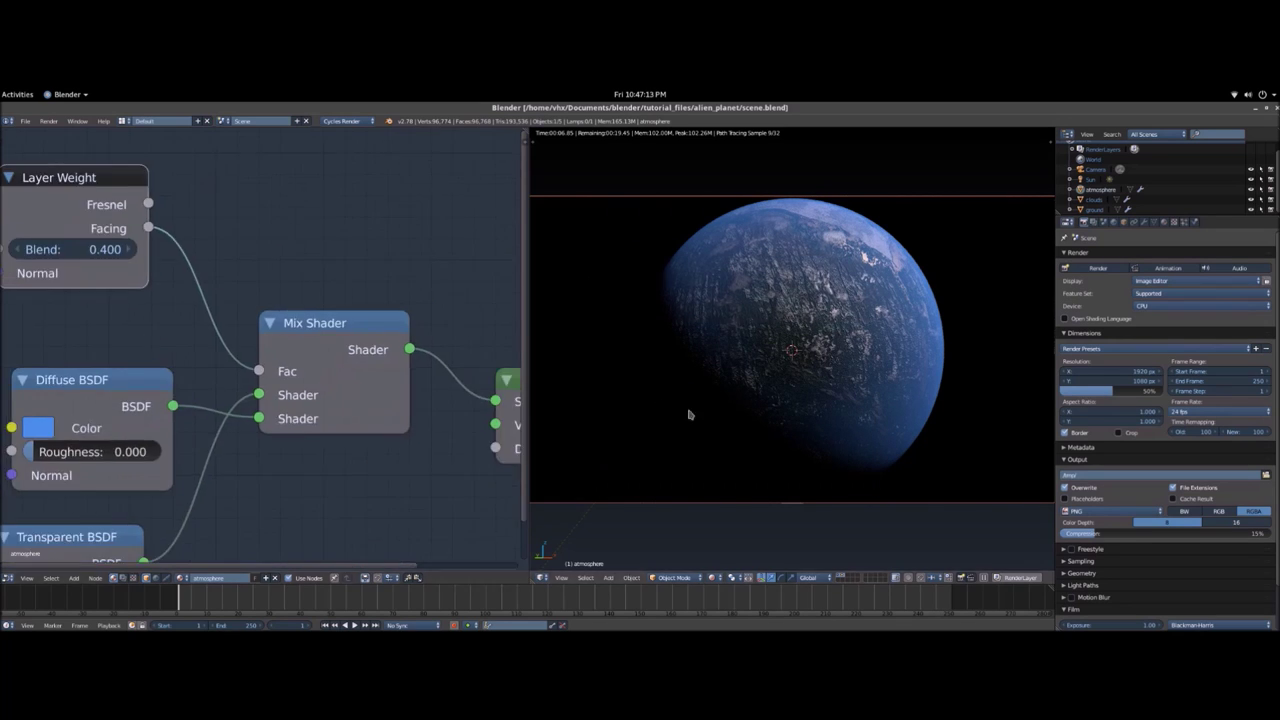
scroll(689, 414, down, 2)
scroll(469, 363, down, 1)
scroll(730, 376, up, 2)
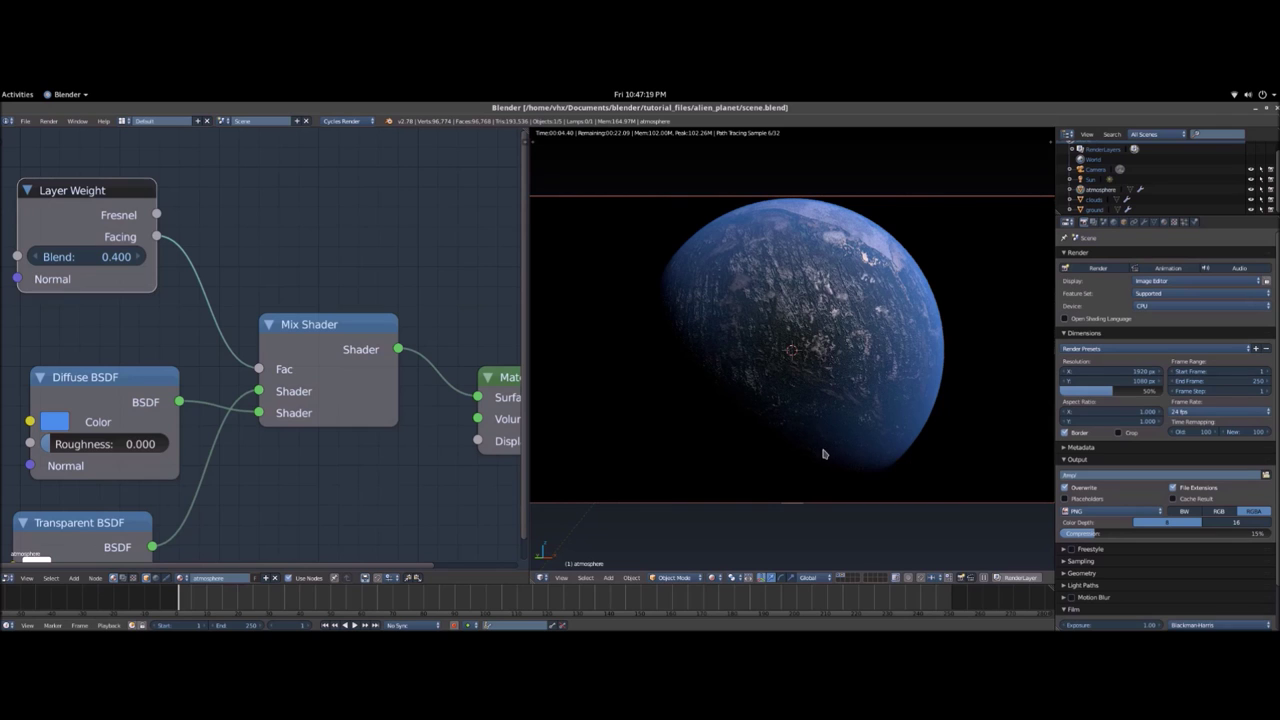
- Leave the rendered viewport preview and set the Cycles render samples to 64 in the sampling settings
key(shift+z)
middle_drag(851, 374, 852, 383)
scroll(852, 383, down, 4)
scroll(1144, 420, down, 1)
scroll(1143, 421, down, 1)
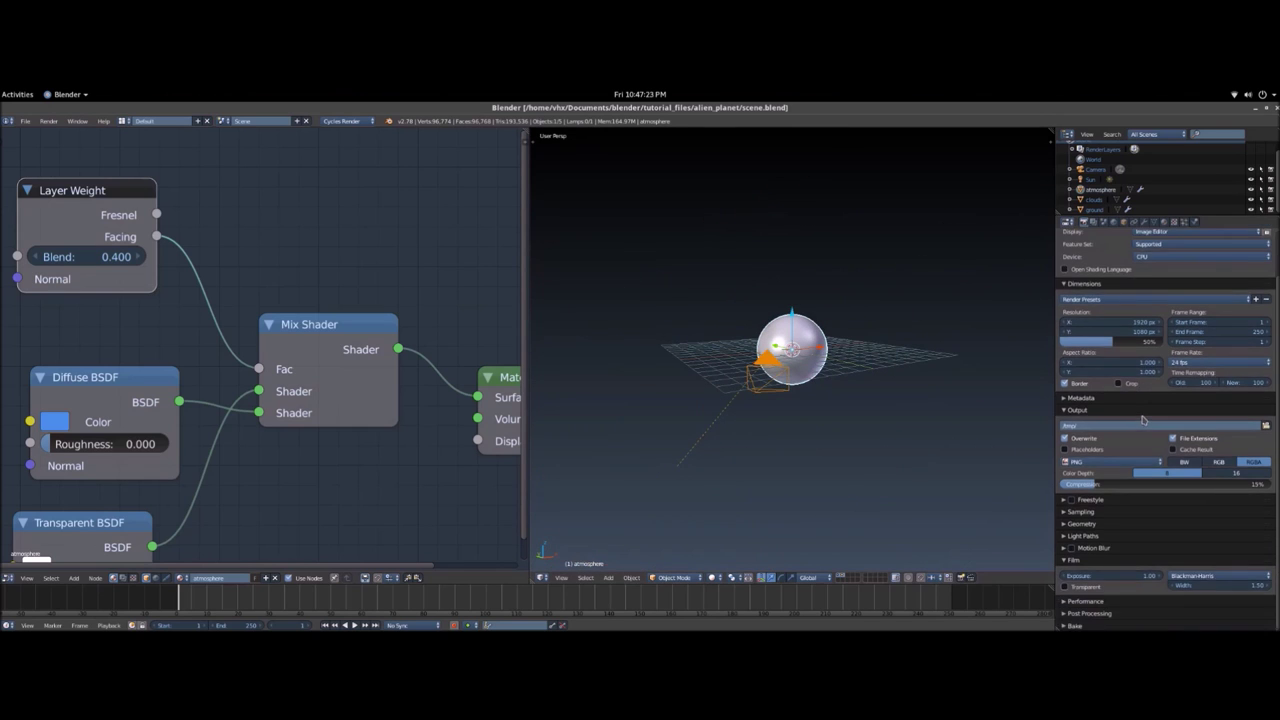
click(1078, 518)
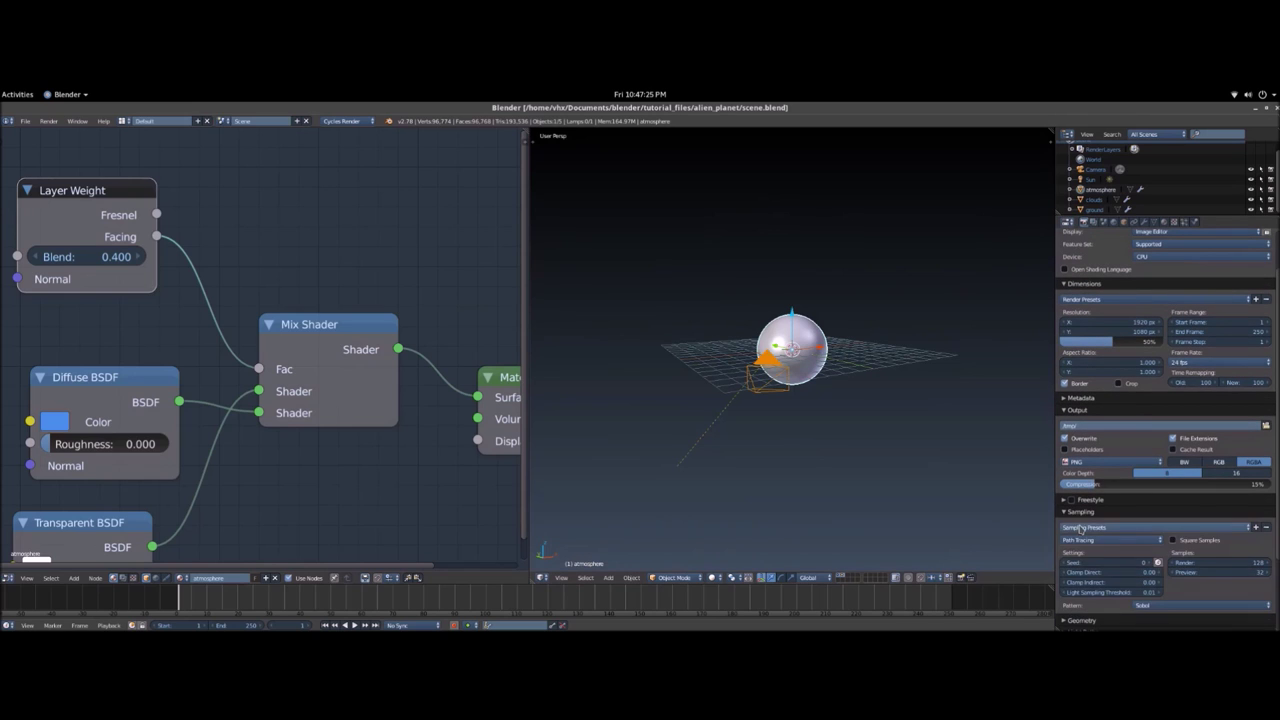
scroll(1232, 542, down, 3)
click(1257, 467)
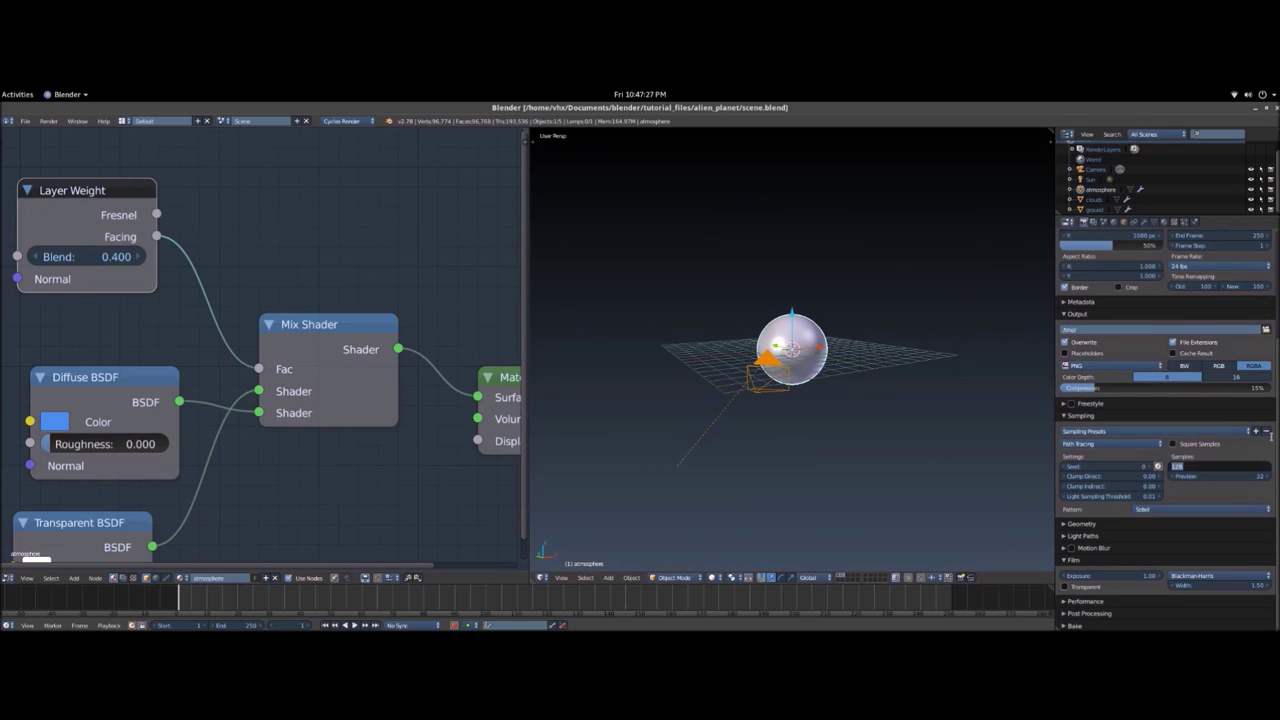
text(64)
key(Return)
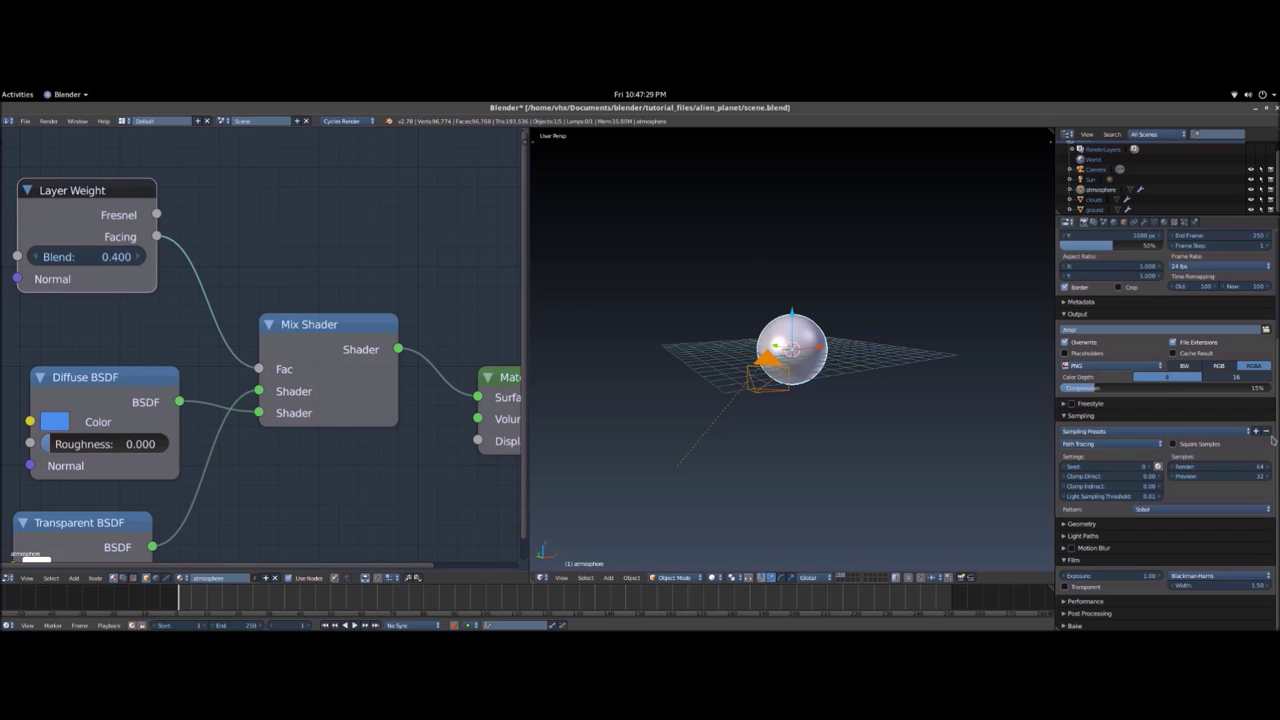
- Enable a transparent film background for the render and save the file
scroll(1158, 485, up, 5)
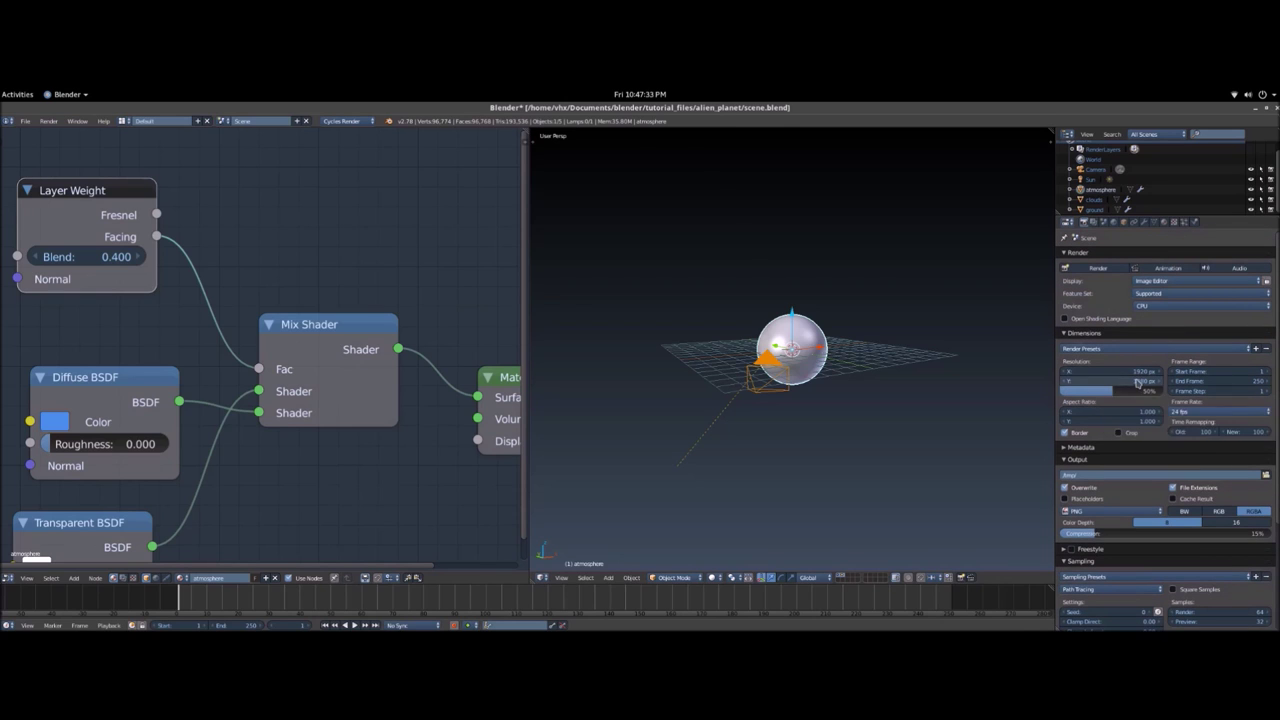
scroll(1140, 390, down, 6)
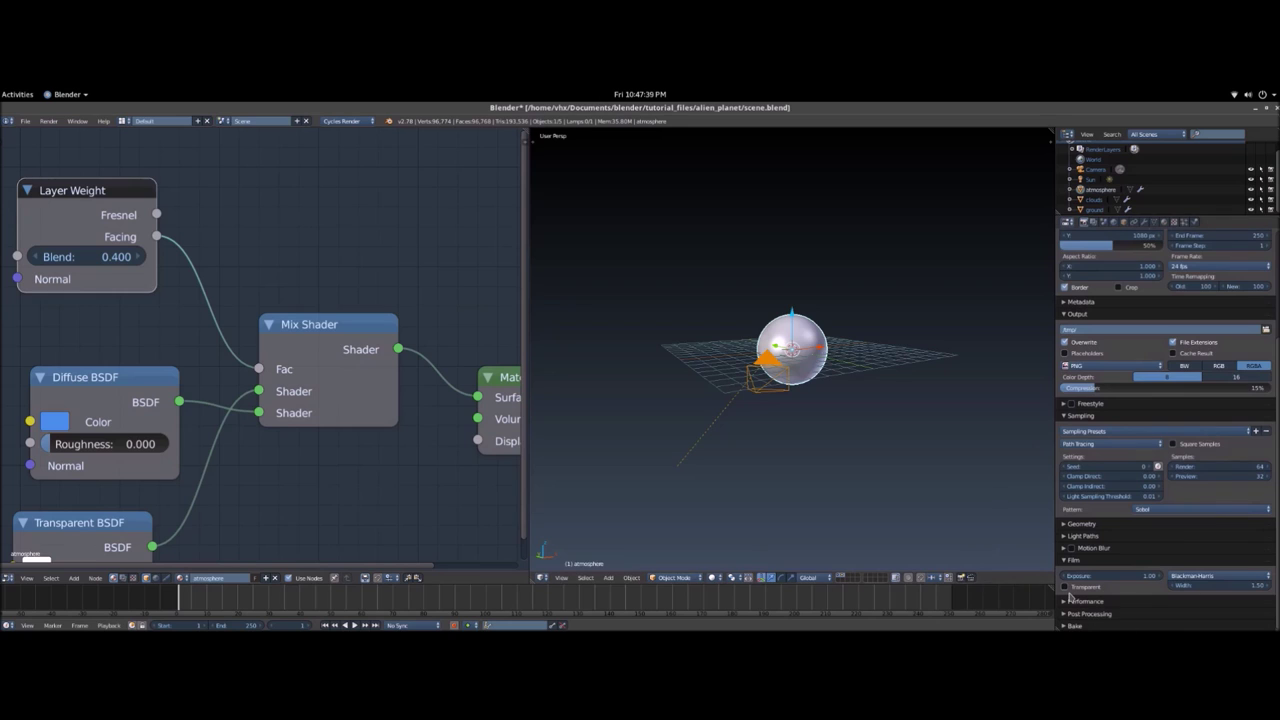
click(1066, 588)
key(ctrl+s)
- Rename the existing render layer to "general" and restrict it to the first scene layer
scroll(1160, 300, up, 5)
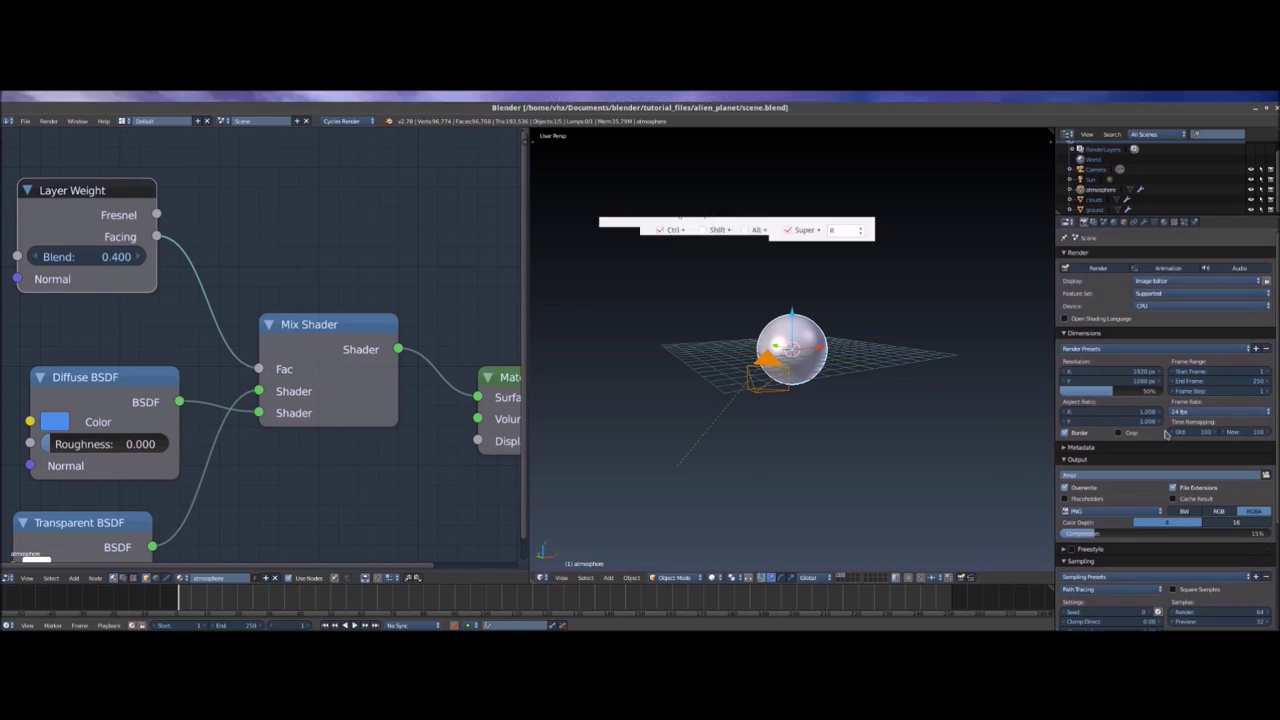
click(1099, 222)
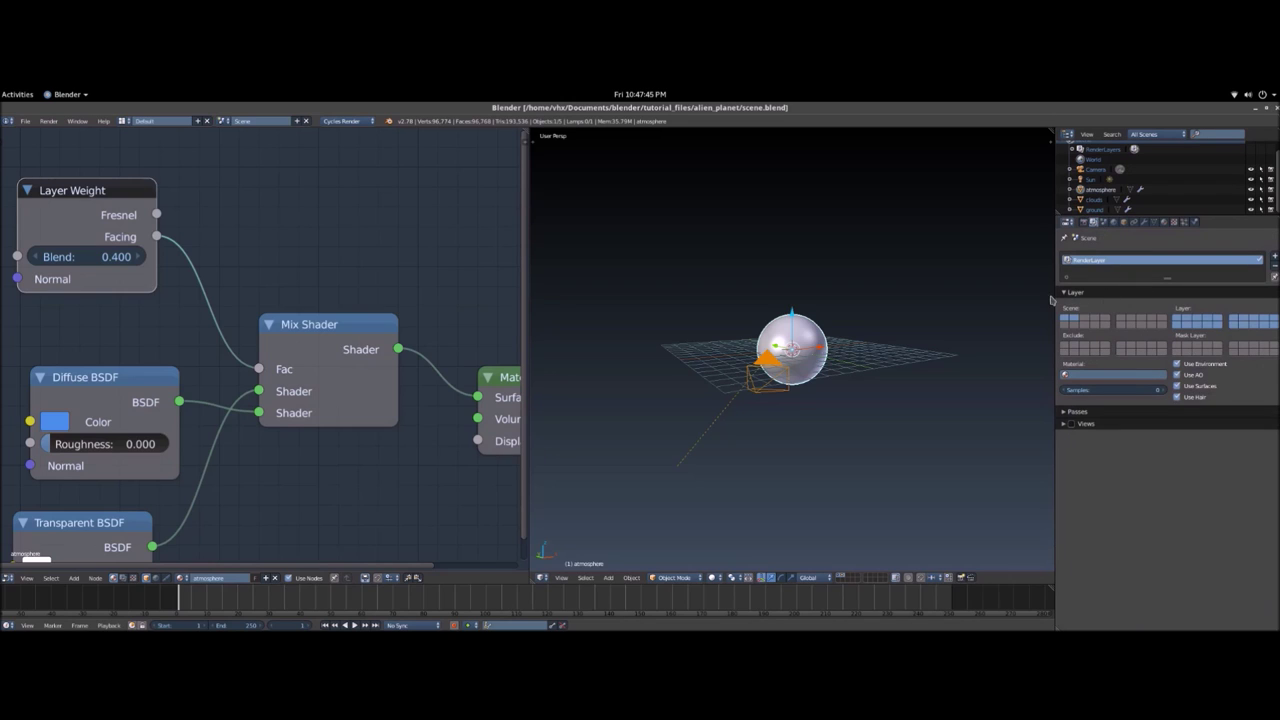
double_click(1097, 259)
text(al)
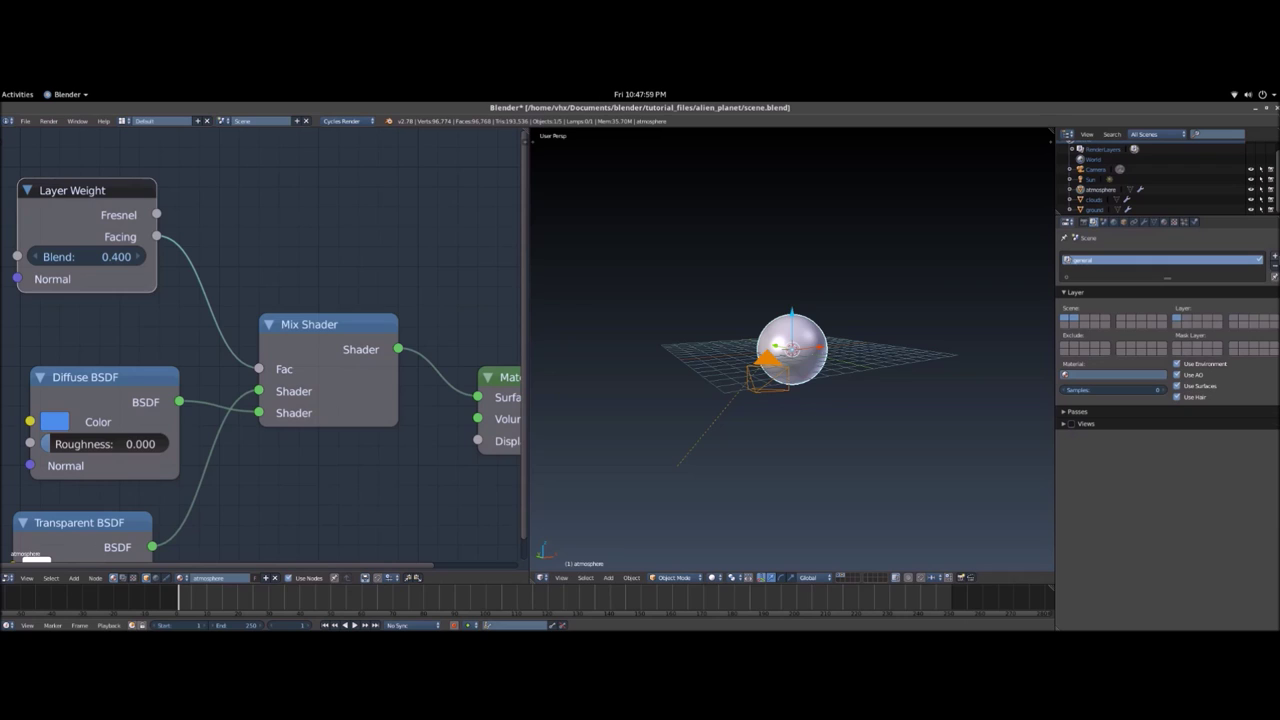
- Add a second render layer named "atmosphere", restrict it to the second scene layer, and save the file
click(1274, 257)
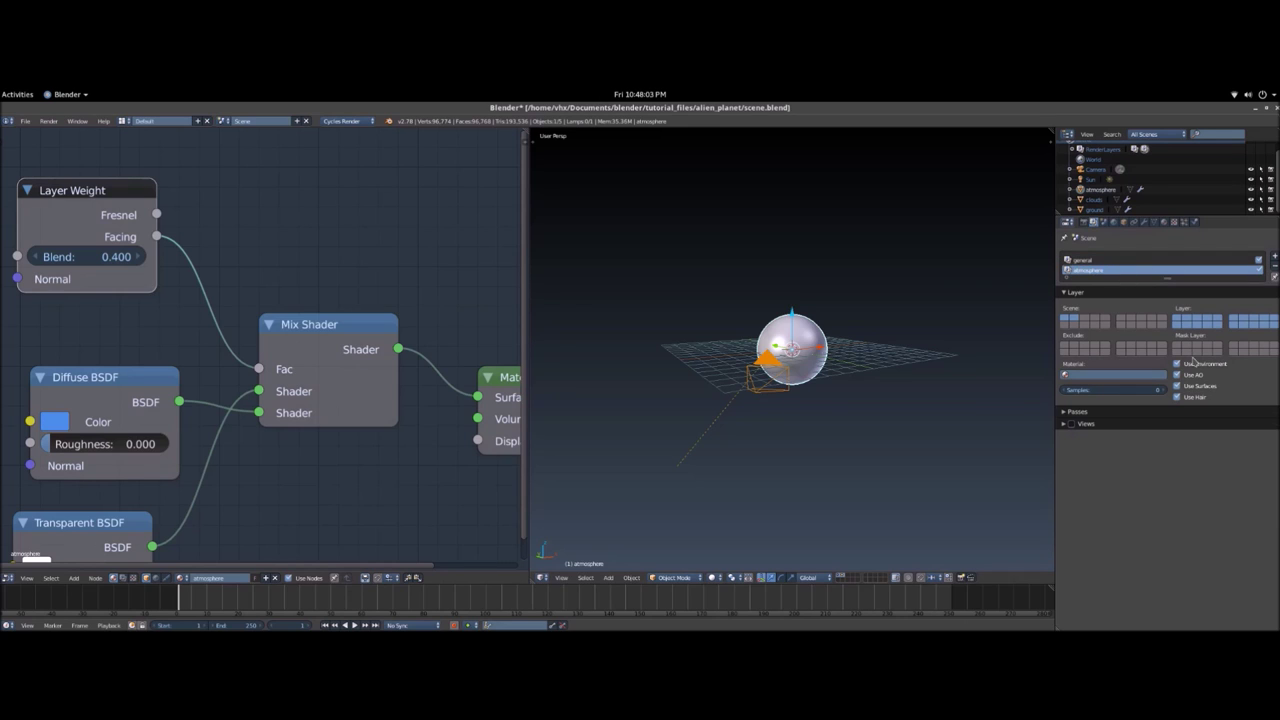
click(1191, 320)
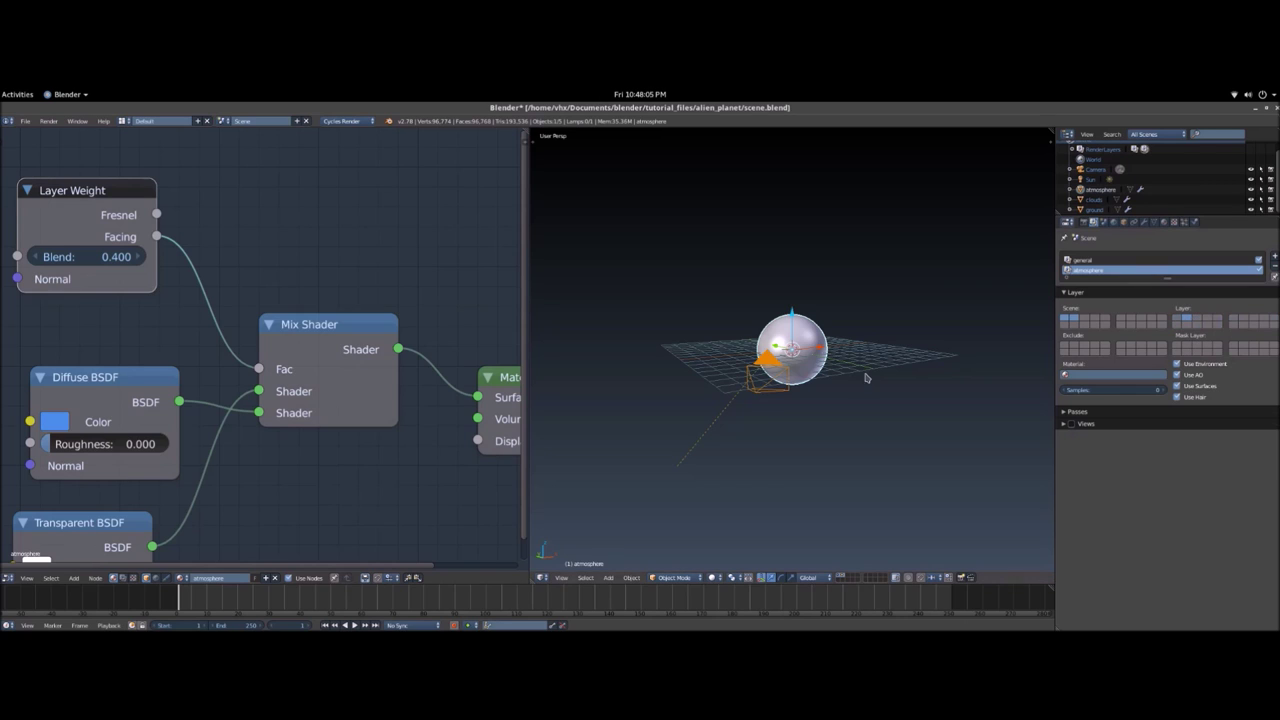
key(ctrl+s)
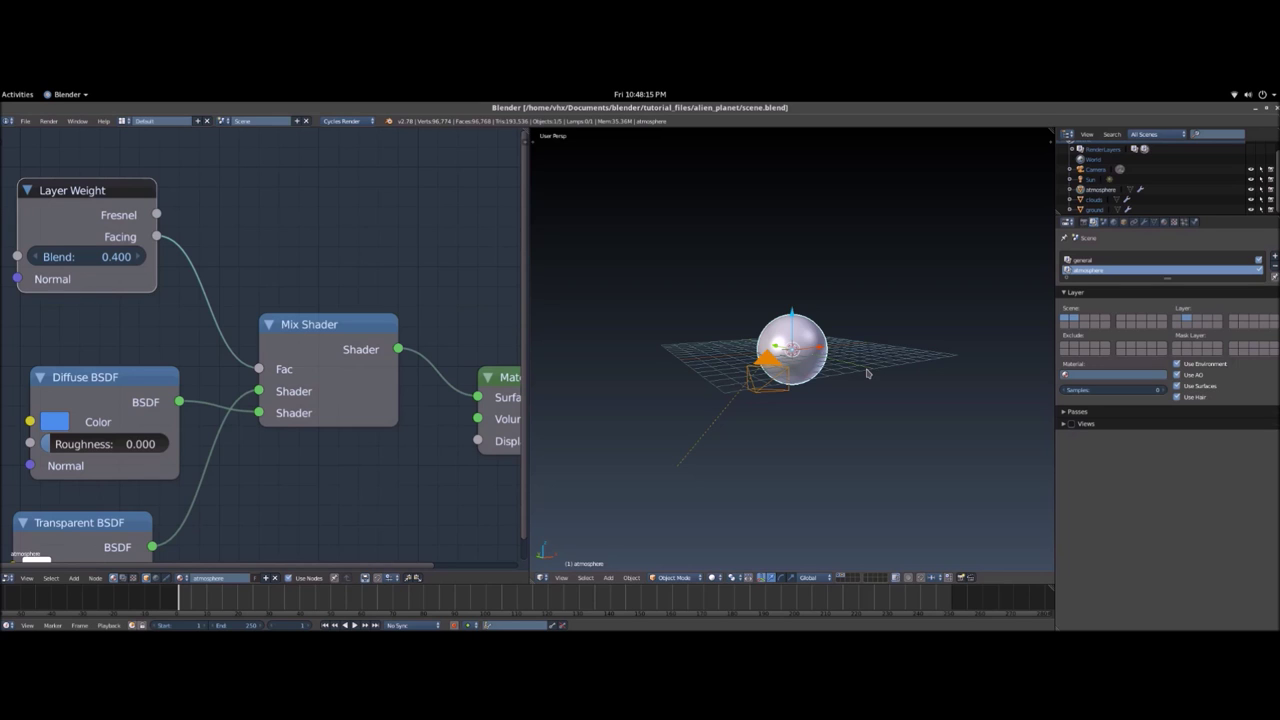
- Render the image and examine the planet's surface detail up close in the "general" render layer
key(F12)
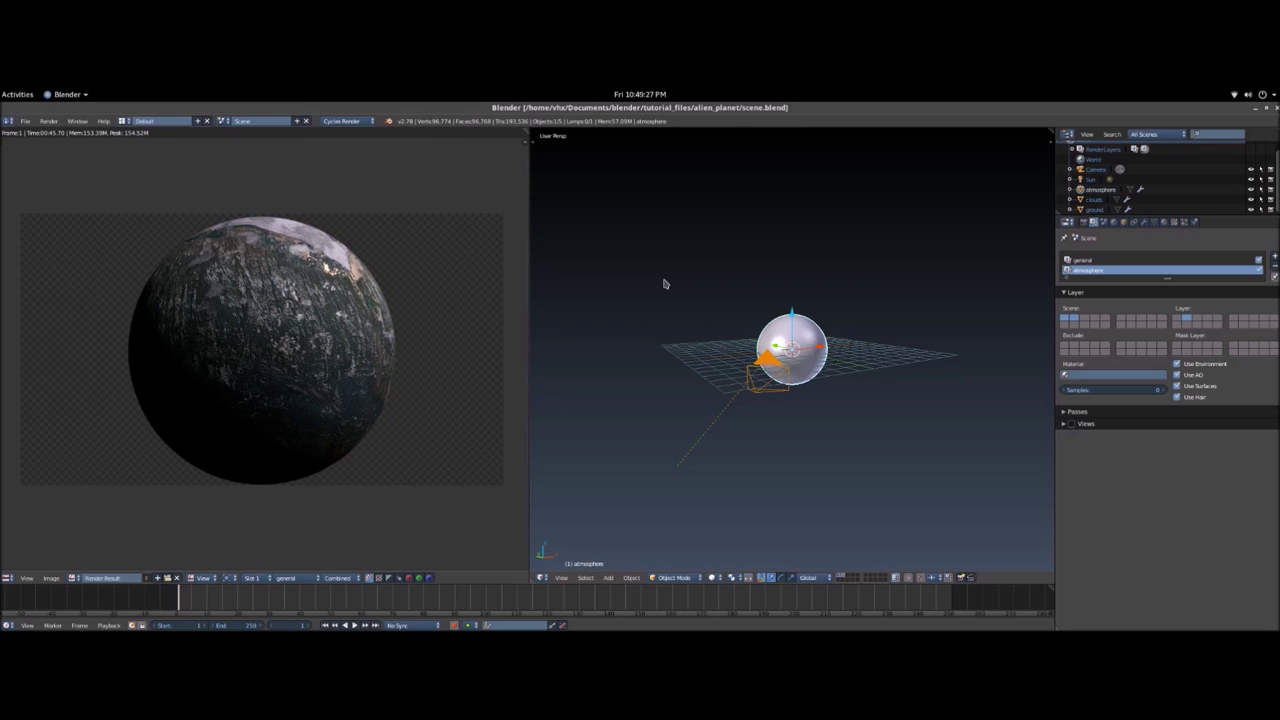
scroll(330, 355, up, 6)
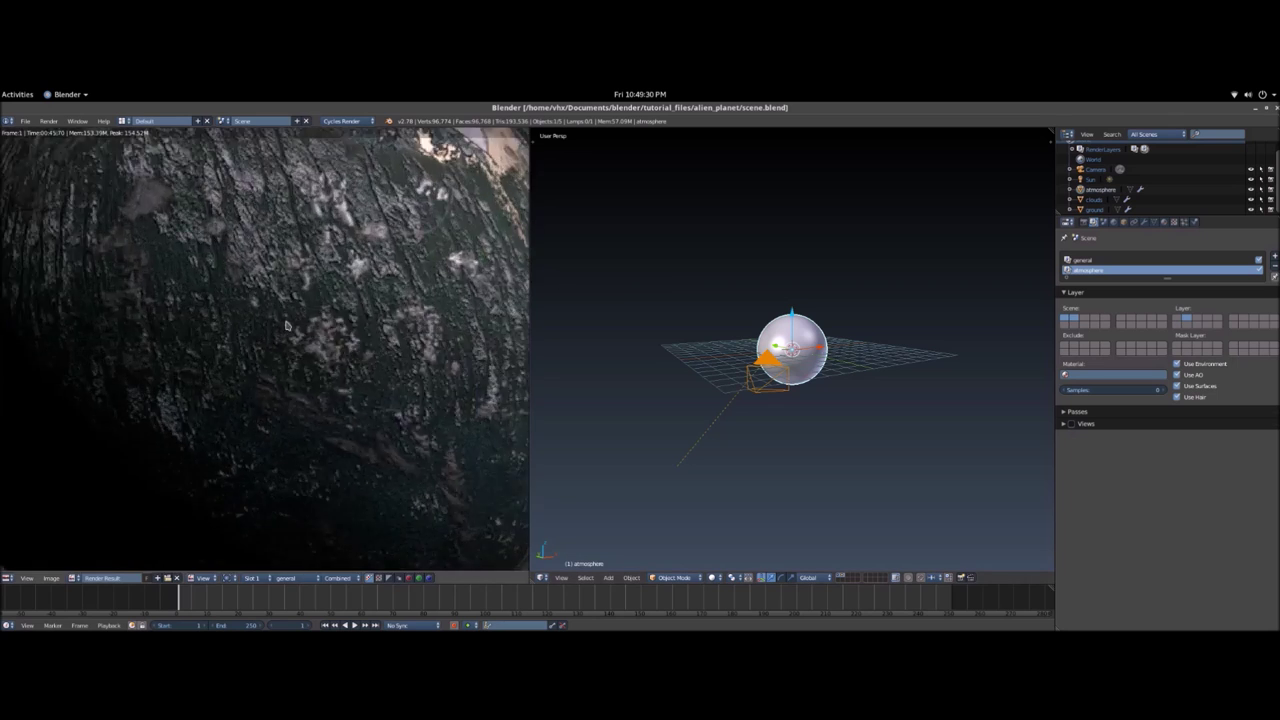
scroll(330, 355, down, 5)
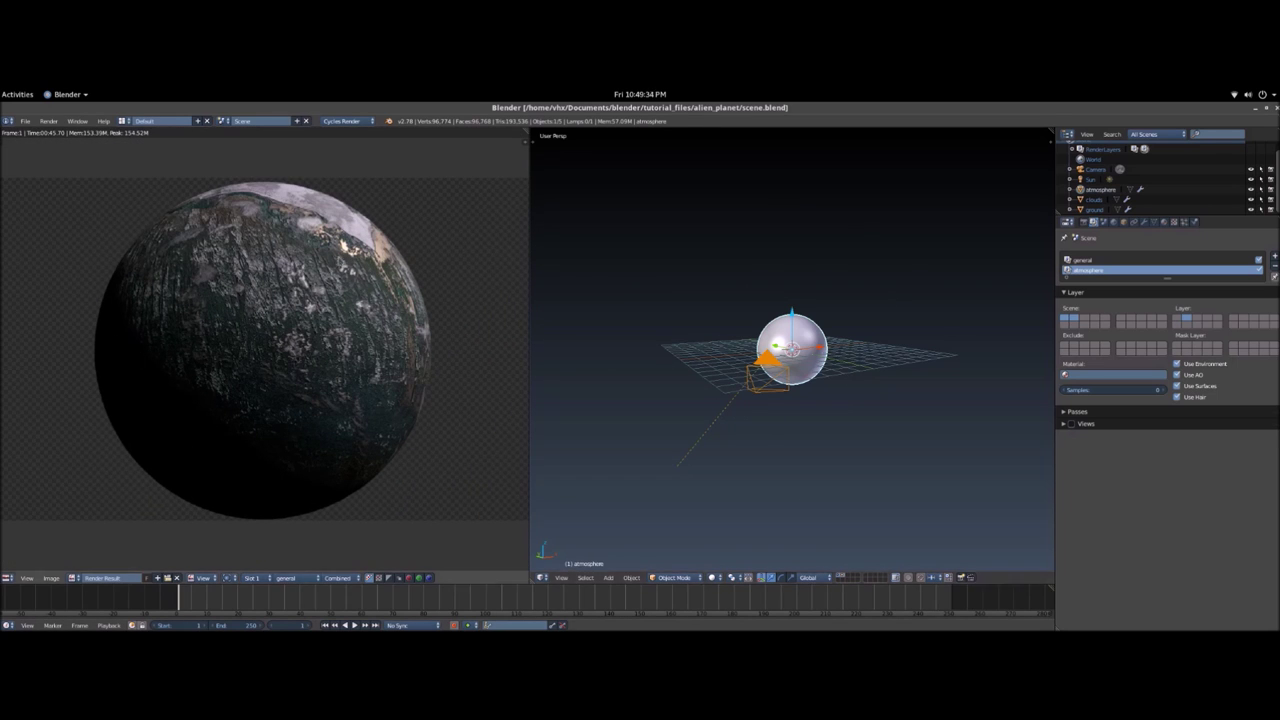
- Replace the planet's render view with the node editor showing the atmosphere material's nodes
mouse_move(268, 290)
middle_down()
mouse_move(250, 327)
mouse_move(288, 298)
middle_up()
scroll(350, 460, down, 1)
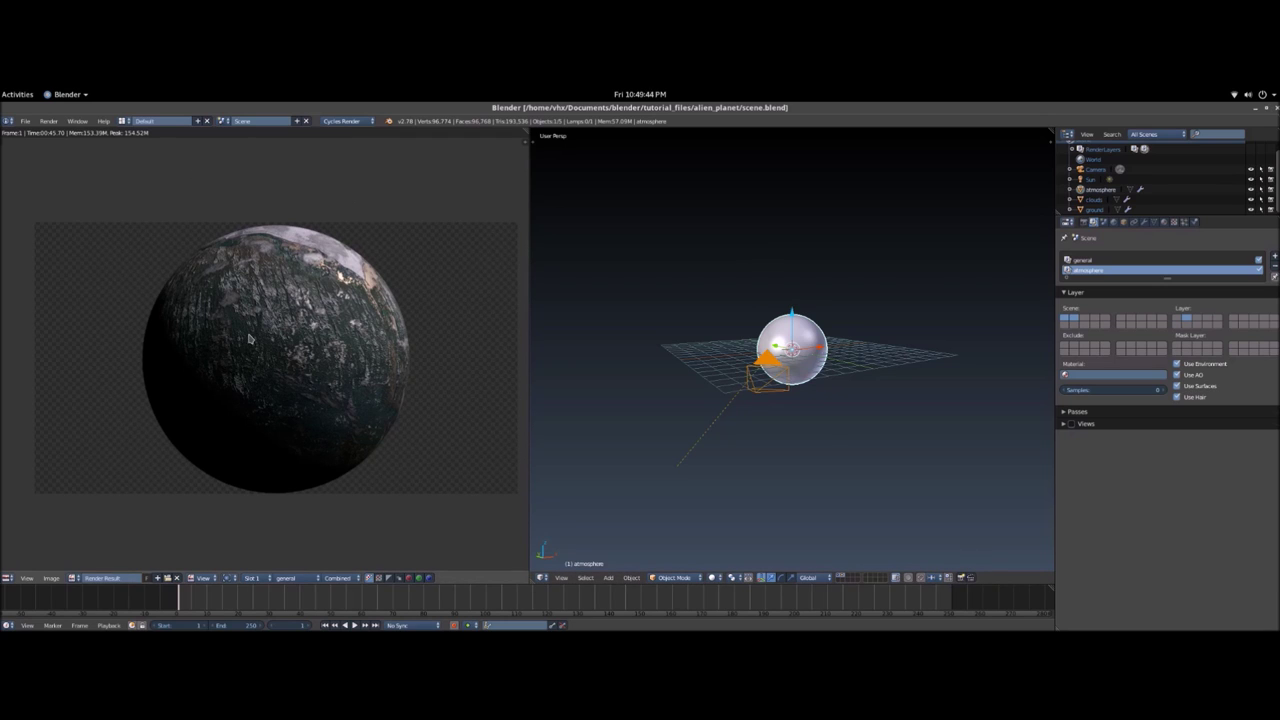
key(shift+F3)
scroll(290, 318, down, 5)
middle_drag(368, 283, 315, 258)
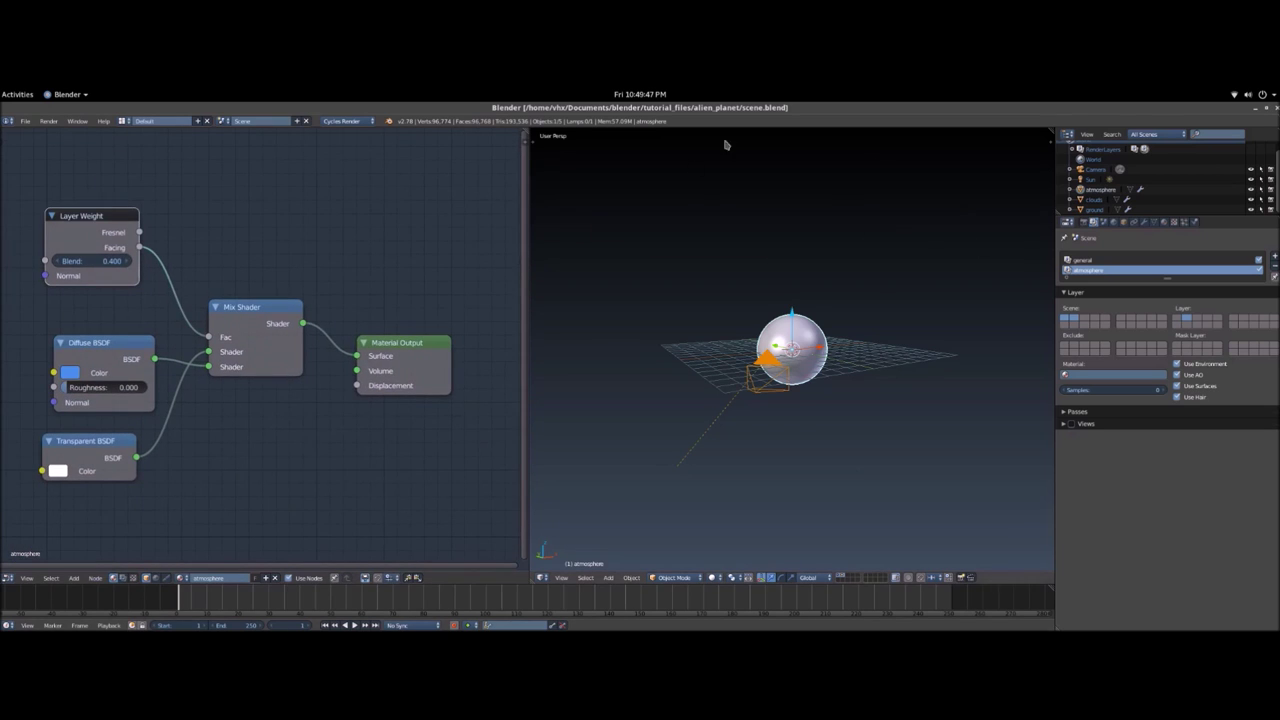
- Turn the 3D viewport into an image editor that displays the Render Result
click(542, 578)
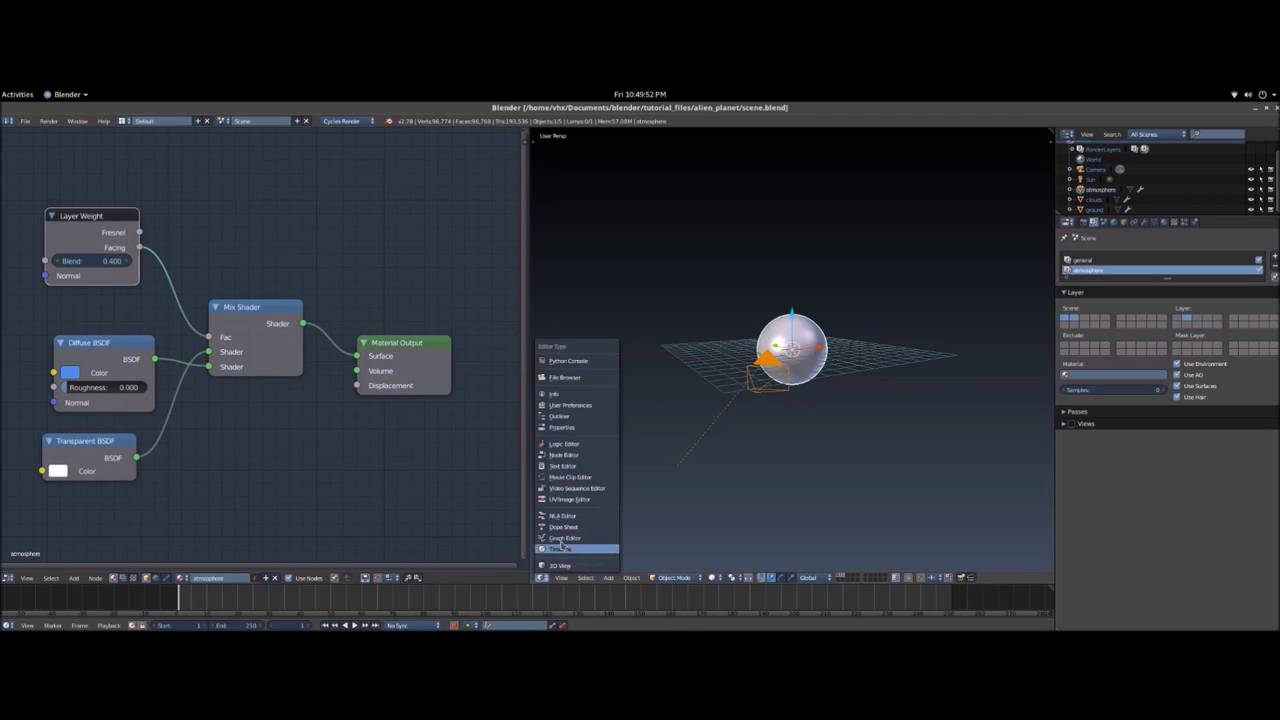
click(578, 500)
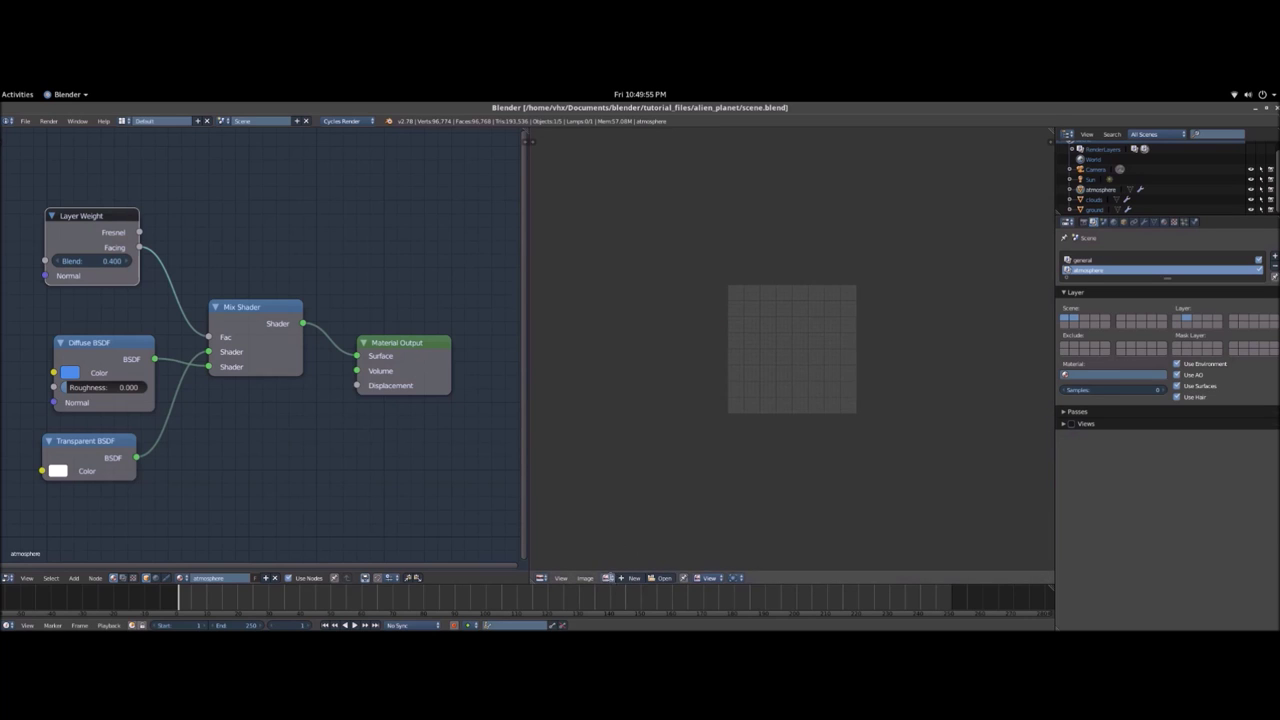
click(608, 578)
click(621, 496)
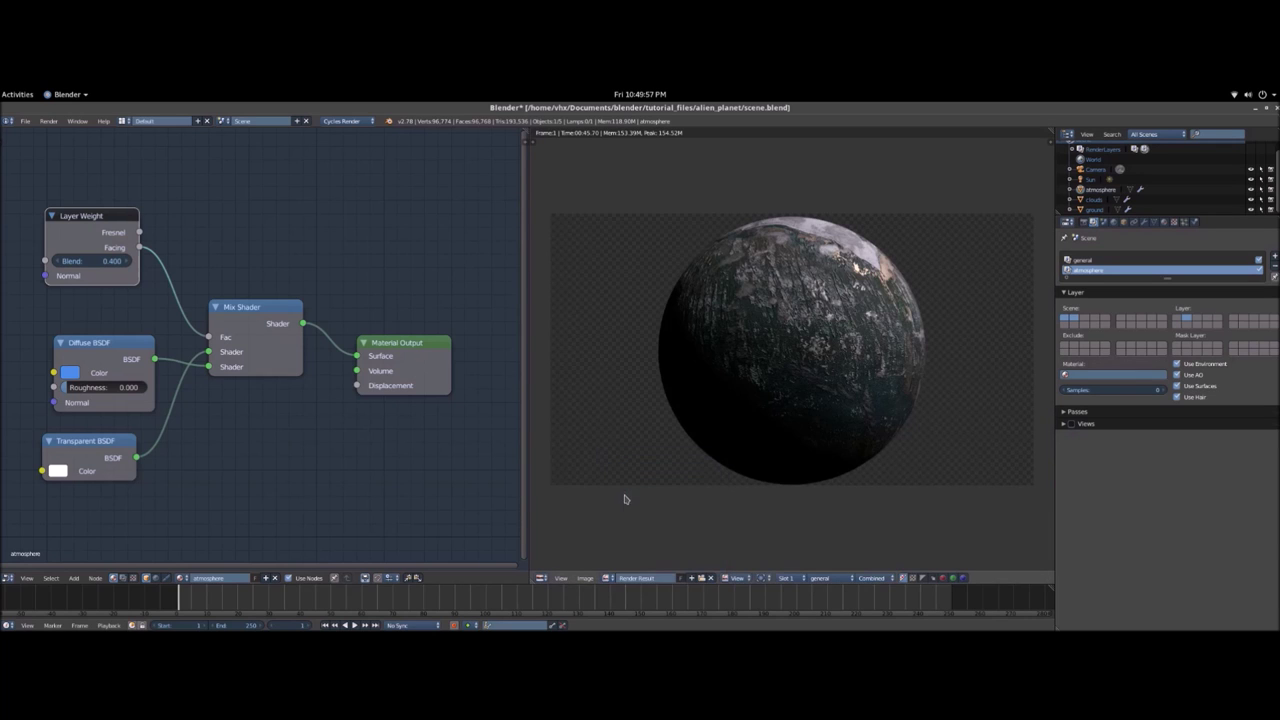
- Switch the node editor from material nodes to compositing nodes and enable Use Nodes for the scene
scroll(357, 509, down, 1)
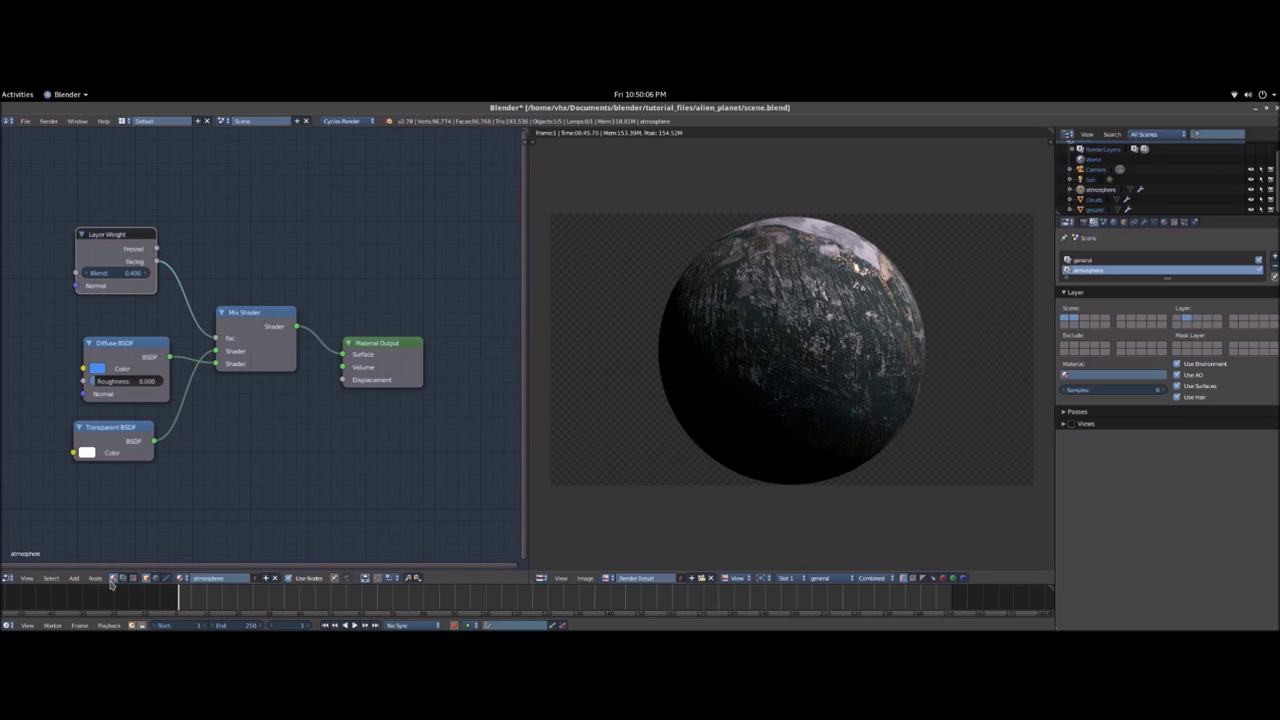
click(133, 578)
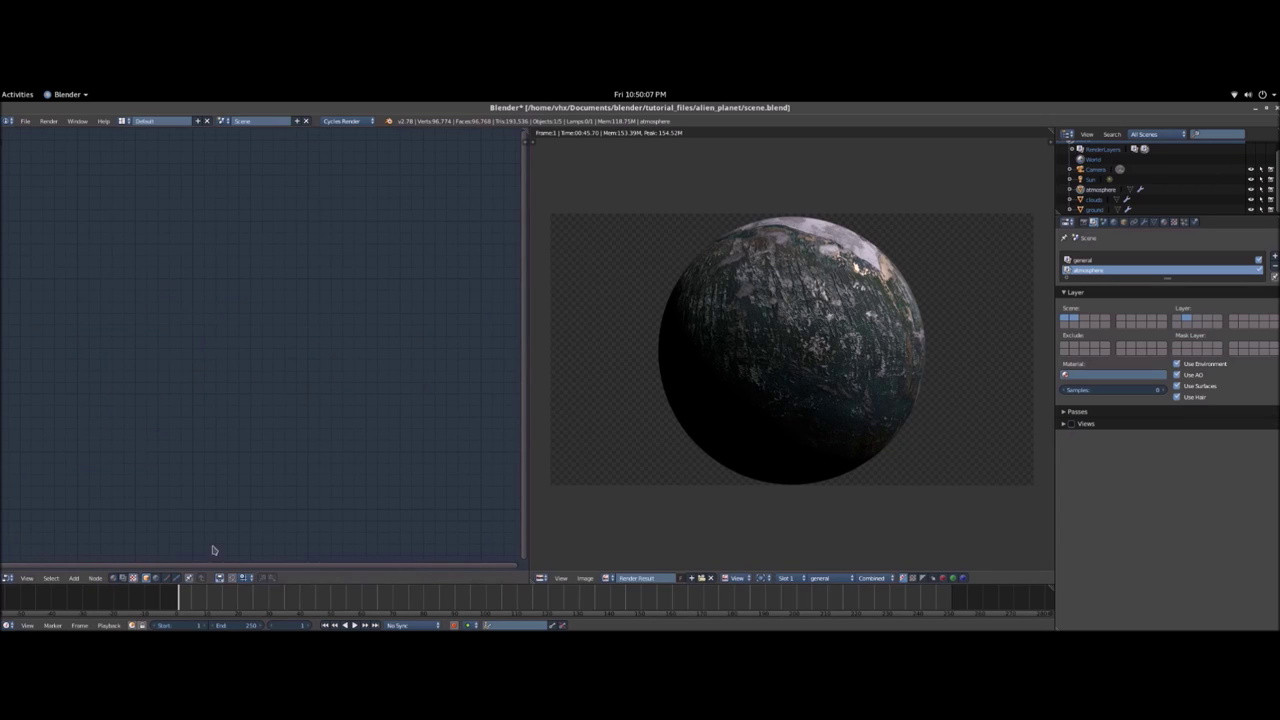
click(122, 578)
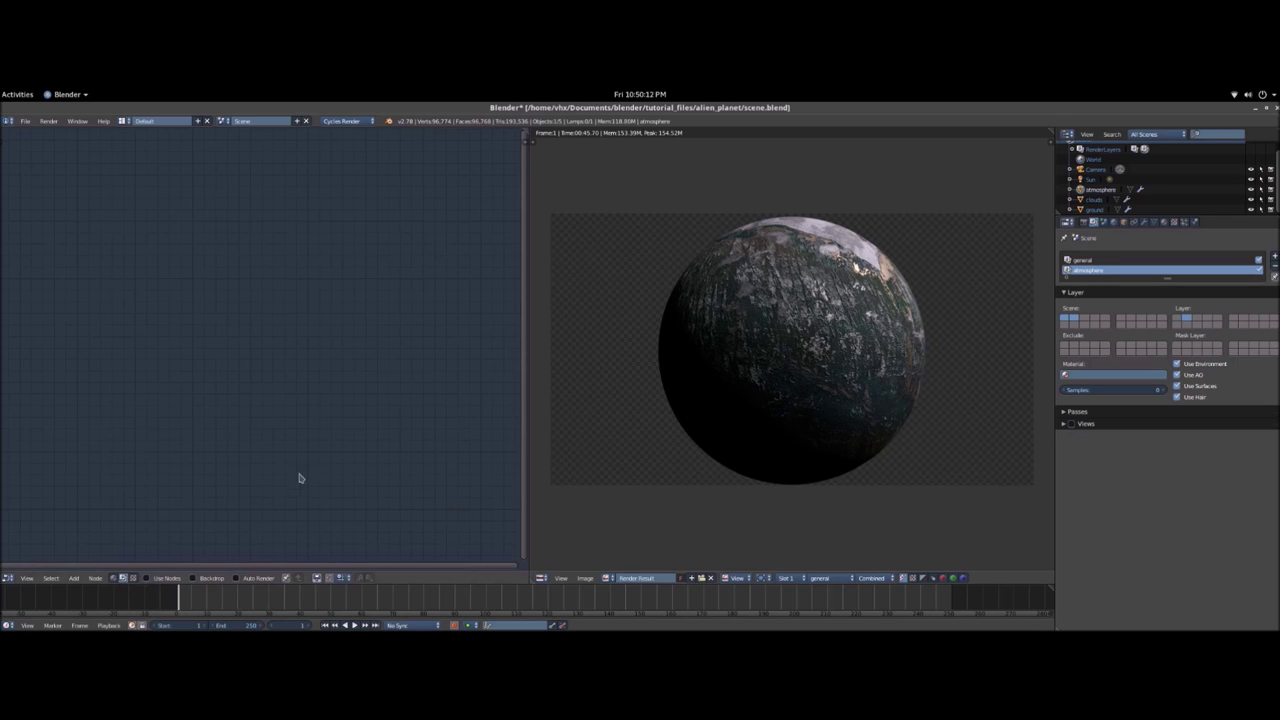
click(148, 578)
scroll(220, 398, up, 3)
middle_drag(230, 398, 266, 408)
scroll(340, 420, down, 2)
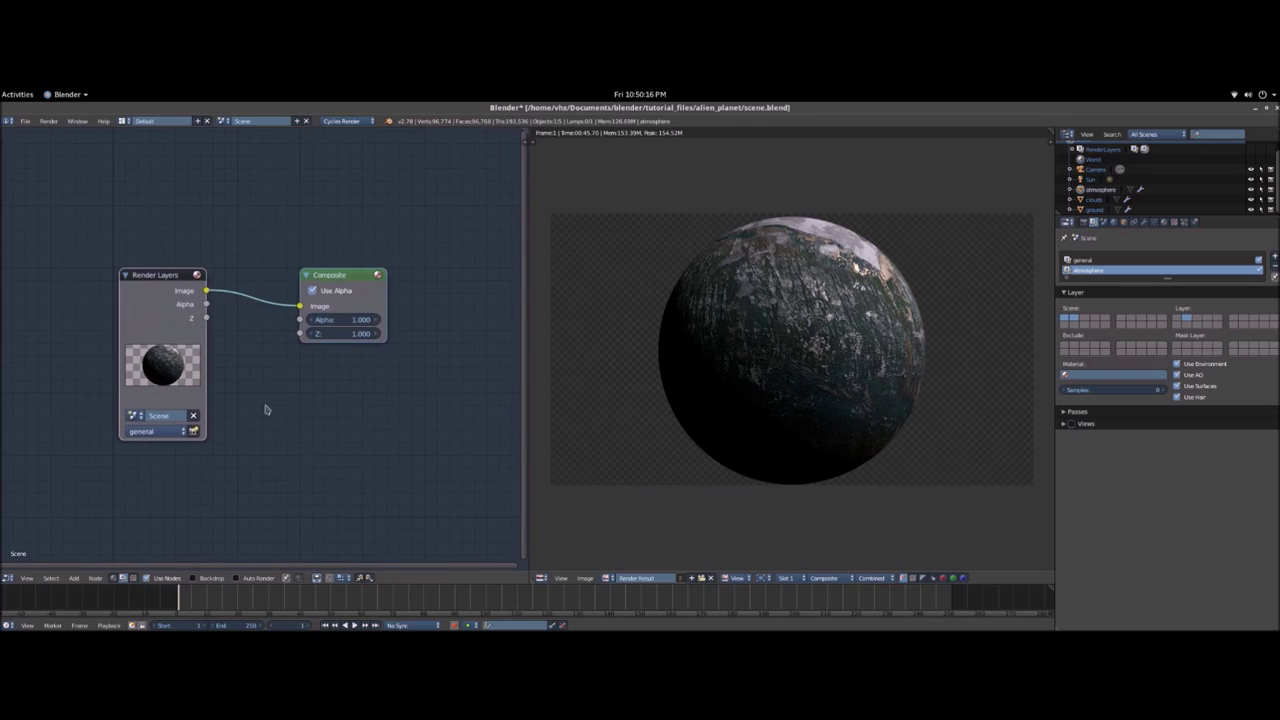
- Space the Render Layers and Composite nodes farther apart and disable Use Alpha on the Composite node
drag(130, 275, 98, 236)
click(312, 290)
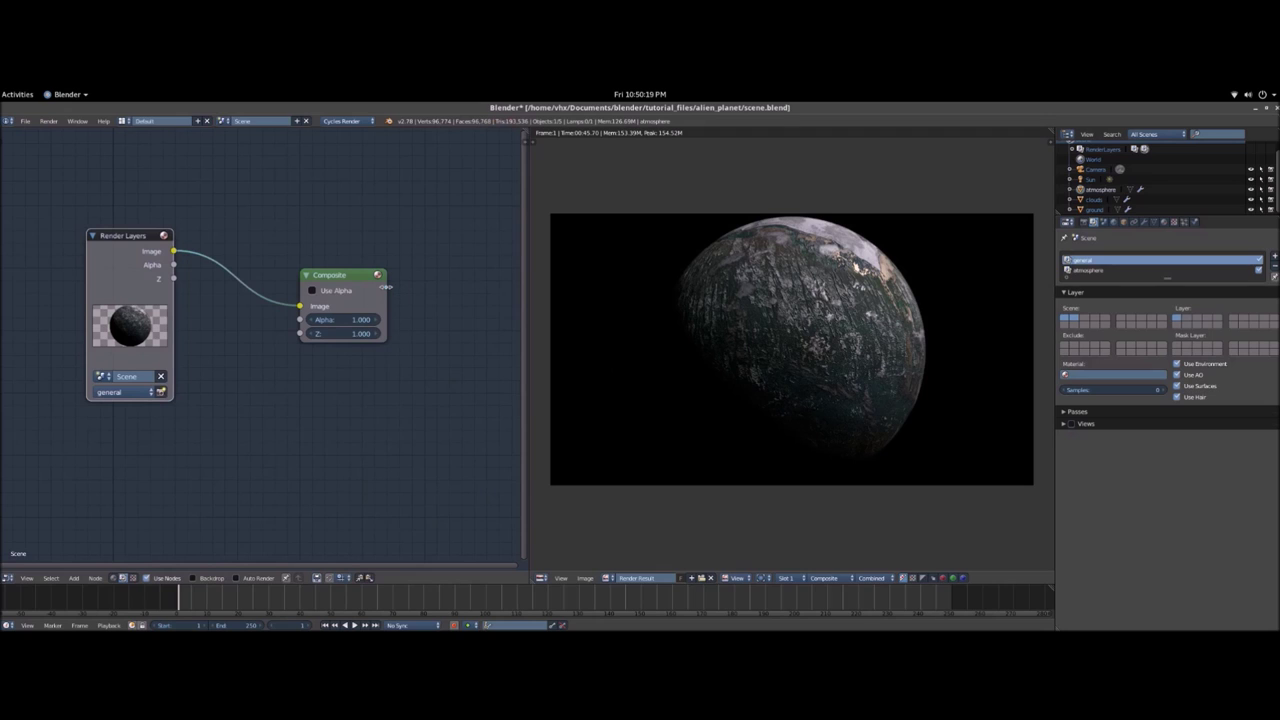
click(355, 290)
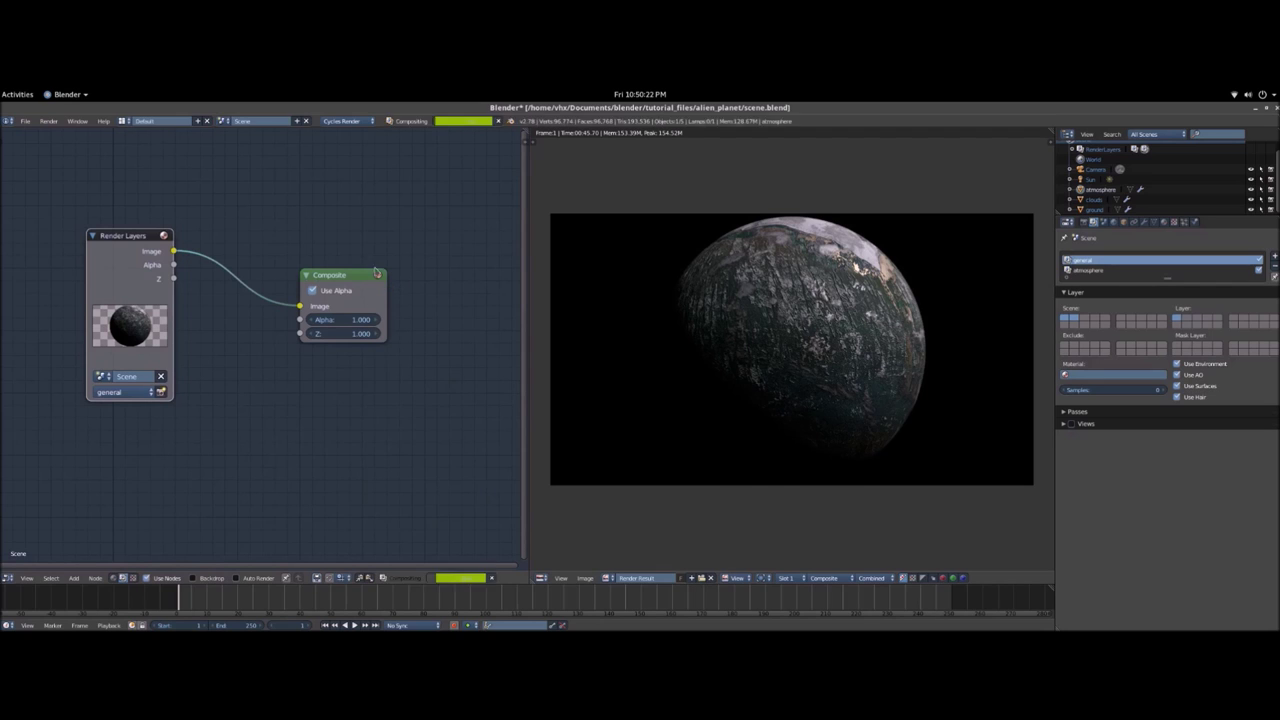
click(337, 295)
drag(300, 313, 357, 313)
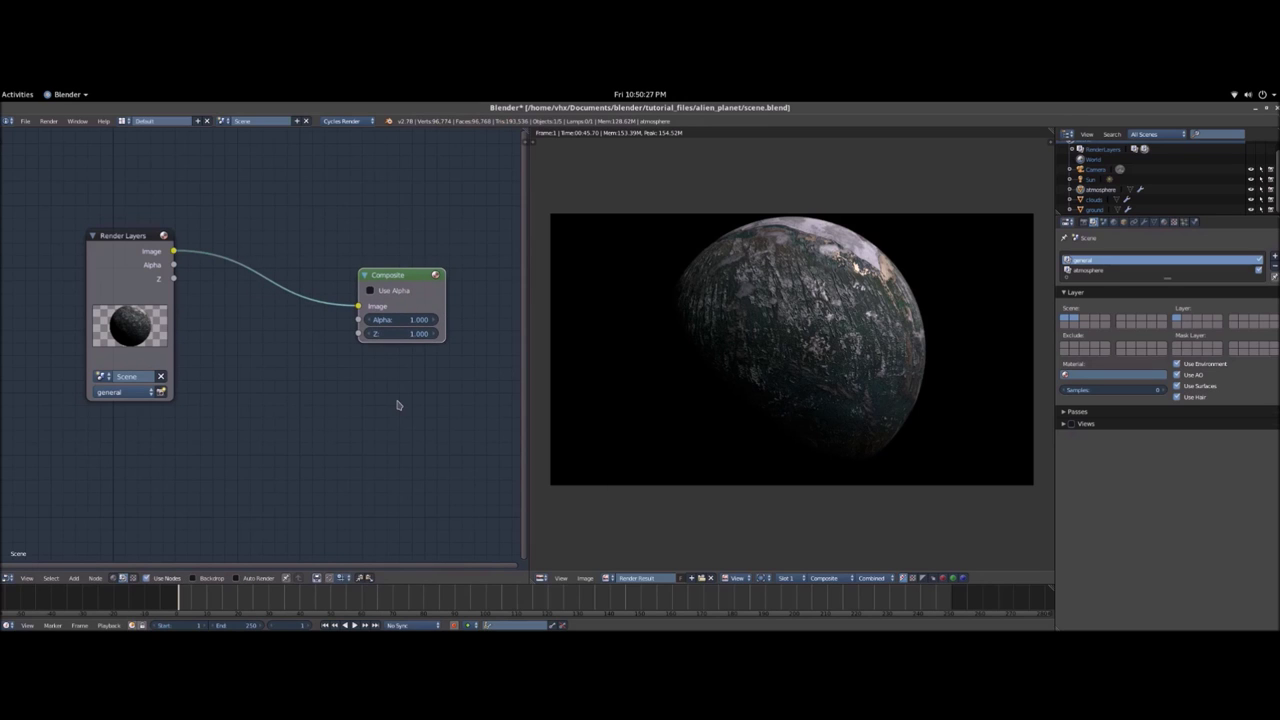
- Examine the composite up close and compare the atmosphere and general render layers in the Render Result
scroll(794, 396, up, 4)
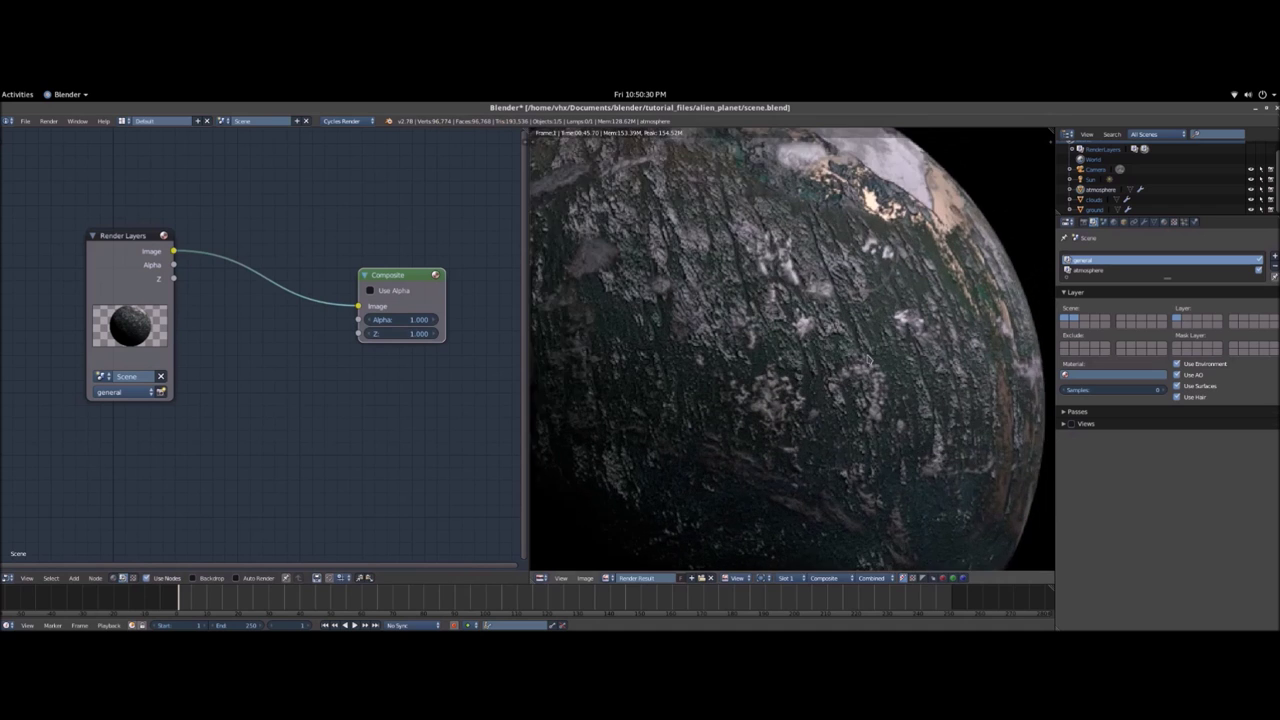
scroll(875, 353, down, 5)
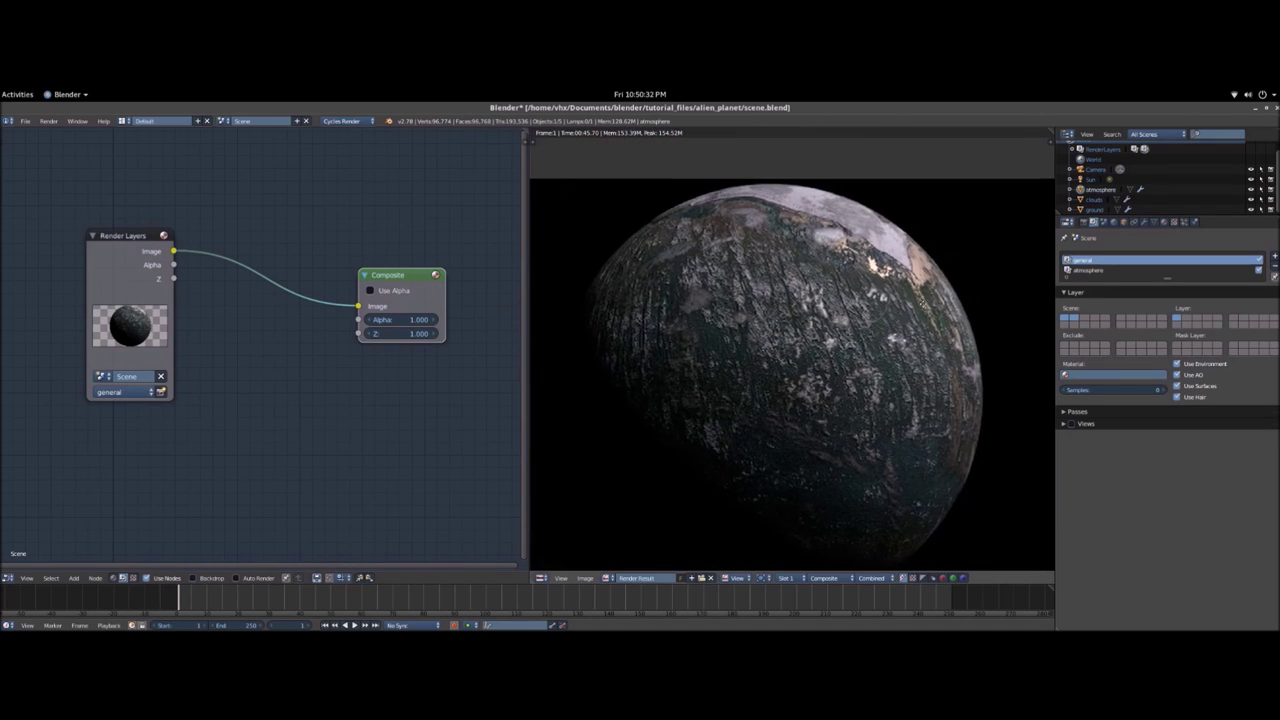
scroll(764, 352, down, 3)
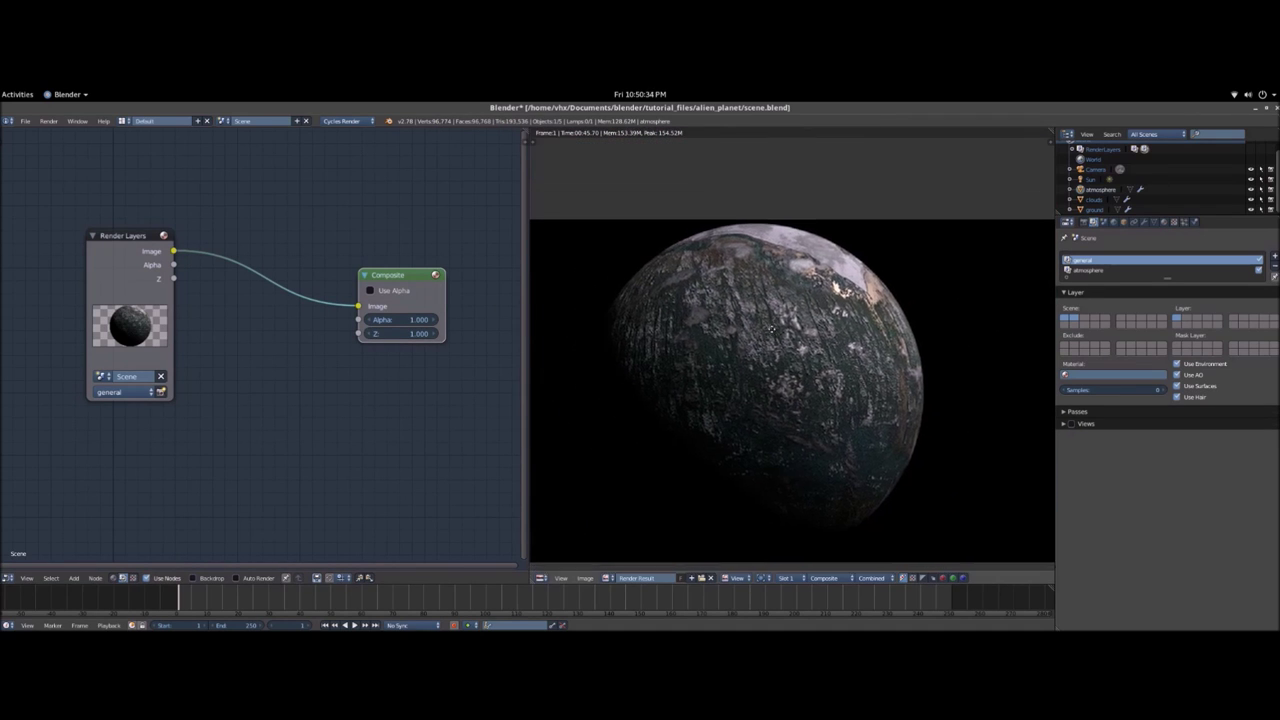
click(846, 579)
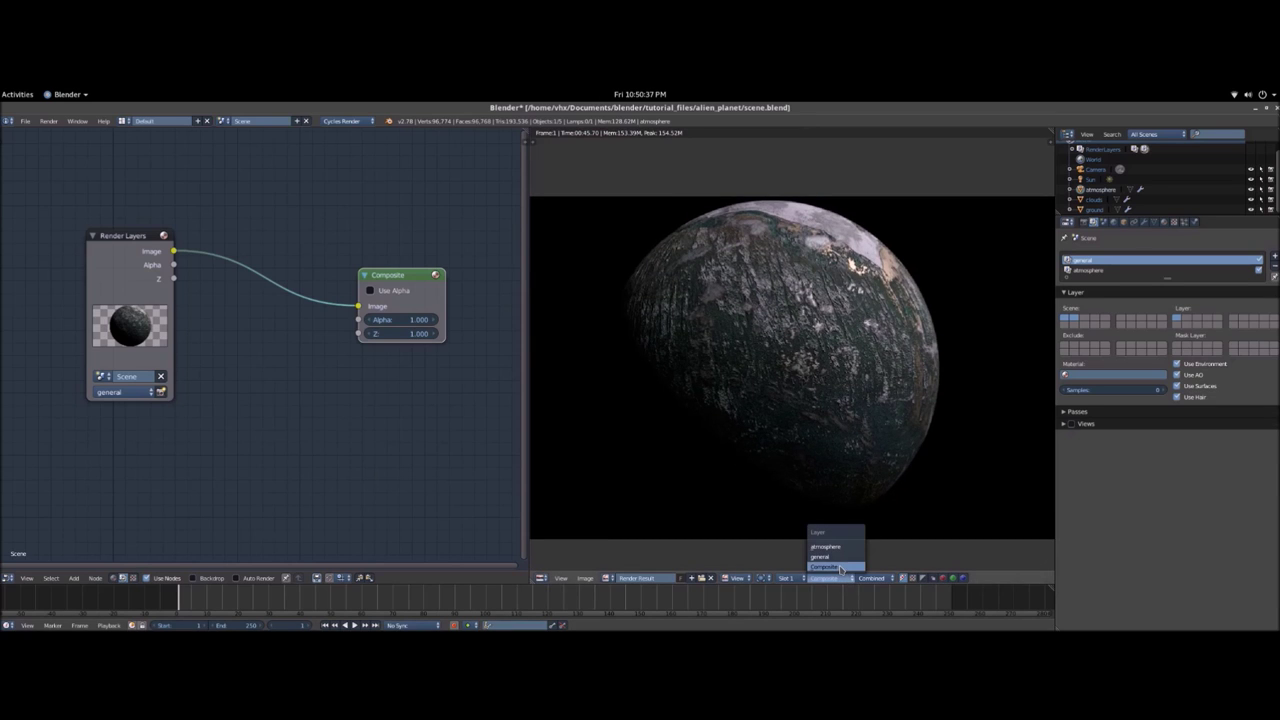
click(828, 547)
click(838, 579)
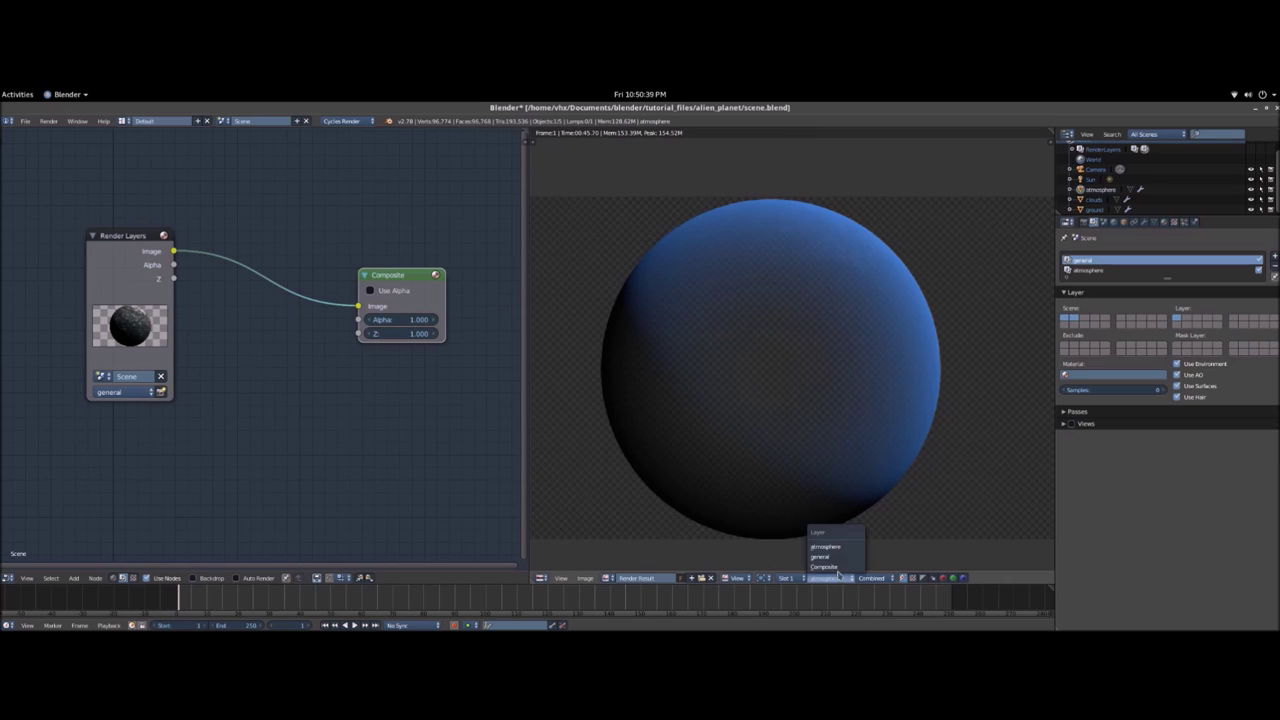
click(830, 557)
click(834, 578)
click(830, 548)
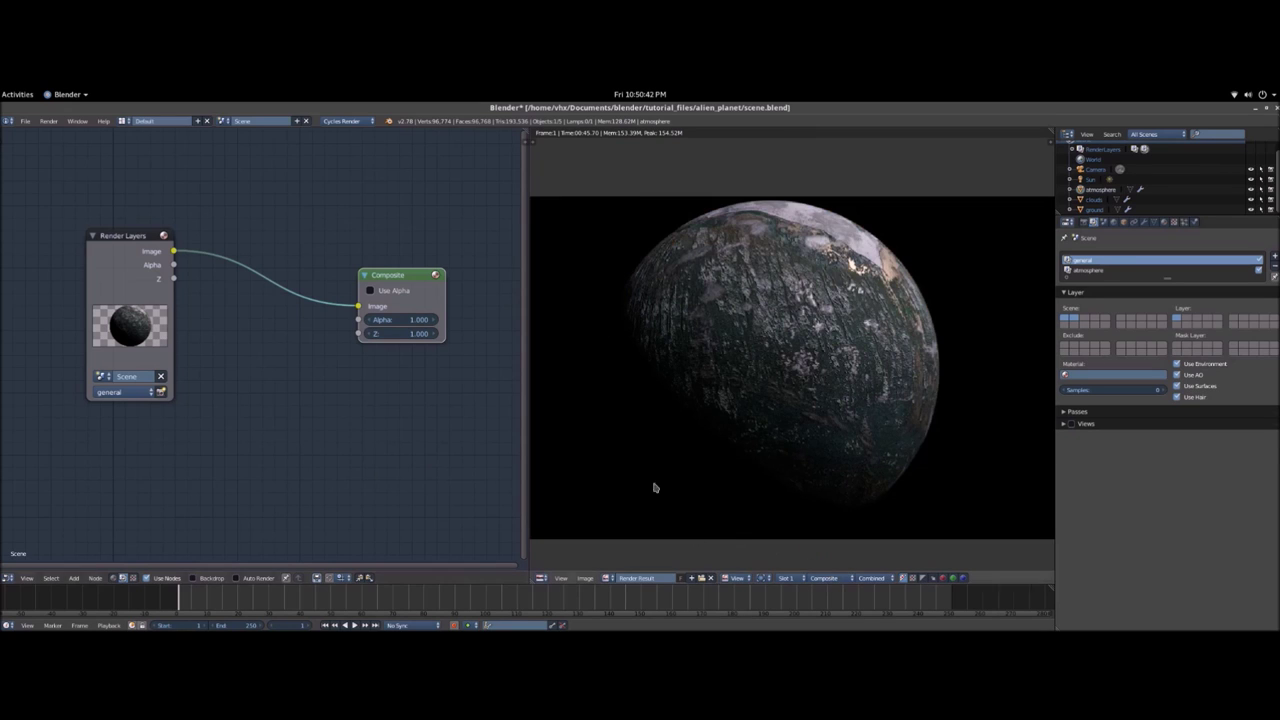
- Duplicate the Render Layers node and place the copy directly below the original
scroll(400, 315, down, 2)
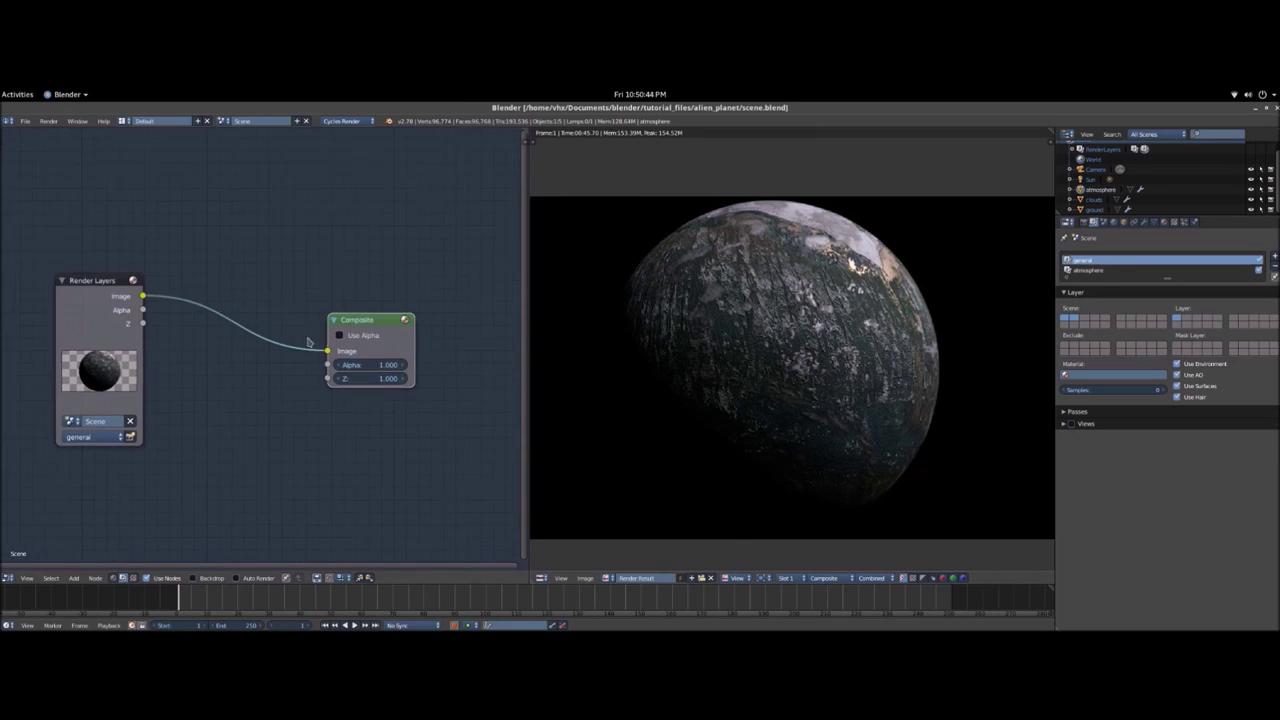
scroll(291, 312, up, 2)
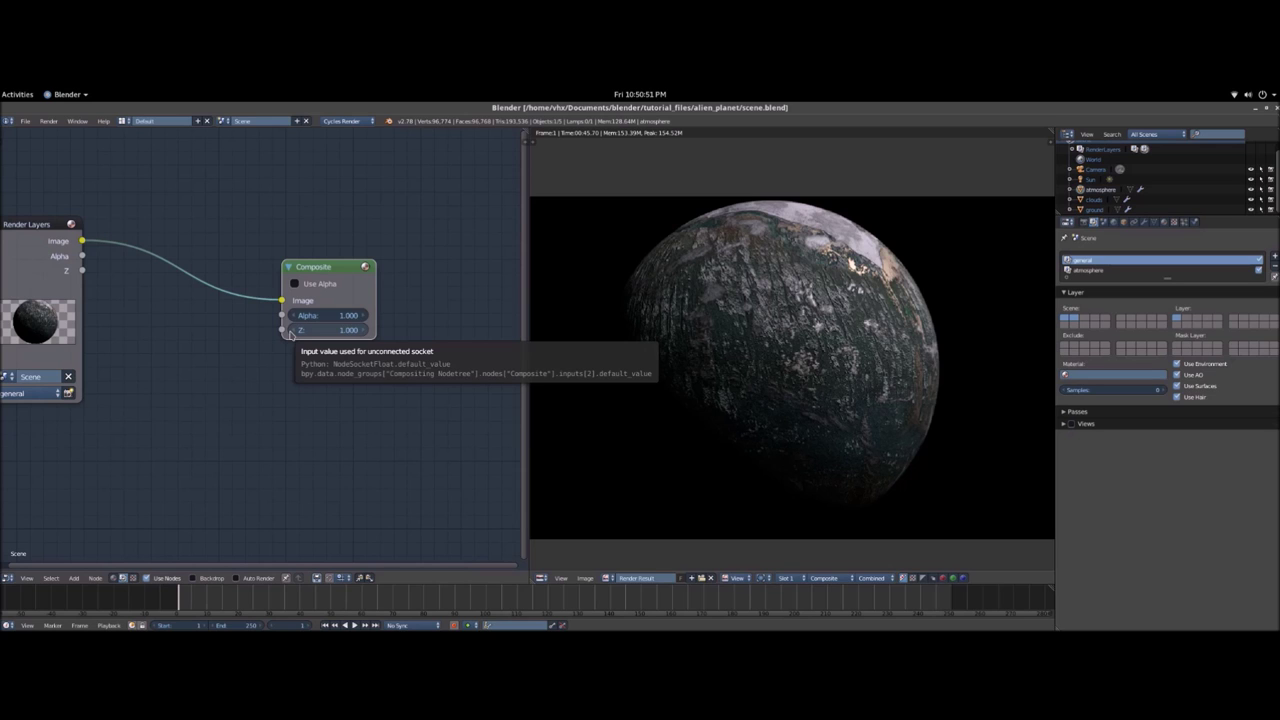
scroll(240, 357, down, 3)
mouse_move(323, 371)
middle_down()
mouse_move(240, 357)
mouse_move(332, 371)
middle_up()
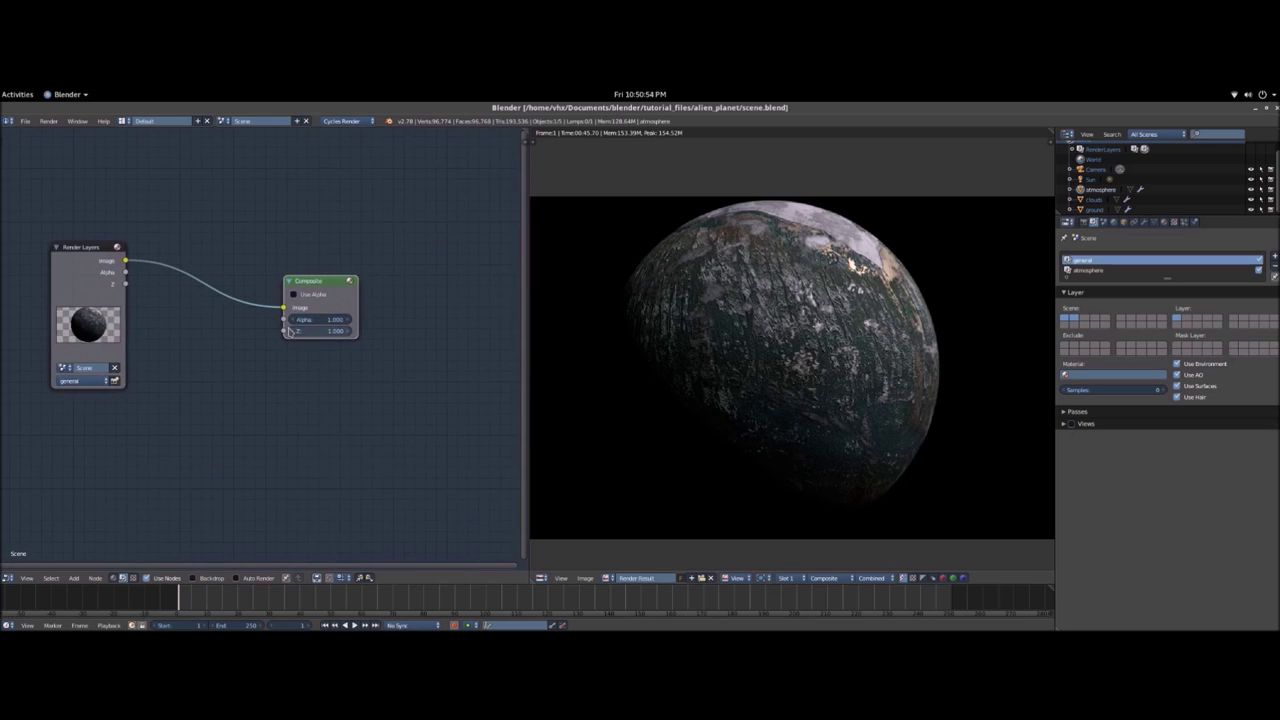
click(84, 271)
key(shift+d)
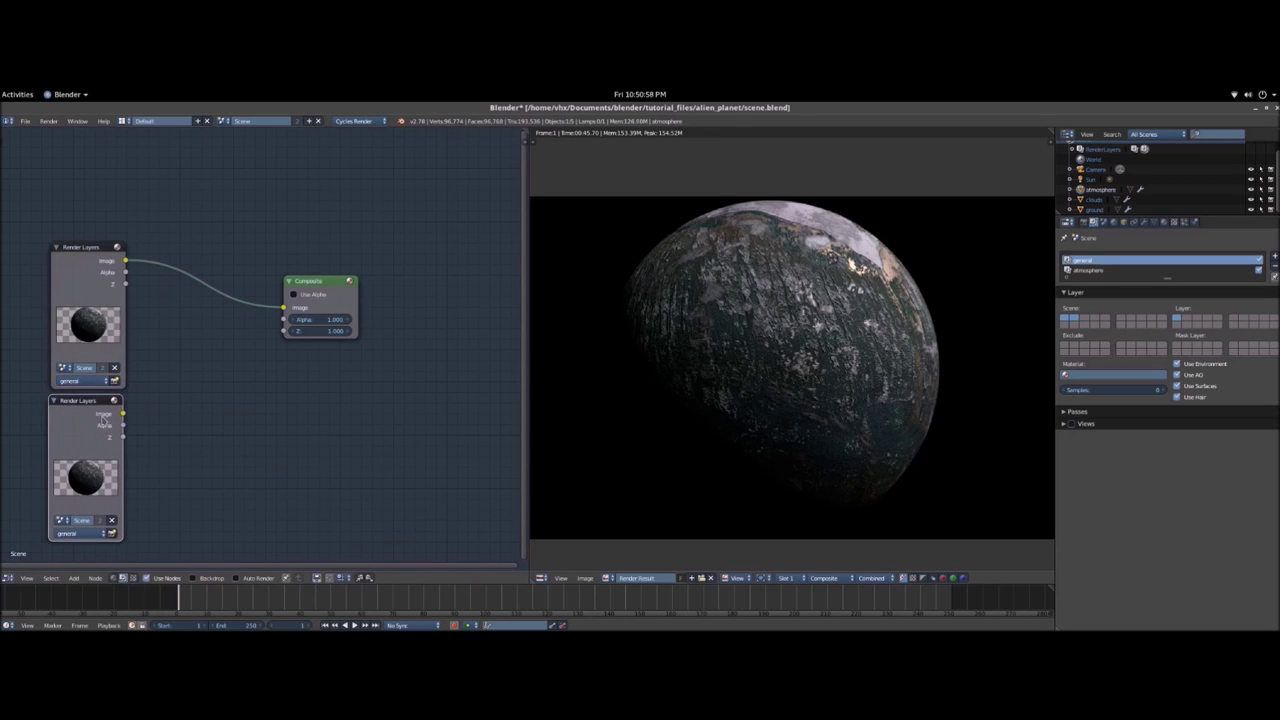
- Move the Composite node much farther from the Render Layers nodes, leaving its Use Alpha option off
scroll(206, 369, down, 3)
drag(244, 279, 475, 301)
middle_drag(475, 301, 292, 306)
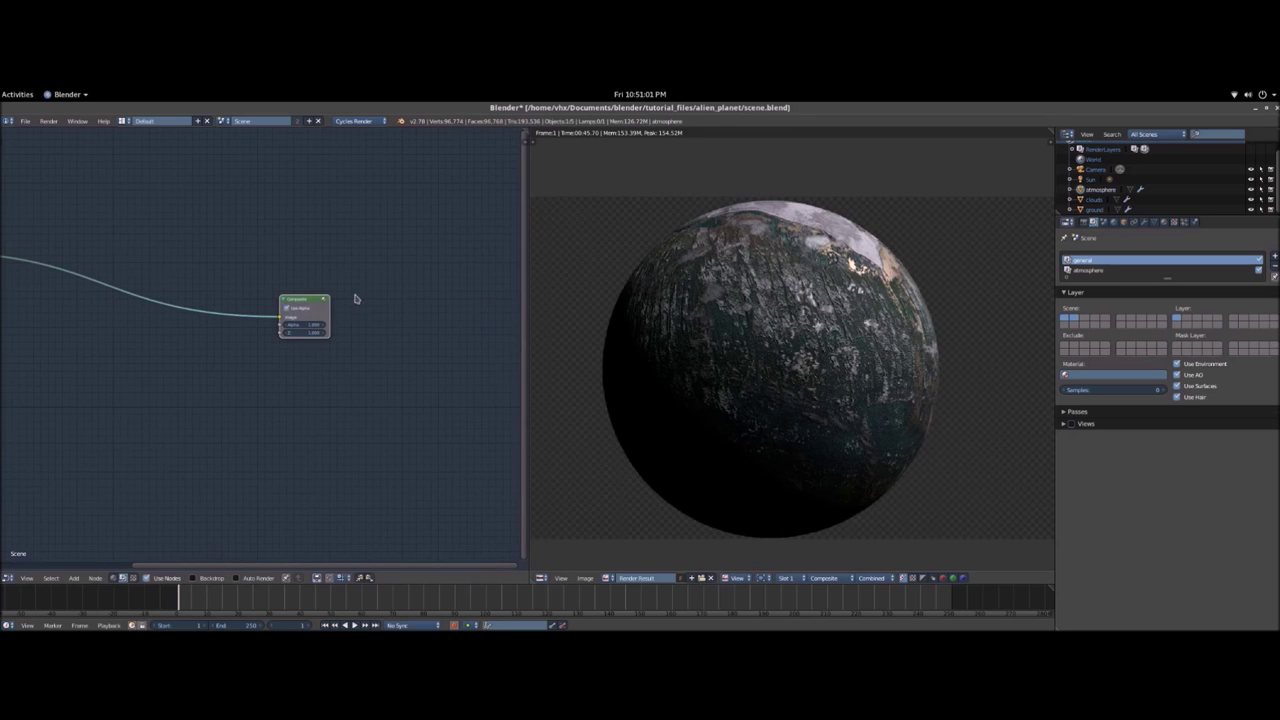
click(322, 308)
drag(311, 301, 379, 297)
middle_drag(176, 367, 263, 355)
scroll(323, 320, up, 1)
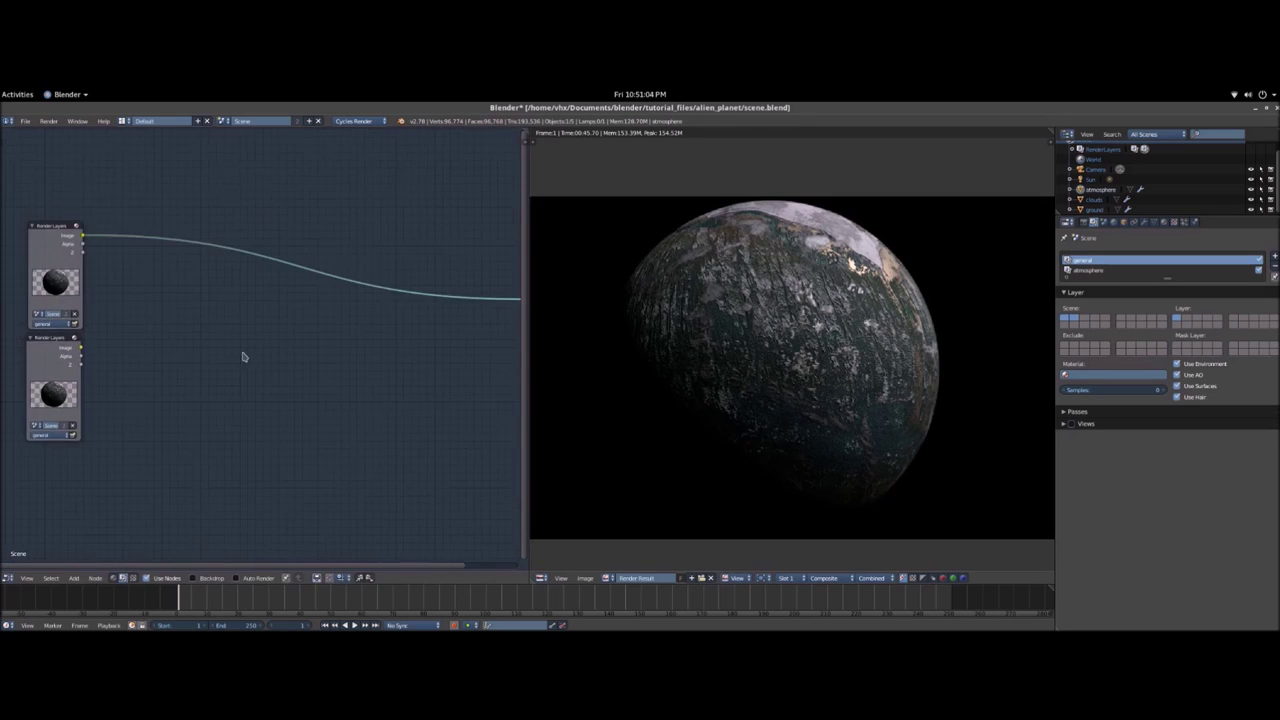
- Insert an Alpha Over node into the link between the first Render Layers node and the Composite node
scroll(226, 356, down, 1)
key(shift+a)
click(226, 355)
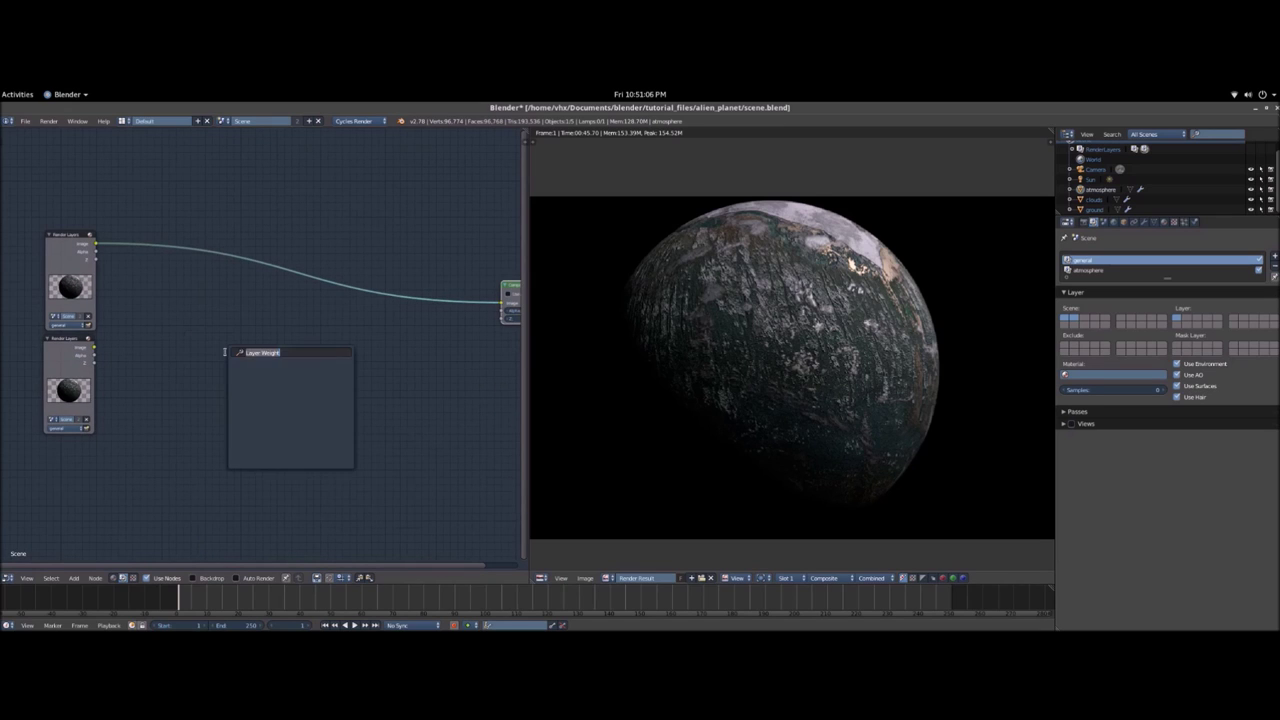
text(alpha)
key(Return)
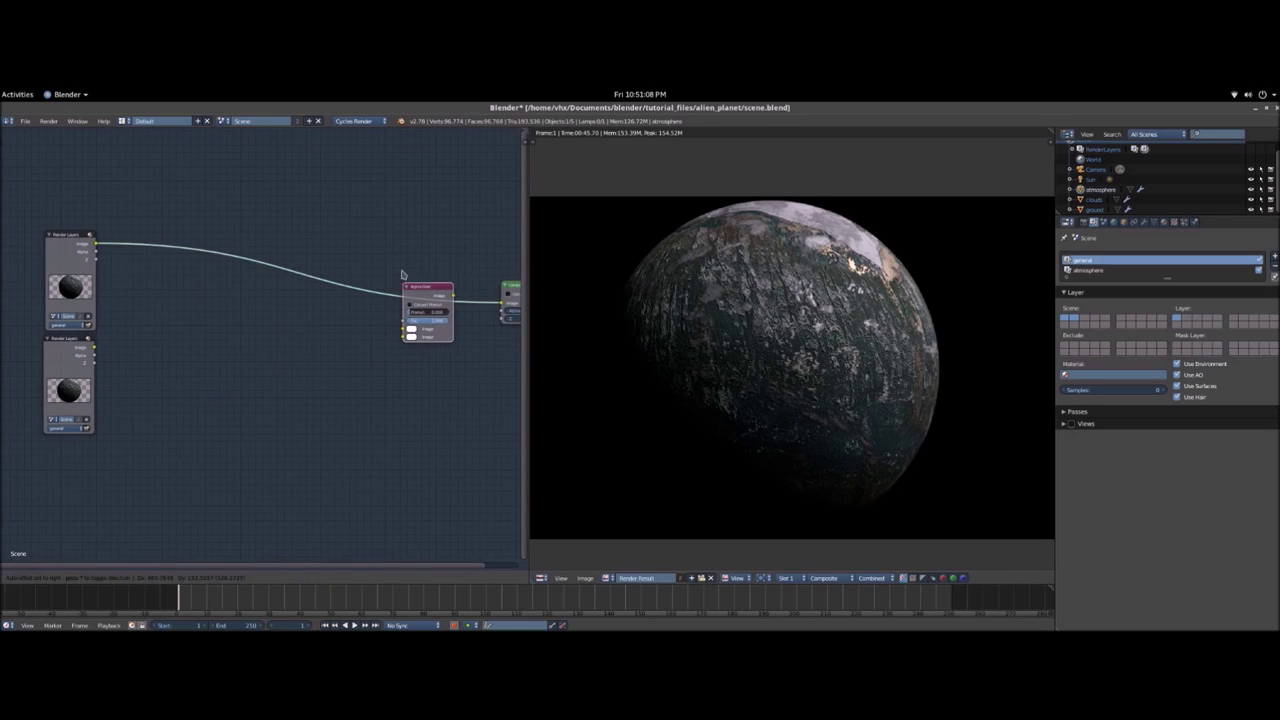
click(403, 274)
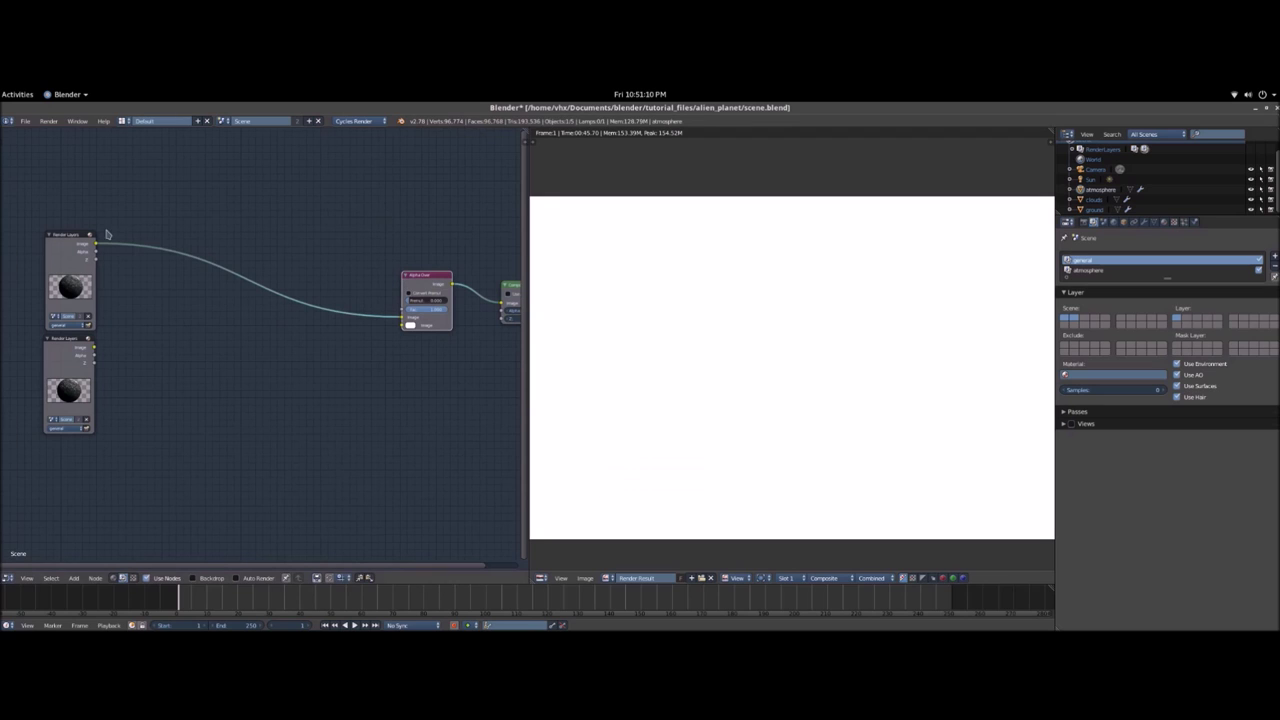
- Connect the second Render Layers node's Image output to Alpha Over's second Image input and set its layer to atmosphere
middle_drag(487, 302, 467, 300)
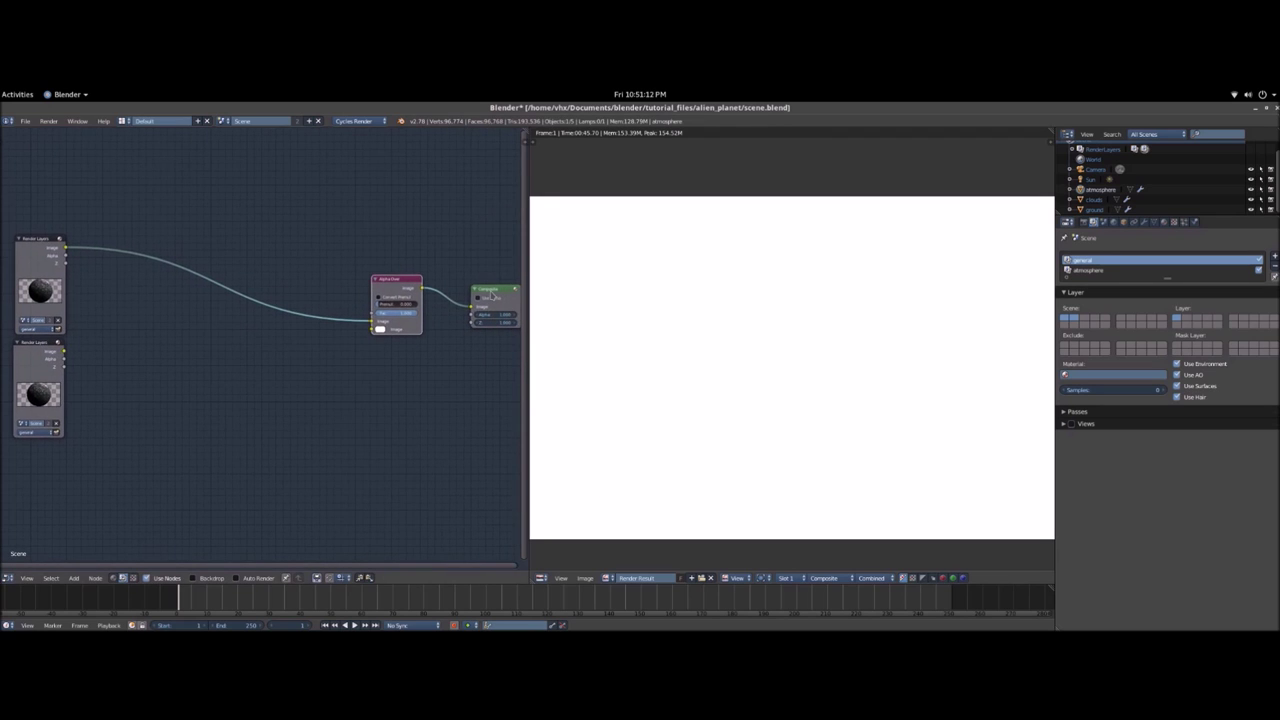
drag(64, 351, 372, 330)
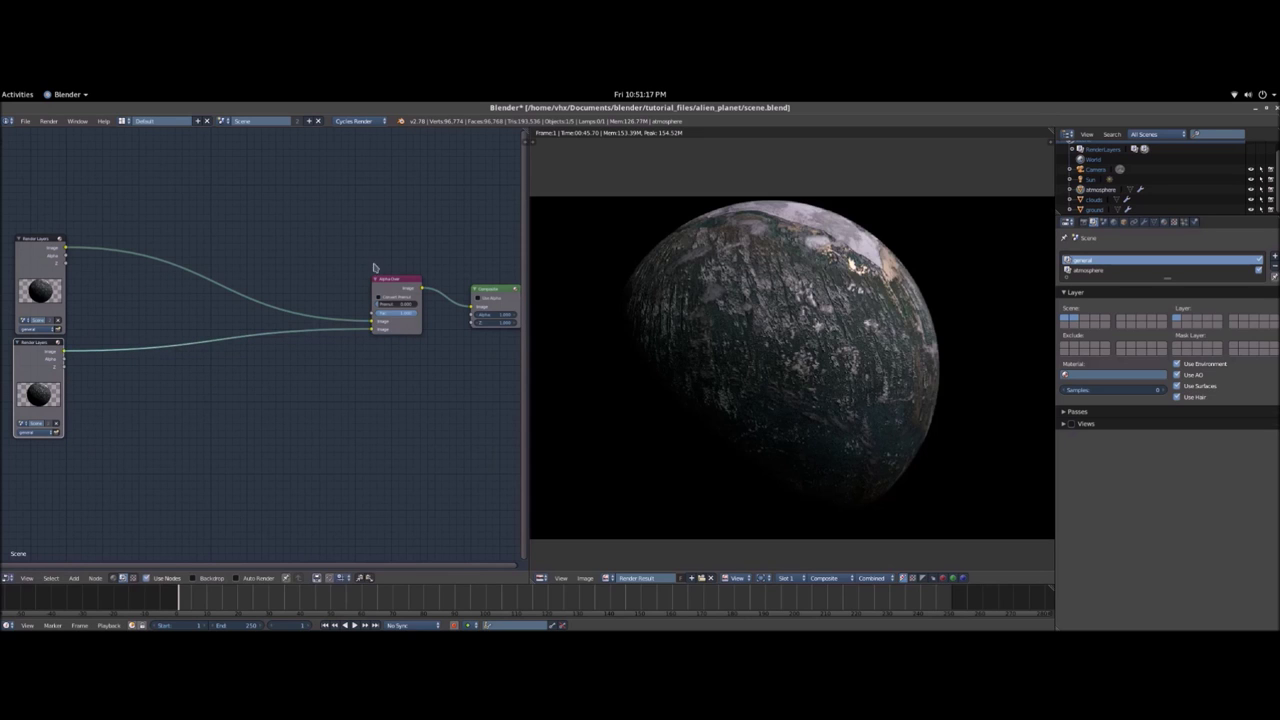
scroll(191, 423, up, 5)
middle_drag(70, 434, 232, 383)
scroll(232, 383, up, 2)
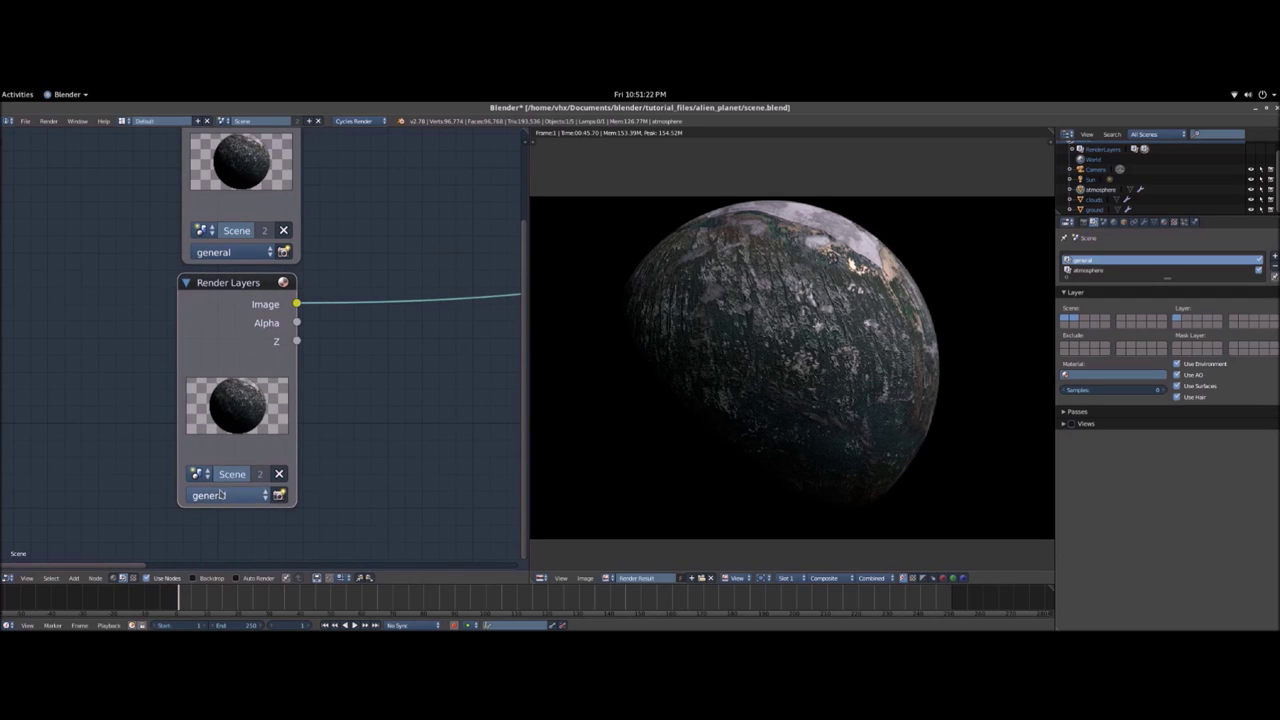
scroll(209, 415, up, 1)
click(213, 508)
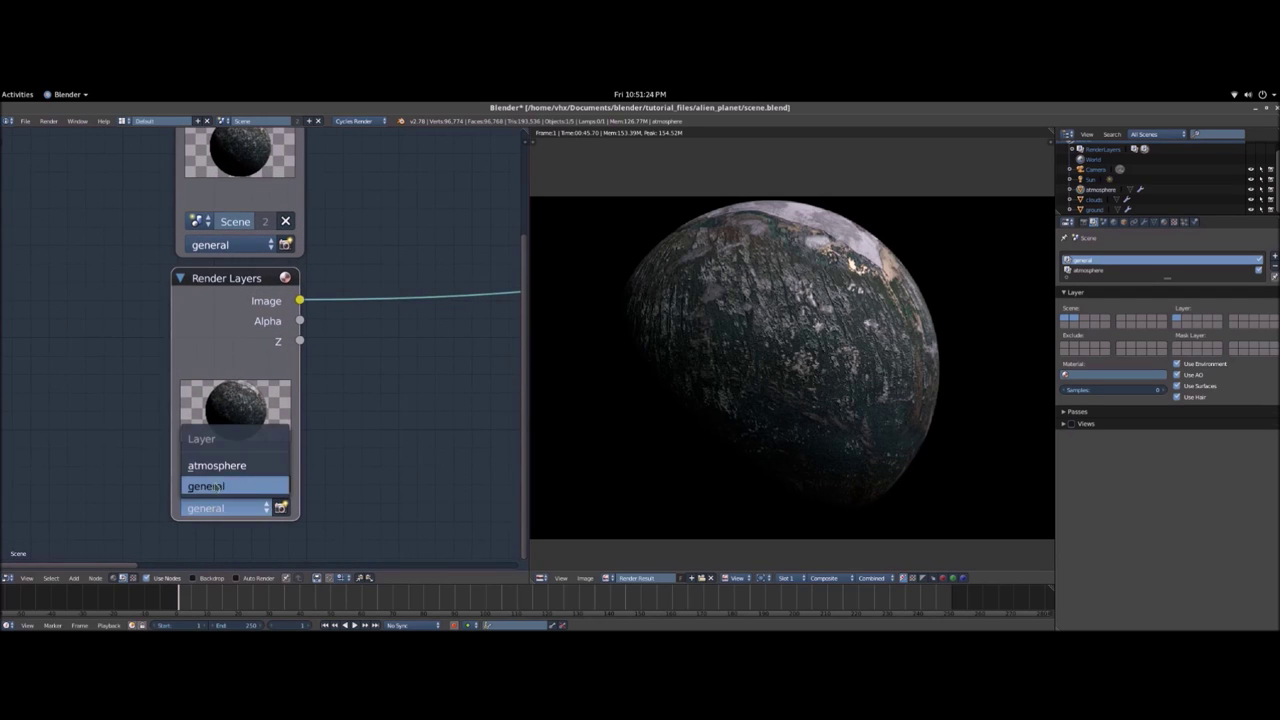
click(214, 465)
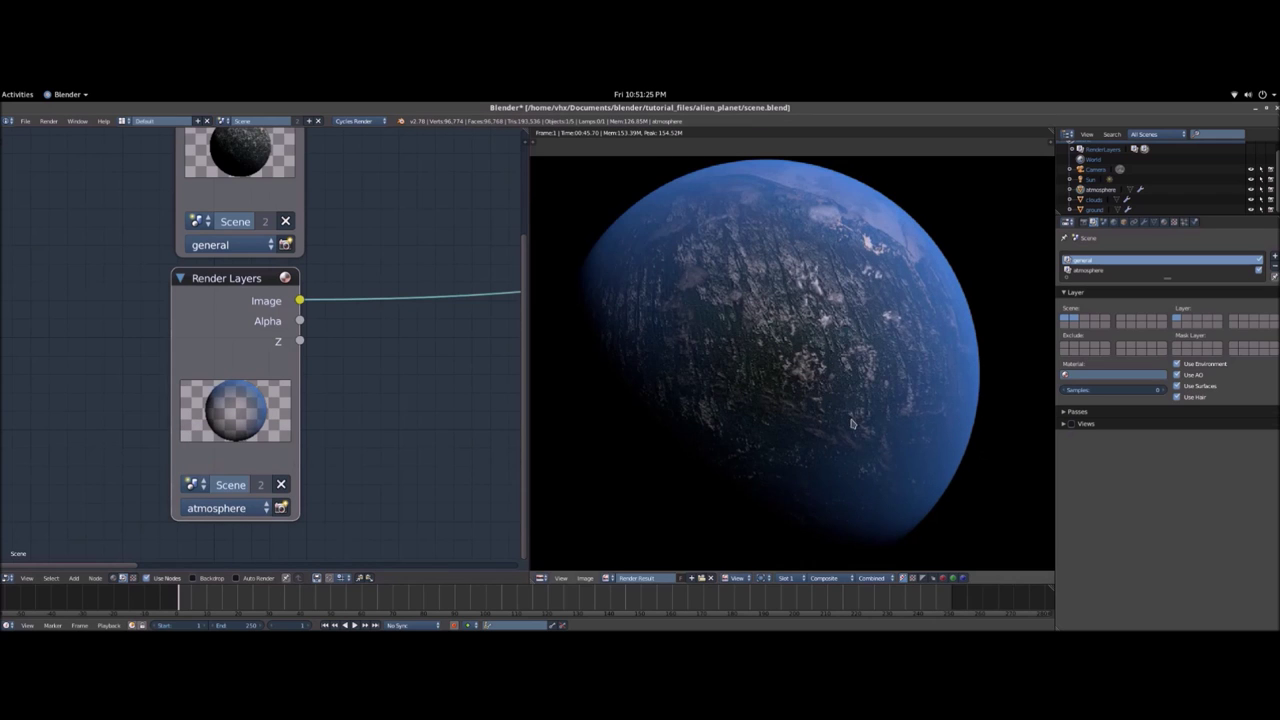
- Insert a Glare node into the link between the general Render Layers node and the Alpha Over node
scroll(853, 423, down, 1)
middle_drag(418, 425, 102, 458)
scroll(322, 422, down, 2)
scroll(360, 414, down, 1)
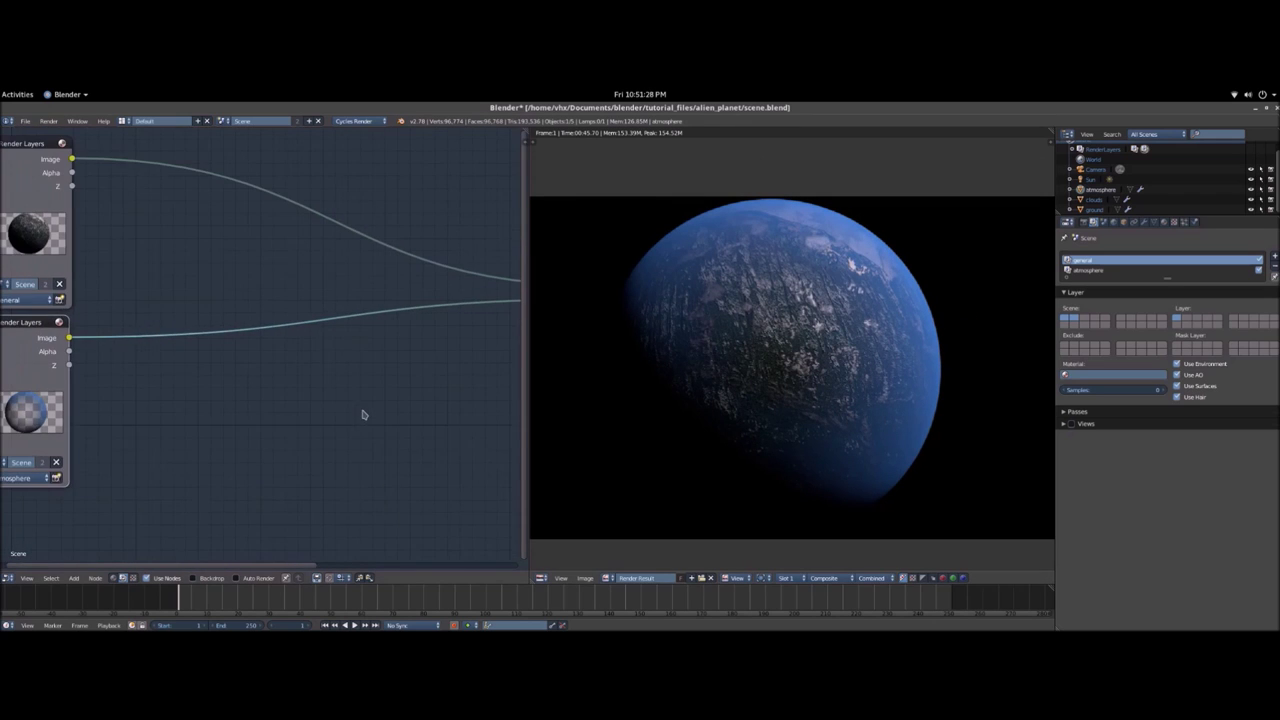
middle_drag(360, 414, 333, 419)
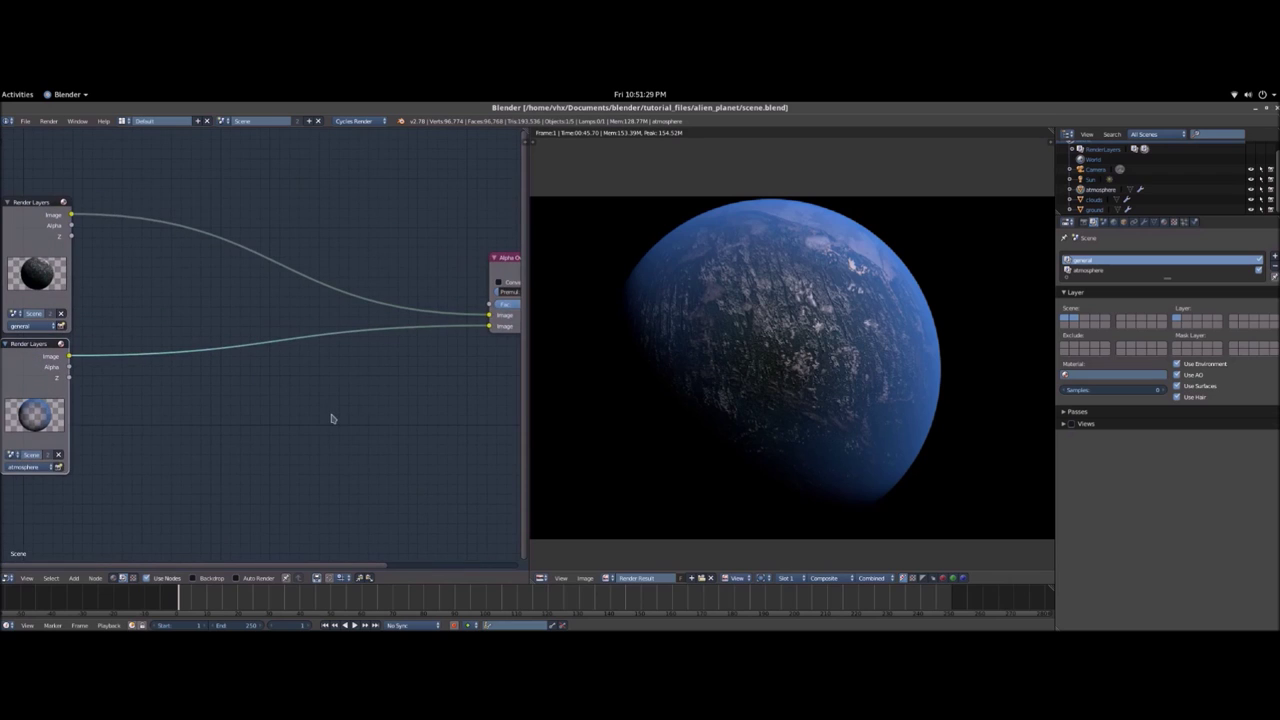
key(shift+a)
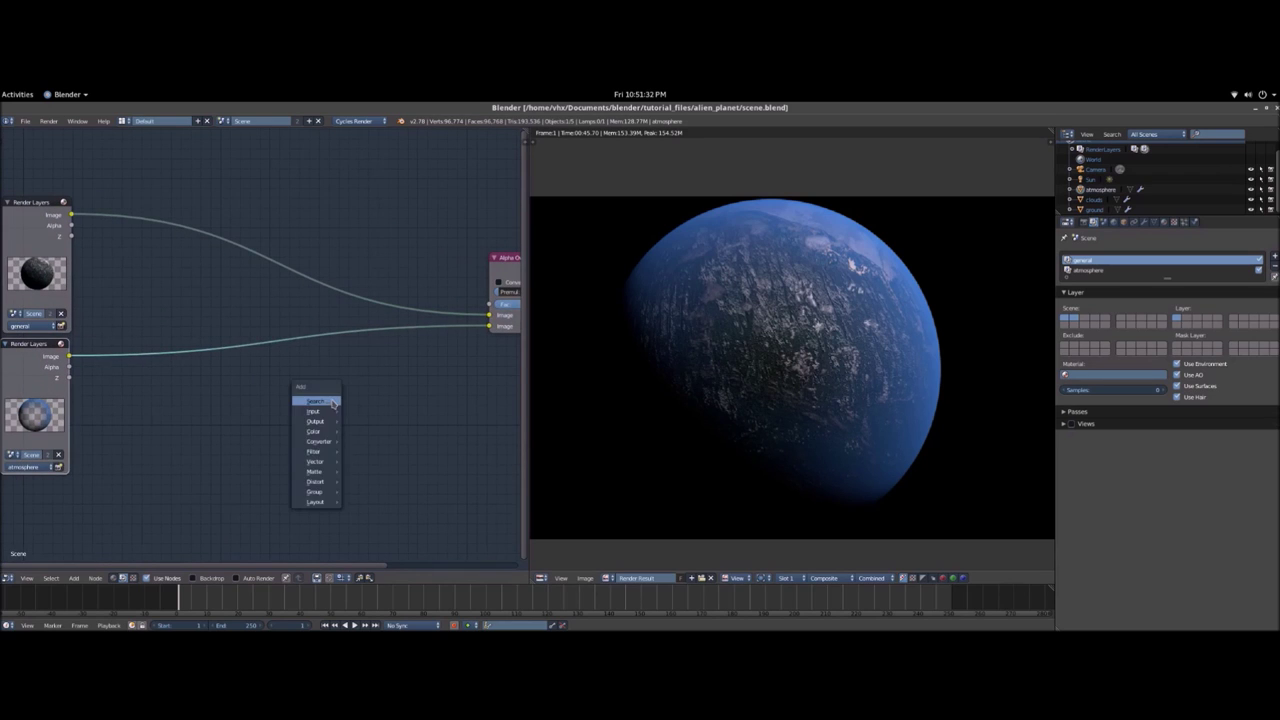
click(332, 401)
text(gla)
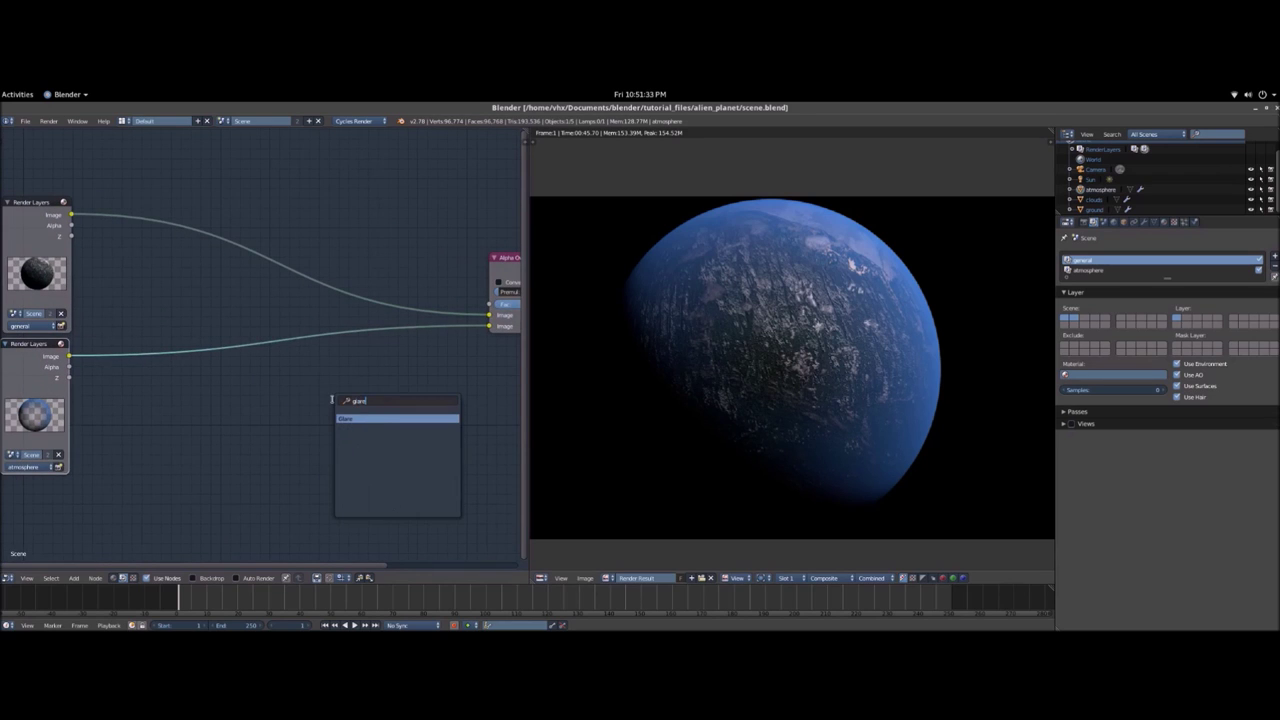
text(re)
key(Return)
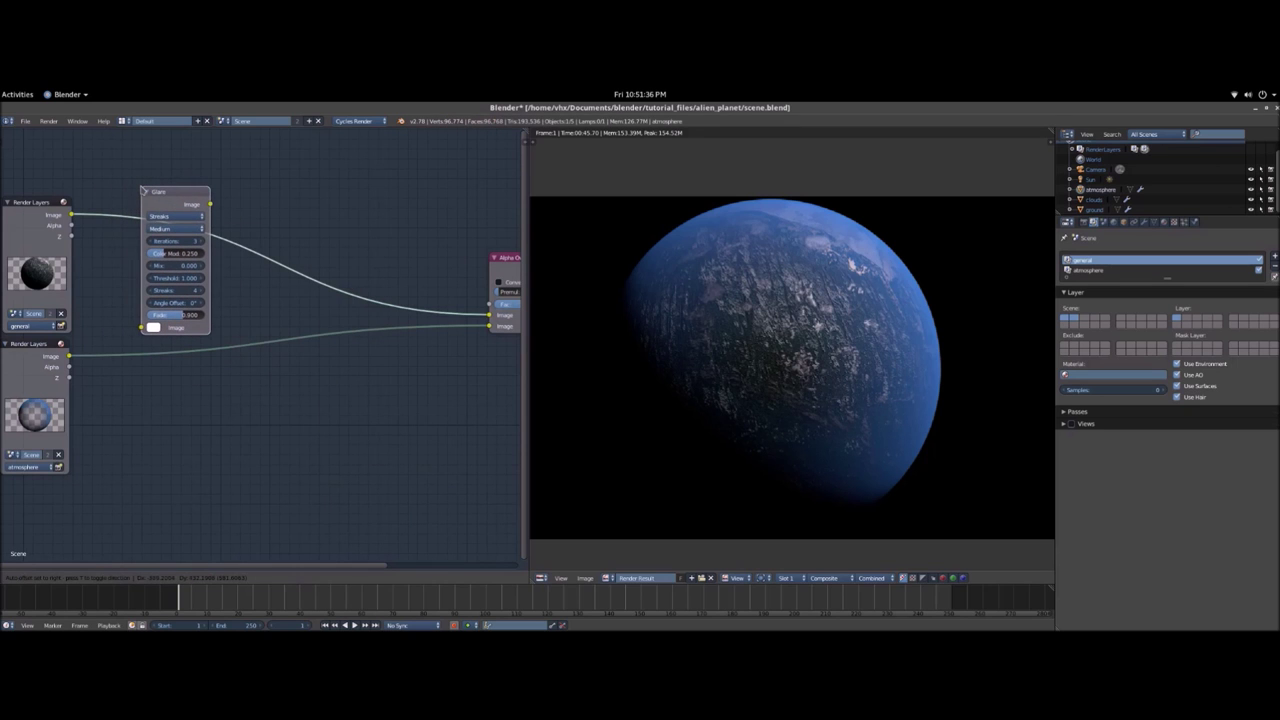
click(143, 190)
- Set the general layer's Glare node to Fog Glow with a threshold of 0.05 and save the file
scroll(770, 413, up, 6)
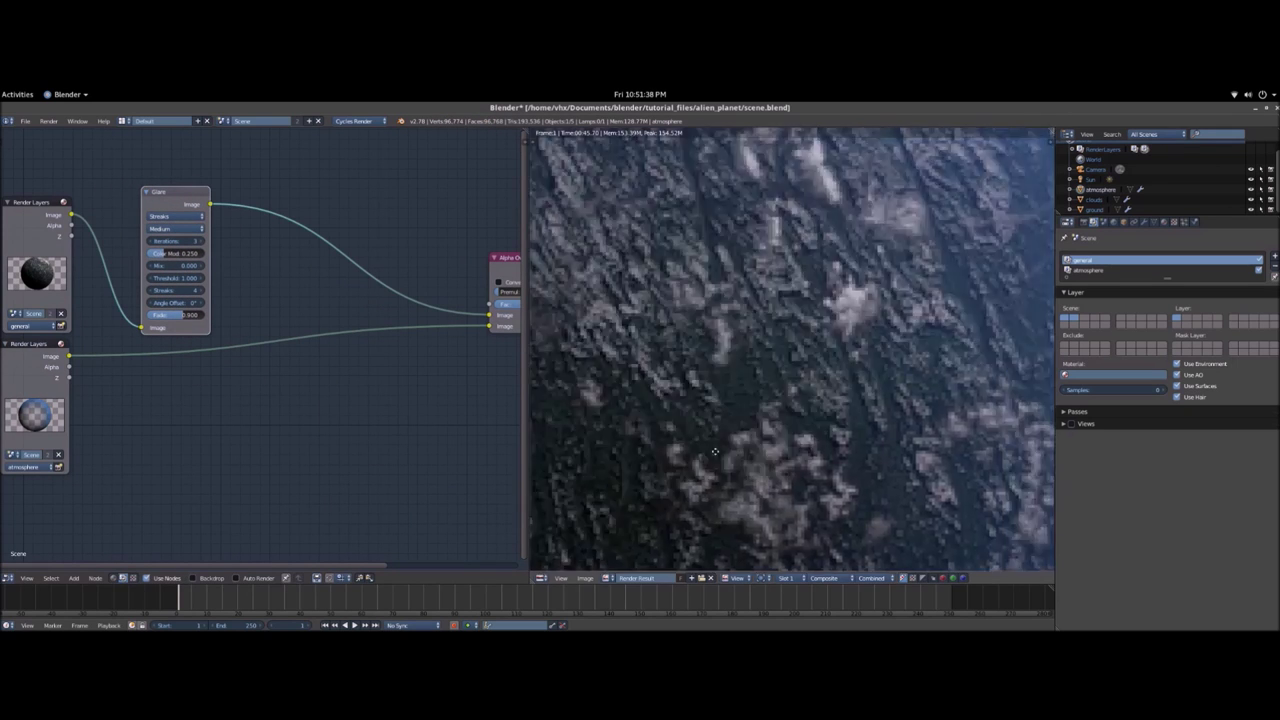
scroll(770, 413, down, 2)
middle_drag(672, 296, 561, 268)
scroll(561, 268, up, 2)
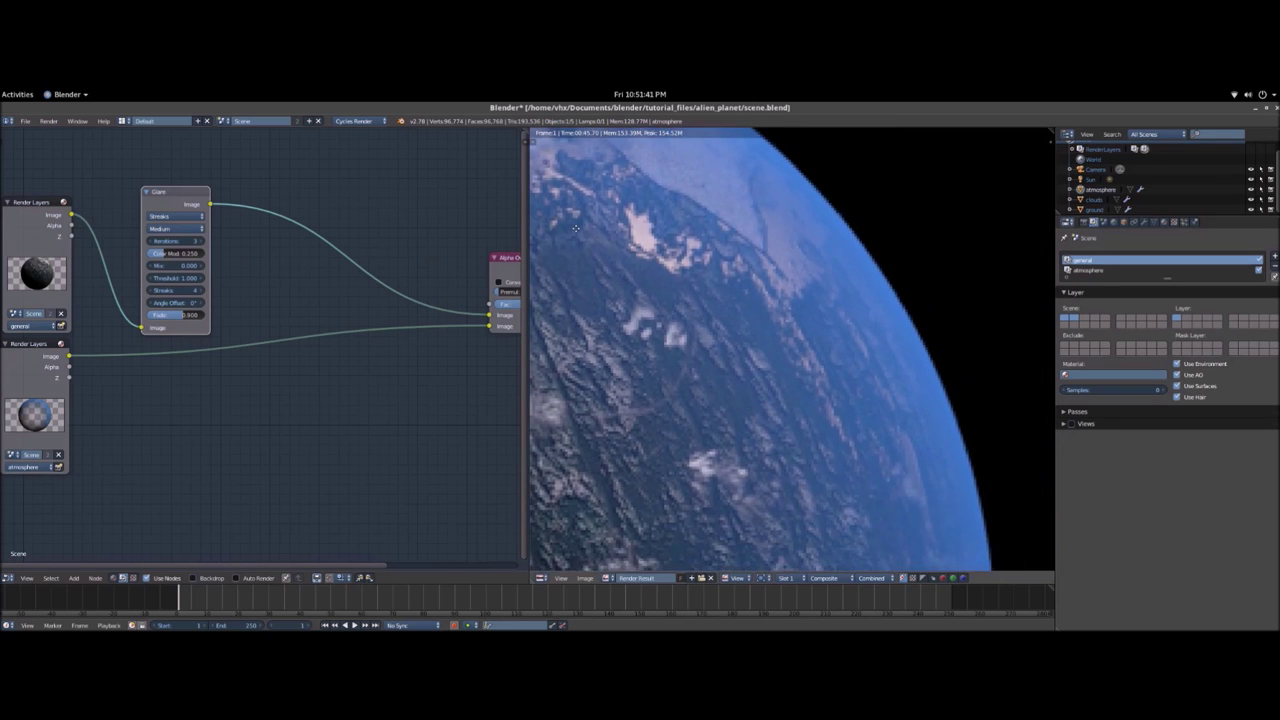
scroll(203, 240, up, 1)
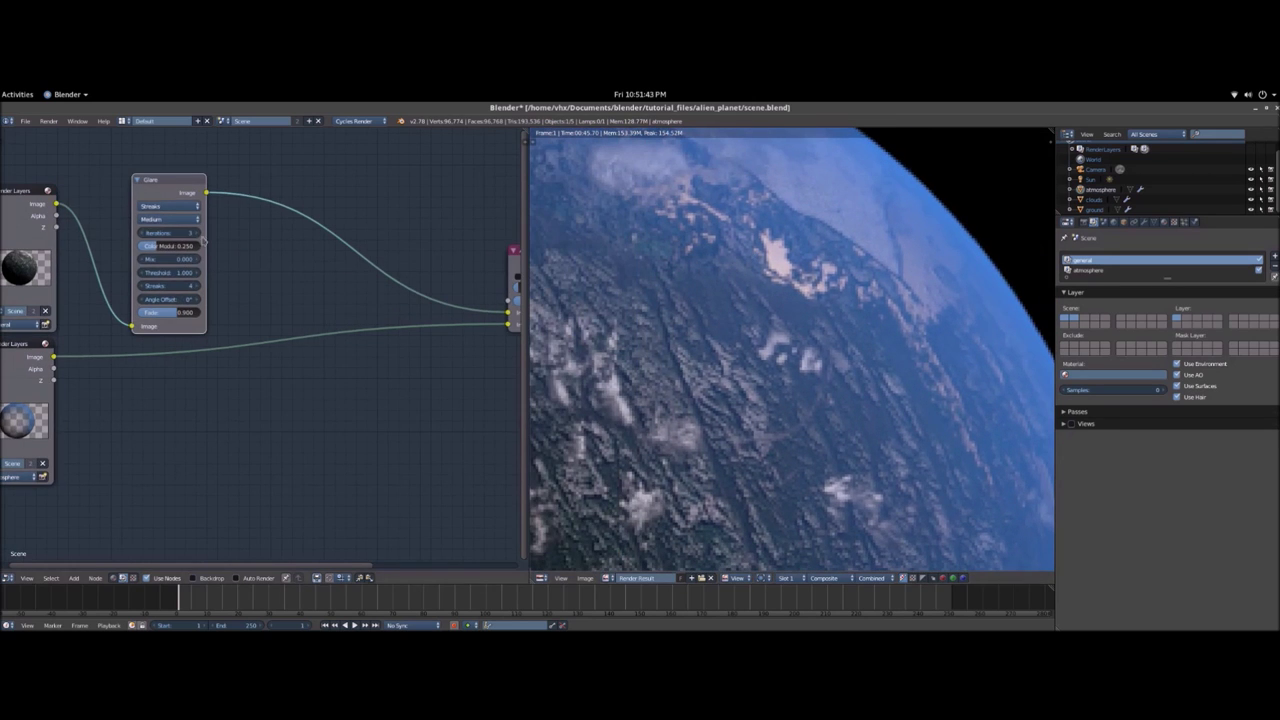
click(166, 205)
click(153, 171)
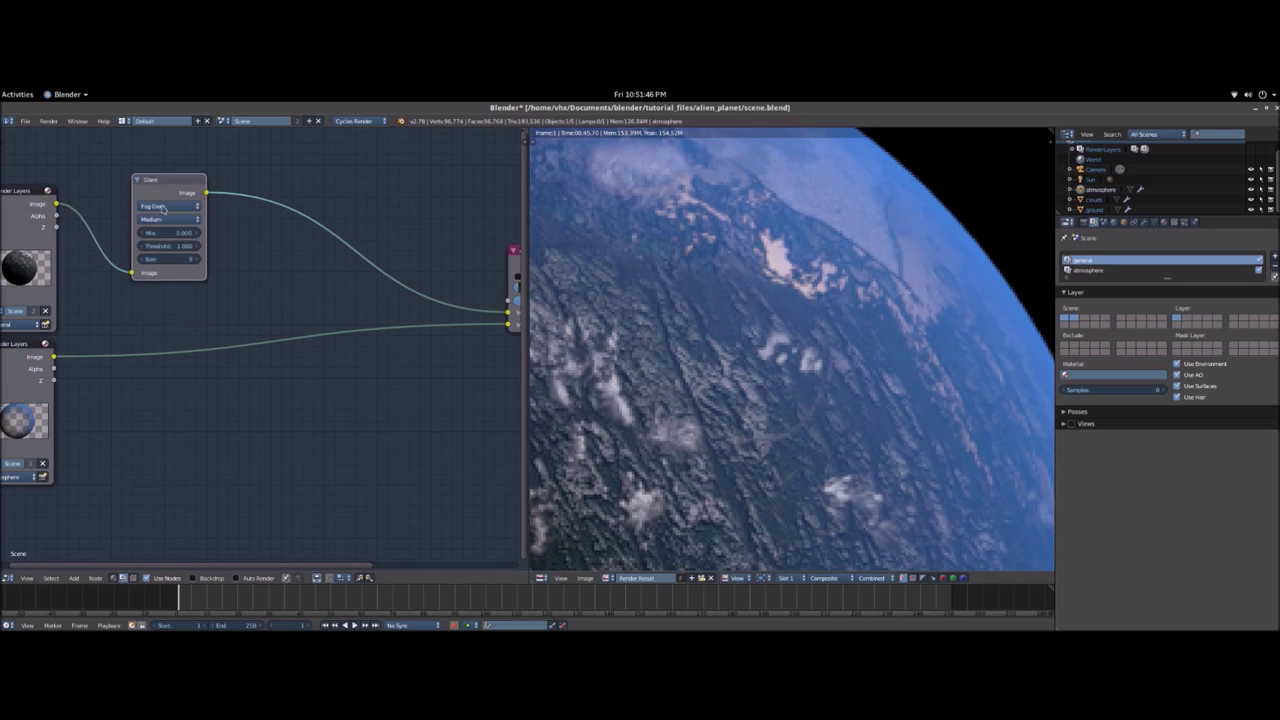
click(175, 247)
text(0.05)
key(Return)
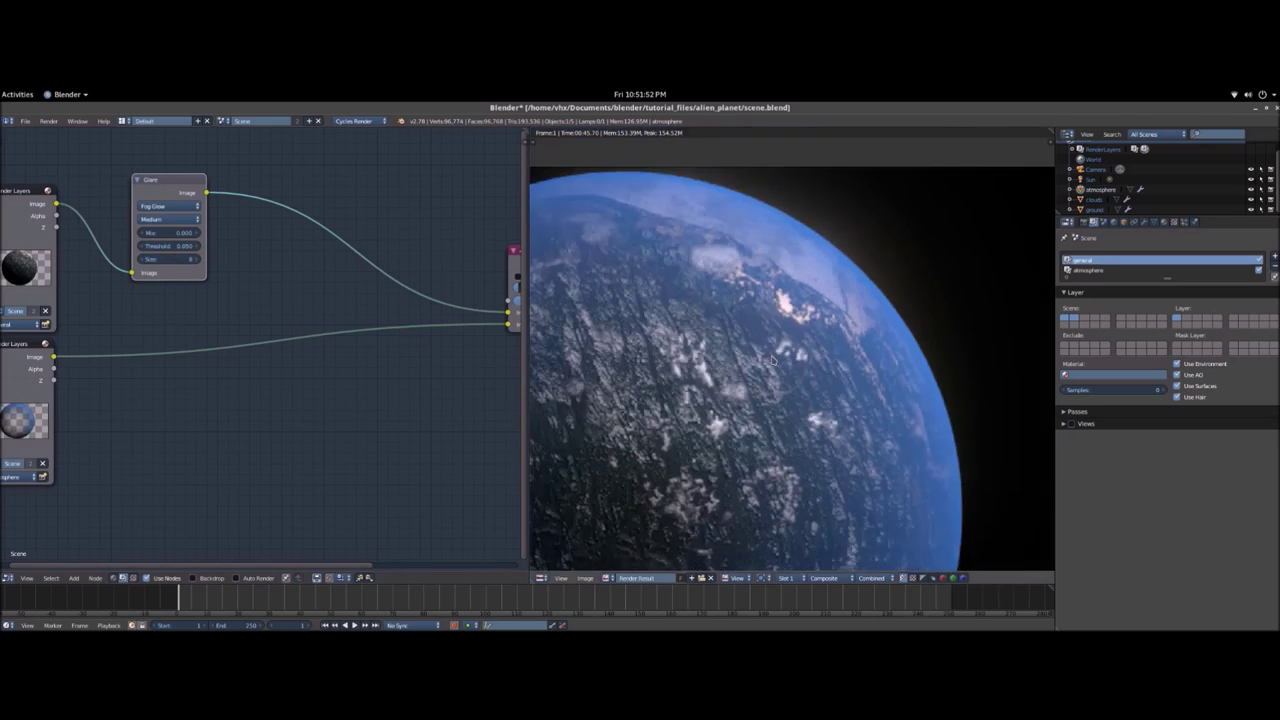
scroll(774, 362, up, 1)
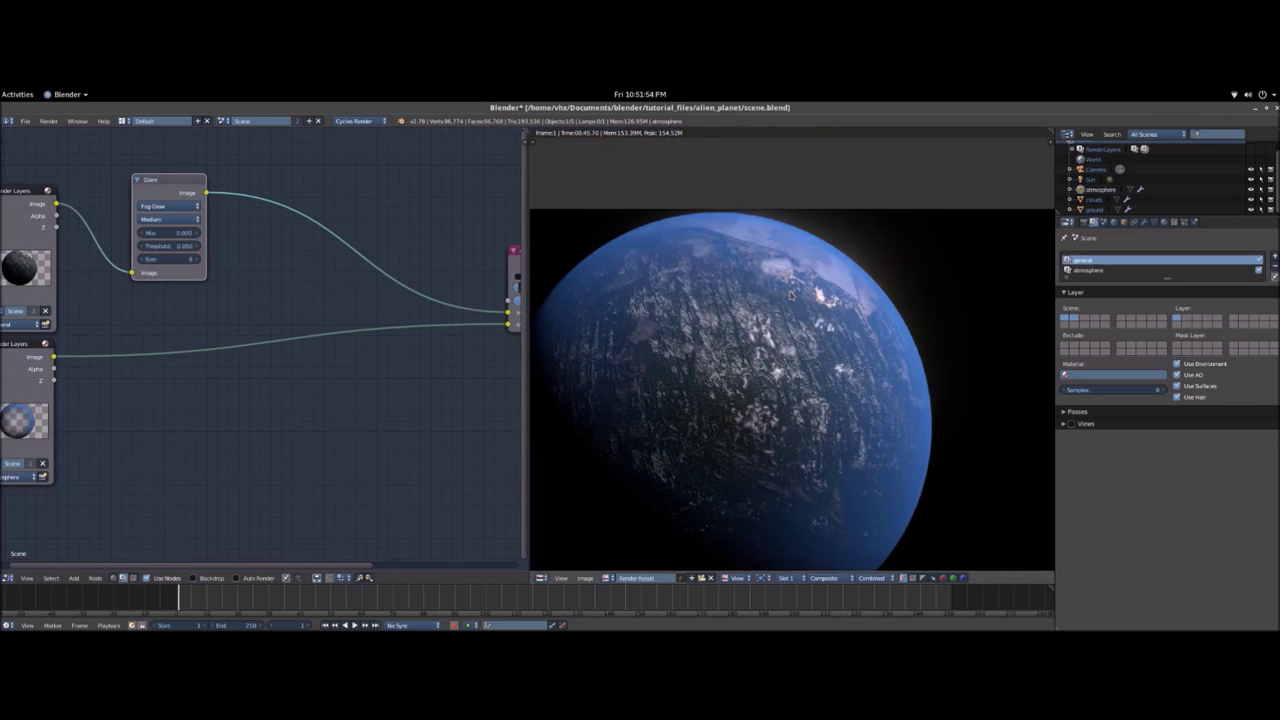
key(ctrl+s)
click(790, 294)
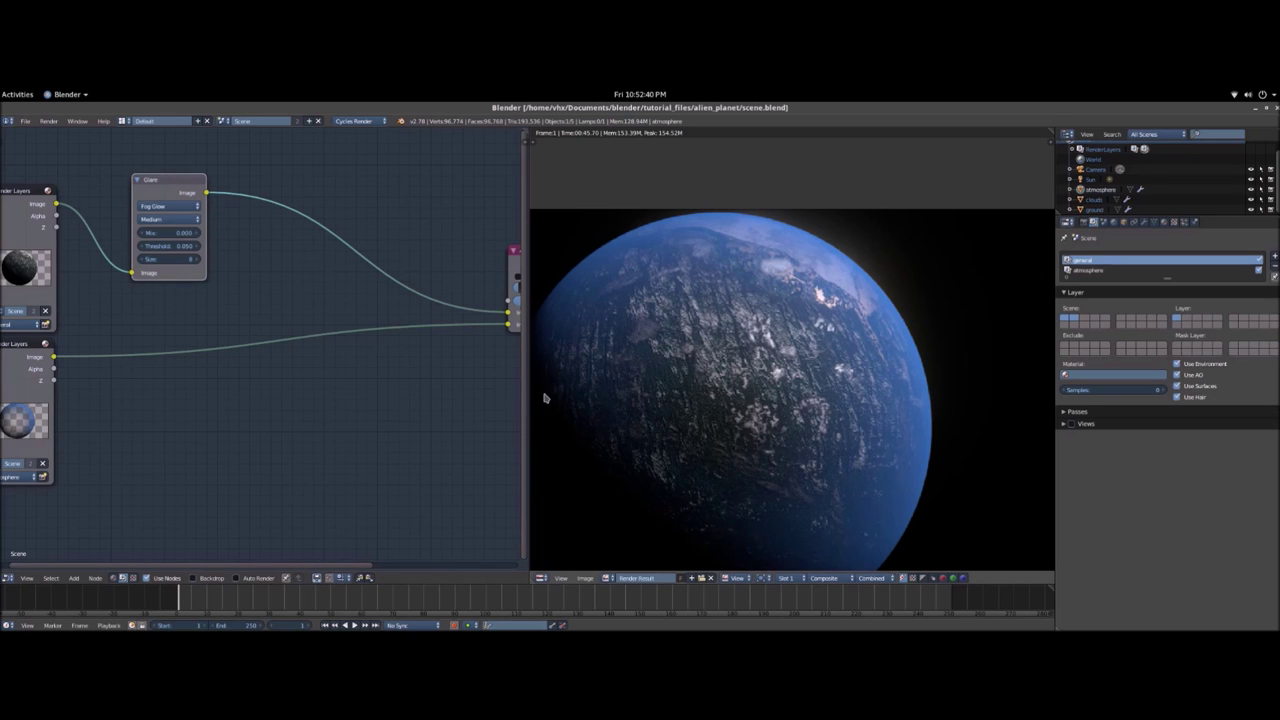
- Try adjusting the general layer's Glare threshold, set it back to 0.05 and save the file again
drag(183, 247, 140, 247)
click(184, 250)
text(0.05)
key(Return)
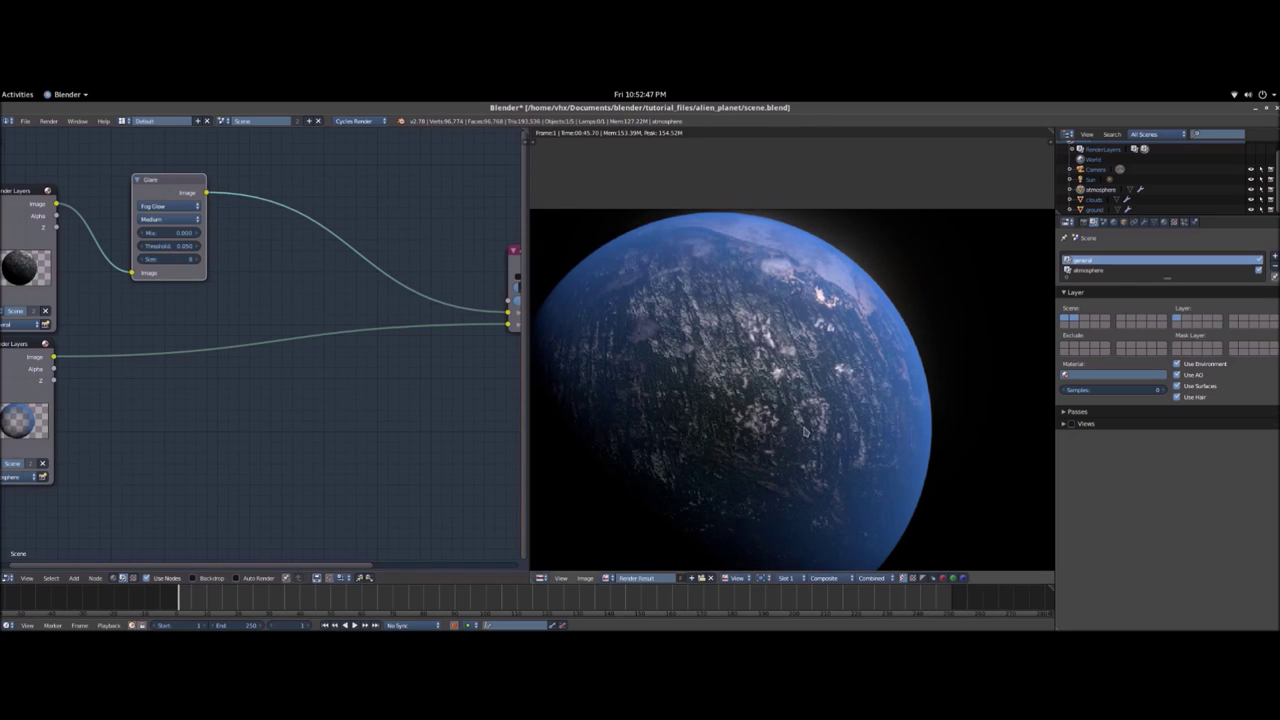
key(ctrl+s)
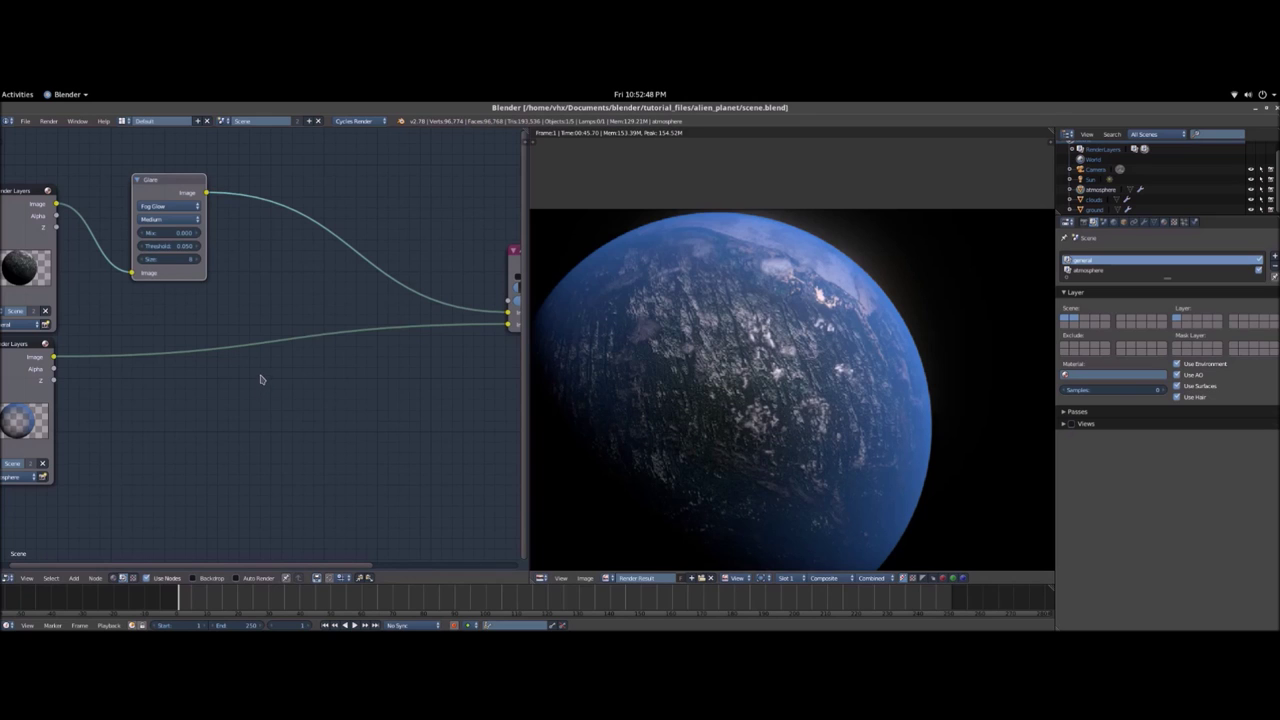
- Insert a Filter node between the general layer's Glare node and Alpha Over, and set its type to Sharpen
click(345, 368)
text(filter)
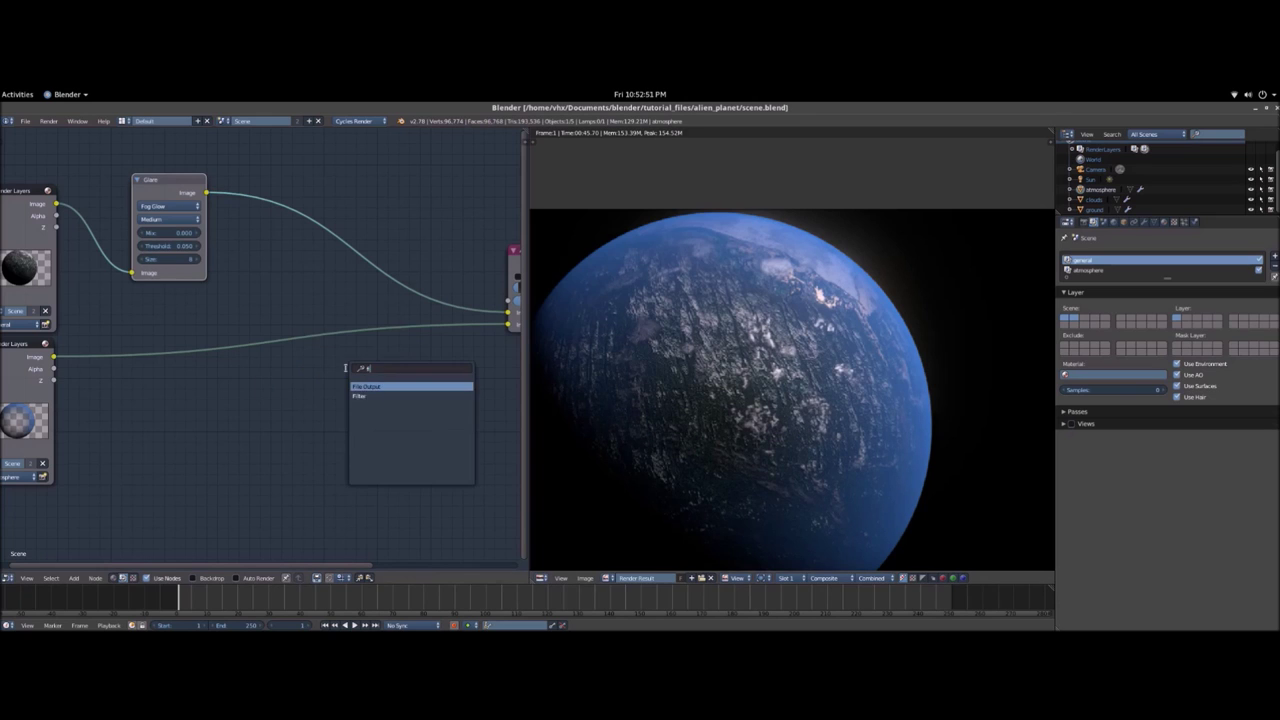
key(Return)
click(292, 216)
click(327, 245)
click(328, 242)
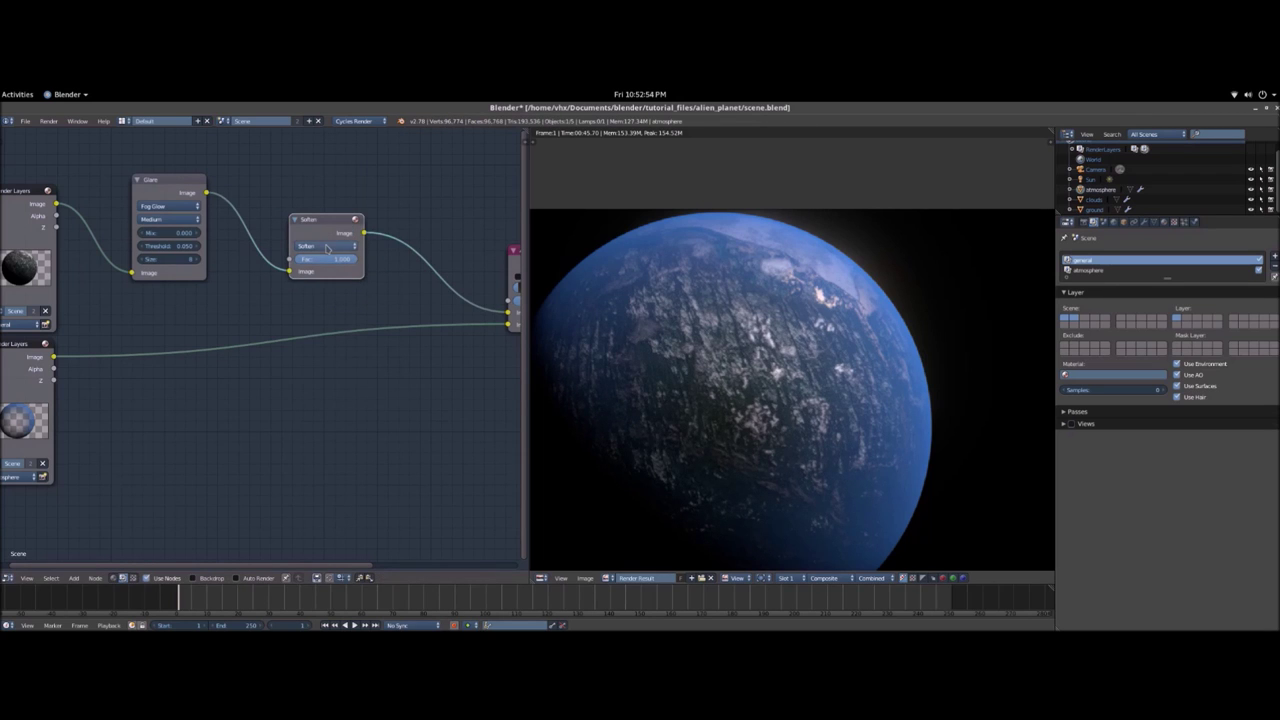
click(327, 245)
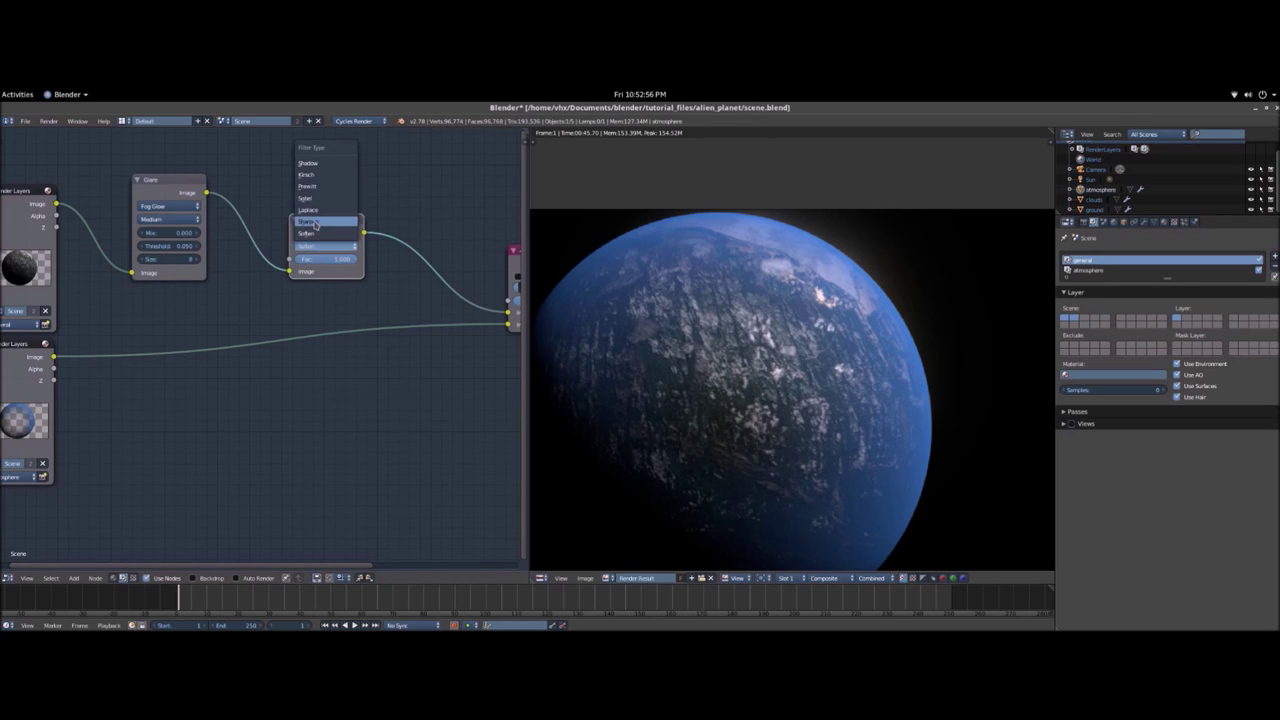
click(310, 221)
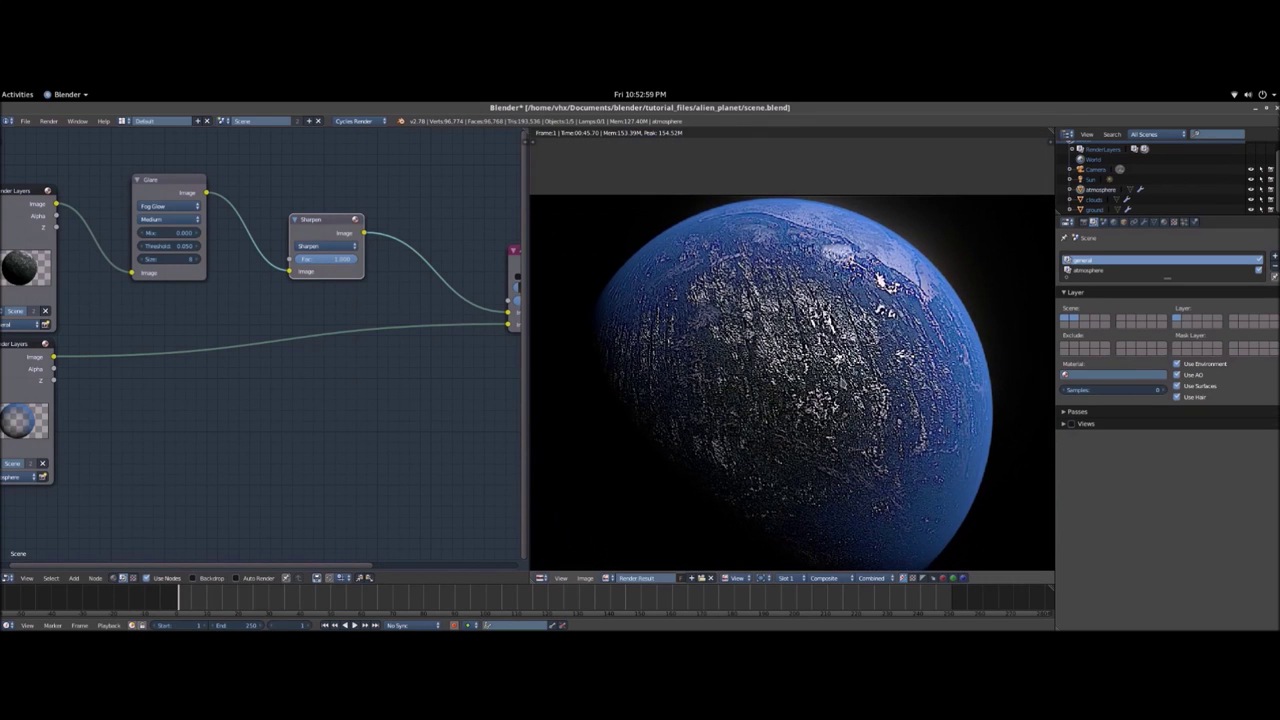
- Set the Sharpen filter's Fac to 0.2 and save the file
scroll(428, 329, up, 4)
middle_drag(291, 366, 372, 408)
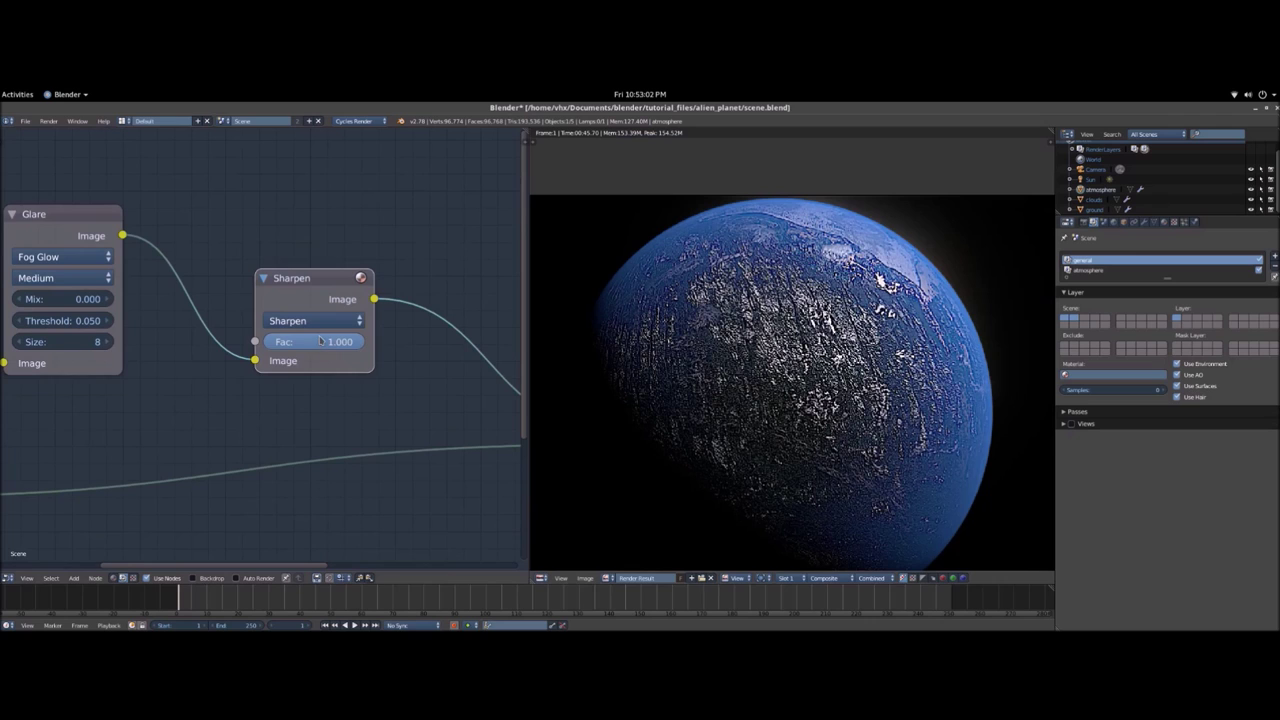
click(320, 341)
text(0.2)
key(Return)
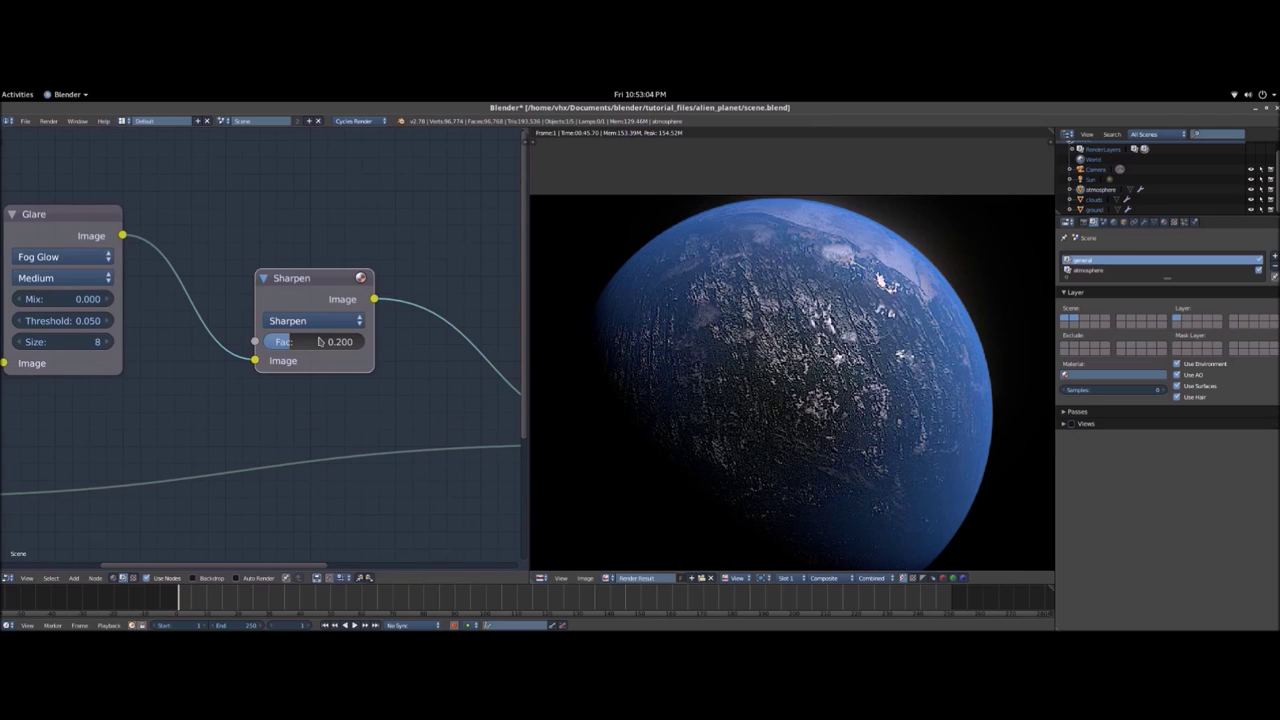
middle_drag(292, 245, 247, 246)
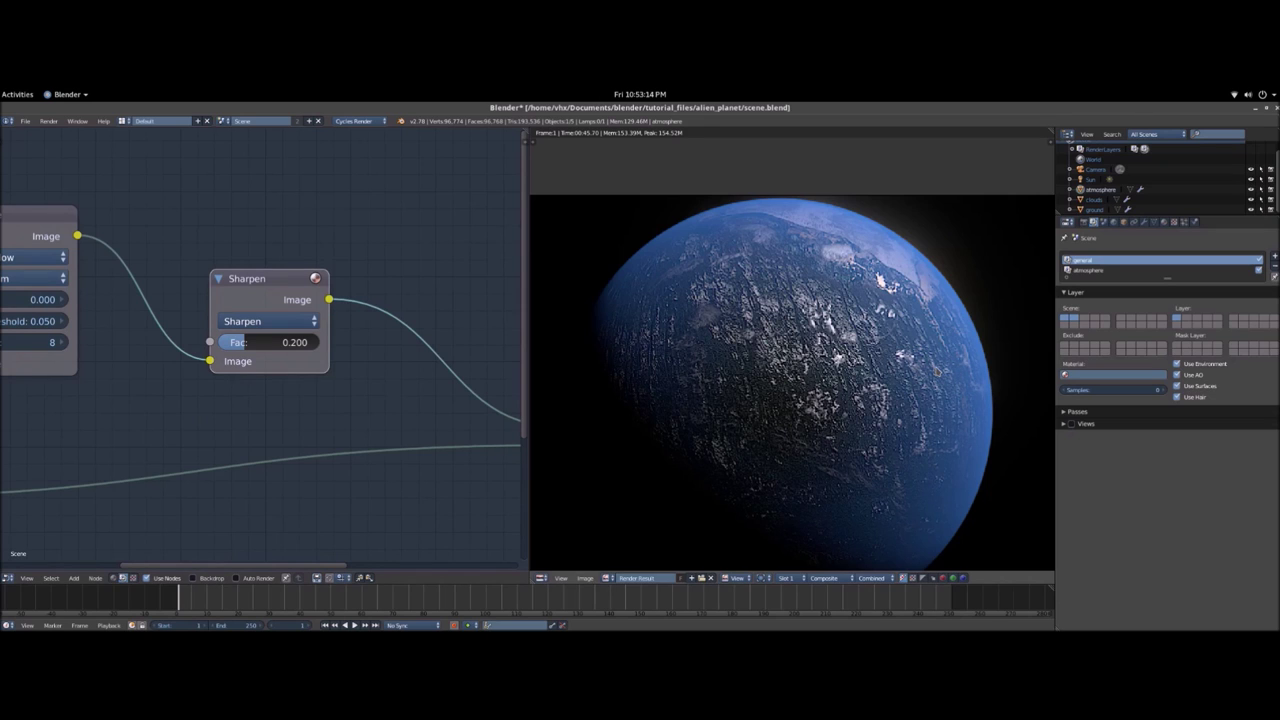
key(ctrl+s)
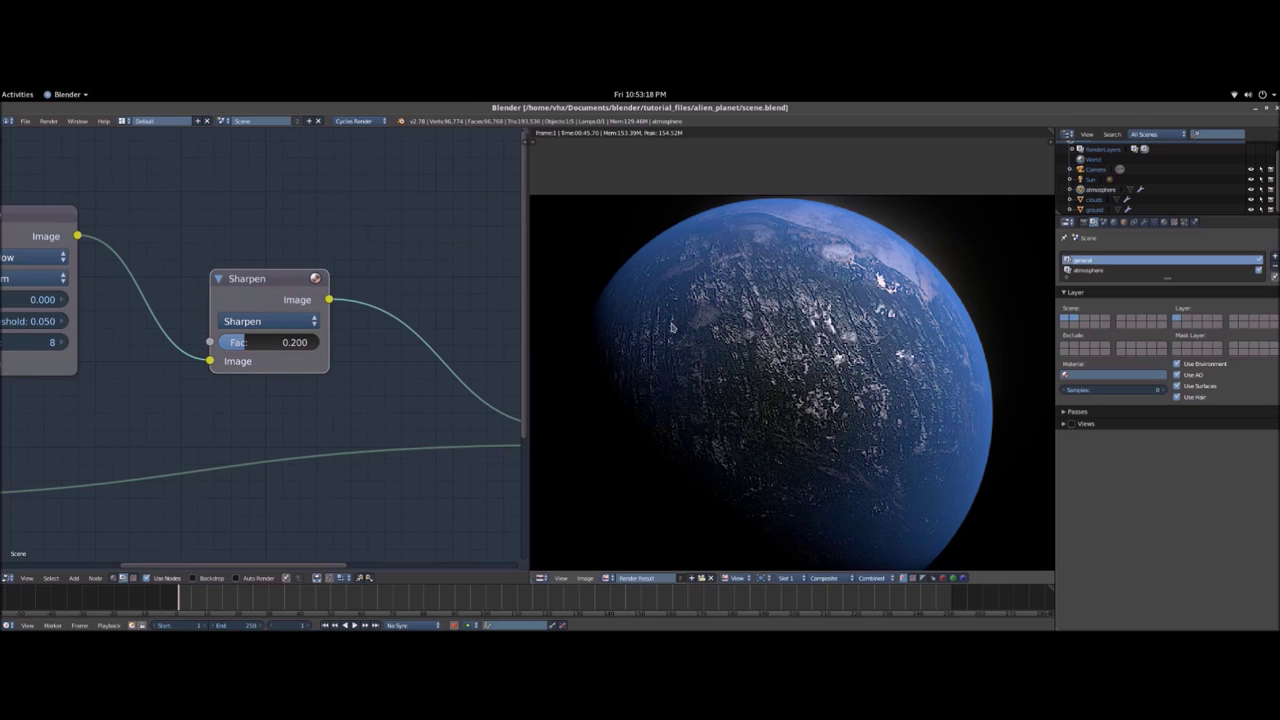
- Insert a second Glare node into the link between the atmosphere Render Layers node and Alpha Over
scroll(350, 368, down, 3)
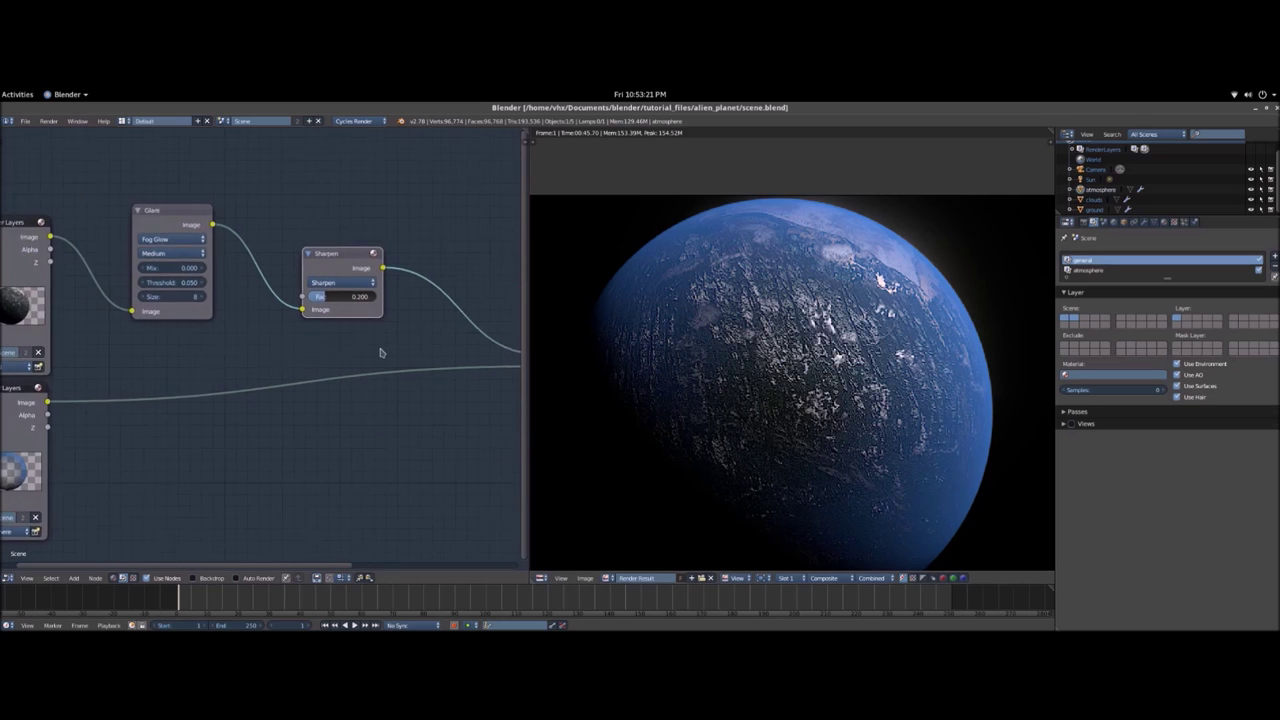
scroll(376, 356, down, 3)
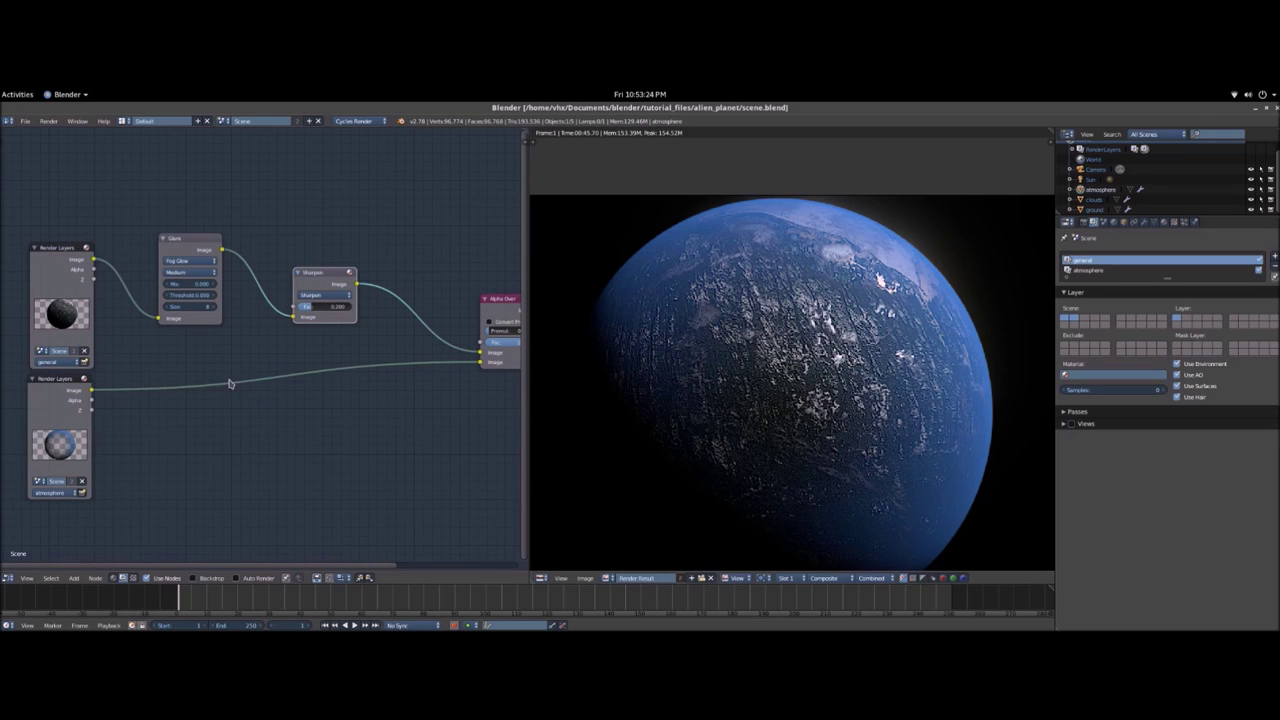
middle_drag(221, 402, 251, 383)
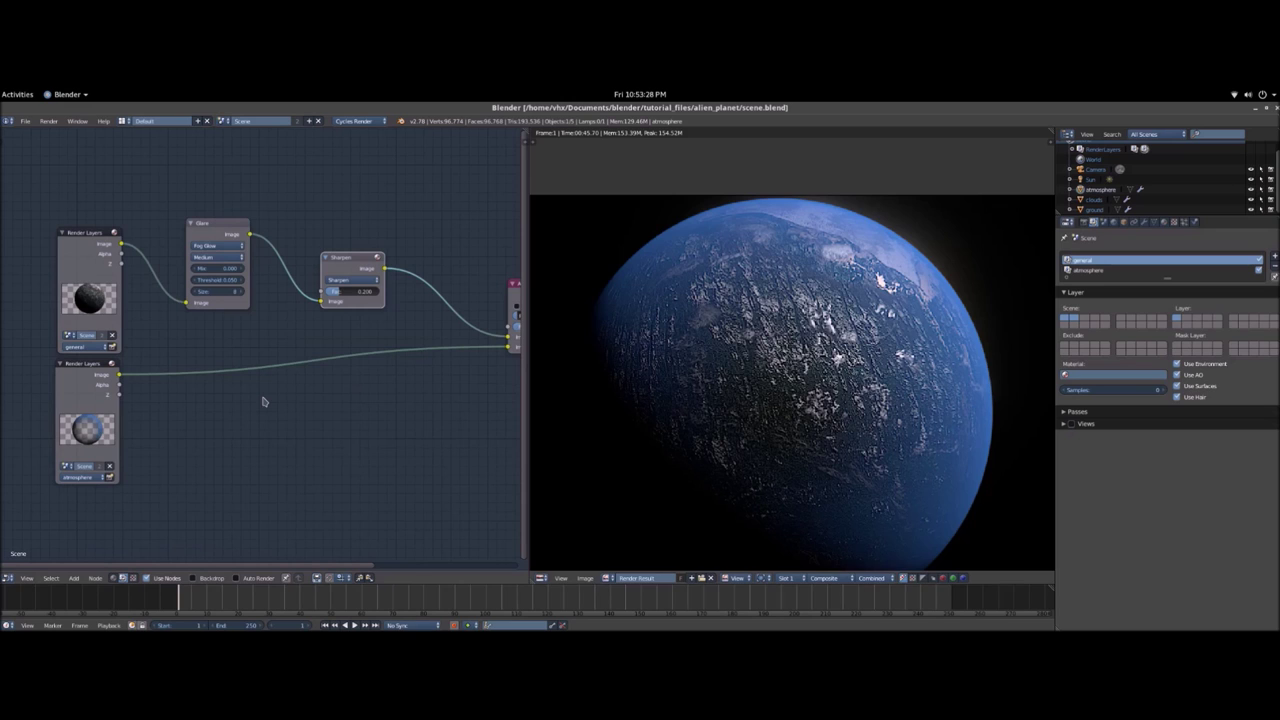
key(shift+a)
click(263, 400)
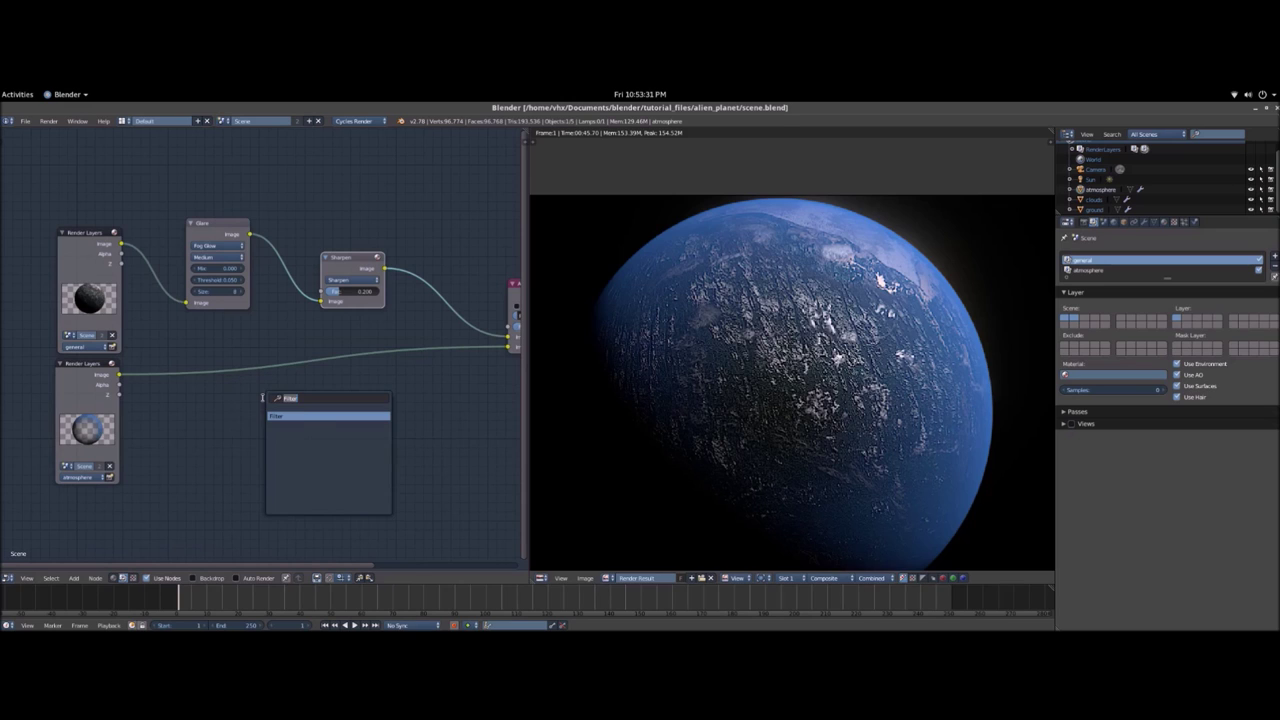
text(glare)
key(Return)
click(187, 328)
- Set the atmosphere layer's Glare node to Fog Glow with a threshold of 0.04
click(218, 351)
click(215, 340)
click(224, 387)
text(04)
key(Return)
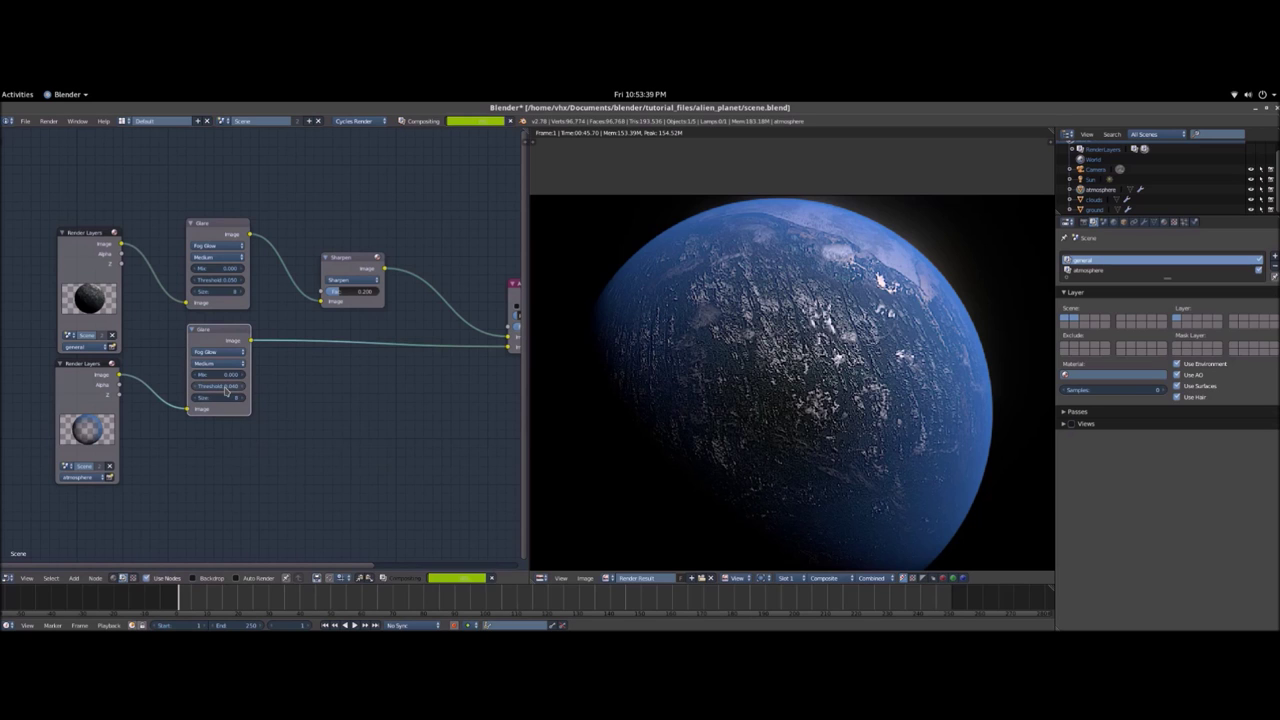
- Examine the composited planet up close, checking the atmosphere glow along its edge and the sharpened surface detail
scroll(335, 380, down, 1)
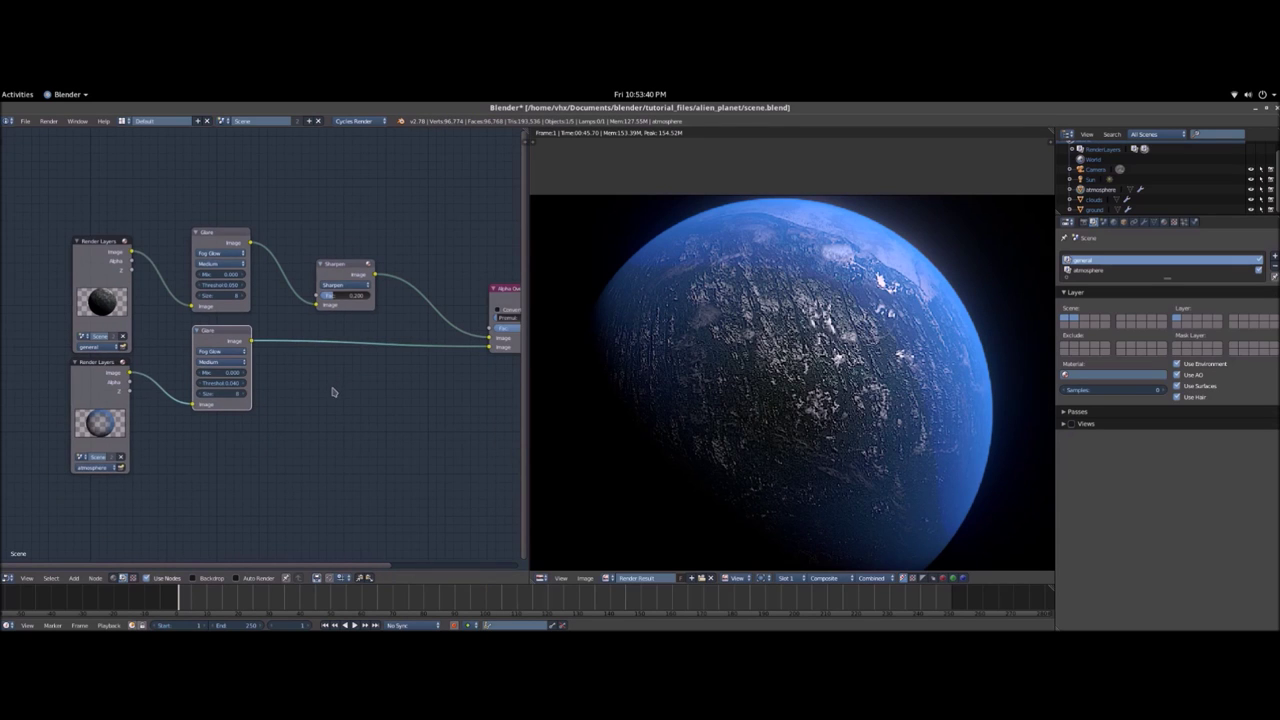
middle_drag(334, 392, 289, 452)
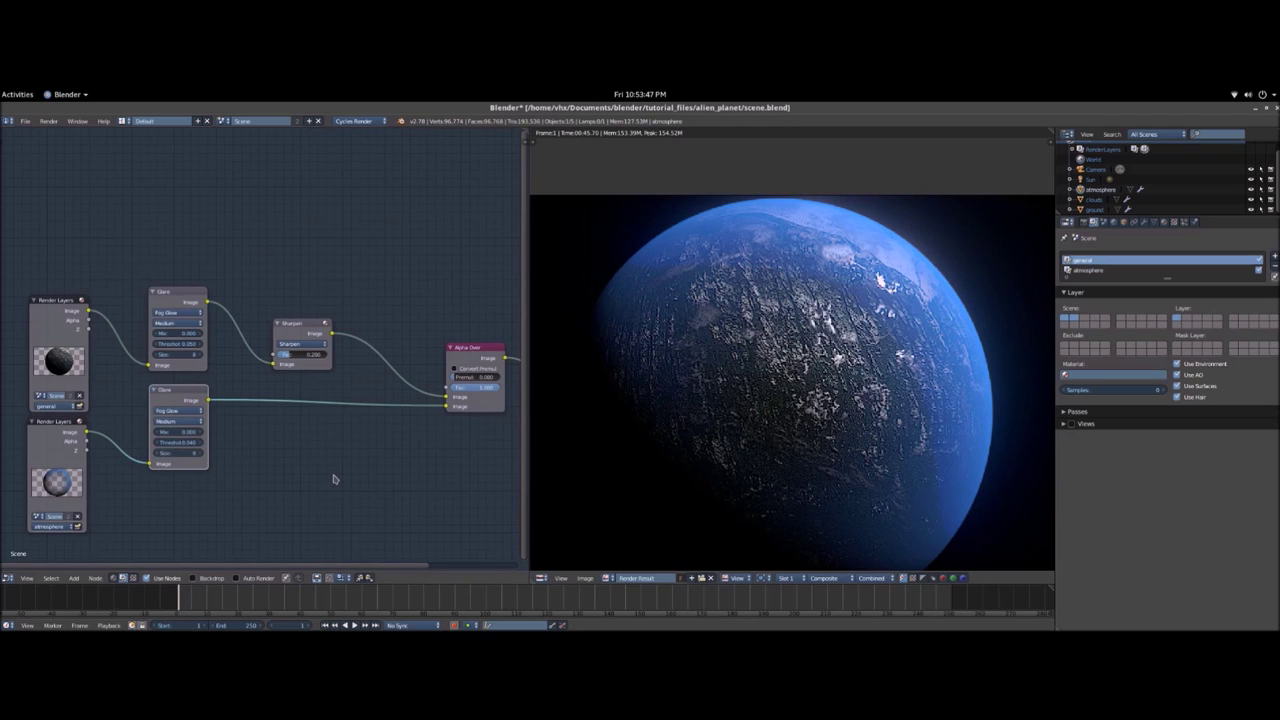
middle_drag(477, 489, 394, 489)
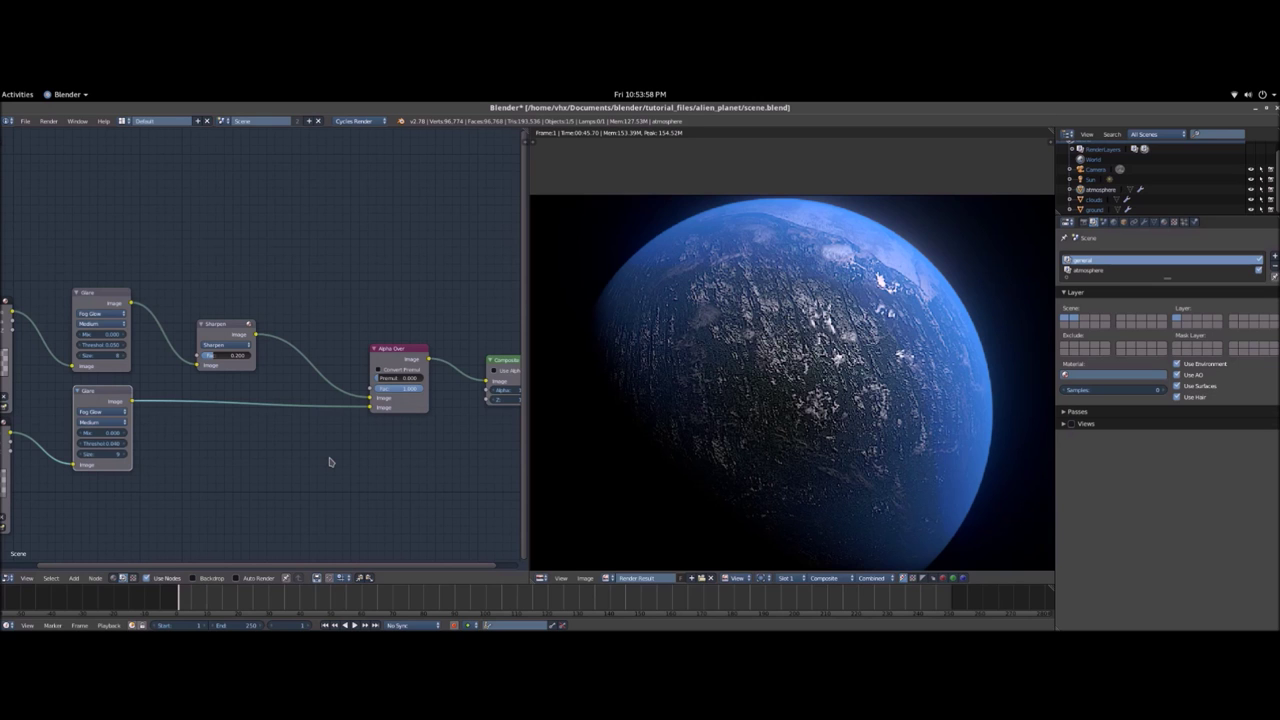
scroll(762, 388, up, 5)
middle_drag(762, 388, 391, 565)
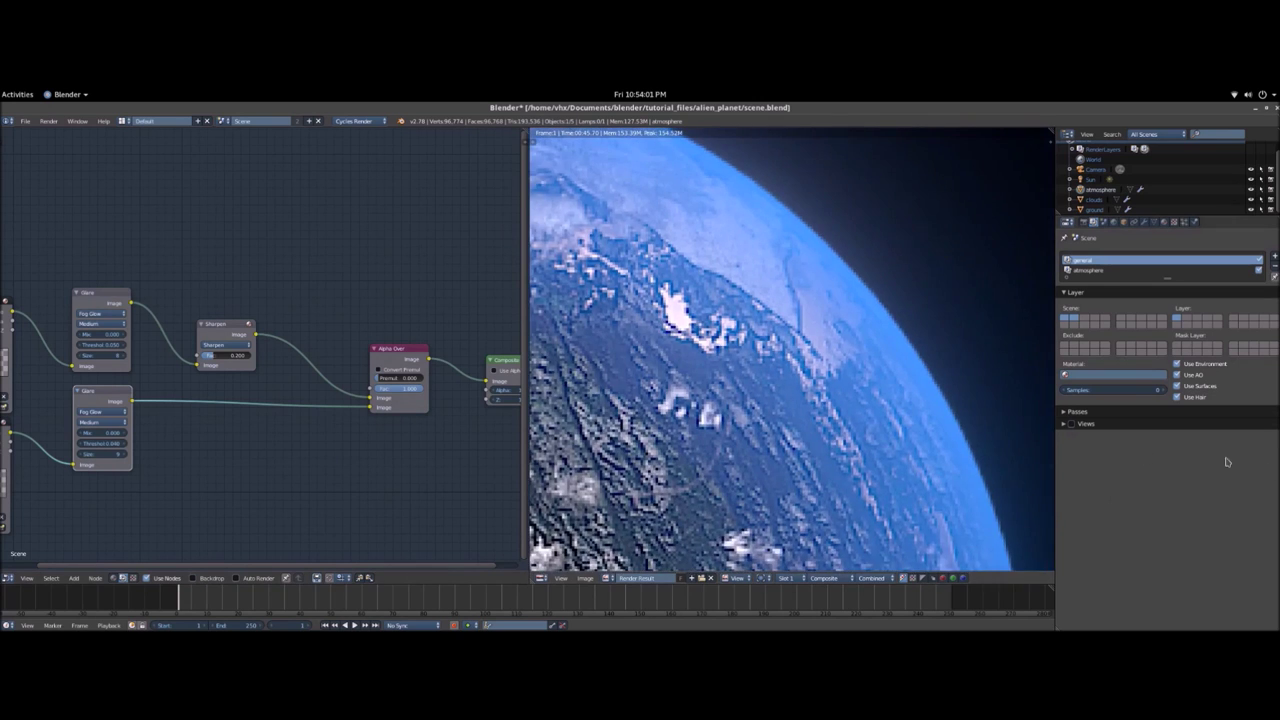
middle_drag(910, 450, 812, 473)
middle_drag(931, 537, 805, 114)
middle_drag(805, 557, 839, 508)
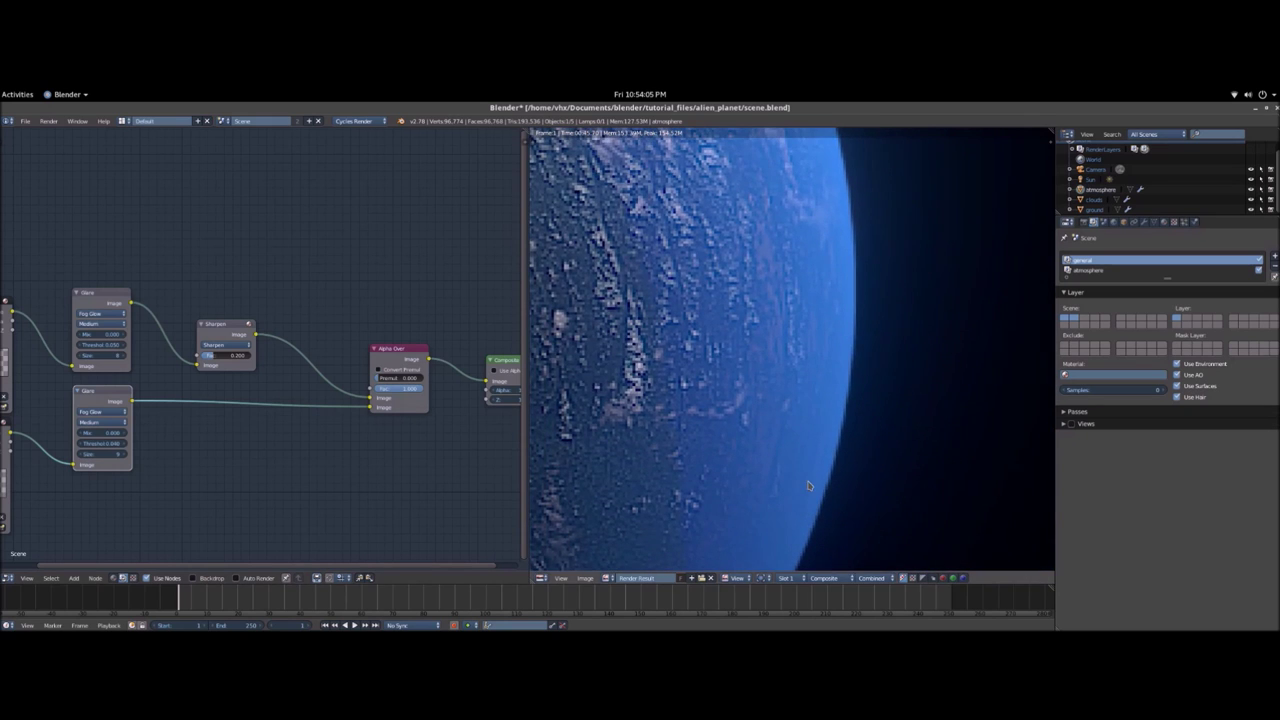
scroll(789, 494, down, 8)
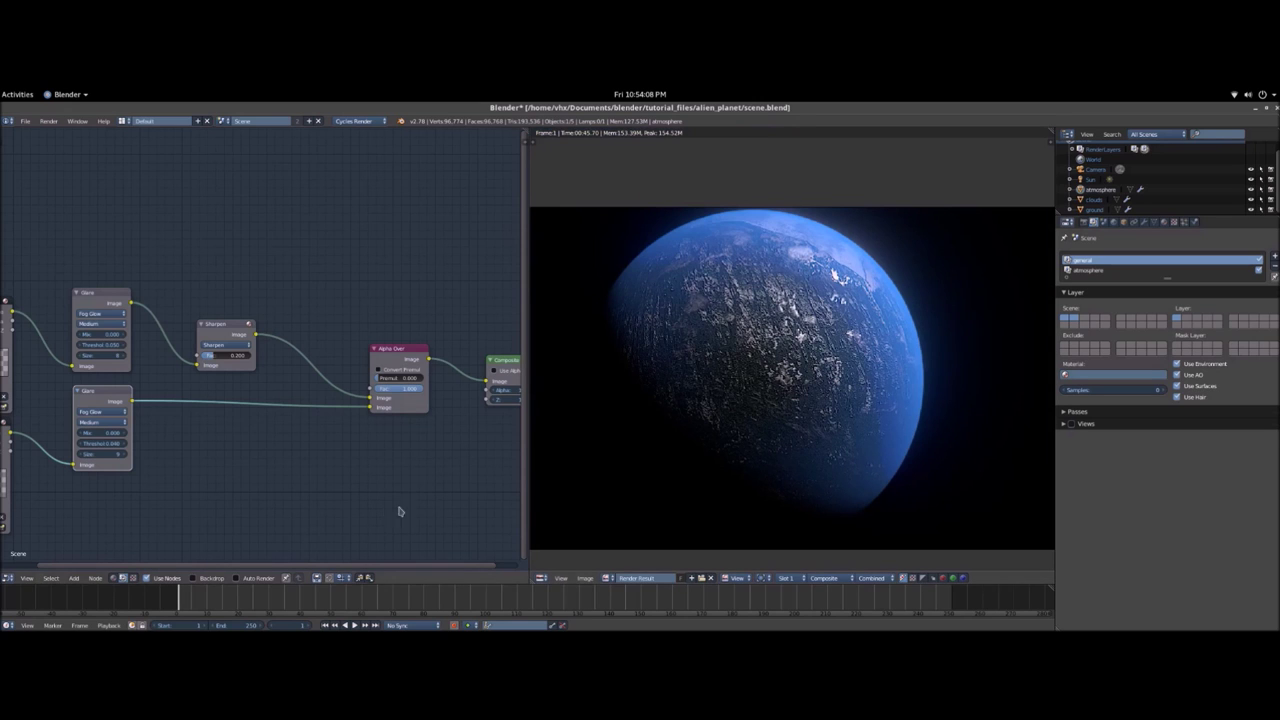
scroll(709, 508, up, 3)
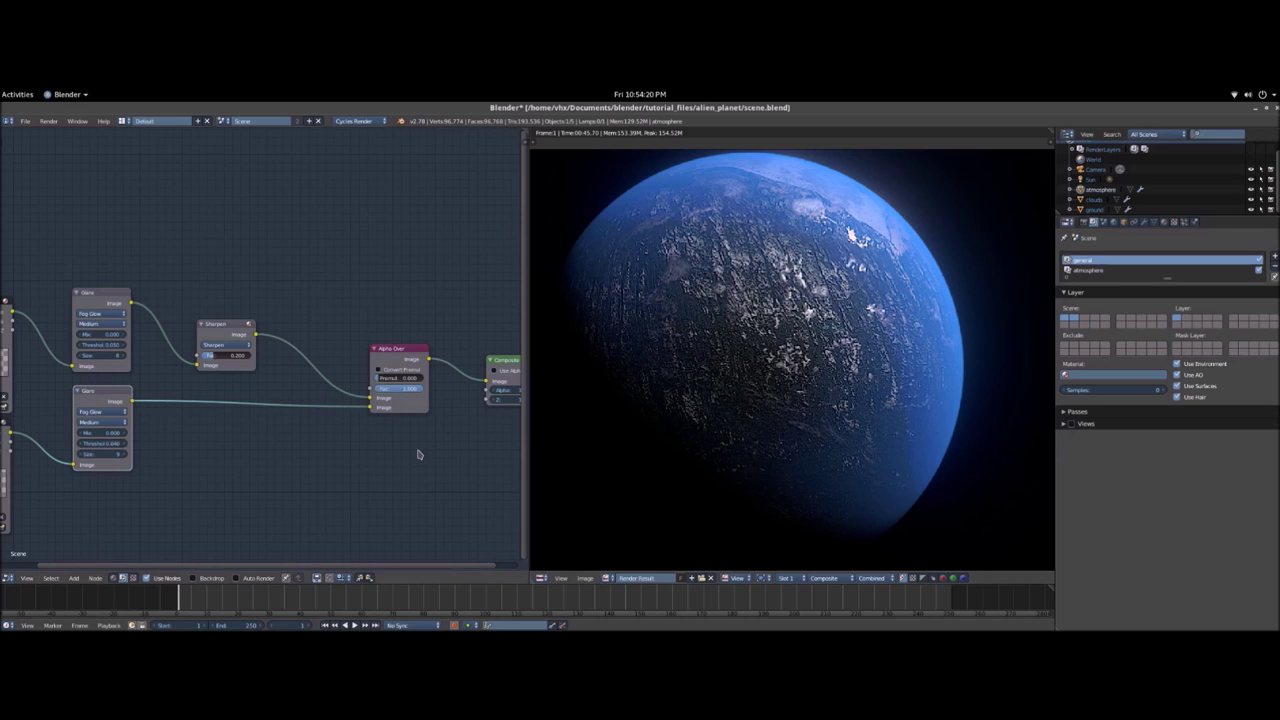
- Insert a Blur node between the atmosphere layer's Glare node and Alpha Over, and set its type to Fast Gaussian
key(shift+a)
click(386, 459)
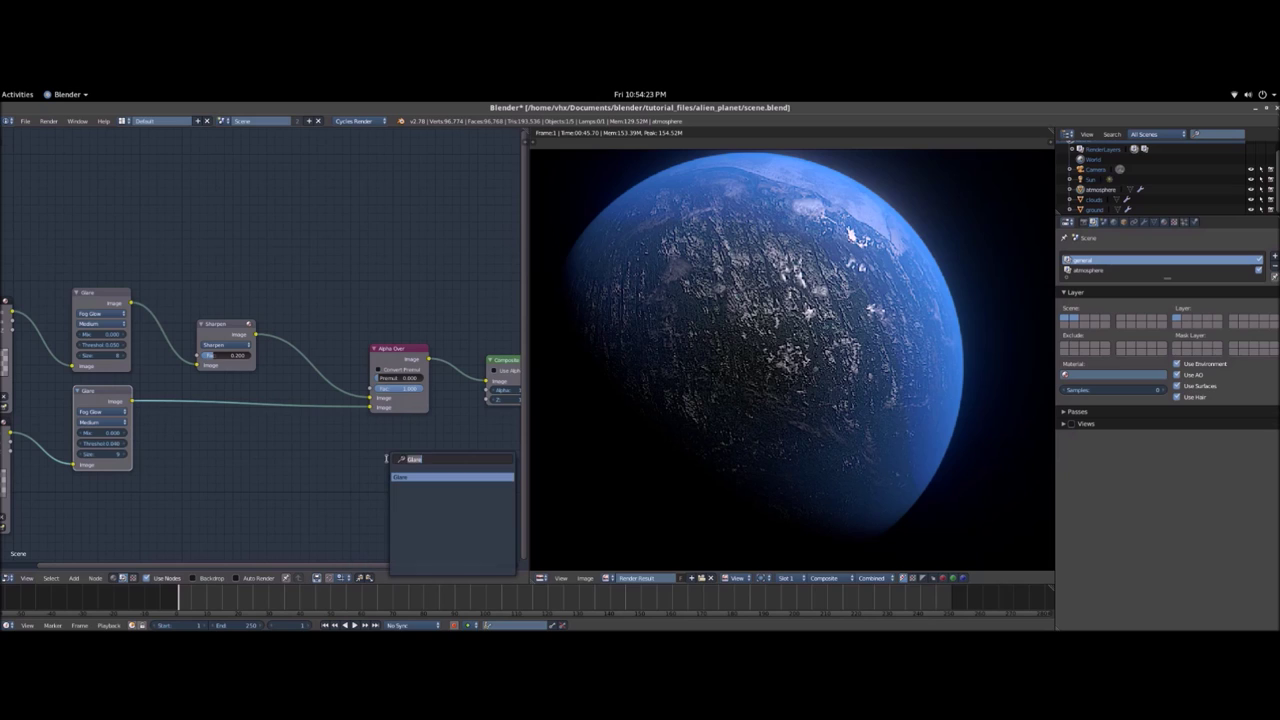
text(blur)
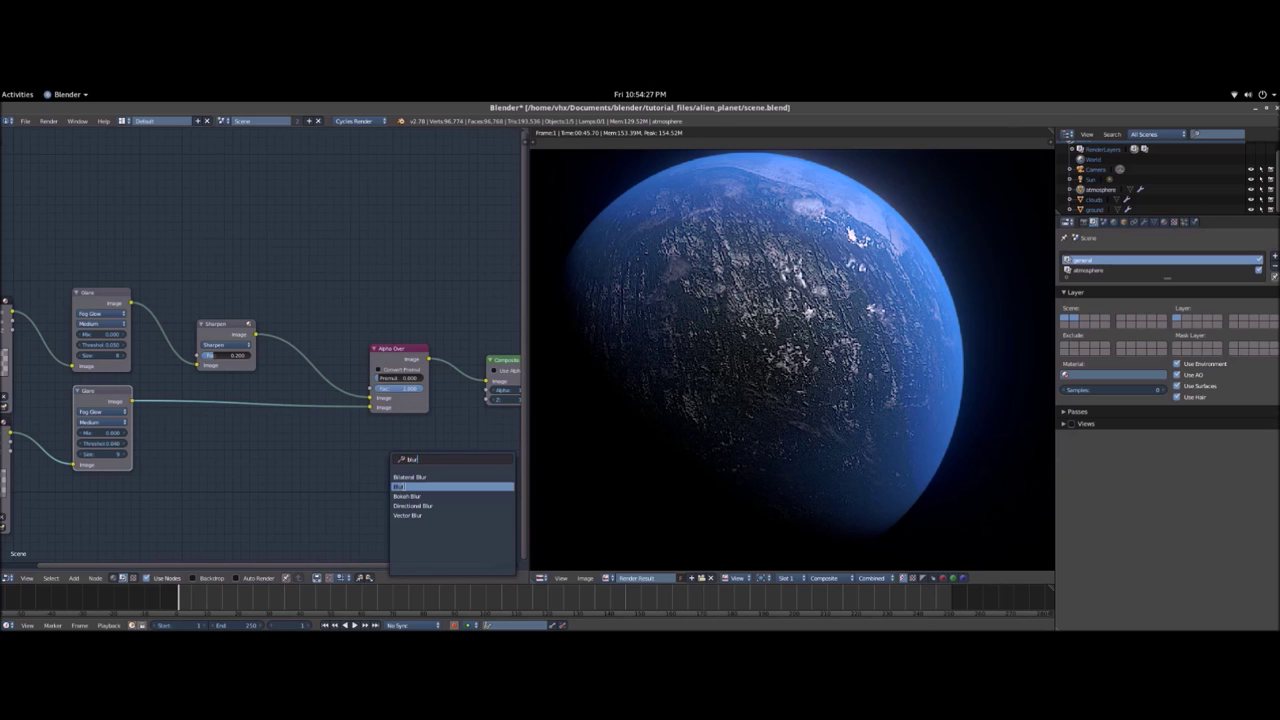
click(400, 486)
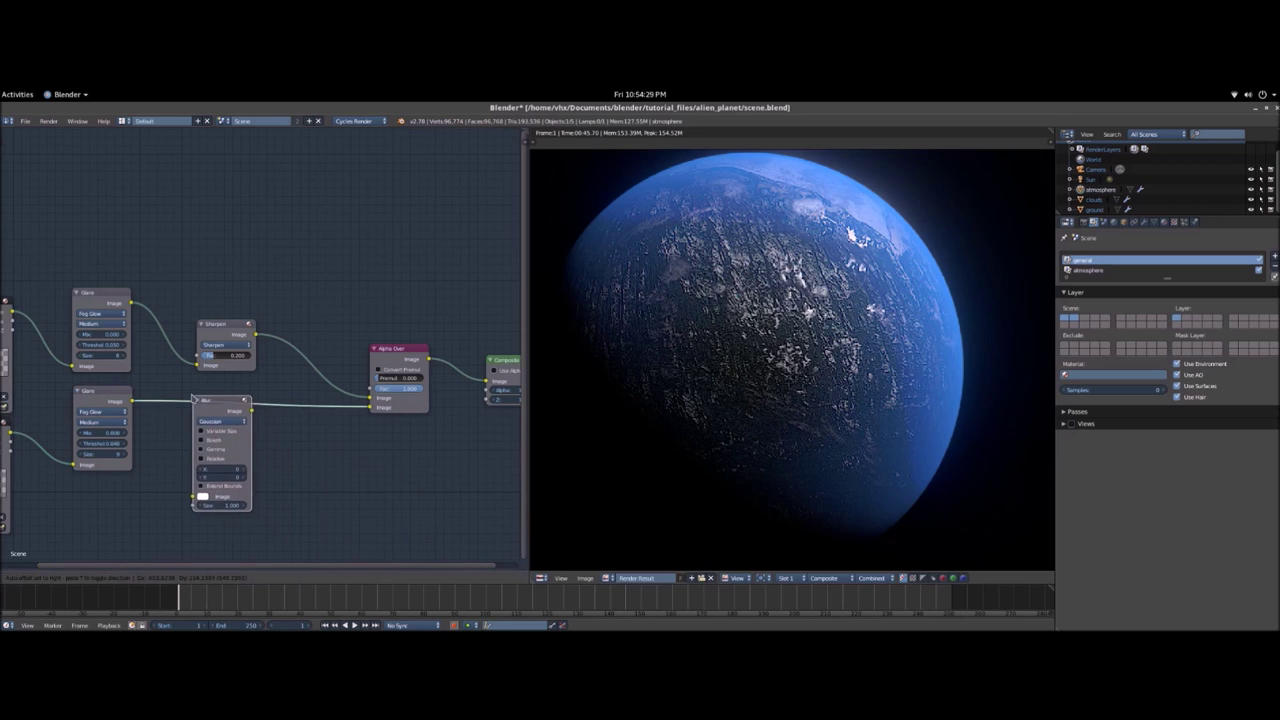
click(191, 393)
middle_drag(131, 408, 246, 405)
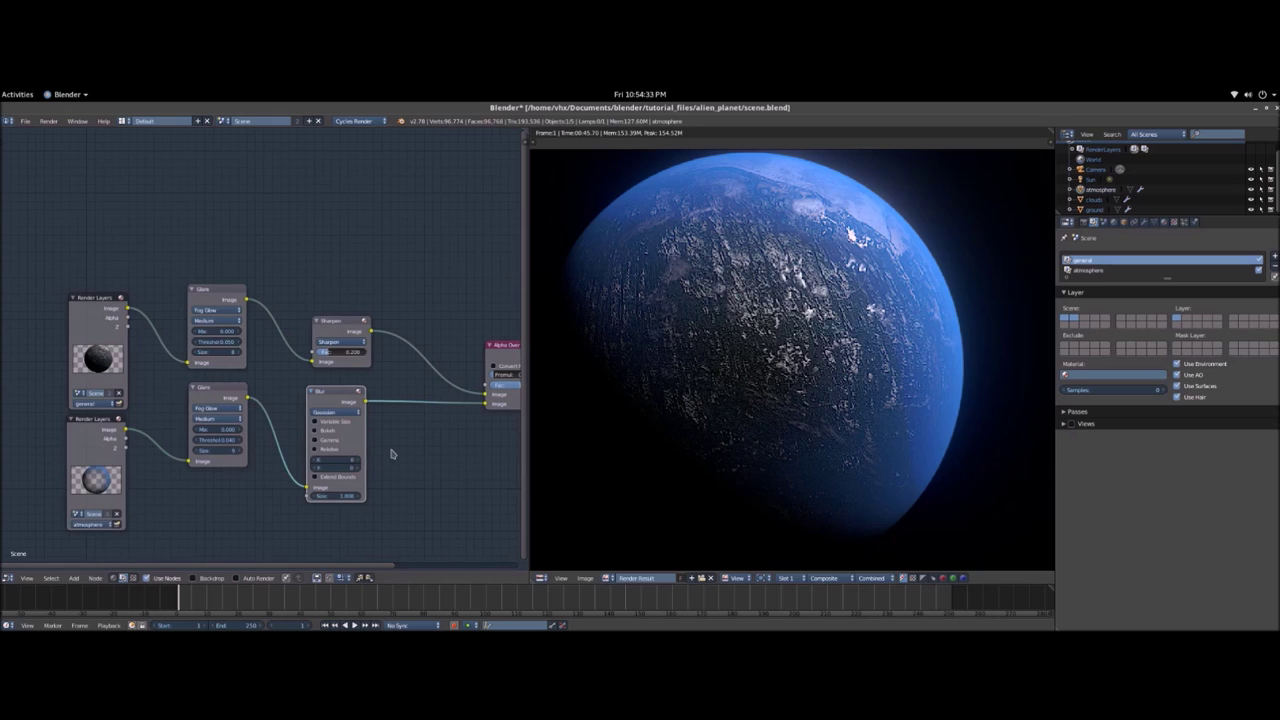
click(343, 411)
click(322, 356)
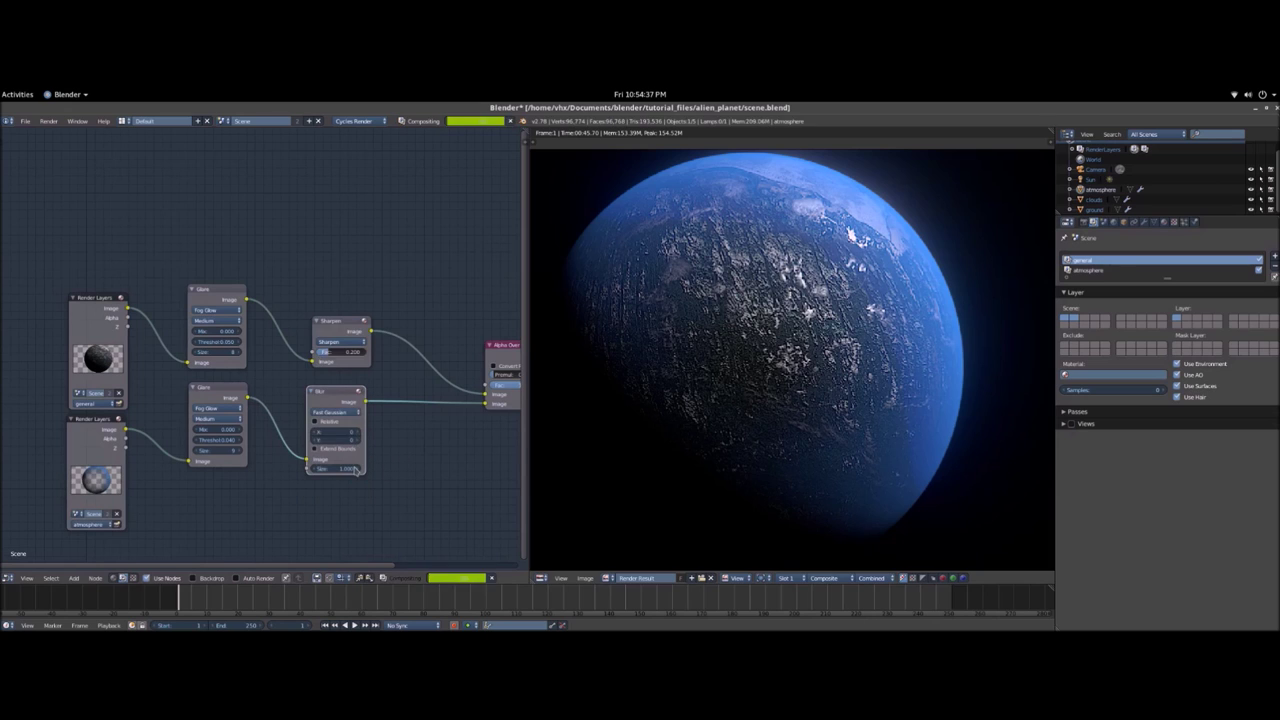
- Make the atmosphere Blur node relative, with X and Y both at 1% and Extend Bounds off
scroll(330, 428, up, 1)
scroll(422, 478, up, 4)
middle_drag(422, 478, 412, 447)
scroll(400, 456, down, 1)
click(362, 460)
text(1)
key(Return)
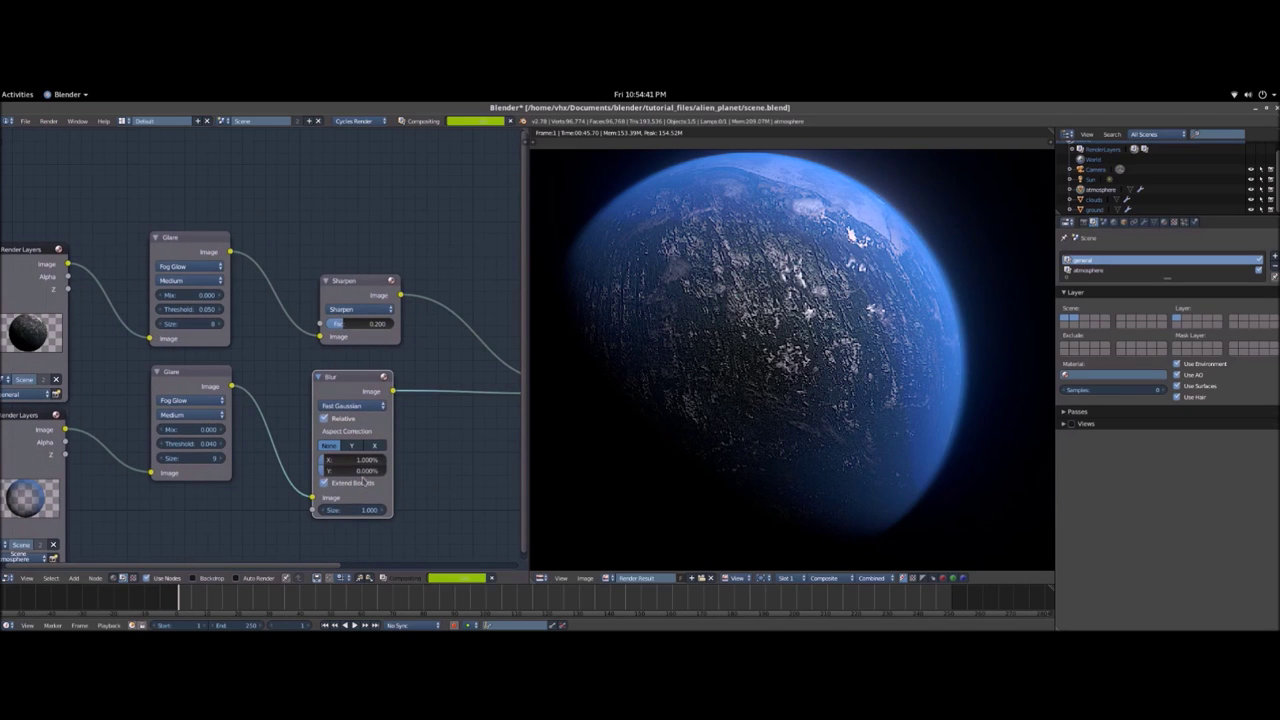
click(366, 470)
text(1)
key(Return)
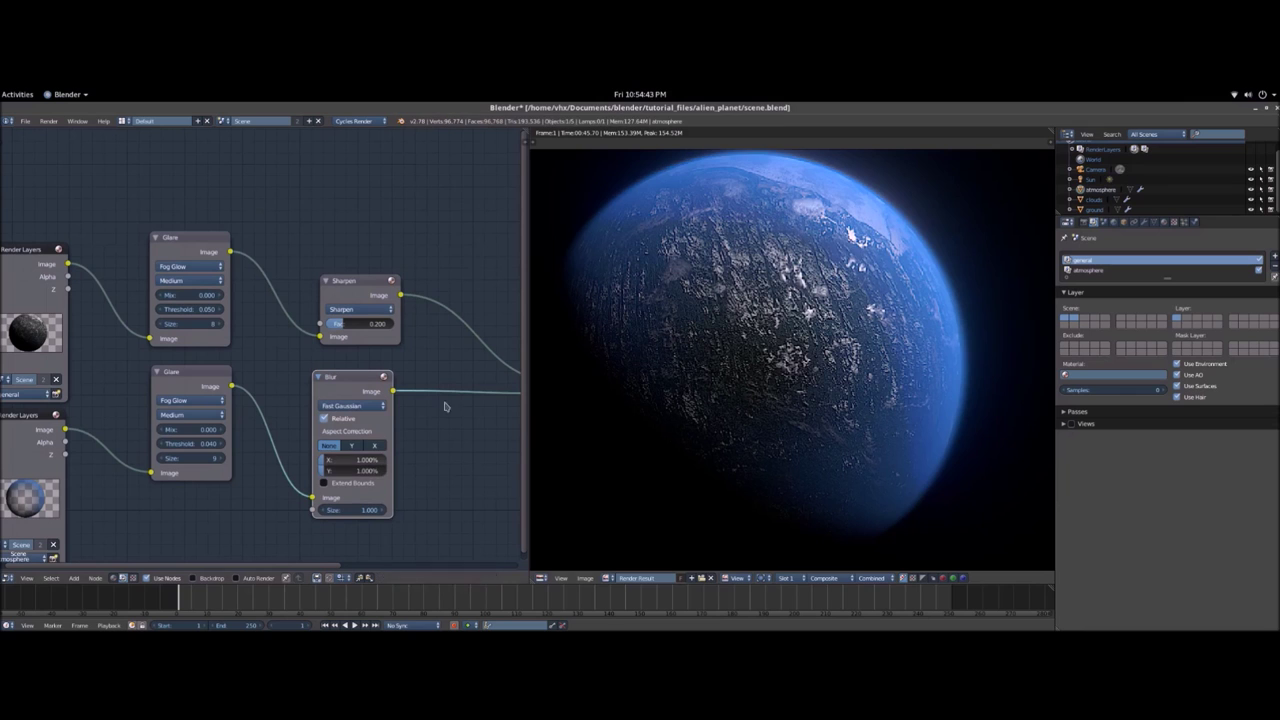
scroll(792, 346, up, 4)
middle_drag(792, 346, 660, 520)
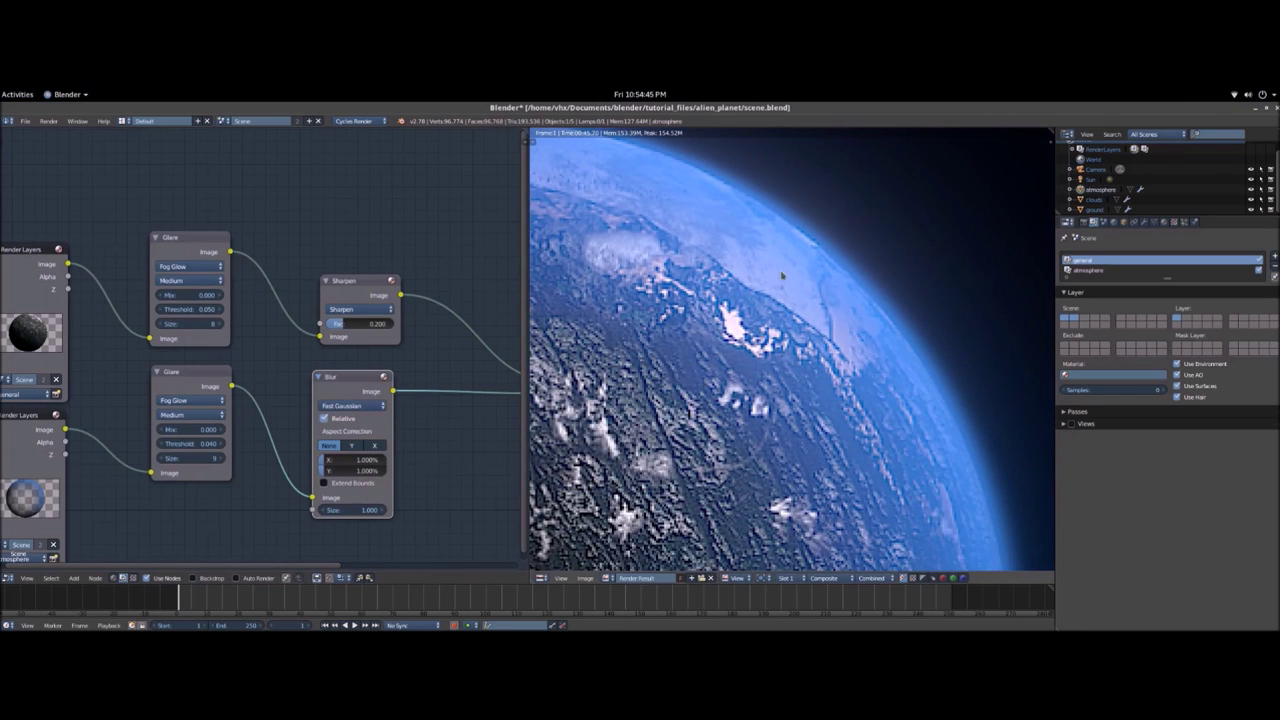
middle_drag(1030, 550, 1005, 350)
scroll(840, 350, down, 2)
middle_drag(840, 350, 920, 318)
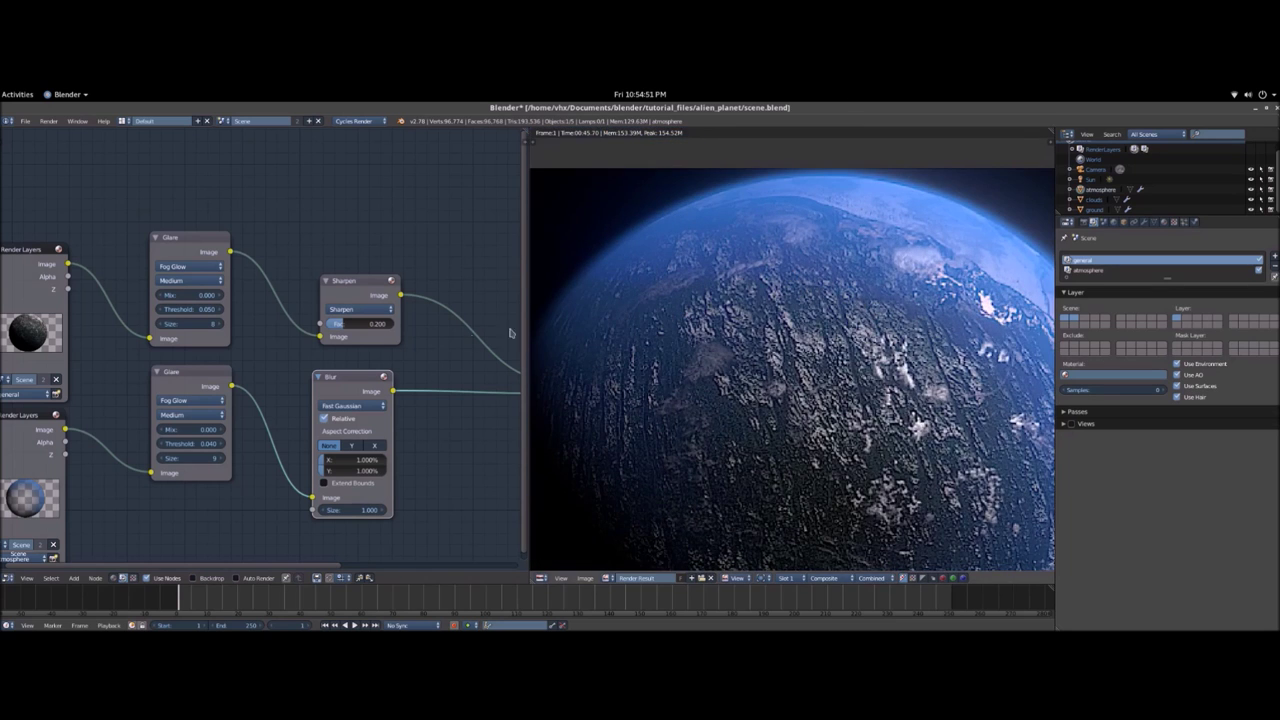
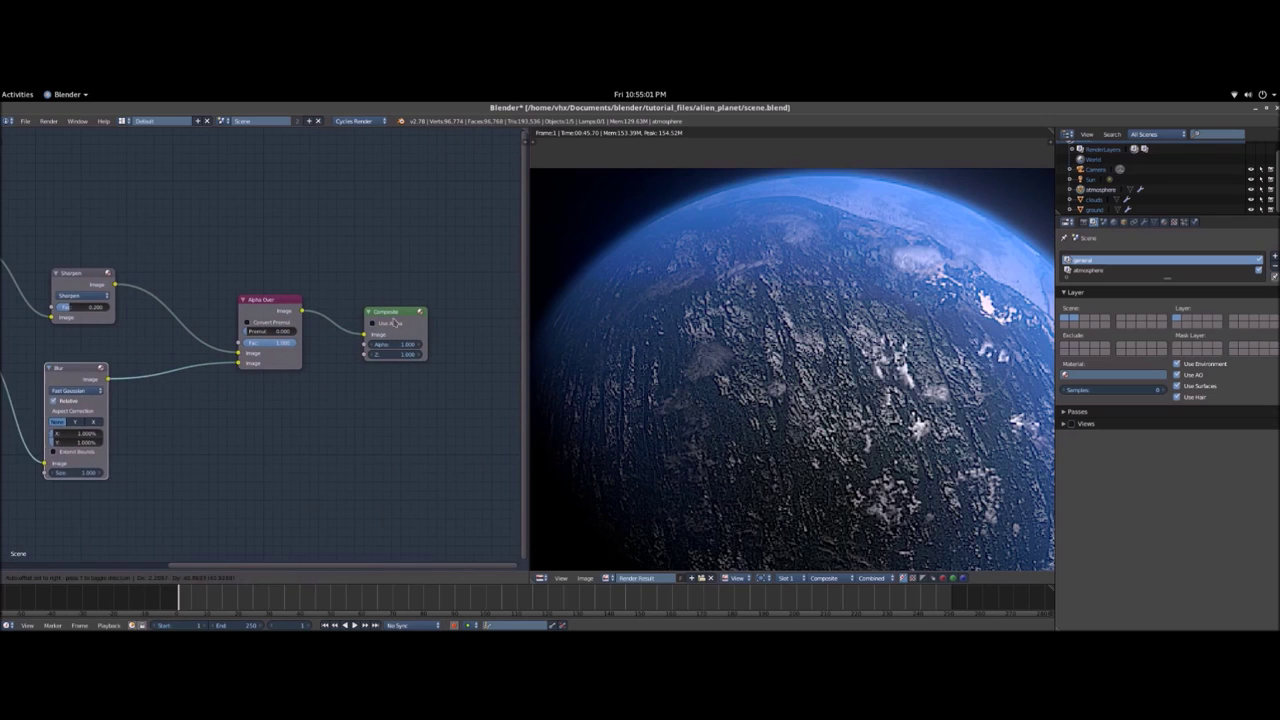
- Move the Composite node farther from Alpha Over and insert a Lens Distortion node into the link between them
drag(388, 315, 485, 315)
middle_drag(479, 317, 330, 314)
drag(340, 313, 417, 306)
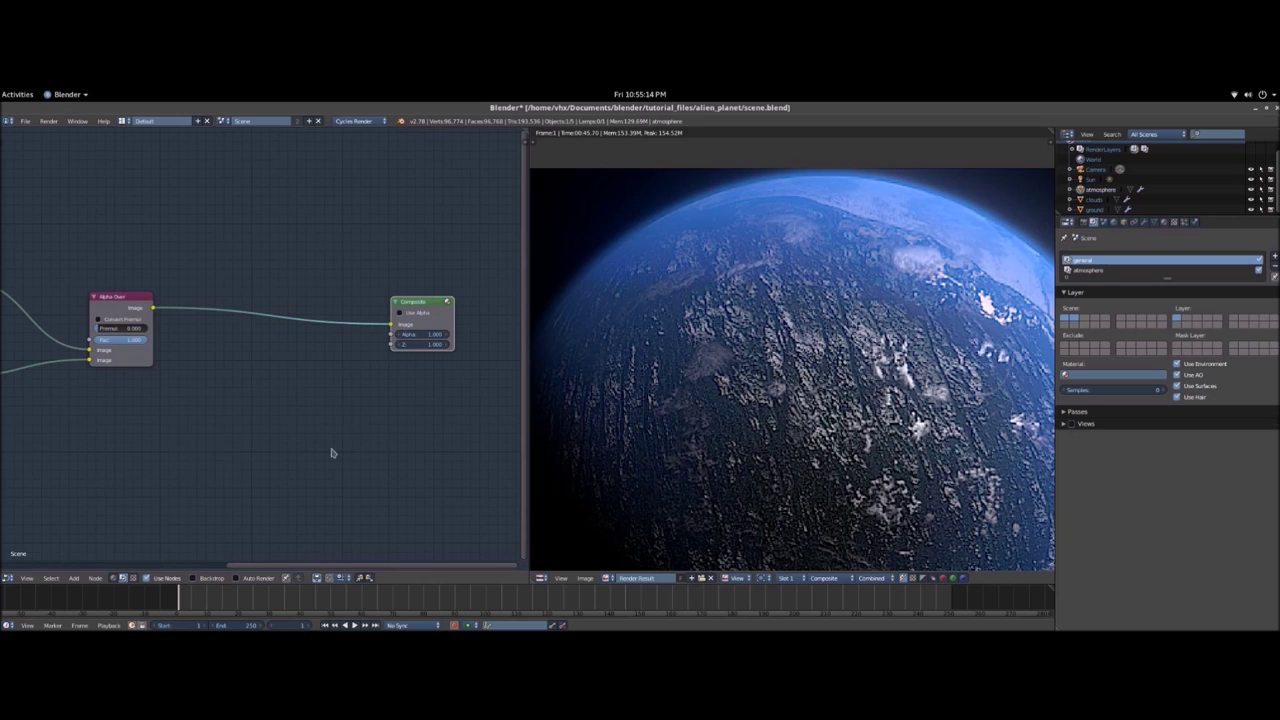
key(shift+a)
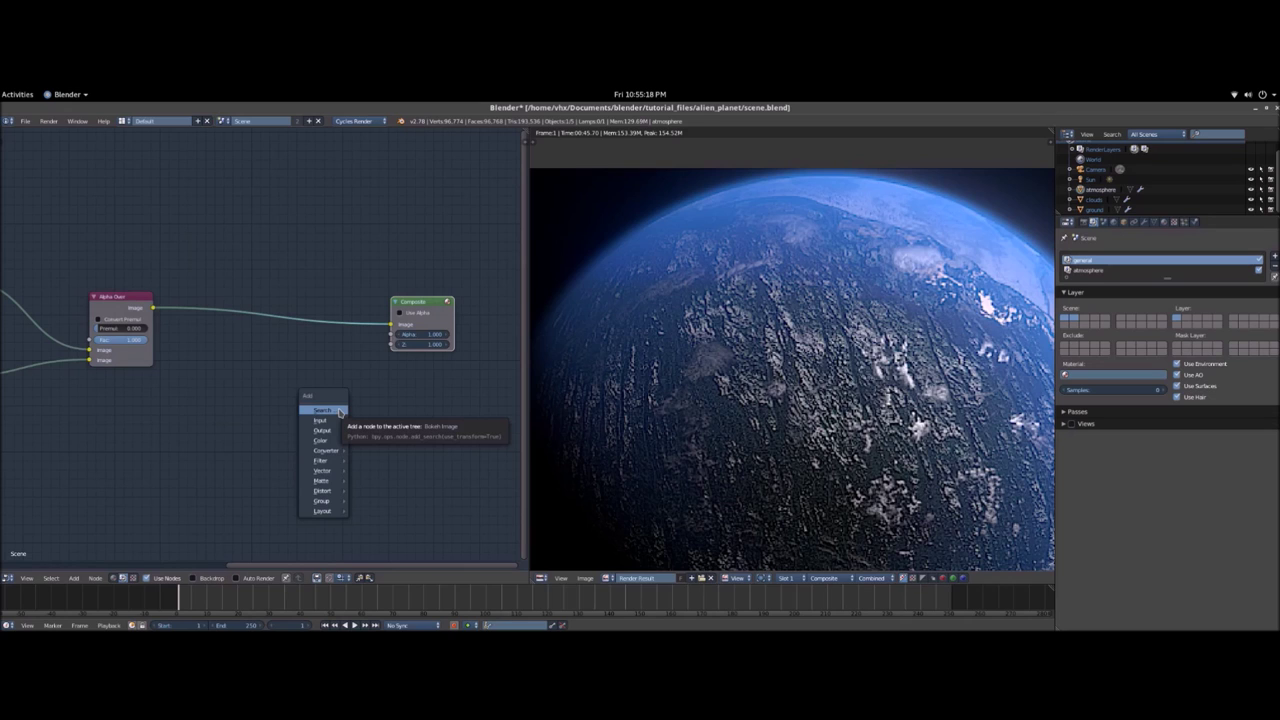
click(340, 411)
text(Blur)
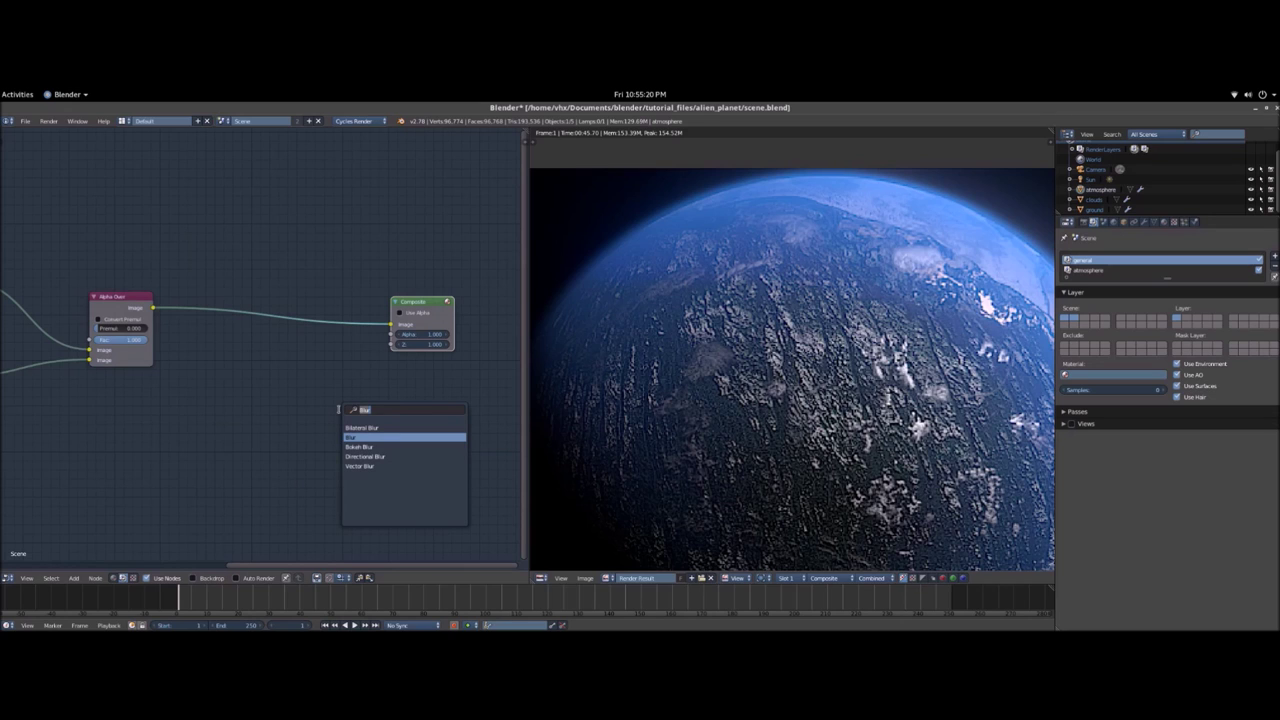
text(lens)
key(Return)
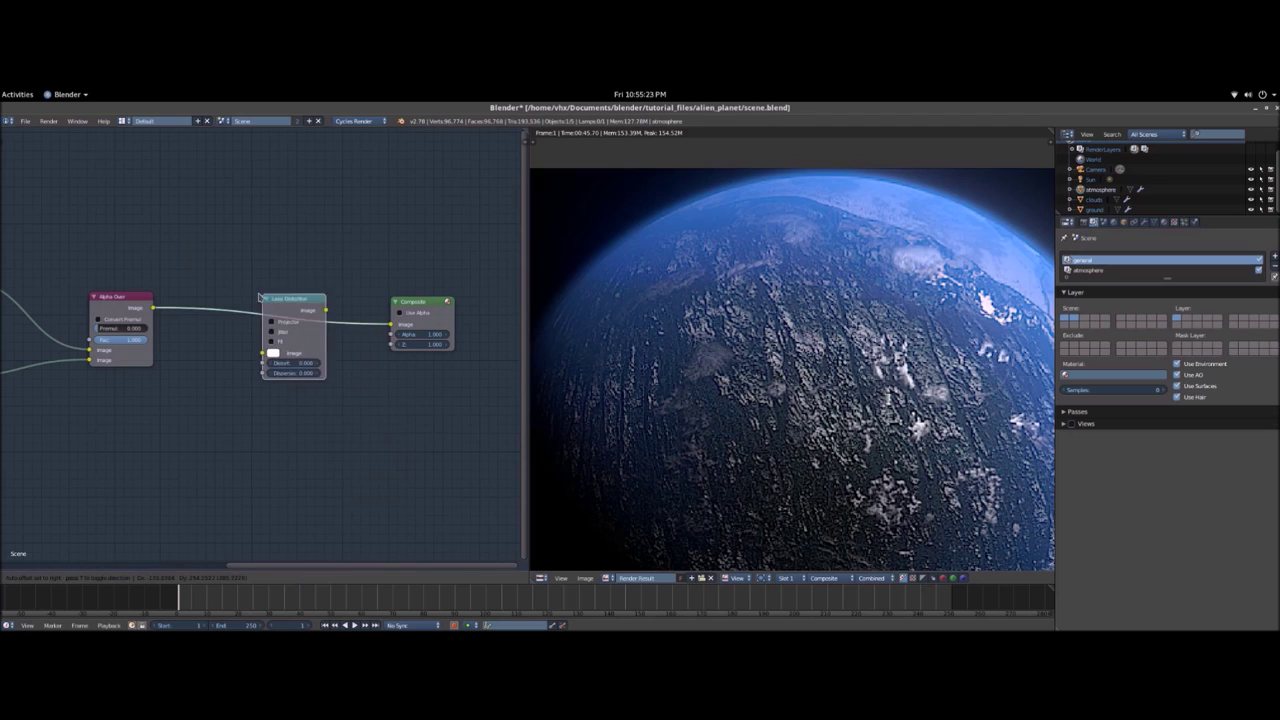
click(232, 291)
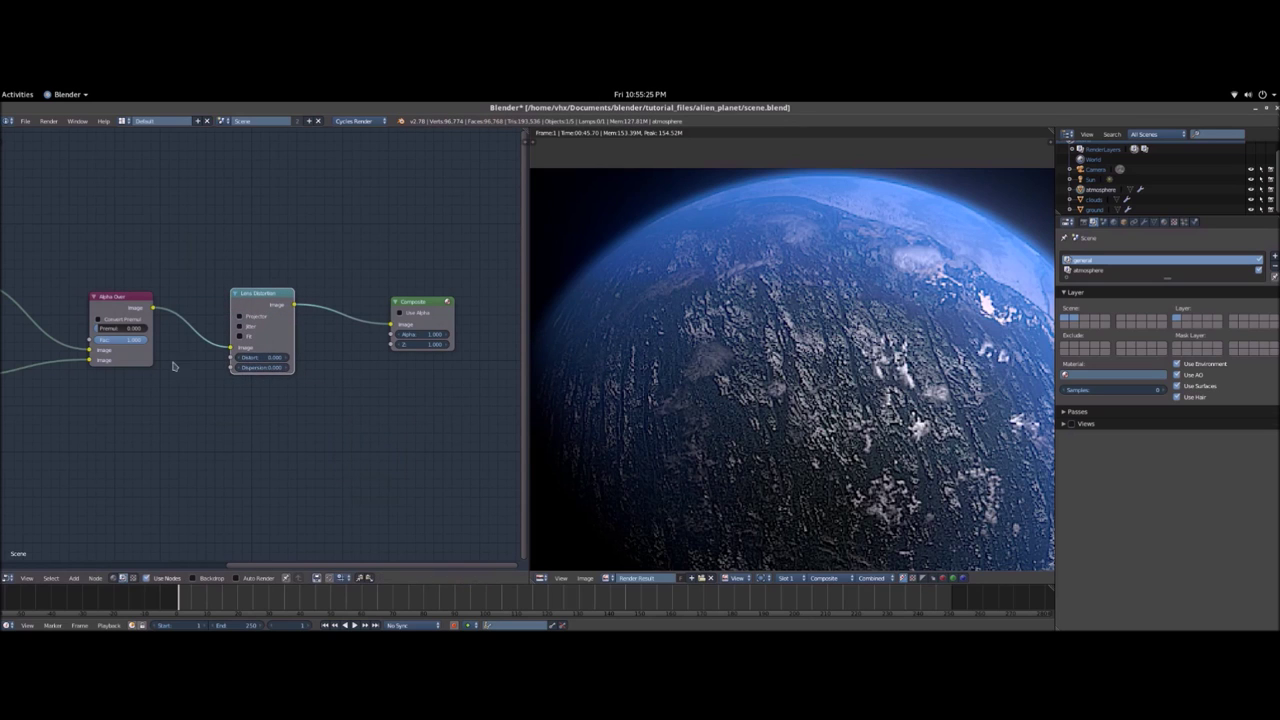
- Set the Lens Distortion node's Dispersion to 0.02 and inspect the color fringing on the planet
scroll(317, 406, up, 2)
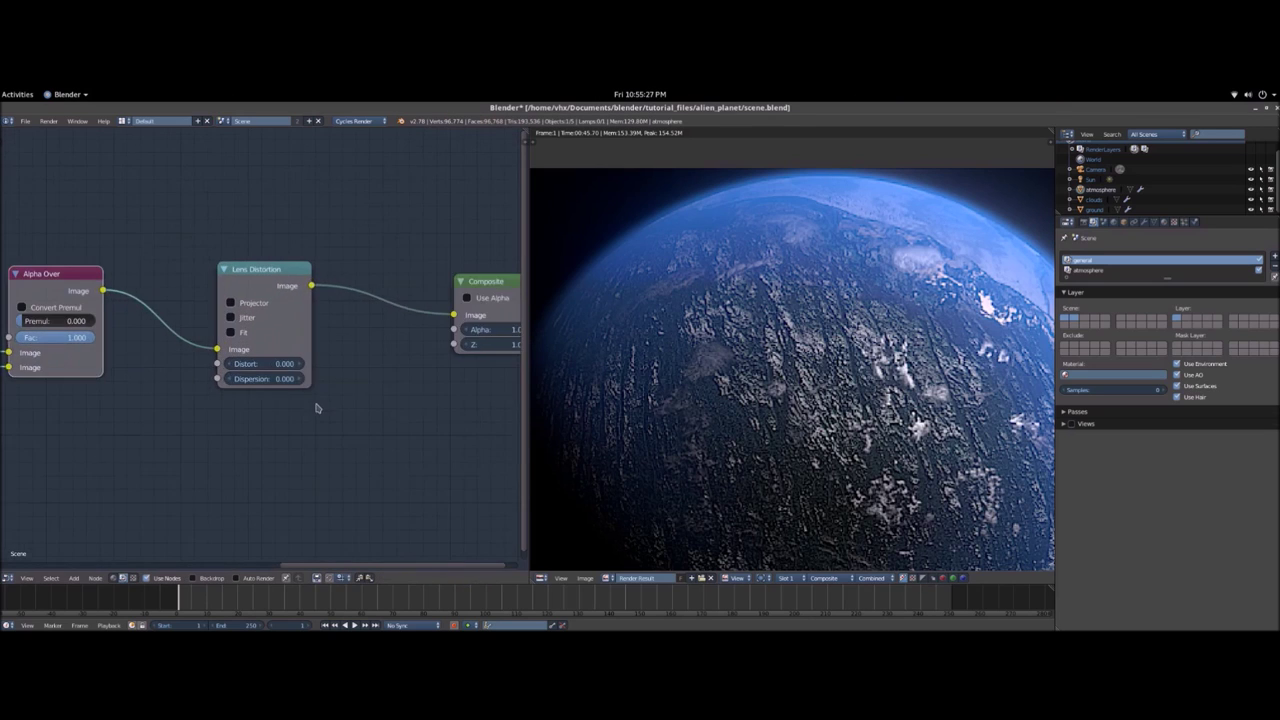
click(275, 379)
text(0.02)
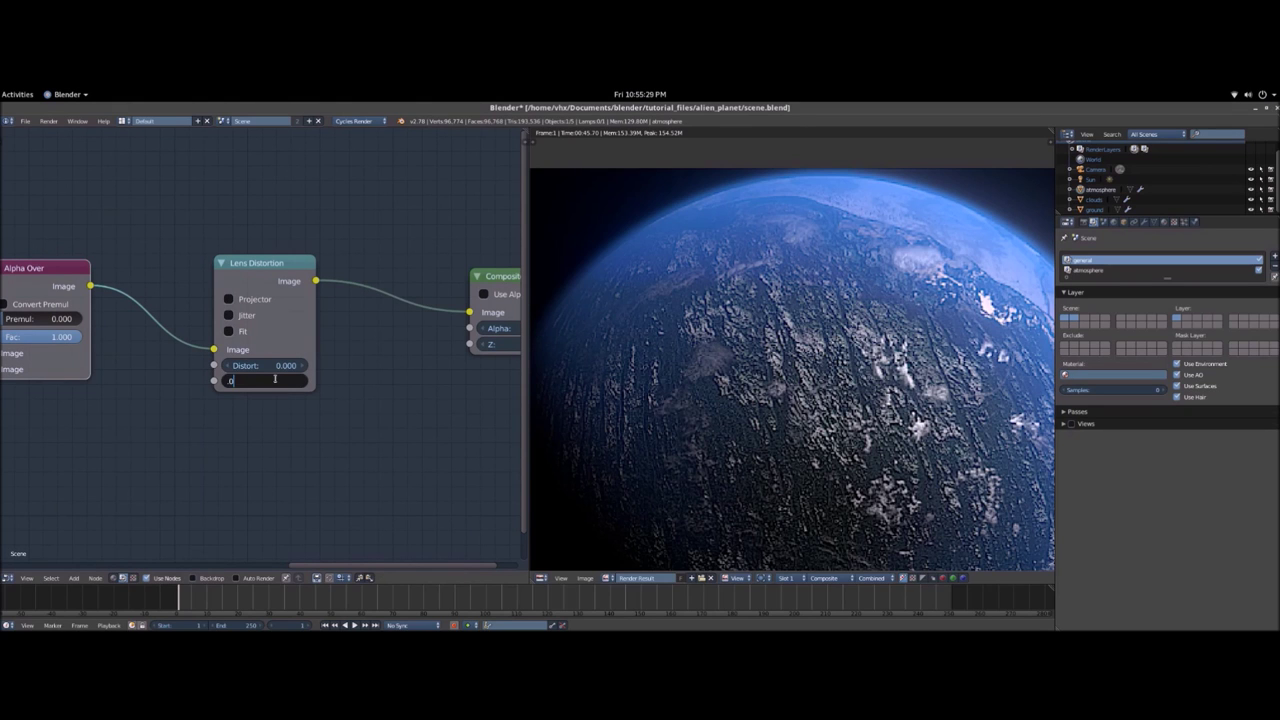
key(Return)
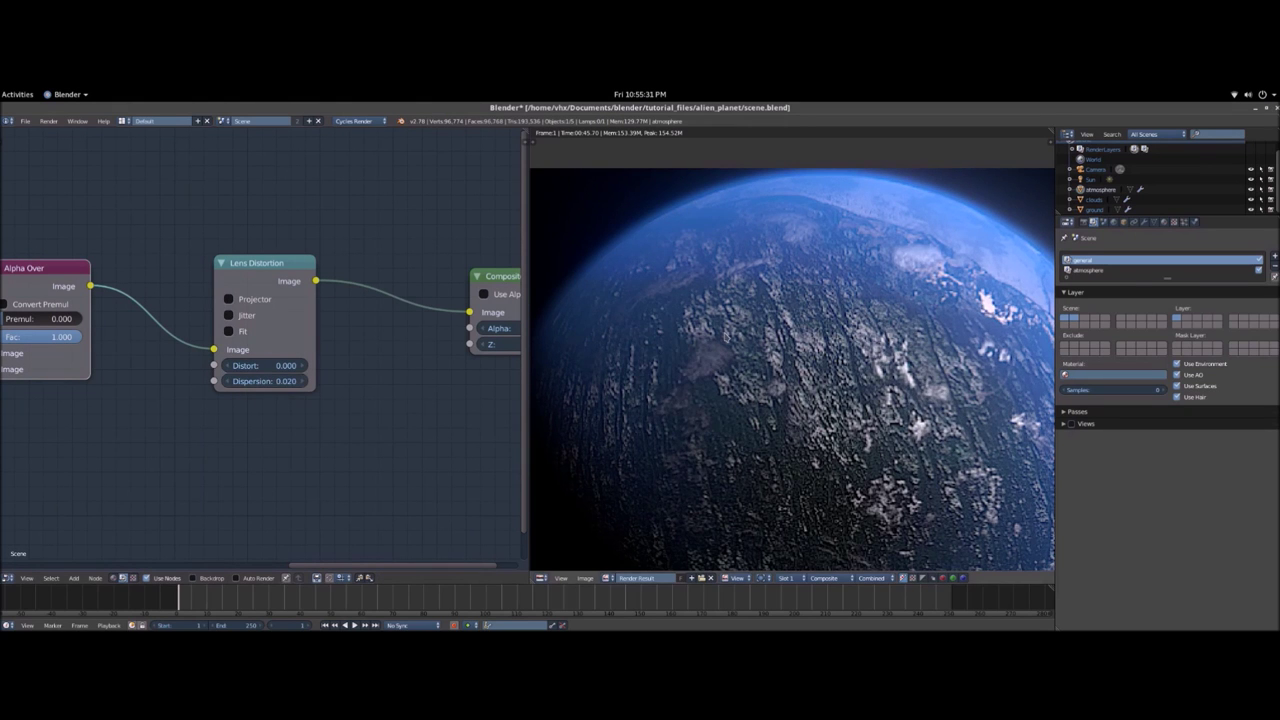
scroll(690, 292, up, 4)
scroll(760, 380, down, 3)
middle_drag(928, 441, 675, 221)
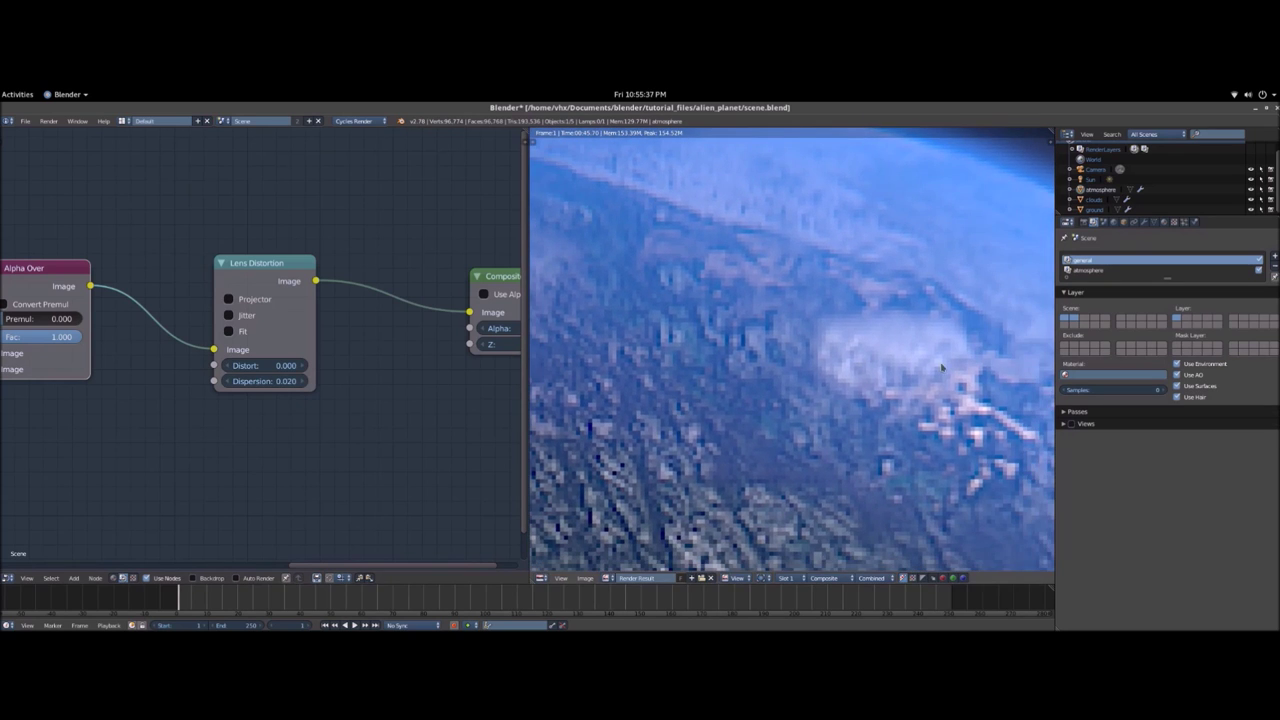
middle_drag(941, 368, 829, 291)
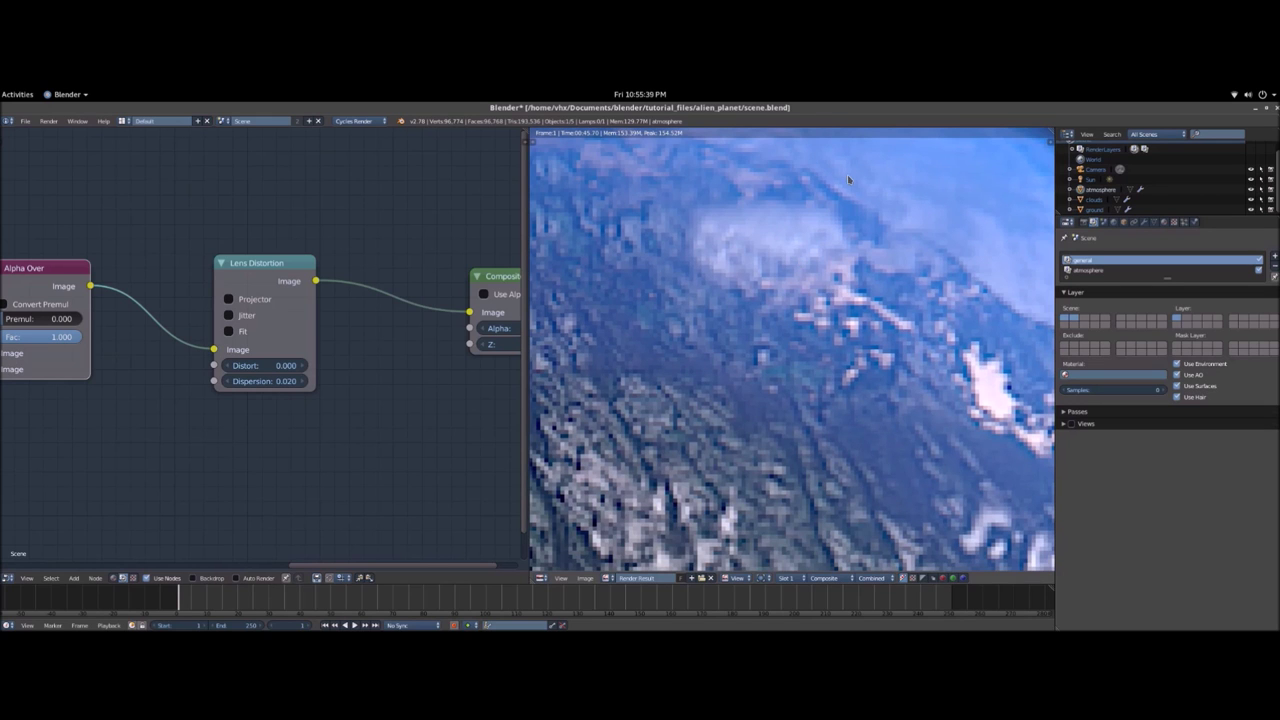
middle_drag(821, 136, 924, 343)
scroll(924, 343, down, 4)
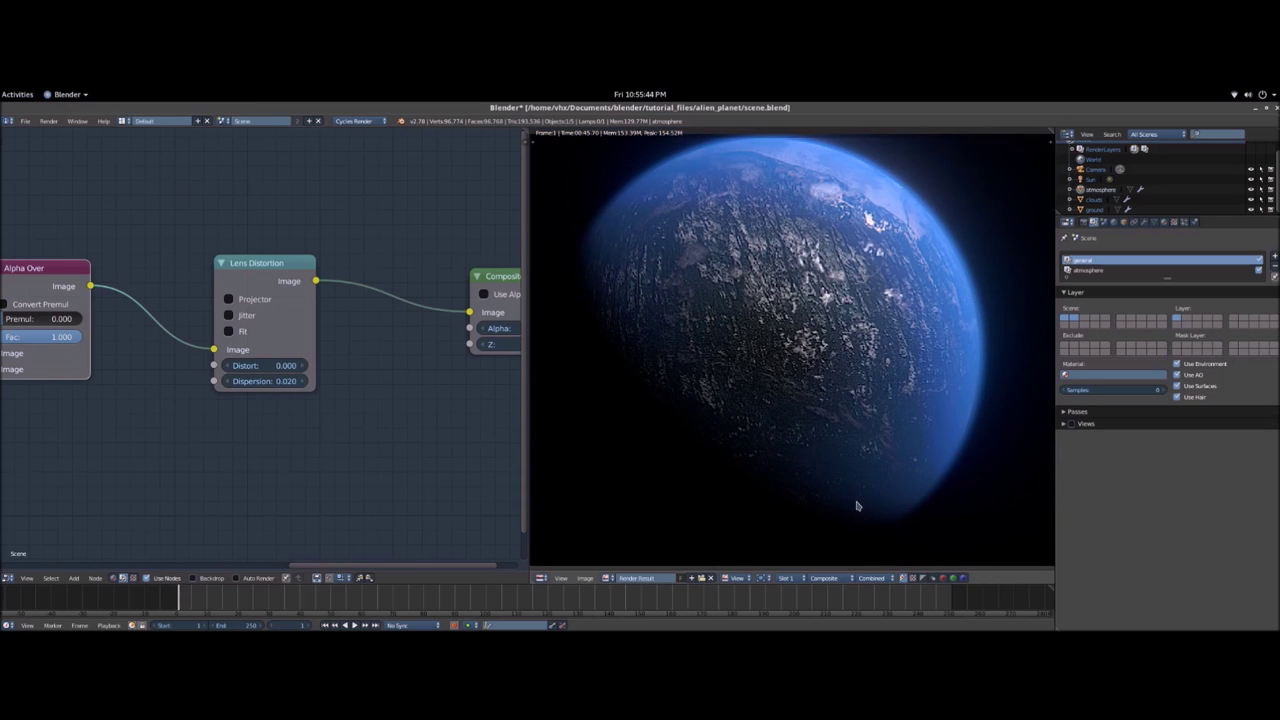
- Try a Dispersion of 1 on the Lens Distortion node and set it back to 0.02
click(288, 382)
text(1)
key(Return)
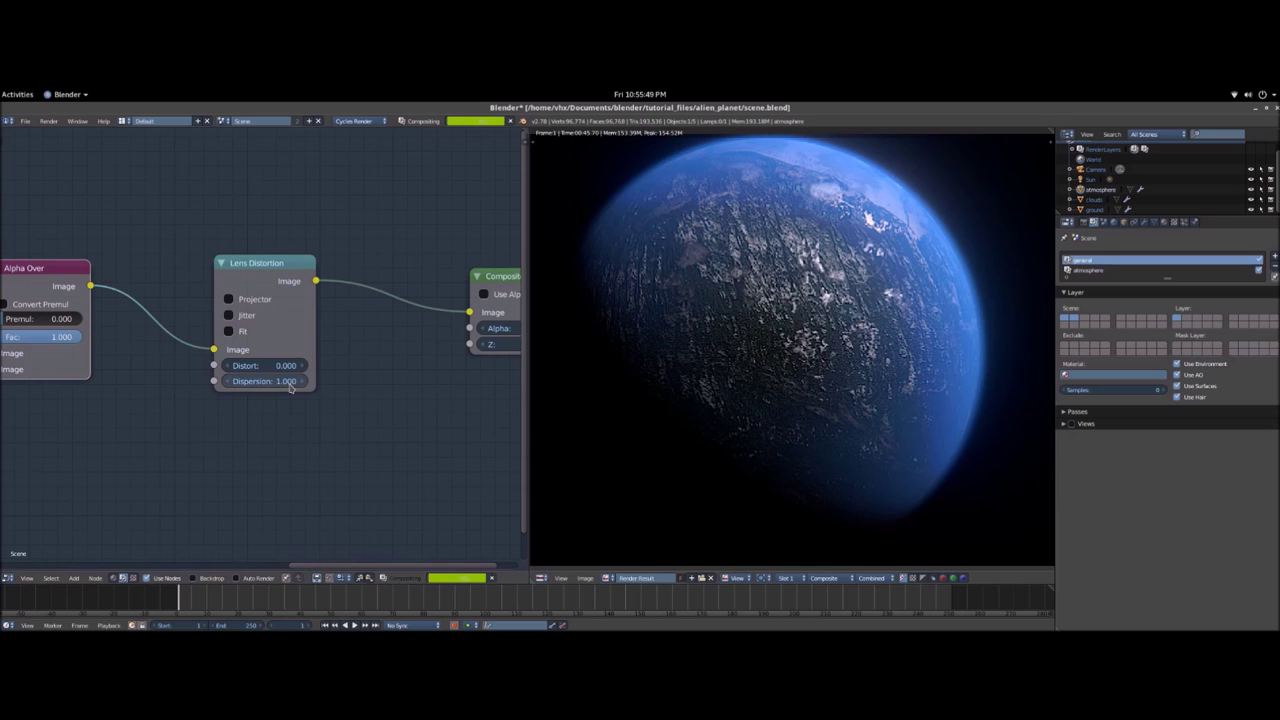
scroll(744, 399, down, 2)
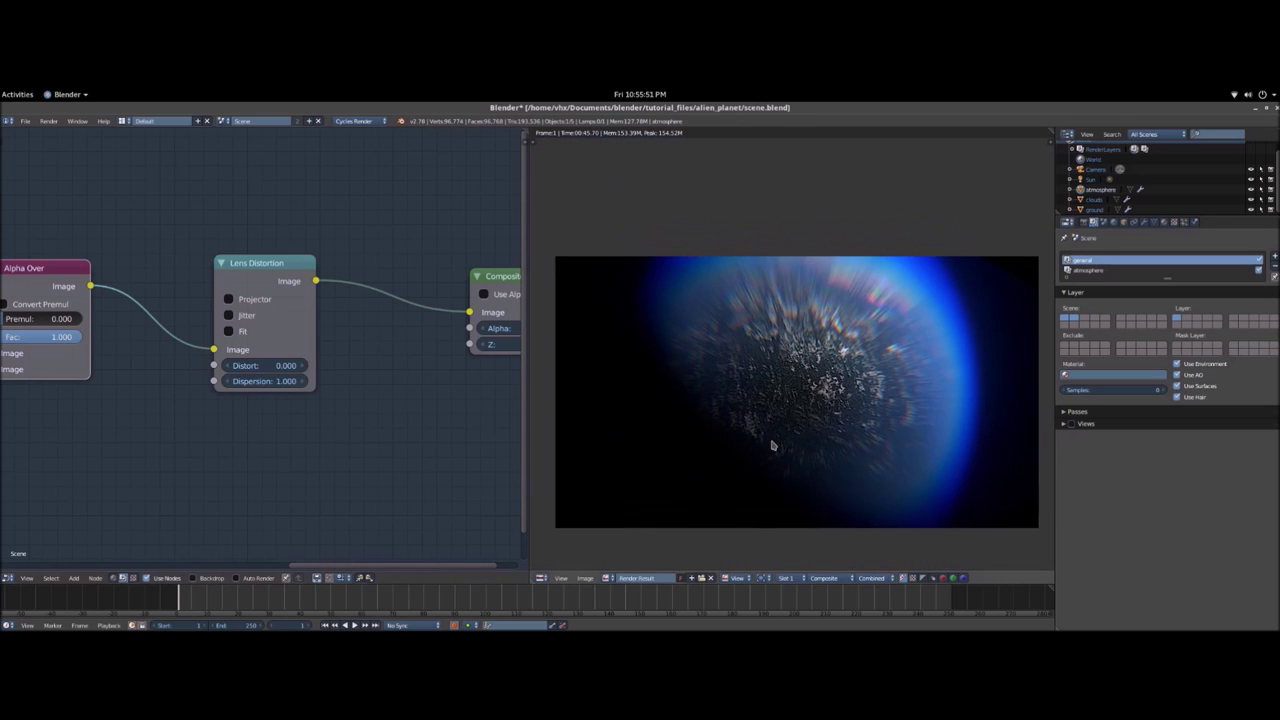
scroll(750, 420, up, 1)
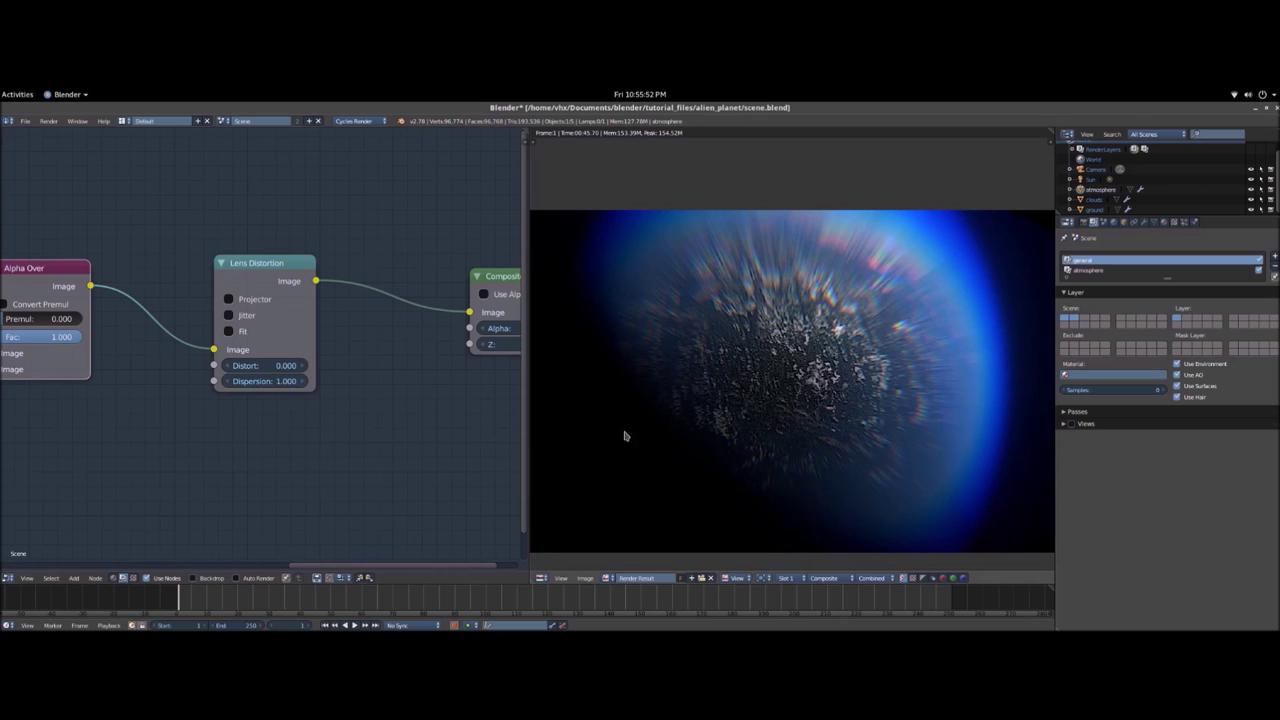
click(269, 381)
text(0.02)
key(Return)
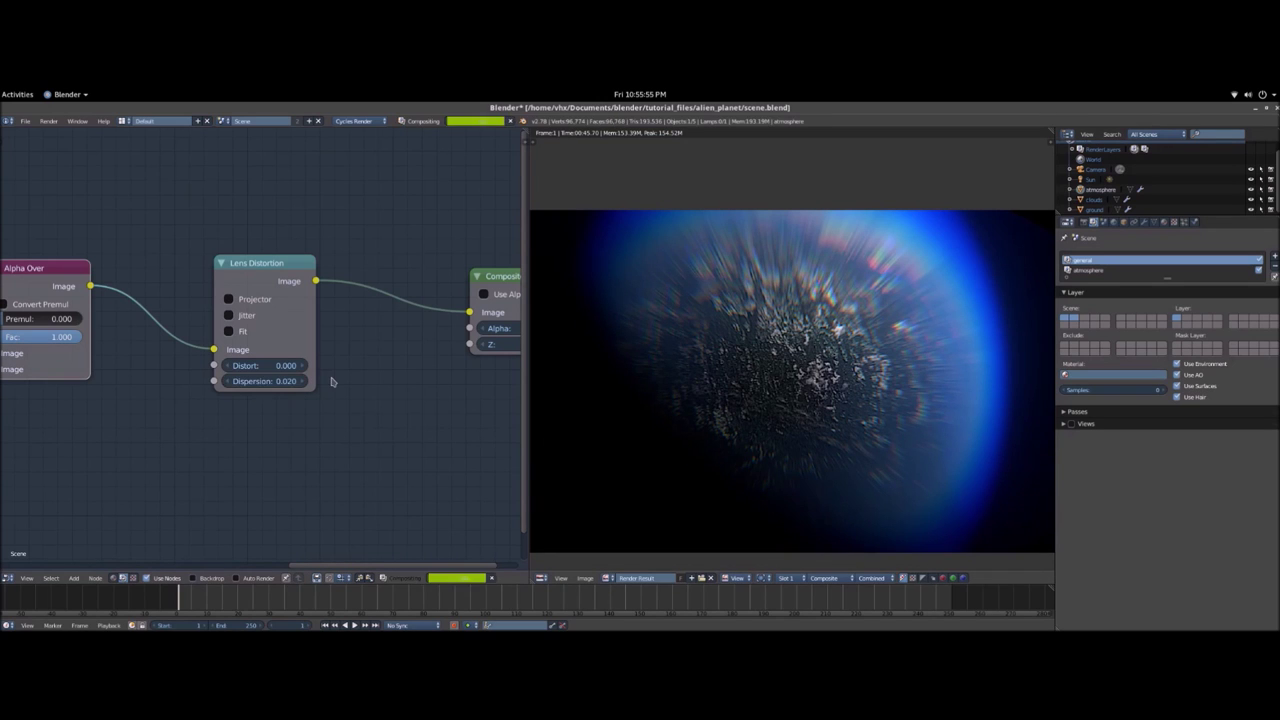
- Set the Lens Distortion node's Dispersion to 0.03 and save the file
scroll(340, 390, up, 2)
scroll(330, 391, up, 1)
click(329, 399)
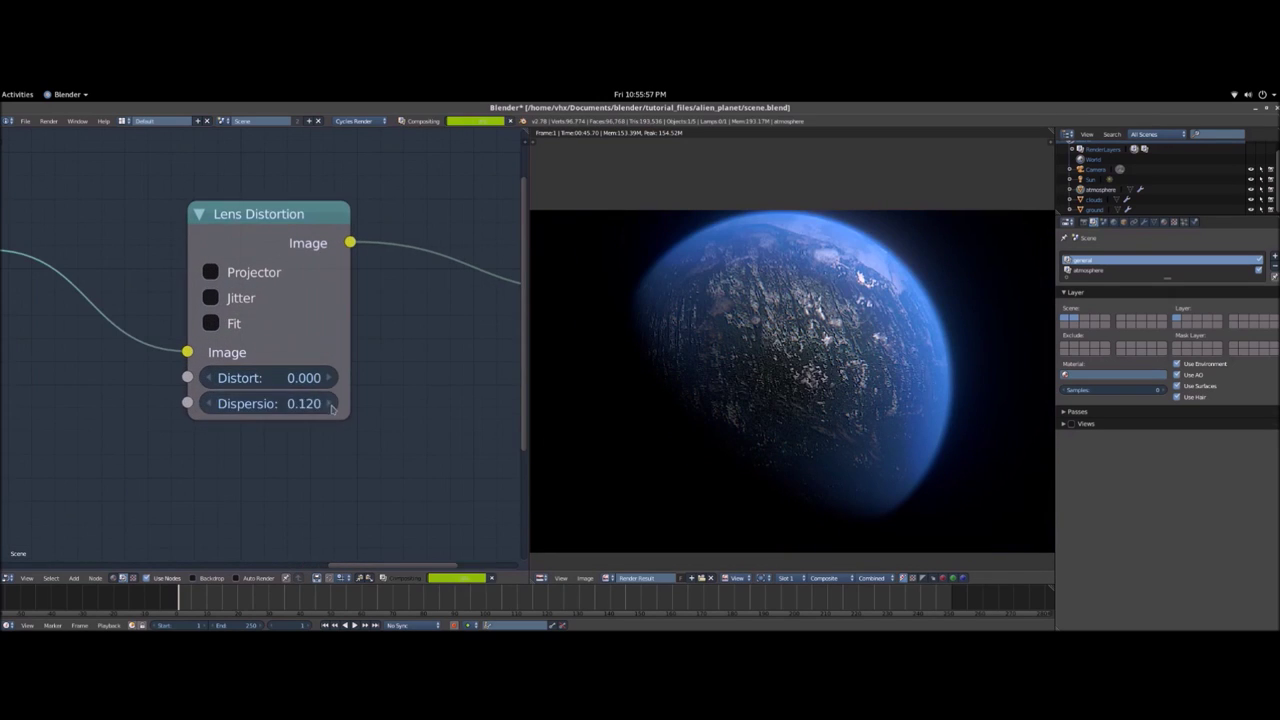
click(298, 398)
text(0)
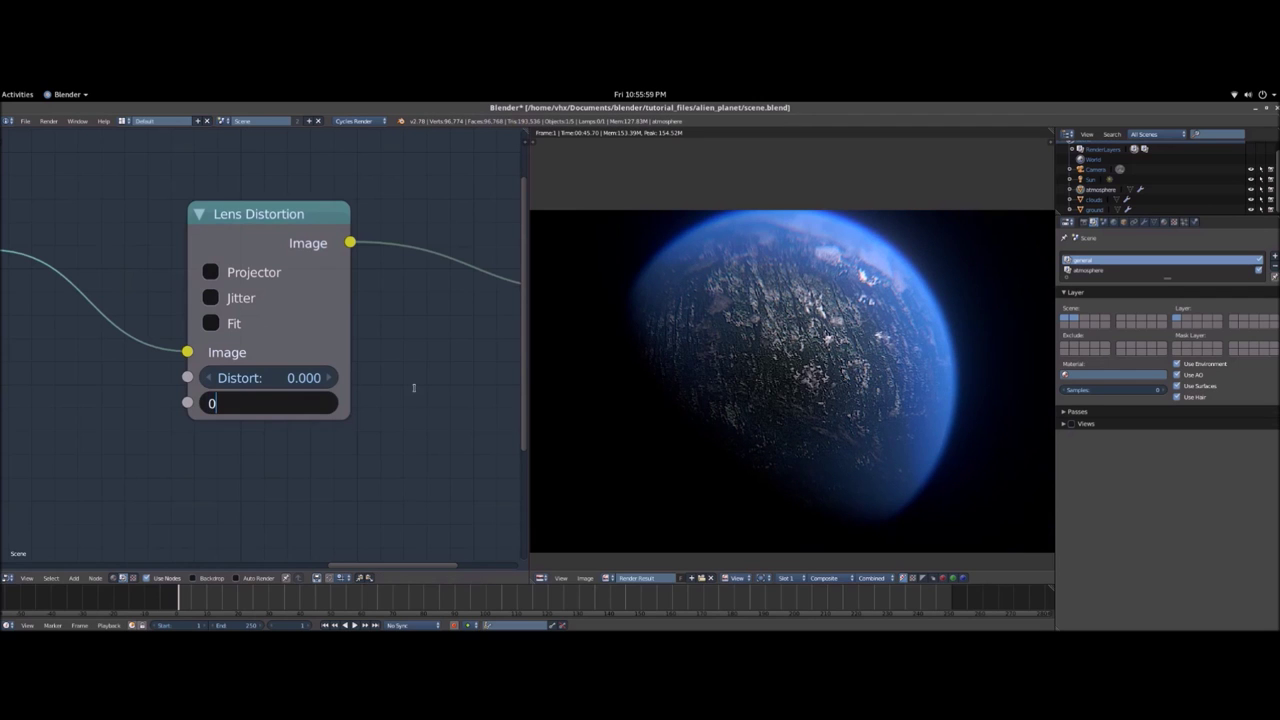
text(.03)
key(Return)
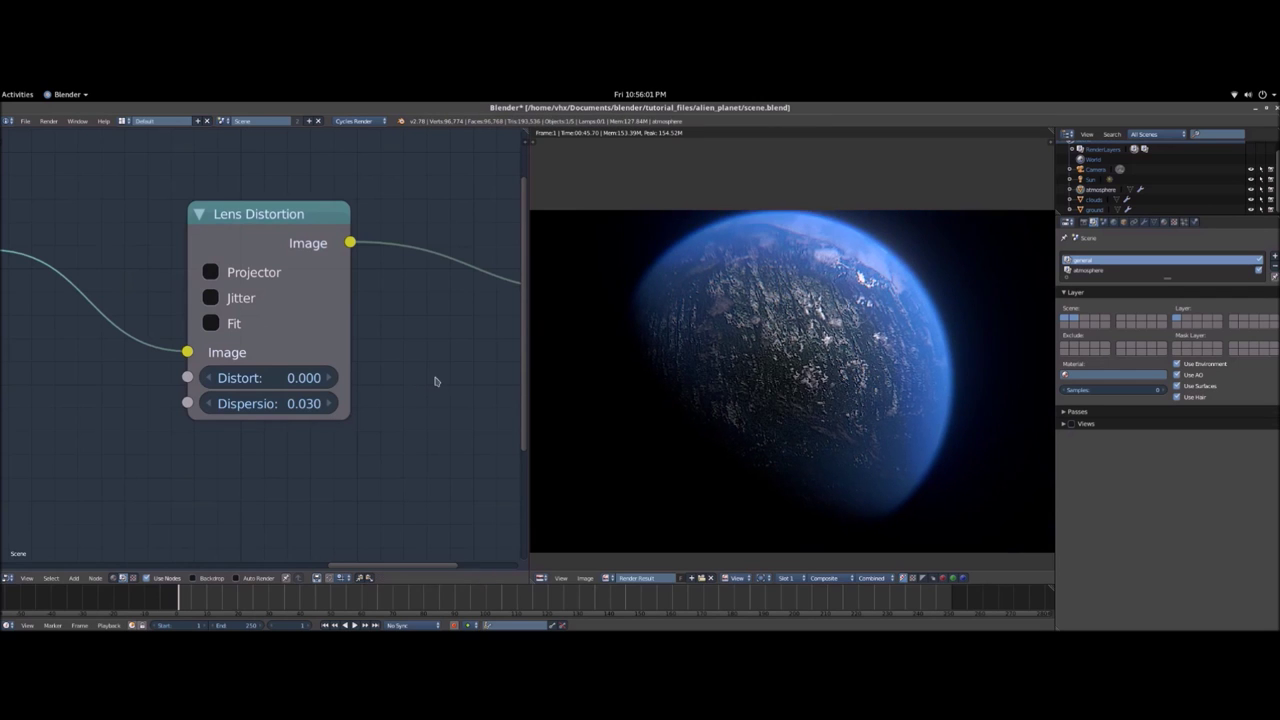
scroll(714, 410, up, 3)
key(ctrl+s)
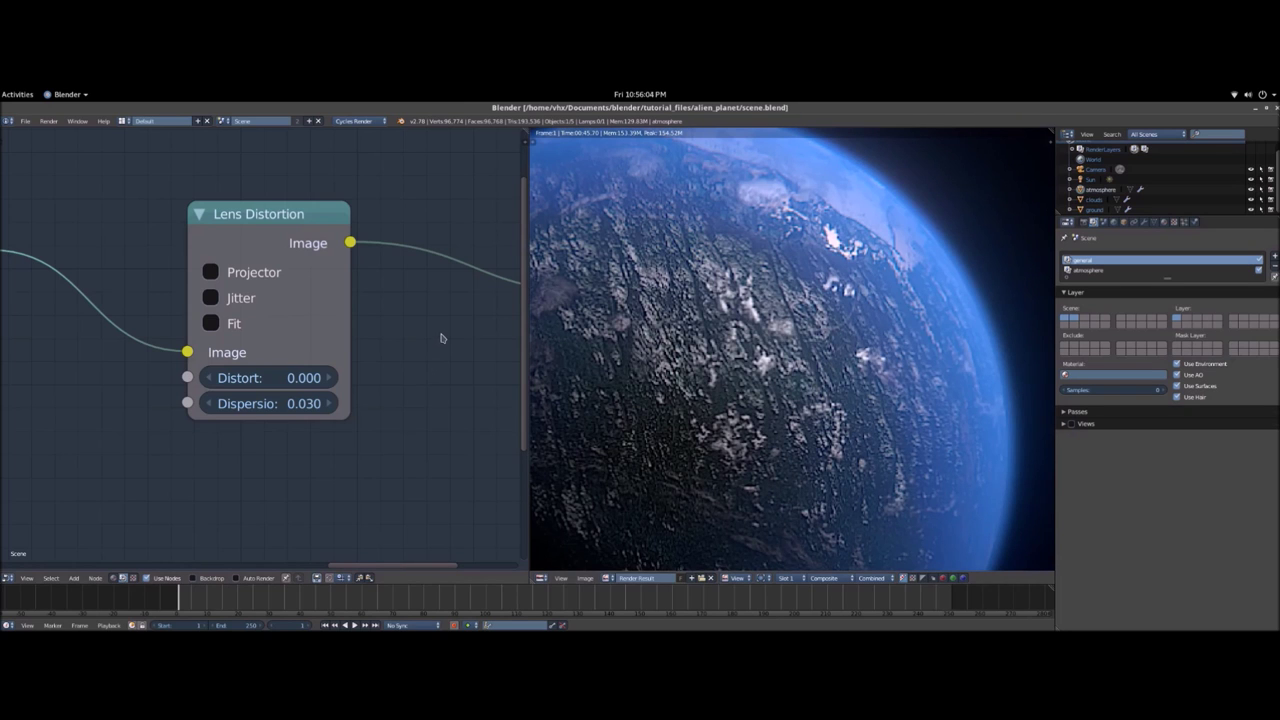
- Enable Fit on the Lens Distortion node
scroll(866, 376, down, 3)
scroll(864, 380, up, 10)
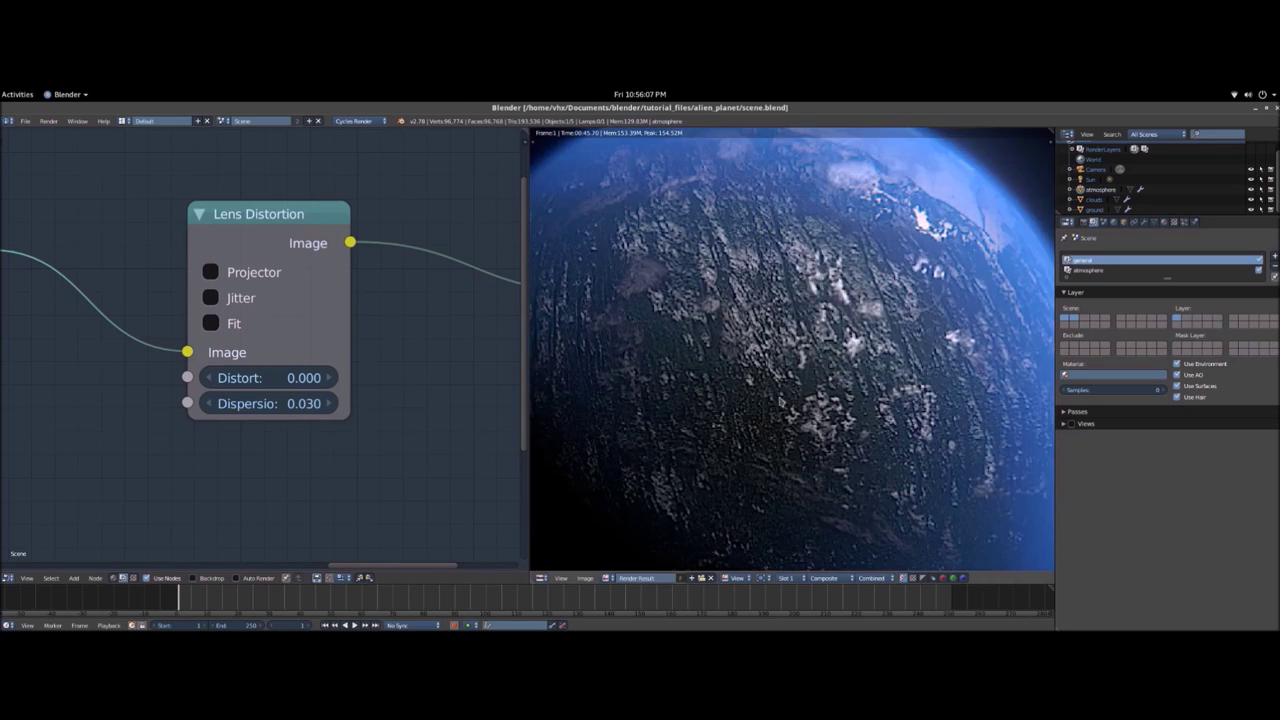
scroll(781, 400, down, 8)
click(236, 326)
scroll(584, 388, up, 5)
scroll(610, 390, down, 6)
middle_drag(358, 323, 154, 316)
scroll(154, 316, down, 4)
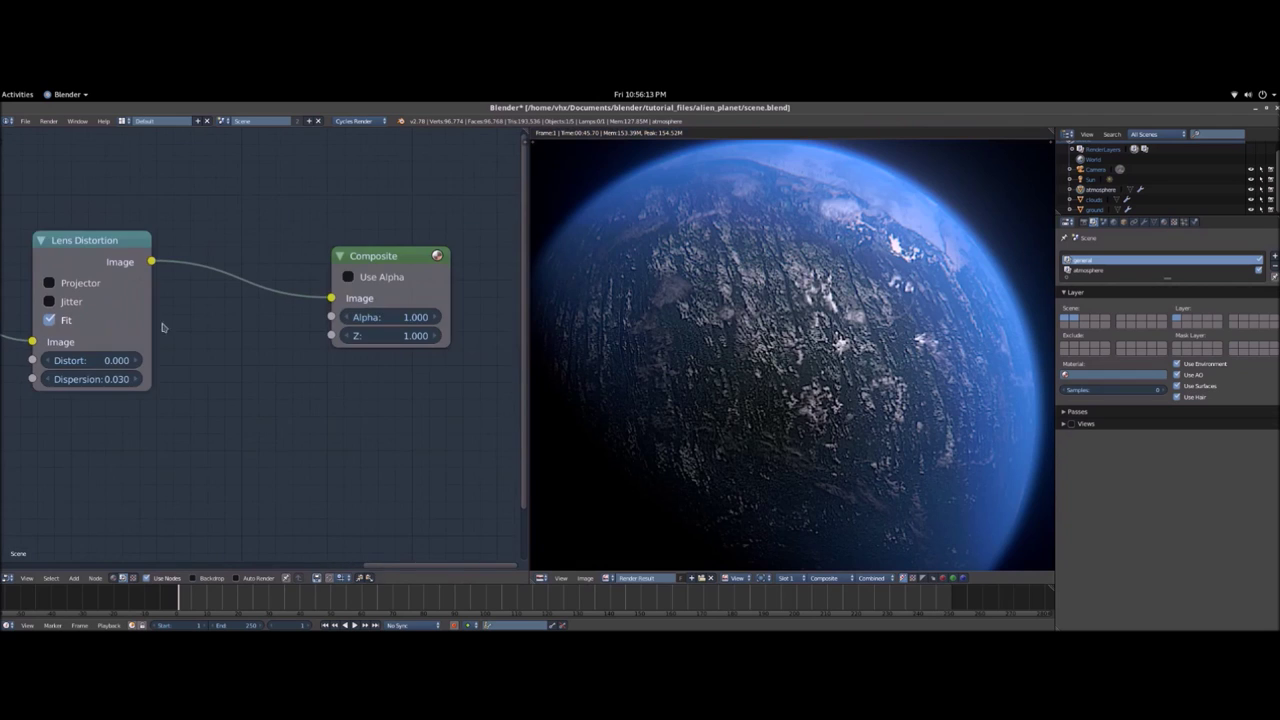
- Make room before the Composite node and insert a Transform node between Lens Distortion and Composite
middle_drag(374, 258, 250, 297)
drag(250, 297, 390, 300)
middle_drag(350, 323, 388, 306)
middle_drag(288, 340, 378, 370)
scroll(294, 357, down, 1)
key(shift+a)
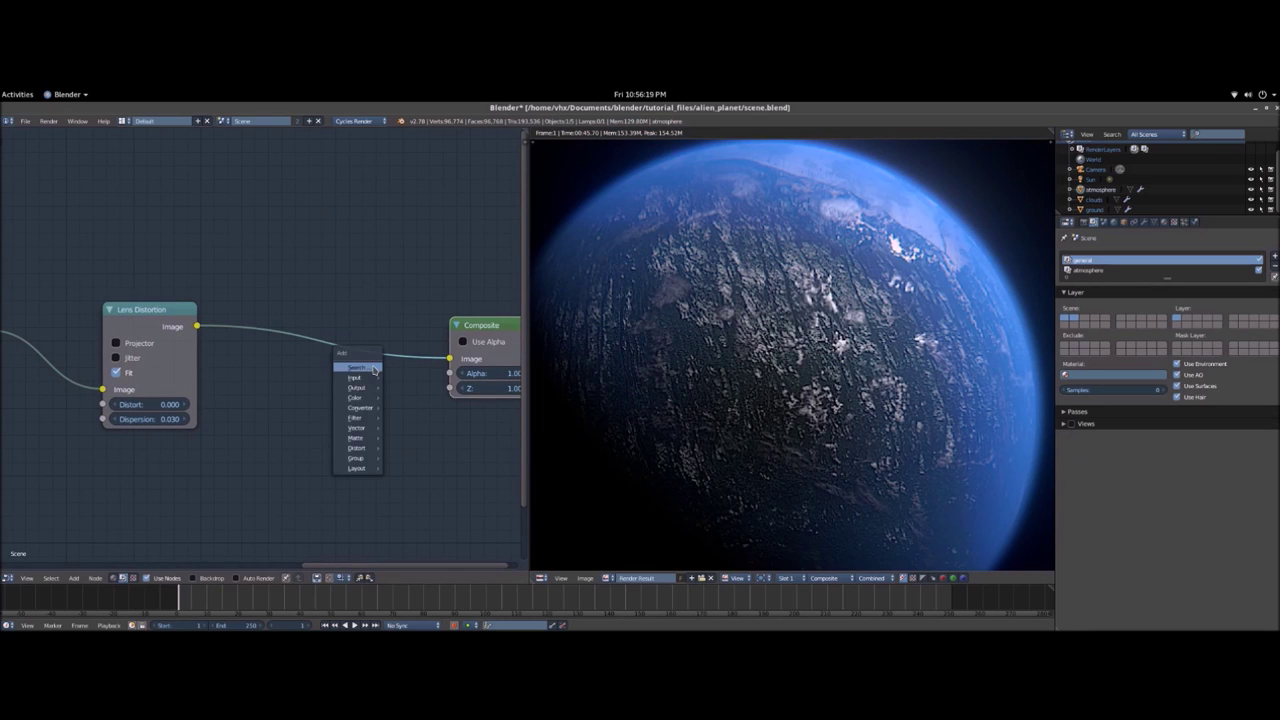
click(375, 366)
text(transform)
key(Return)
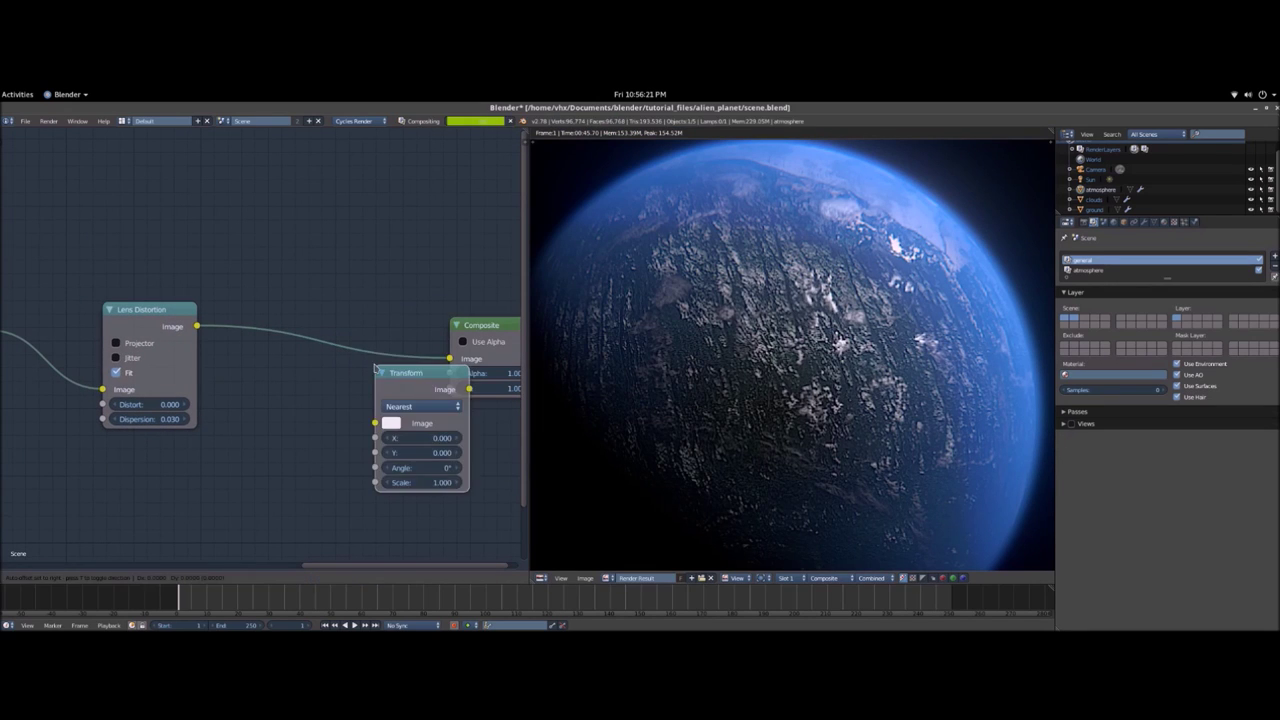
click(284, 300)
- Duplicate the Transform node and place the copy in the link between it and Composite
key(shift+d)
click(371, 305)
middle_drag(441, 367, 402, 360)
- Set the first Transform node's Scale to 10 and the second one's to 0.09
click(262, 406)
text(10)
key(Return)
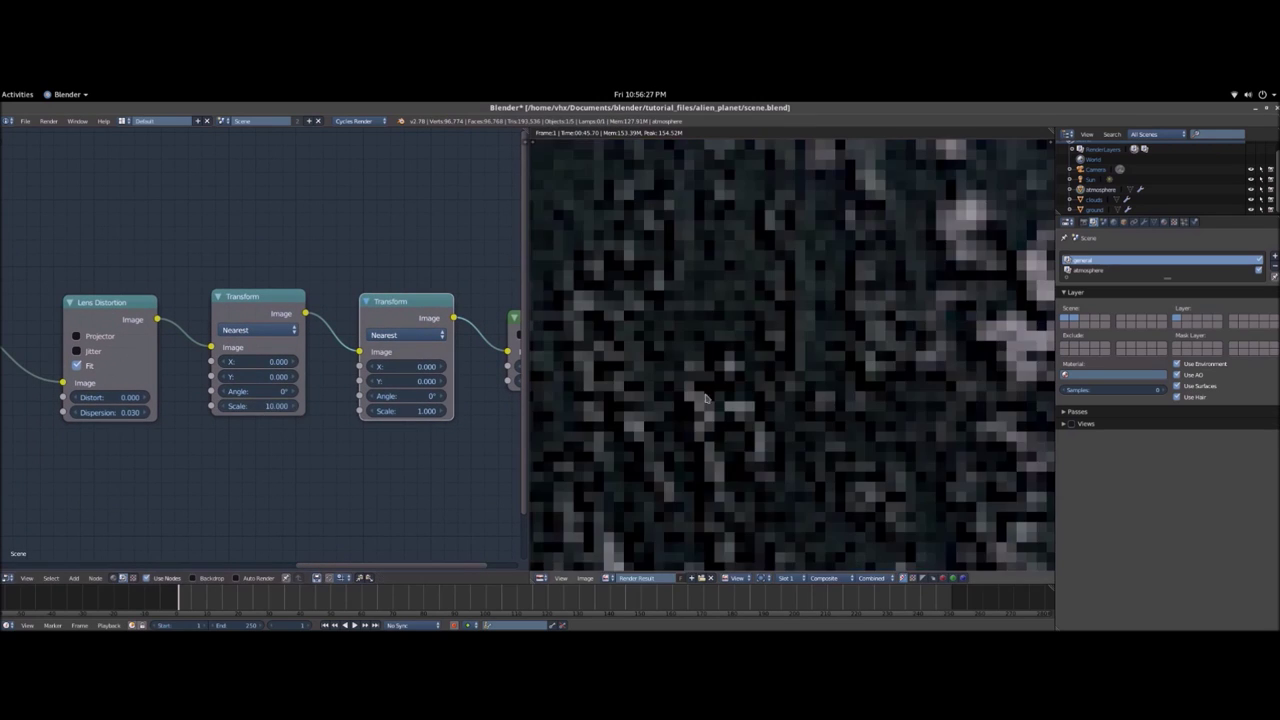
click(426, 412)
text(.09)
key(Return)
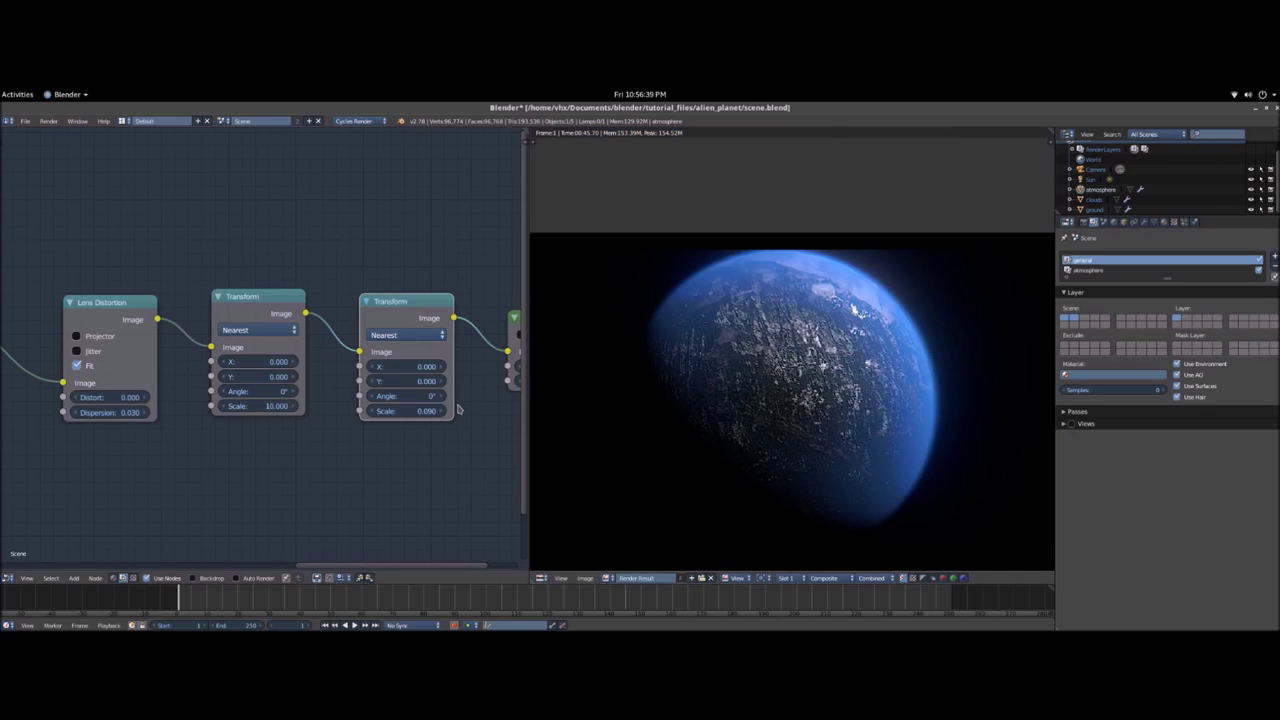
- Set the second Transform node's Scale to 0.1
scroll(701, 435, up, 2)
scroll(674, 434, down, 1)
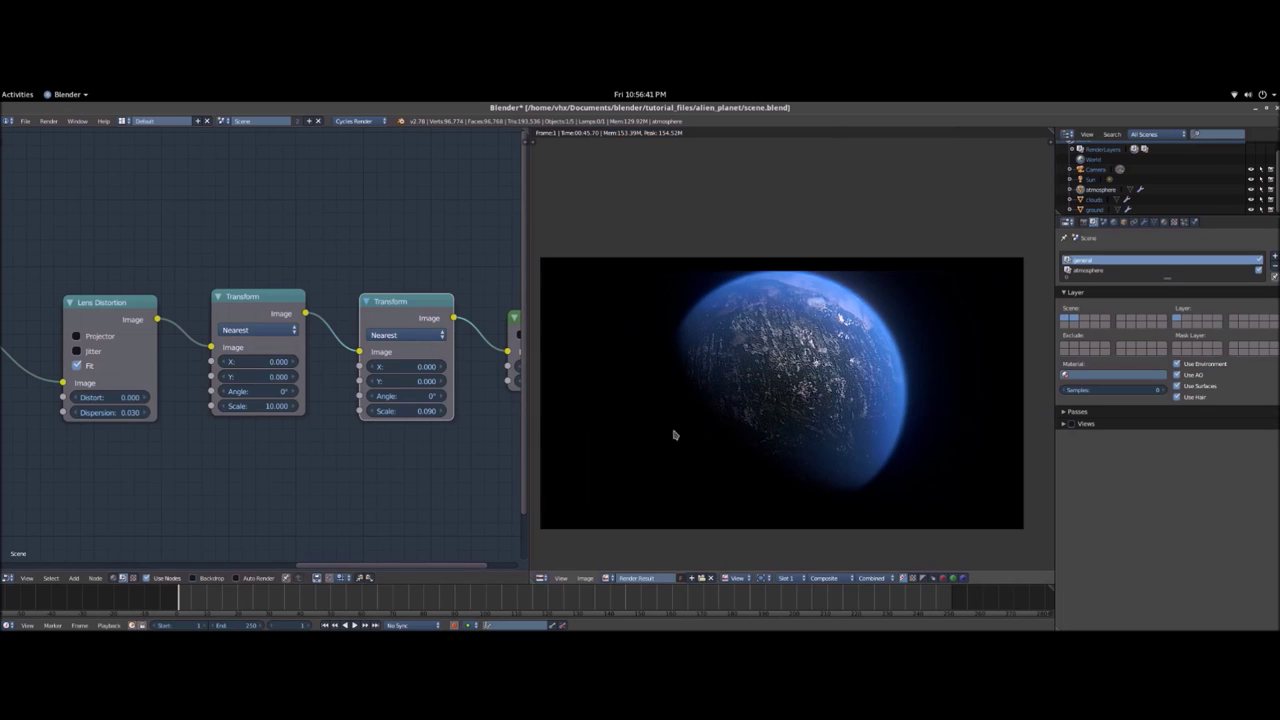
click(431, 412)
text(0.1)
key(Return)
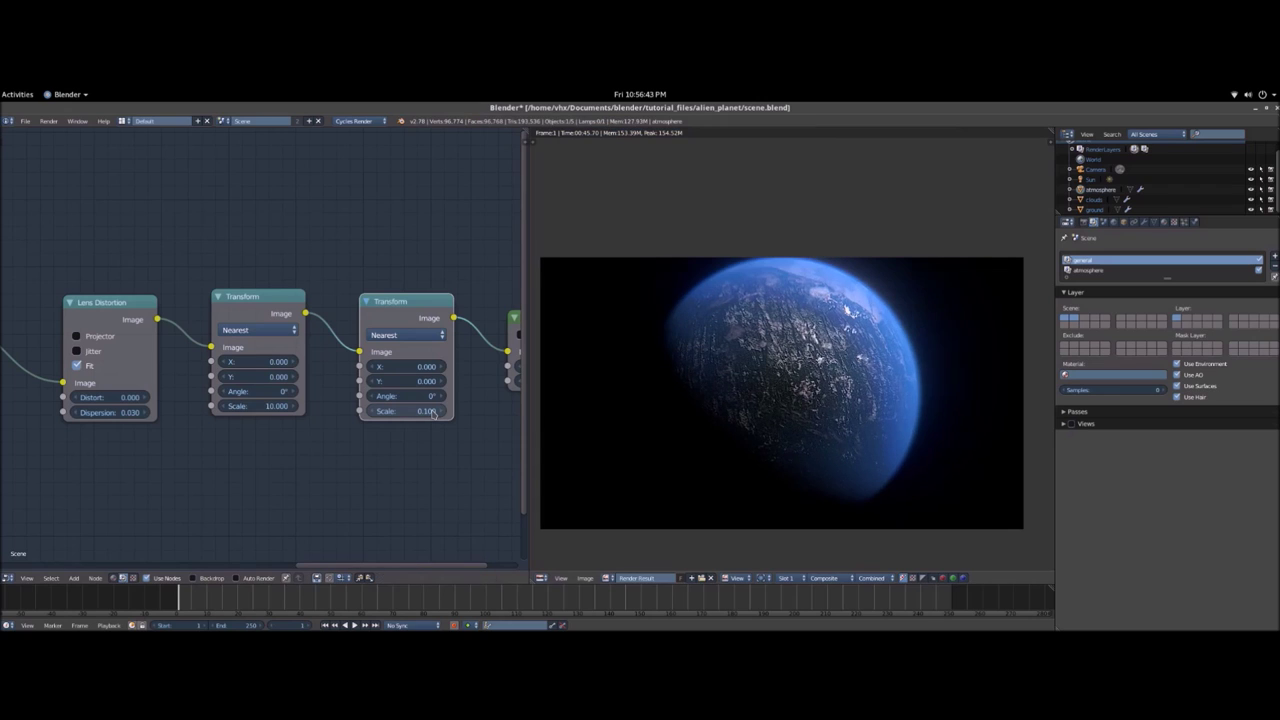
- Change the second Transform node's Scale back to 0.09
click(433, 414)
text(0)
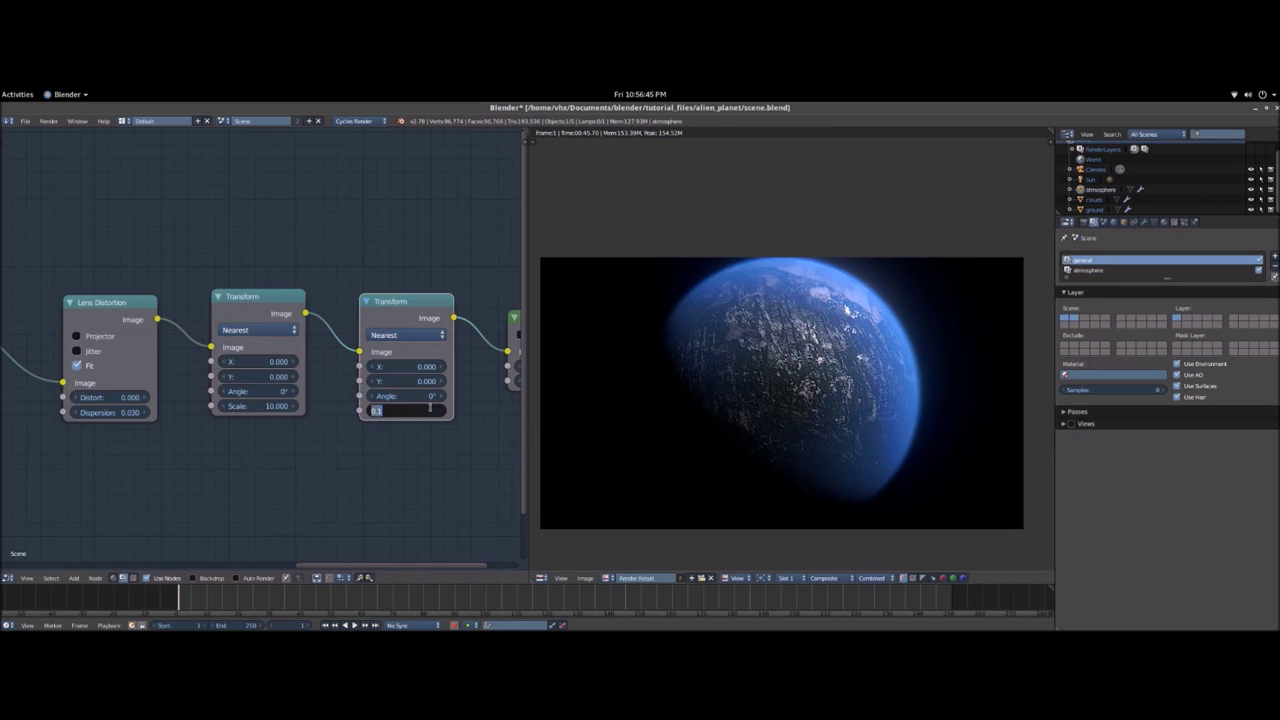
text(.09)
key(Return)
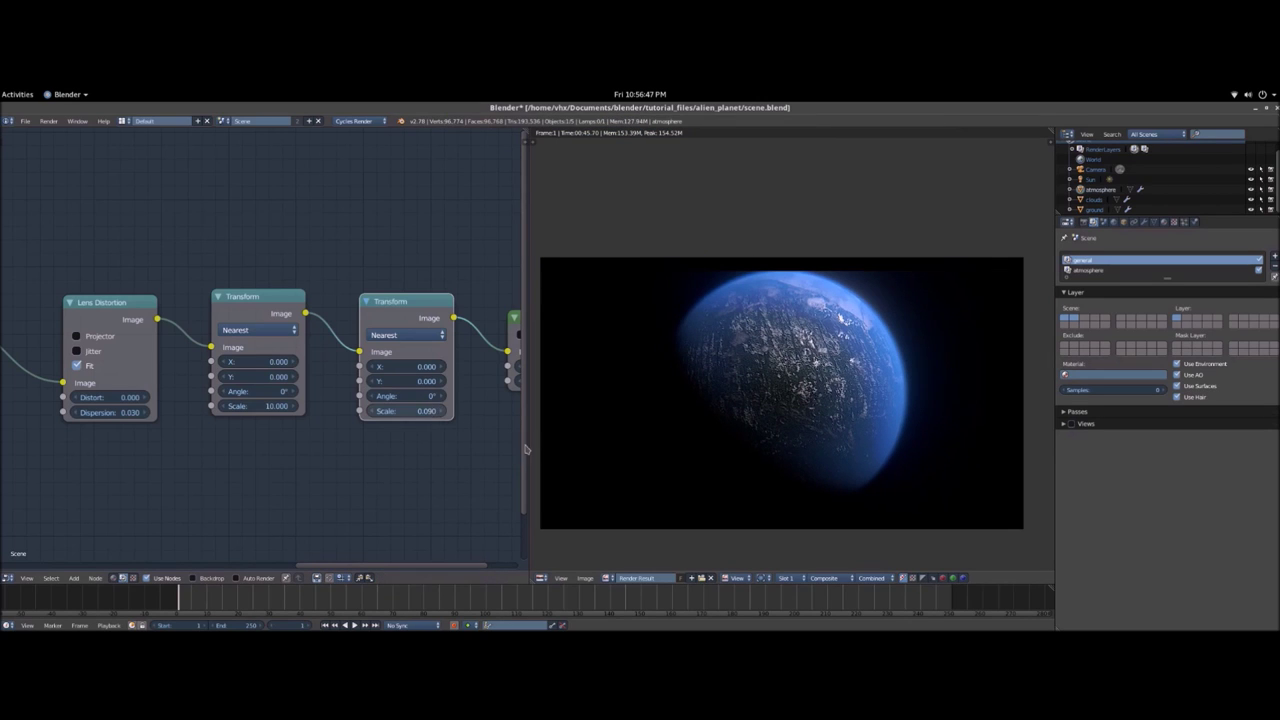
- Try a Scale of 0.099 on the second Transform node and check the framing of the render
click(418, 411)
text(.099)
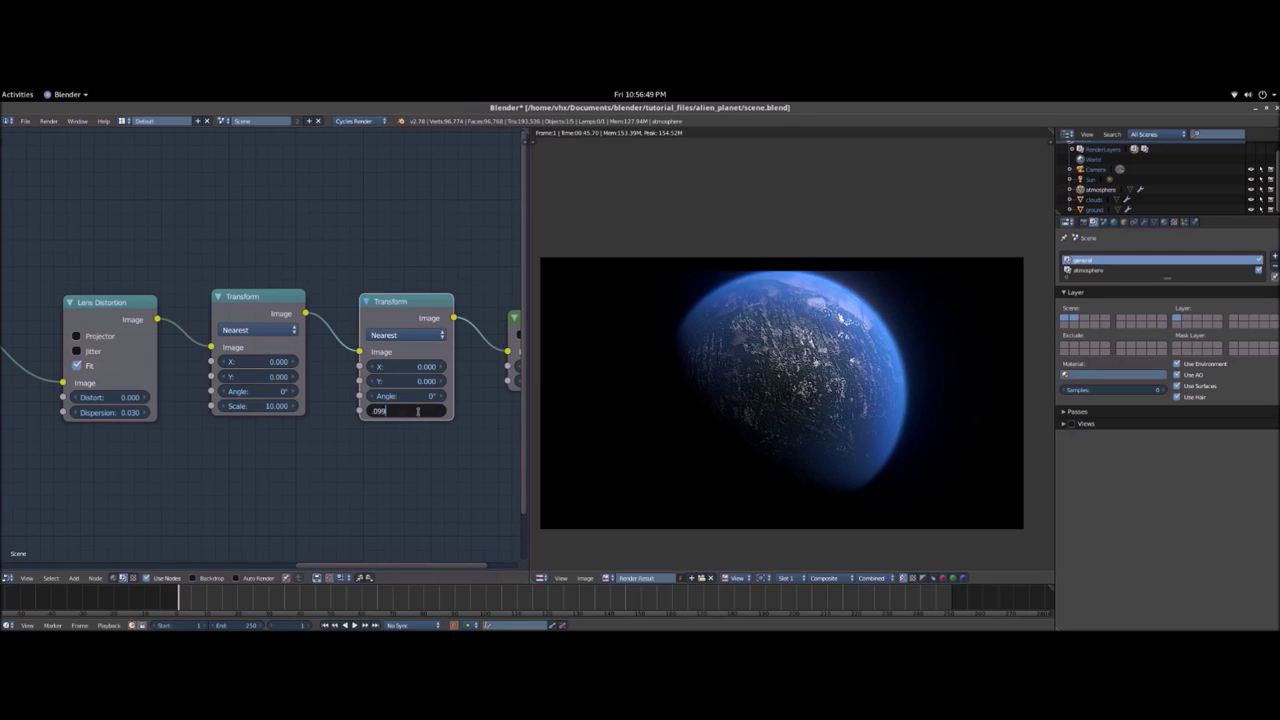
key(Return)
scroll(716, 383, up, 1)
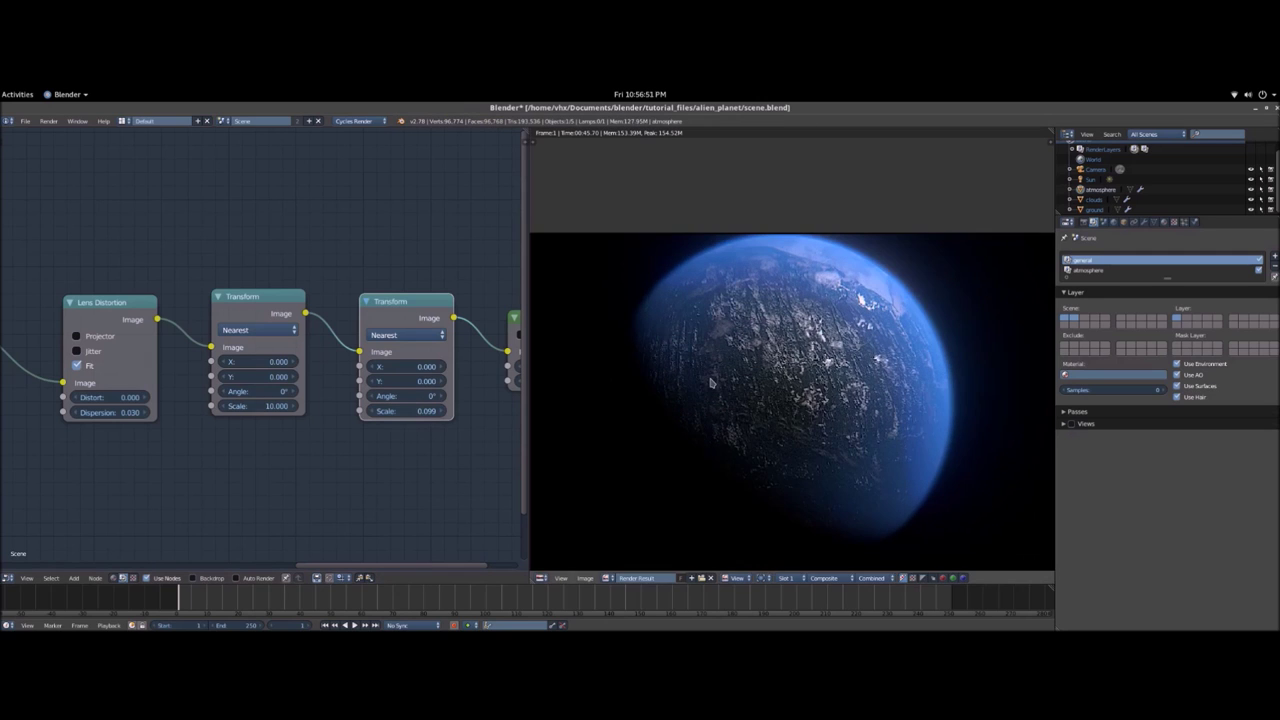
middle_drag(716, 383, 716, 335)
- Restore the Scale of the Transform node feeding Composite to 0.1
double_click(430, 411)
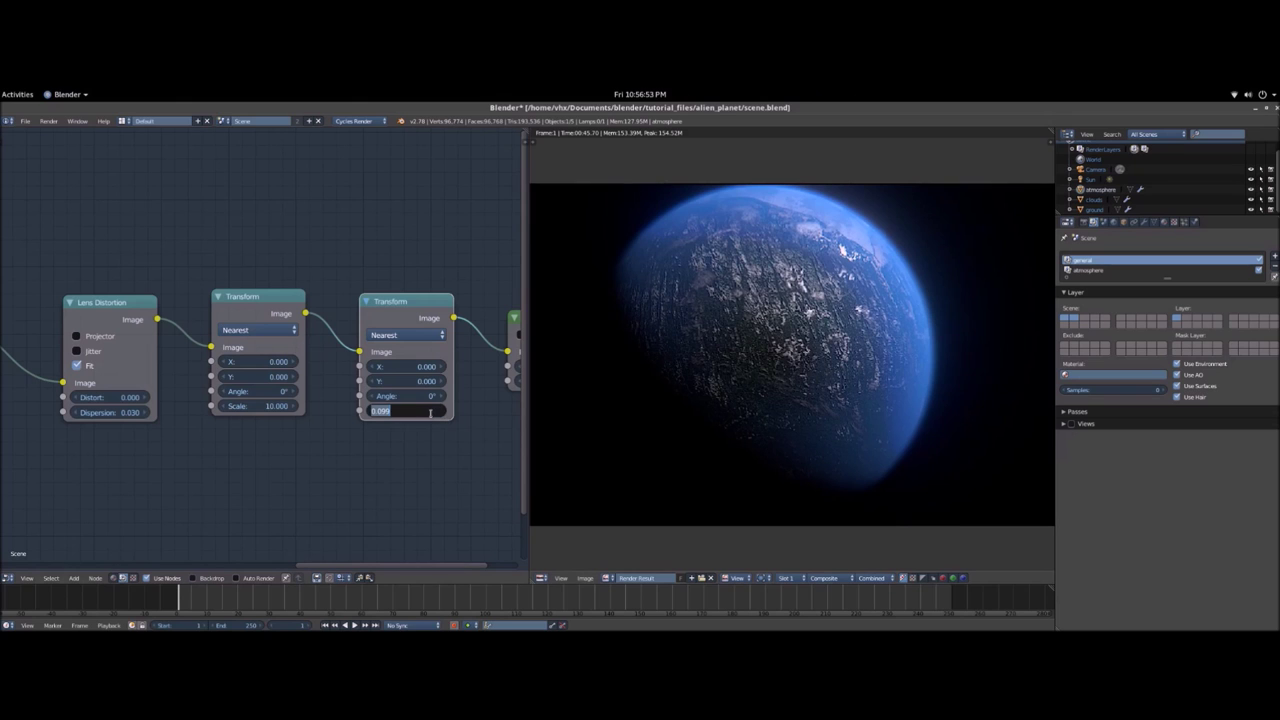
text(.1)
key(Return)
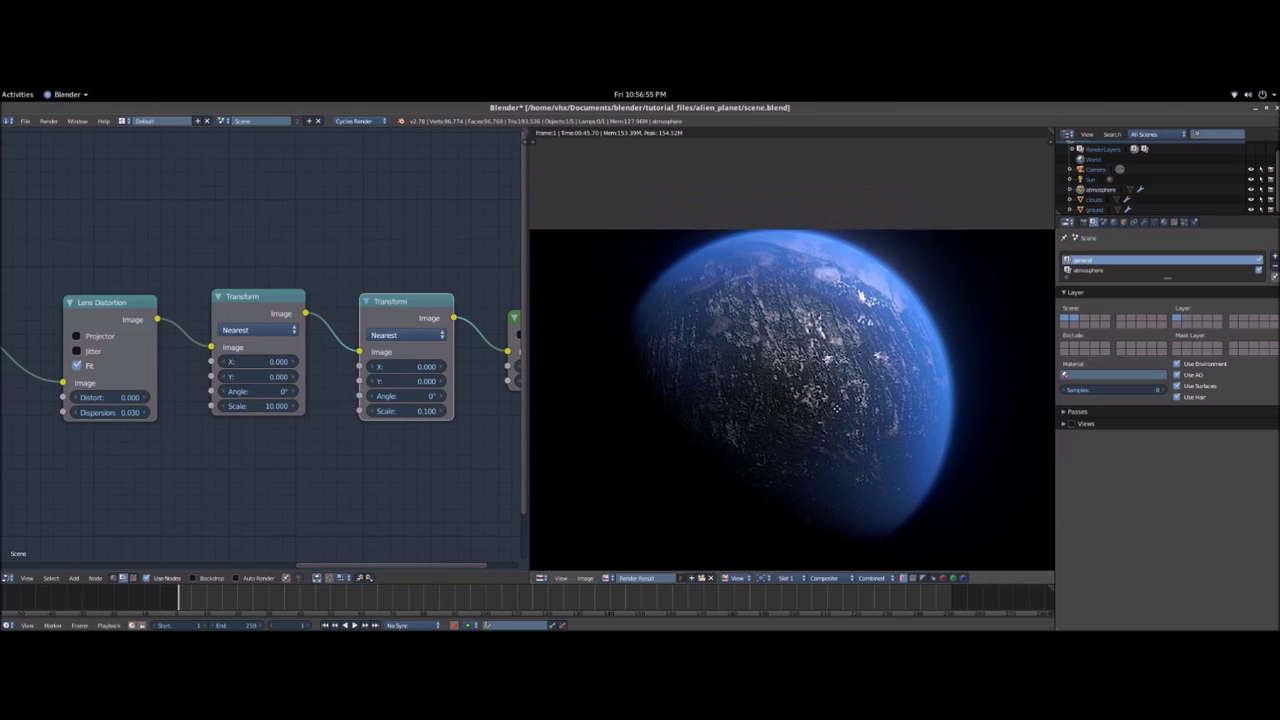
- Examine the composited planet up close and as a whole, checking the surface detail, clouds and atmosphere edge
scroll(857, 408, up, 4)
scroll(857, 408, down, 4)
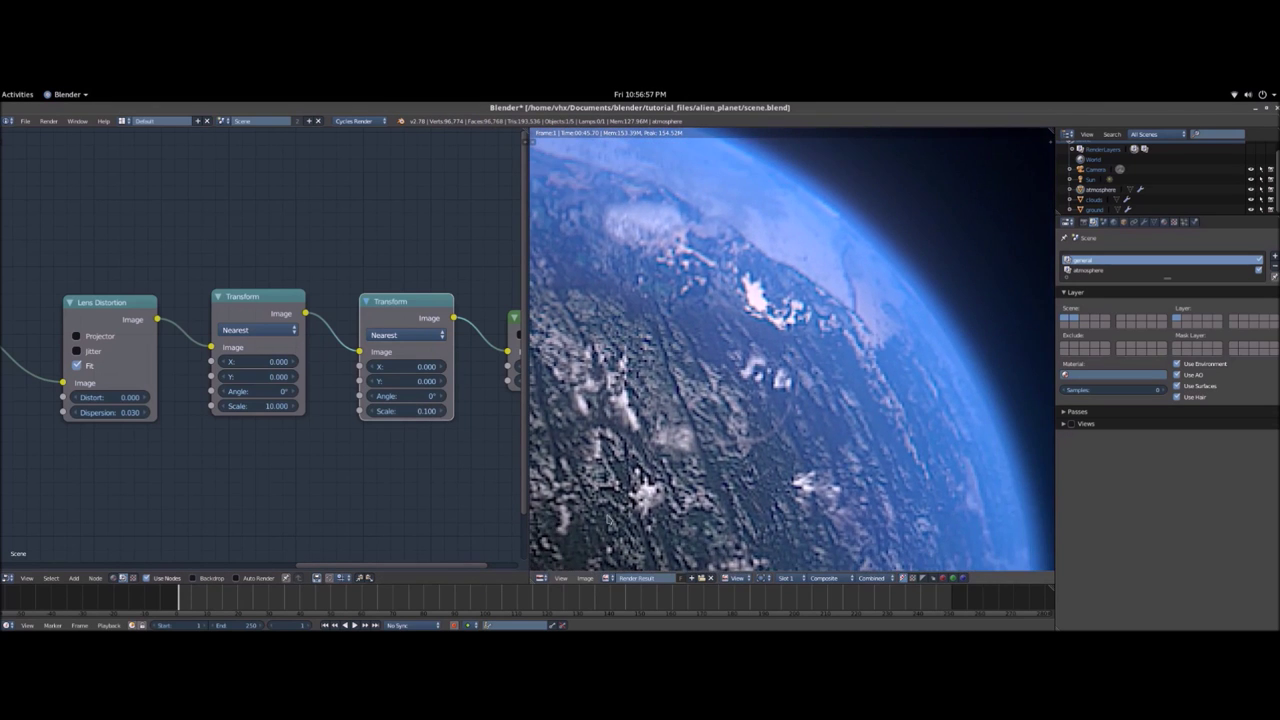
middle_drag(401, 439, 271, 458)
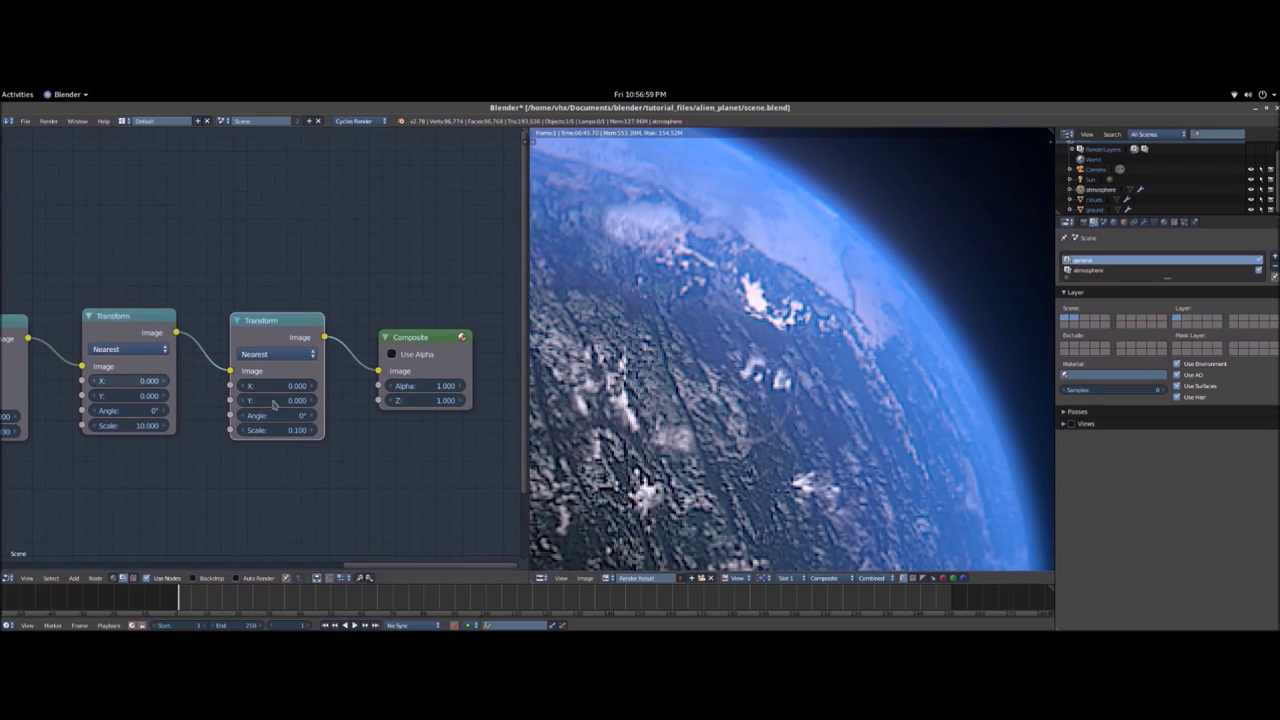
scroll(762, 413, down, 5)
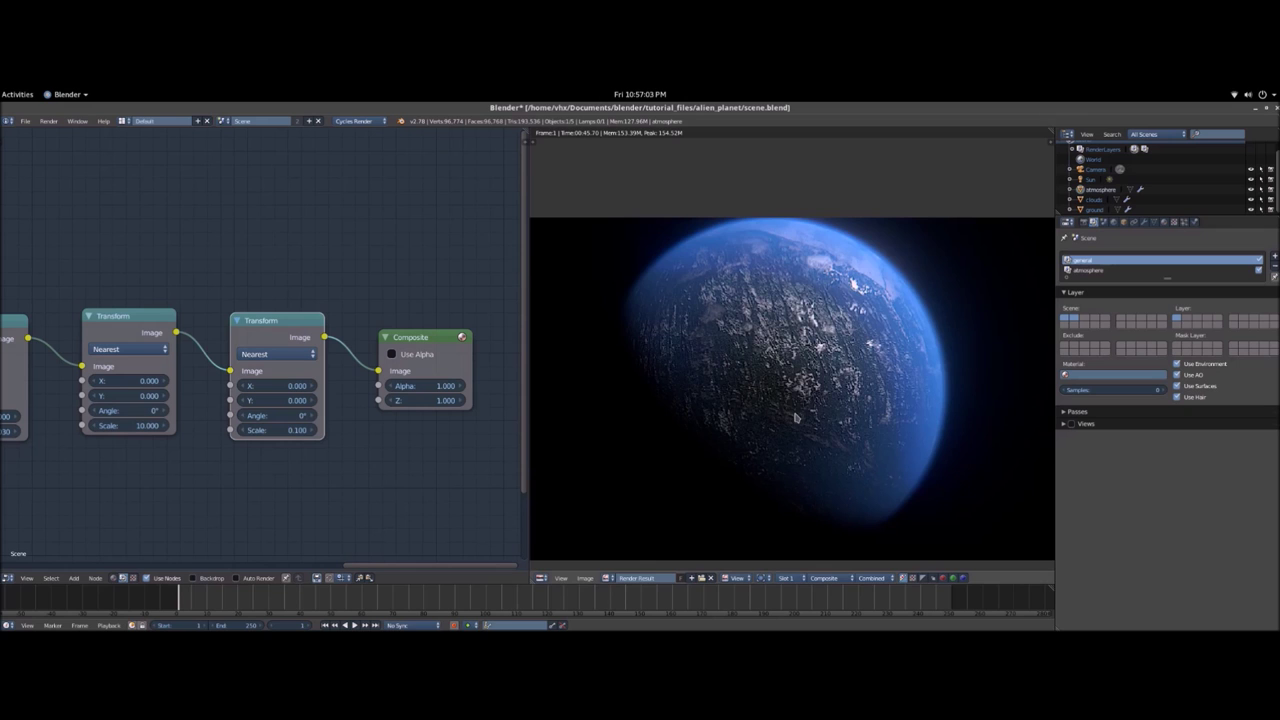
scroll(808, 414, up, 5)
middle_drag(808, 414, 468, 467)
scroll(576, 408, up, 3)
scroll(577, 408, down, 5)
middle_drag(845, 397, 839, 437)
scroll(842, 402, up, 3)
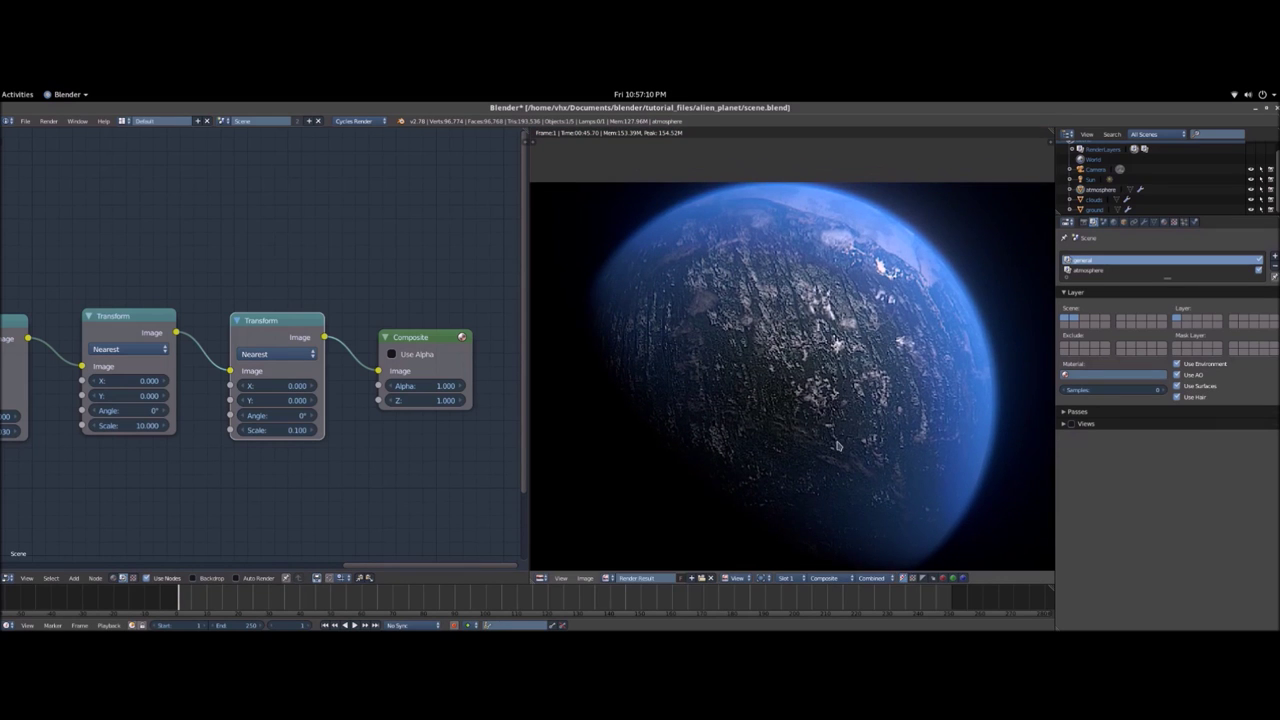
scroll(838, 431, down, 1)
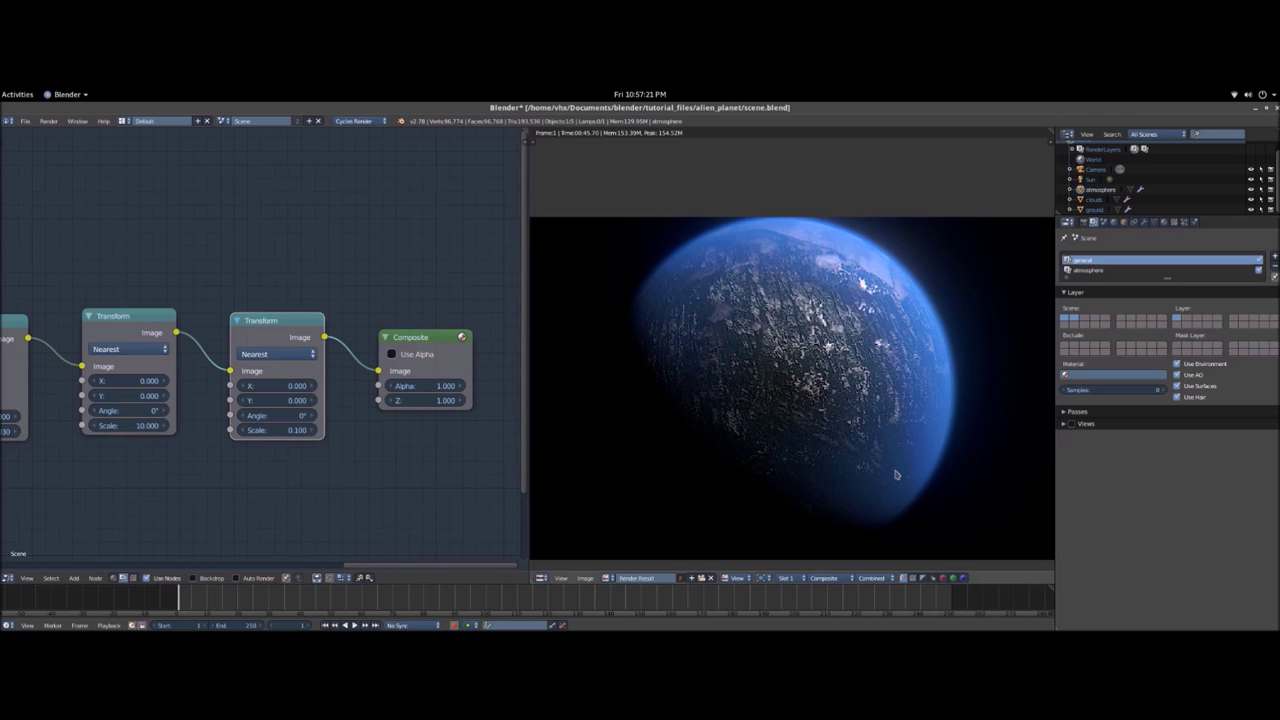
- Save the scene over the existing scene.blend file
key(ctrl+s)
click(810, 267)
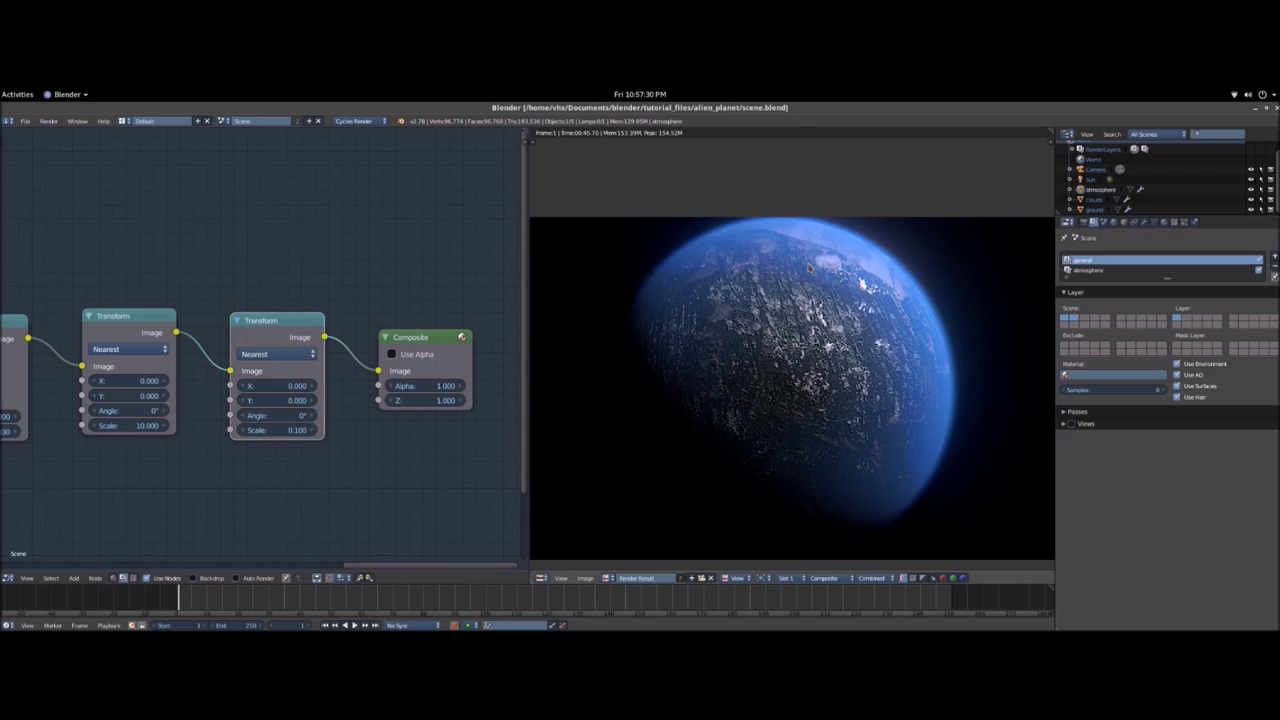